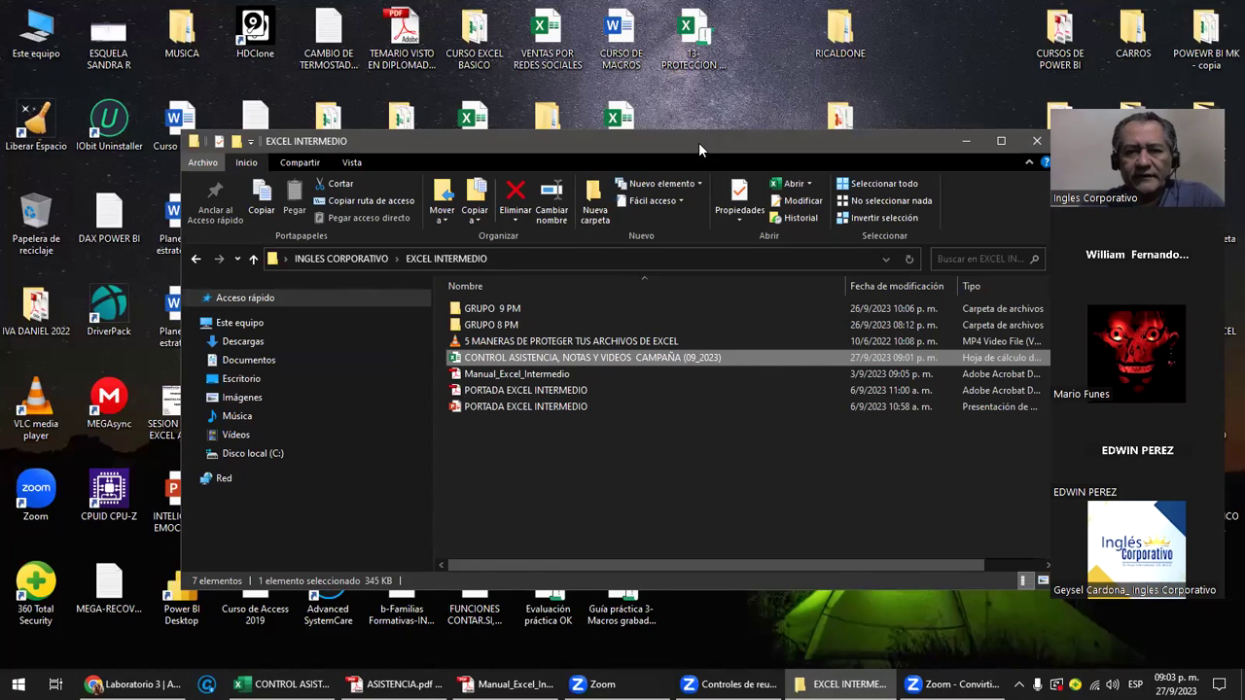
- Maximize the EXCEL INTERMEDIO folder and close the attendance control workbook
{"action": "double_click", "coordinate": [699, 146]}
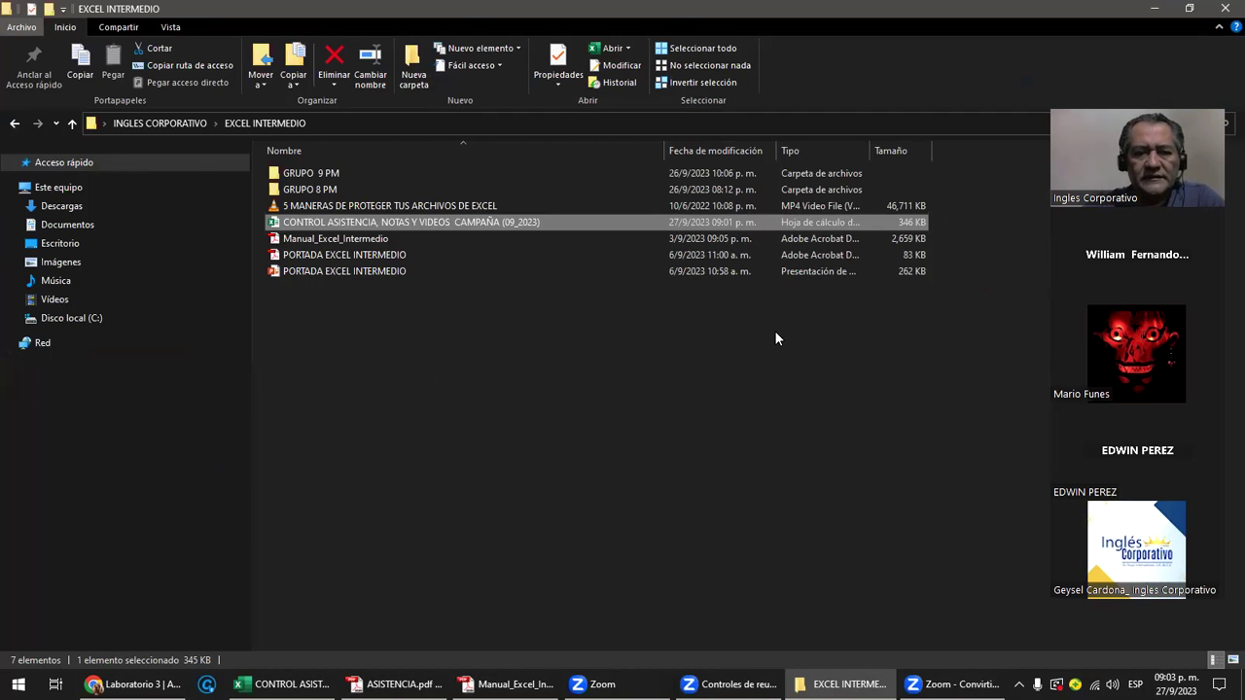
{"action": "left_click", "coordinate": [287, 683]}
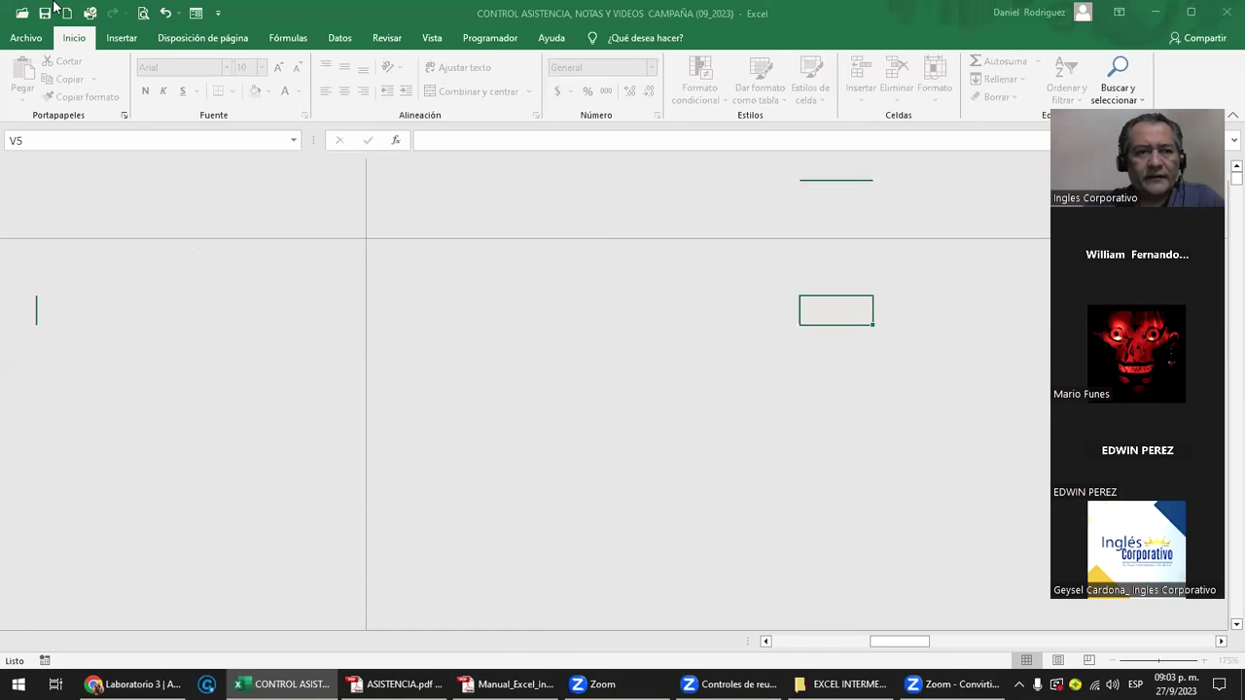
{"action": "left_click", "coordinate": [1225, 11]}
{"action": "left_click", "coordinate": [790, 348]}
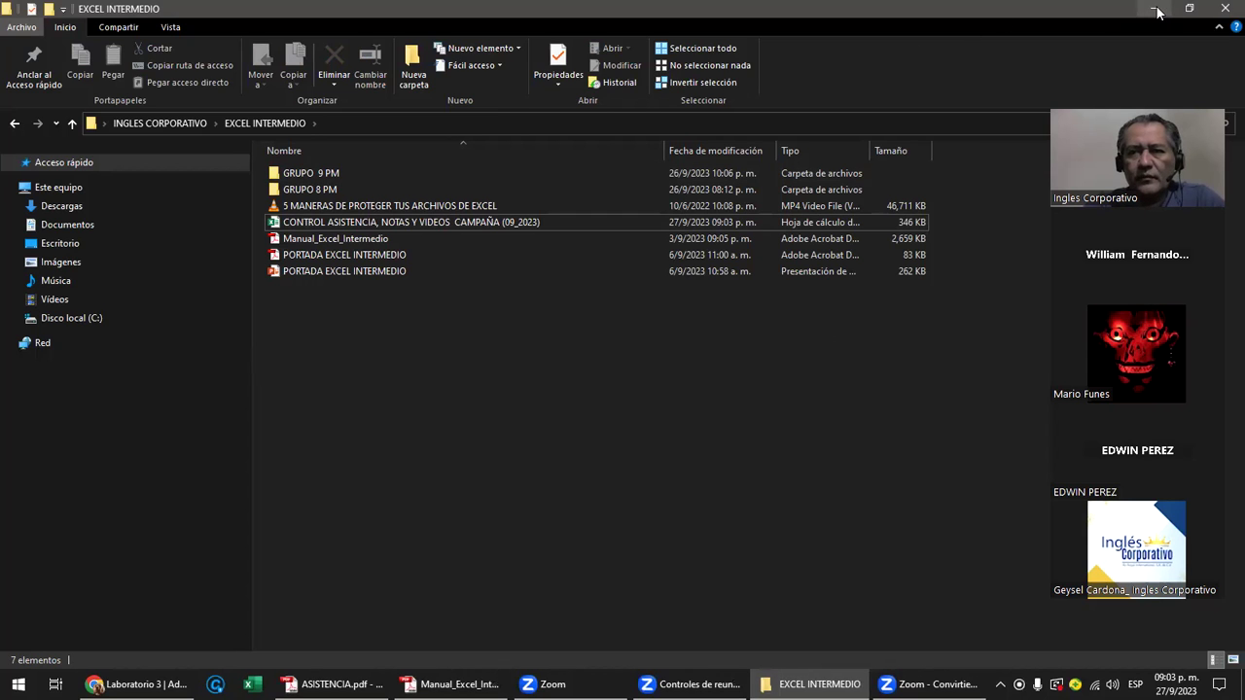
- Open the GRUPO 9 PM folder, select 13-PROTECCION DE LIBROS, and minimize Explorer
{"action": "double_click", "coordinate": [335, 172]}
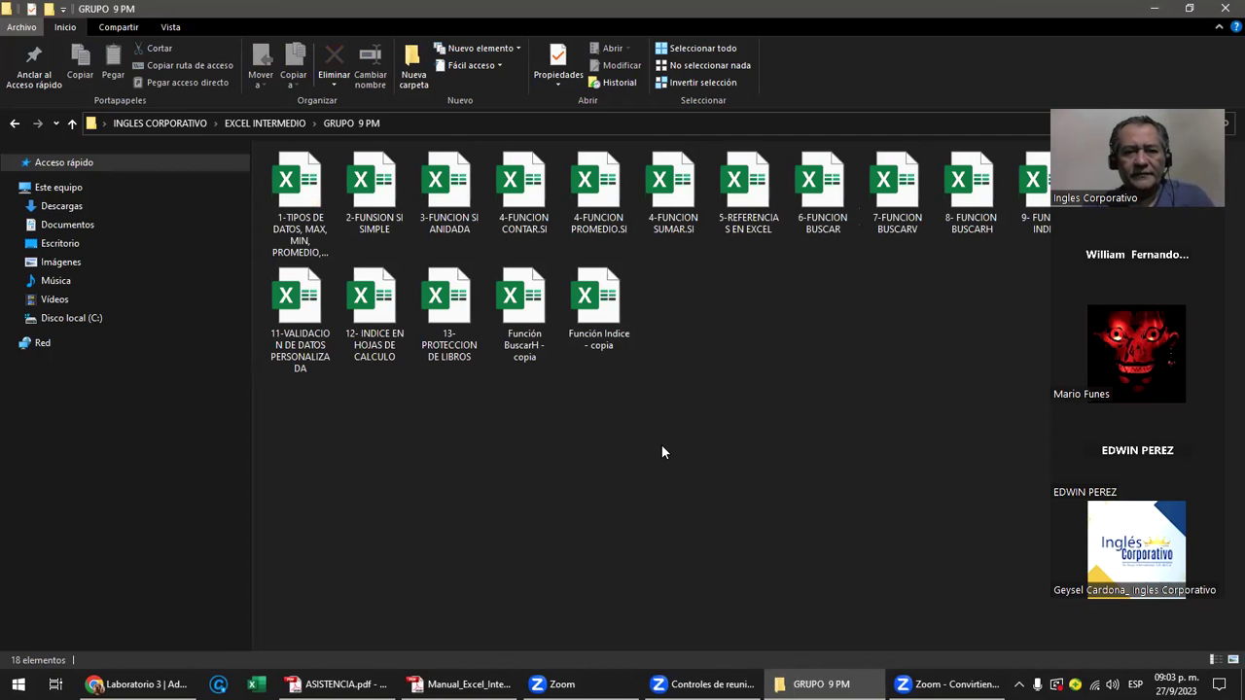
{"action": "left_click", "coordinate": [452, 316]}
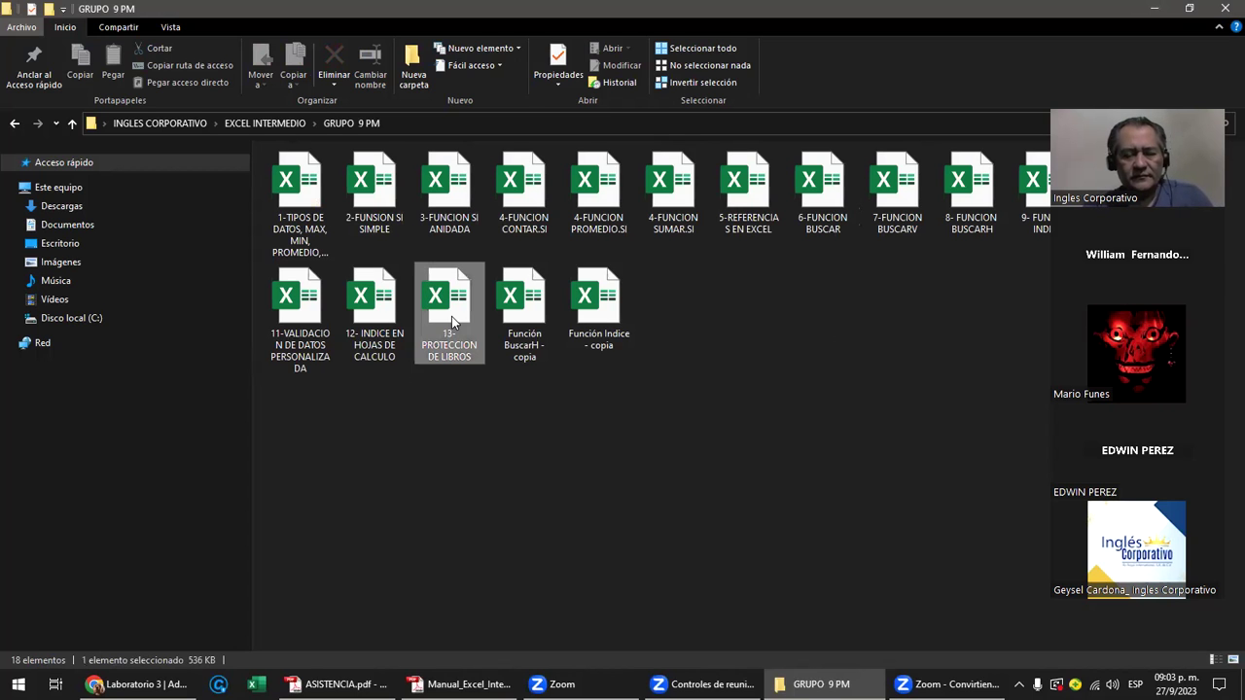
{"action": "left_click", "coordinate": [1154, 8]}
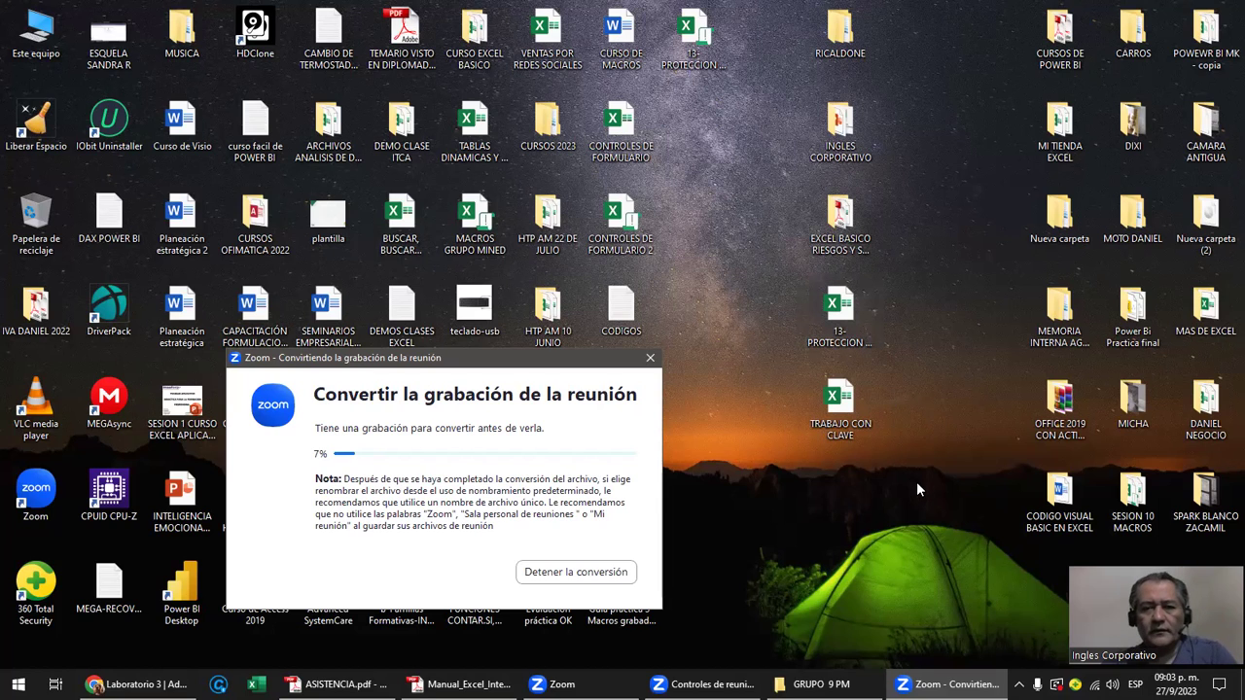
- Open 13-PROTECCION DE LIBROS and delete the ACTUALIZAR DATO text box on s2
{"action": "double_click", "coordinate": [850, 332]}
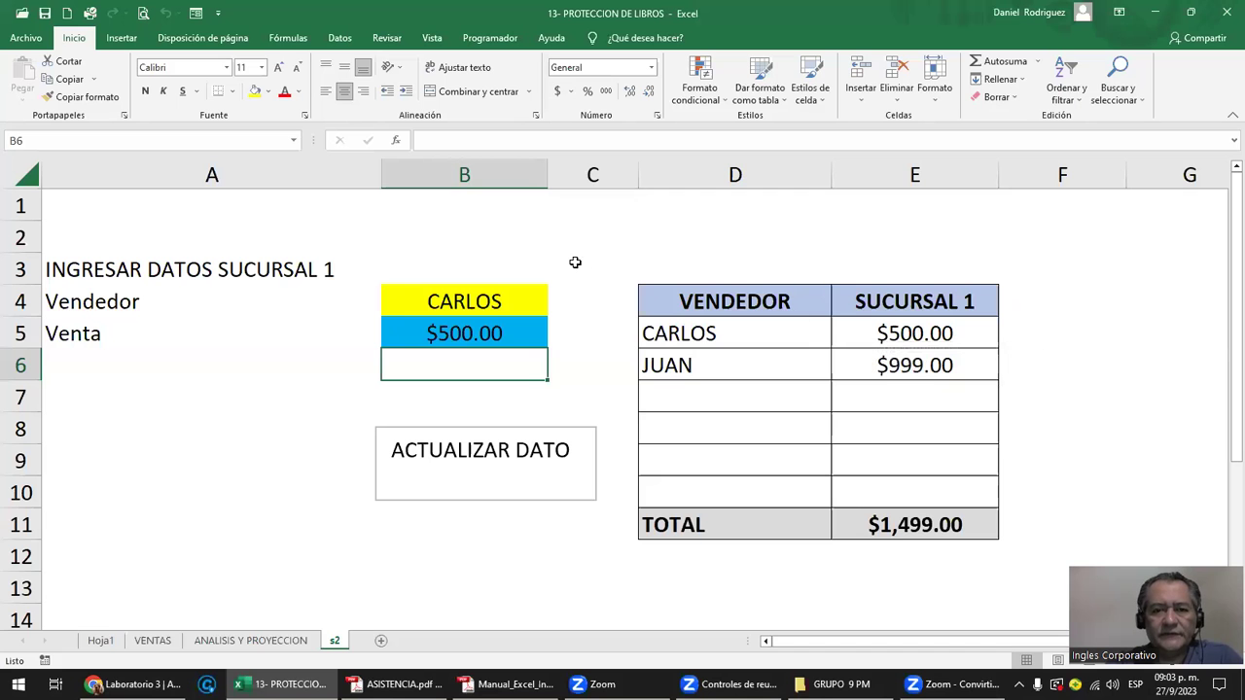
{"action": "left_click", "coordinate": [525, 503]}
{"action": "left_click", "coordinate": [431, 437]}
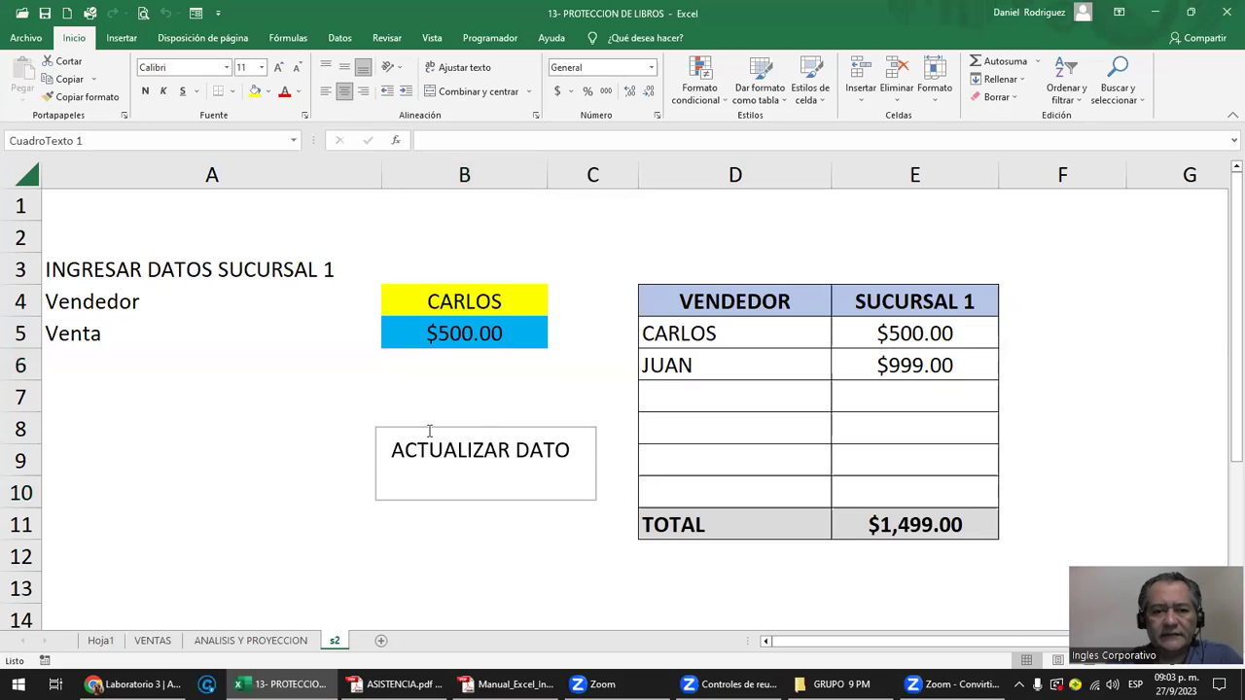
{"action": "key", "text": "Delete"}
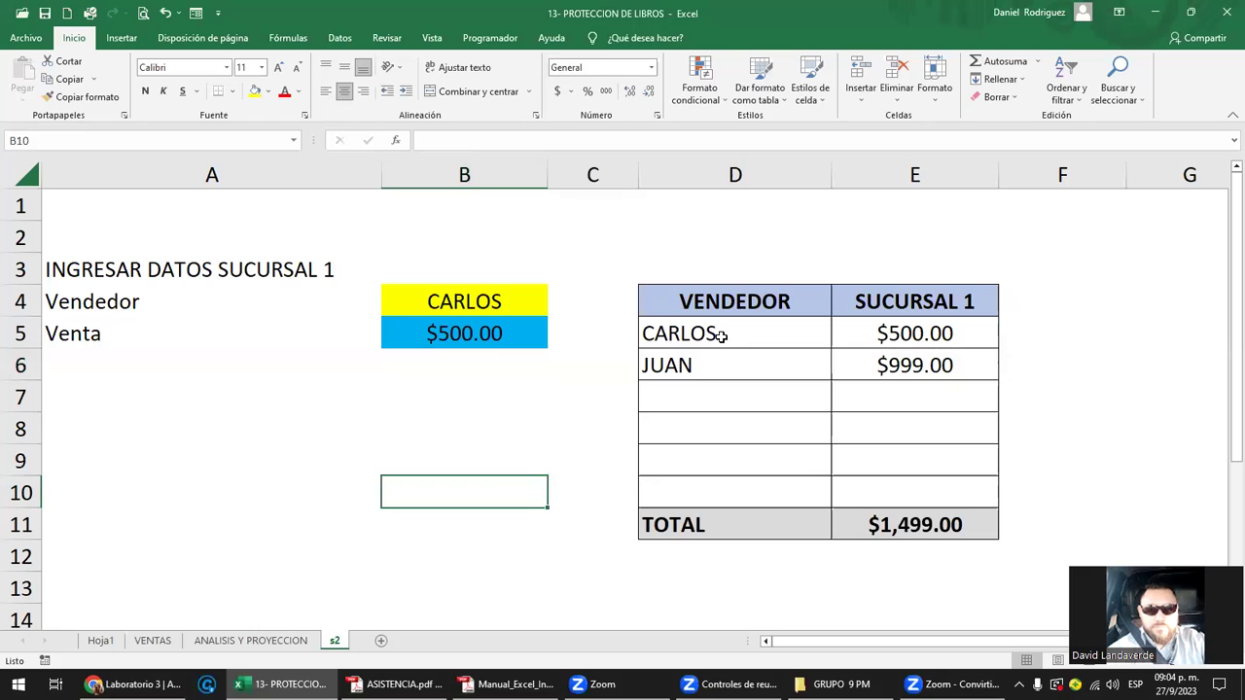
- Clear JUAN's sale from table cells D6:E8
{"action": "left_click_drag", "start_coordinate": [703, 357], "coordinate": [881, 433]}
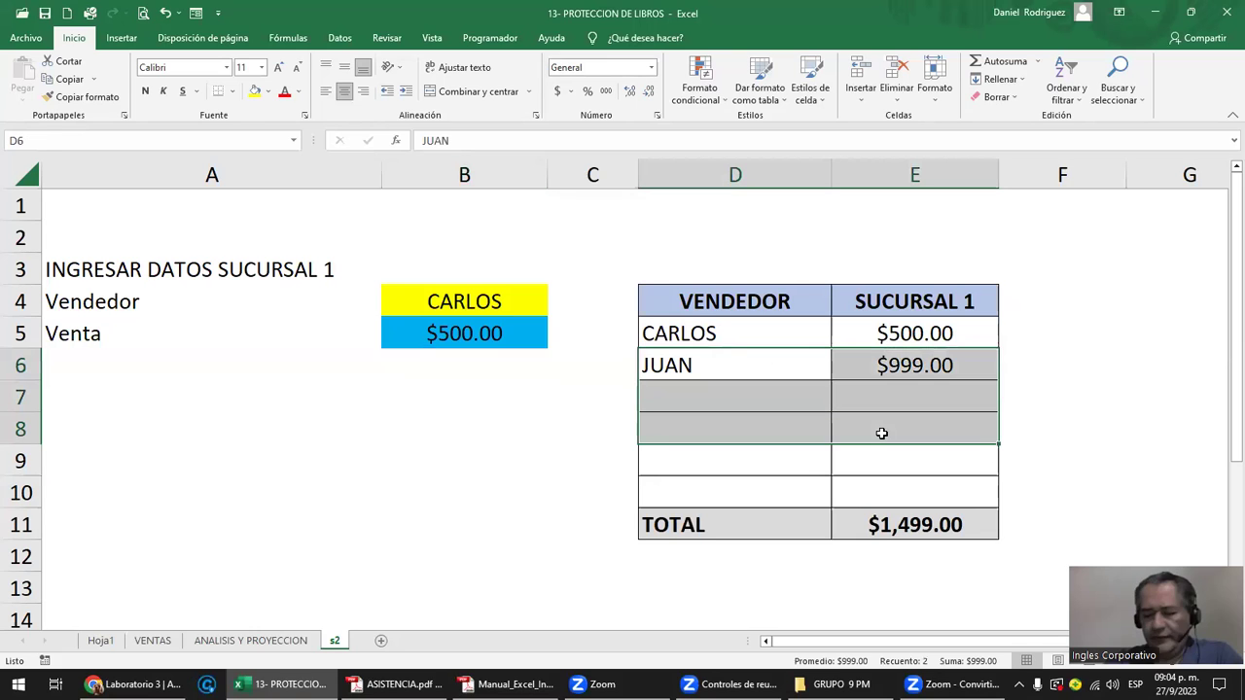
{"action": "key", "text": "Delete"}
{"action": "left_click", "coordinate": [778, 343]}
{"action": "left_click", "coordinate": [310, 502]}
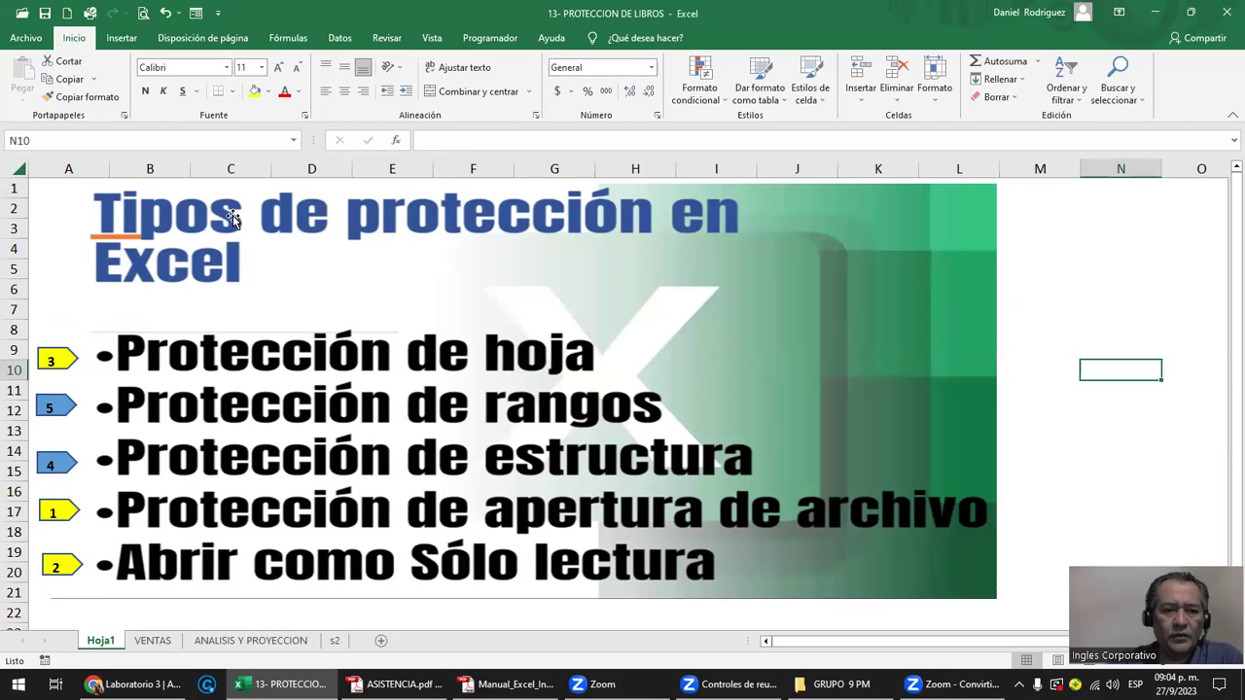
{"action": "left_click", "coordinate": [52, 511]}
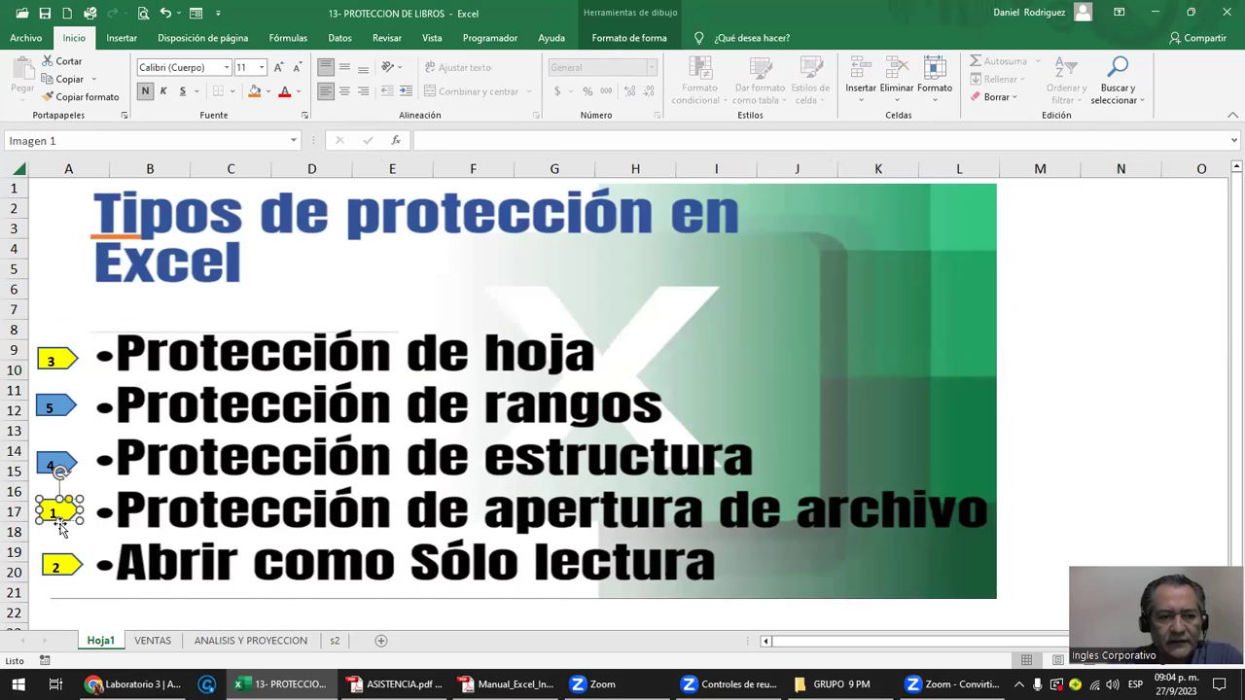
{"action": "left_click", "coordinate": [71, 515]}
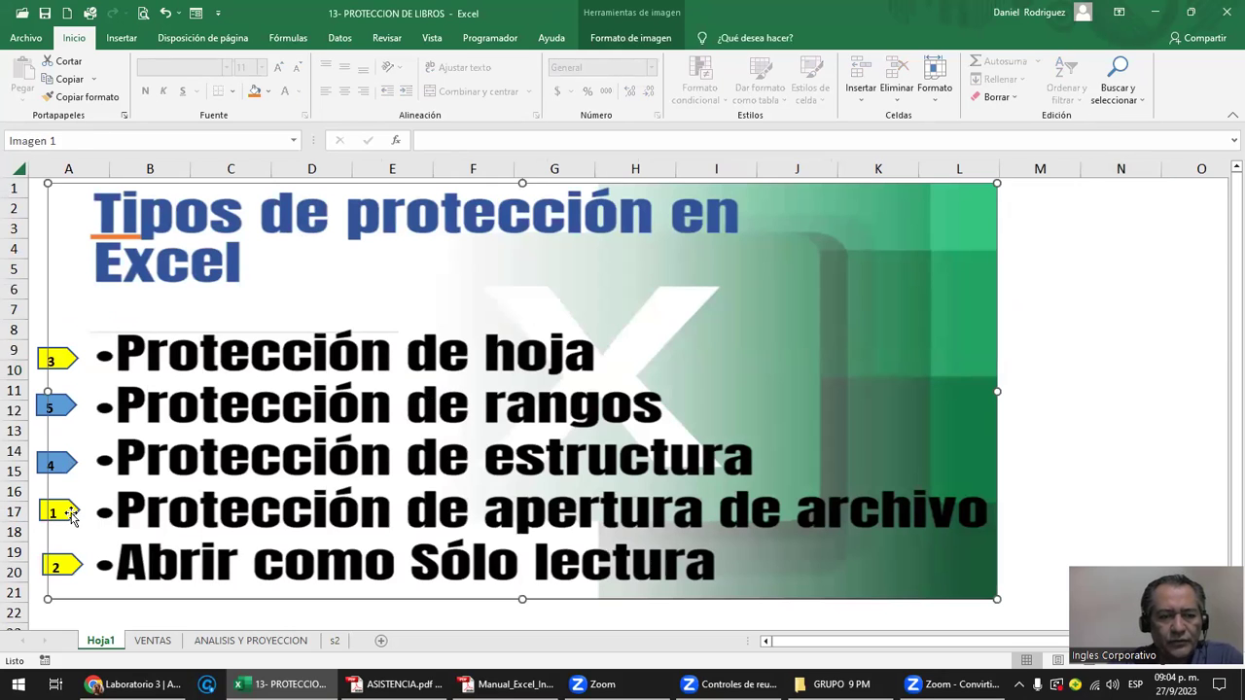
{"action": "left_click", "coordinate": [74, 609]}
{"action": "left_click", "coordinate": [60, 513]}
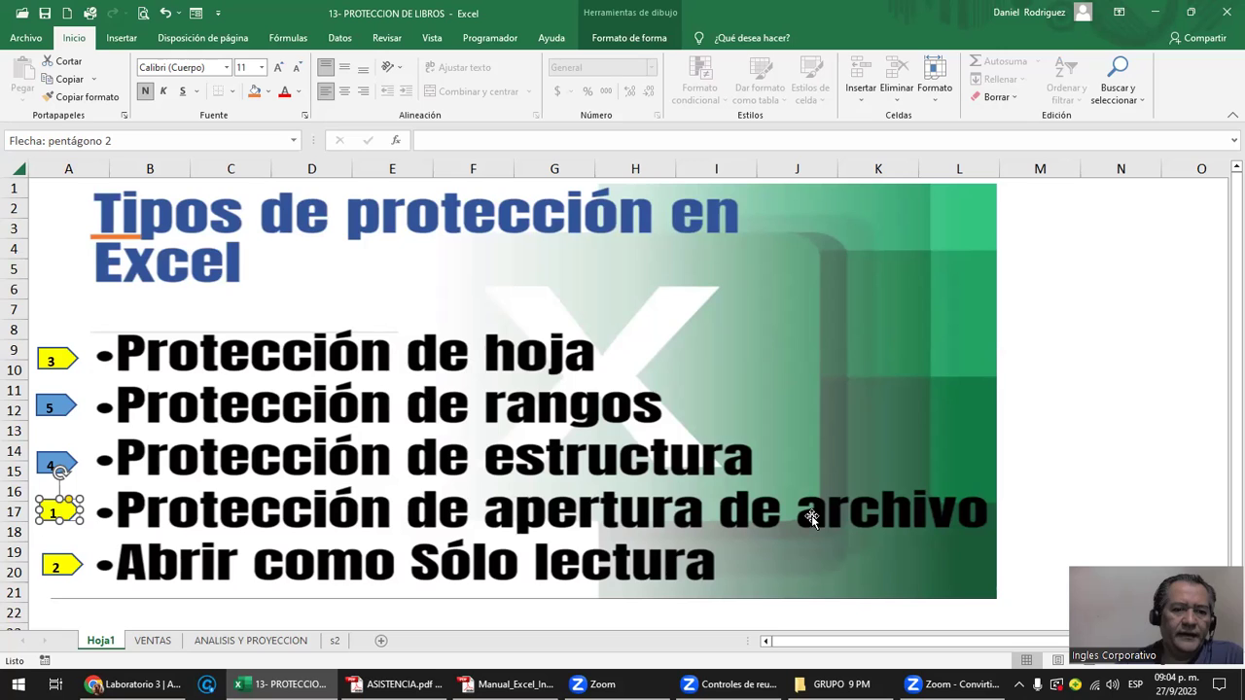
{"action": "left_click", "coordinate": [69, 577]}
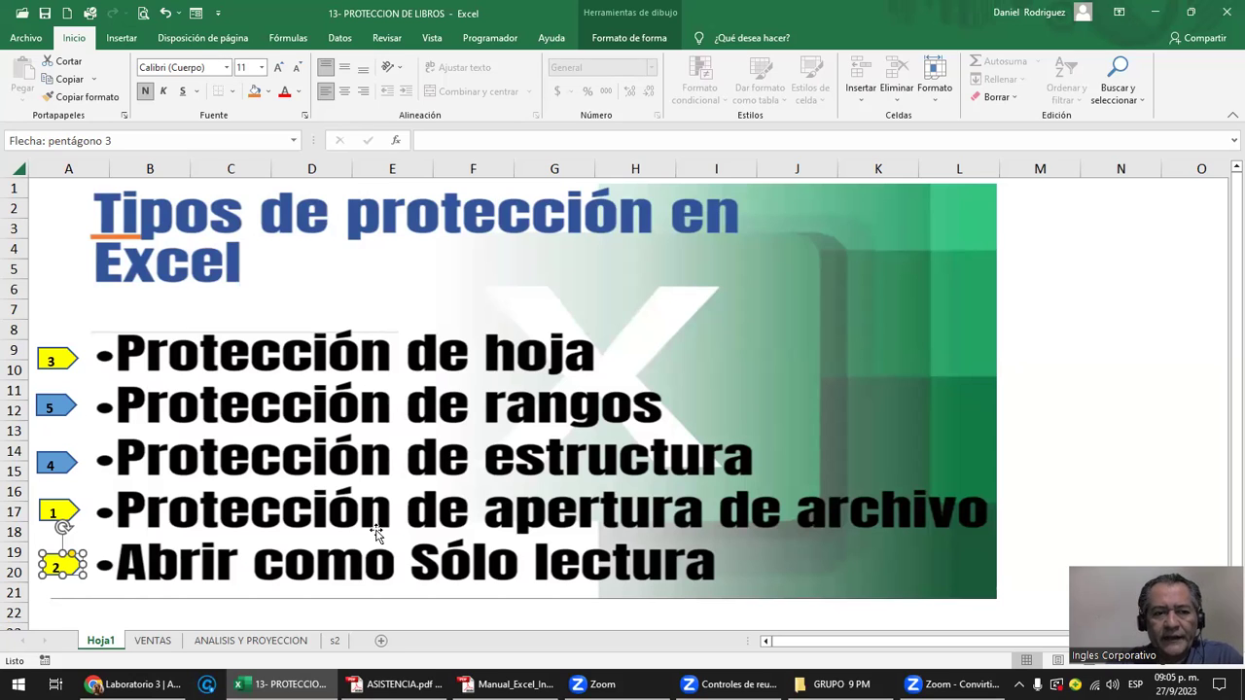
{"action": "left_click", "coordinate": [64, 360]}
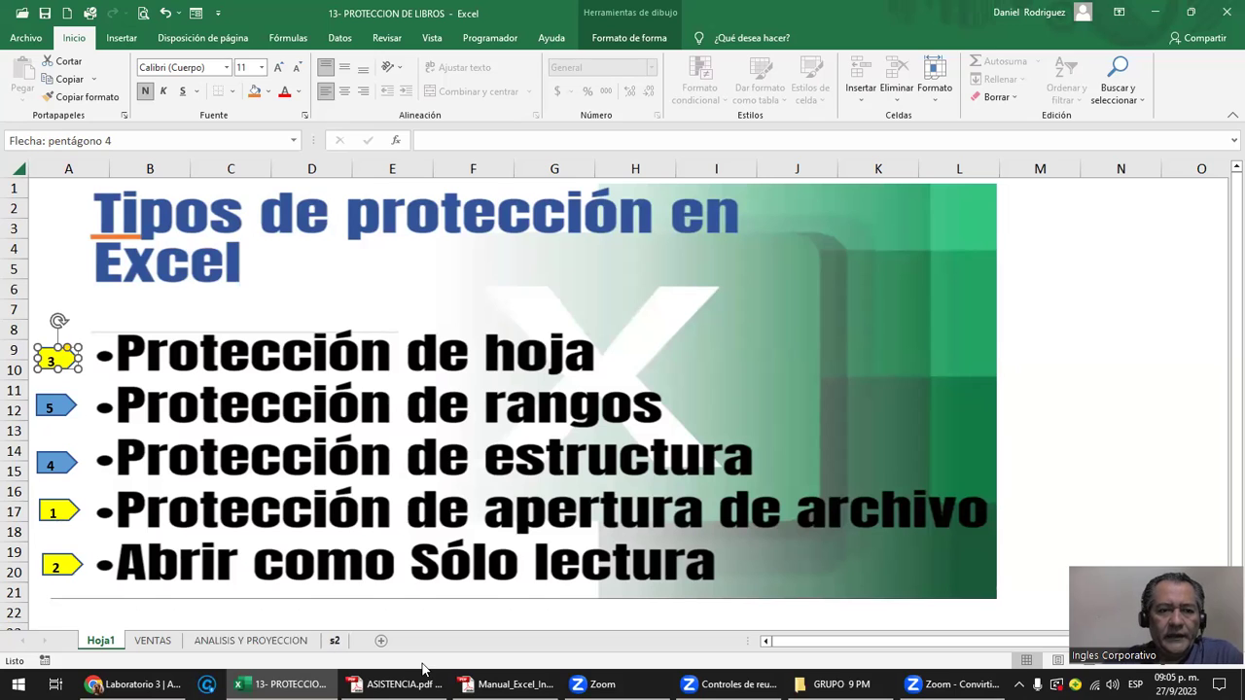
{"action": "left_click", "coordinate": [1101, 411]}
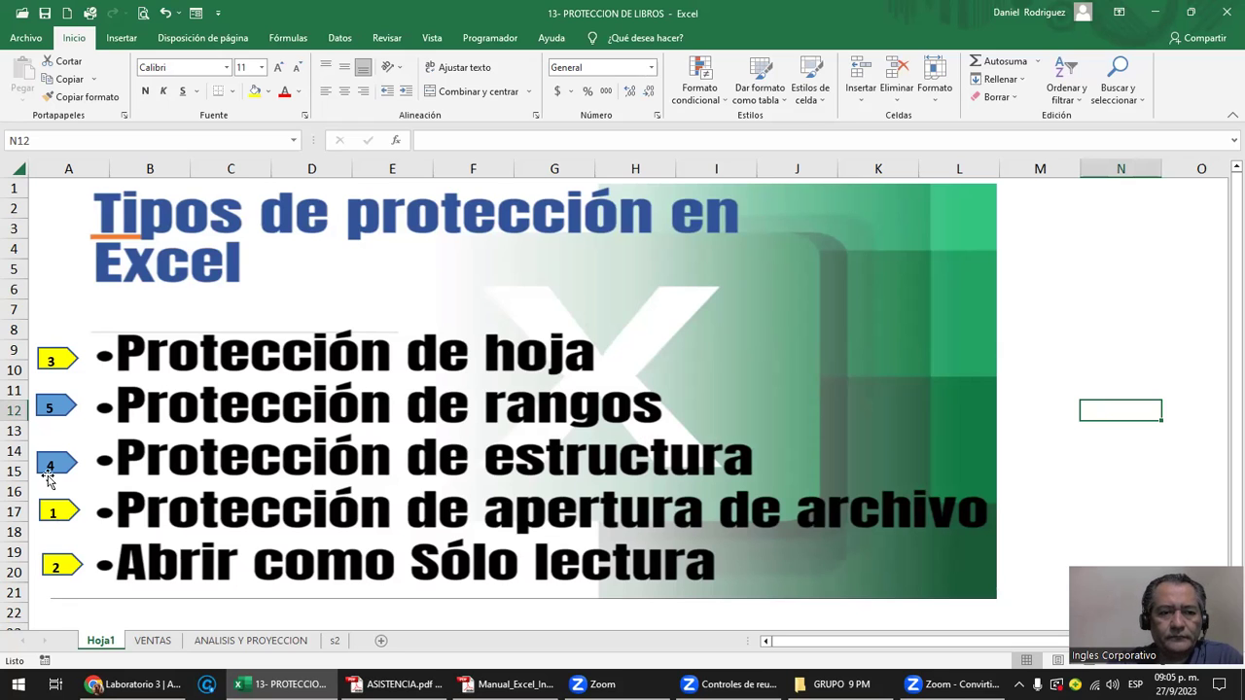
{"action": "left_click", "coordinate": [60, 452]}
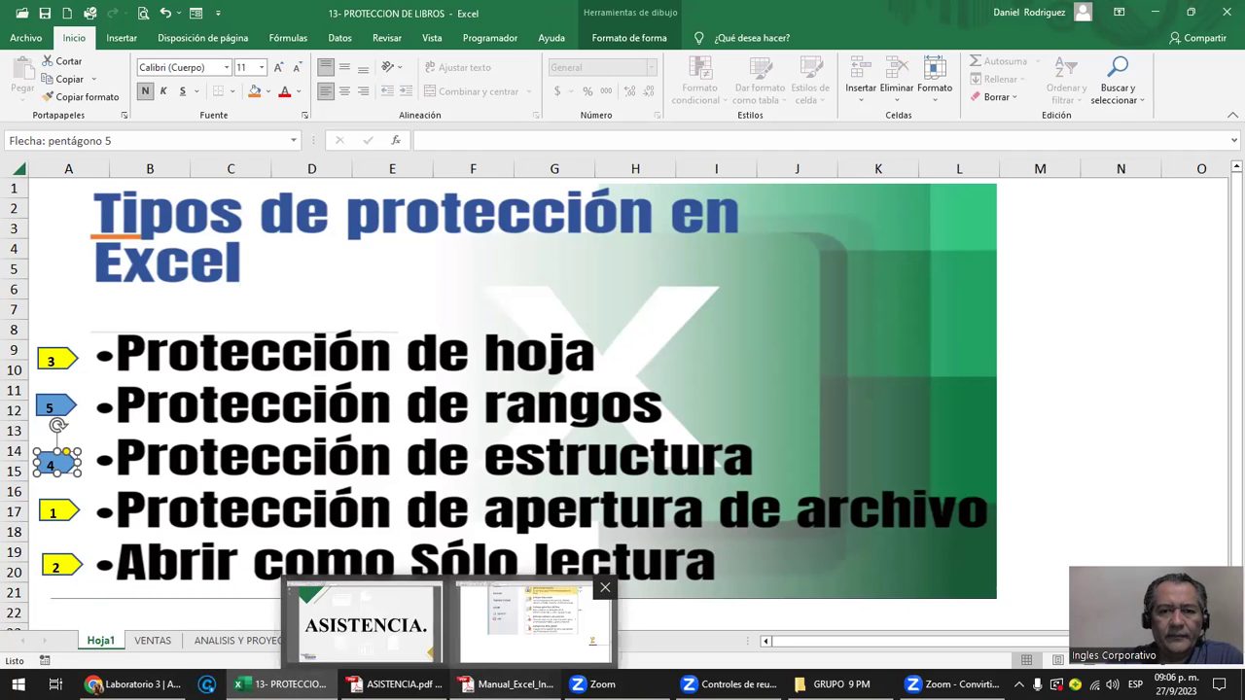
- In the Excel manual PDF, return to the first page and scroll through the contents
{"action": "left_click", "coordinate": [532, 617]}
{"action": "scroll", "coordinate": [611, 445], "scroll_direction": "up", "scroll_amount": 5}
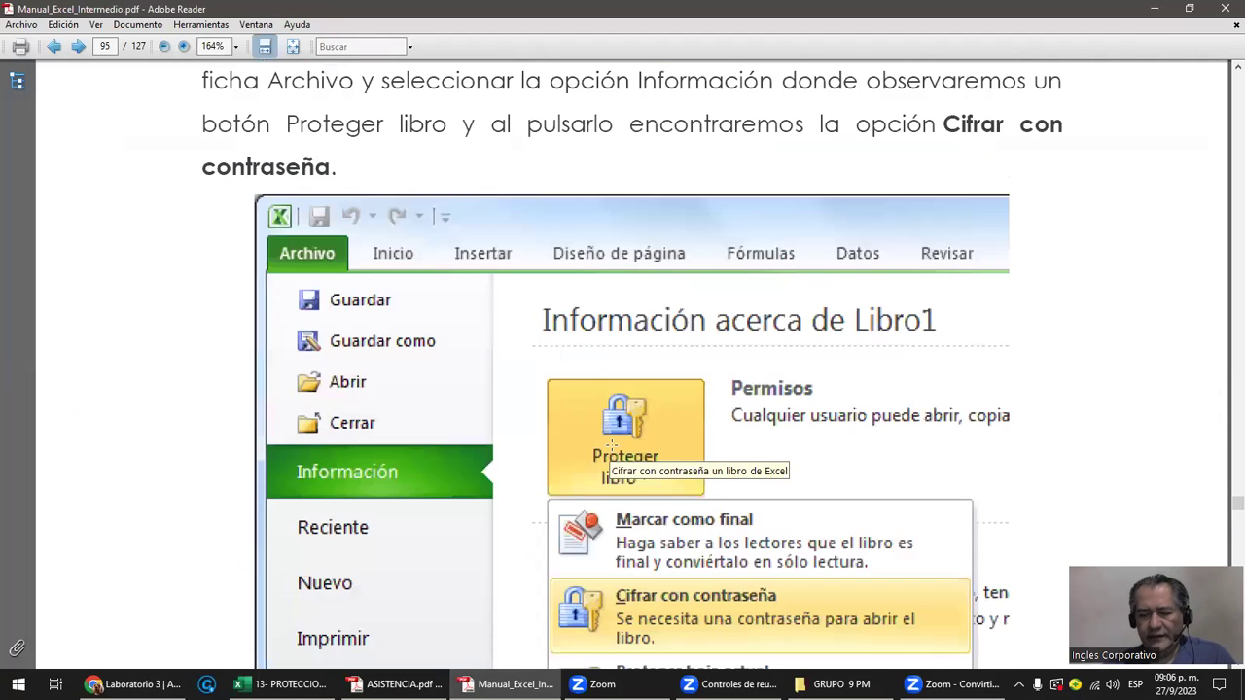
{"action": "key", "text": "Home"}
{"action": "scroll", "coordinate": [612, 449], "scroll_direction": "down", "scroll_amount": 10}
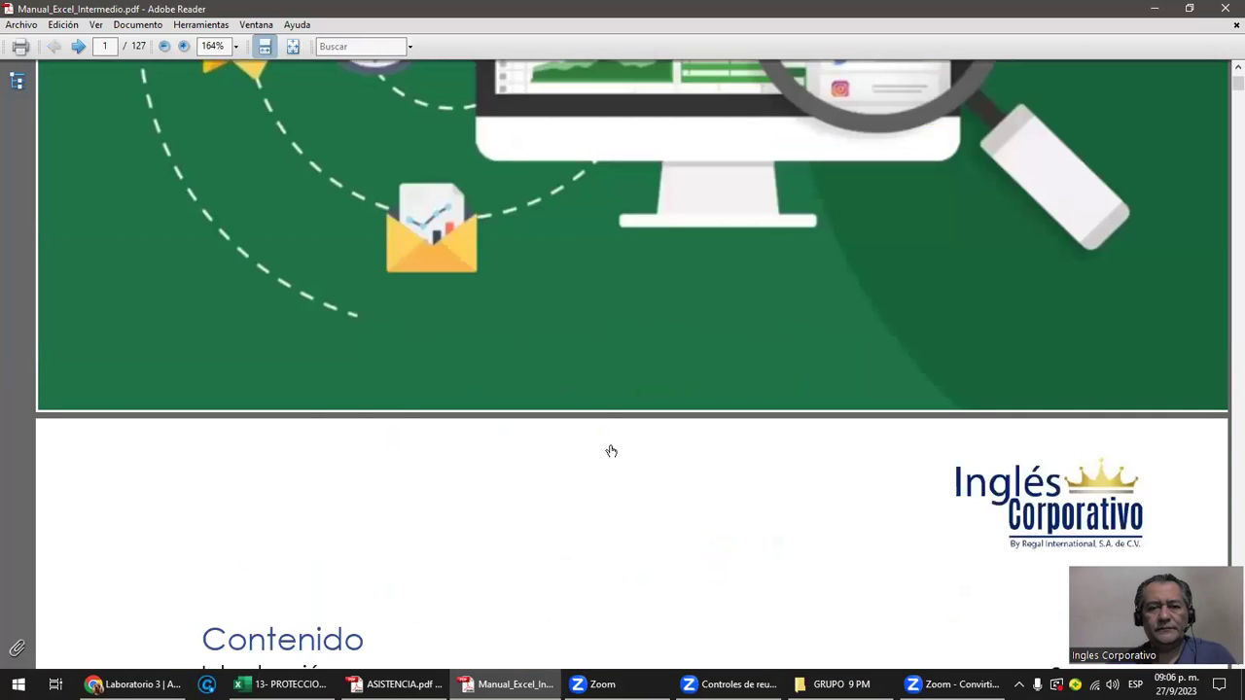
{"action": "scroll", "coordinate": [611, 449], "scroll_direction": "down", "scroll_amount": 5}
{"action": "scroll", "coordinate": [612, 453], "scroll_direction": "down", "scroll_amount": 2}
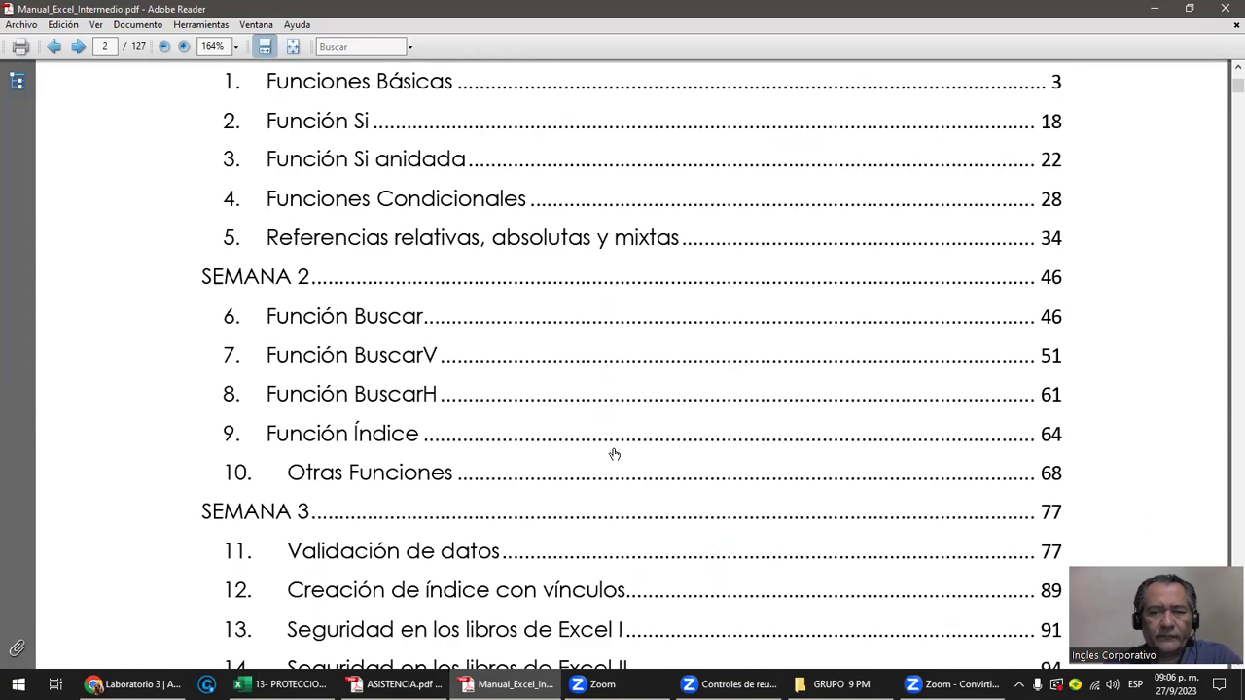
{"action": "scroll", "coordinate": [615, 453], "scroll_direction": "down", "scroll_amount": 3}
{"action": "scroll", "coordinate": [498, 464], "scroll_direction": "down", "scroll_amount": 2}
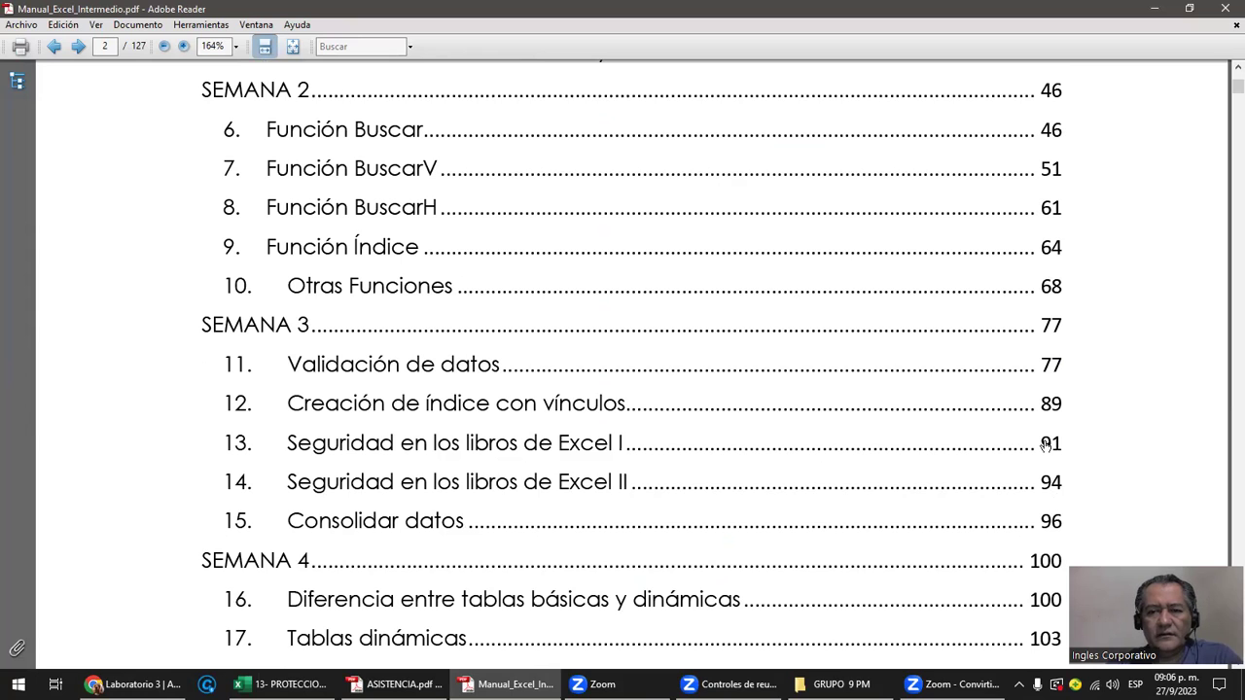
- Jump to section 13, Seguridad en los libros de Excel I, and read pages 92–93
{"action": "left_click", "coordinate": [1048, 446]}
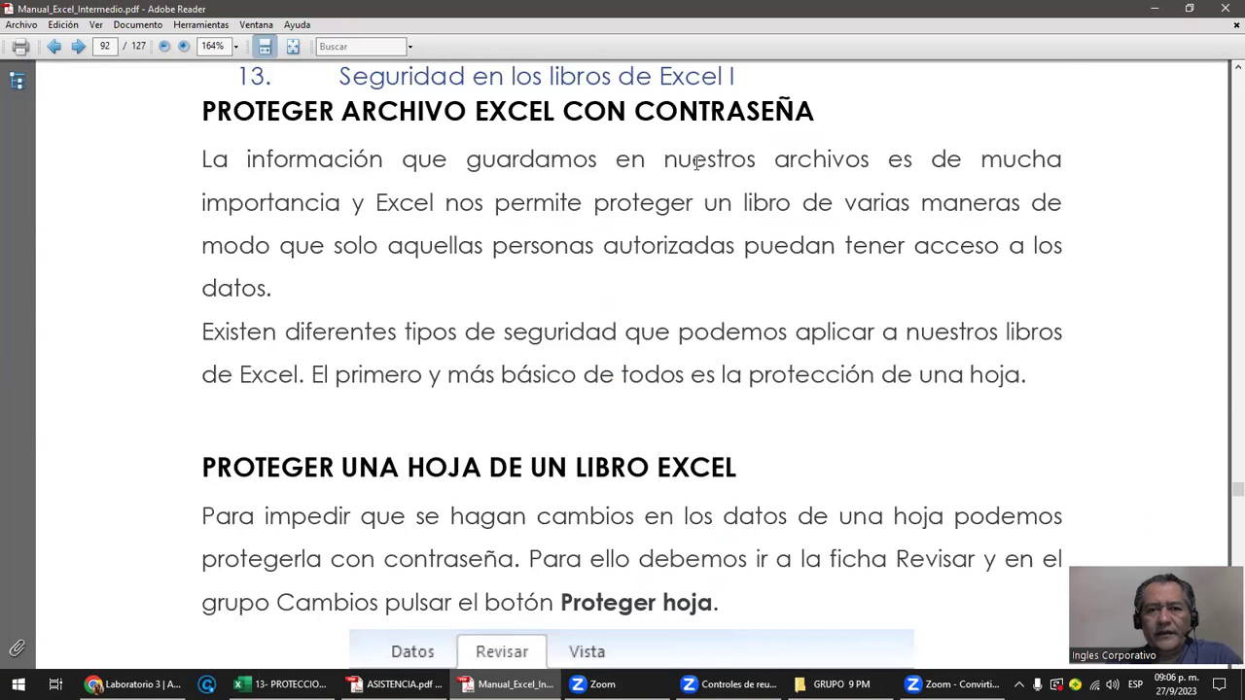
{"action": "left_click", "coordinate": [684, 121]}
{"action": "scroll", "coordinate": [685, 121], "scroll_direction": "down", "scroll_amount": 3}
{"action": "scroll", "coordinate": [684, 122], "scroll_direction": "down", "scroll_amount": 5}
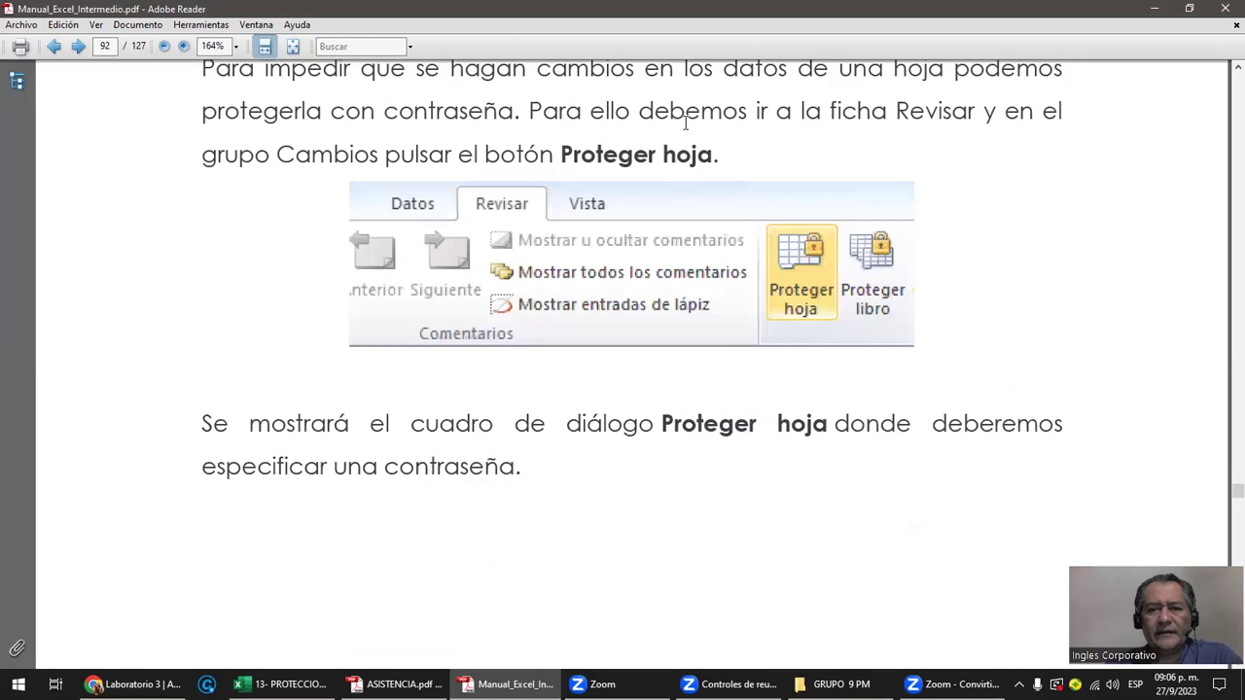
{"action": "scroll", "coordinate": [685, 125], "scroll_direction": "down", "scroll_amount": 1}
{"action": "scroll", "coordinate": [685, 125], "scroll_direction": "down", "scroll_amount": 4}
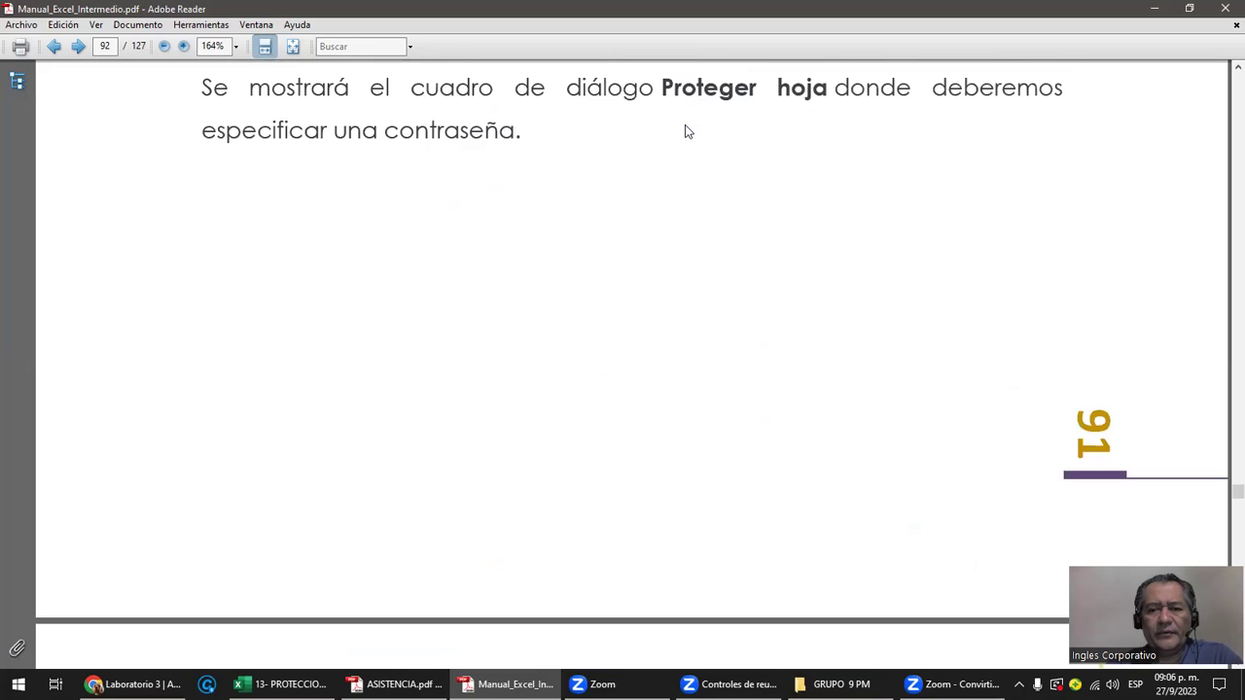
{"action": "scroll", "coordinate": [684, 124], "scroll_direction": "down", "scroll_amount": 5}
{"action": "scroll", "coordinate": [685, 122], "scroll_direction": "down", "scroll_amount": 4}
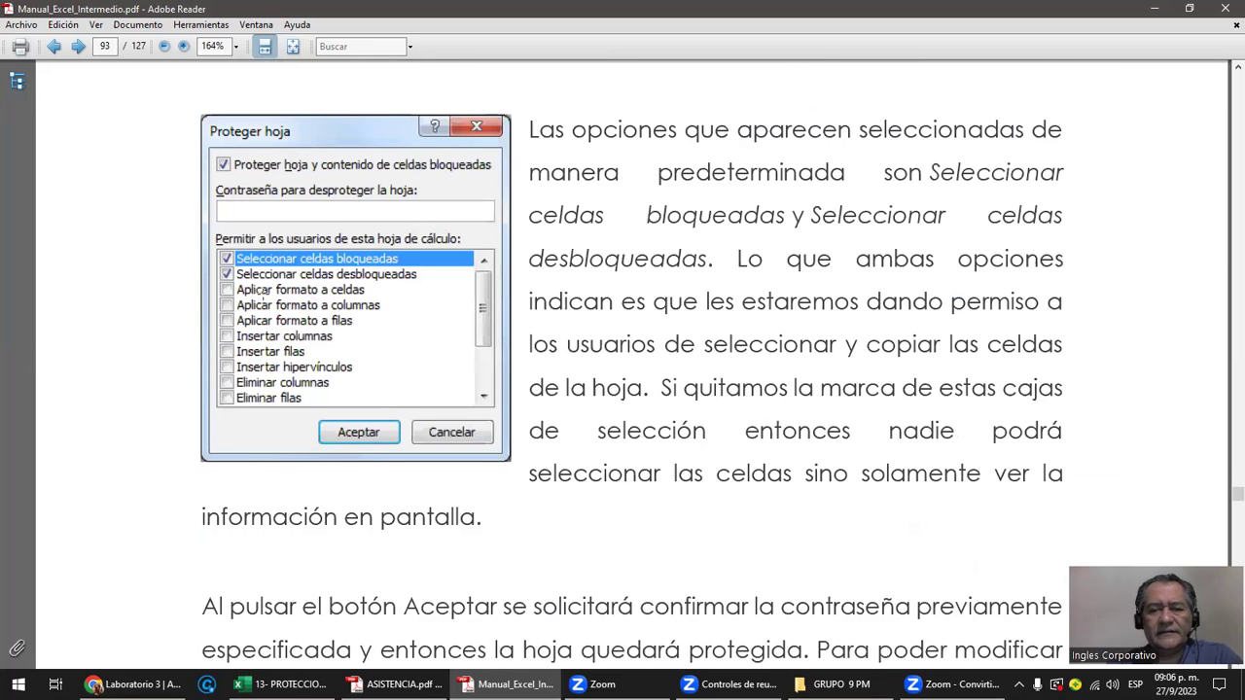
{"action": "scroll", "coordinate": [317, 309], "scroll_direction": "down", "scroll_amount": 4}
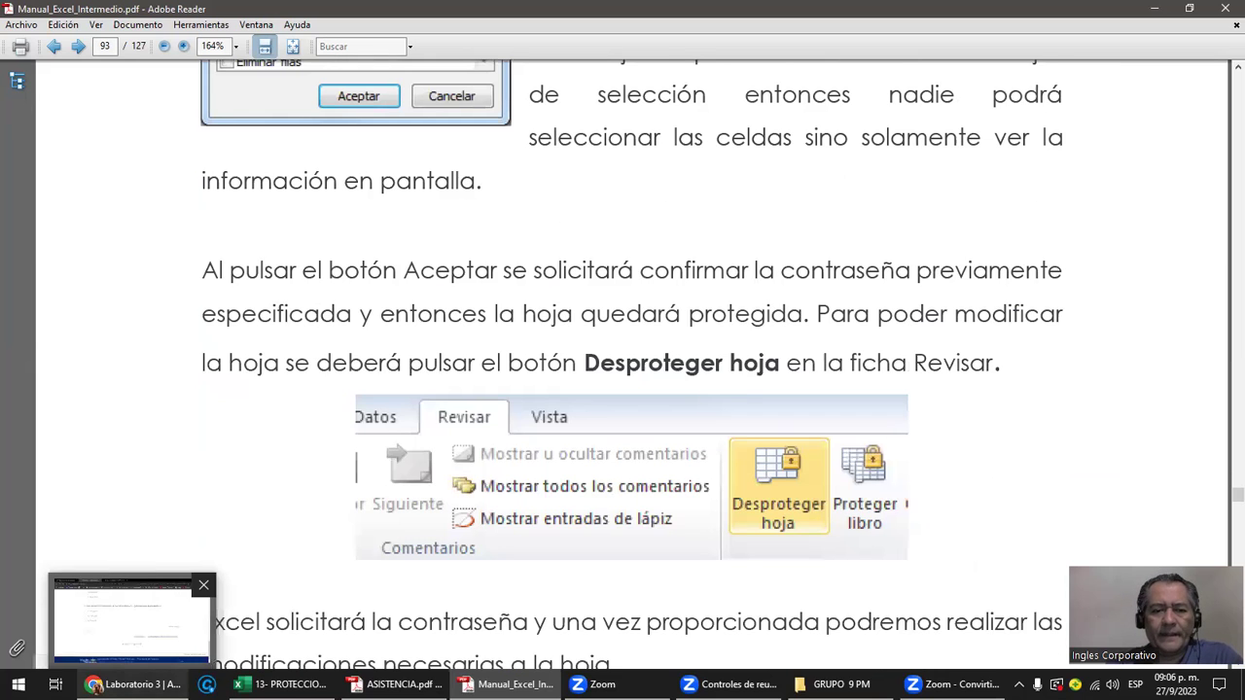
{"action": "key", "text": "alt+Tab"}
- Visit the Laboratorio 2 quiz and the class #12 forum, then step back a unit
{"action": "scroll", "coordinate": [394, 342], "scroll_direction": "up", "scroll_amount": 4}
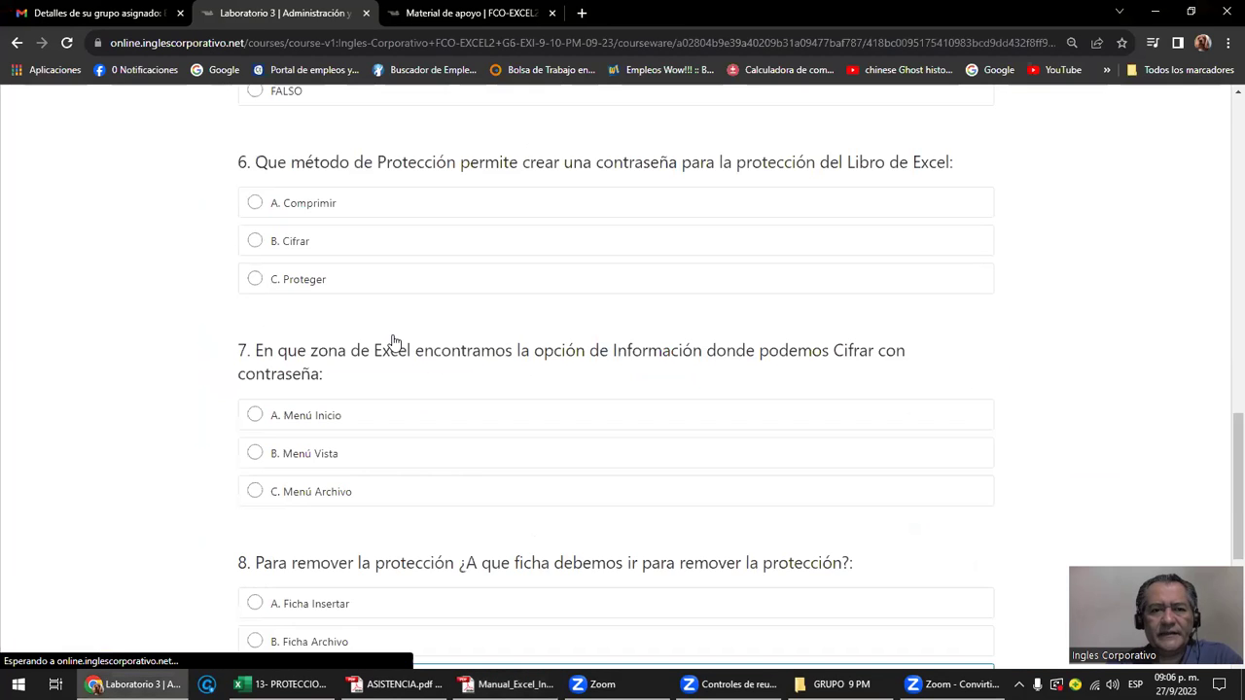
{"action": "scroll", "coordinate": [394, 342], "scroll_direction": "up", "scroll_amount": 8}
{"action": "scroll", "coordinate": [394, 342], "scroll_direction": "up", "scroll_amount": 7}
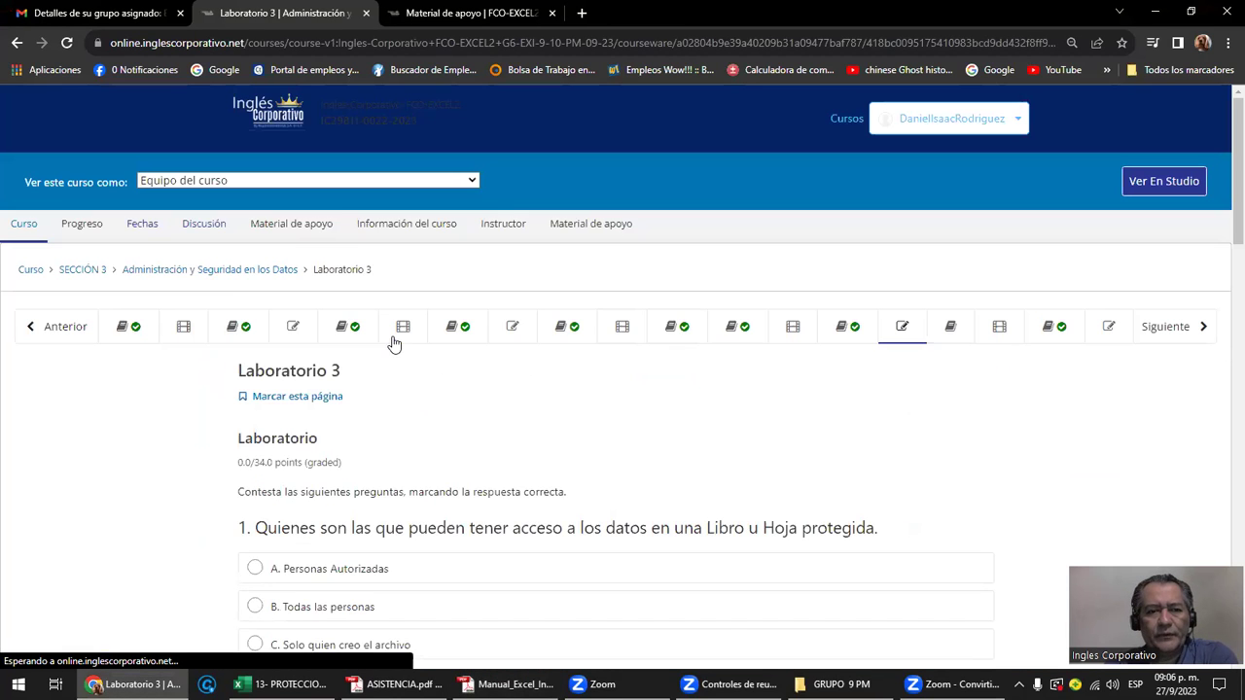
{"action": "scroll", "coordinate": [509, 356], "scroll_direction": "down", "scroll_amount": 1}
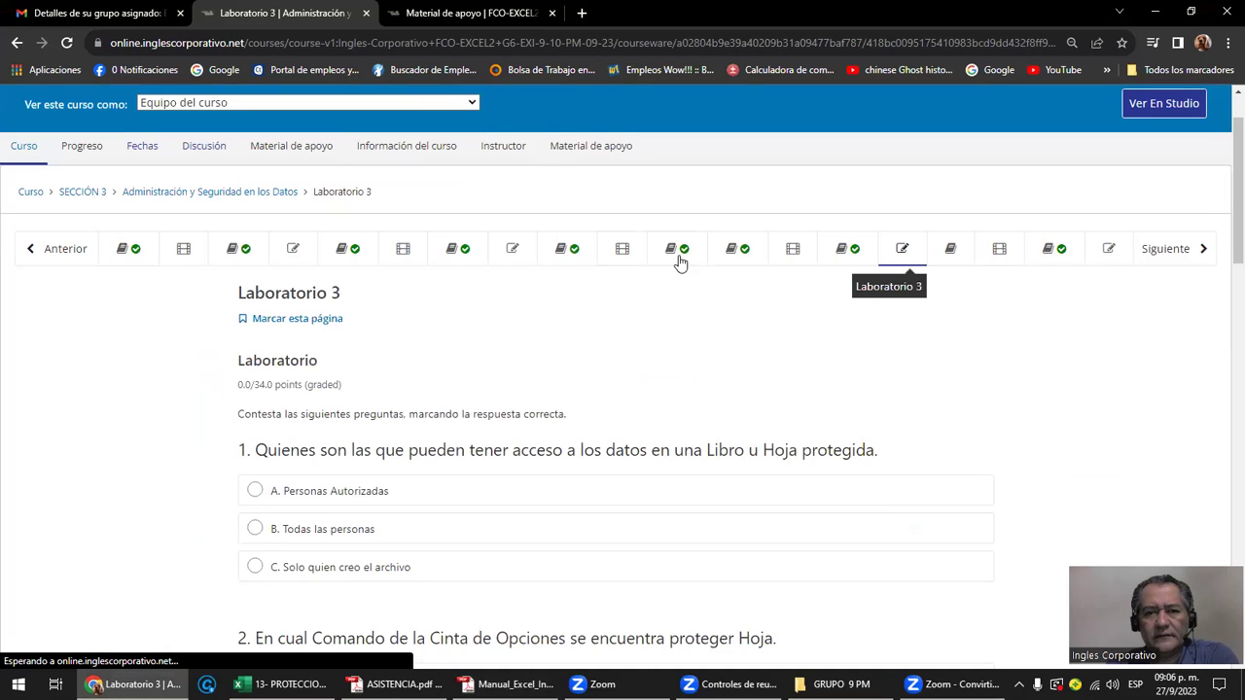
{"action": "left_click", "coordinate": [517, 251]}
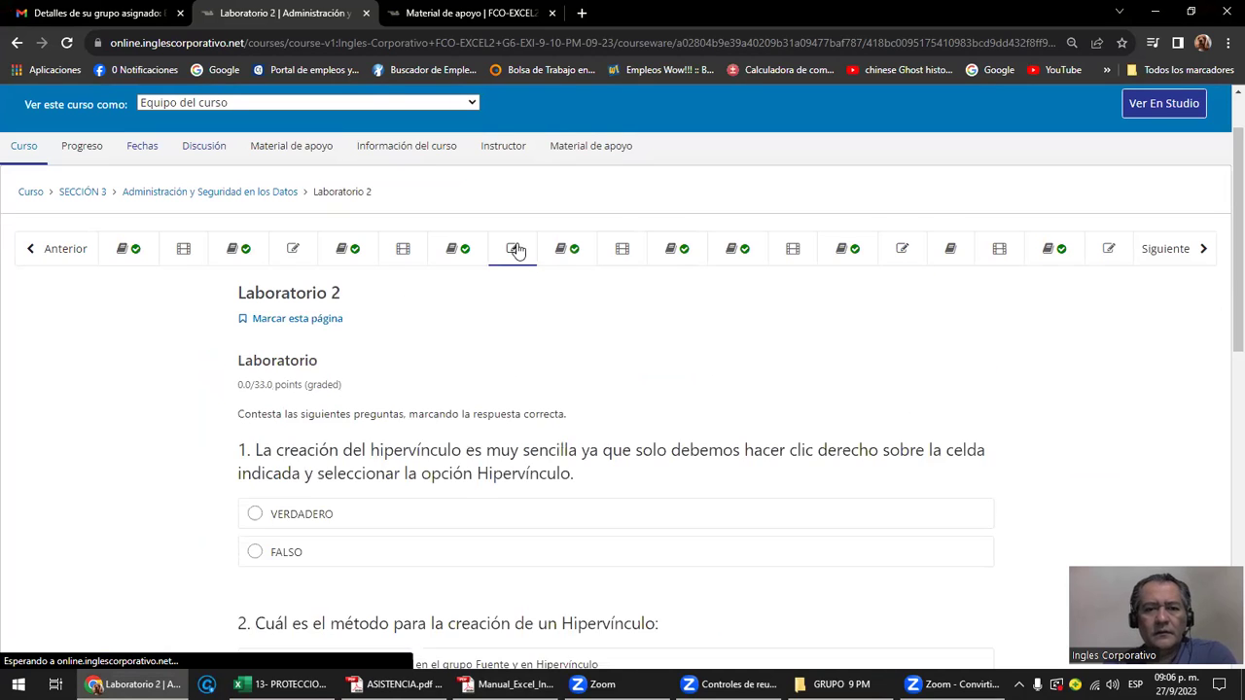
{"action": "left_click", "coordinate": [465, 252]}
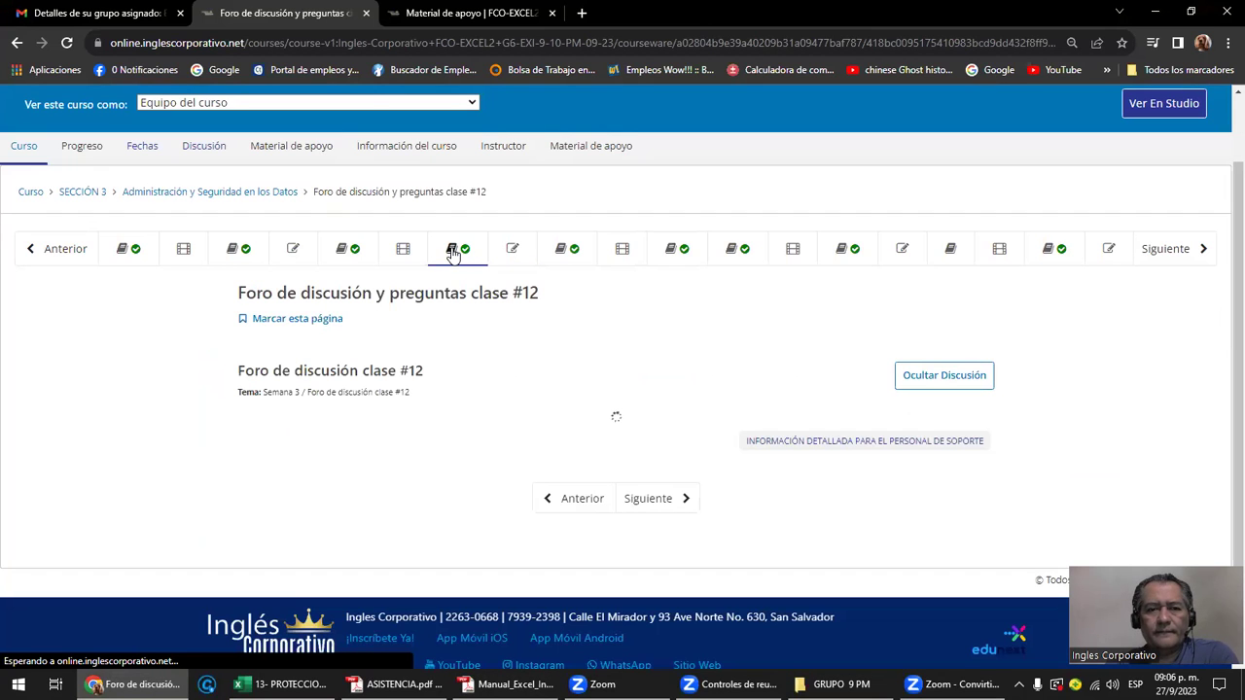
{"action": "scroll", "coordinate": [579, 403], "scroll_direction": "up", "scroll_amount": 1}
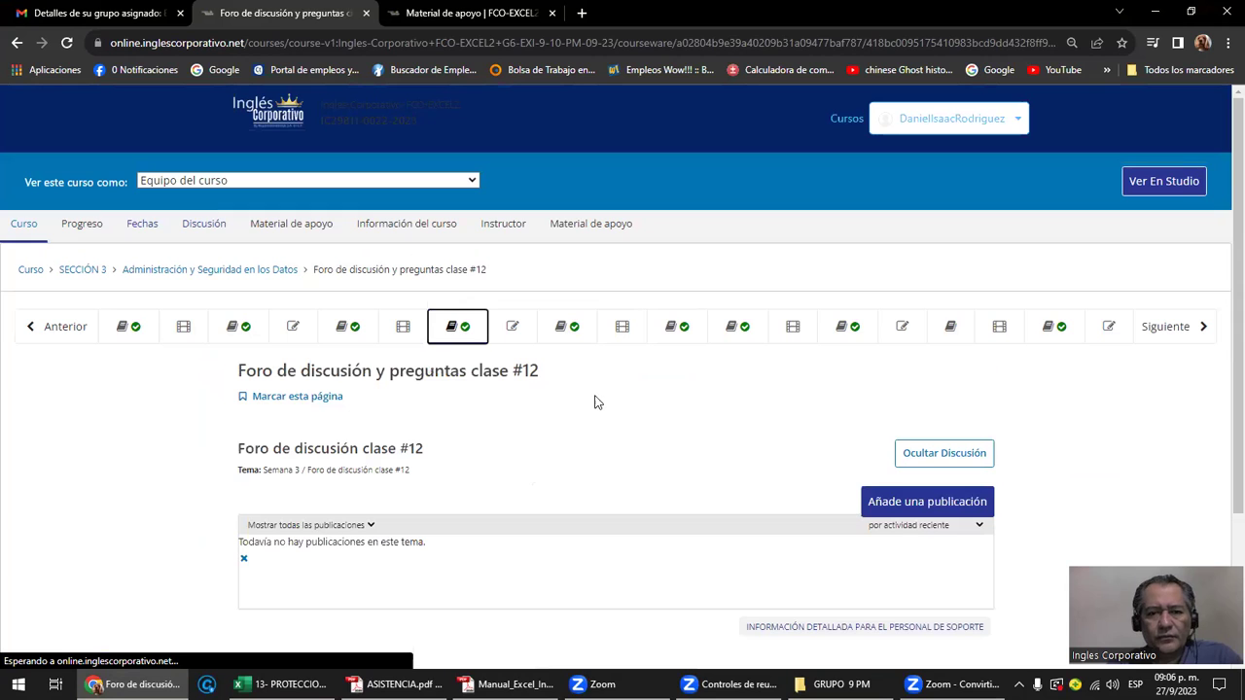
{"action": "left_click", "coordinate": [44, 333]}
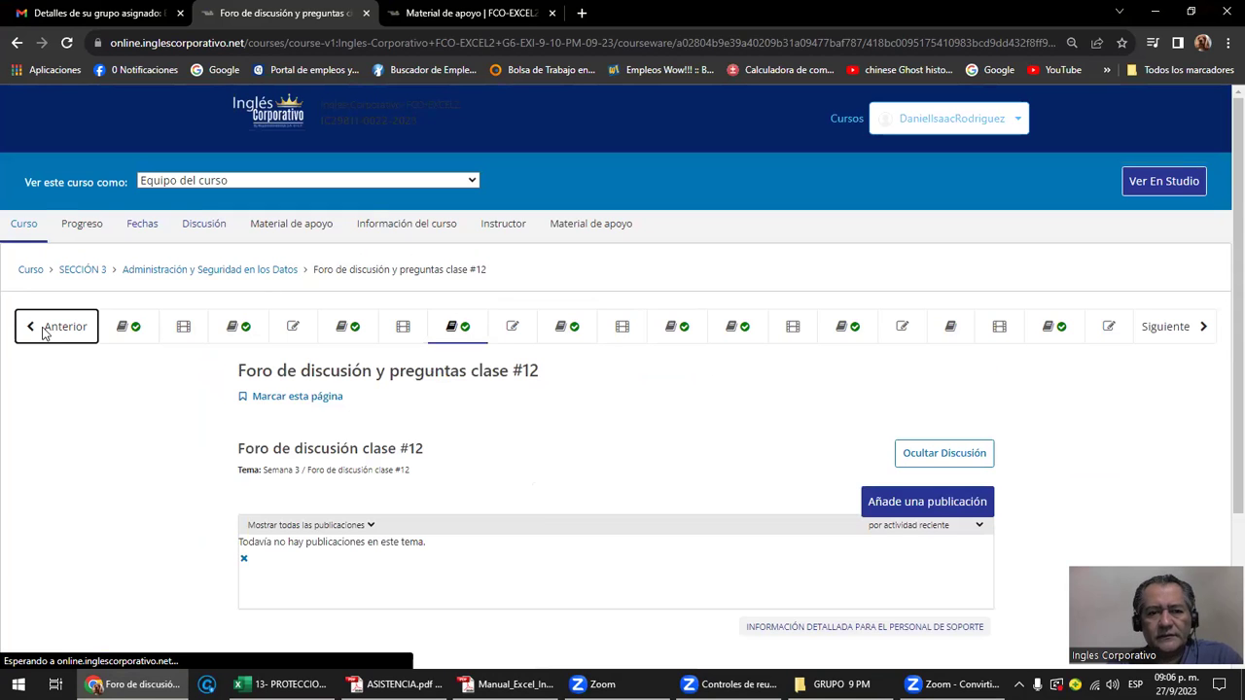
- Advance to lesson 3.3 on workbook security and skim its content
{"action": "left_click", "coordinate": [1173, 328]}
{"action": "left_click", "coordinate": [1172, 329]}
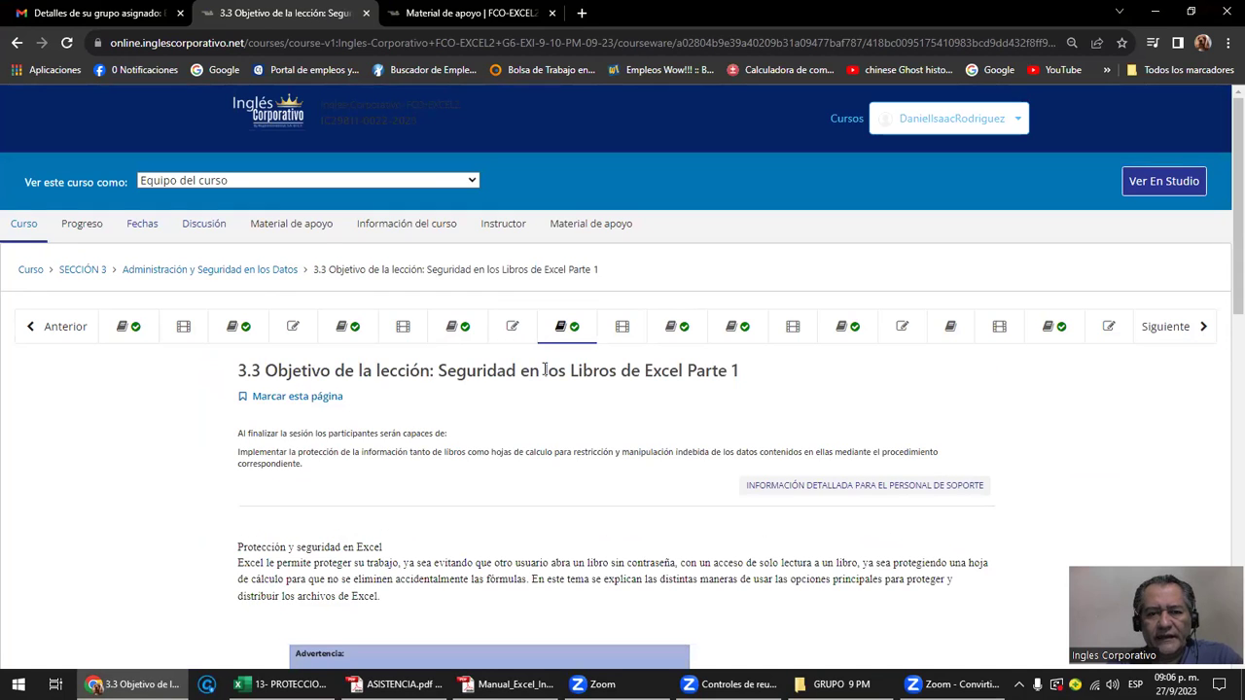
{"action": "left_click_drag", "start_coordinate": [436, 373], "coordinate": [728, 372]}
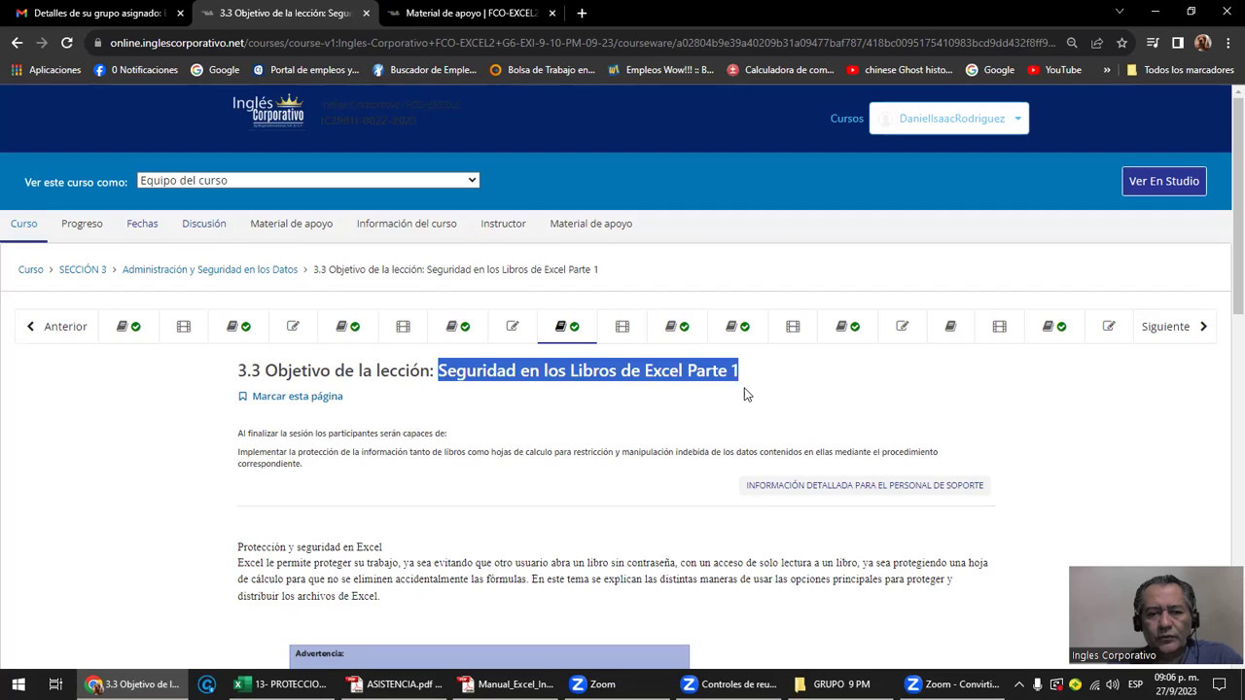
{"action": "scroll", "coordinate": [746, 393], "scroll_direction": "down", "scroll_amount": 3}
{"action": "scroll", "coordinate": [746, 393], "scroll_direction": "down", "scroll_amount": 3}
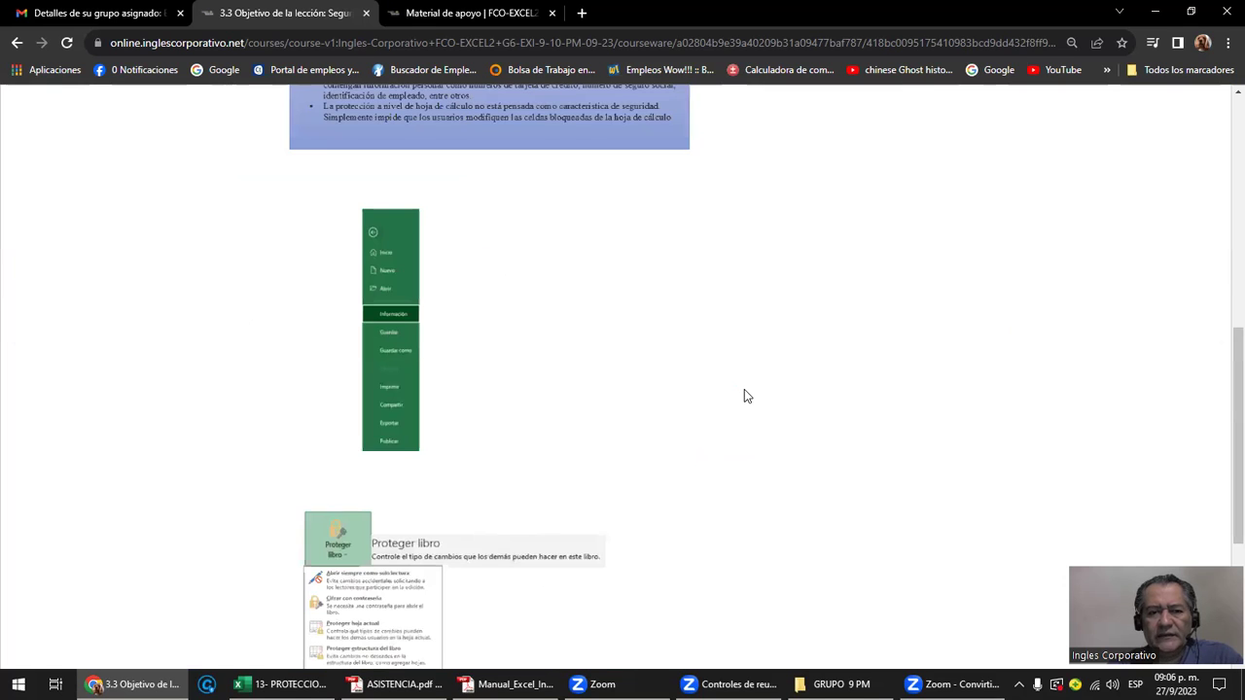
{"action": "scroll", "coordinate": [744, 394], "scroll_direction": "down", "scroll_amount": 3}
{"action": "scroll", "coordinate": [1128, 200], "scroll_direction": "up", "scroll_amount": 7}
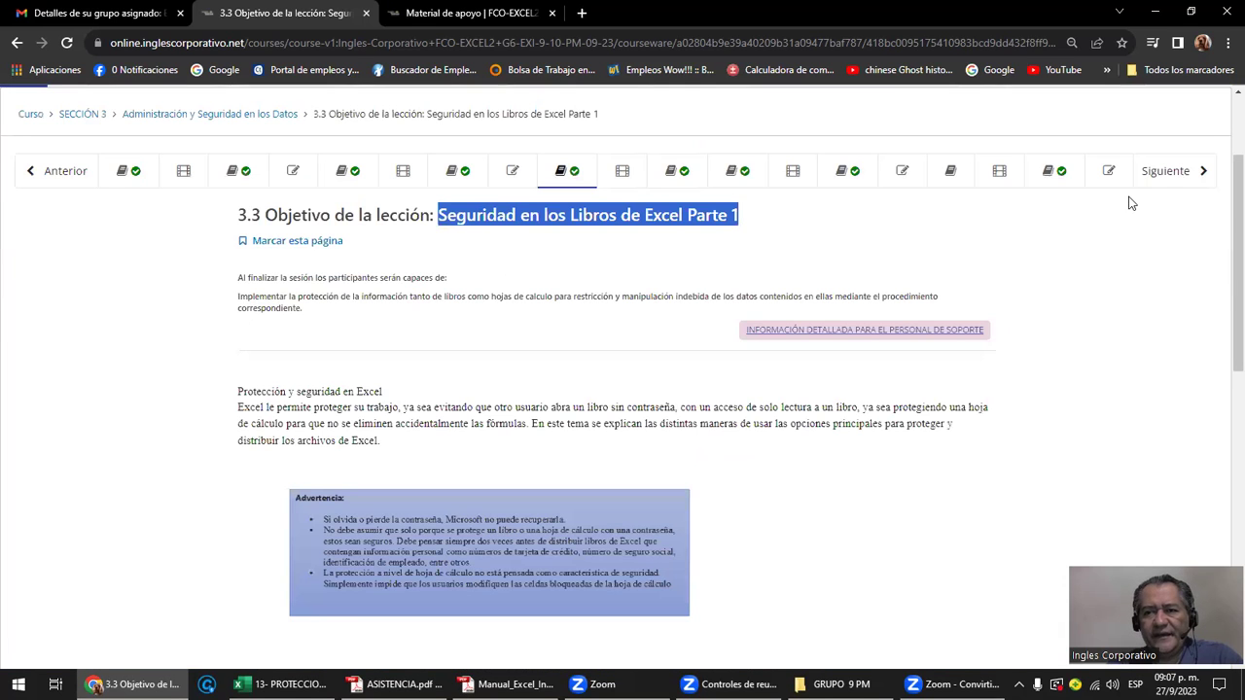
- Go through lesson 3.4, Videoconferencia #14 and the class #14 forum to Laboratorio 3
{"action": "left_click", "coordinate": [1163, 176]}
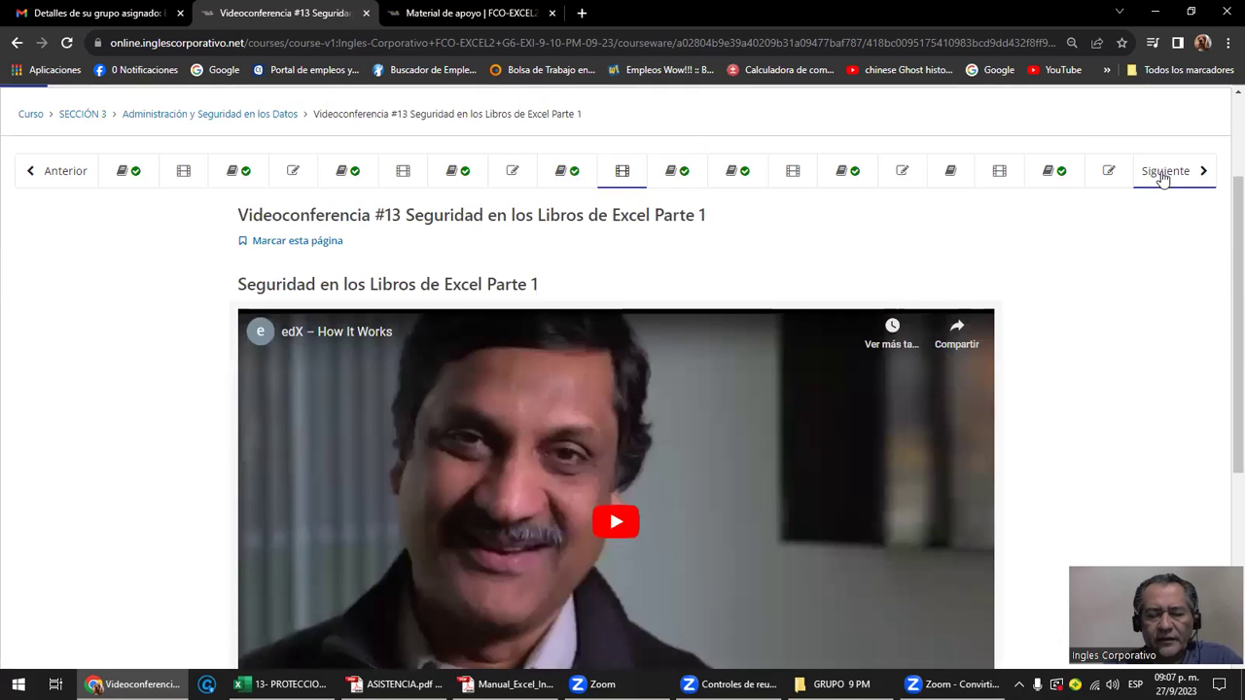
{"action": "left_click", "coordinate": [1163, 177]}
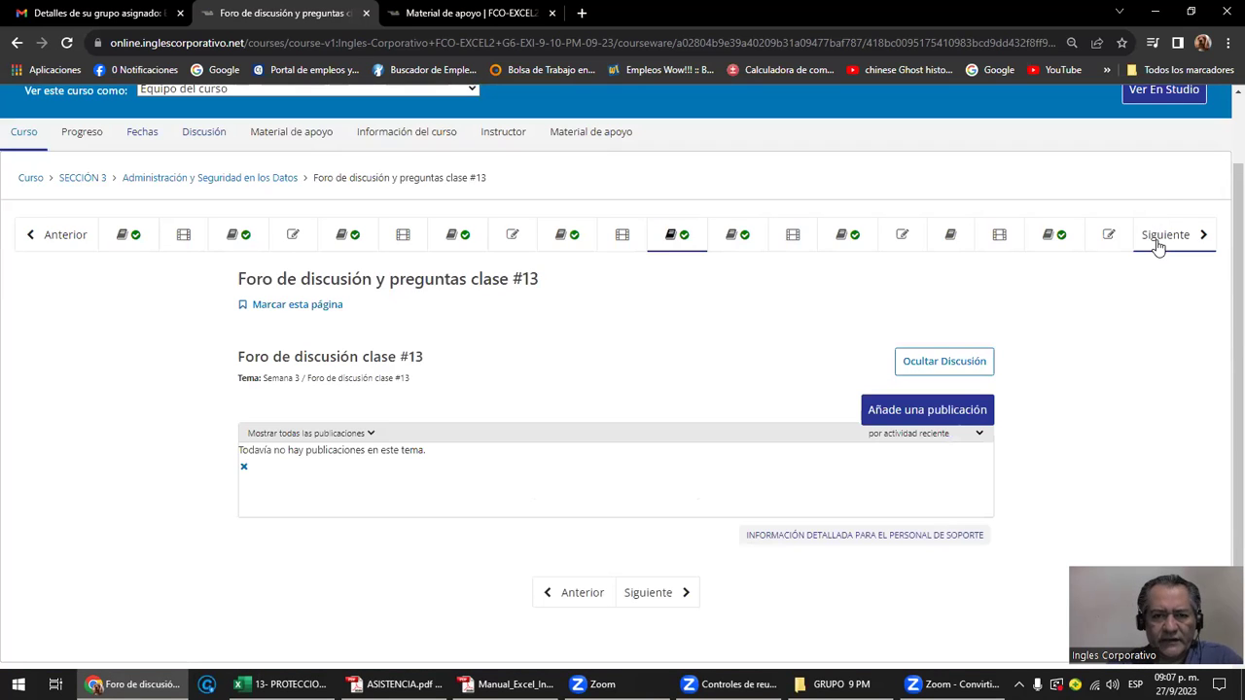
{"action": "left_click", "coordinate": [1157, 247]}
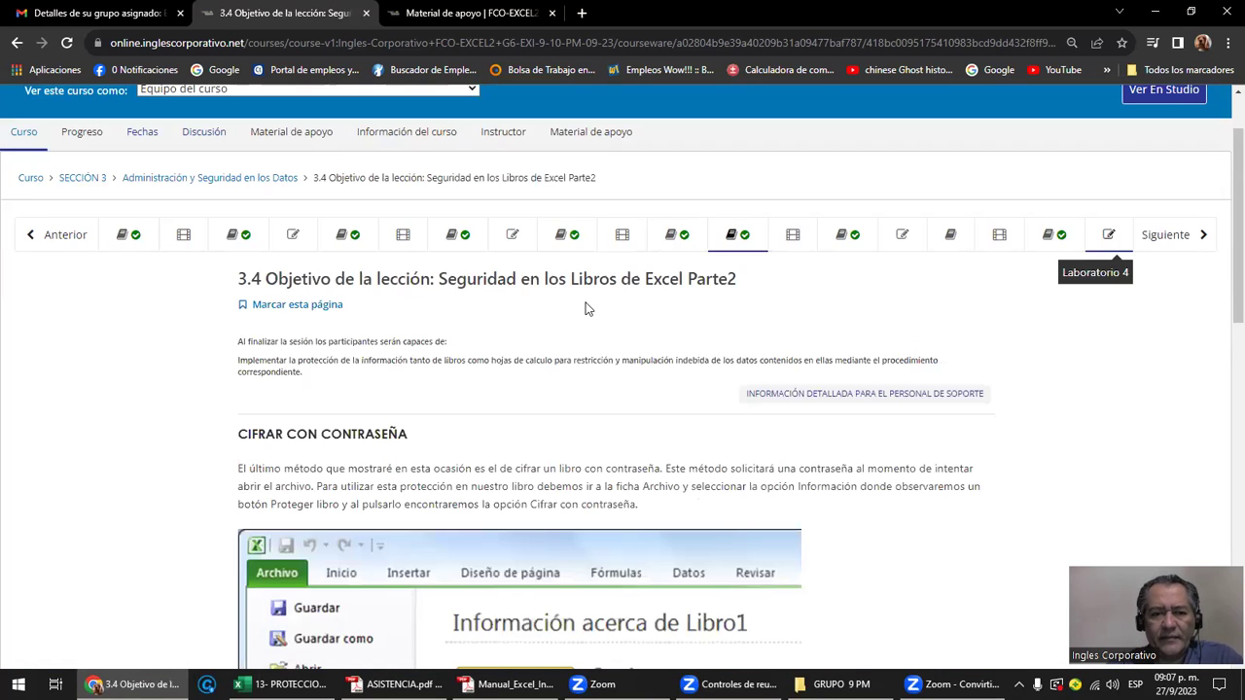
{"action": "scroll", "coordinate": [595, 306], "scroll_direction": "down", "scroll_amount": 1}
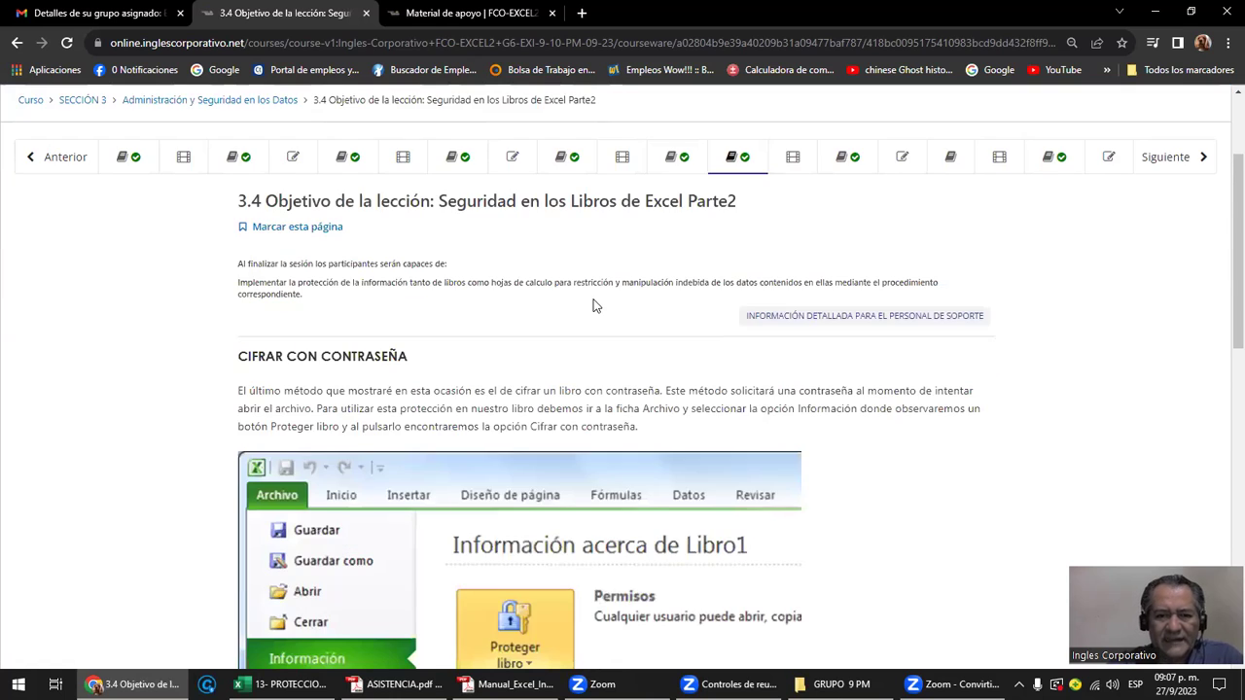
{"action": "scroll", "coordinate": [595, 306], "scroll_direction": "down", "scroll_amount": 3}
{"action": "scroll", "coordinate": [596, 305], "scroll_direction": "up", "scroll_amount": 2}
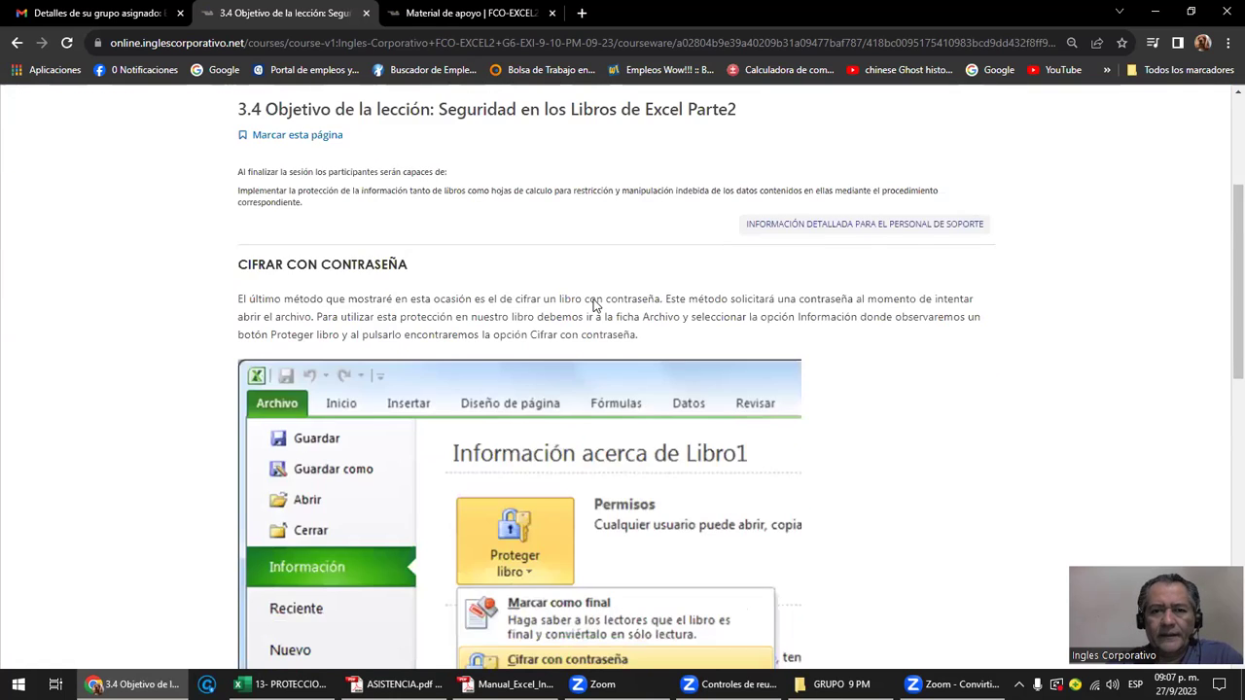
{"action": "scroll", "coordinate": [671, 309], "scroll_direction": "up", "scroll_amount": 2}
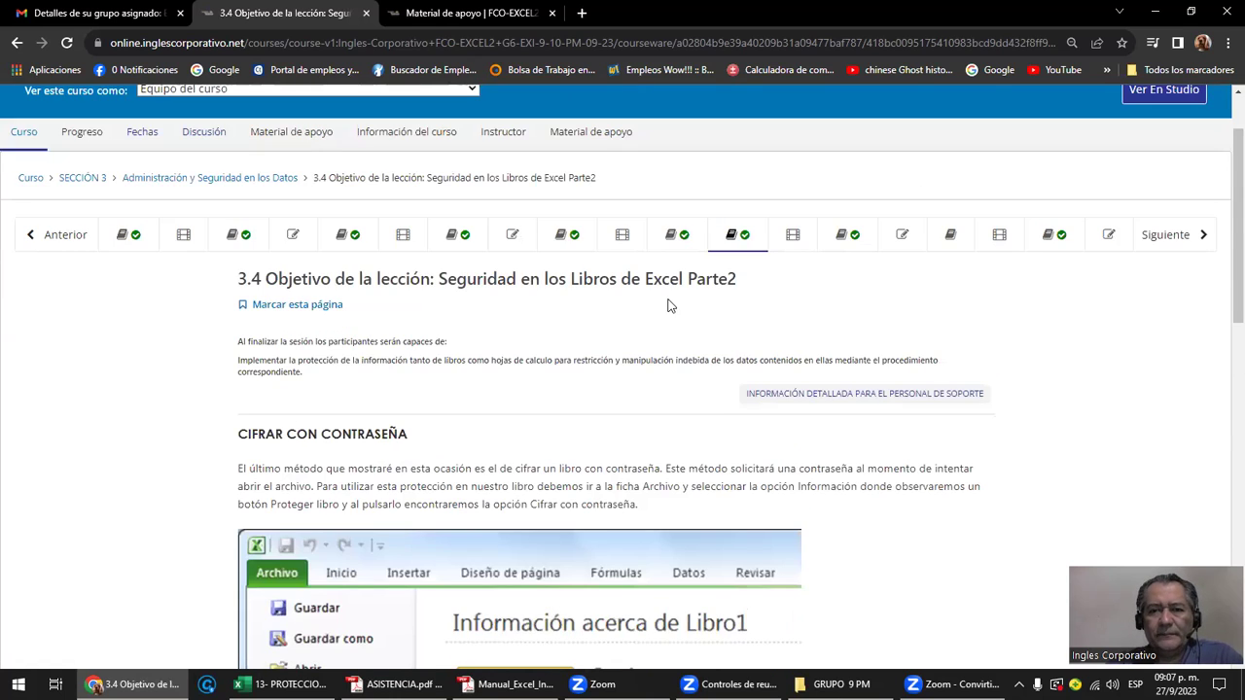
{"action": "left_click", "coordinate": [790, 242]}
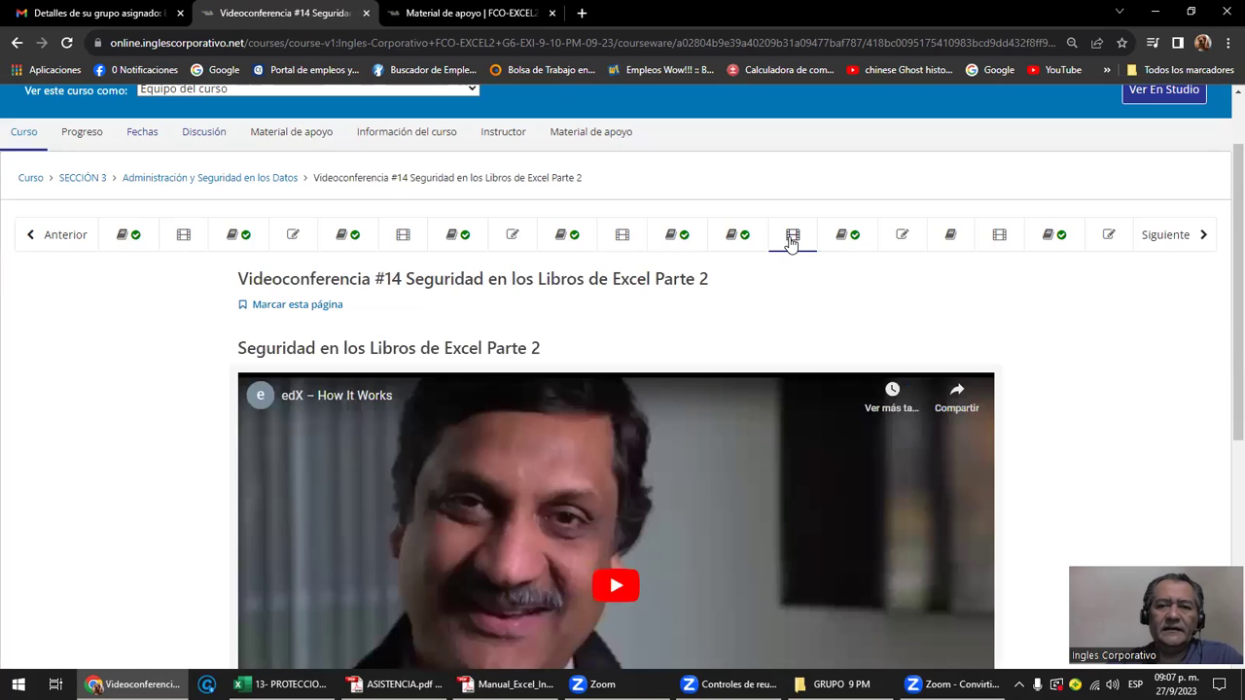
{"action": "left_click", "coordinate": [848, 238]}
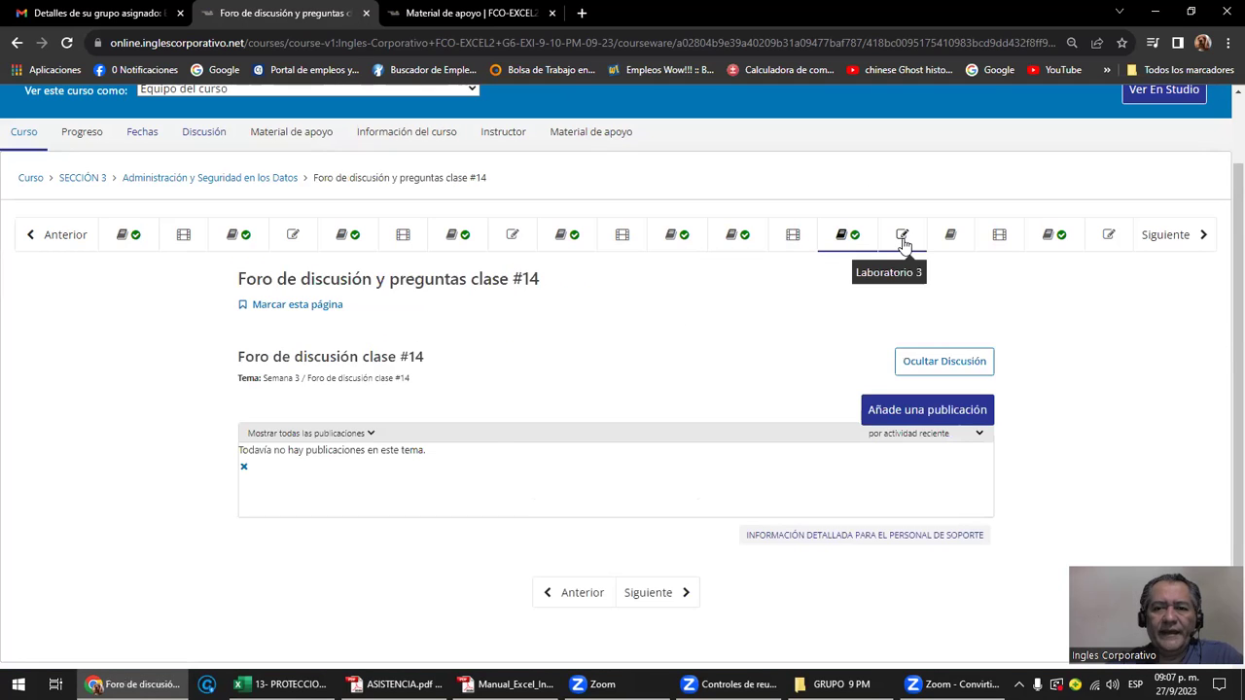
{"action": "left_click", "coordinate": [902, 240]}
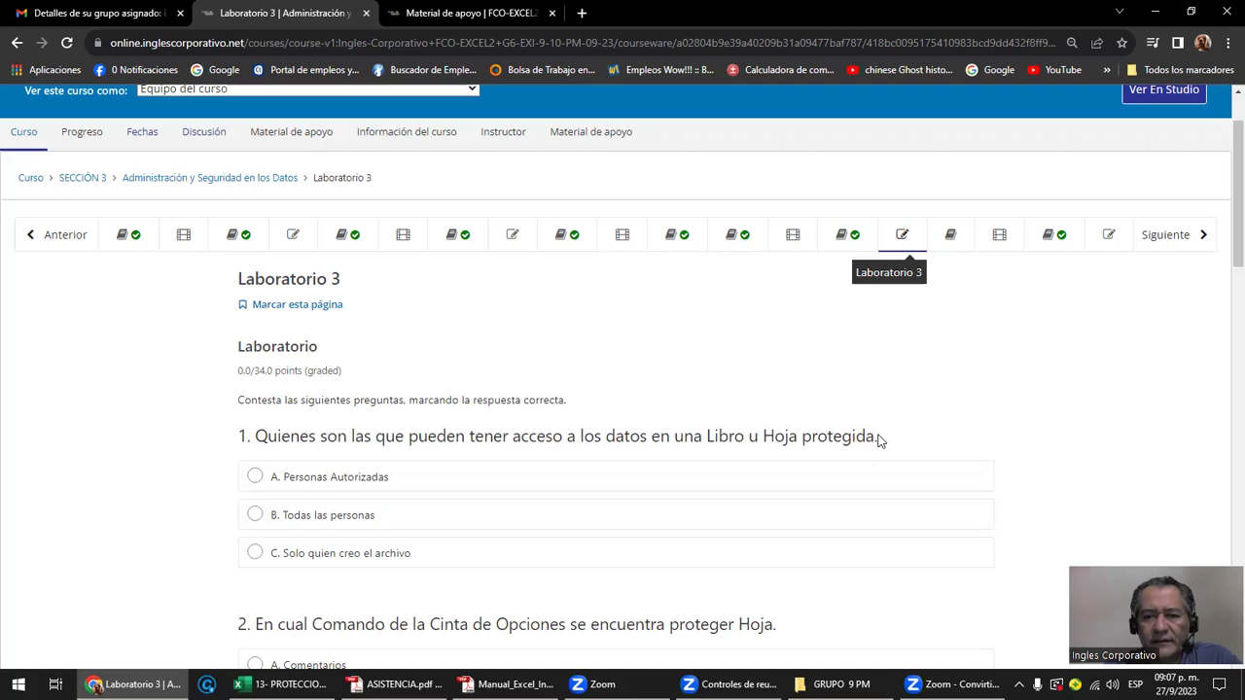
- Read through the Laboratorio 3 quiz questions and scroll back up to question 1
{"action": "scroll", "coordinate": [878, 440], "scroll_direction": "down", "scroll_amount": 2}
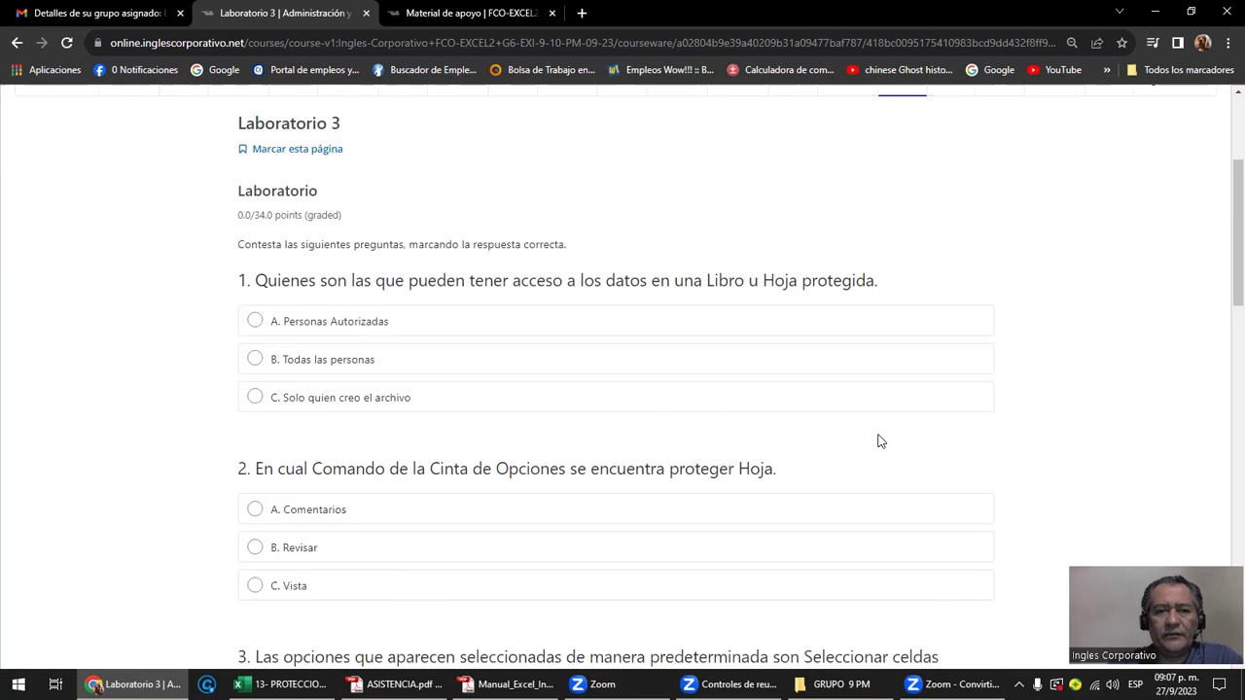
{"action": "scroll", "coordinate": [880, 439], "scroll_direction": "down", "scroll_amount": 3}
{"action": "scroll", "coordinate": [880, 439], "scroll_direction": "down", "scroll_amount": 2}
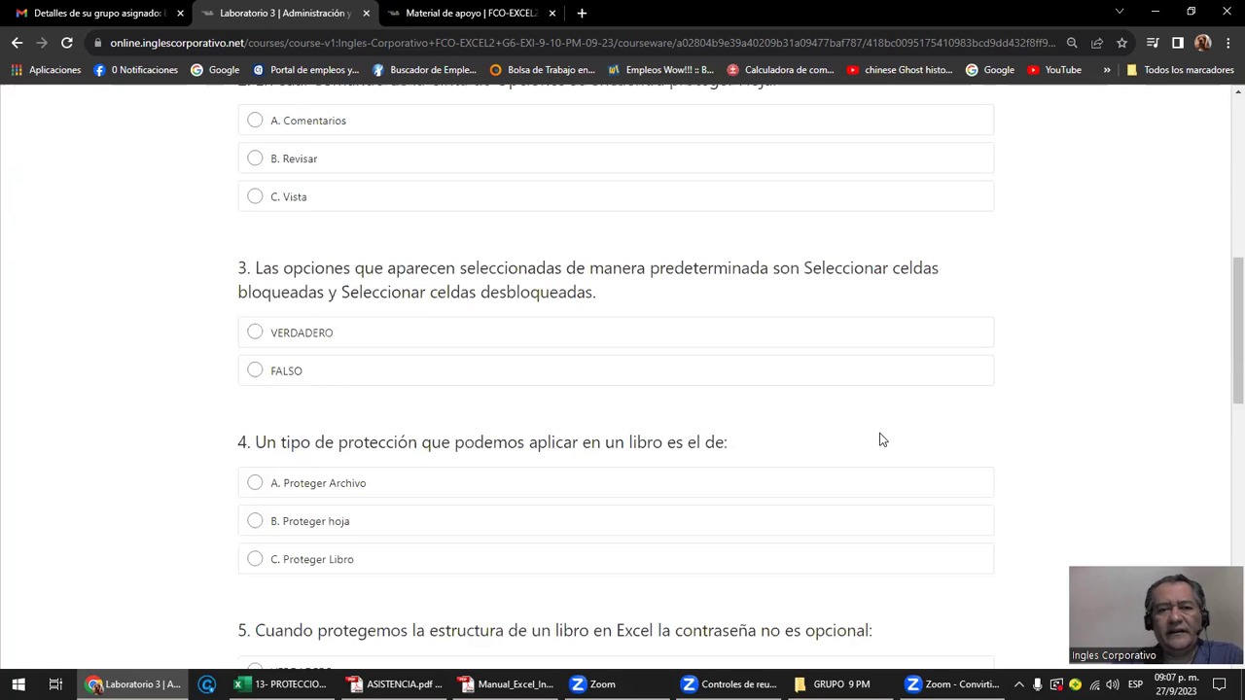
{"action": "scroll", "coordinate": [880, 439], "scroll_direction": "down", "scroll_amount": 1}
{"action": "scroll", "coordinate": [880, 439], "scroll_direction": "down", "scroll_amount": 2}
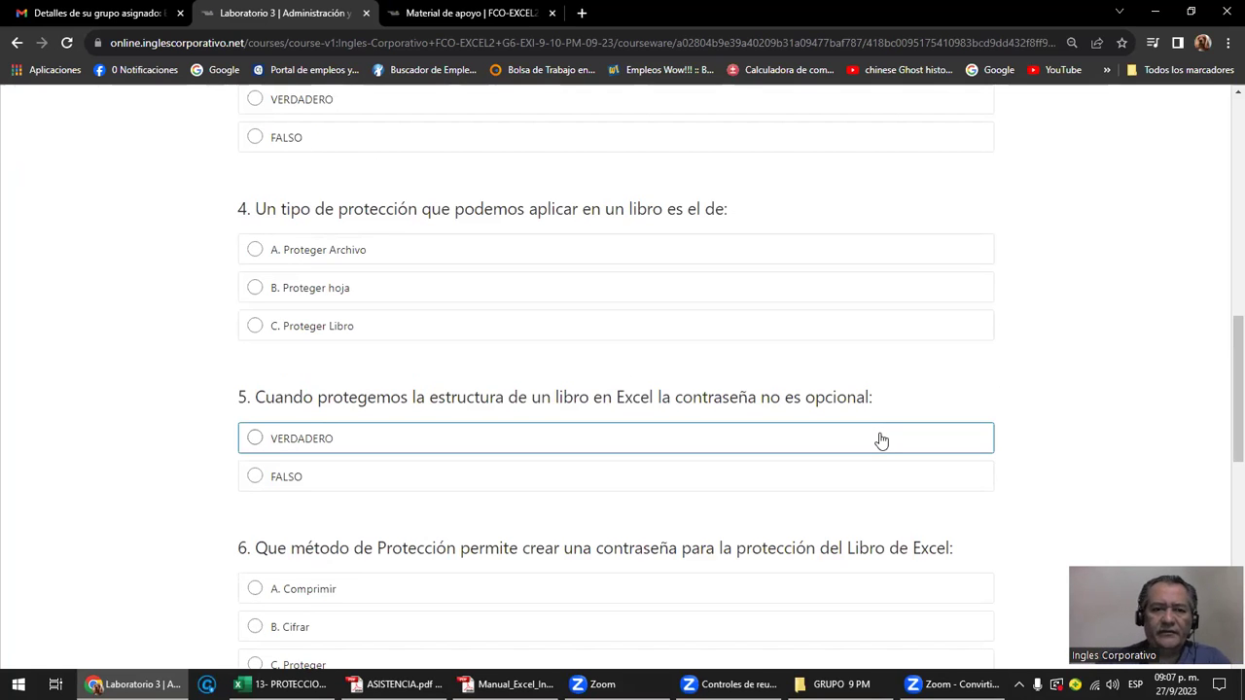
{"action": "scroll", "coordinate": [880, 439], "scroll_direction": "up", "scroll_amount": 6}
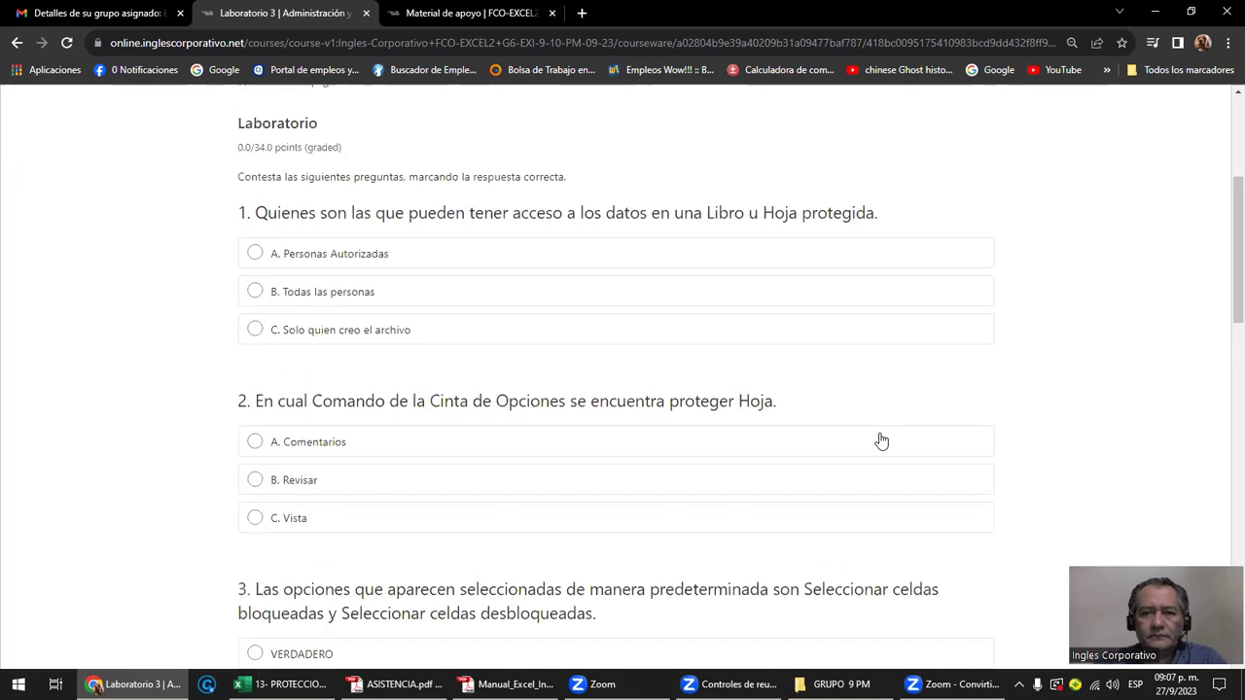
{"action": "scroll", "coordinate": [893, 336], "scroll_direction": "up", "scroll_amount": 4}
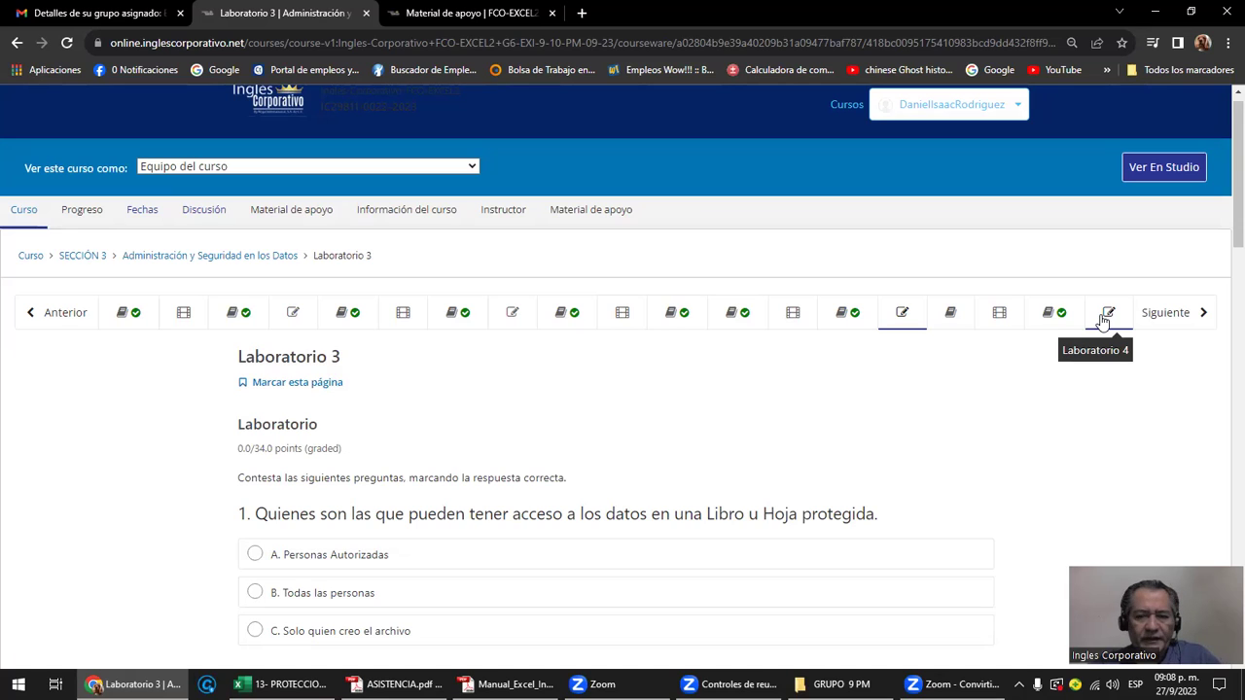
{"action": "left_click", "coordinate": [1103, 322]}
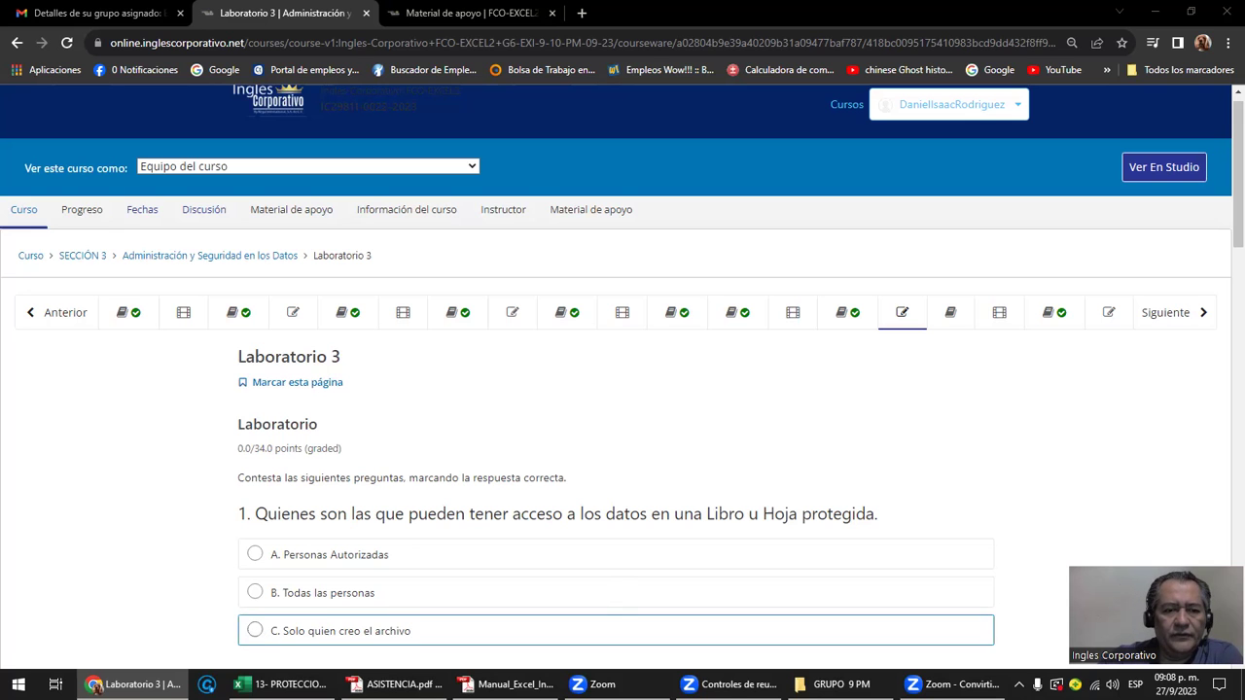
- Bring Excel forward, deselect the arrow shape, and show sheet s2
{"action": "mouse_move", "coordinate": [282, 685]}
{"action": "left_click", "coordinate": [292, 622]}
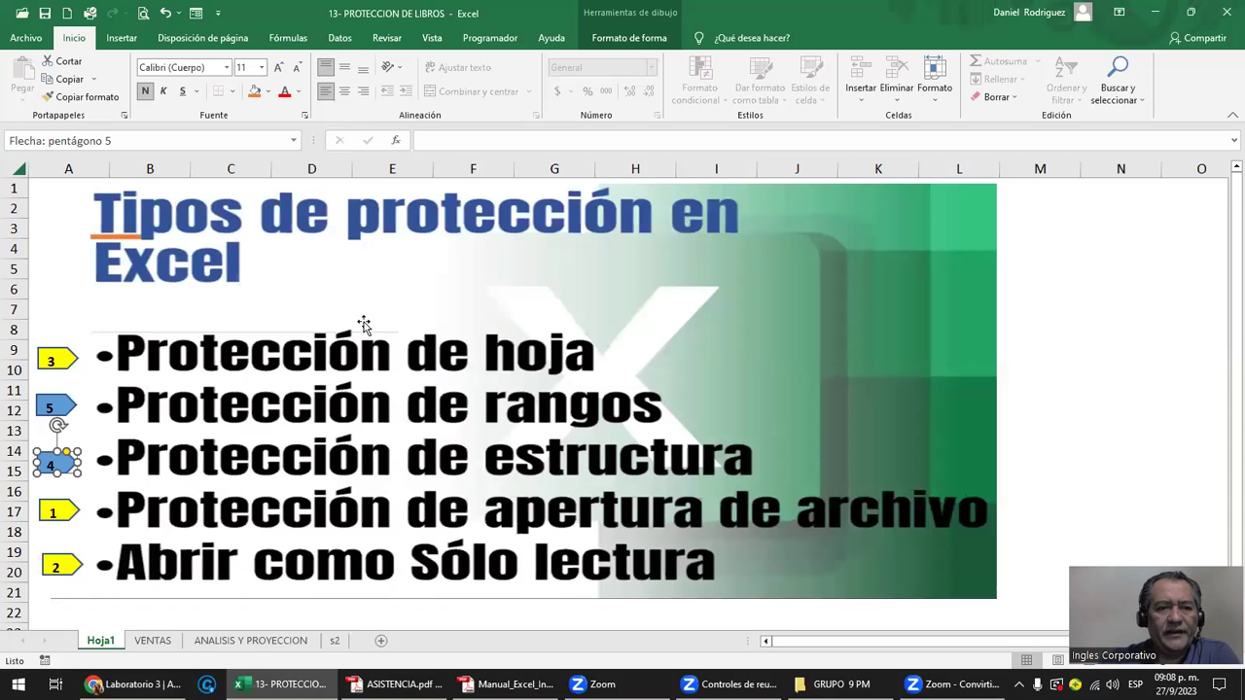
{"action": "left_click", "coordinate": [1121, 348]}
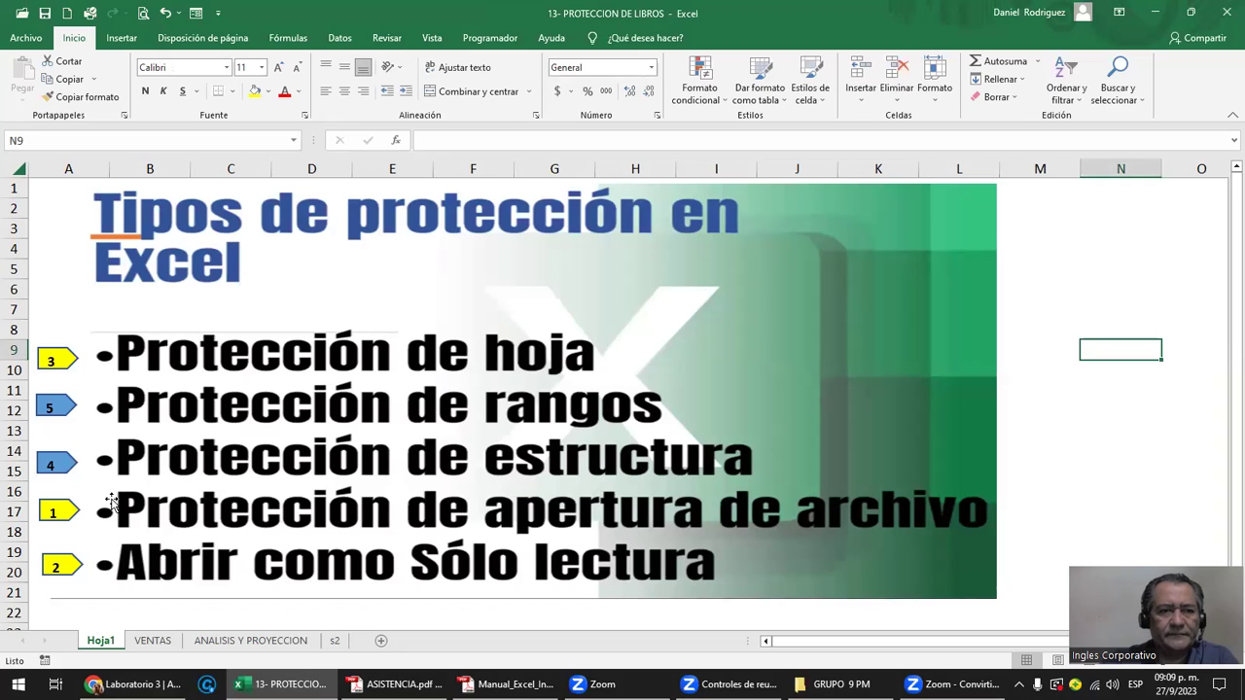
{"action": "left_click", "coordinate": [335, 643]}
- Apply Bordes externos around the INGRESAR DATOS SUCURSAL 1 block A3:B5
{"action": "left_click", "coordinate": [534, 390]}
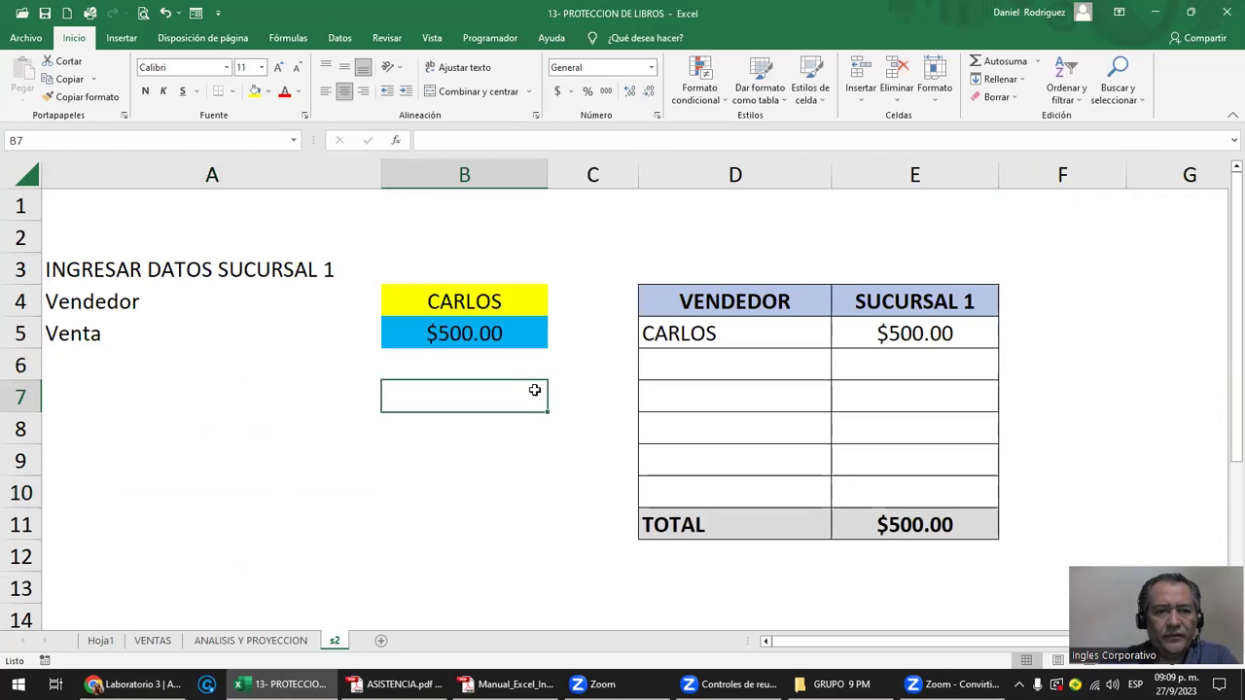
{"action": "mouse_move", "coordinate": [457, 293]}
{"action": "left_mouse_down"}
{"action": "mouse_move", "coordinate": [421, 241]}
{"action": "mouse_move", "coordinate": [457, 336]}
{"action": "left_mouse_up"}
{"action": "left_click", "coordinate": [232, 92]}
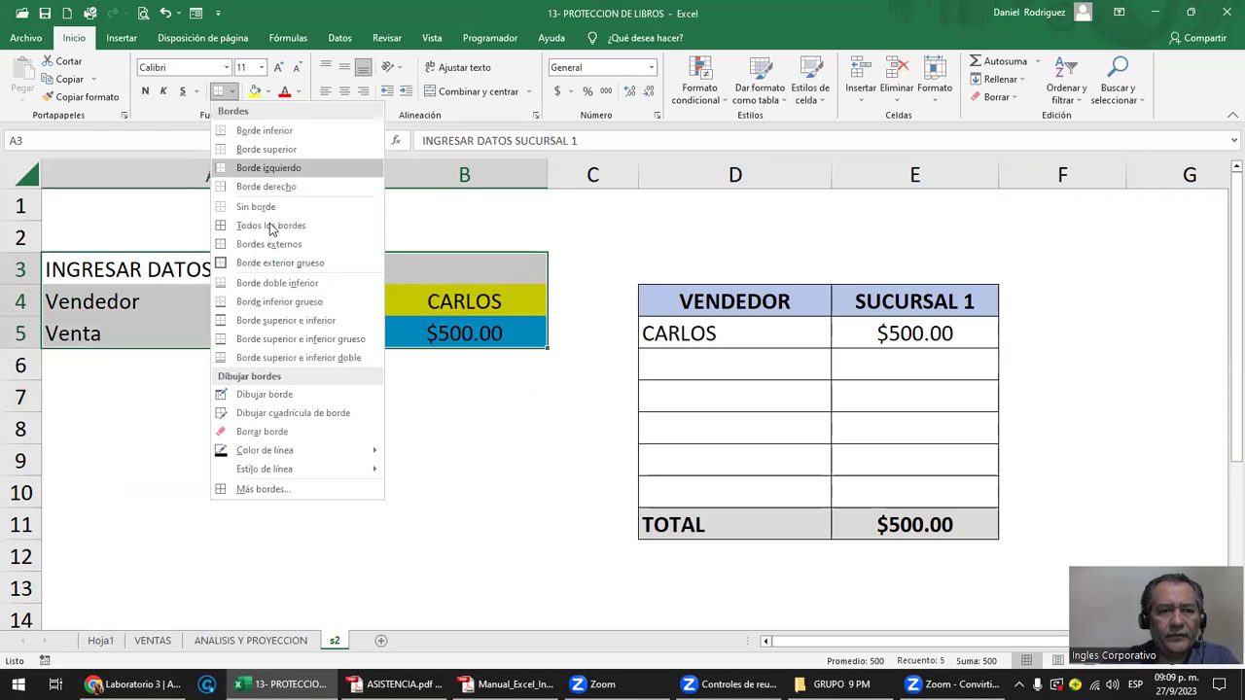
{"action": "left_click", "coordinate": [270, 240]}
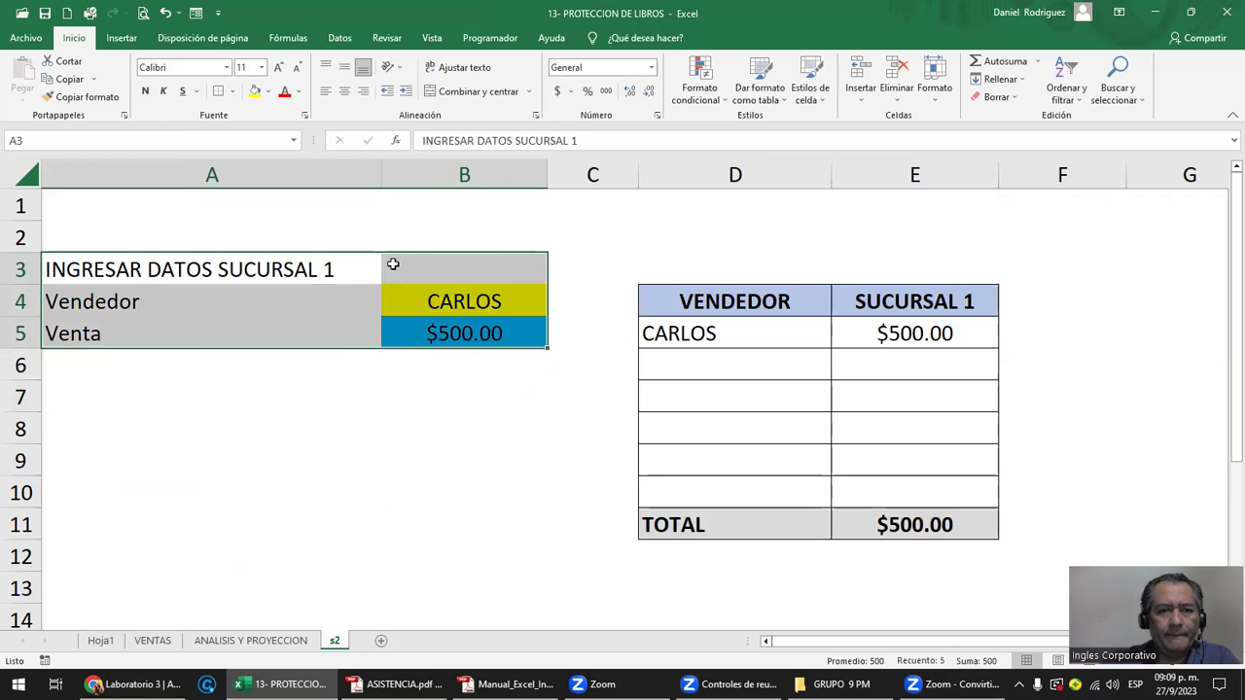
- Reselect parts of the entry block: heading row A3:B3, A4:A5, all of A3:B5, then A4:B5
{"action": "left_click_drag", "start_coordinate": [461, 263], "coordinate": [316, 260]}
{"action": "left_click", "coordinate": [301, 402]}
{"action": "left_click", "coordinate": [173, 312]}
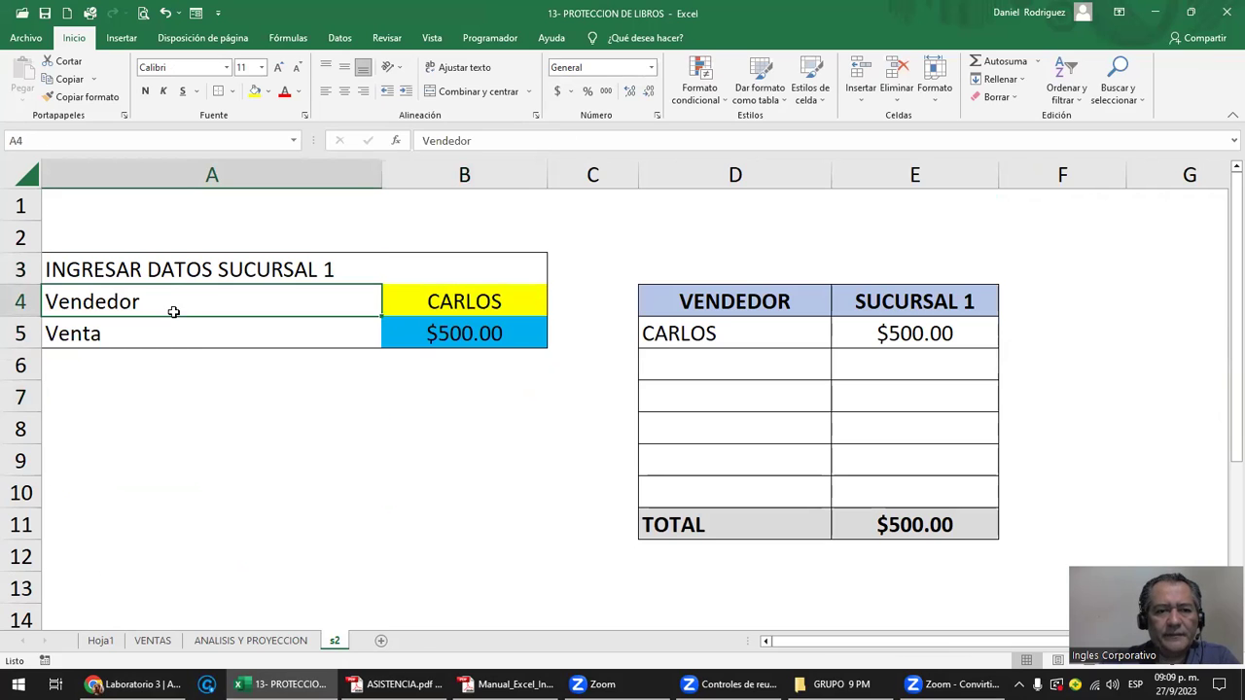
{"action": "key", "text": "shift+Down"}
{"action": "left_click", "coordinate": [331, 457]}
{"action": "left_click", "coordinate": [183, 310]}
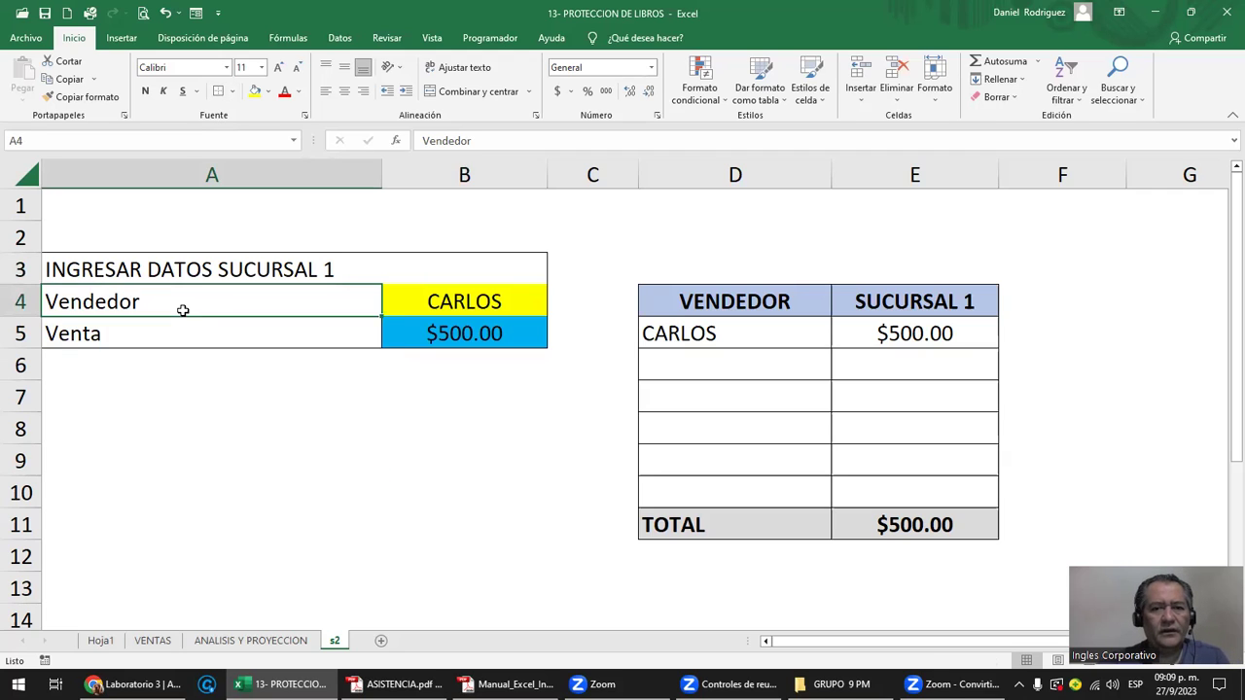
{"action": "left_click_drag", "start_coordinate": [92, 271], "coordinate": [453, 334]}
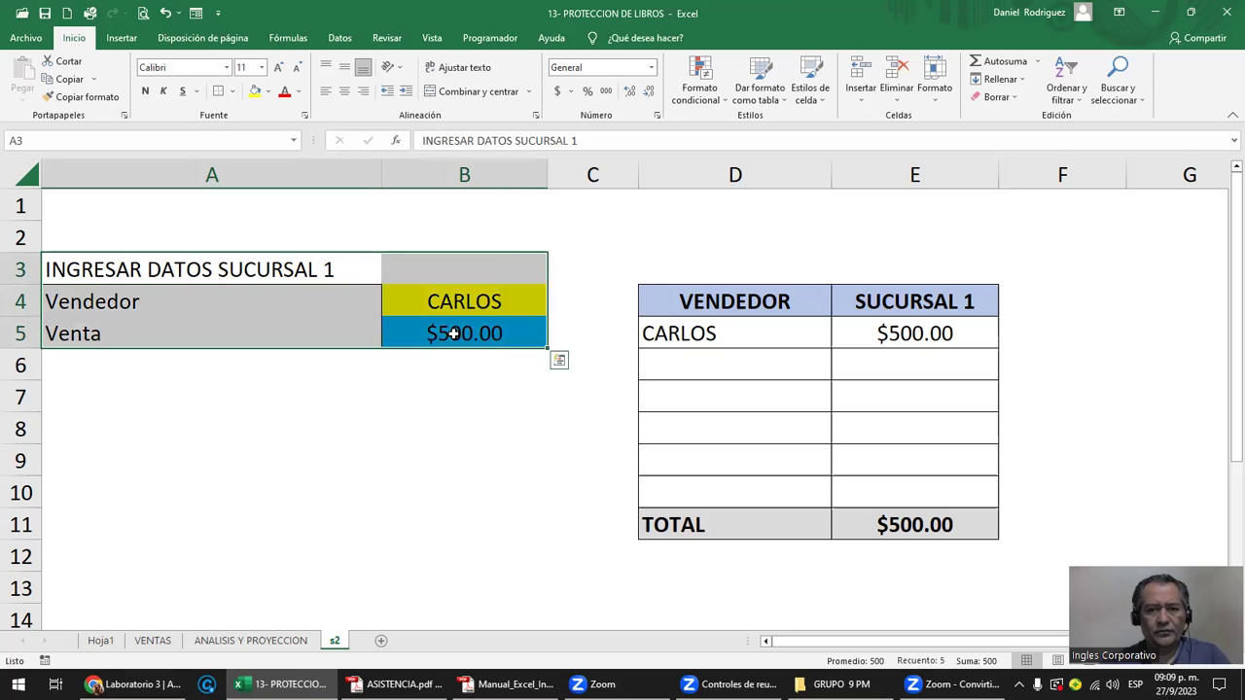
{"action": "left_click", "coordinate": [464, 428]}
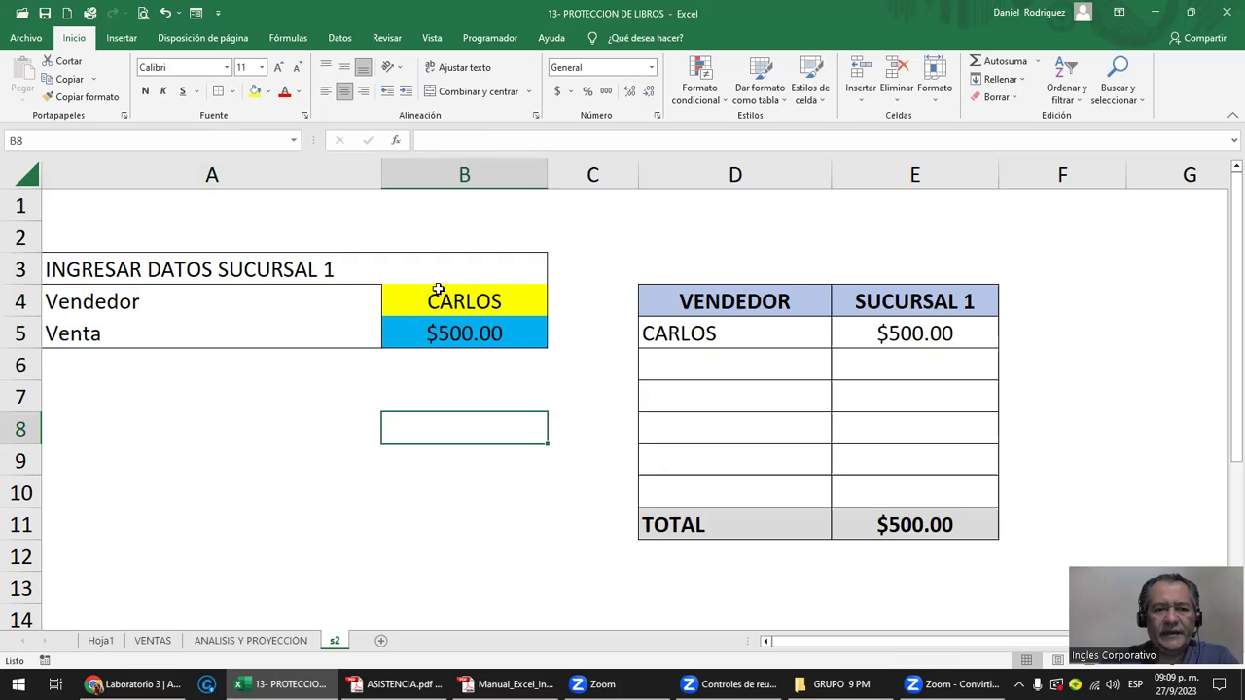
{"action": "left_click_drag", "start_coordinate": [459, 332], "coordinate": [253, 302]}
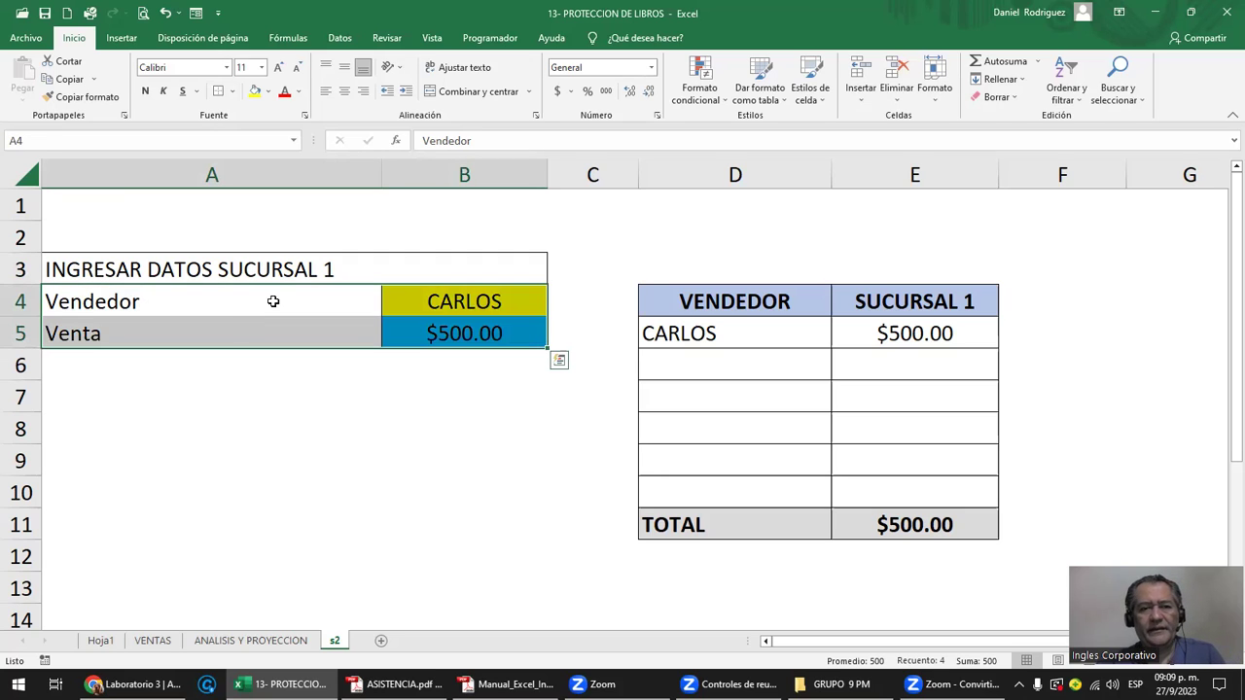
{"action": "left_click", "coordinate": [376, 304]}
- Enter SONIA as the seller in B4 and 750 as the sale in B5
{"action": "key", "text": "Right"}
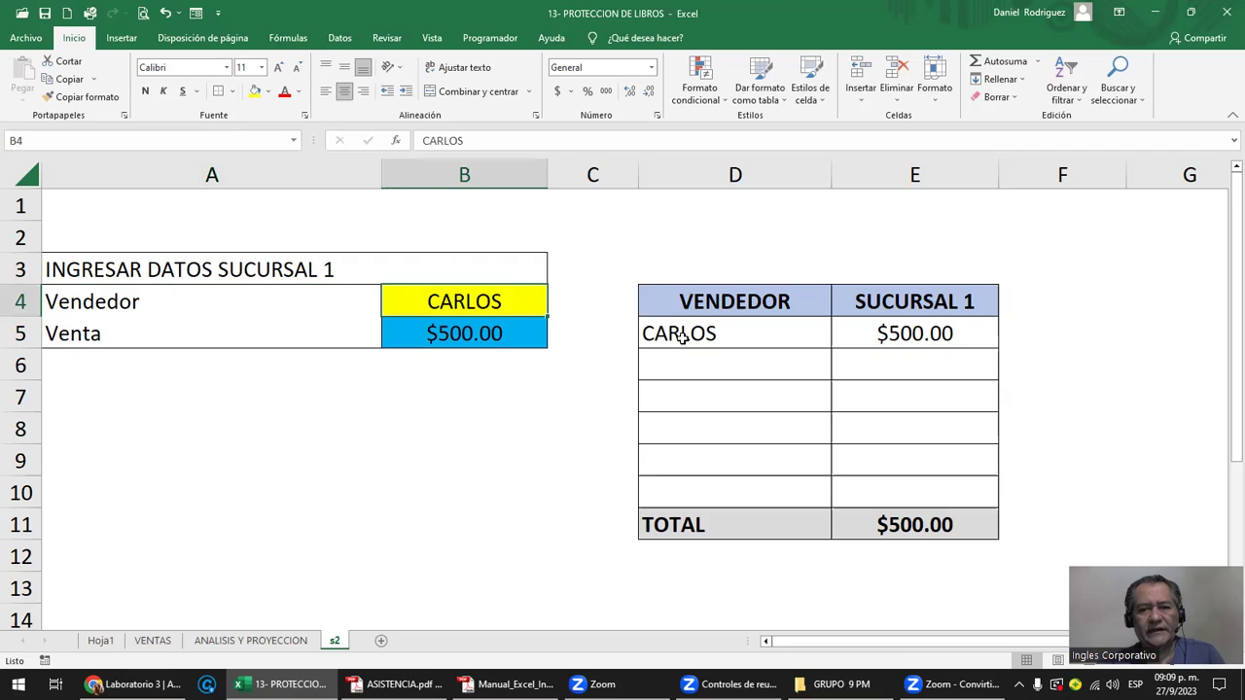
{"action": "left_click_drag", "start_coordinate": [484, 305], "coordinate": [488, 304]}
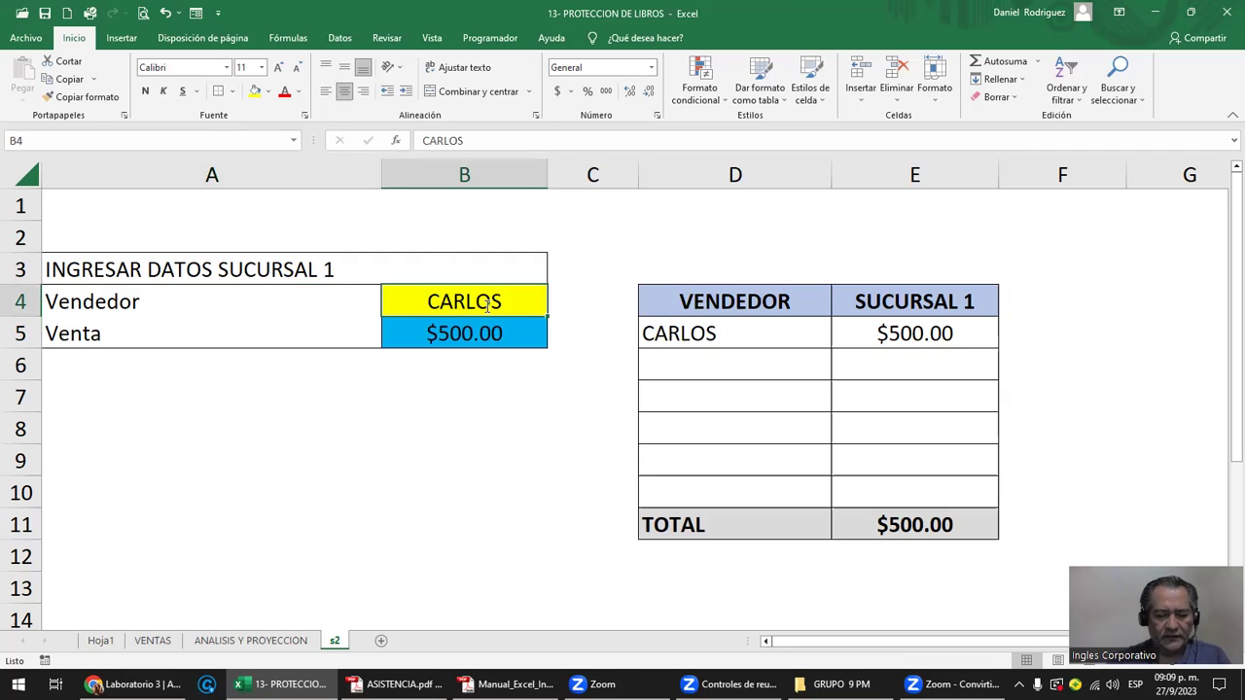
{"action": "type", "text": "SONIA"}
{"action": "key", "text": "Return"}
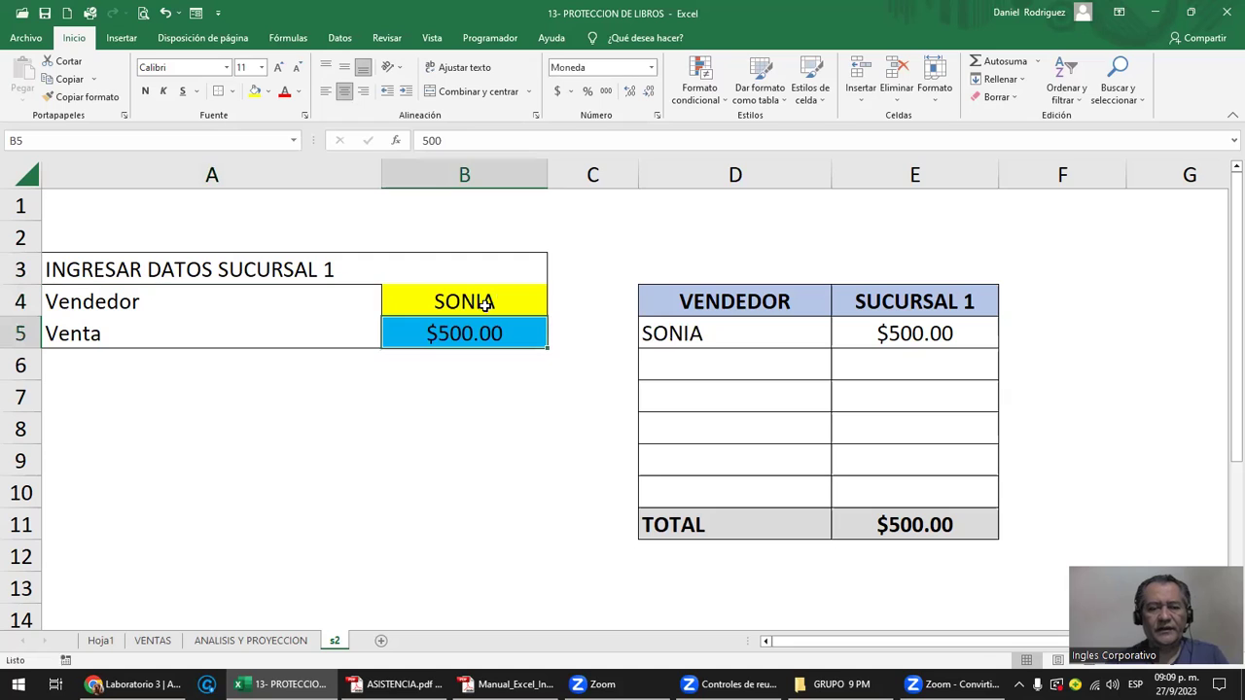
{"action": "key", "text": "Return"}
{"action": "key", "text": "Up"}
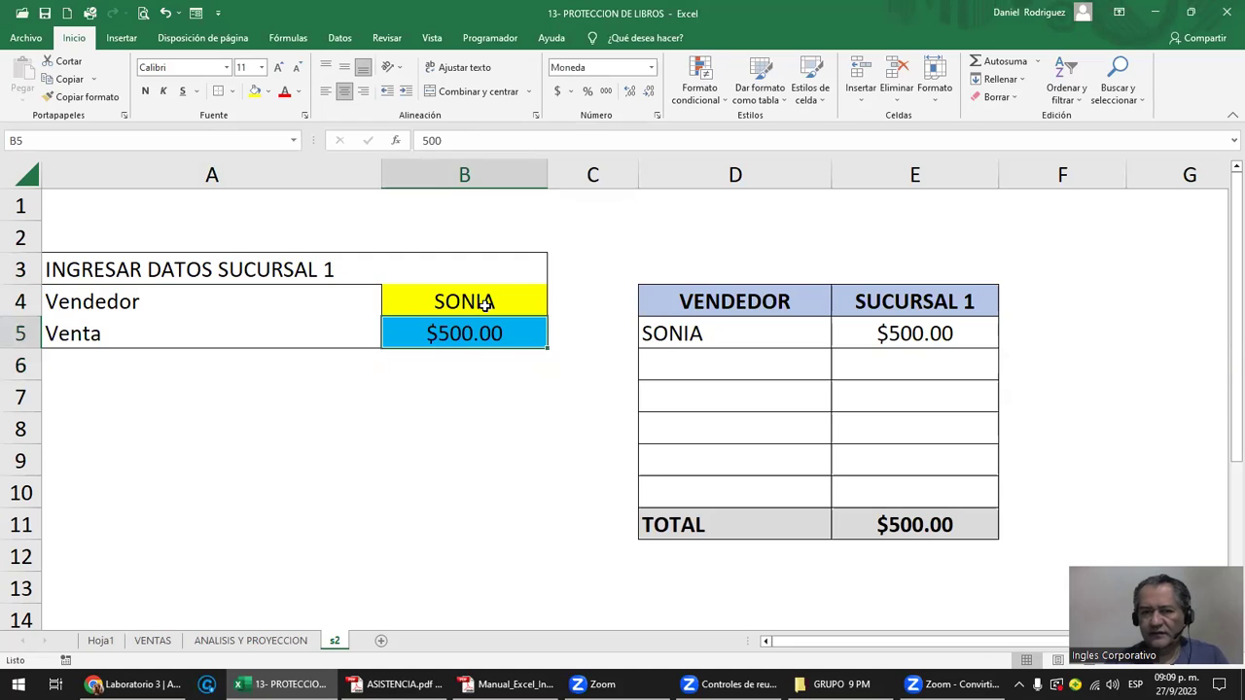
{"action": "type", "text": "750"}
{"action": "key", "text": "Return"}
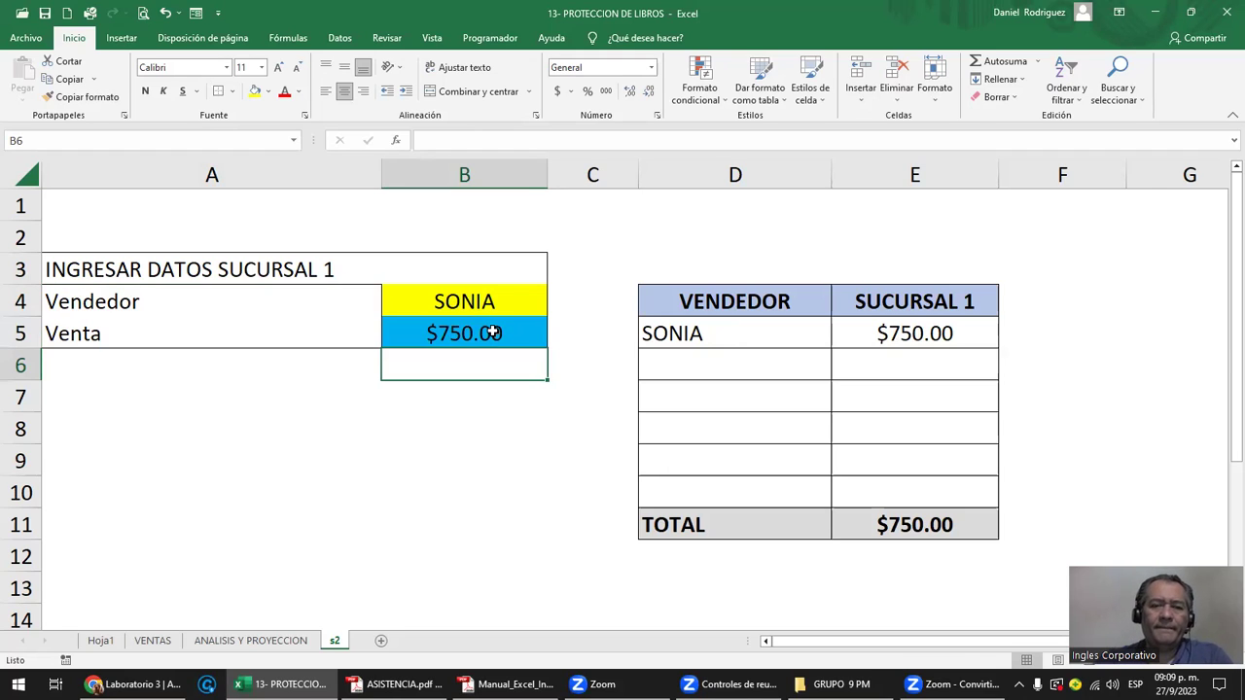
{"action": "left_click", "coordinate": [120, 39]}
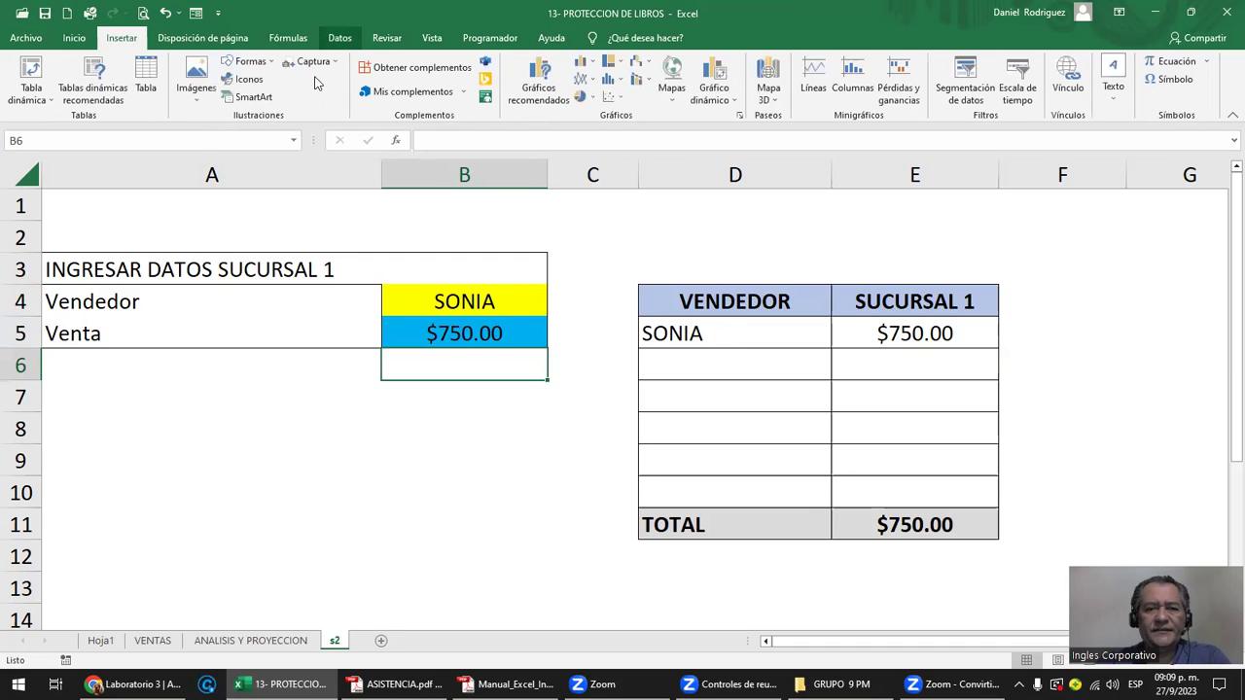
- Select the table range D4:E8, the input cells B4:B5, and the whole sheet in turn
{"action": "key", "text": "Down"}
{"action": "key", "text": "Down"}
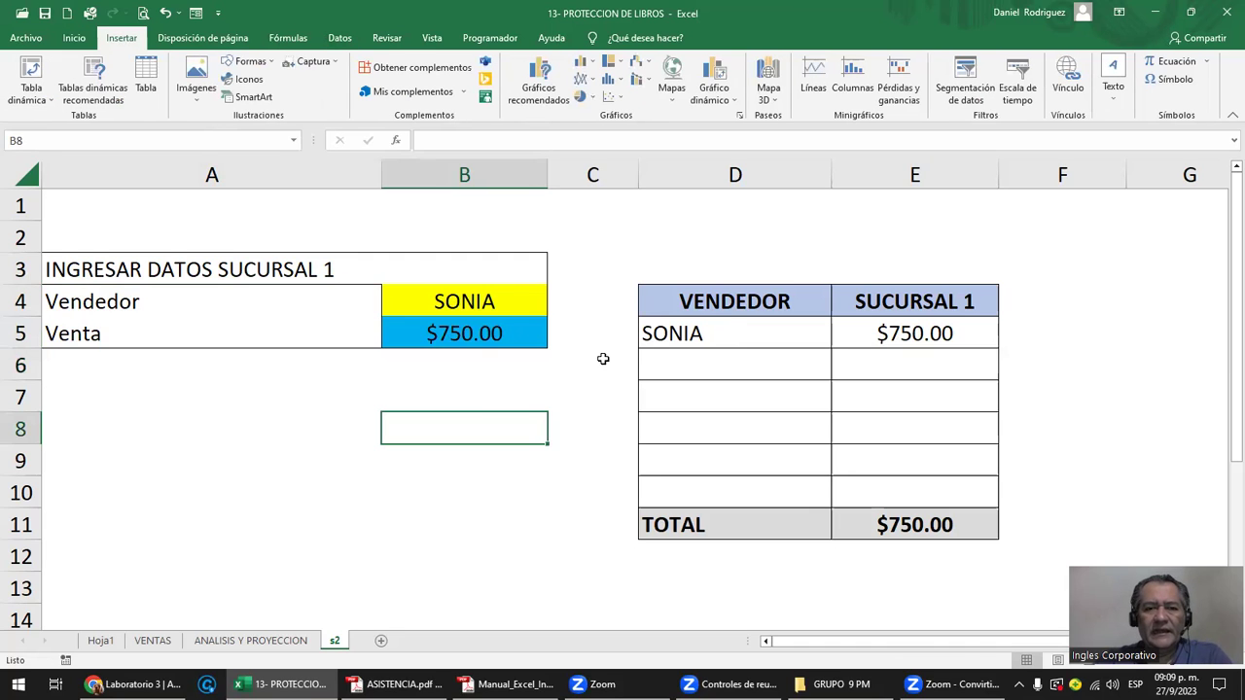
{"action": "left_click_drag", "start_coordinate": [702, 320], "coordinate": [889, 383]}
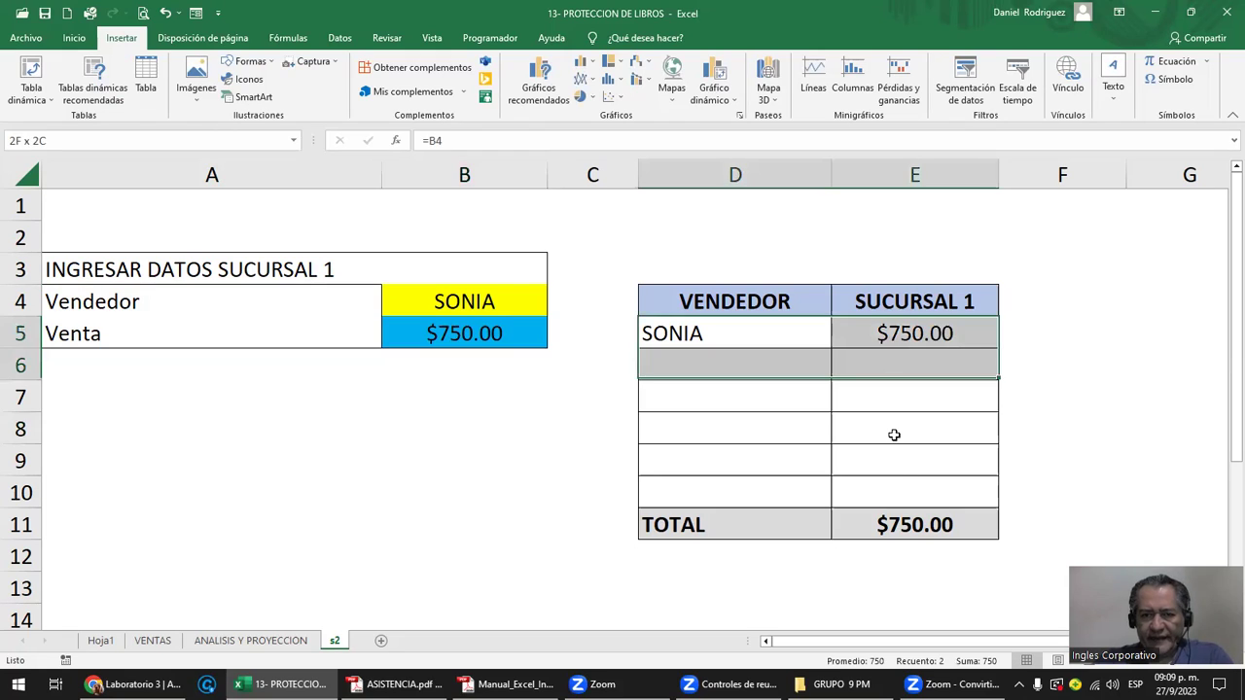
{"action": "left_click_drag", "start_coordinate": [739, 306], "coordinate": [904, 529]}
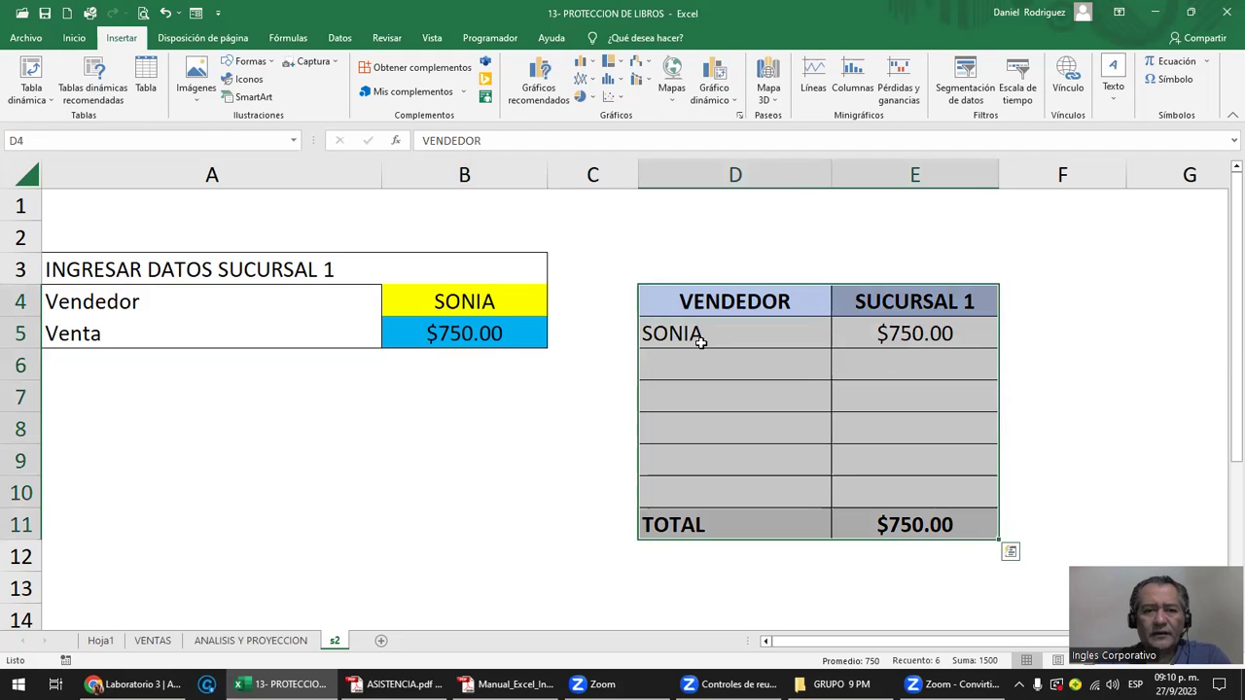
{"action": "left_click", "coordinate": [31, 178]}
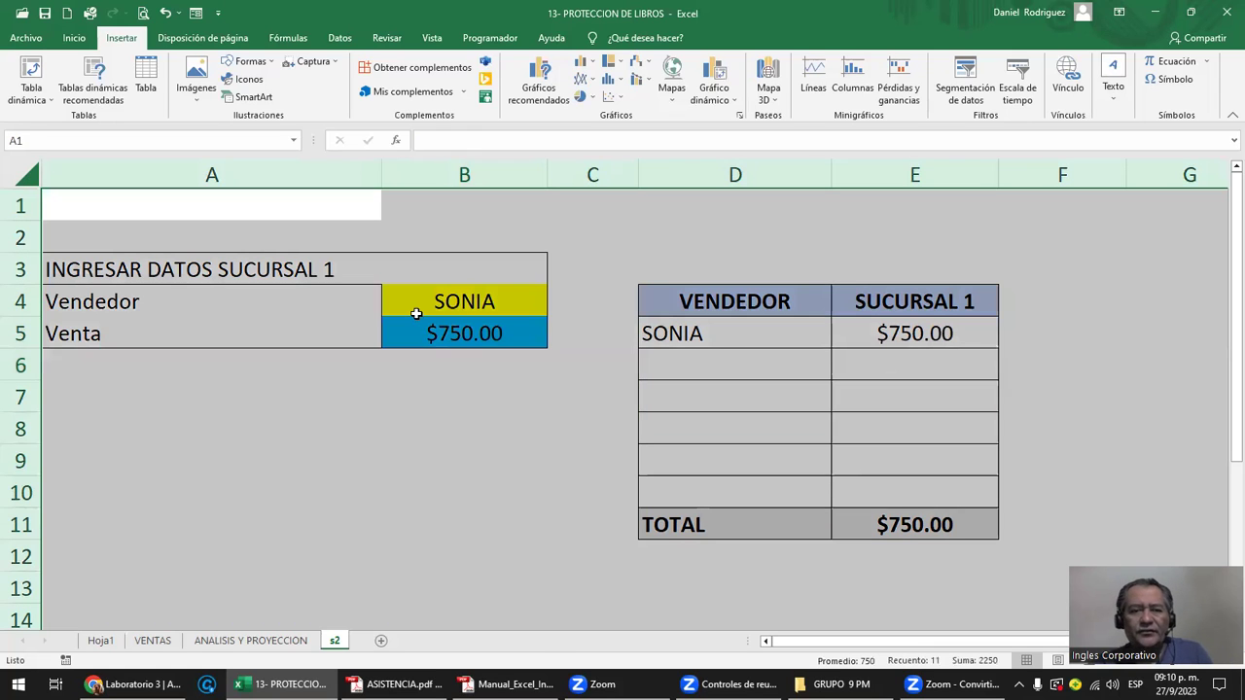
{"action": "left_click", "coordinate": [474, 303]}
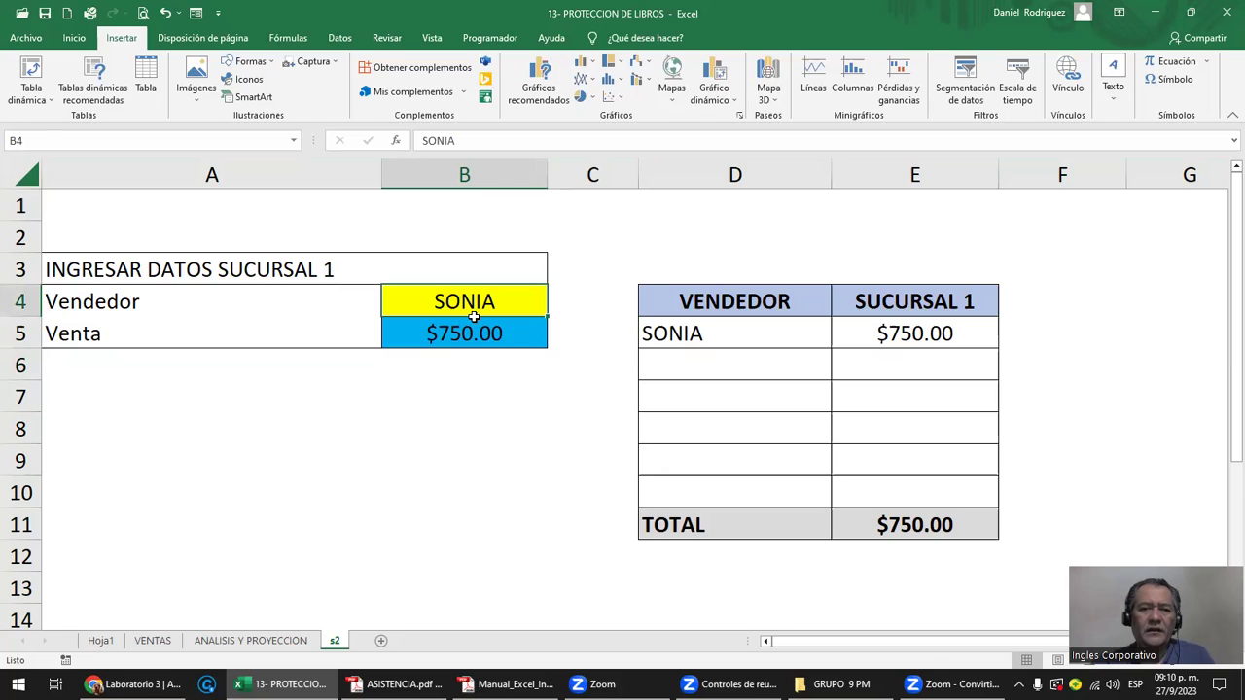
{"action": "left_click_drag", "start_coordinate": [474, 318], "coordinate": [479, 305]}
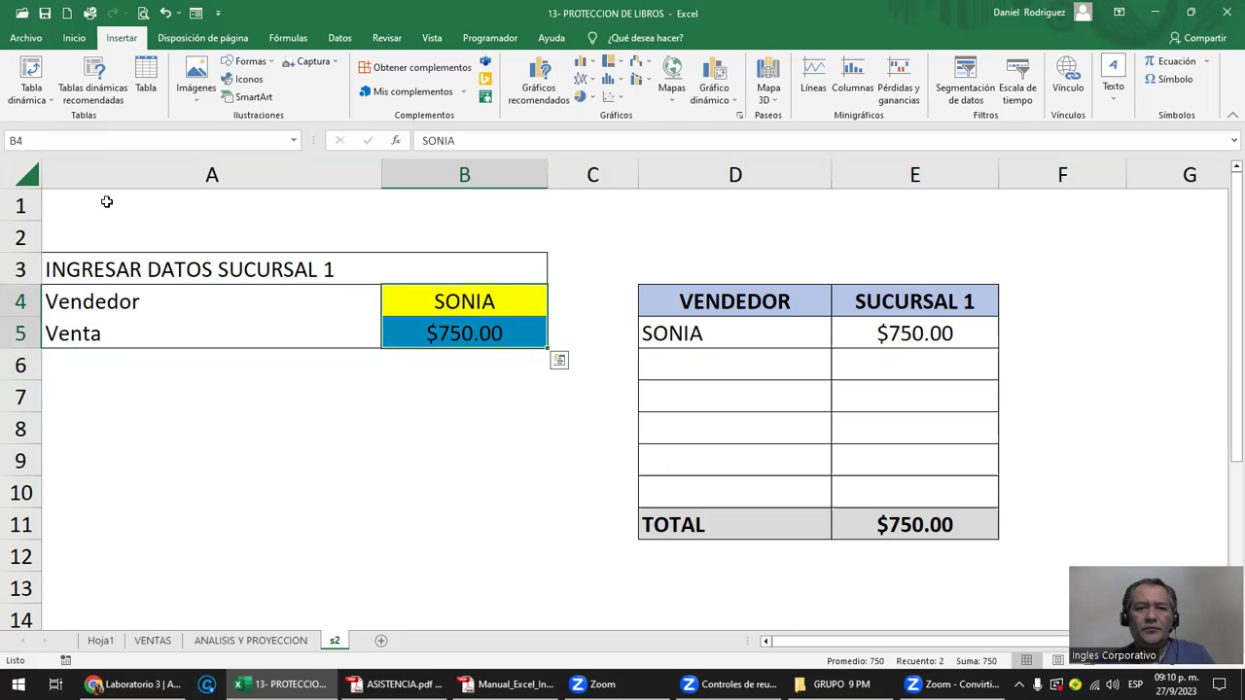
{"action": "left_click", "coordinate": [29, 174]}
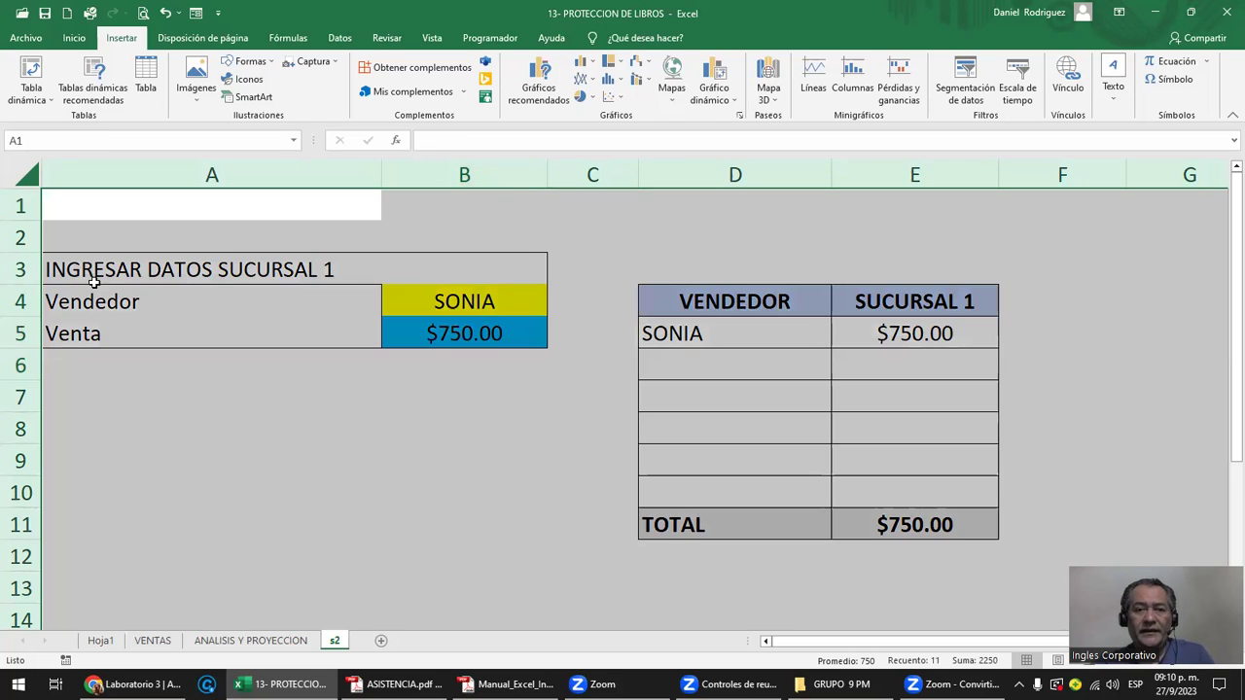
{"action": "left_click", "coordinate": [467, 460]}
- Make rows 4 and 5 taller, then check cell B4 without changing it
{"action": "left_click", "coordinate": [437, 309]}
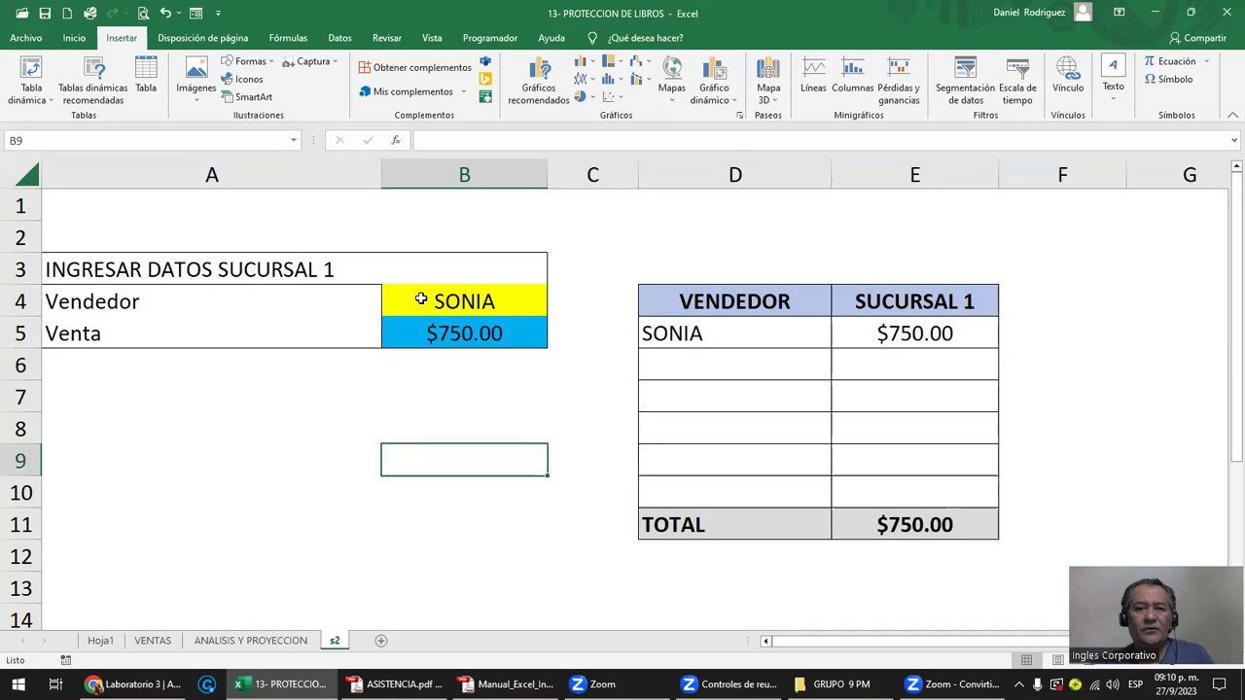
{"action": "left_click_drag", "start_coordinate": [14, 303], "coordinate": [21, 340]}
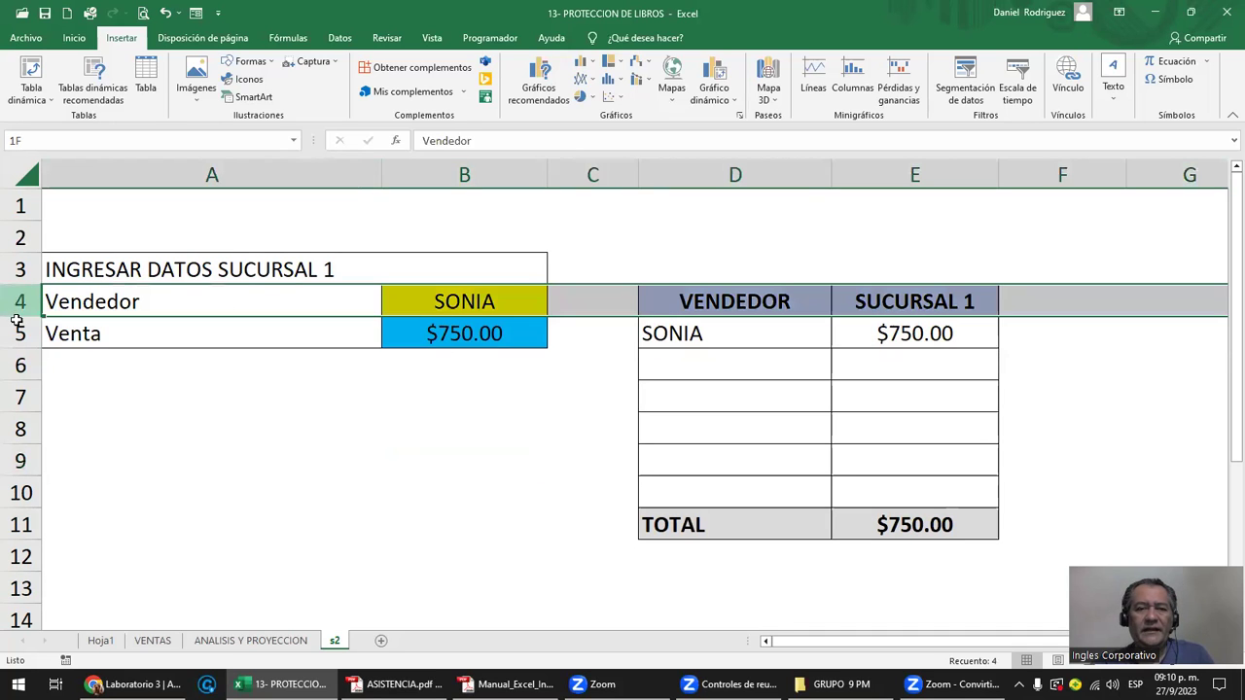
{"action": "left_click", "coordinate": [364, 445]}
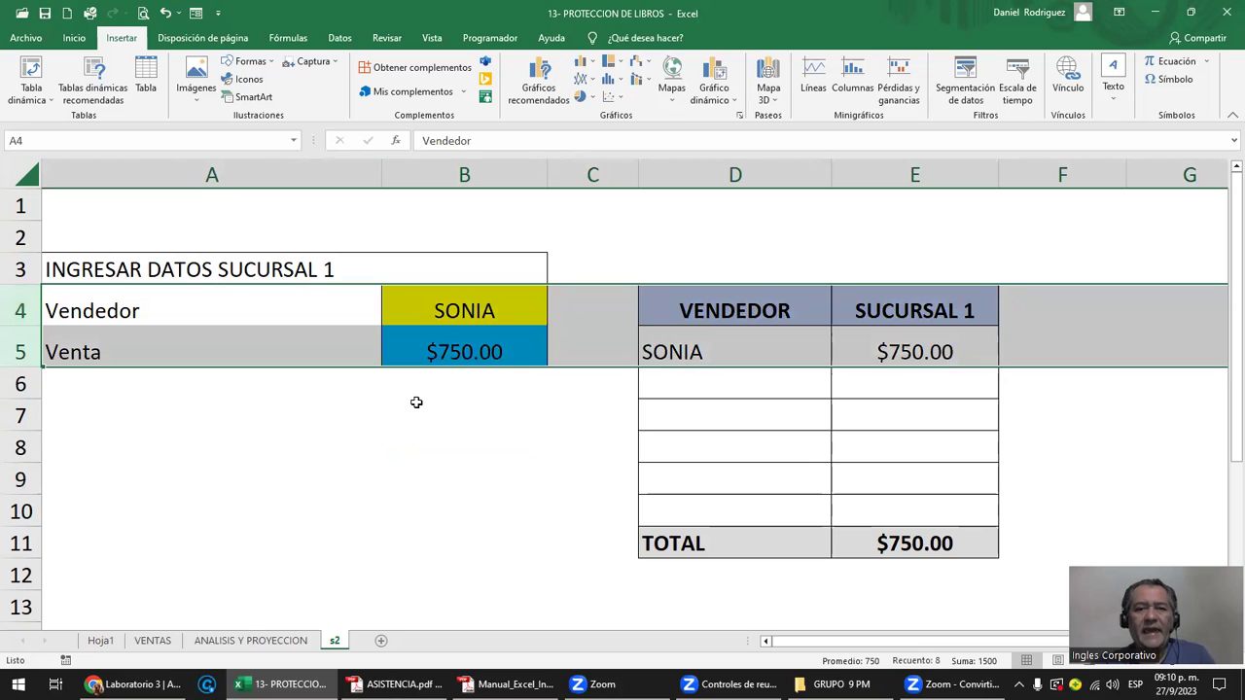
{"action": "double_click", "coordinate": [456, 309]}
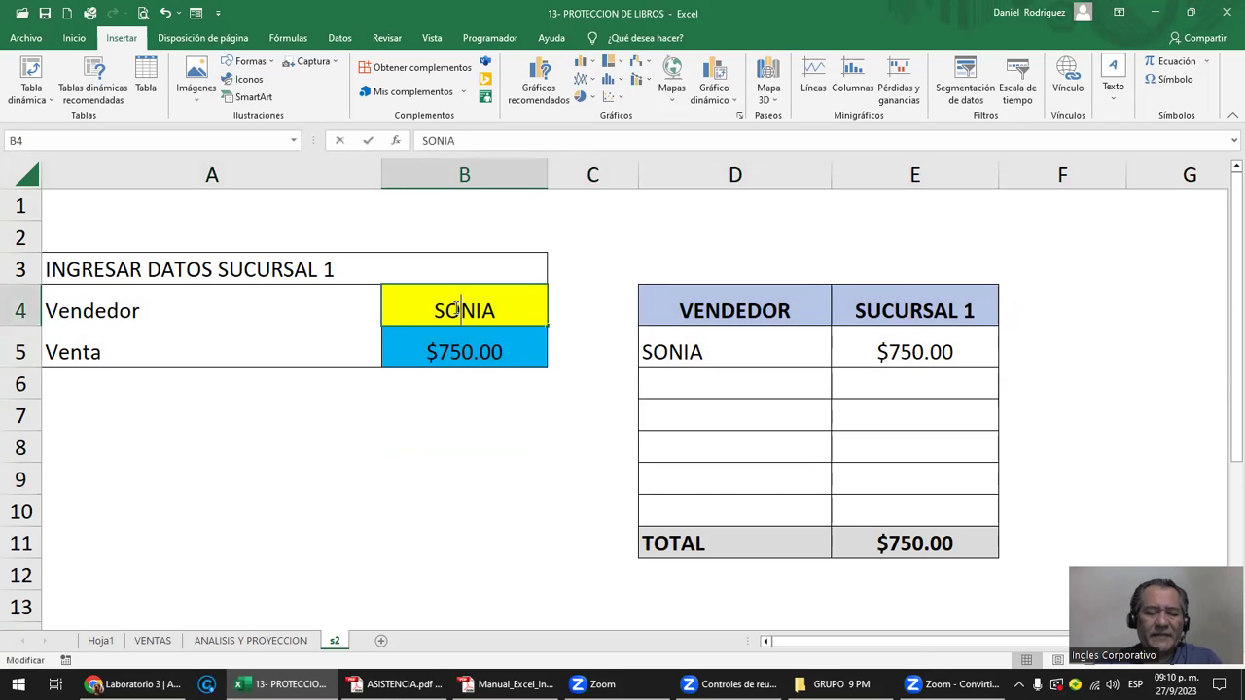
{"action": "key", "text": "Escape"}
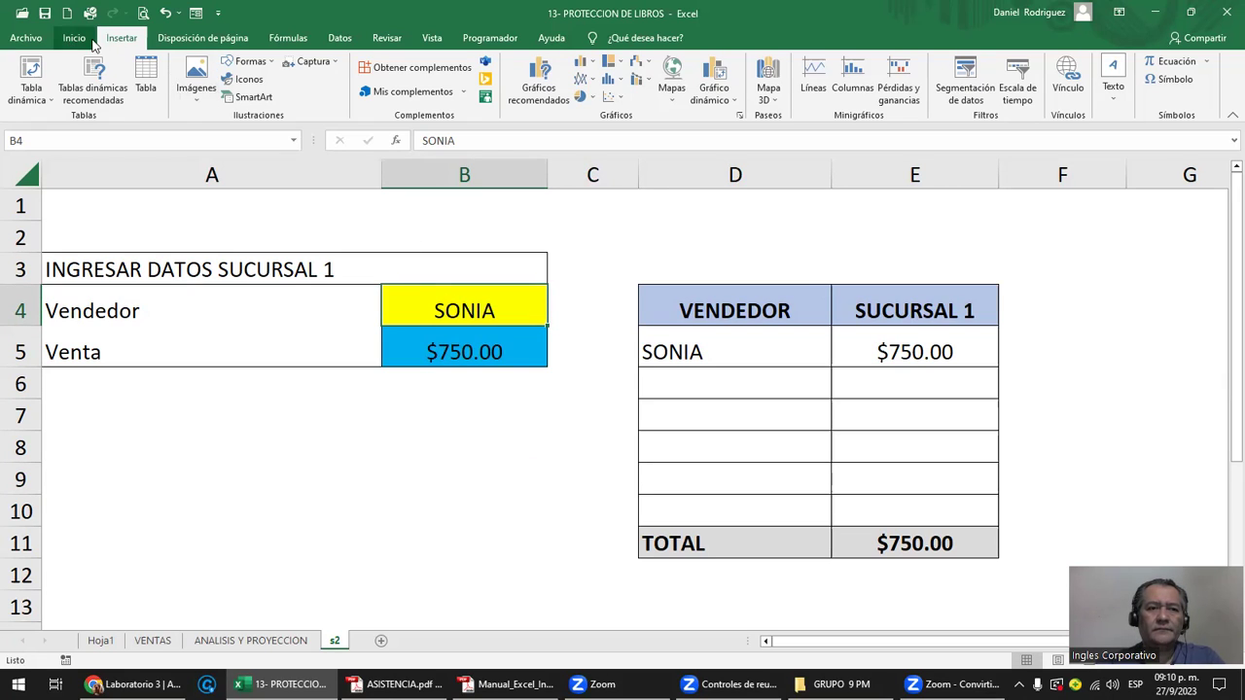
- Draw an arrow shape from the entry cells toward the VENDEDOR table
{"action": "left_click", "coordinate": [251, 62]}
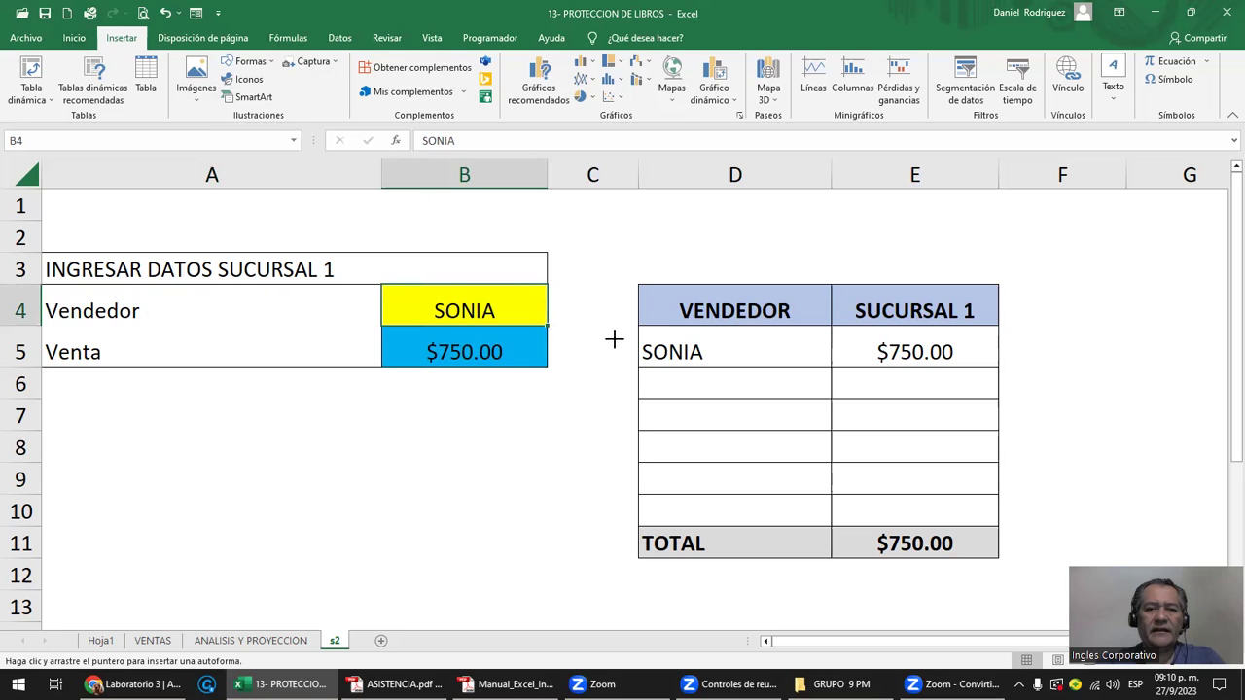
{"action": "left_click_drag", "start_coordinate": [572, 312], "coordinate": [621, 342]}
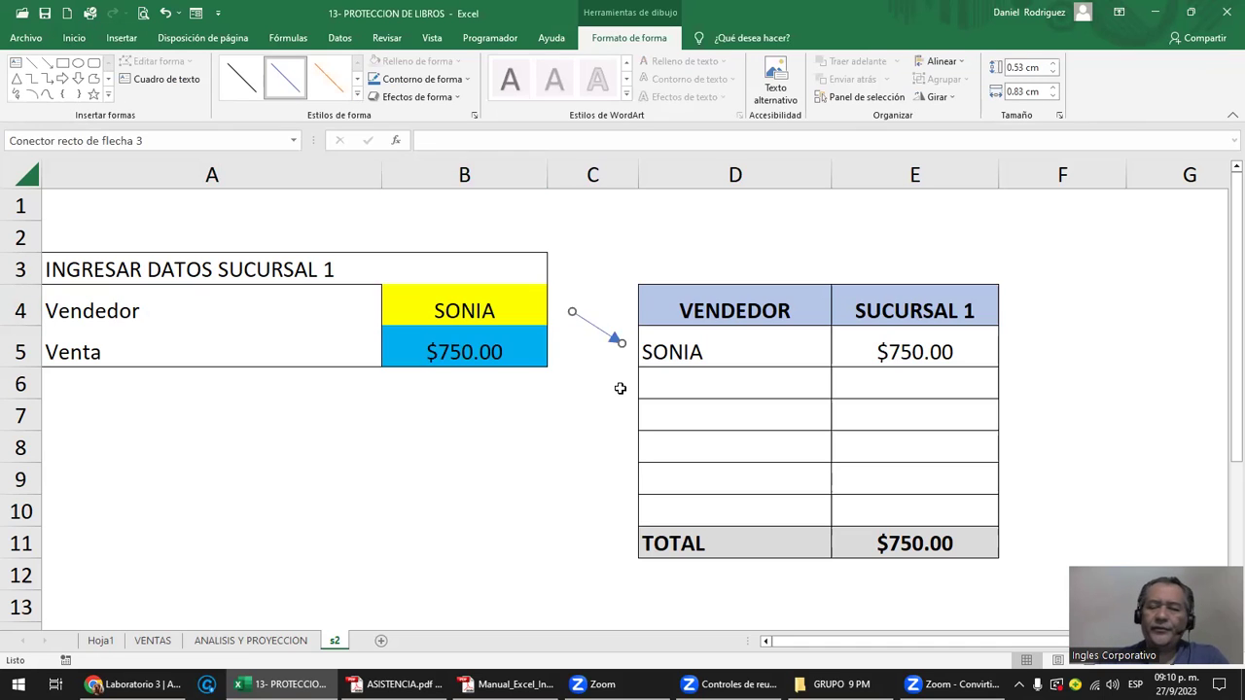
- Copy SONIA's $750.00 entry in D5:E5 and paste it into D6 as values only
{"action": "left_click_drag", "start_coordinate": [803, 344], "coordinate": [872, 348]}
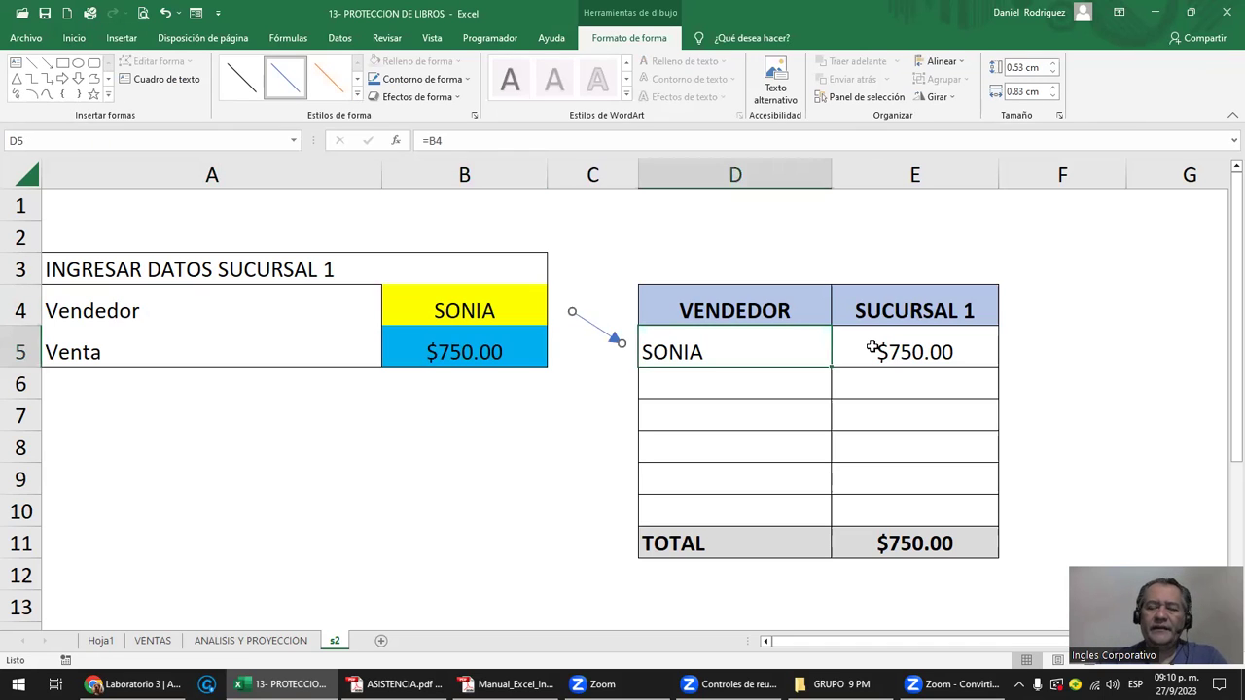
{"action": "key", "text": "ctrl+c"}
{"action": "left_click", "coordinate": [767, 379]}
{"action": "right_click", "coordinate": [773, 385]}
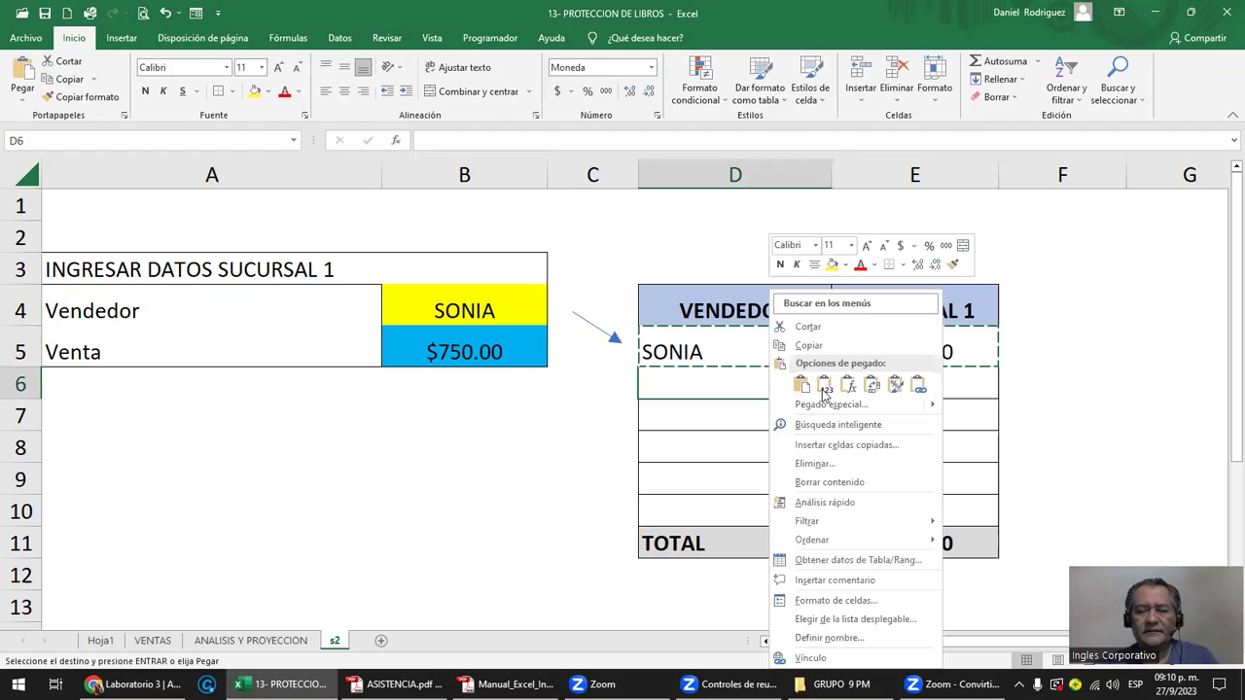
{"action": "left_click", "coordinate": [823, 388]}
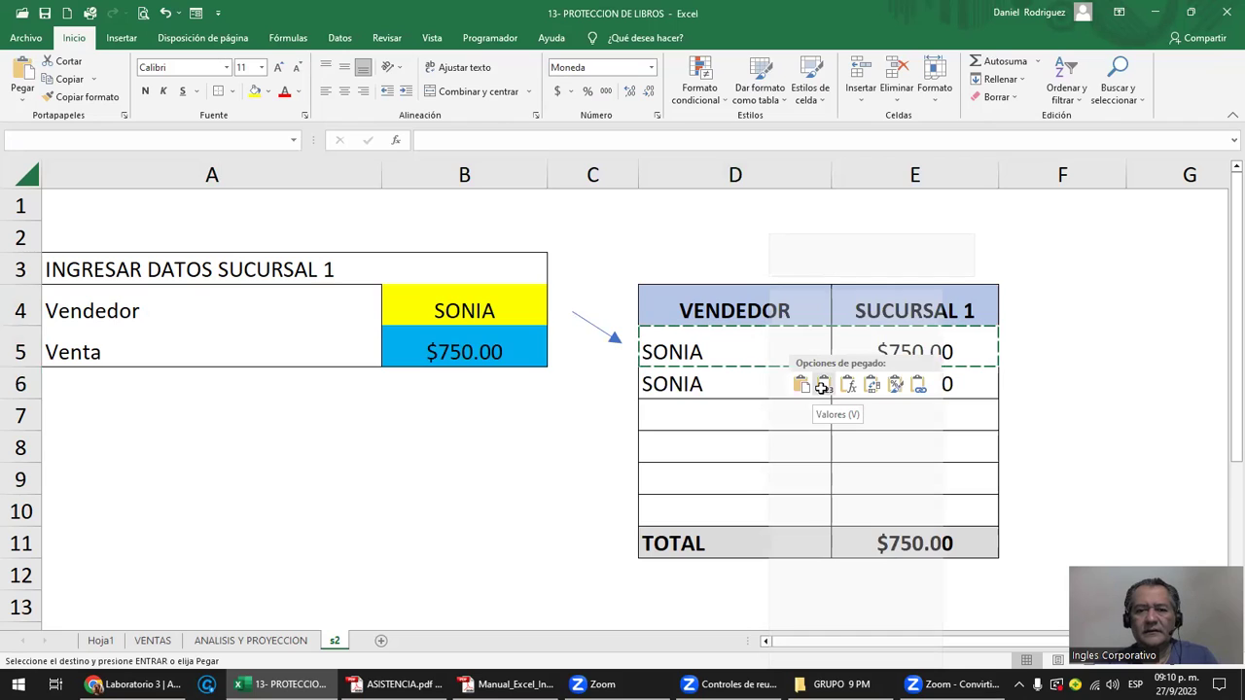
{"action": "left_click", "coordinate": [822, 387]}
- Clear the original entry in D5:E5, leaving table row 5 empty
{"action": "left_click", "coordinate": [692, 348]}
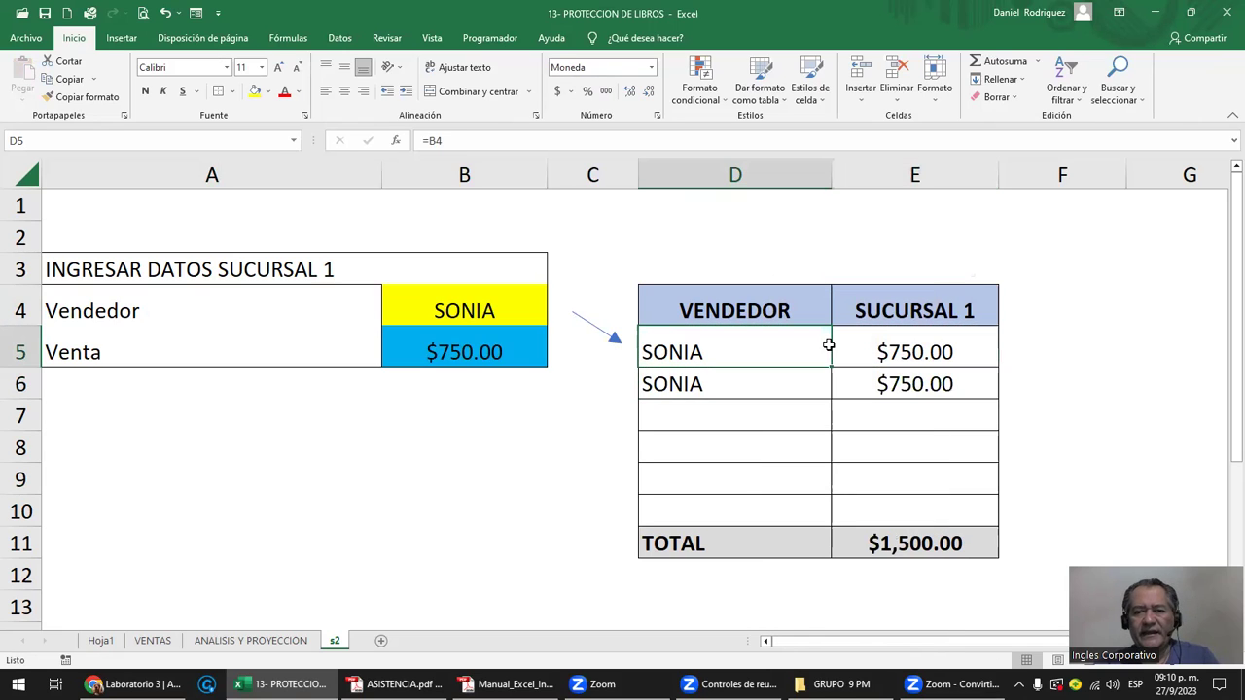
{"action": "left_click", "coordinate": [932, 348], "text": "shift"}
{"action": "key", "text": "Delete"}
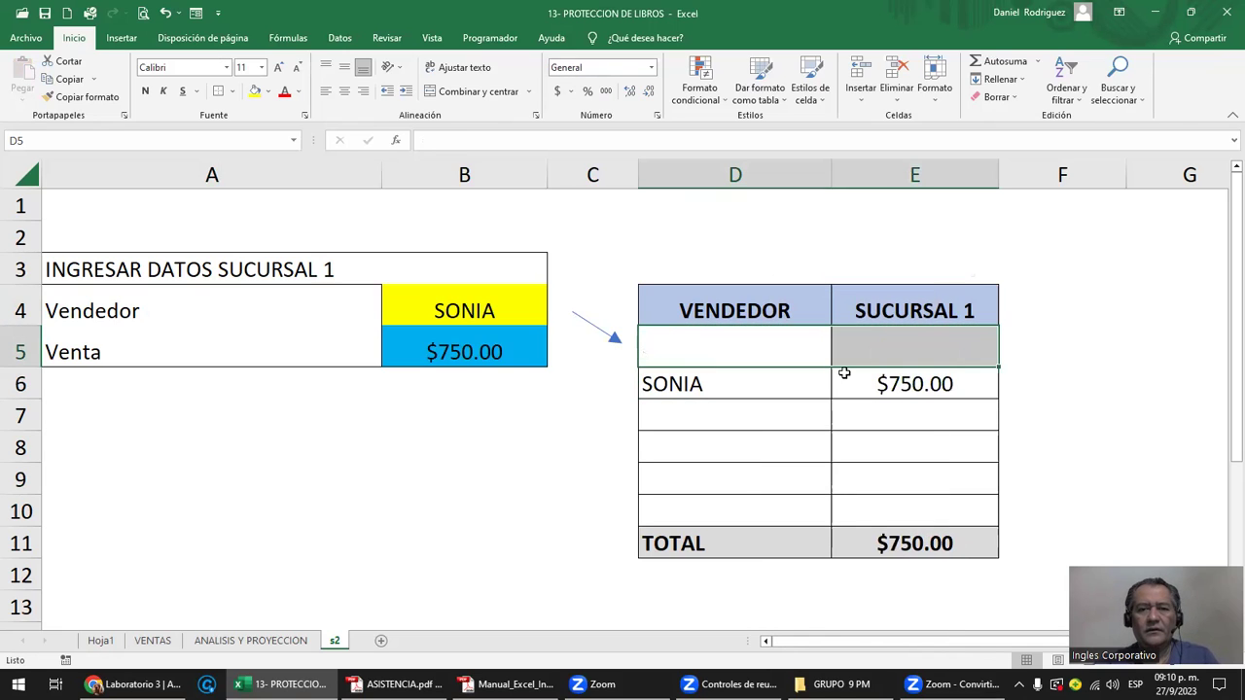
{"action": "left_click", "coordinate": [643, 384]}
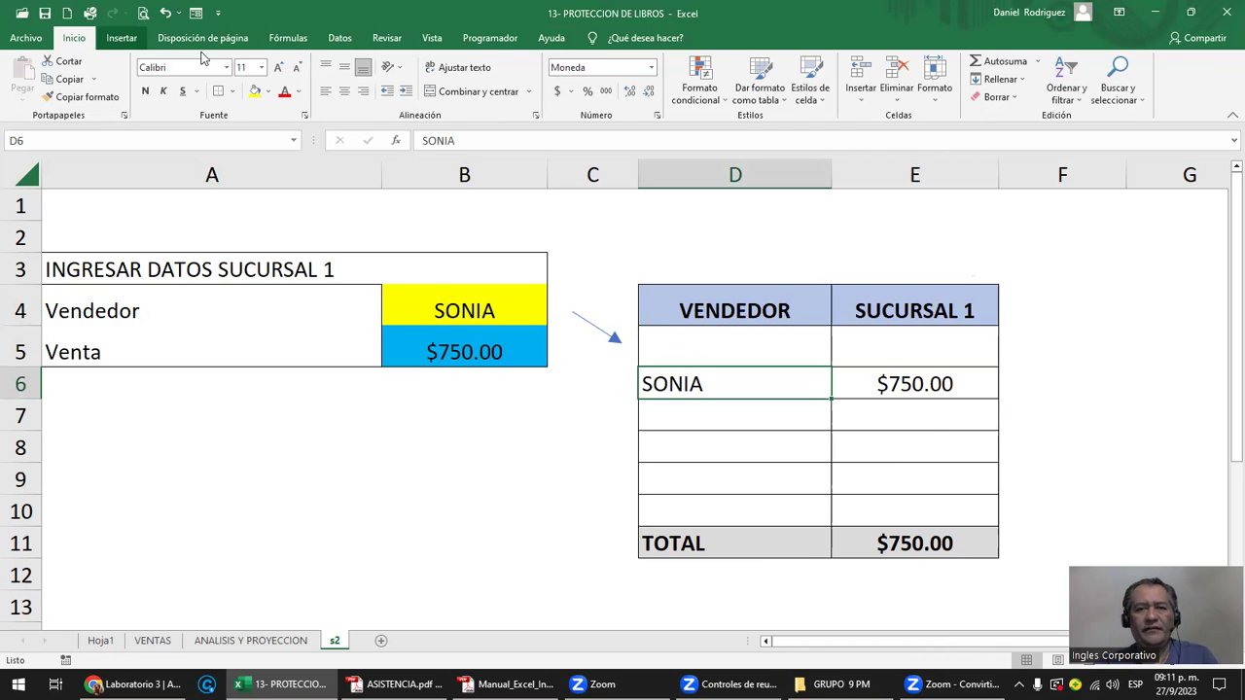
- Draw a form button from the Developer form controls below the input cells
{"action": "scroll", "coordinate": [537, 85], "scroll_direction": "down", "scroll_amount": 1}
{"action": "left_click", "coordinate": [486, 37]}
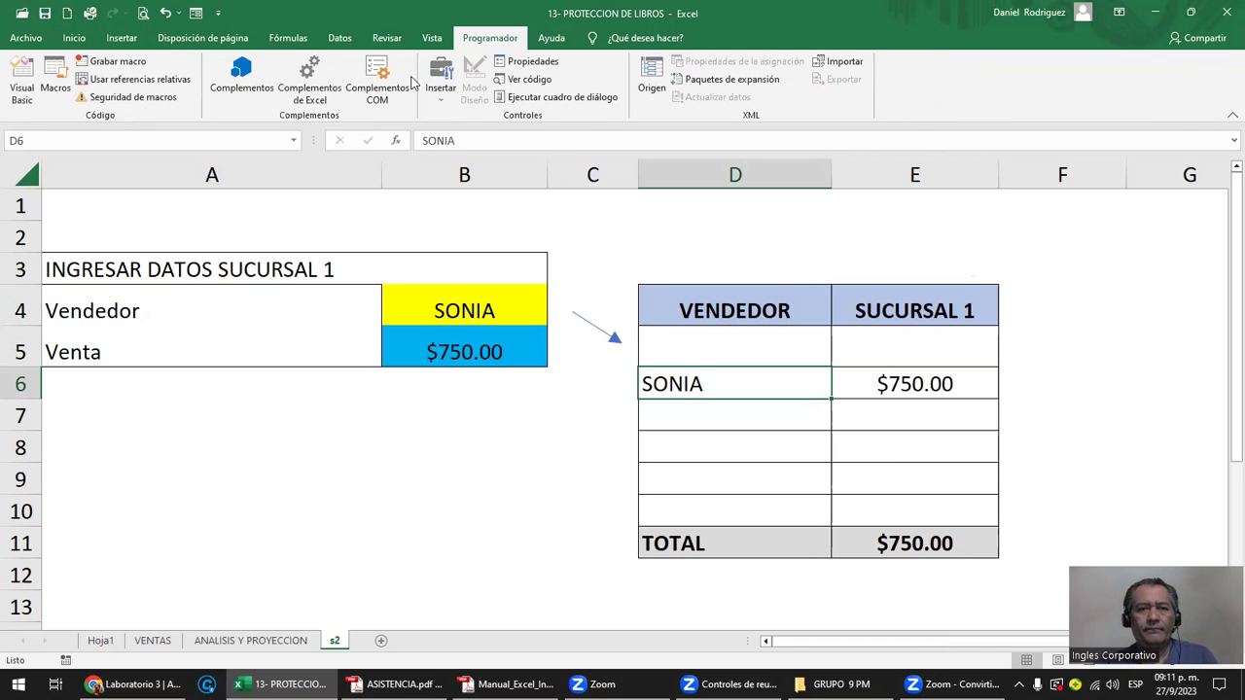
{"action": "left_click", "coordinate": [442, 96]}
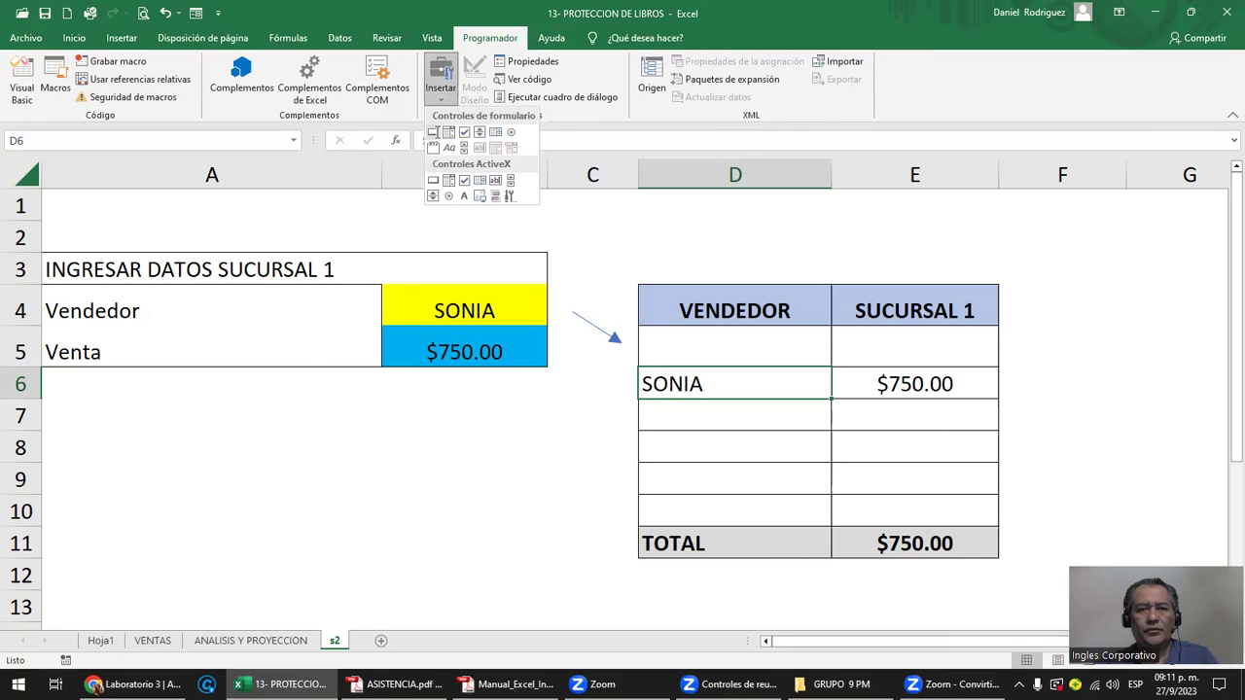
{"action": "left_click_drag", "start_coordinate": [375, 437], "coordinate": [565, 534]}
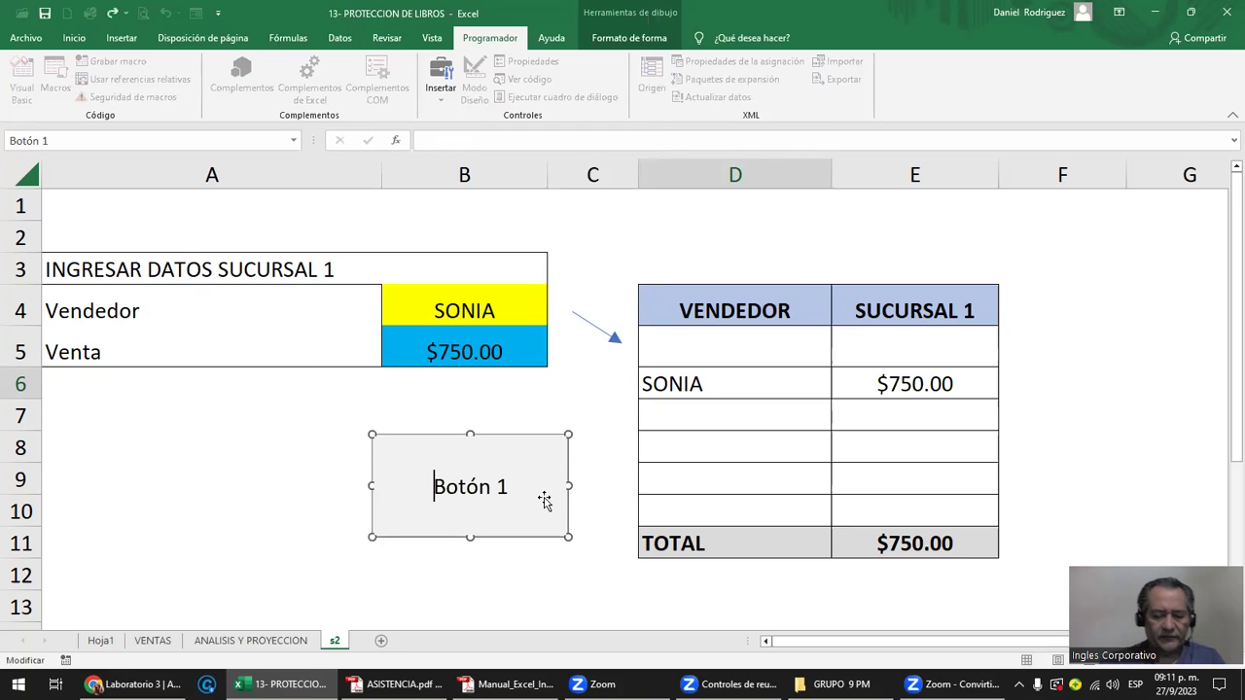
- Caption the button 'ACTUALIZAR DATOS' wrapped onto two lines and finish editing it
{"action": "key", "text": "ctrl+a"}
{"action": "key", "text": "Delete"}
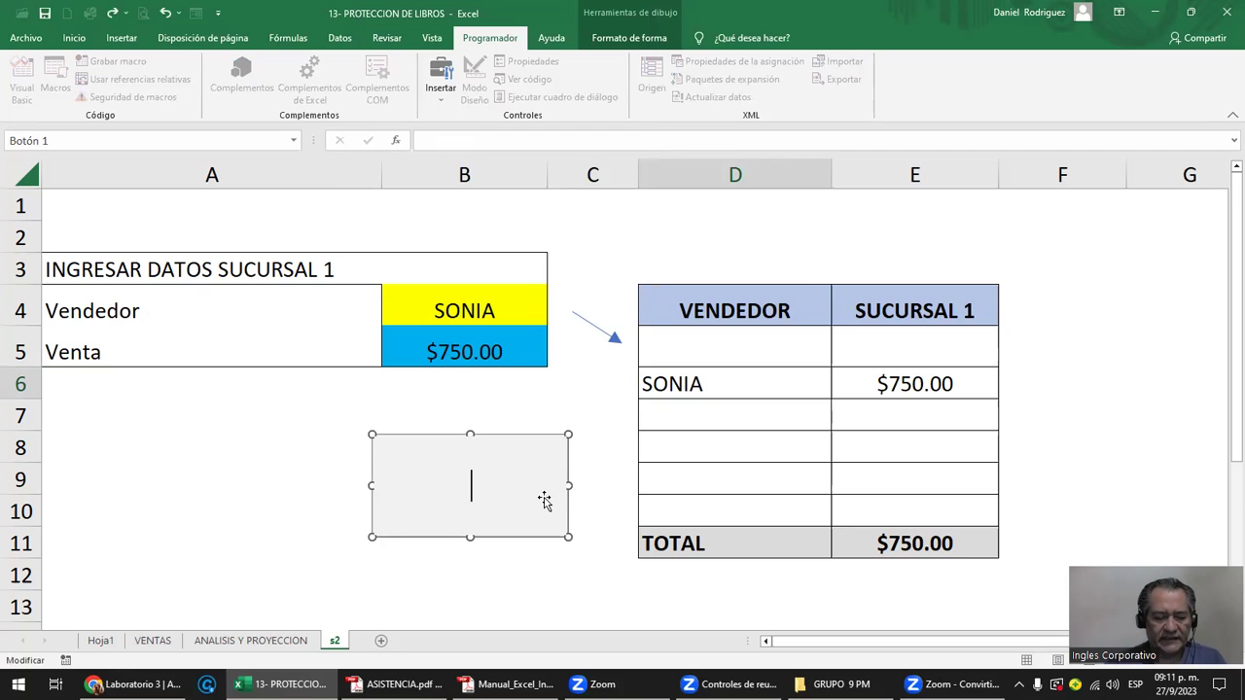
{"action": "type", "text": "ACTUAL"}
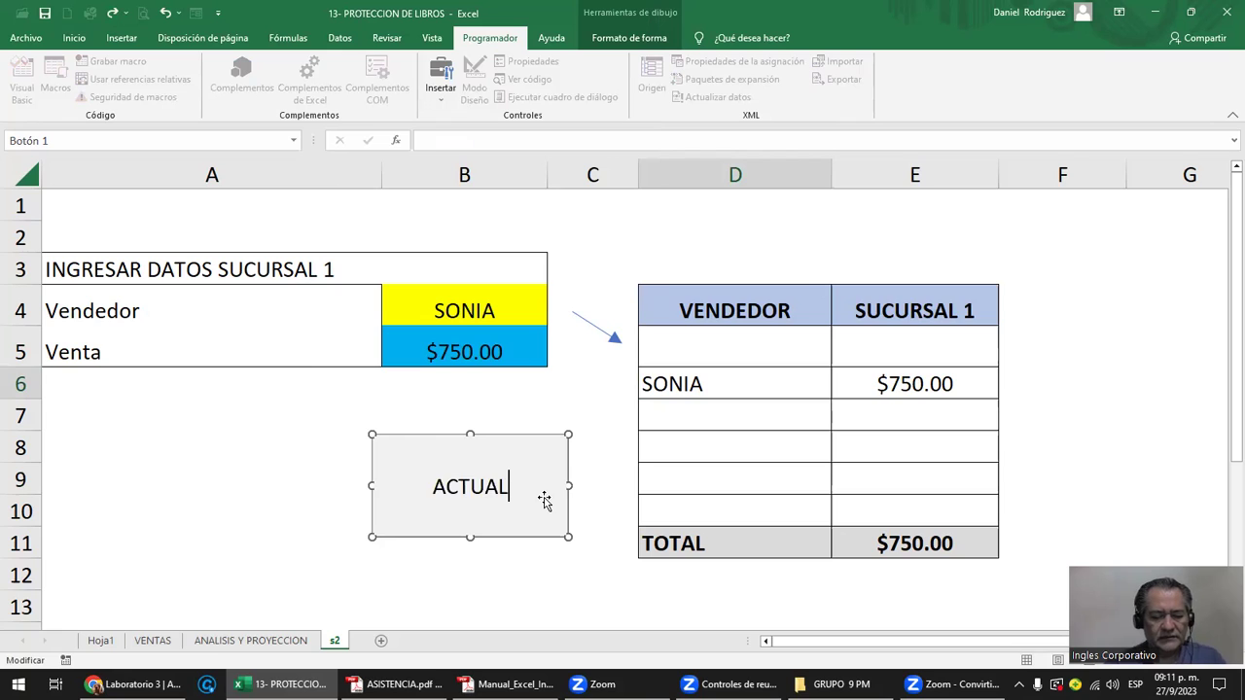
{"action": "type", "text": "IZAR DAT"}
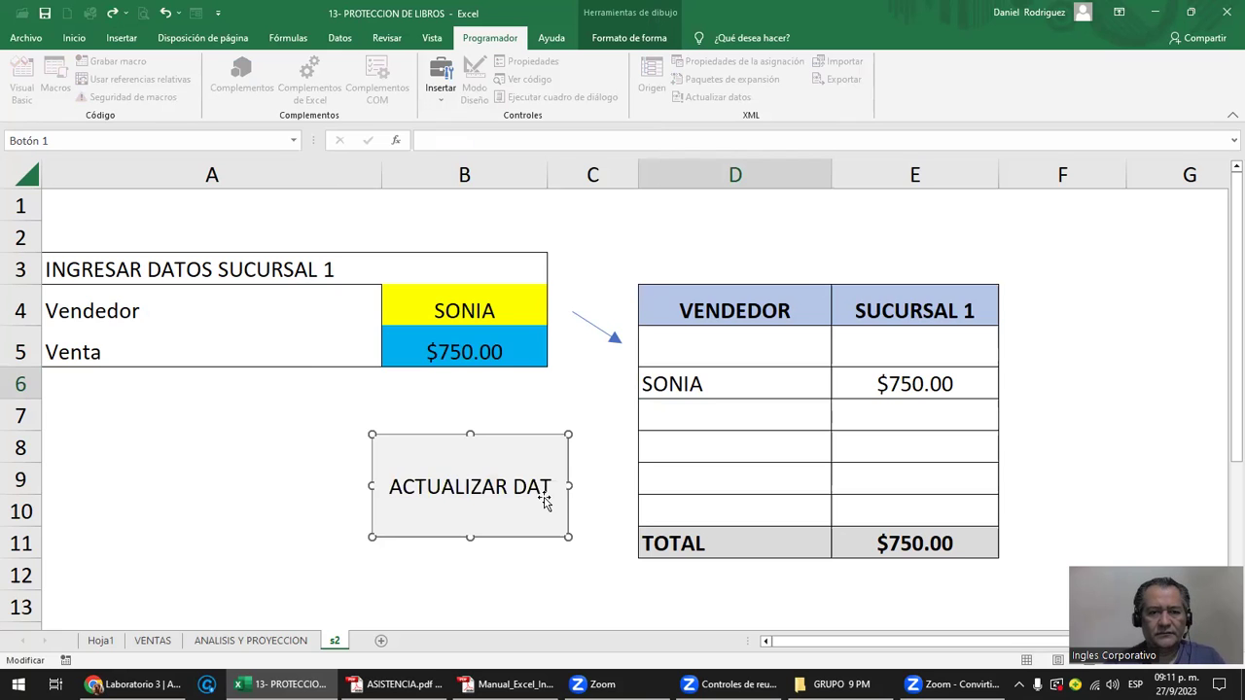
{"action": "type", "text": "OS"}
{"action": "key", "text": "Return"}
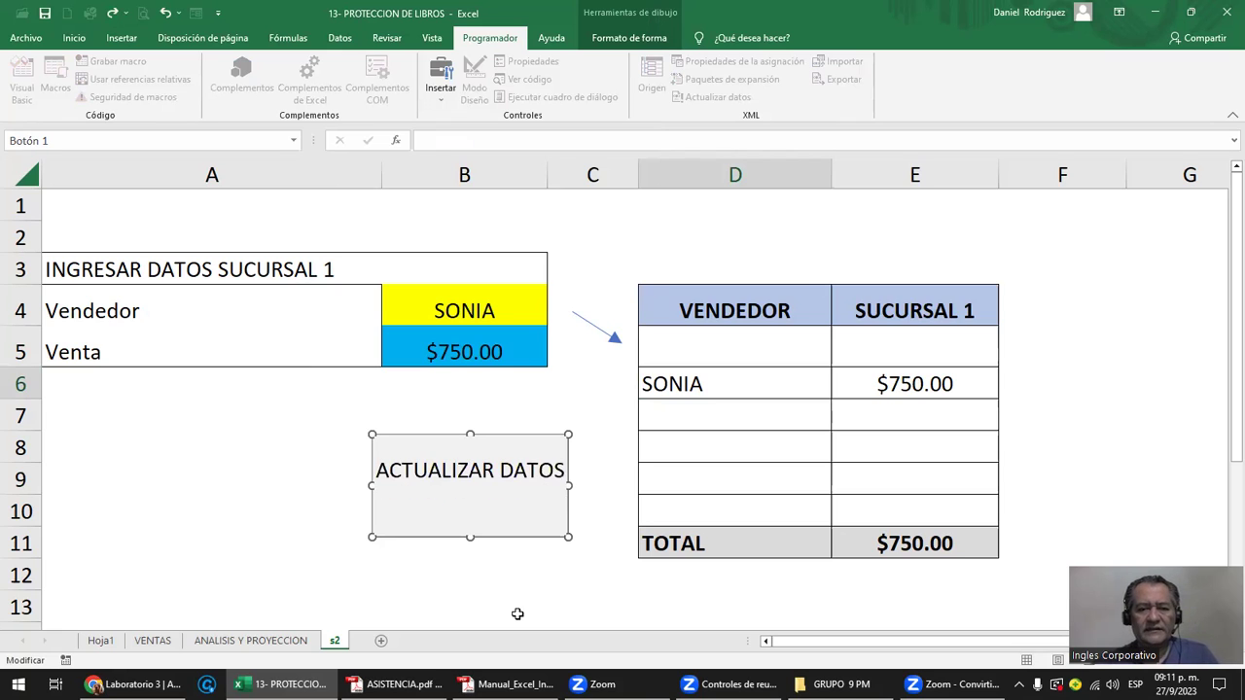
{"action": "key", "text": "Escape"}
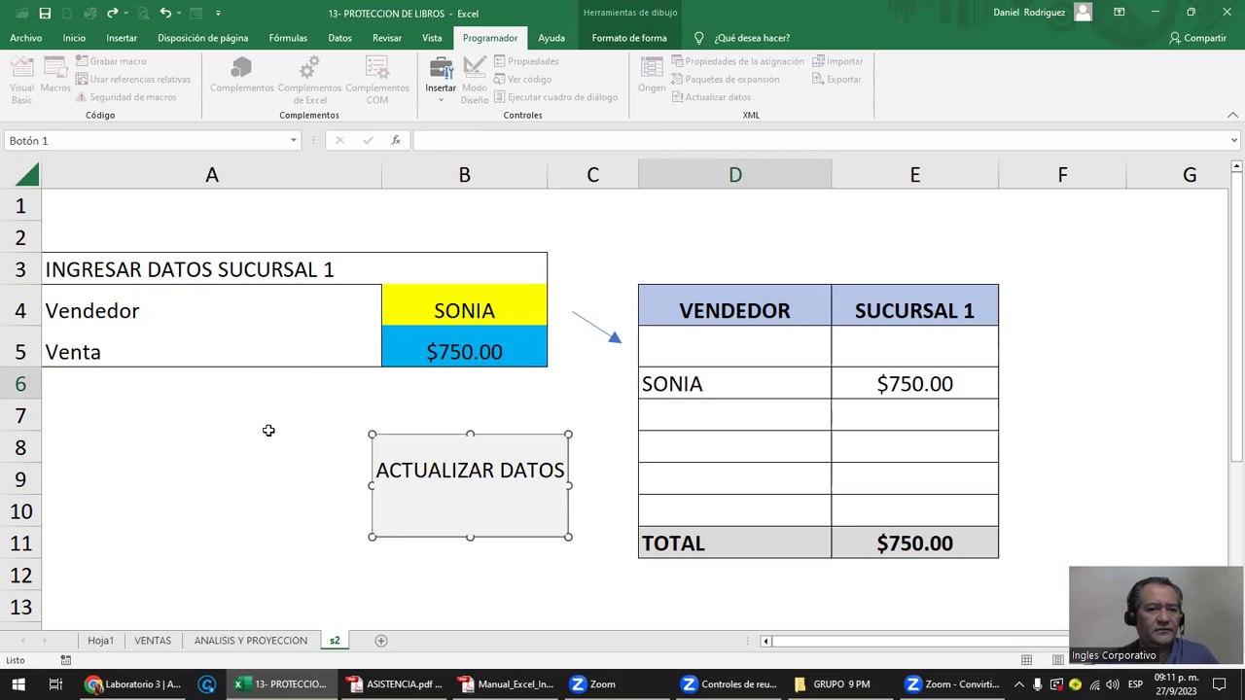
{"action": "left_click", "coordinate": [268, 428]}
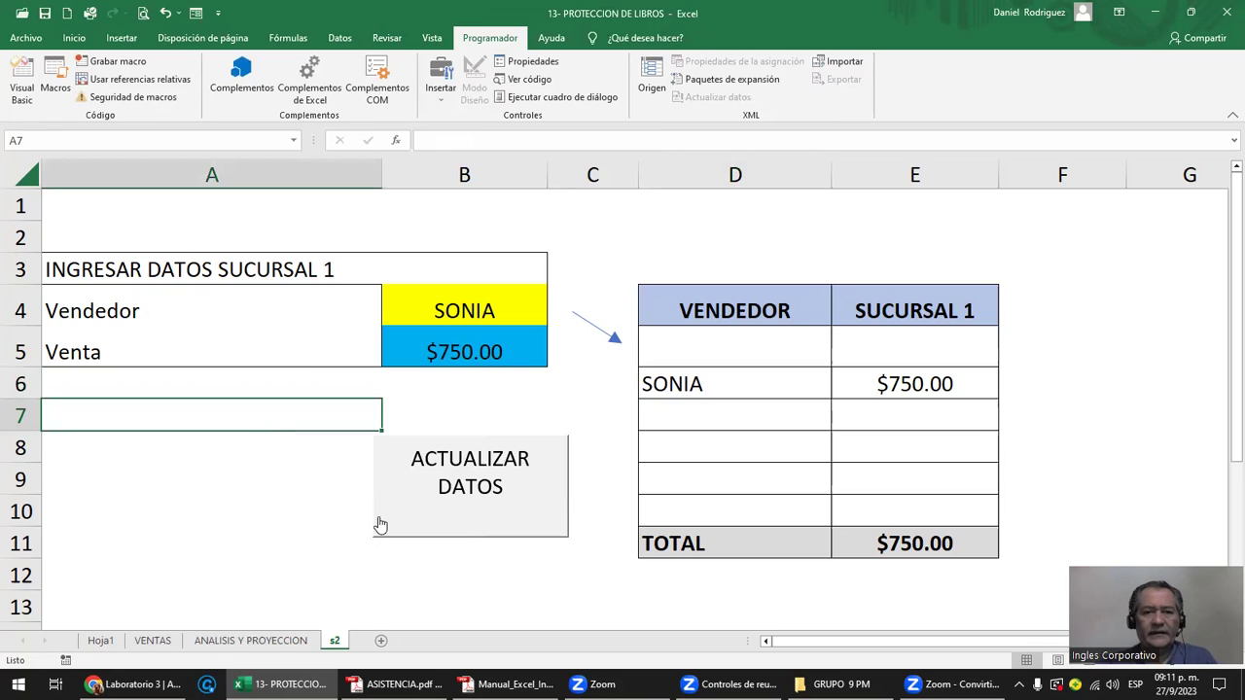
- Enter seller CARLOS in B4 and sale 800 in B5
{"action": "left_click", "coordinate": [474, 306]}
{"action": "type", "text": "C"}
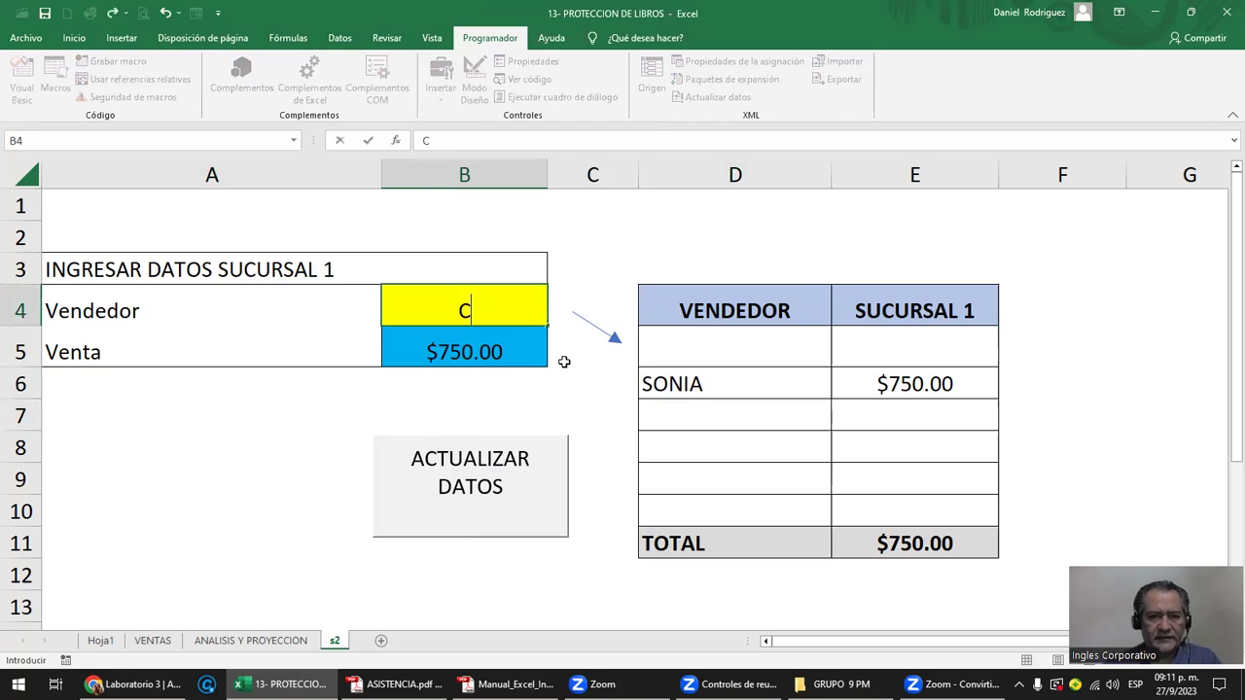
{"action": "type", "text": "ARLOS"}
{"action": "key", "text": "Return"}
{"action": "type", "text": "8"}
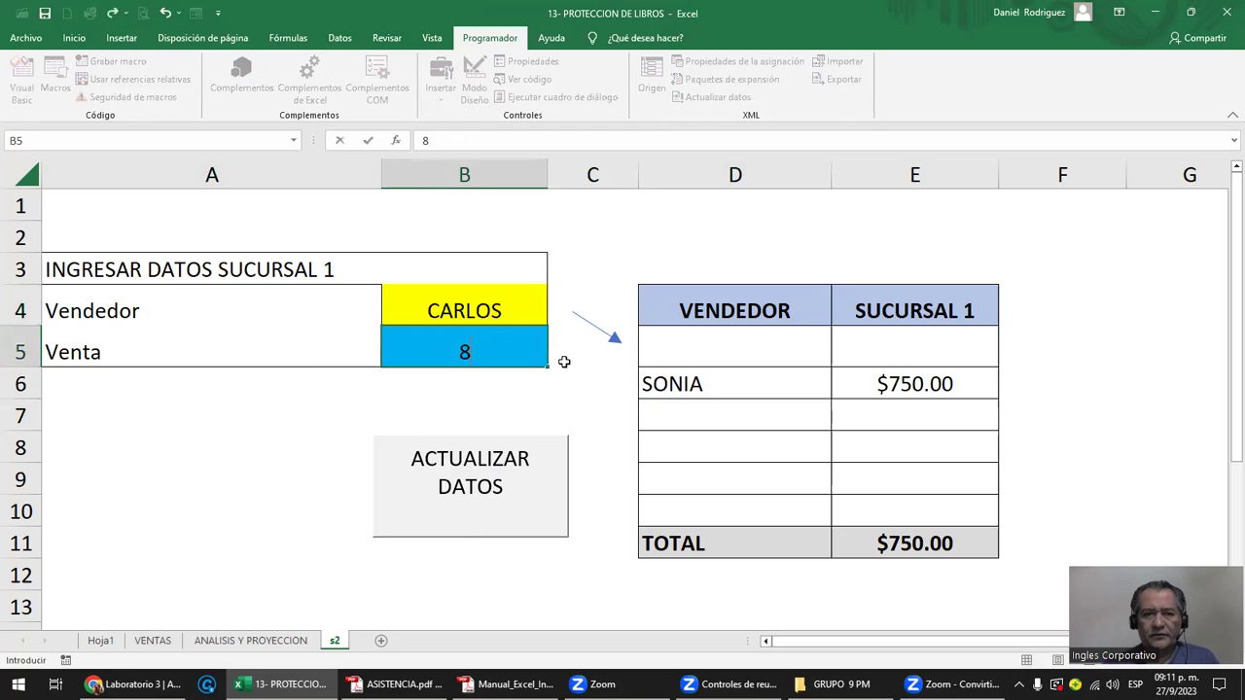
{"action": "type", "text": "00"}
{"action": "key", "text": "Return"}
- Paste B4:B5 into D5:E5 using Paste Special with Values and Transpose
{"action": "left_click_drag", "start_coordinate": [478, 305], "coordinate": [482, 349]}
{"action": "key", "text": "ctrl+c"}
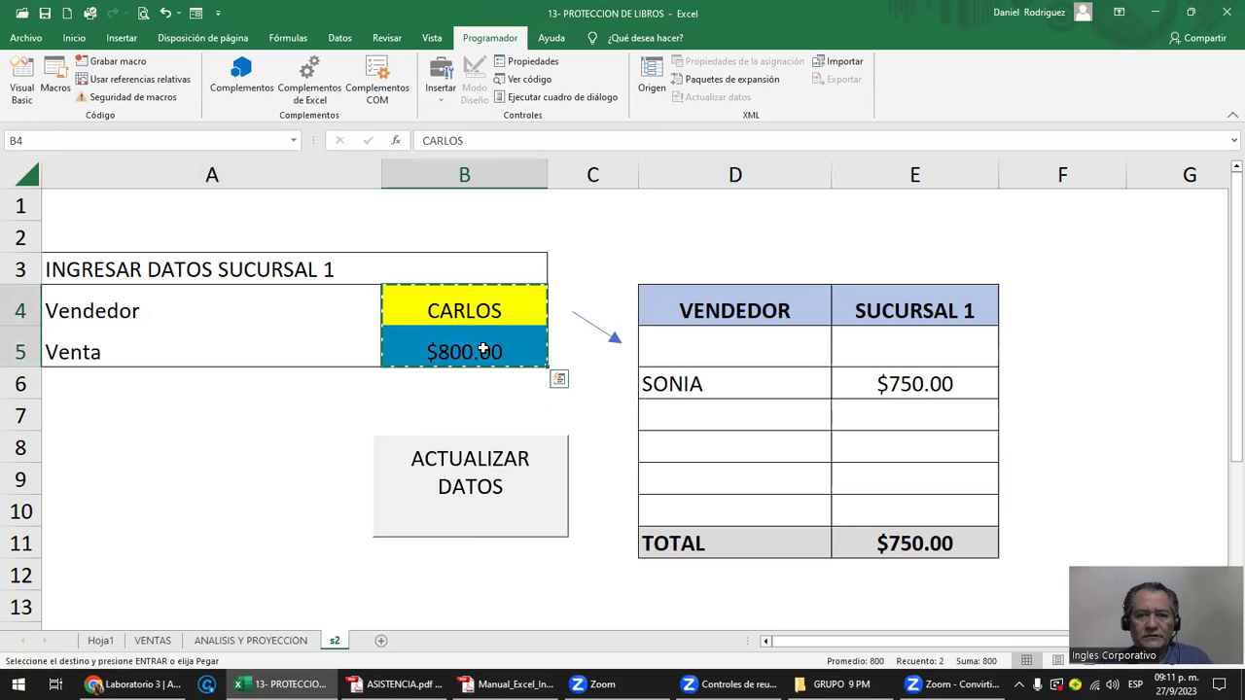
{"action": "right_click", "coordinate": [720, 346]}
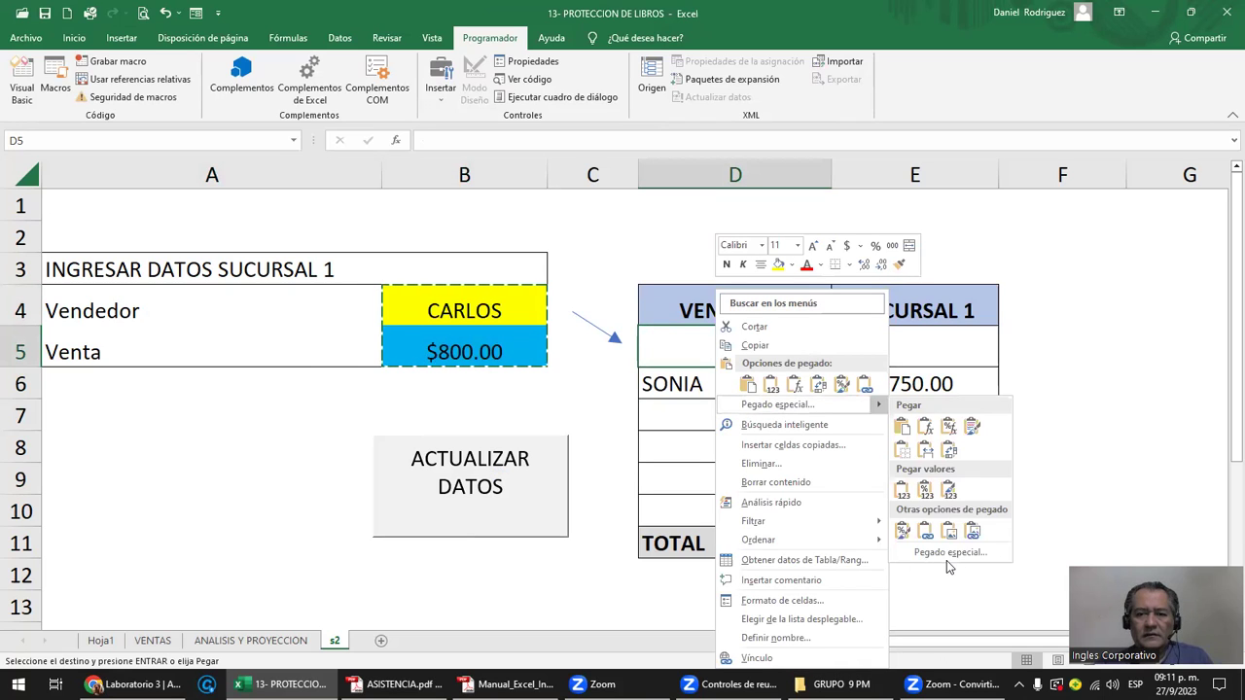
{"action": "left_click", "coordinate": [942, 549]}
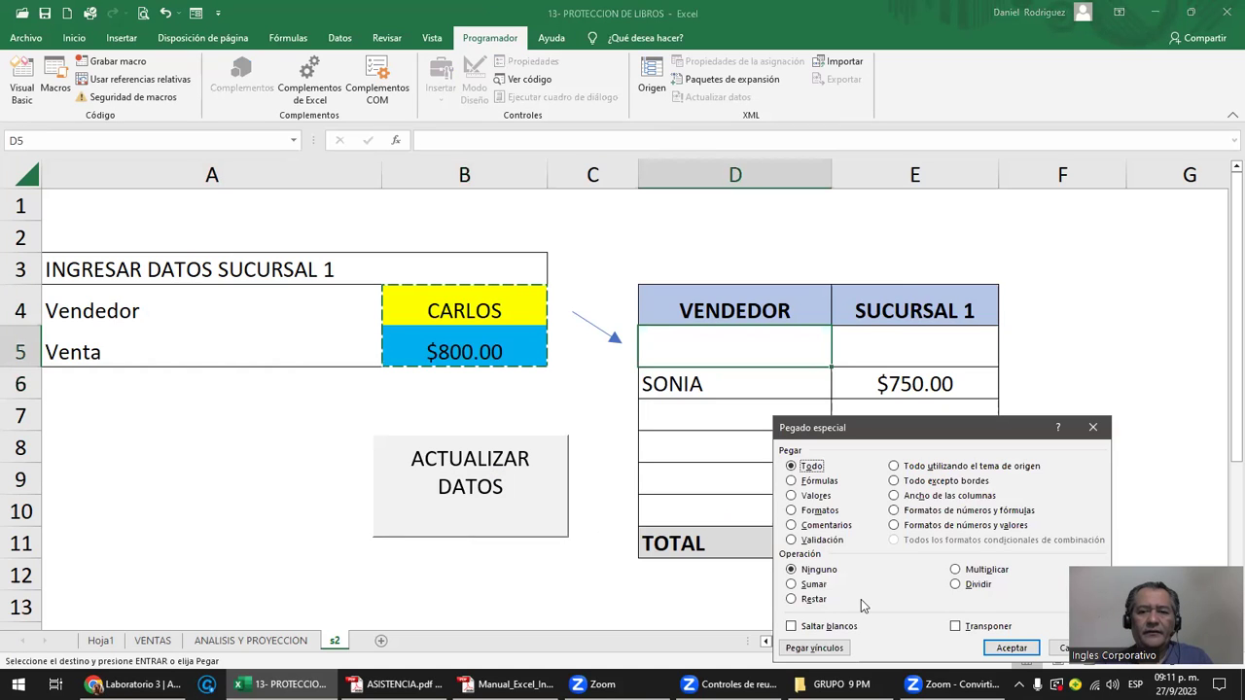
{"action": "left_click", "coordinate": [815, 497]}
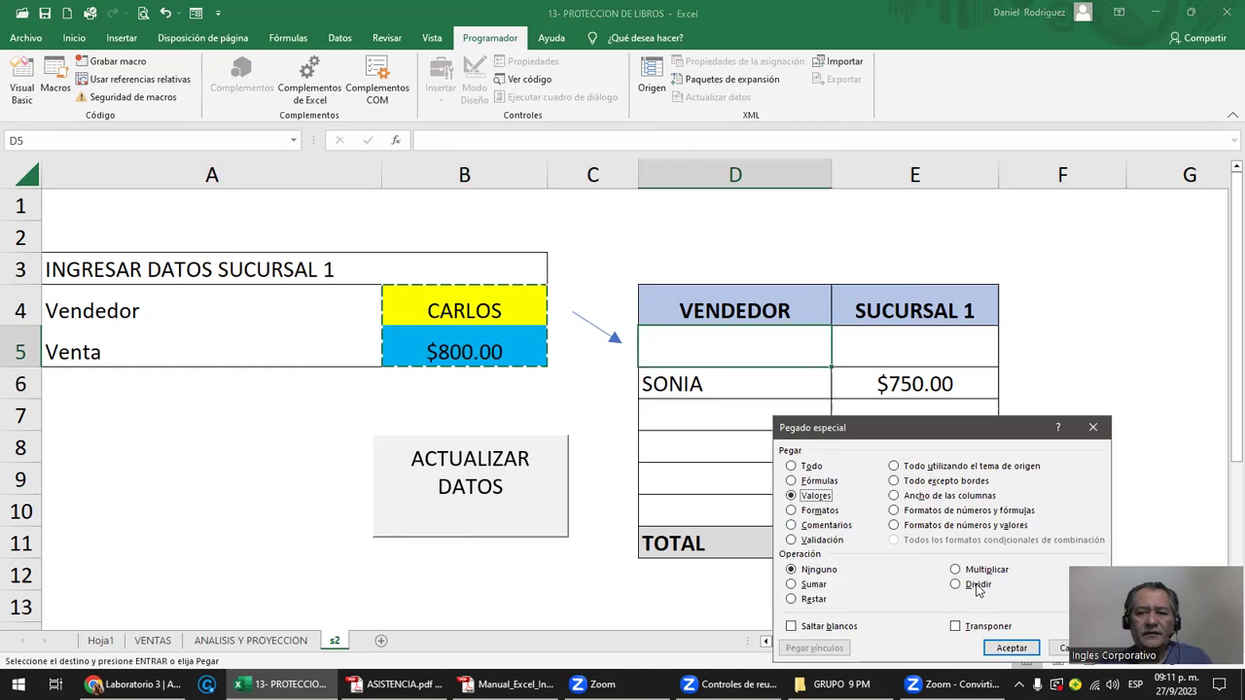
{"action": "left_click", "coordinate": [968, 629]}
{"action": "left_click", "coordinate": [1009, 648]}
{"action": "left_click", "coordinate": [1044, 442]}
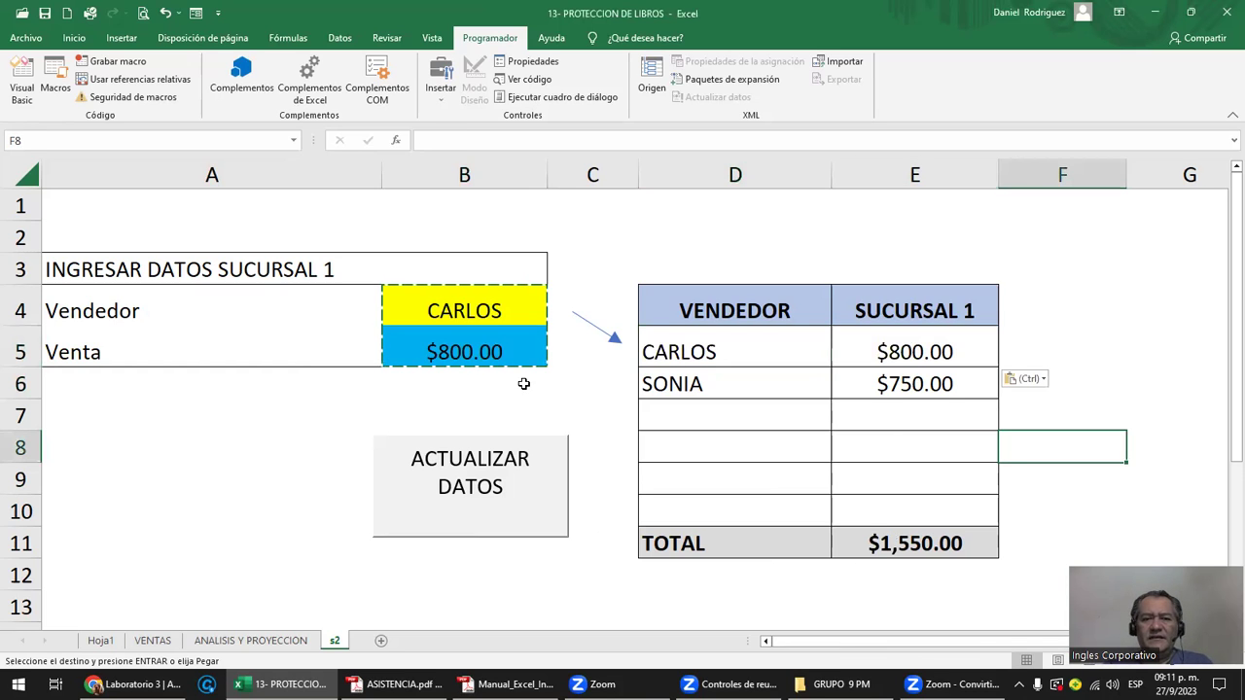
{"action": "key", "text": "Escape"}
{"action": "left_click_drag", "start_coordinate": [673, 352], "coordinate": [902, 353]}
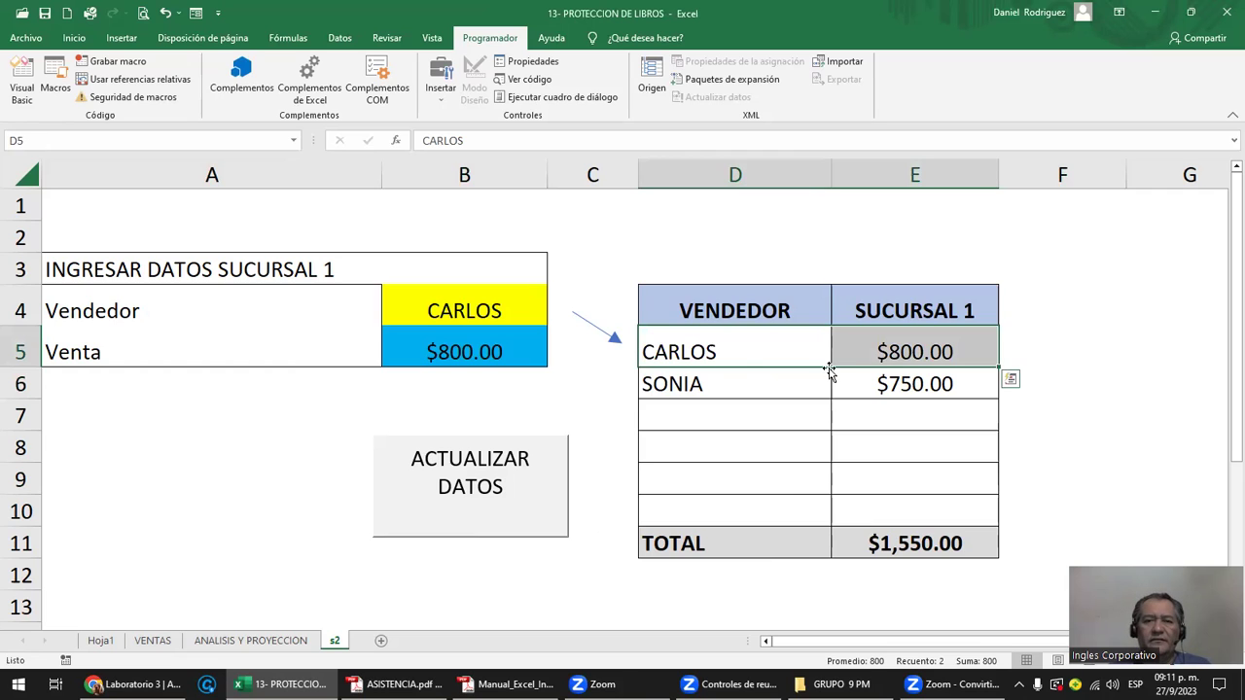
{"action": "right_click", "coordinate": [747, 358]}
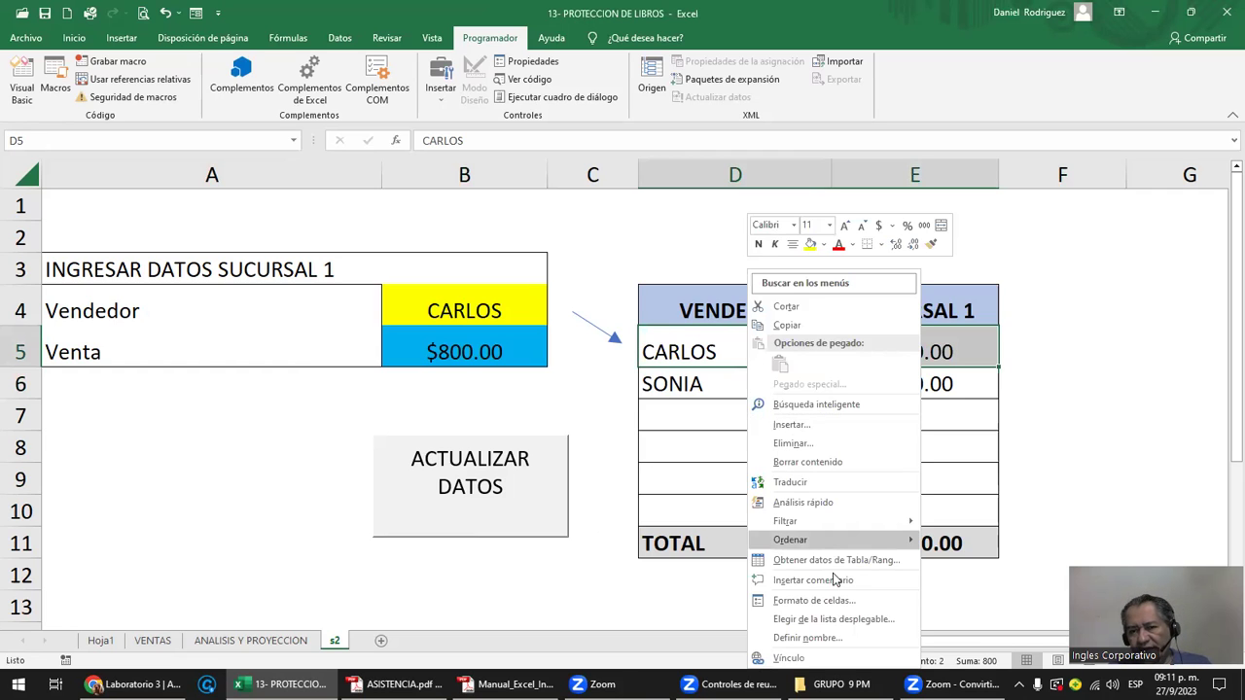
{"action": "mouse_move", "coordinate": [835, 521]}
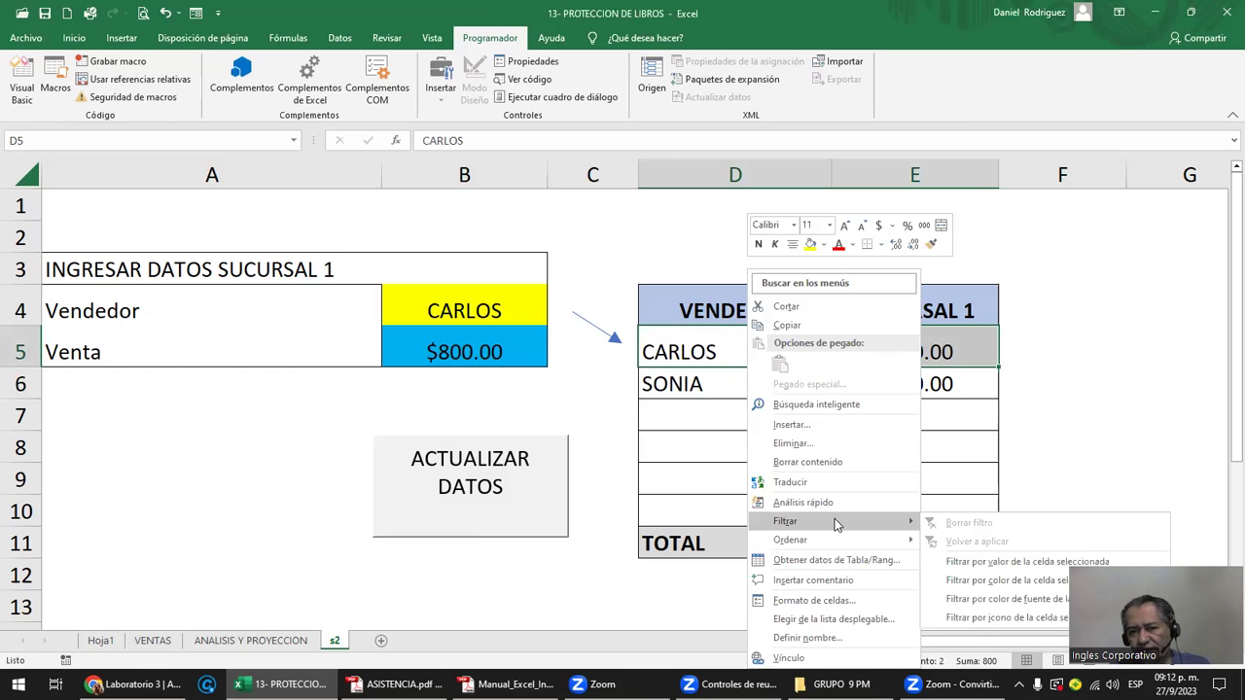
{"action": "left_click", "coordinate": [821, 425]}
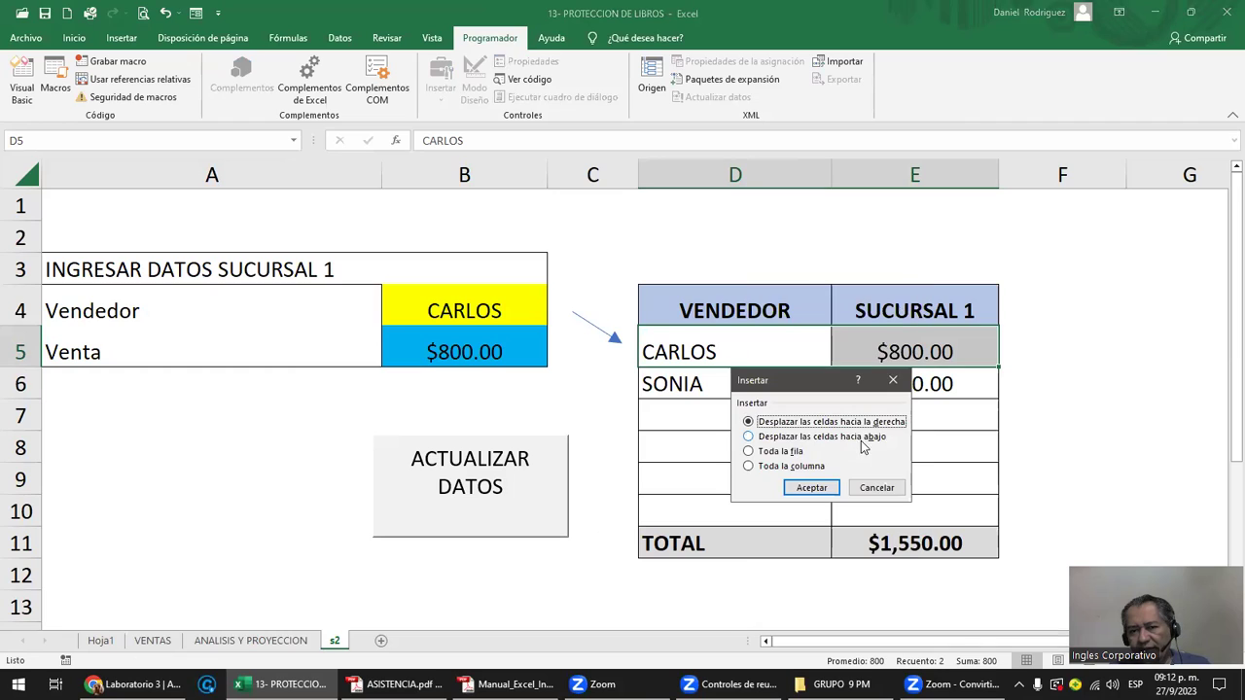
{"action": "left_click", "coordinate": [799, 437]}
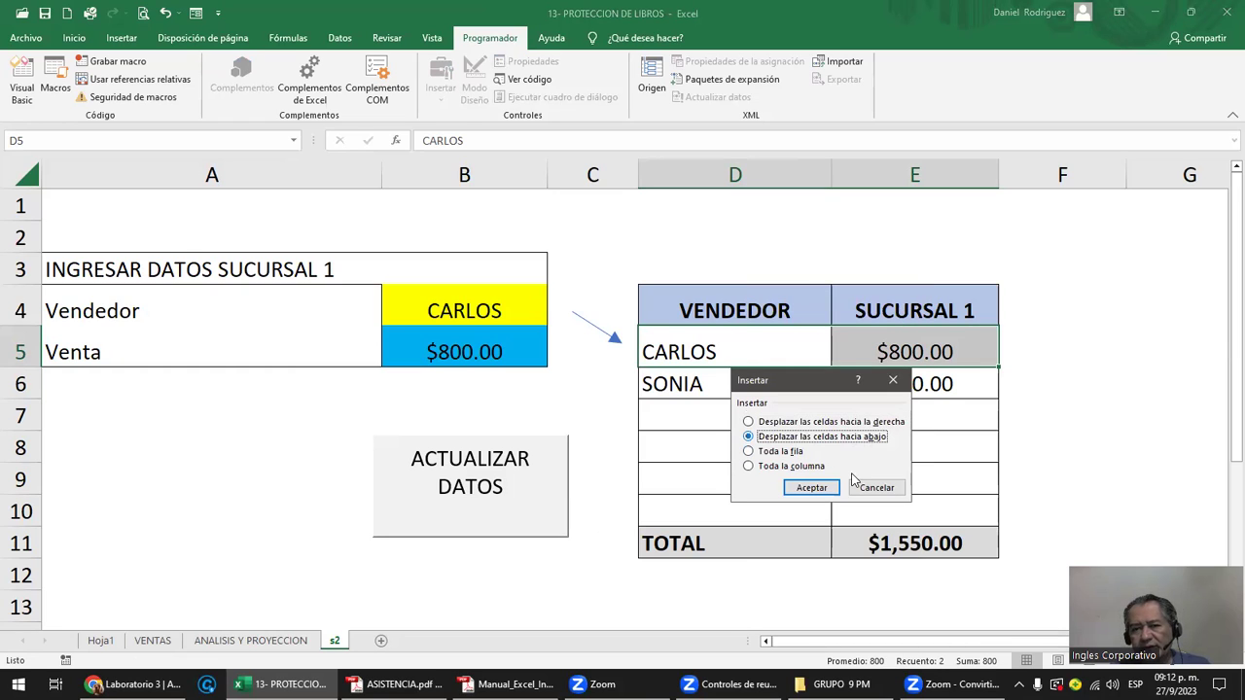
{"action": "left_click_drag", "start_coordinate": [878, 489], "coordinate": [715, 360]}
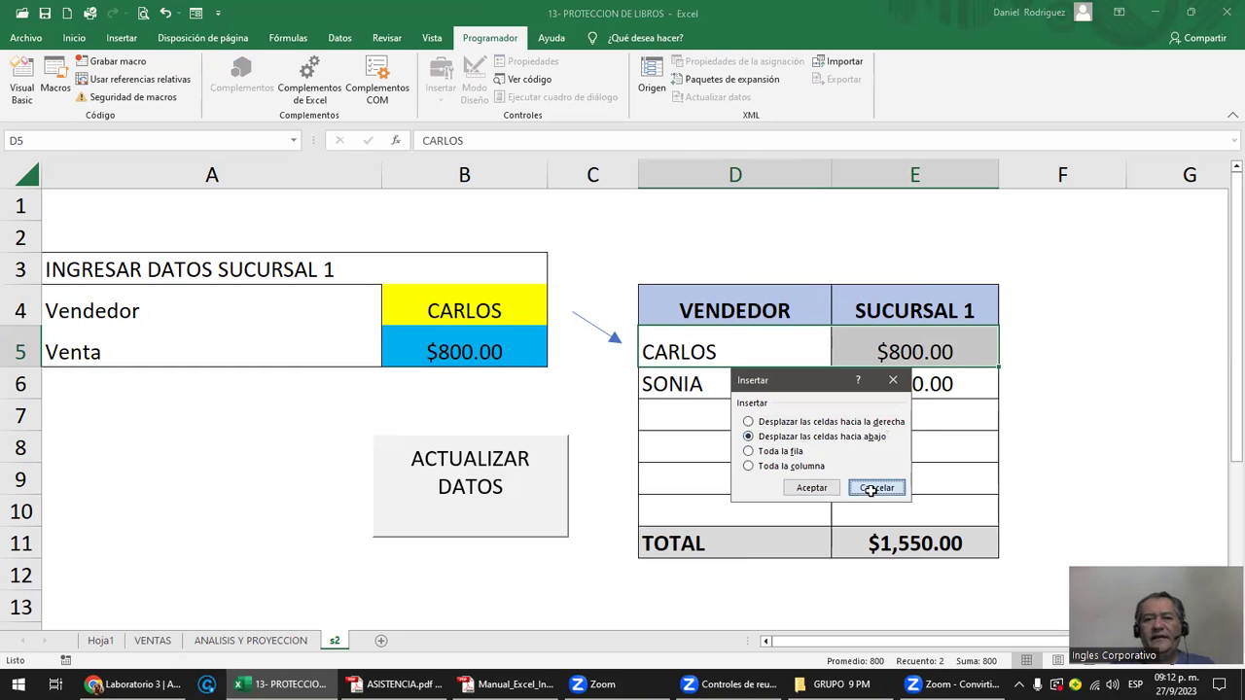
{"action": "key", "text": "Escape"}
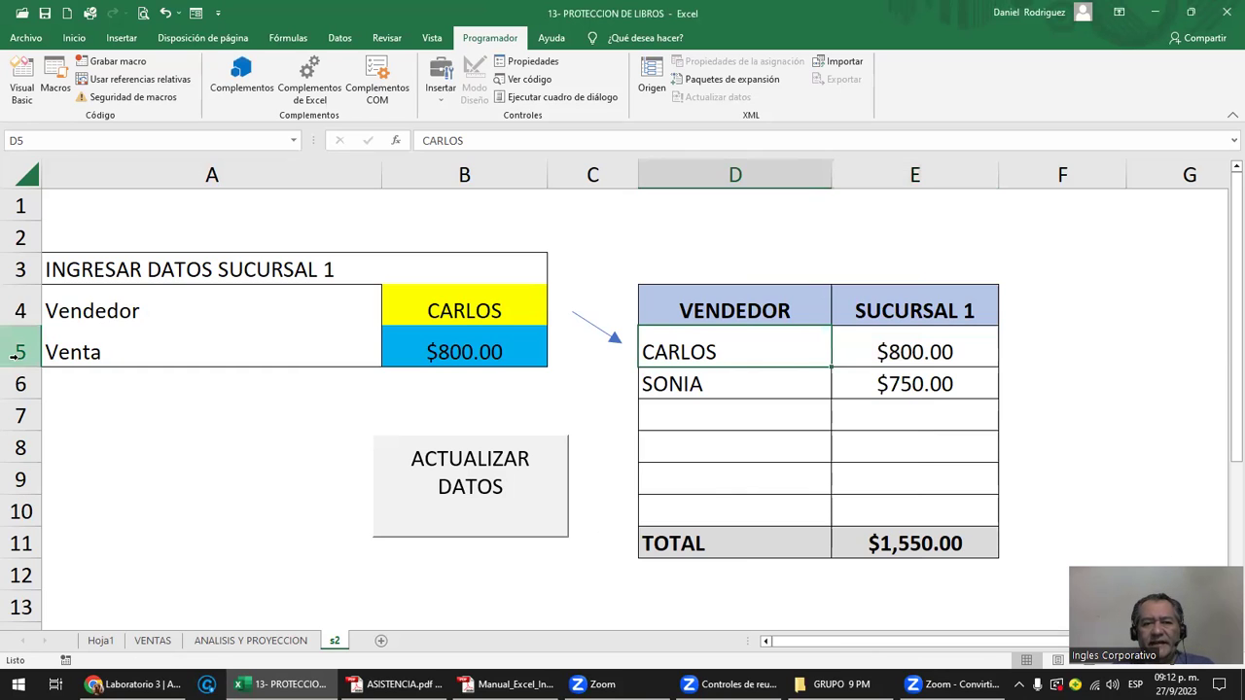
{"action": "right_click", "coordinate": [18, 352]}
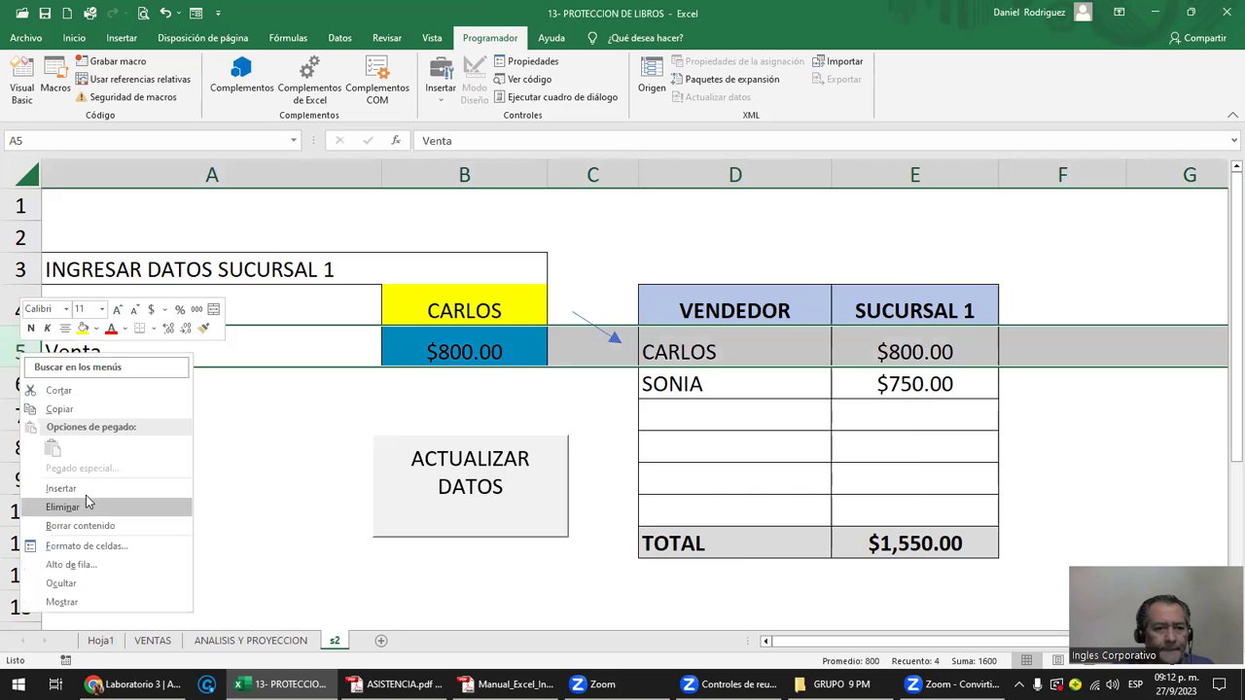
{"action": "left_click", "coordinate": [84, 489]}
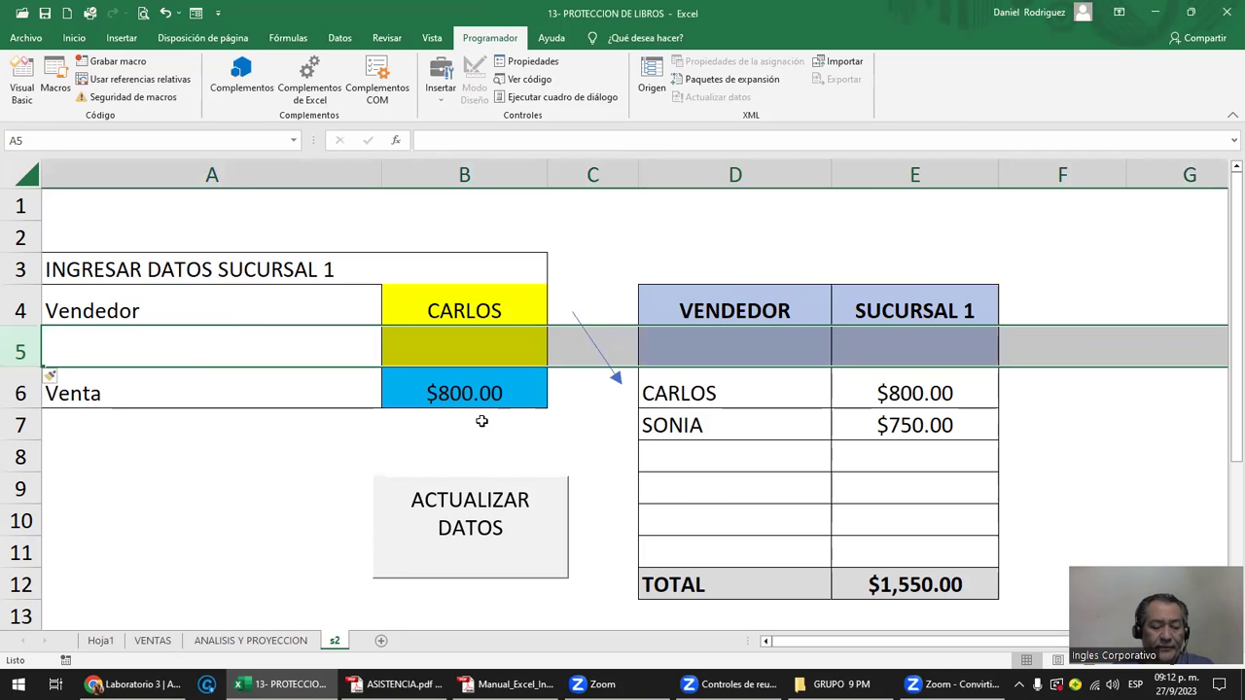
{"action": "key", "text": "ctrl+minus"}
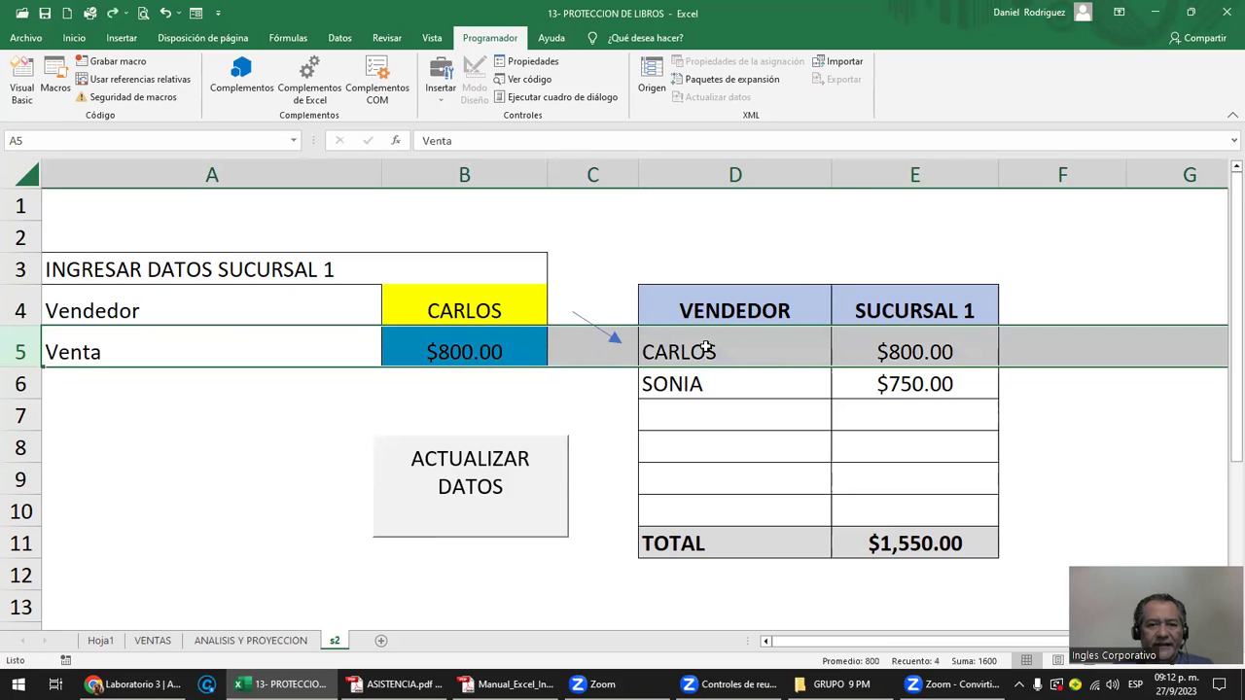
{"action": "left_click_drag", "start_coordinate": [909, 343], "coordinate": [97, 354]}
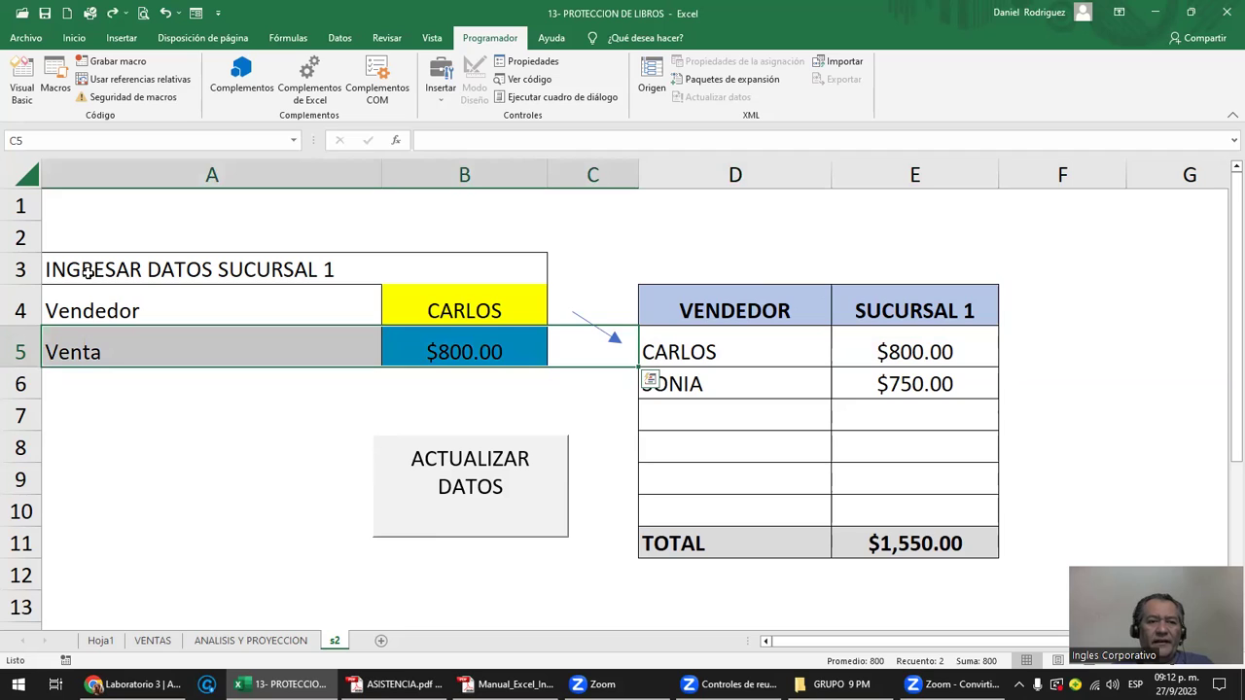
- Move the input block from A3:B5 up to A1:B3 and restart the arrow at C2
{"action": "left_click_drag", "start_coordinate": [88, 273], "coordinate": [467, 350]}
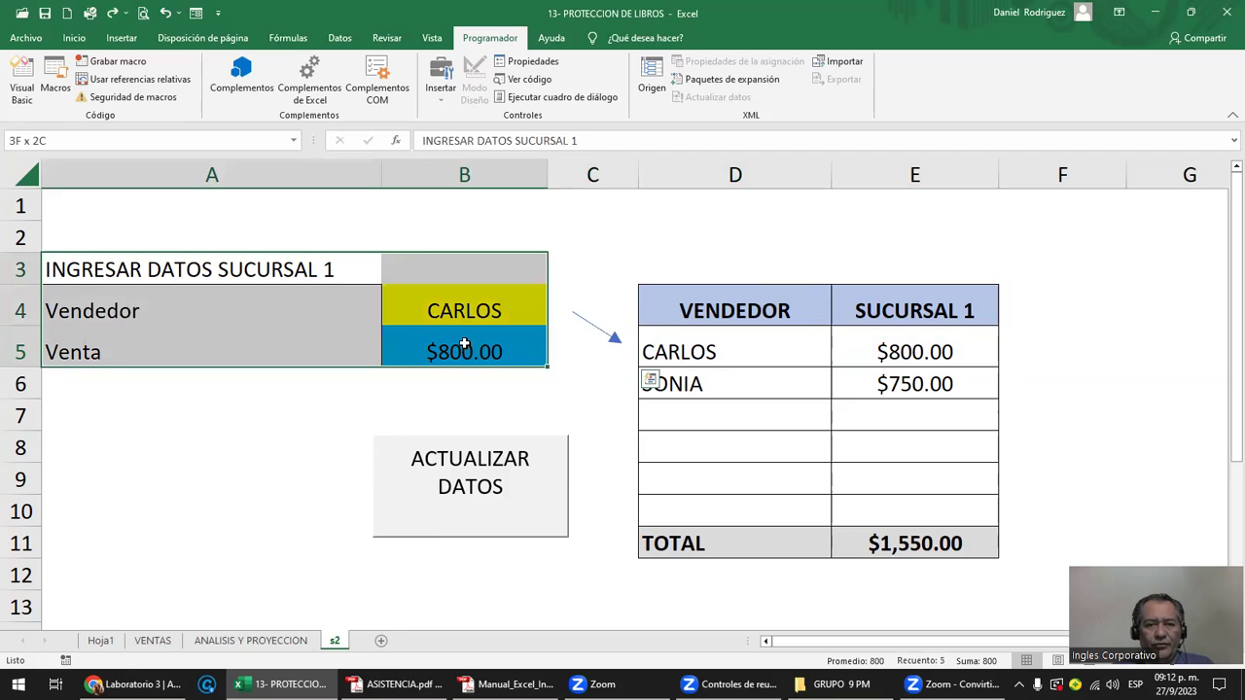
{"action": "left_click_drag", "start_coordinate": [413, 256], "coordinate": [414, 209]}
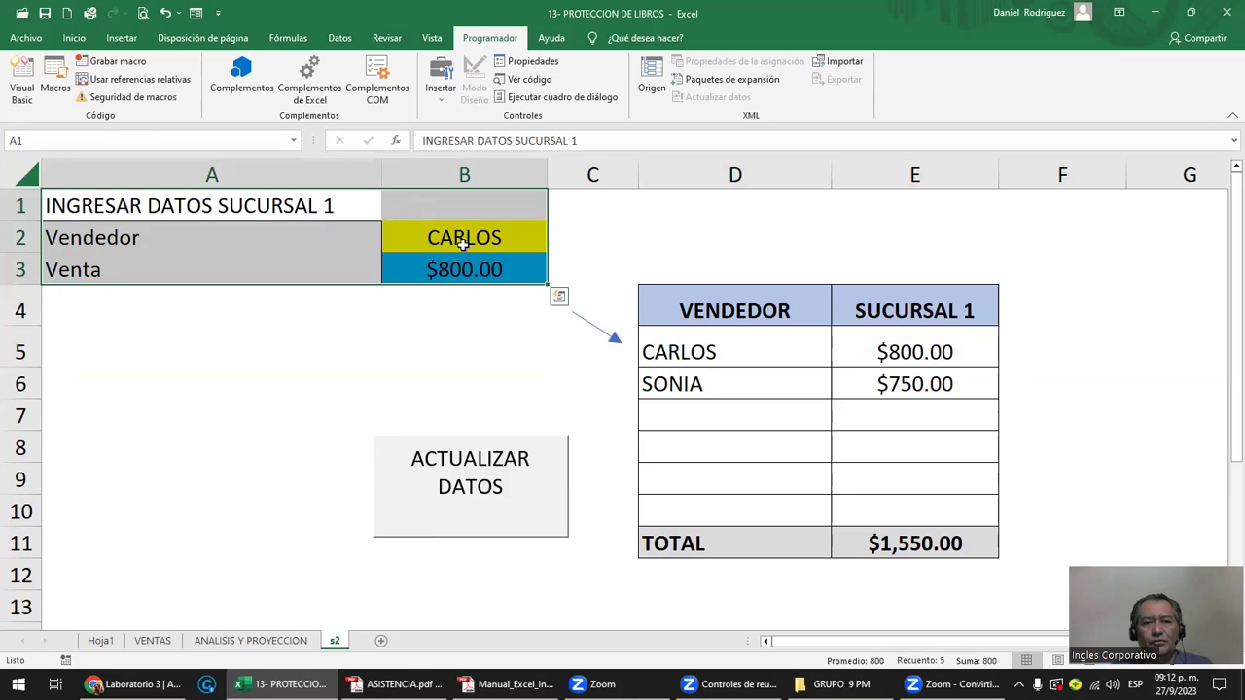
{"action": "left_click", "coordinate": [591, 324]}
{"action": "left_click_drag", "start_coordinate": [573, 310], "coordinate": [561, 240]}
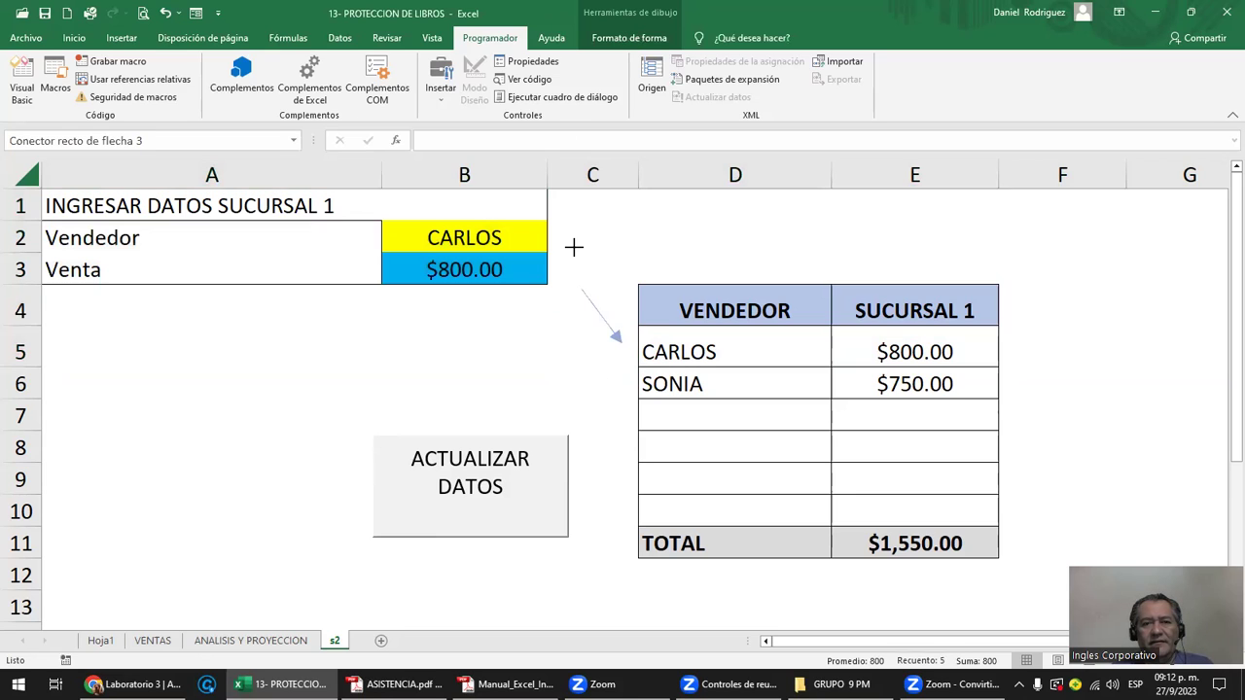
{"action": "key", "text": "Escape"}
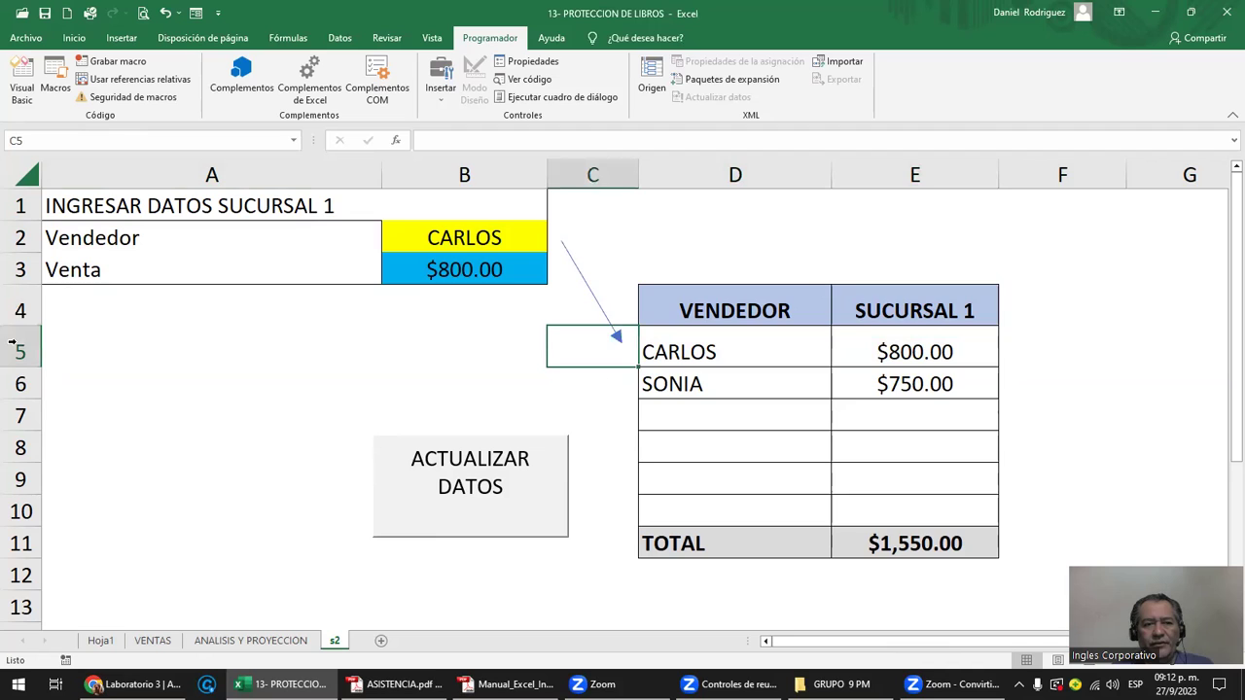
- Undo a trial row insert, then insert cells at D5:E5 set to shift down
{"action": "right_click", "coordinate": [17, 348]}
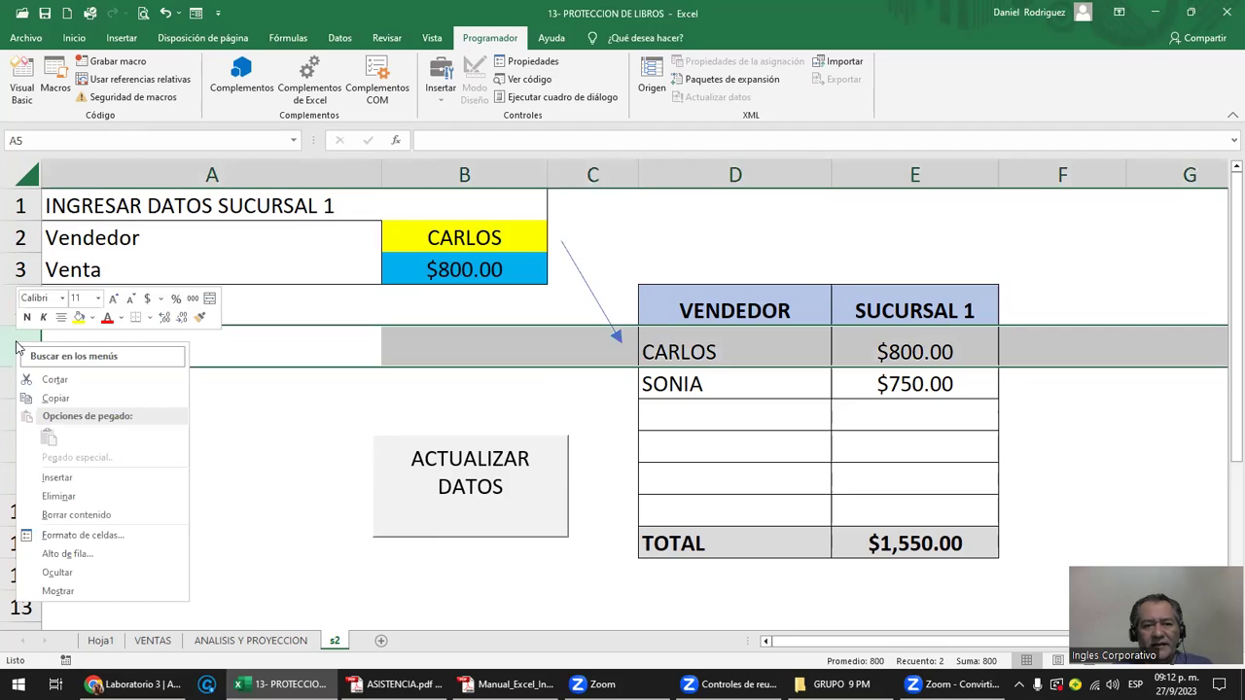
{"action": "left_click", "coordinate": [57, 477]}
{"action": "key", "text": "ctrl+z"}
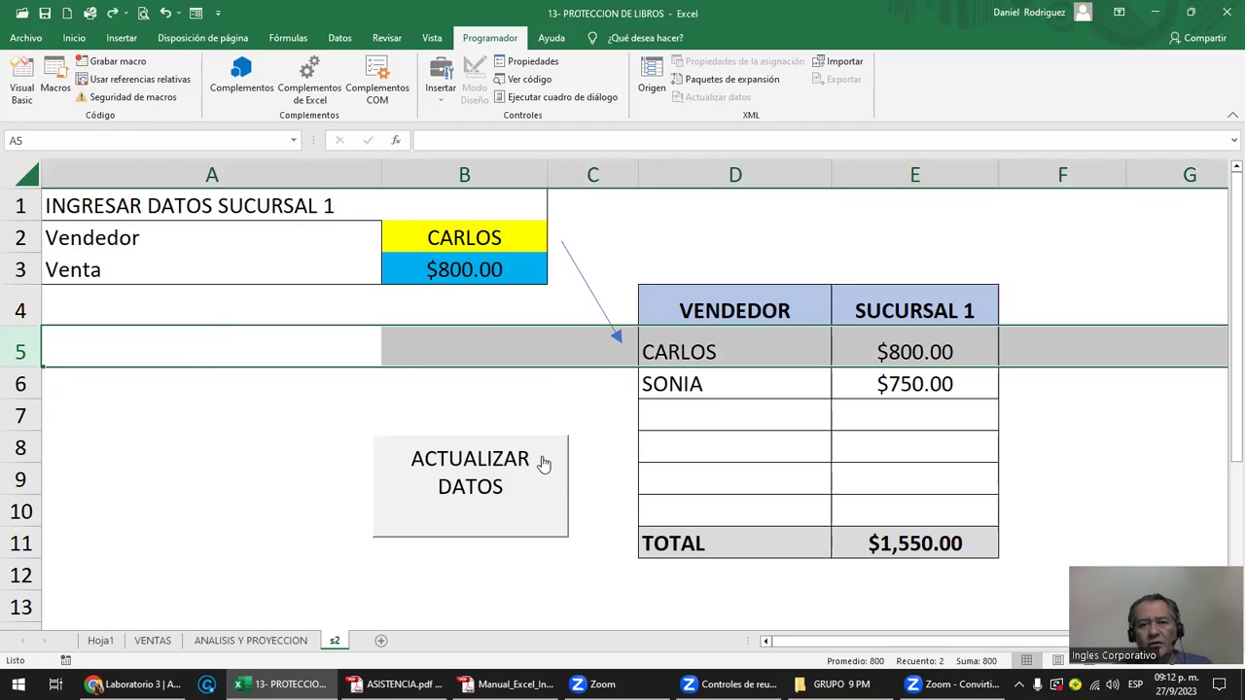
{"action": "left_click", "coordinate": [692, 350]}
{"action": "left_click", "coordinate": [870, 341], "text": "shift"}
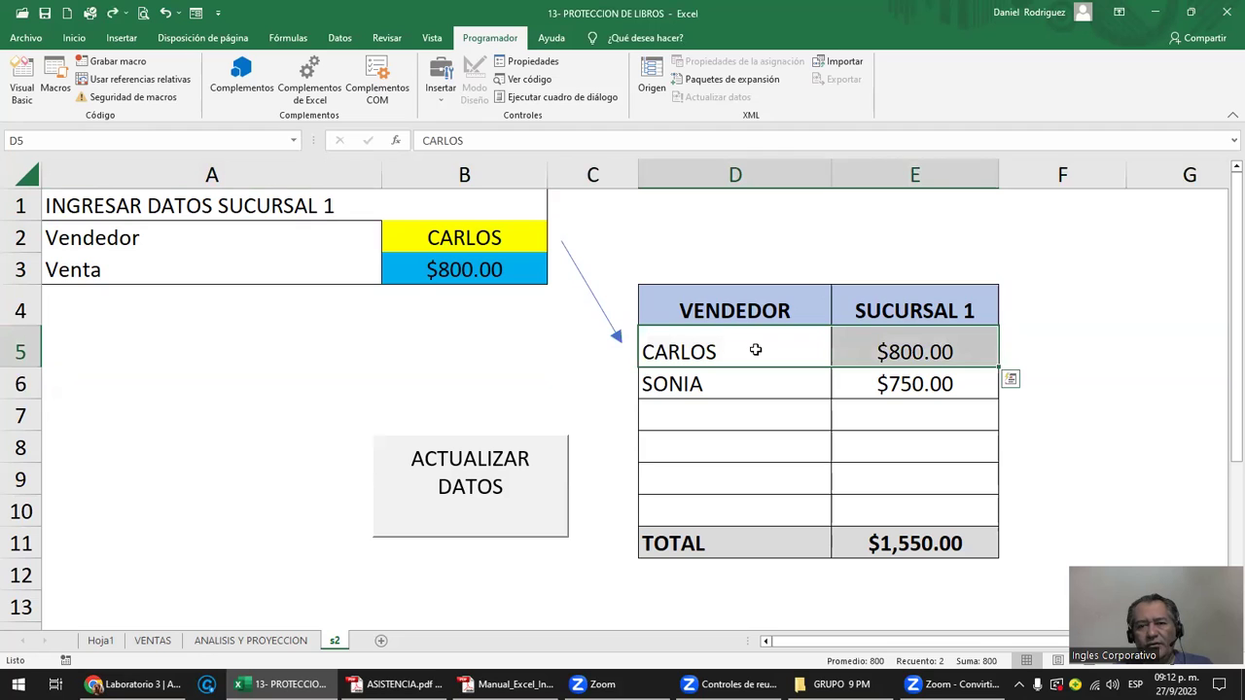
{"action": "right_click", "coordinate": [771, 378]}
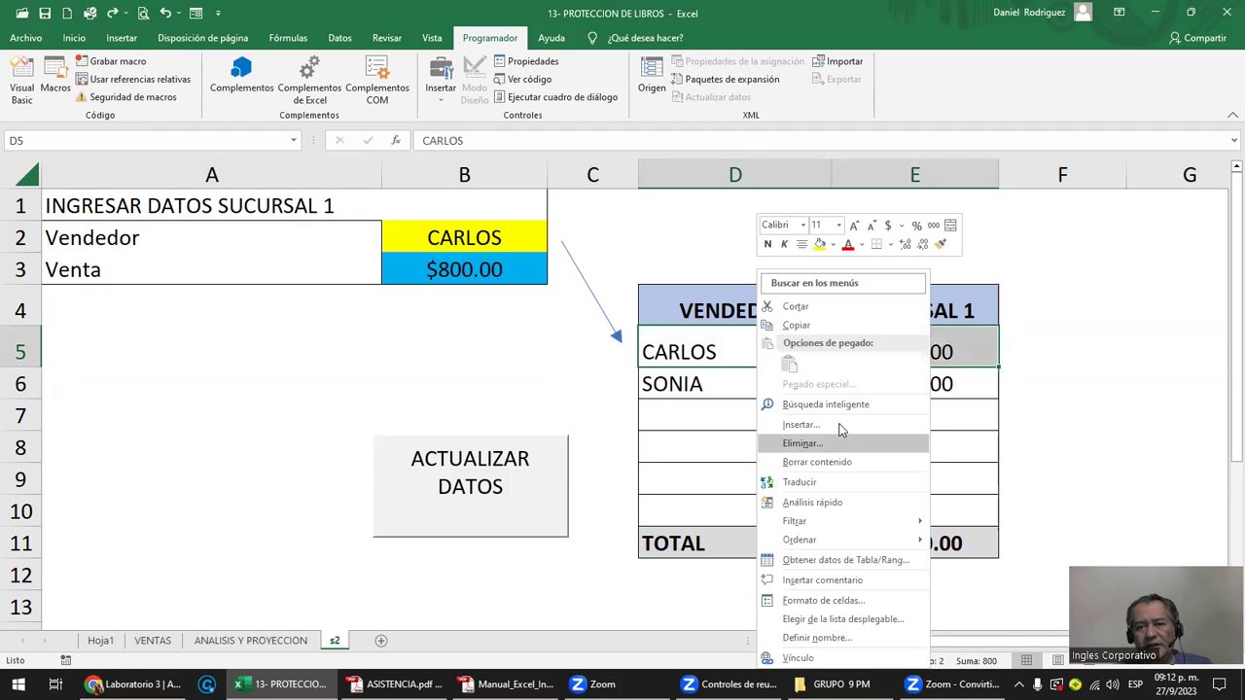
{"action": "left_click", "coordinate": [838, 425]}
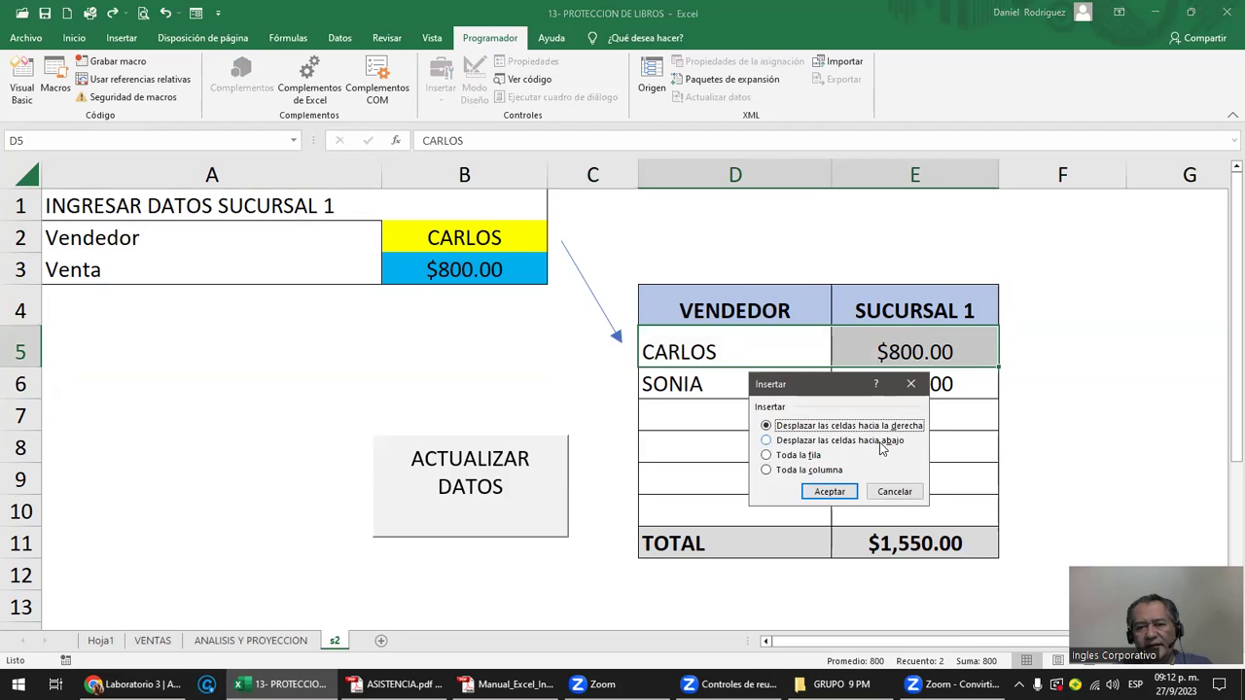
{"action": "left_click", "coordinate": [877, 442]}
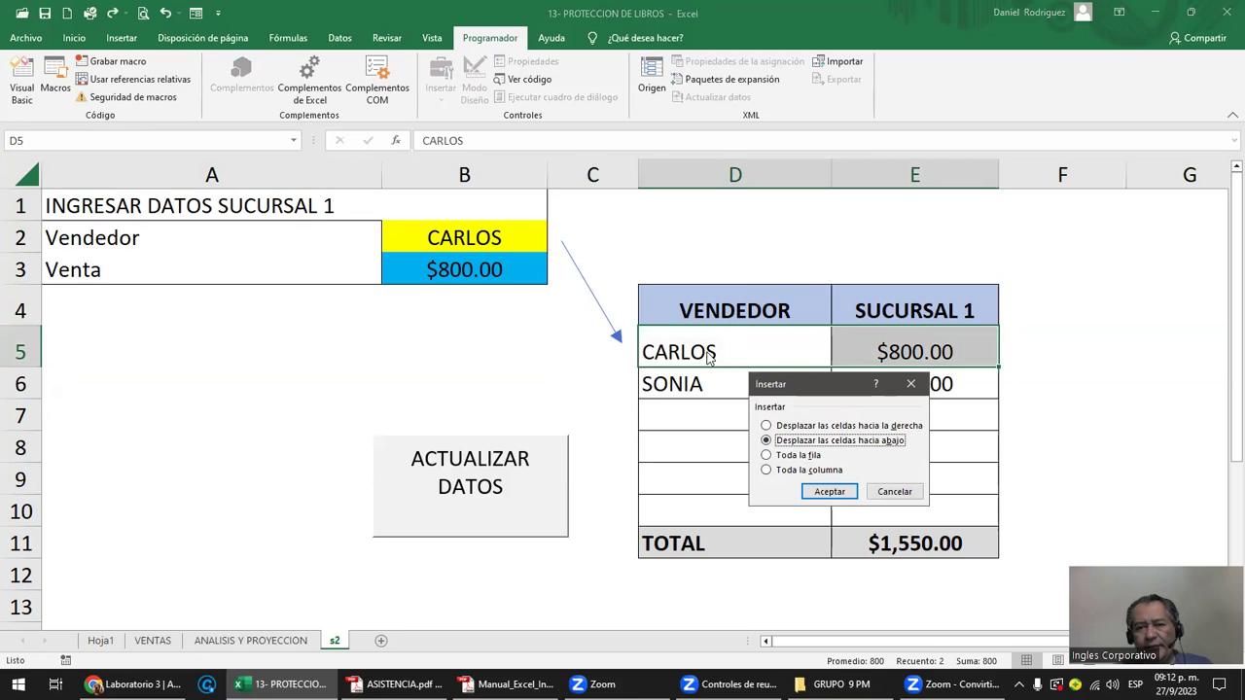
- Undo the cell insert and insert a full blank row 5 above CARLOS instead
{"action": "left_click", "coordinate": [822, 491]}
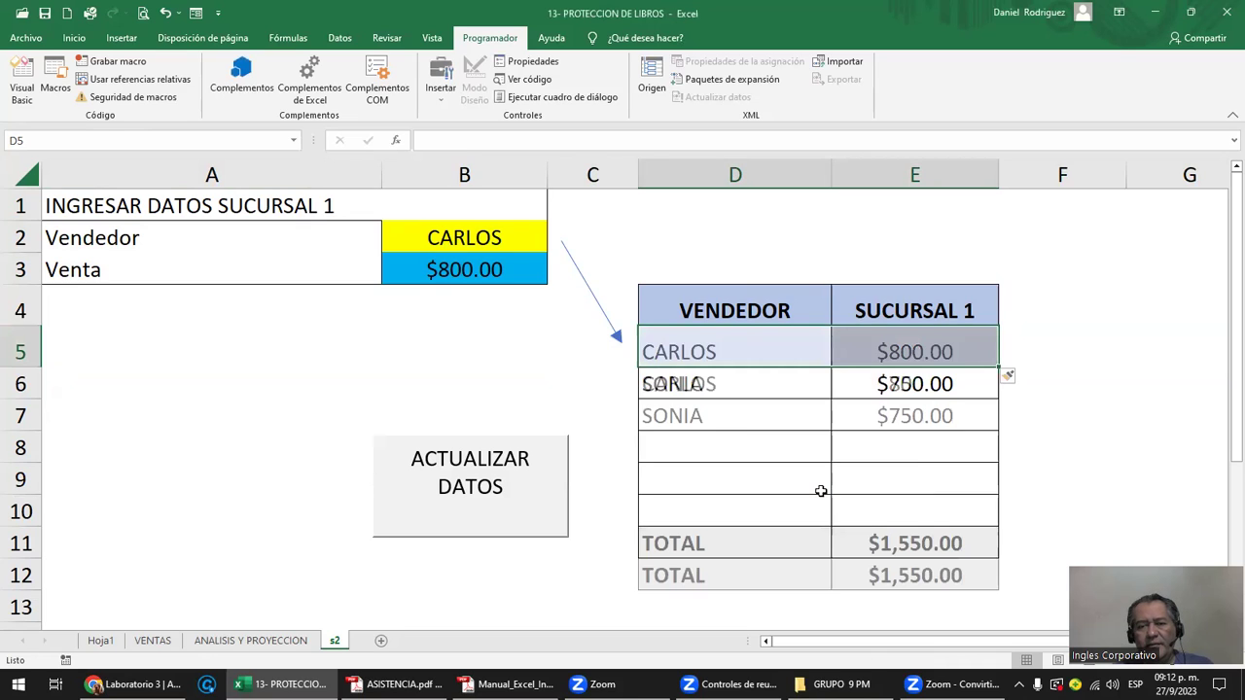
{"action": "key", "text": "ctrl+z"}
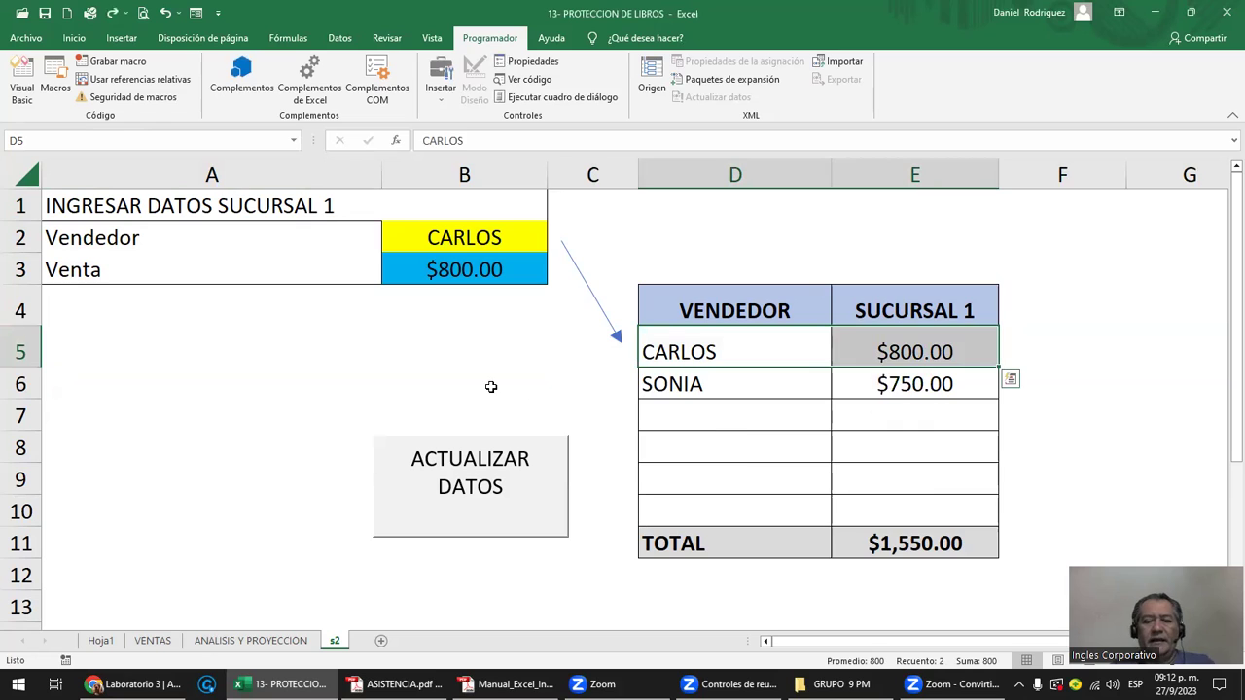
{"action": "left_click", "coordinate": [491, 387]}
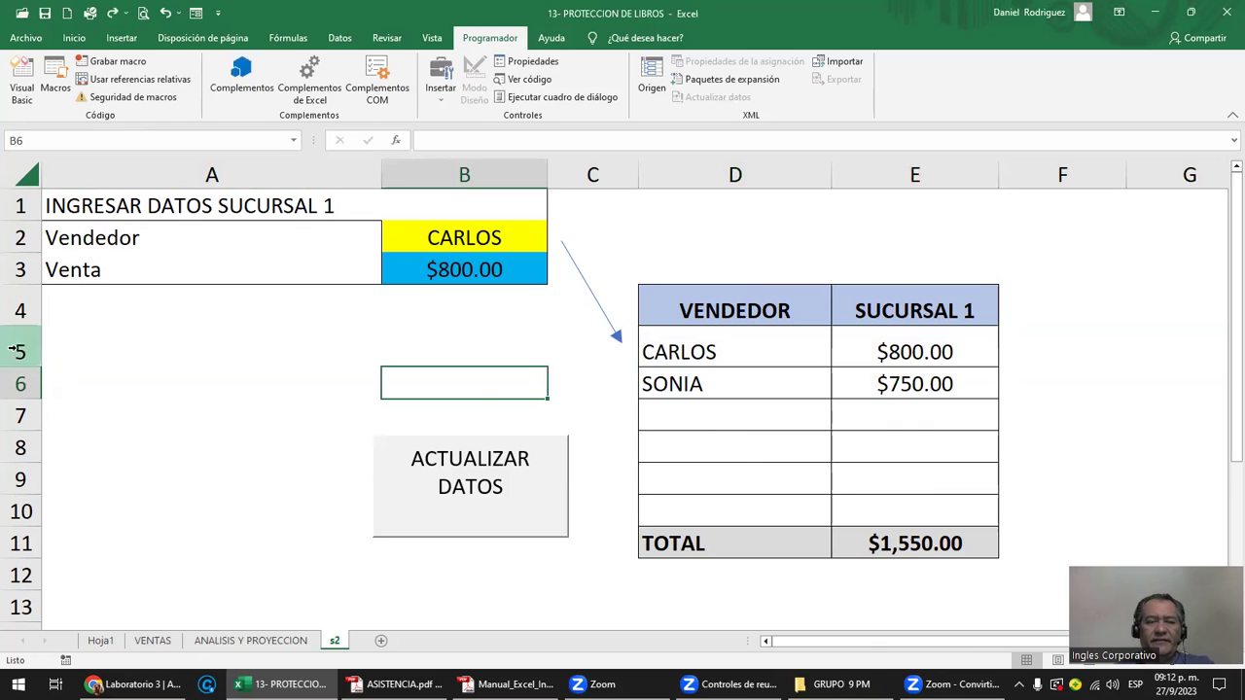
{"action": "left_click", "coordinate": [20, 350]}
{"action": "key", "text": "shift+F10"}
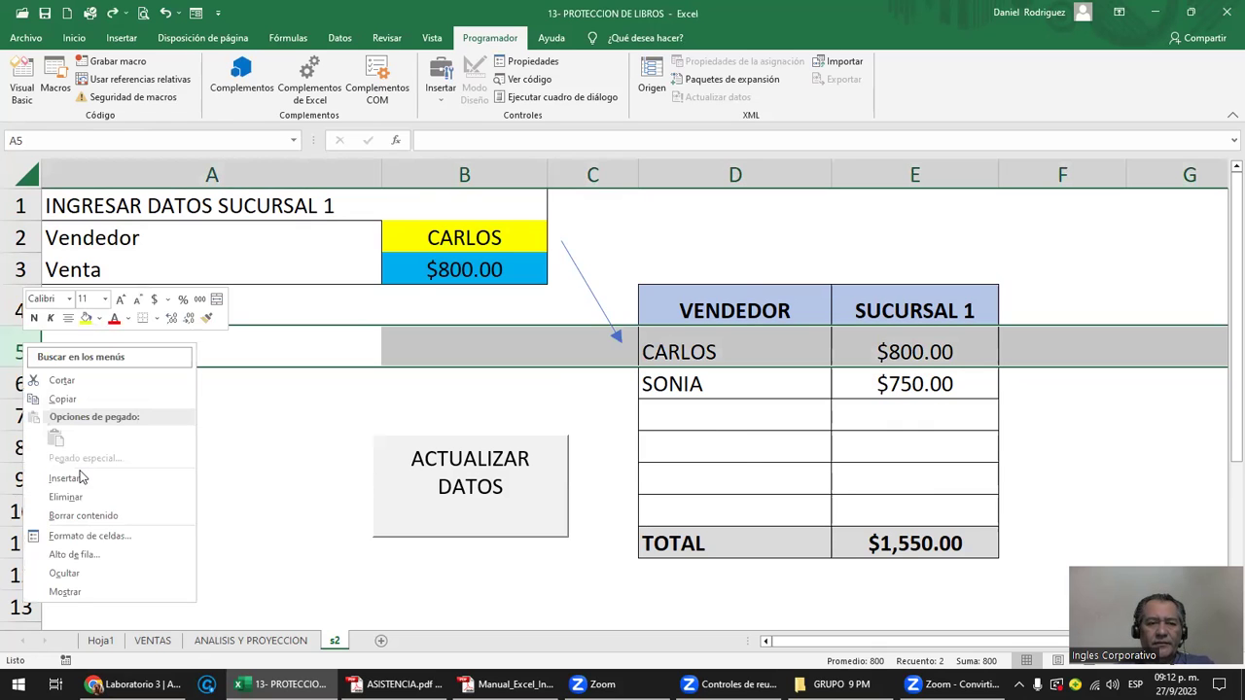
{"action": "left_click", "coordinate": [80, 474]}
{"action": "left_click", "coordinate": [725, 342]}
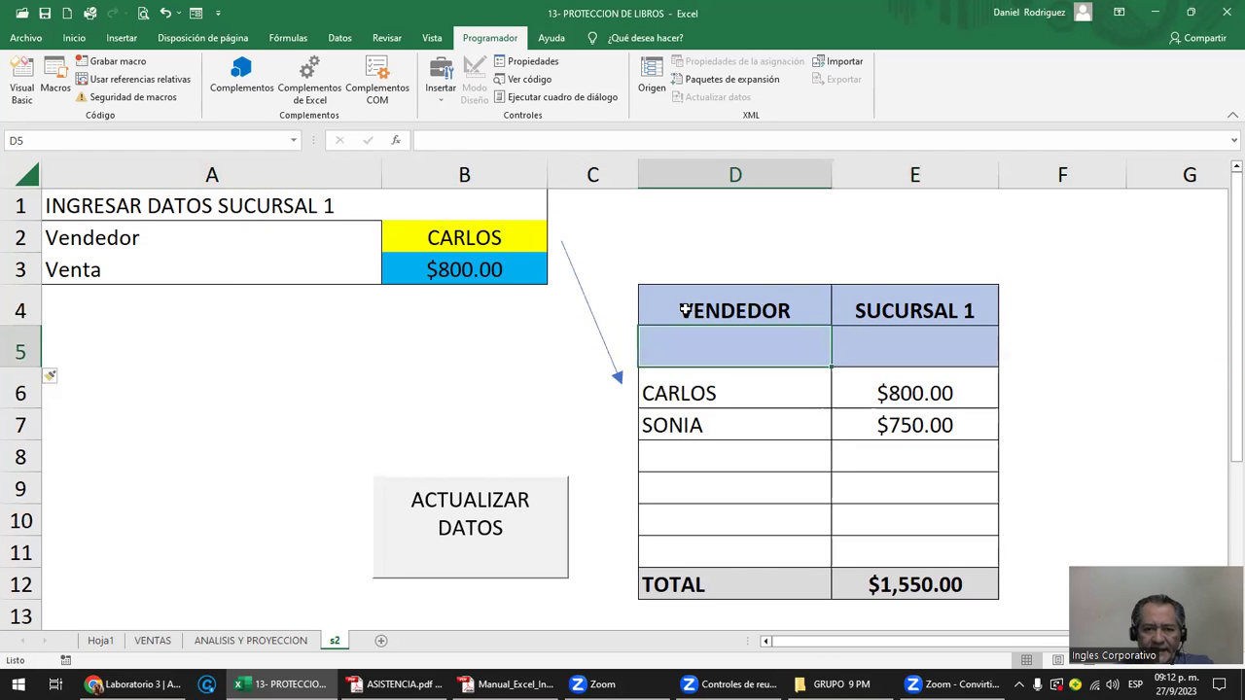
- Copy the CARLOS row D6:E6 formatting onto the blank row D5:E5 with Copiar formato
{"action": "left_click", "coordinate": [823, 299]}
{"action": "left_click", "coordinate": [869, 300]}
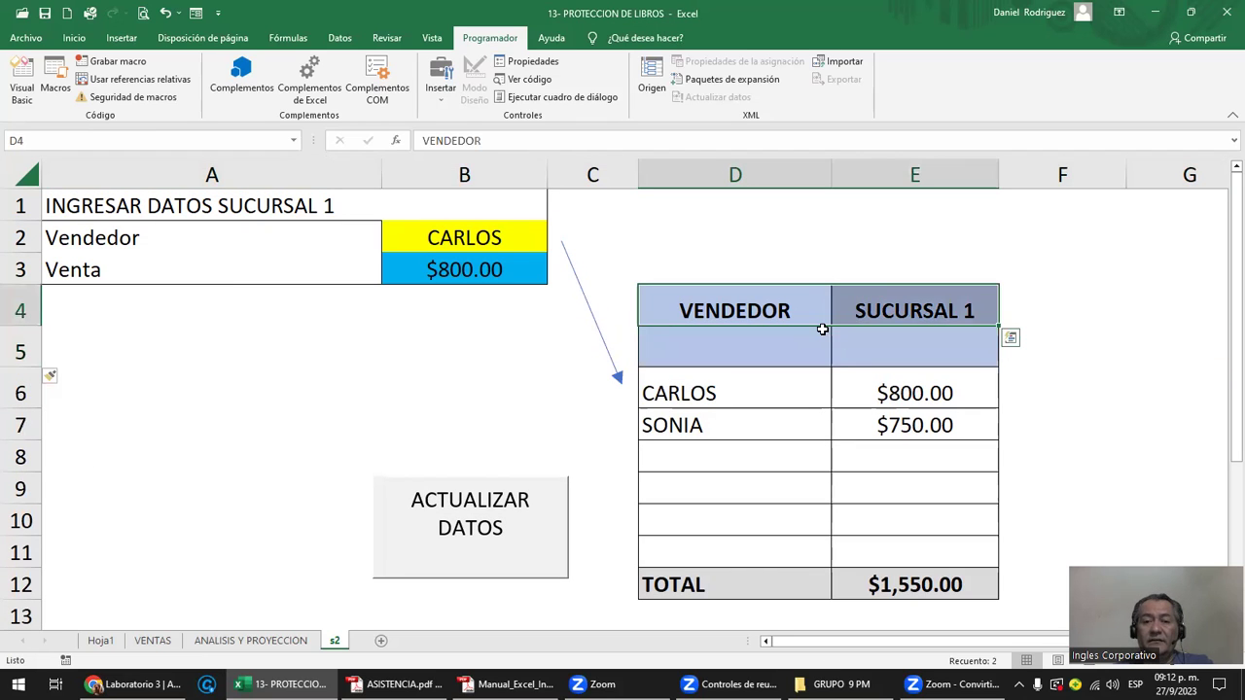
{"action": "left_click", "coordinate": [825, 341]}
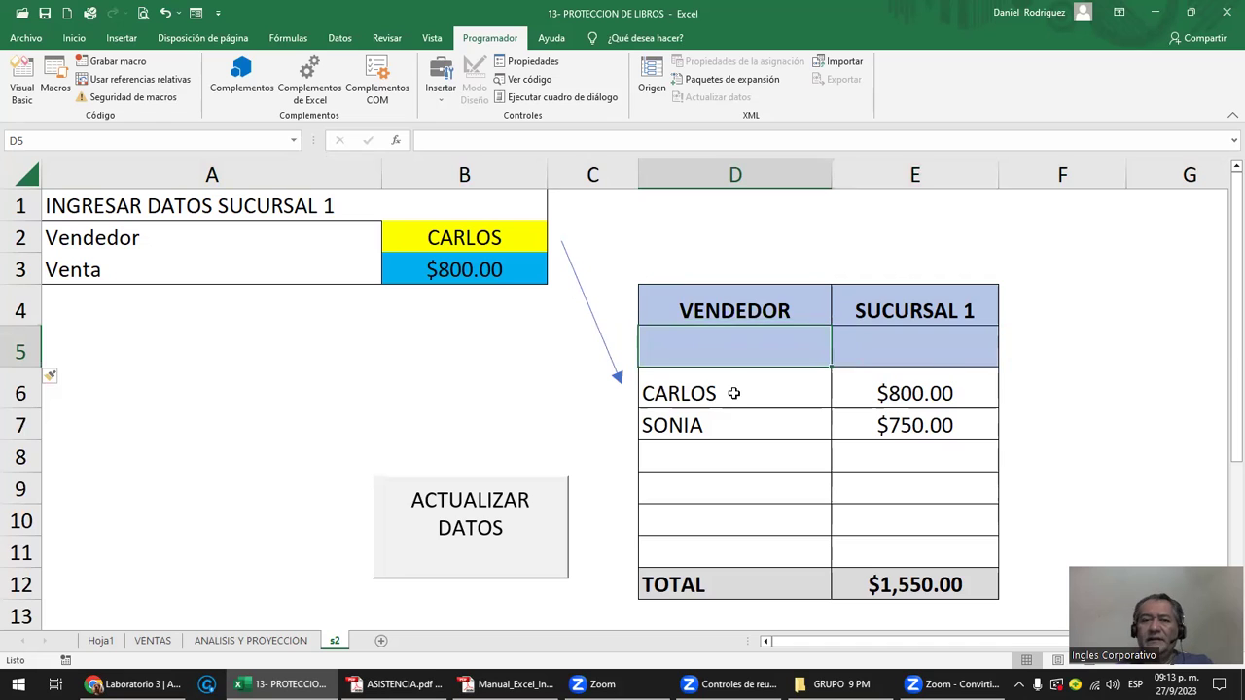
{"action": "key", "text": "Down"}
{"action": "key", "text": "shift+Right"}
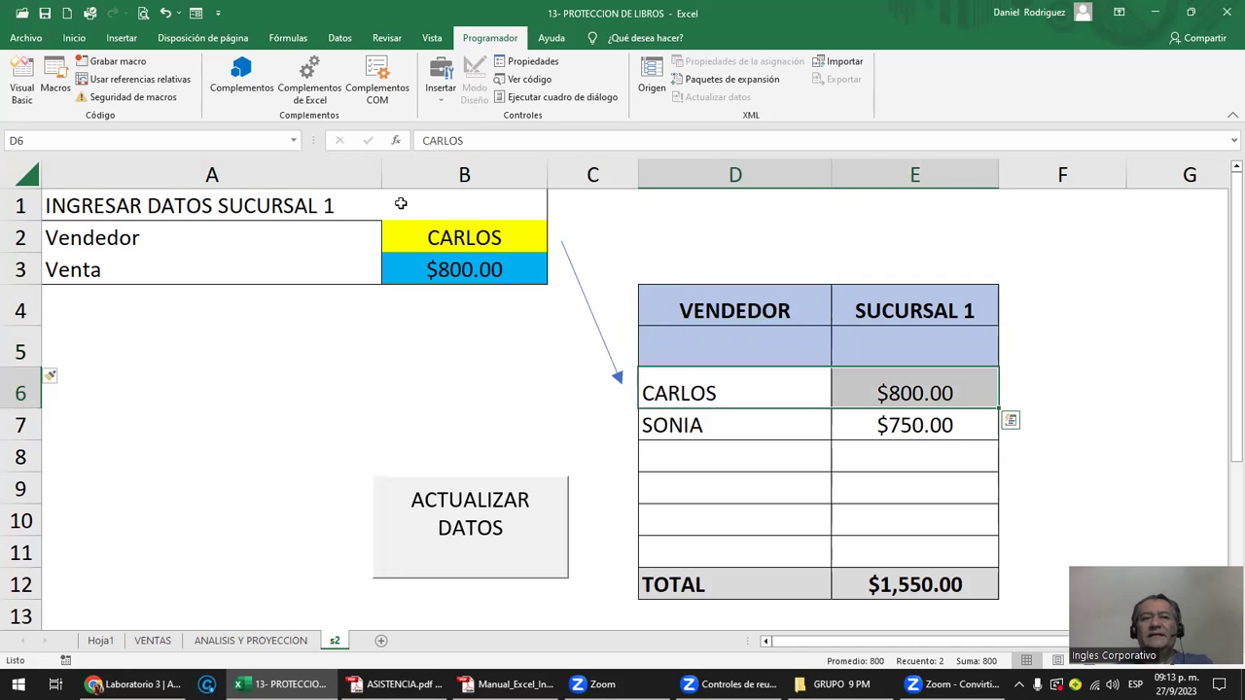
{"action": "scroll", "coordinate": [44, 92], "scroll_direction": "up", "scroll_amount": 7}
{"action": "left_click", "coordinate": [54, 98]}
{"action": "left_click", "coordinate": [735, 350]}
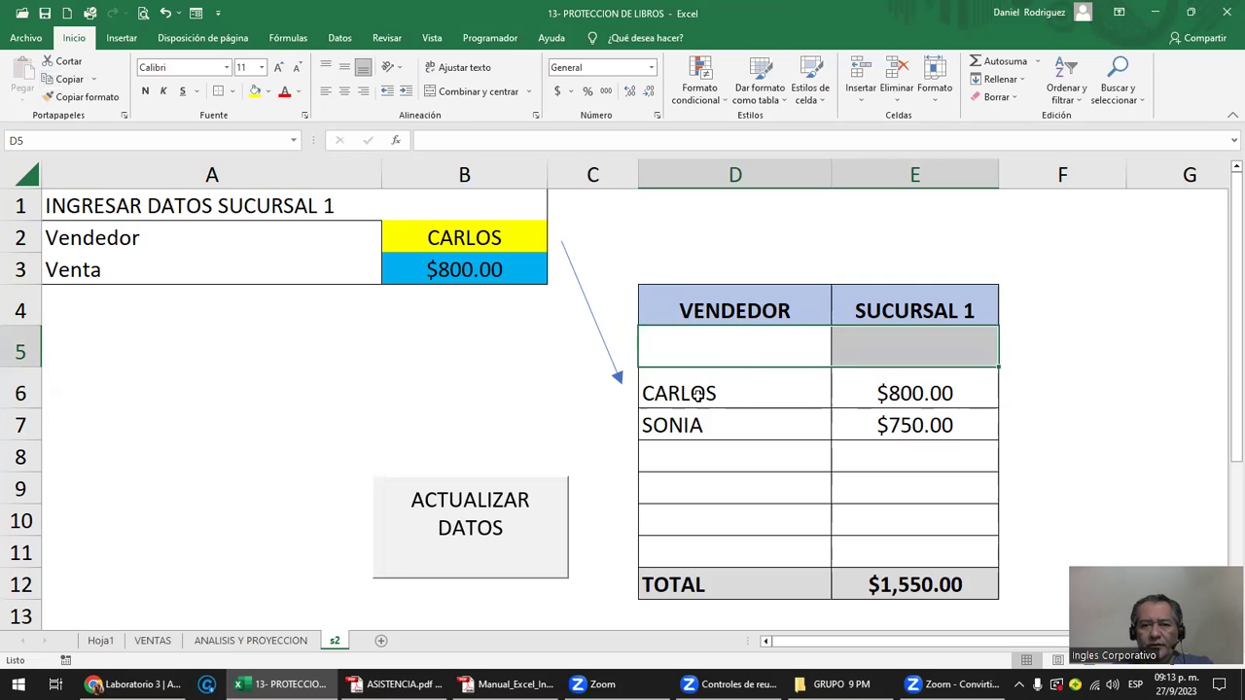
- Change seller B2 to XX and paste XX into table cell D5
{"action": "key", "text": "Down"}
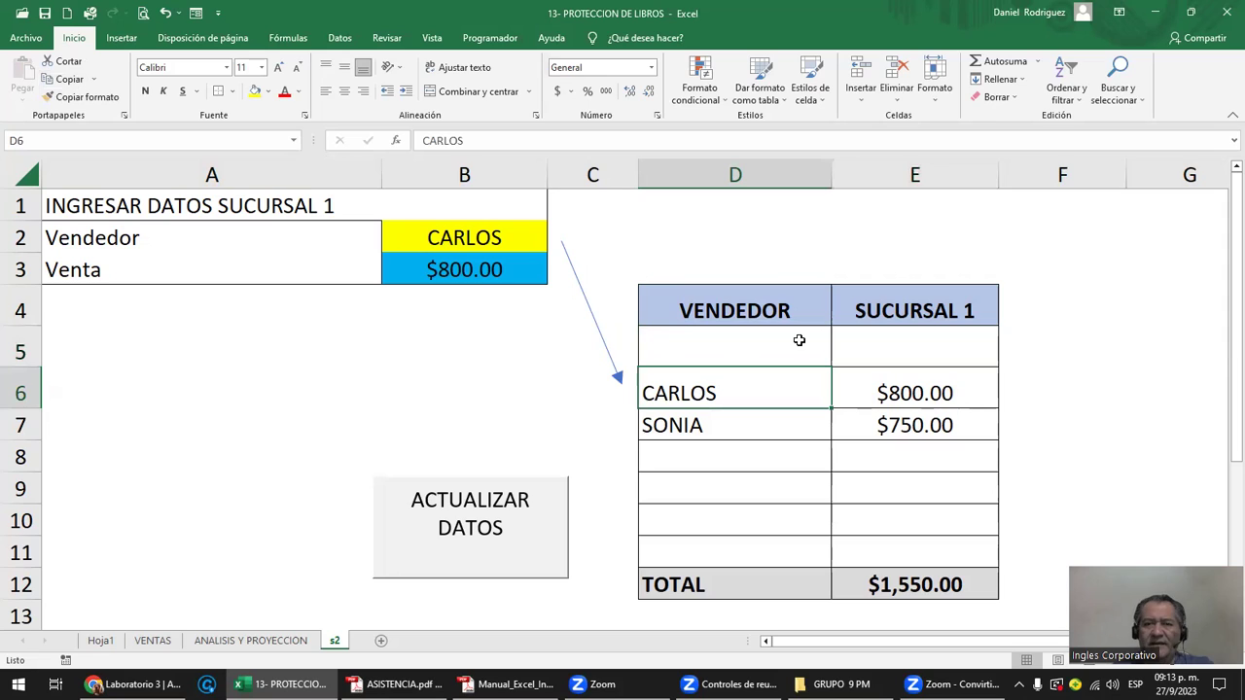
{"action": "left_click", "coordinate": [532, 250]}
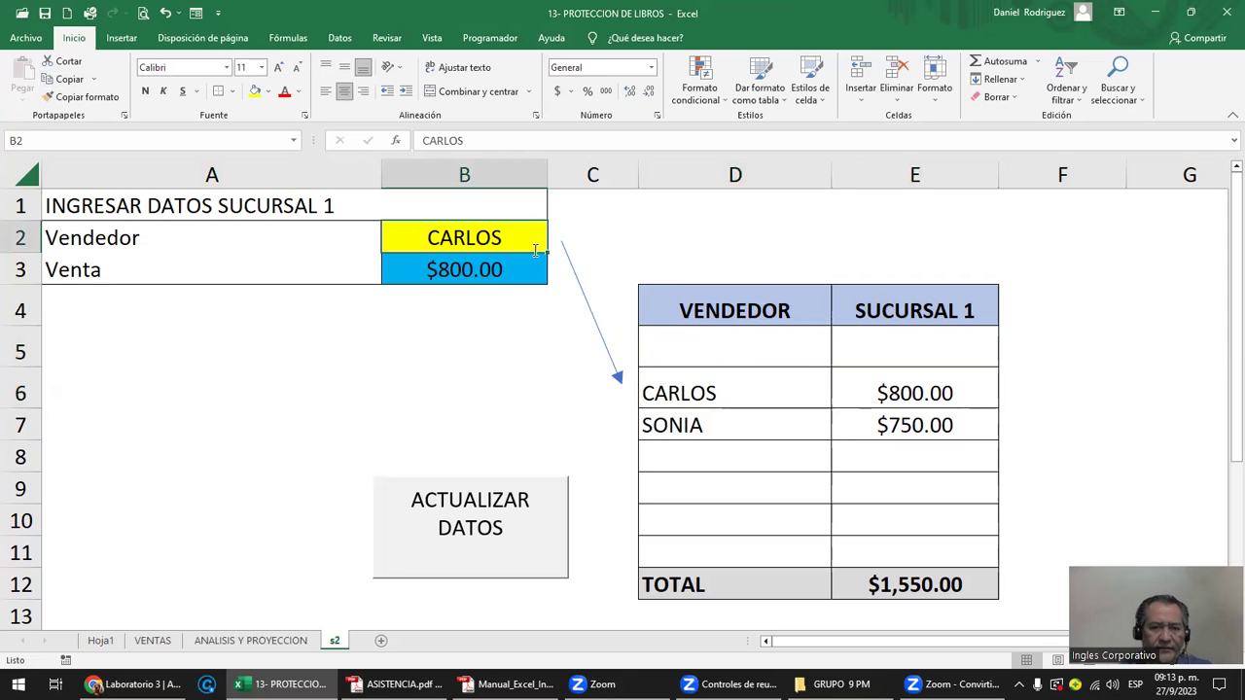
{"action": "type", "text": "XX"}
{"action": "key", "text": "Return"}
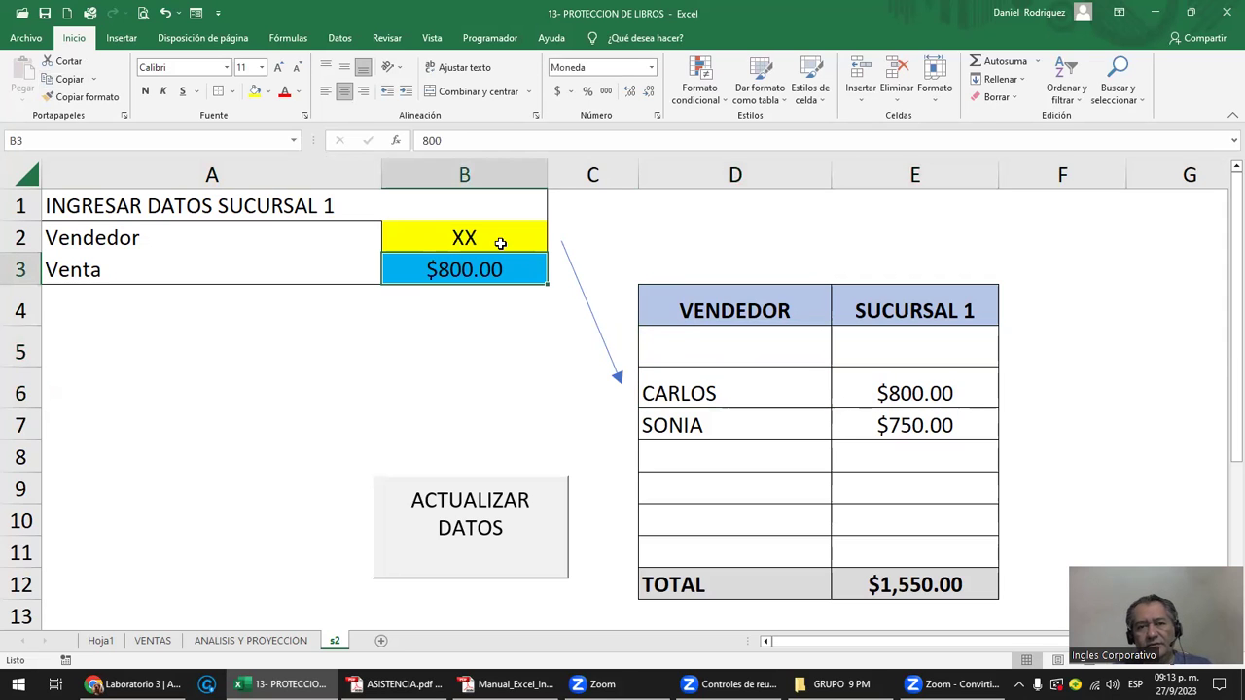
{"action": "key", "text": "Up"}
{"action": "key", "text": "ctrl+c"}
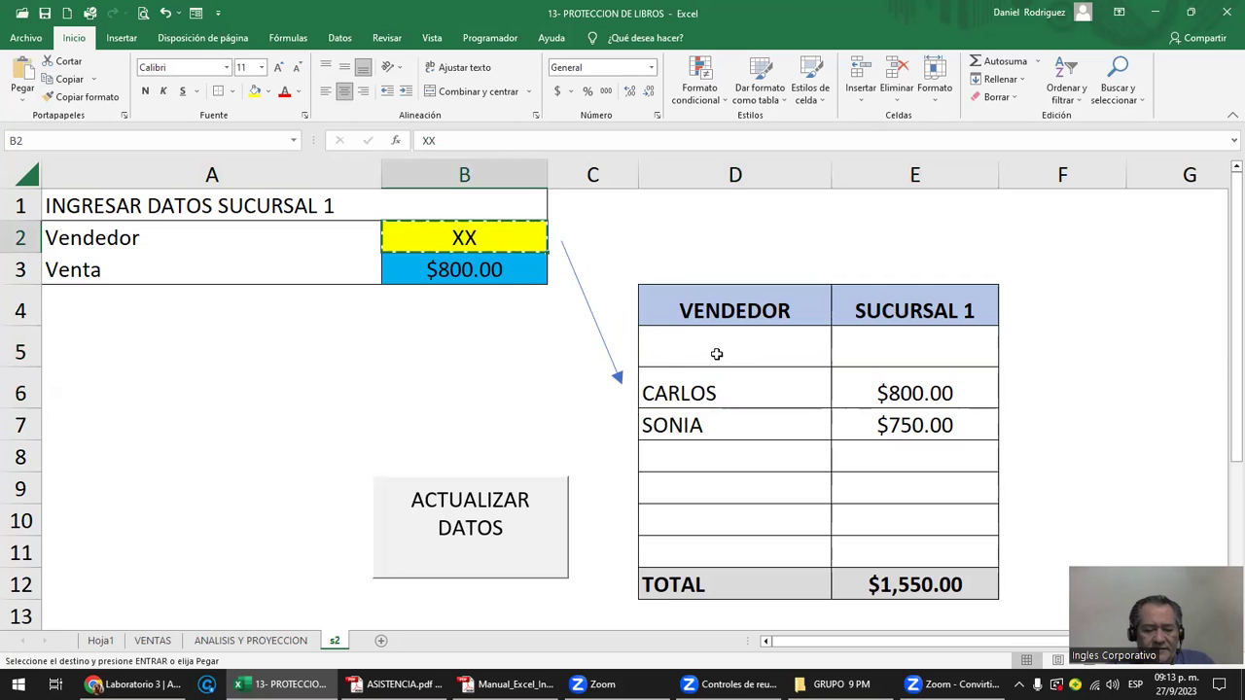
{"action": "left_click", "coordinate": [715, 354]}
{"action": "key", "text": "ctrl+v"}
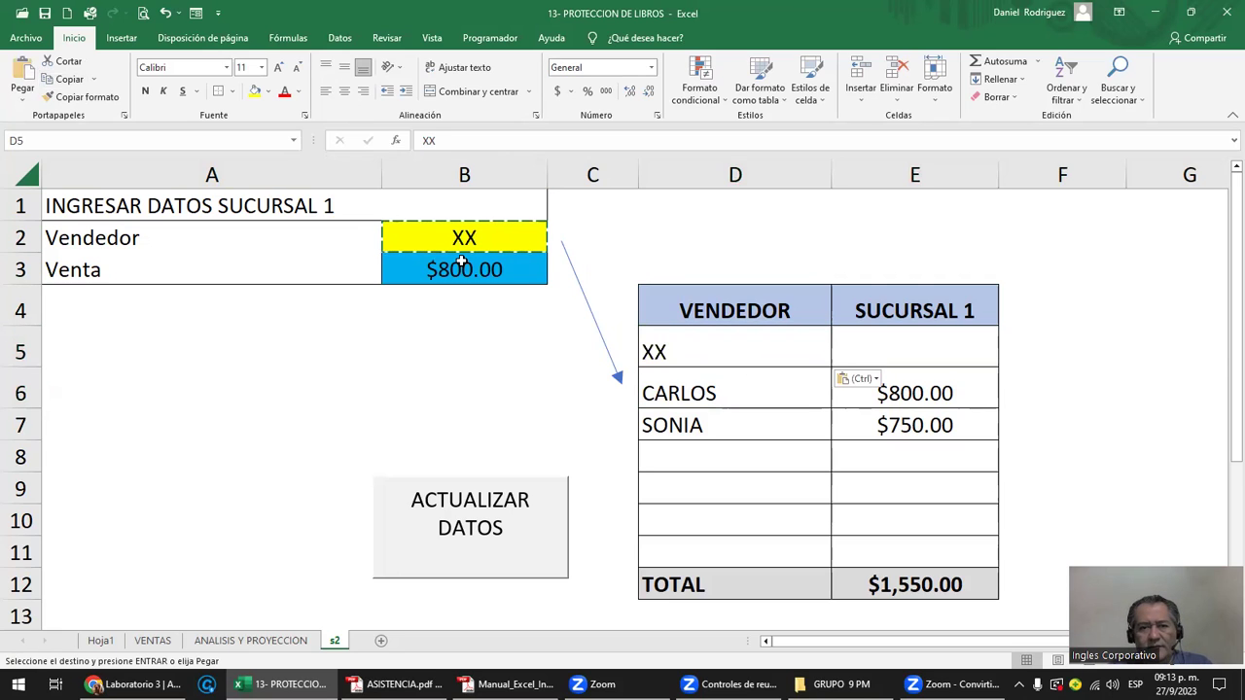
- Paste the $800.00 sale from B3 into E5 as a plain value
{"action": "left_click", "coordinate": [463, 262]}
{"action": "key", "text": "ctrl+c"}
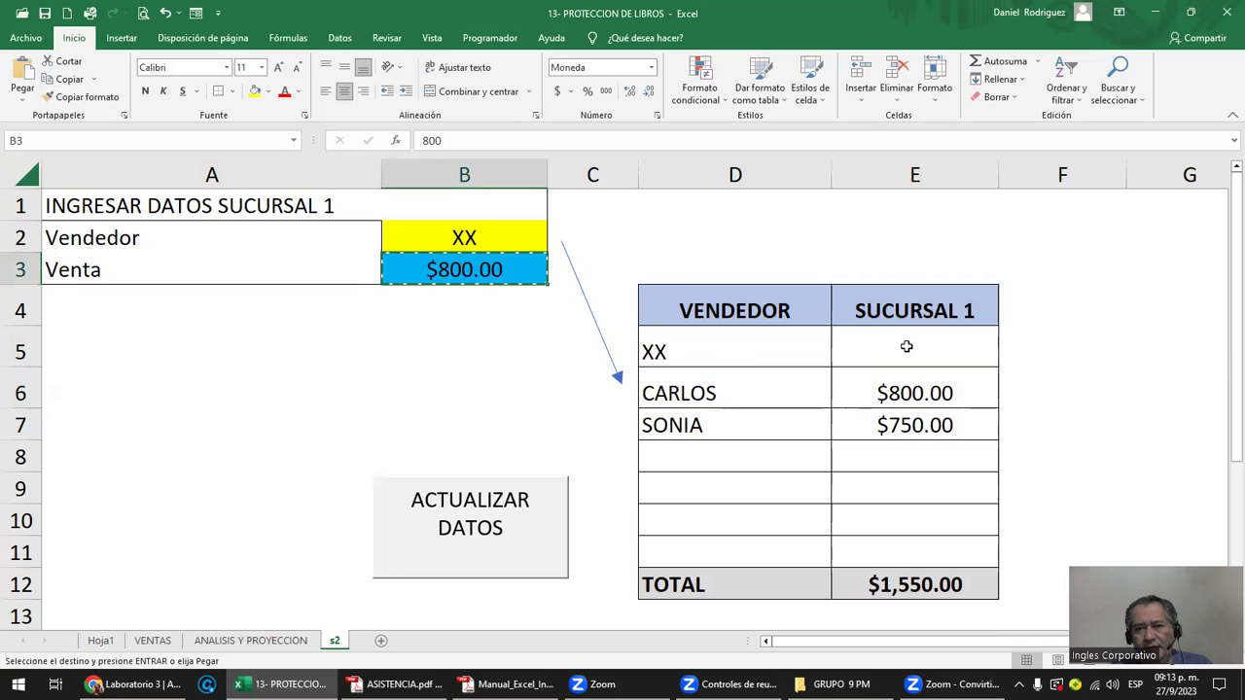
{"action": "right_click", "coordinate": [909, 350]}
{"action": "left_click", "coordinate": [963, 386]}
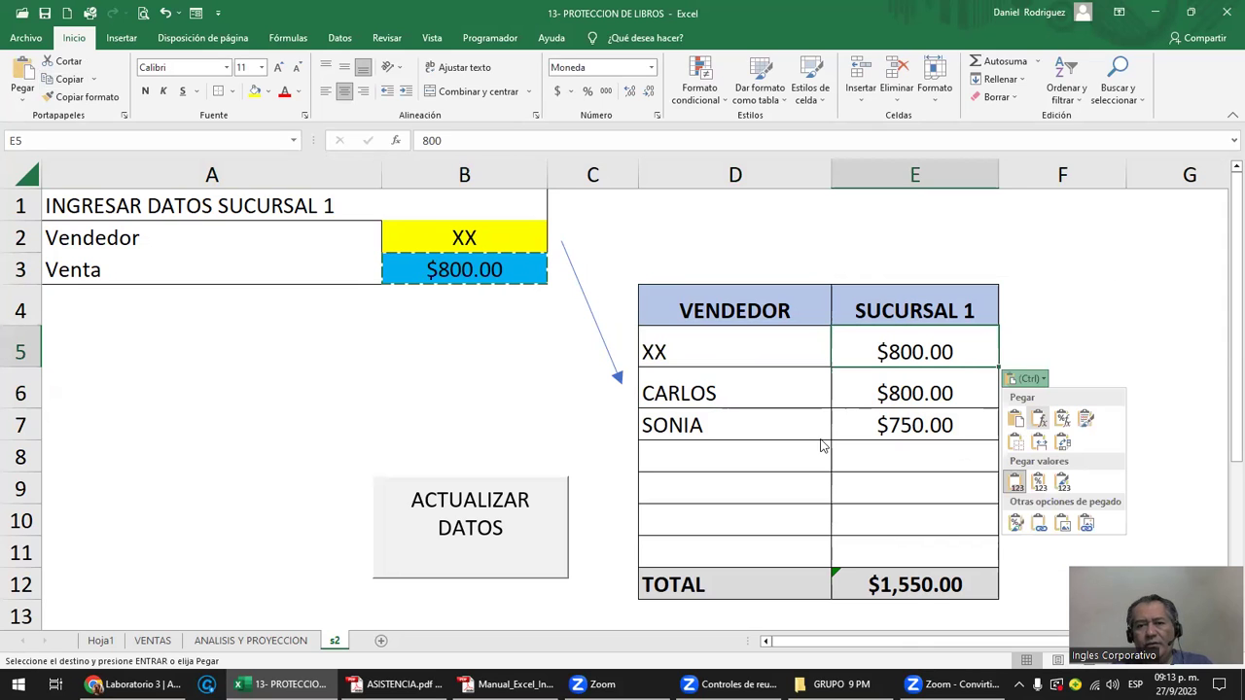
{"action": "left_click", "coordinate": [730, 359]}
{"action": "key", "text": "Escape"}
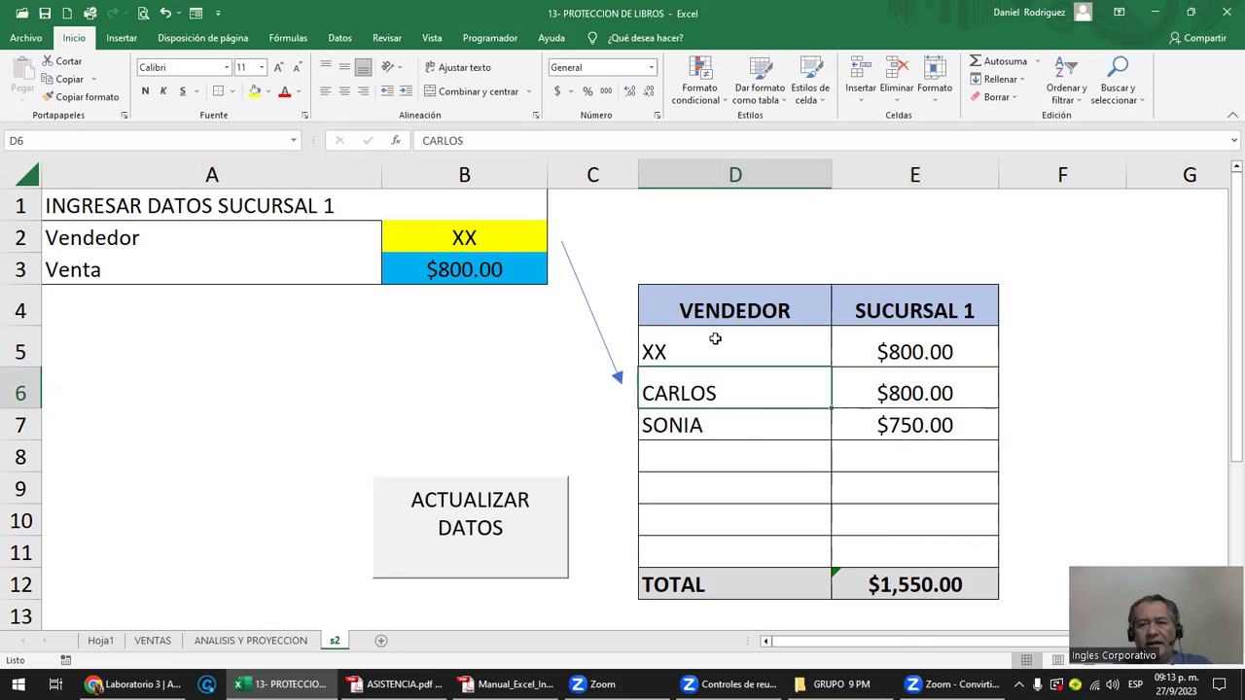
- Undo an extra row insert, then delete rows 5–6 holding XX and CARLOS
{"action": "right_click", "coordinate": [19, 350]}
{"action": "left_click", "coordinate": [84, 483]}
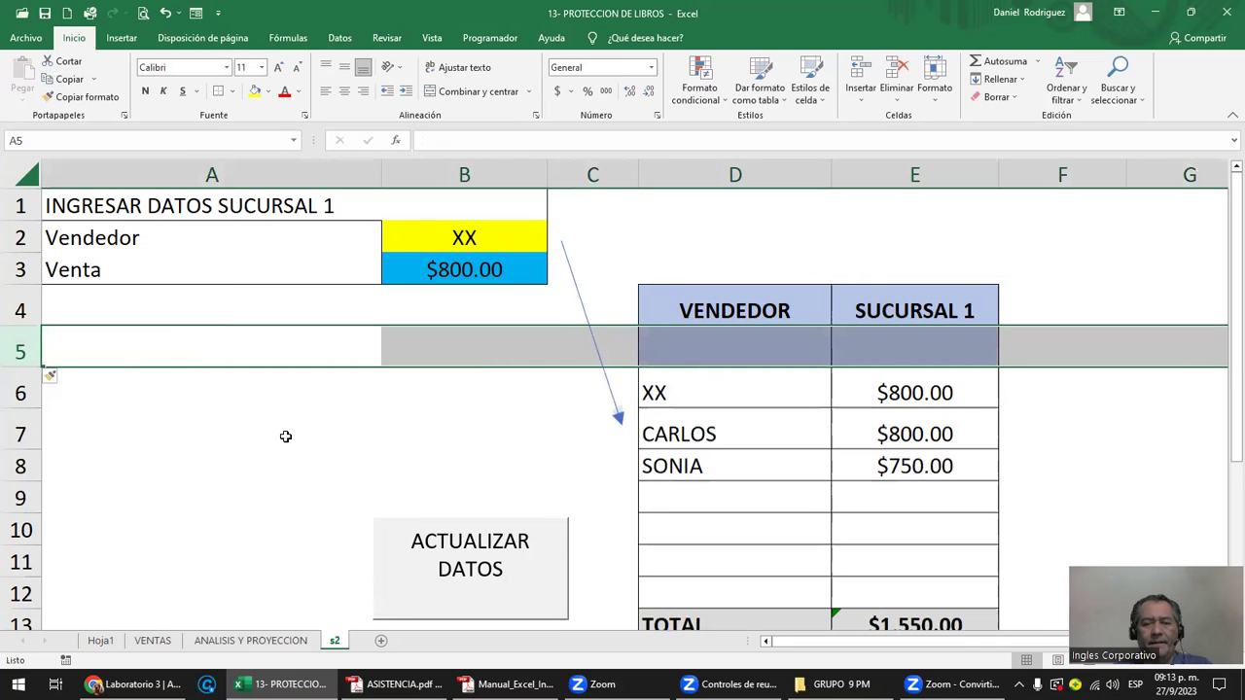
{"action": "key", "text": "ctrl+z"}
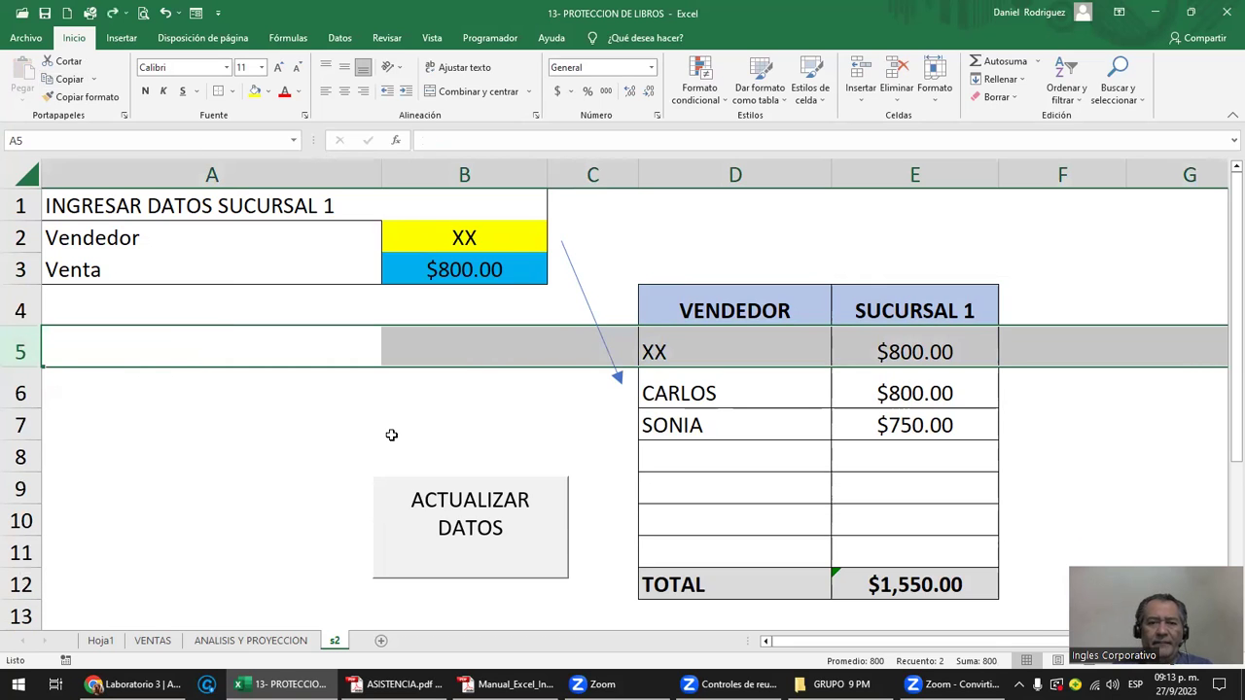
{"action": "left_click", "coordinate": [88, 418]}
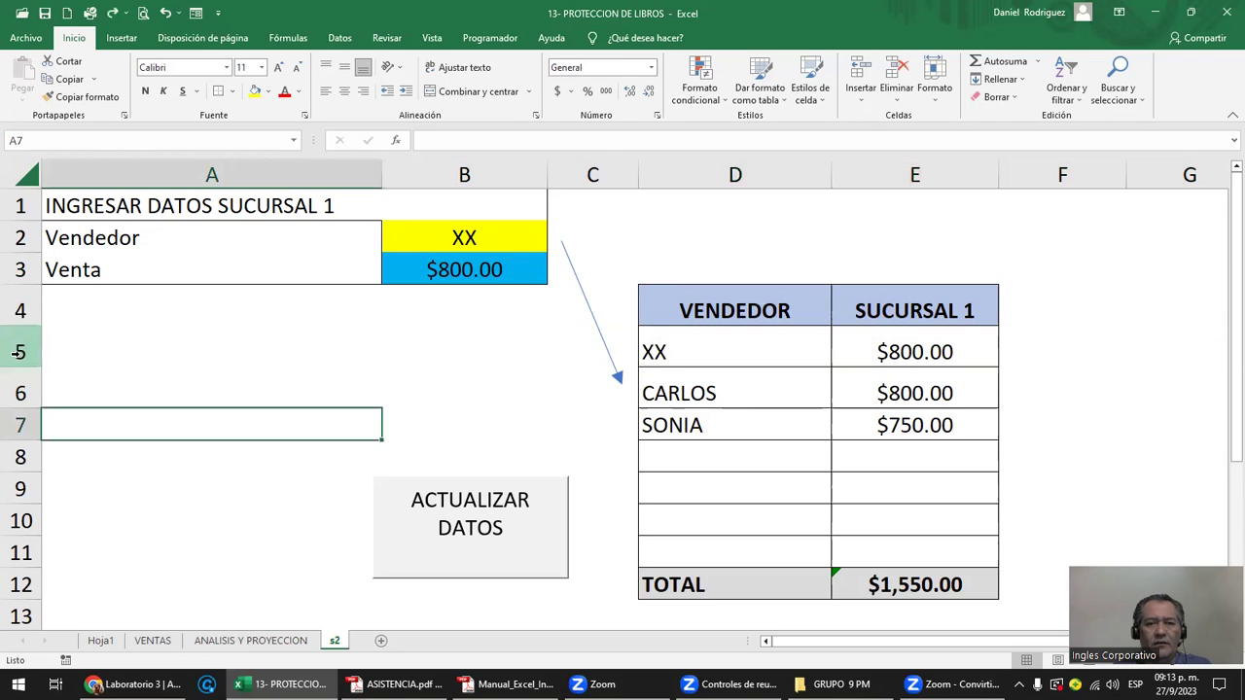
{"action": "left_click_drag", "start_coordinate": [28, 362], "coordinate": [32, 379]}
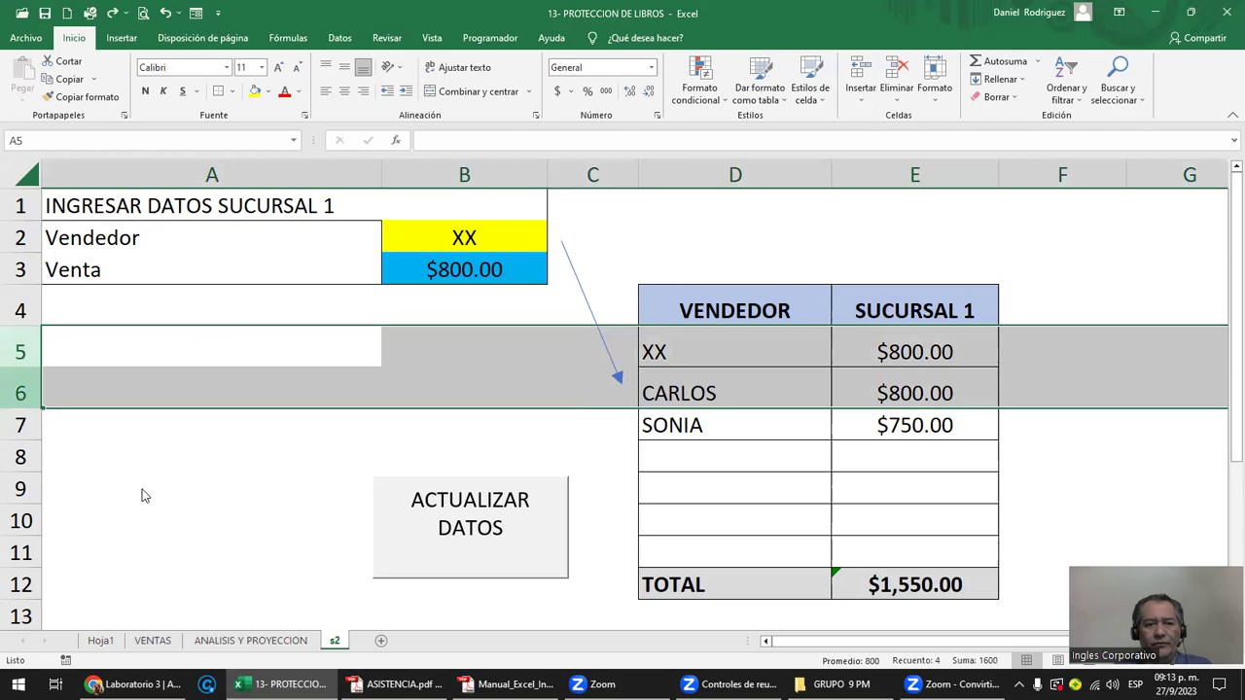
{"action": "key", "text": "shift+F10"}
{"action": "left_click", "coordinate": [114, 533]}
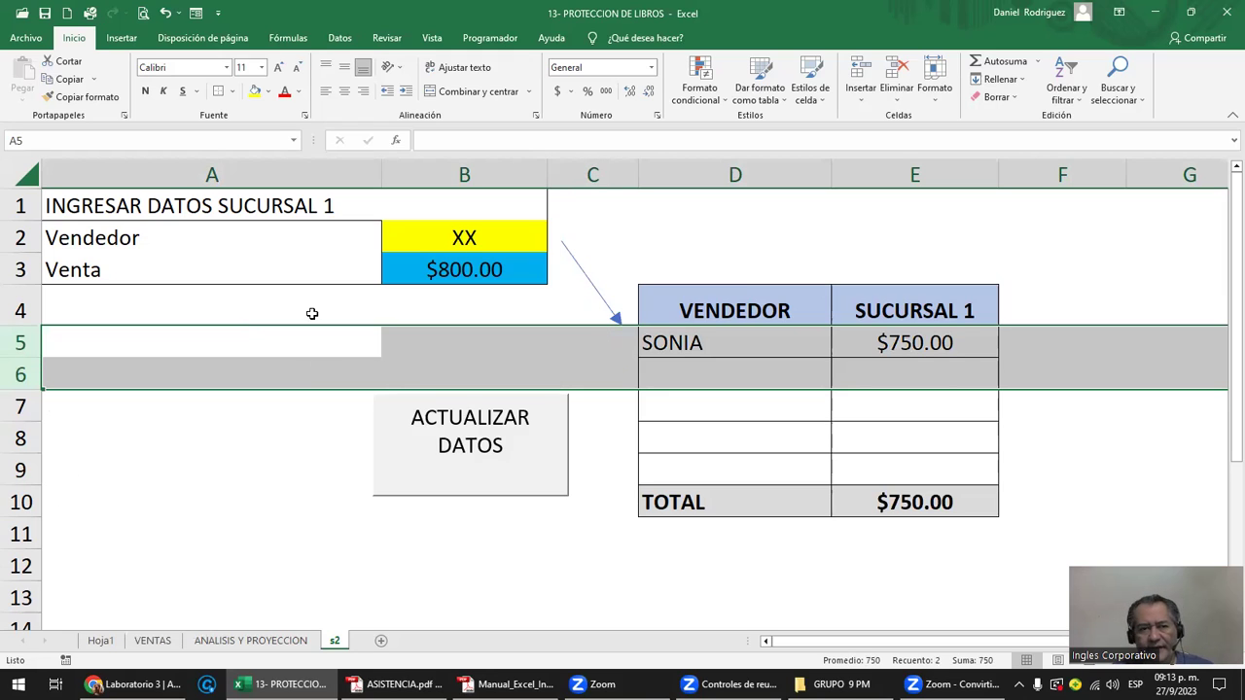
- Insert a blank row at the top of the sheet and select B3:B4
{"action": "right_click", "coordinate": [17, 206]}
{"action": "left_click", "coordinate": [109, 342]}
{"action": "left_click", "coordinate": [277, 333]}
{"action": "left_click_drag", "start_coordinate": [464, 272], "coordinate": [456, 291]}
- Border B3:B4 and drag row 3's boundary down to enlarge the Vendedor and Venta rows
{"action": "left_click", "coordinate": [219, 90]}
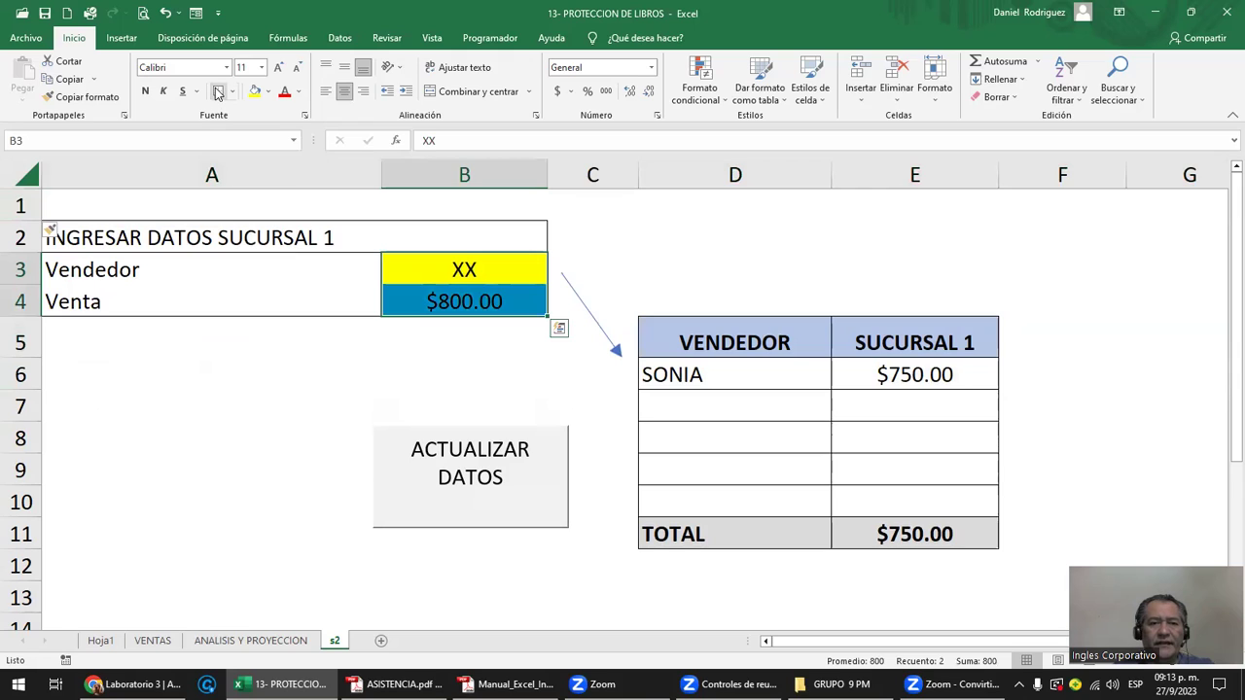
{"action": "left_click_drag", "start_coordinate": [32, 283], "coordinate": [32, 331]}
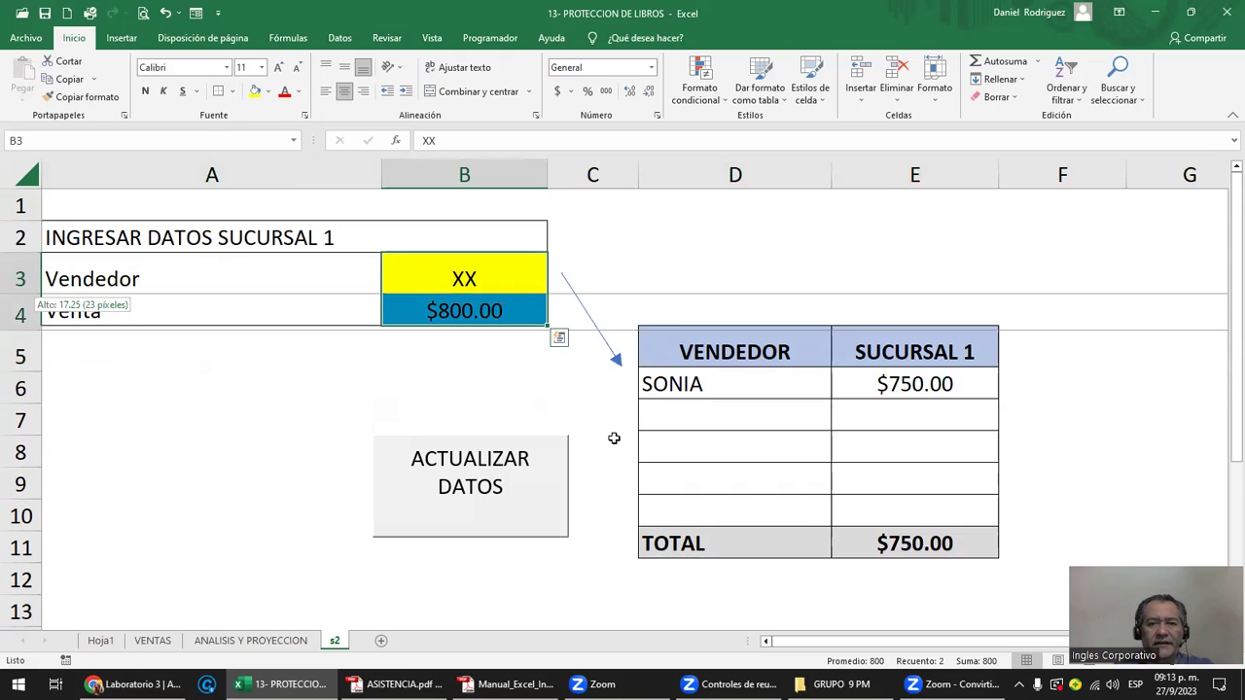
{"action": "left_click", "coordinate": [708, 381]}
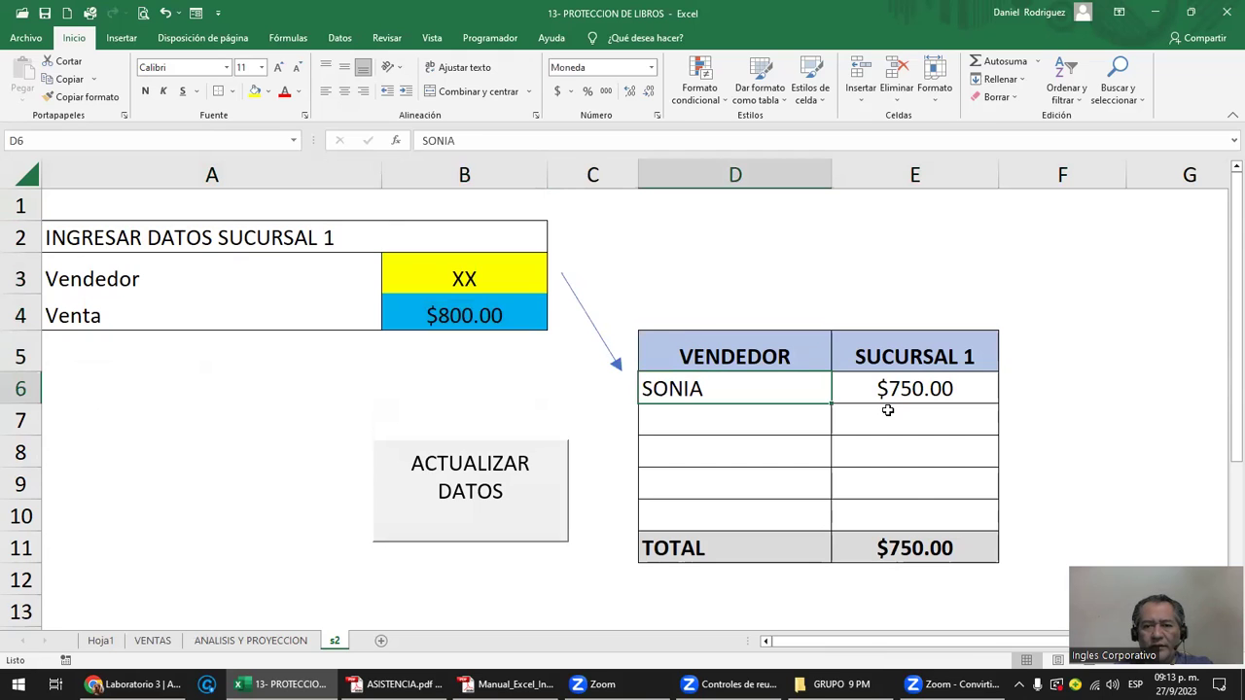
{"action": "left_click_drag", "start_coordinate": [698, 348], "coordinate": [920, 520]}
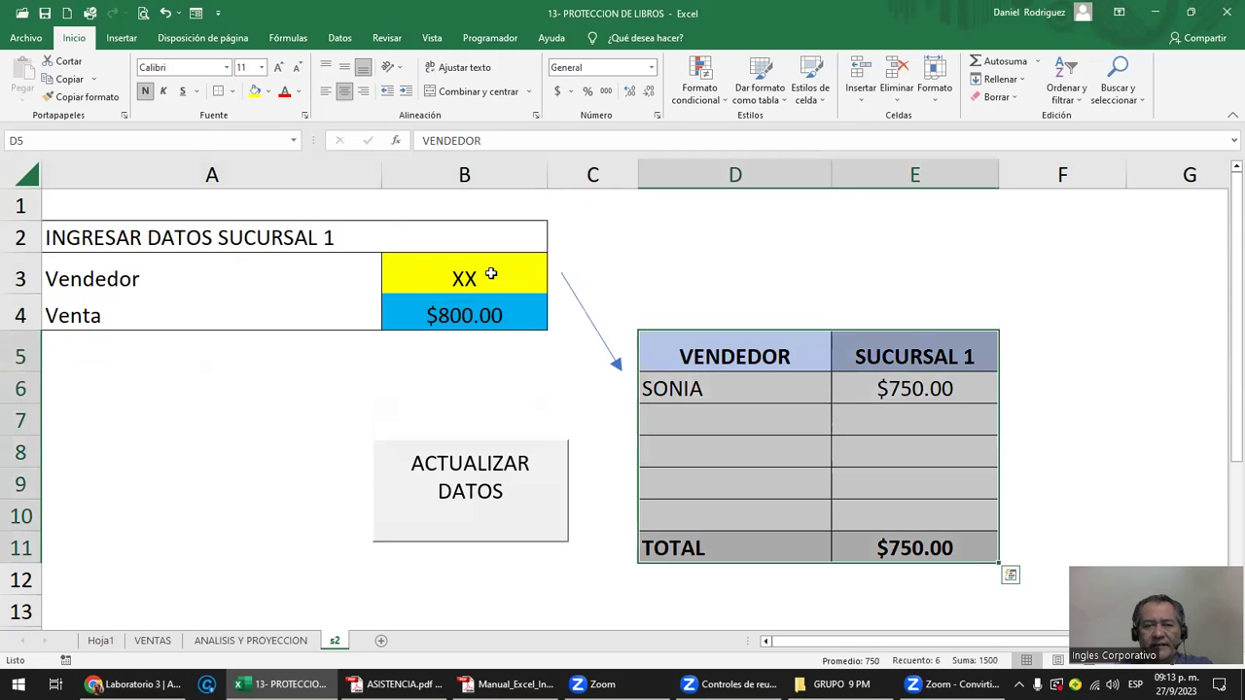
{"action": "left_click", "coordinate": [540, 274]}
{"action": "left_click", "coordinate": [763, 381]}
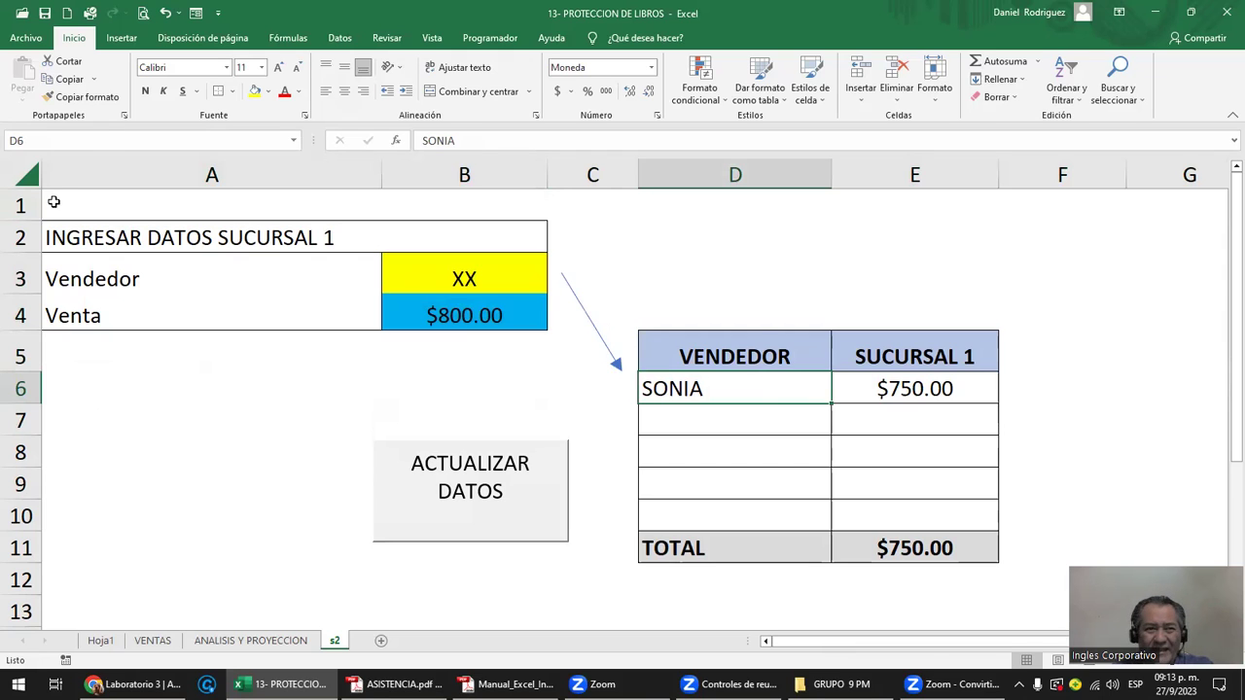
{"action": "left_click", "coordinate": [29, 176]}
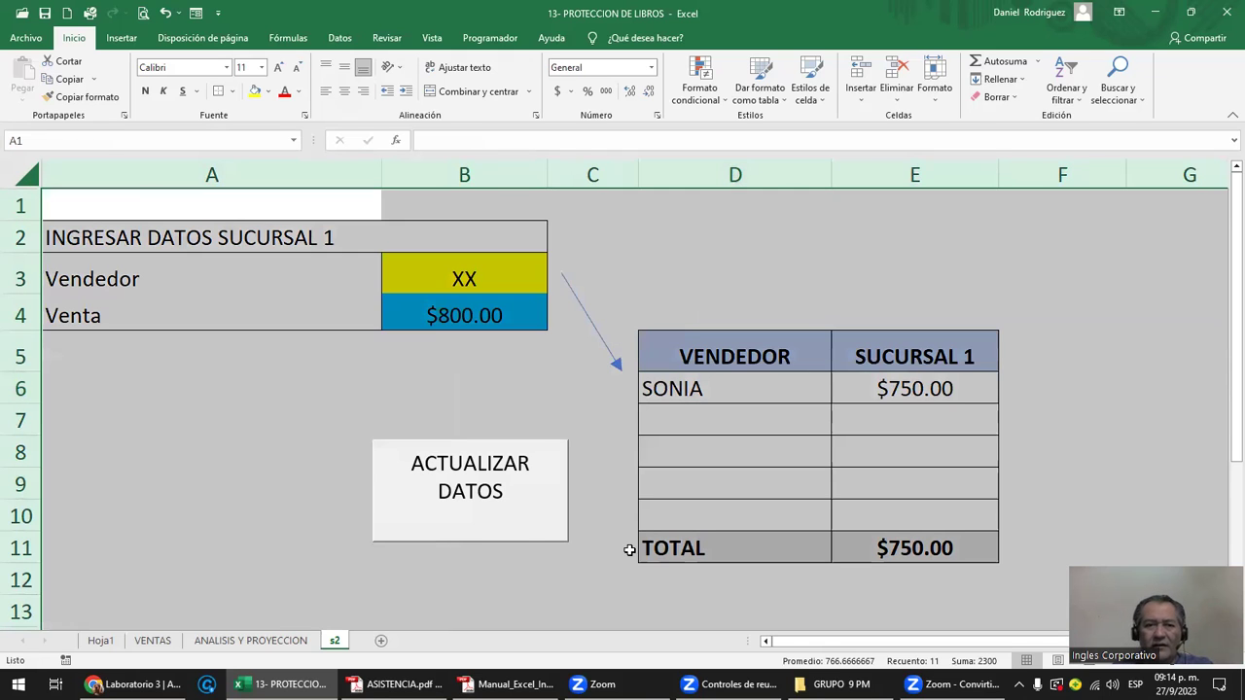
{"action": "left_click_drag", "start_coordinate": [478, 277], "coordinate": [476, 309]}
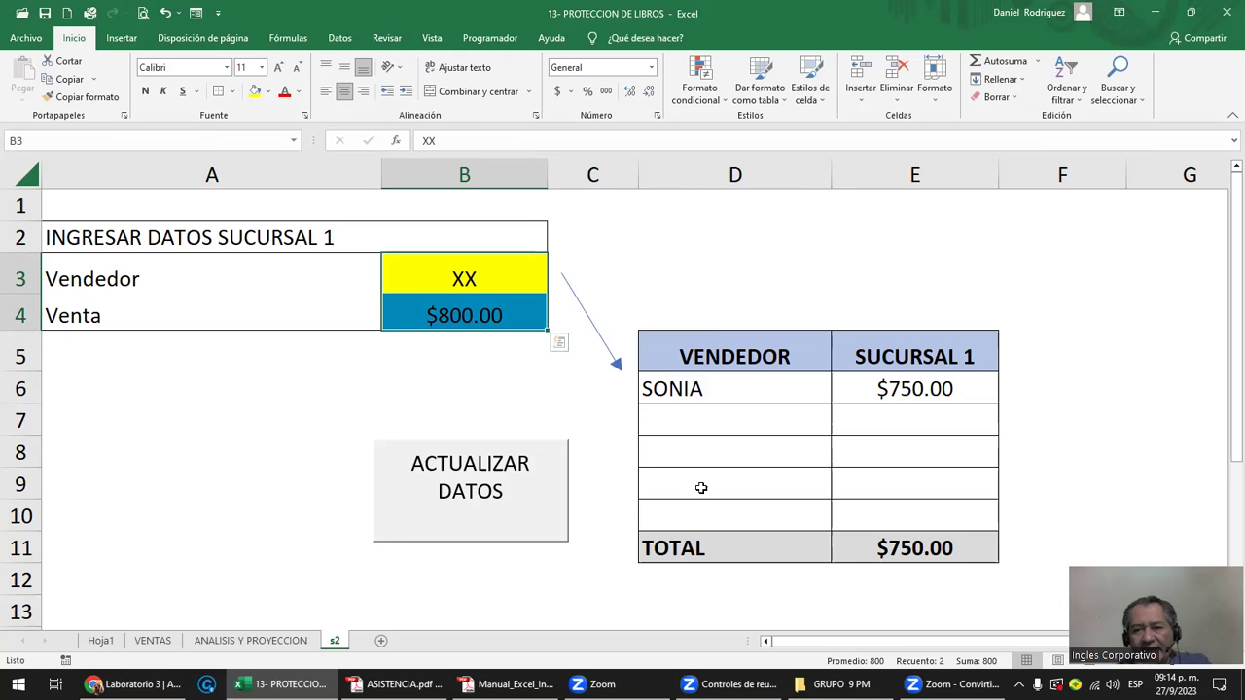
- Cancel a trial 8888 edit in E6 and reselect input cells B3:B4 showing XX and $800.00
{"action": "left_click", "coordinate": [892, 389]}
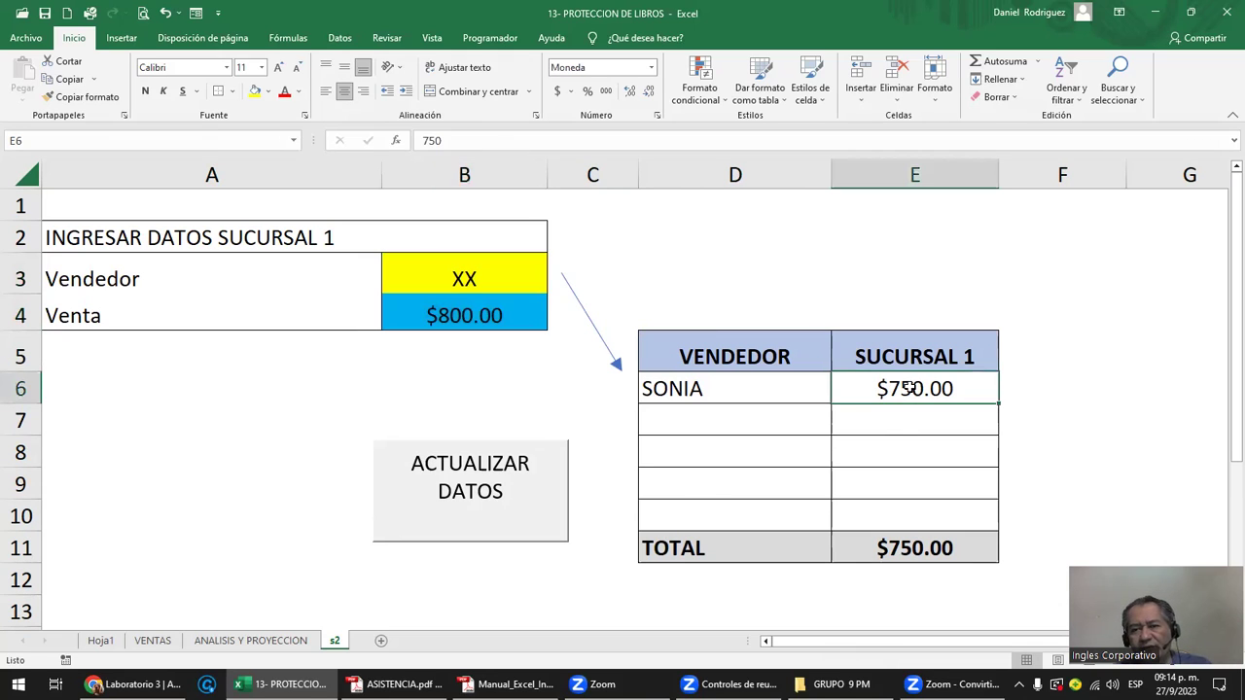
{"action": "type", "text": "888"}
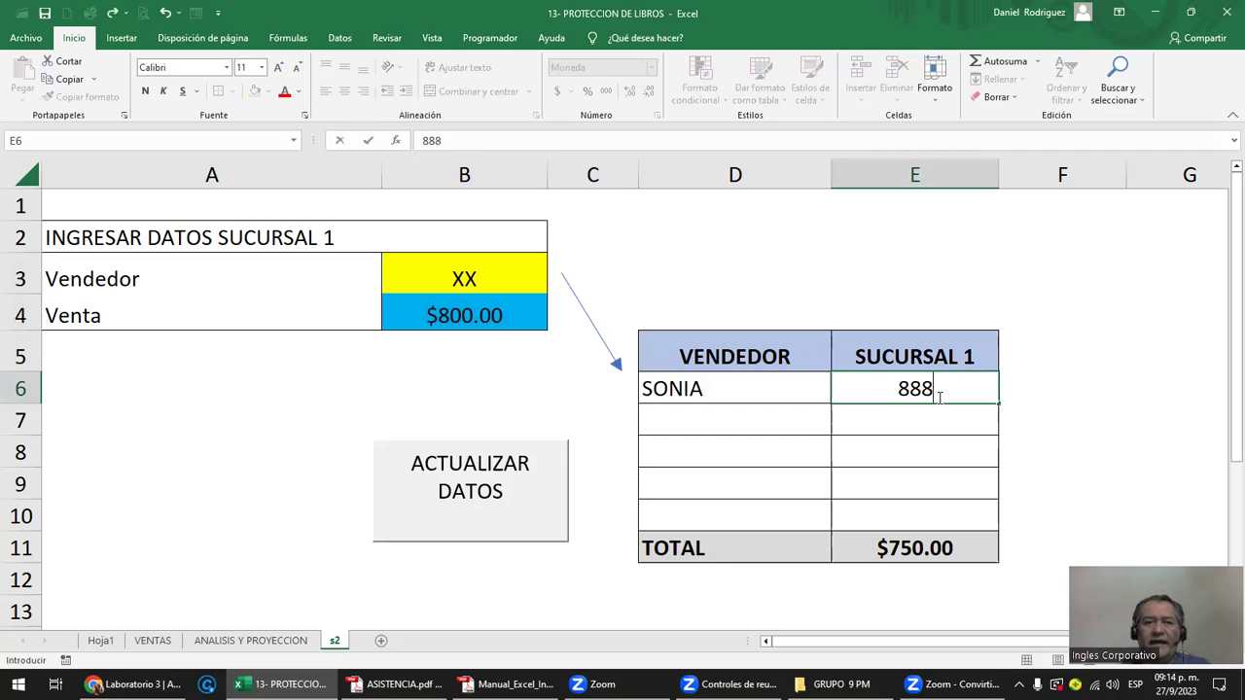
{"action": "type", "text": "8"}
{"action": "key", "text": "Escape"}
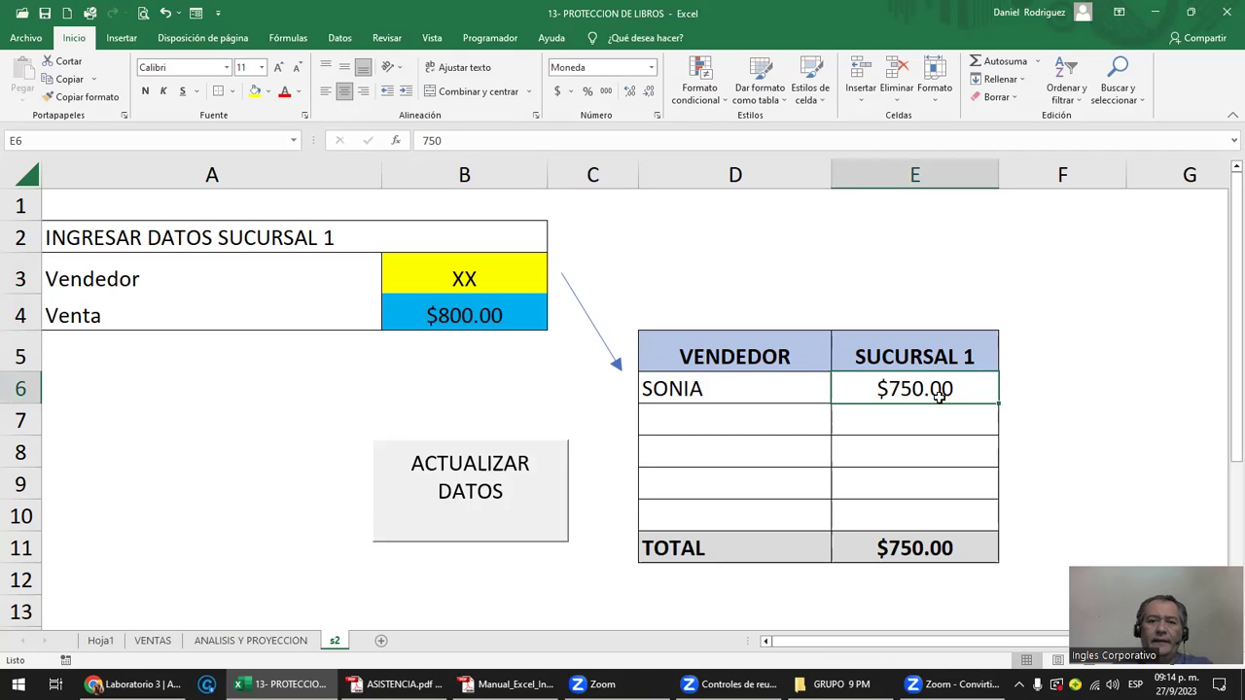
{"action": "left_click", "coordinate": [695, 279]}
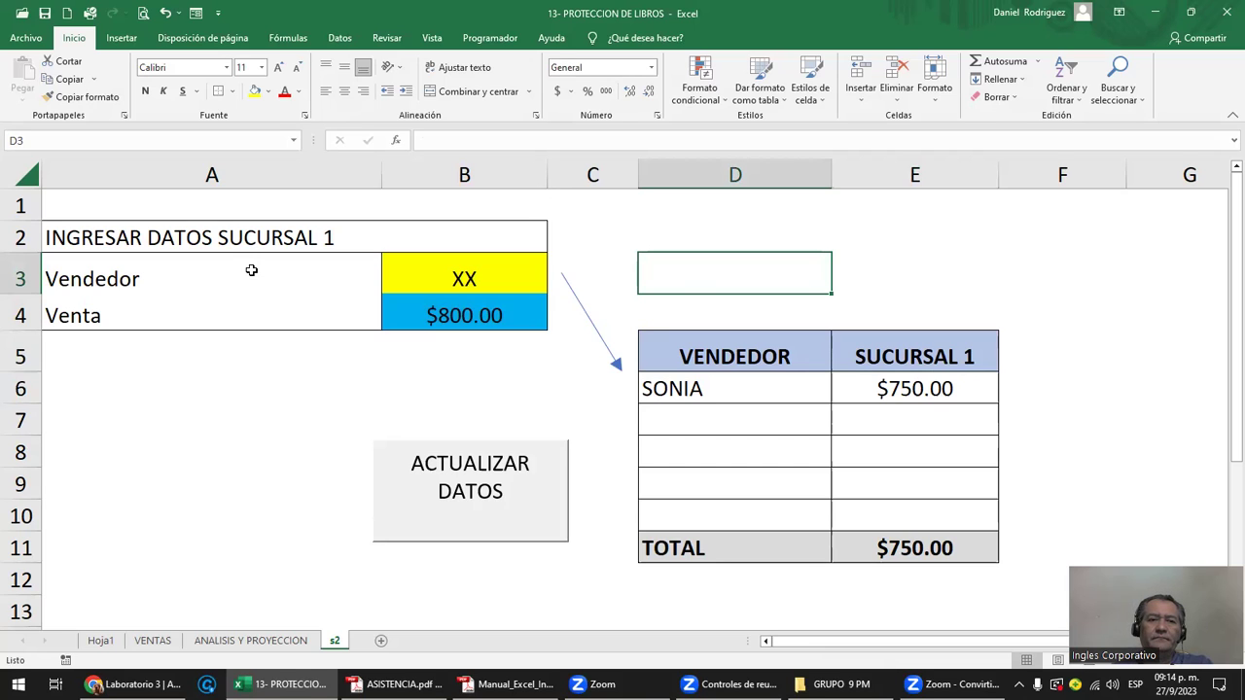
{"action": "left_click", "coordinate": [23, 178]}
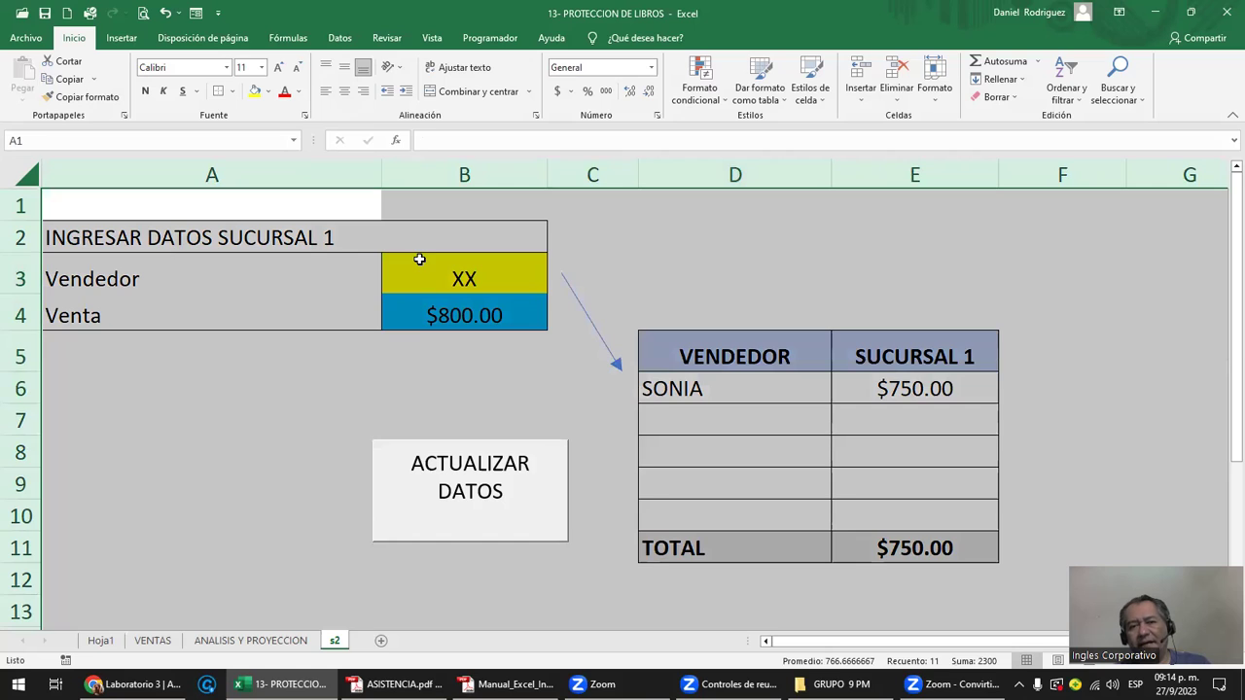
{"action": "left_click_drag", "start_coordinate": [481, 284], "coordinate": [486, 316]}
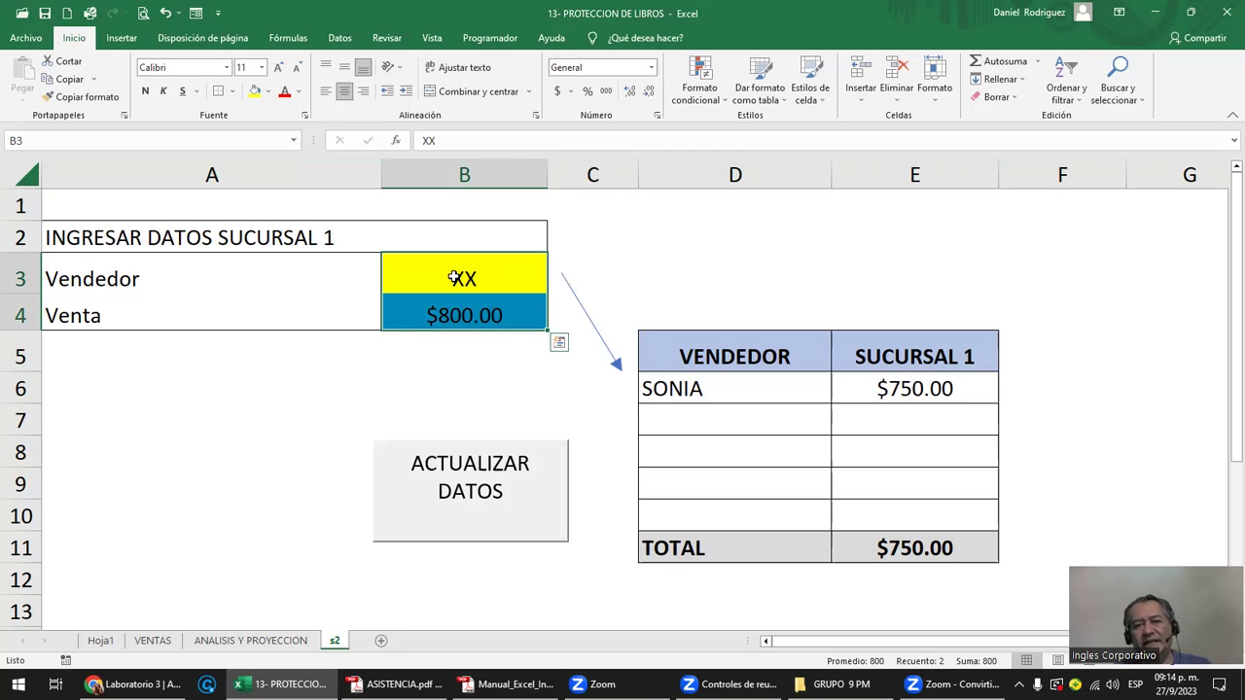
- Replace XX in B3 with the seller's name, then select input cells B3:B4
{"action": "double_click", "coordinate": [454, 279]}
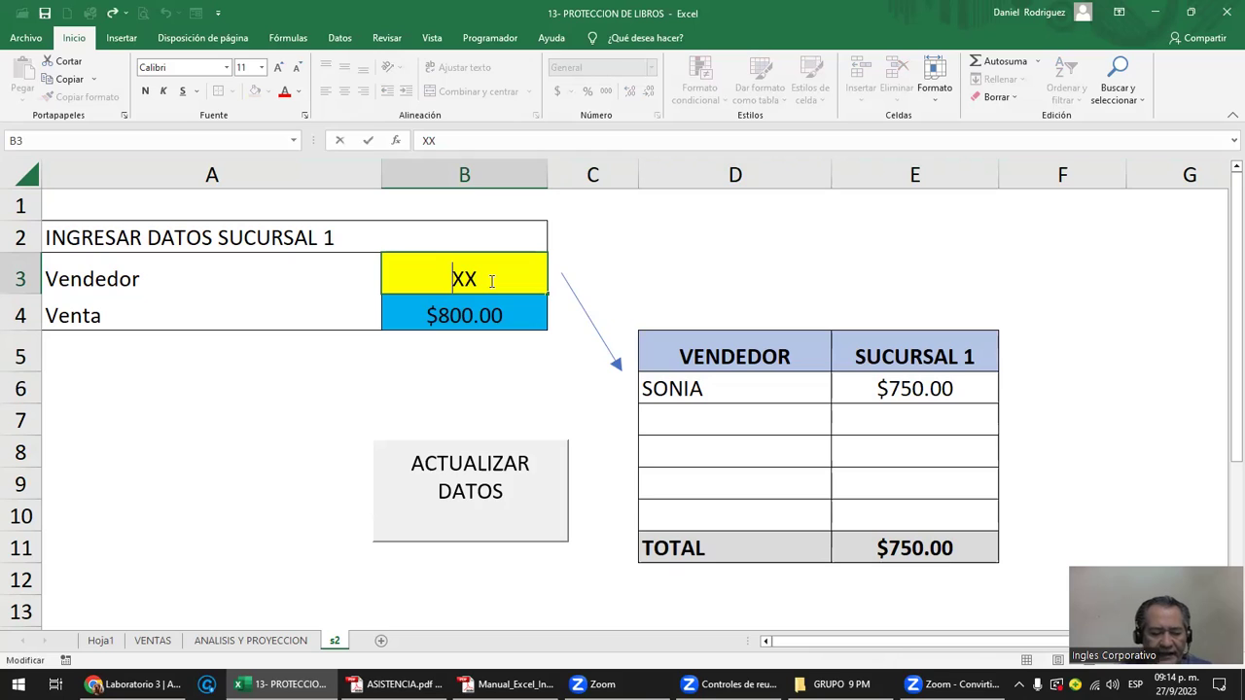
{"action": "type", "text": "DAVI"}
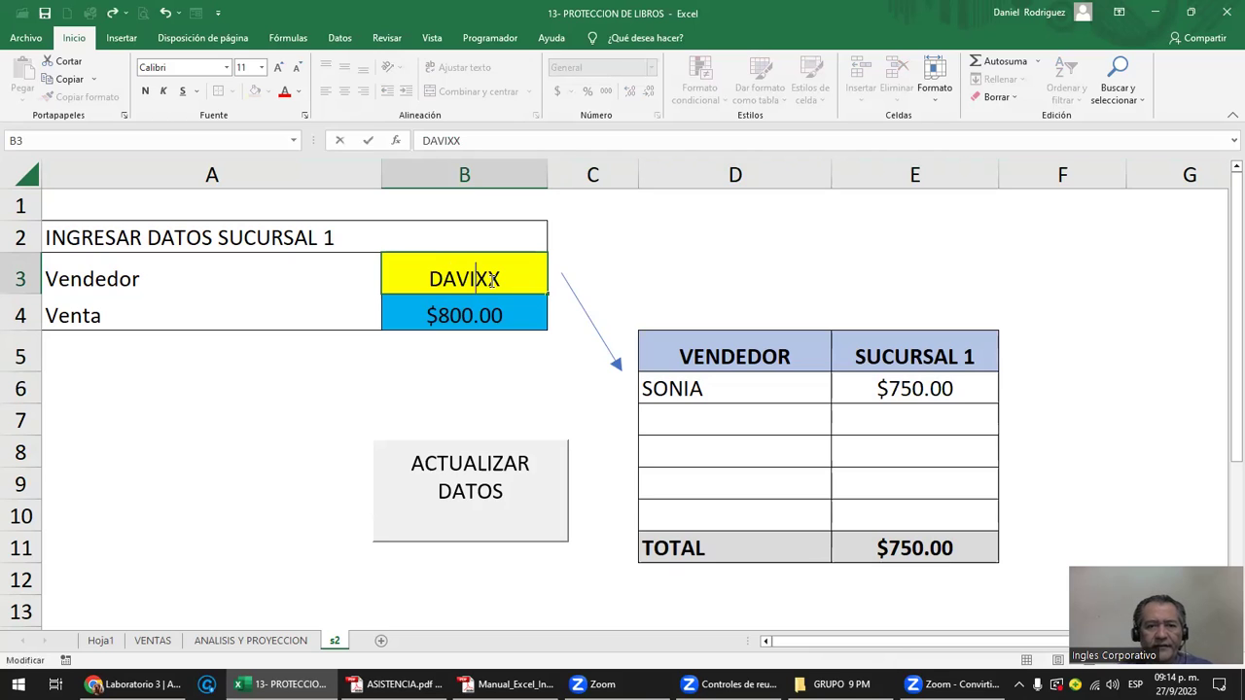
{"action": "type", "text": "D"}
{"action": "key", "text": "Delete"}
{"action": "key", "text": "Delete"}
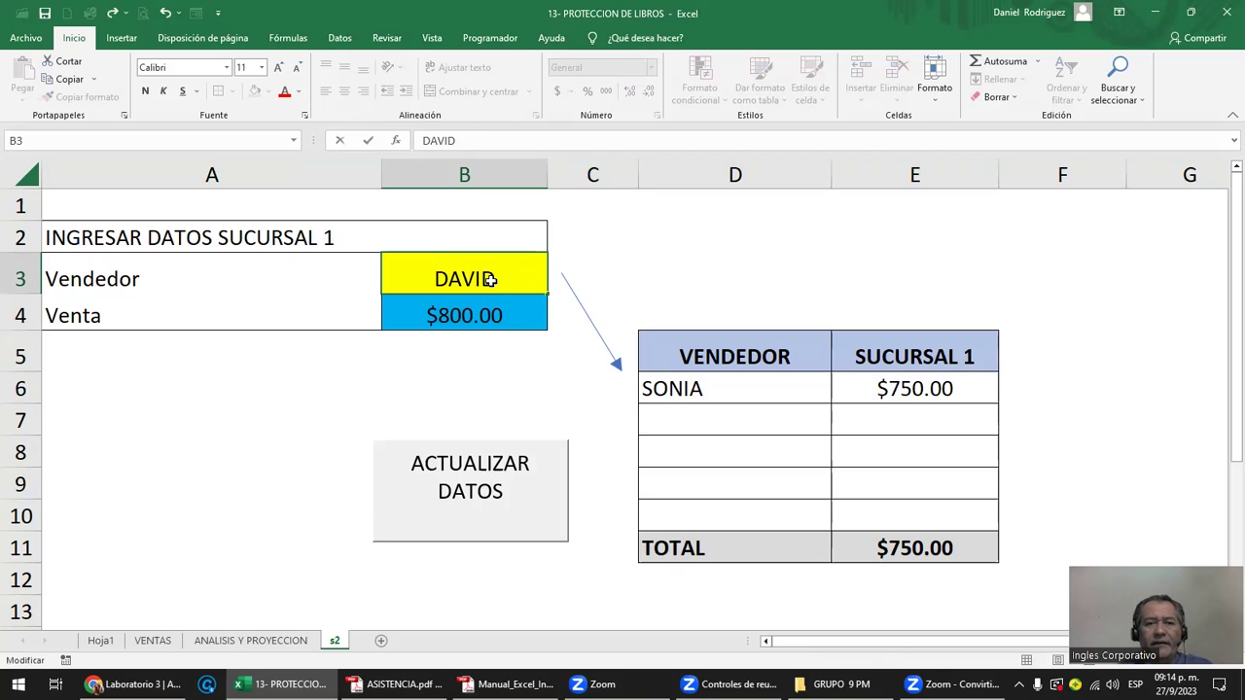
{"action": "key", "text": "Return"}
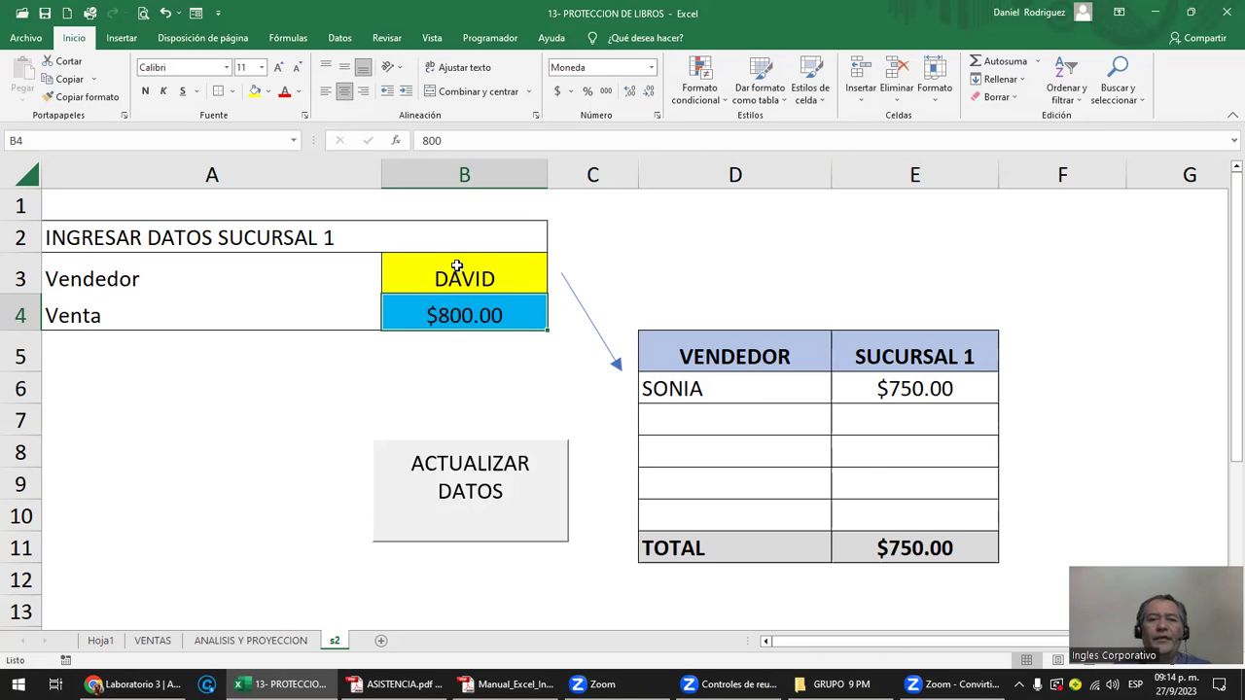
{"action": "left_click_drag", "start_coordinate": [456, 265], "coordinate": [456, 302]}
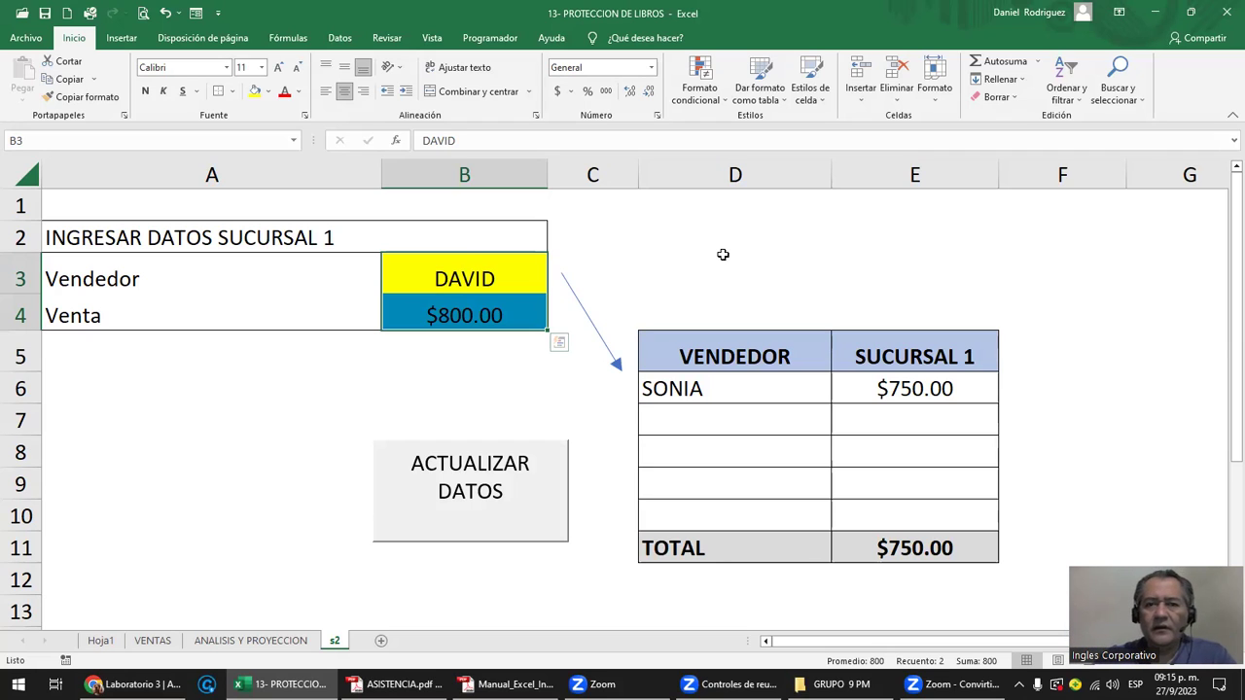
- Deselect the input cells and show the Revisar ribbon's protection commands
{"action": "key", "text": "Right"}
{"action": "key", "text": "Right"}
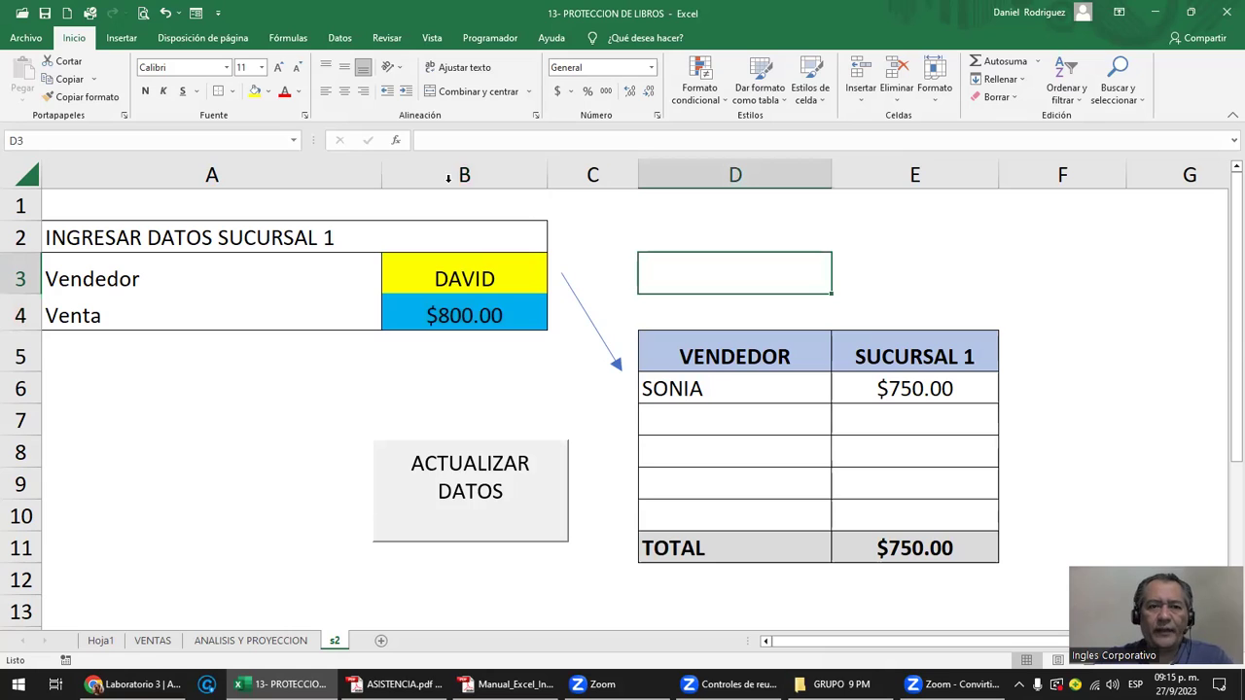
{"action": "left_click", "coordinate": [387, 38]}
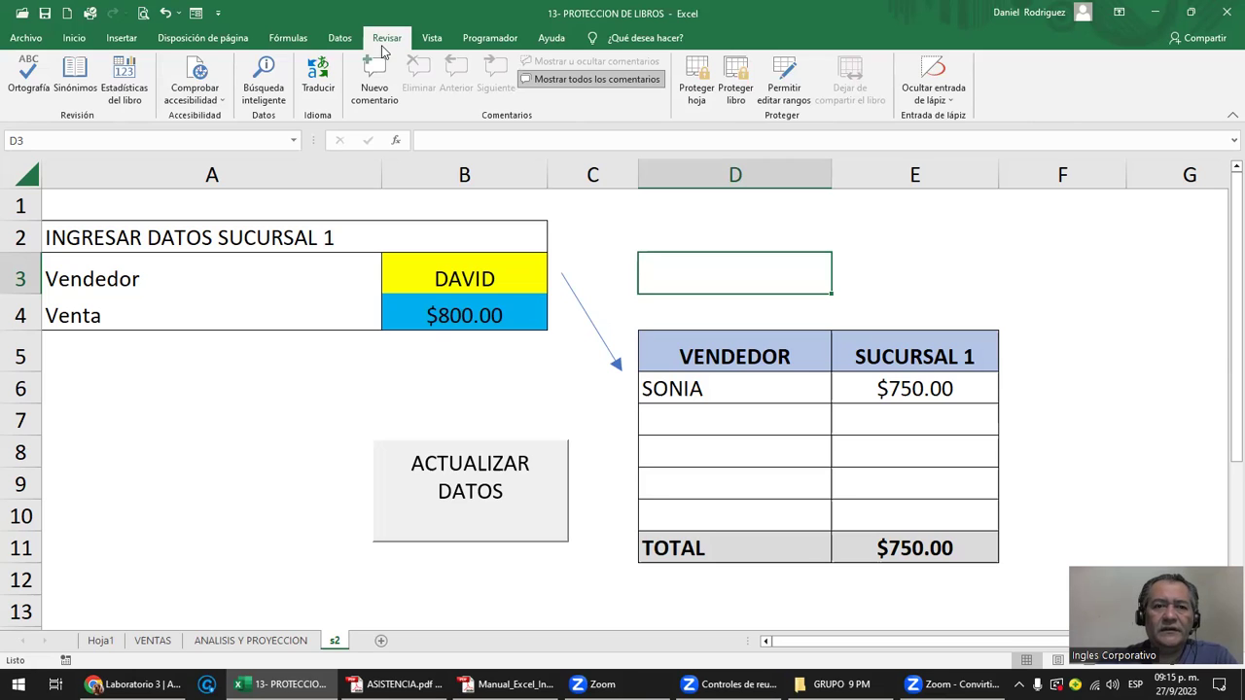
{"action": "left_click", "coordinate": [600, 78]}
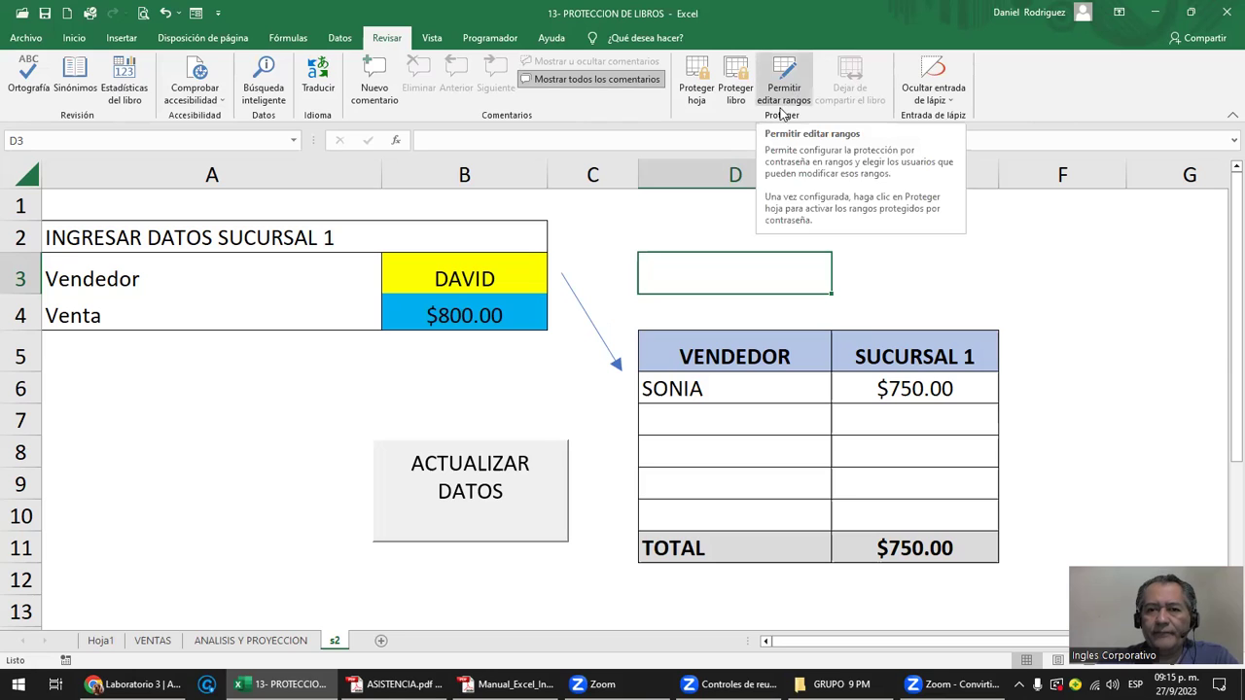
- Open the Proteger hoja dialog for sheet s2
{"action": "left_click", "coordinate": [782, 105]}
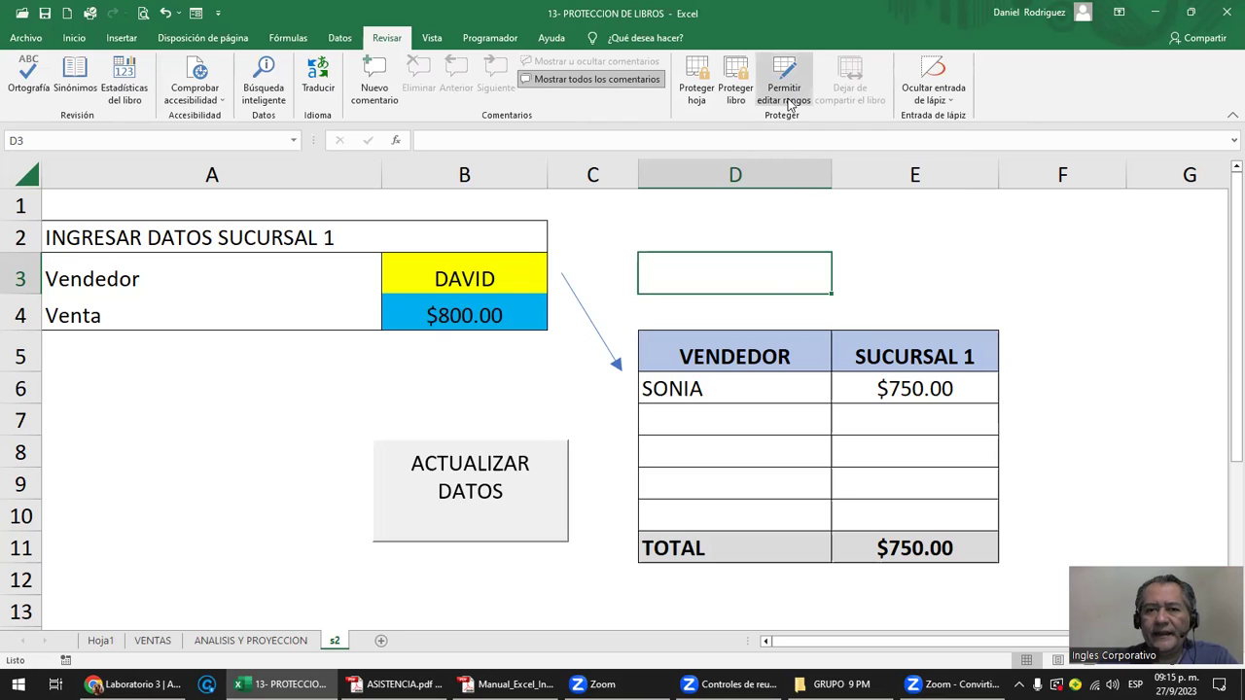
{"action": "left_click", "coordinate": [692, 90]}
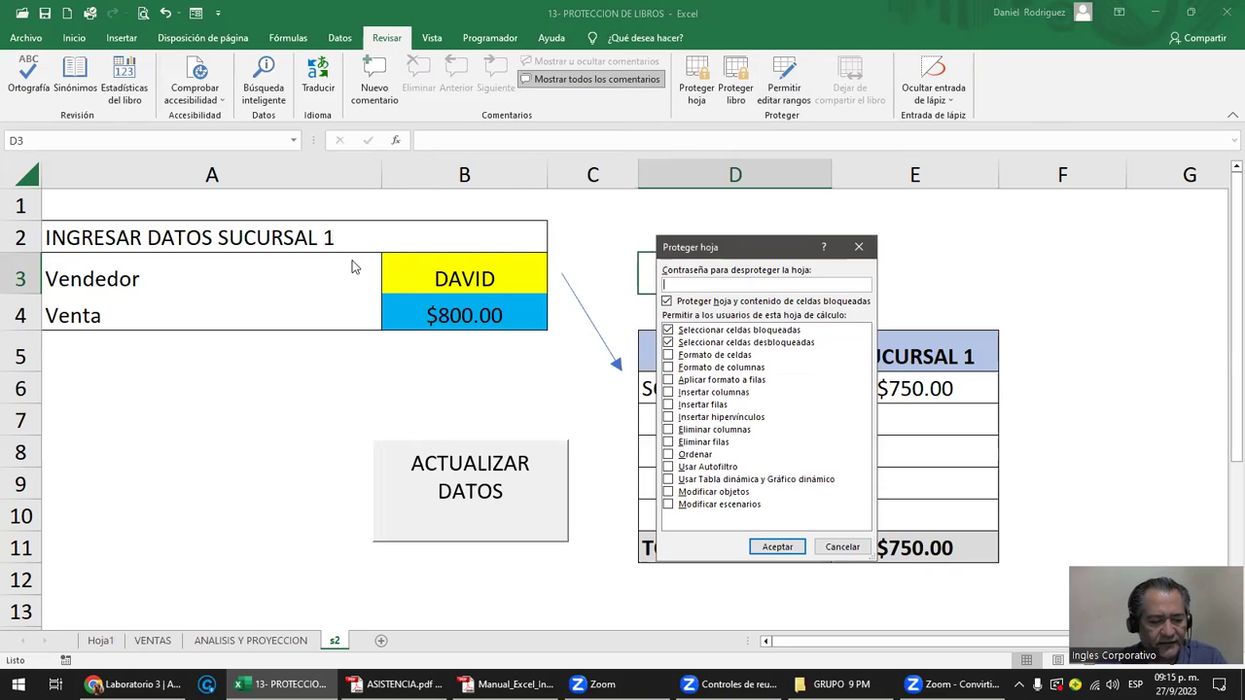
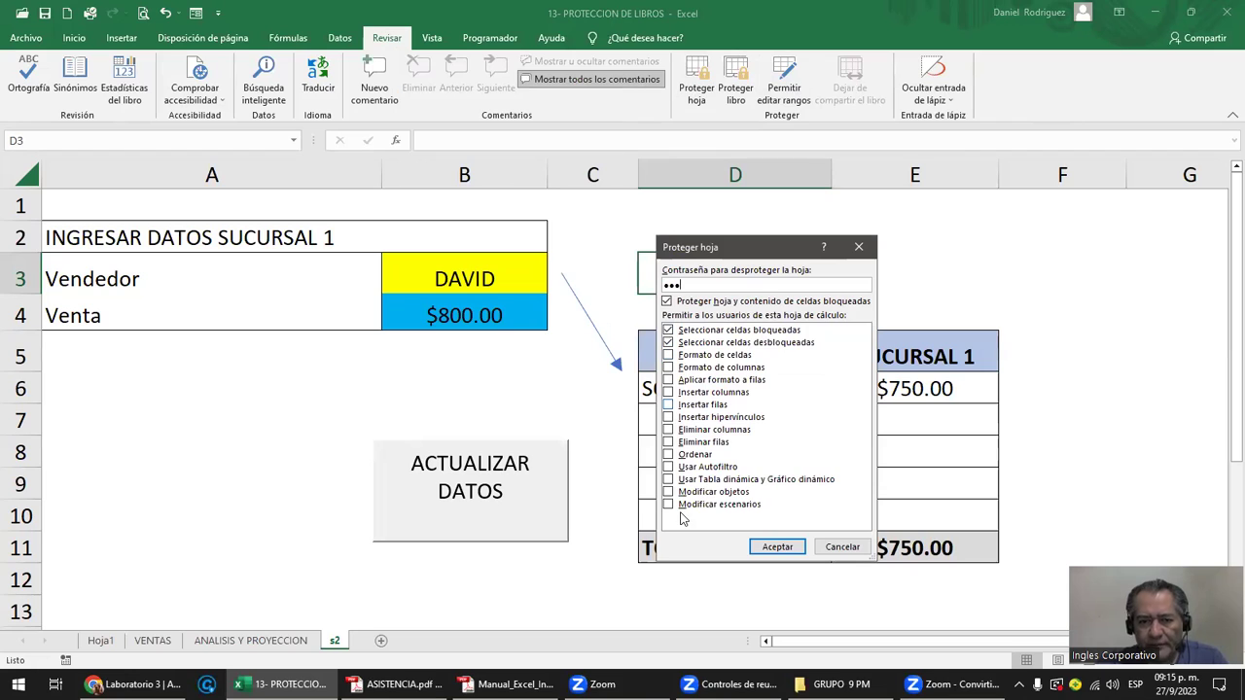
- Protect sheet s2 with a confirmed sheet password, then select cell B5
{"action": "left_click", "coordinate": [776, 547]}
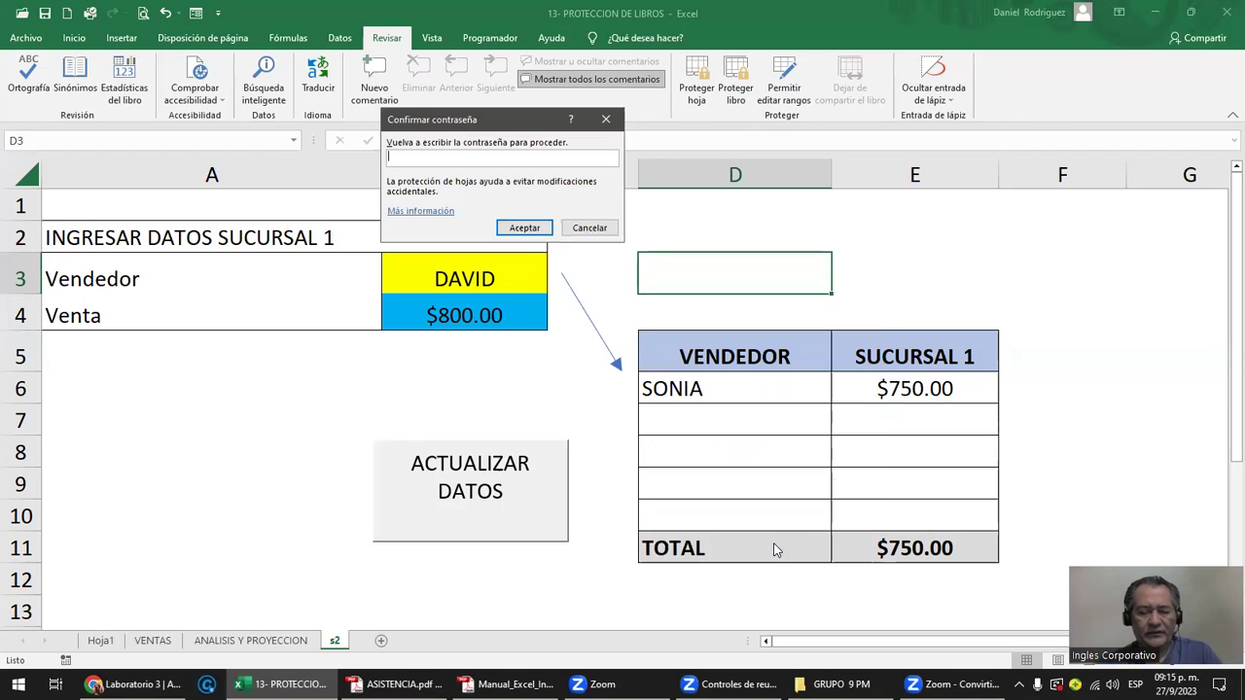
{"action": "type", "text": "1"}
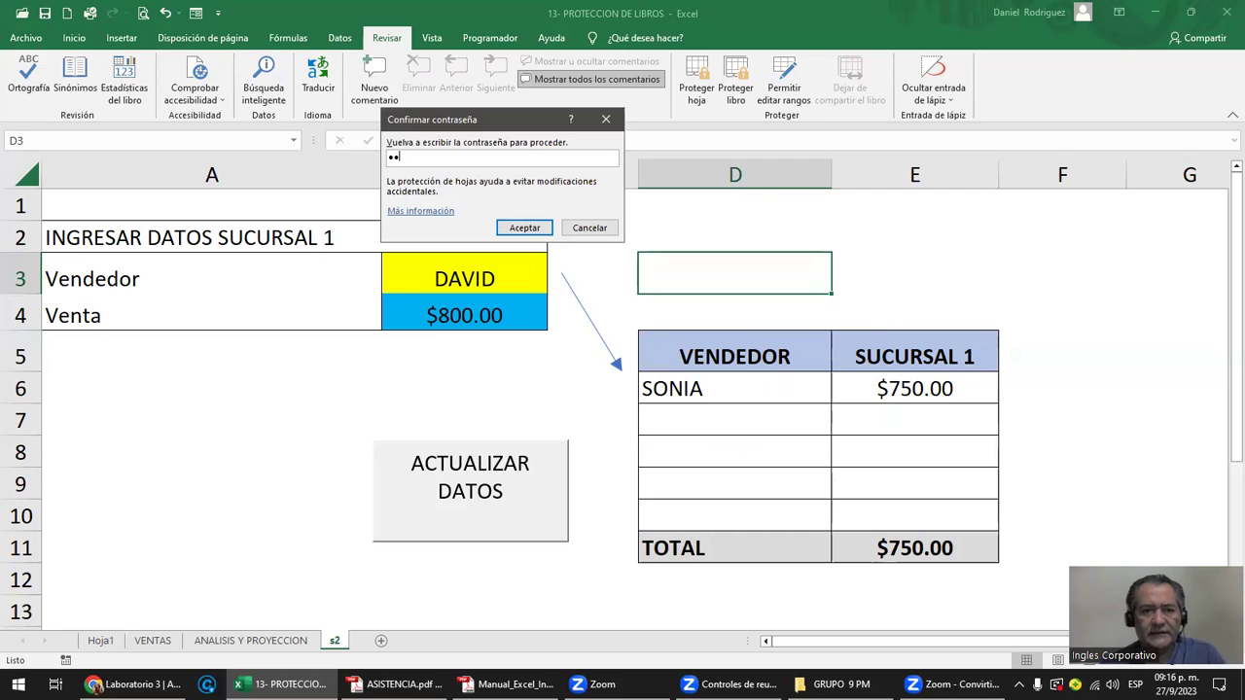
{"action": "key", "text": "Return"}
{"action": "left_click", "coordinate": [463, 356]}
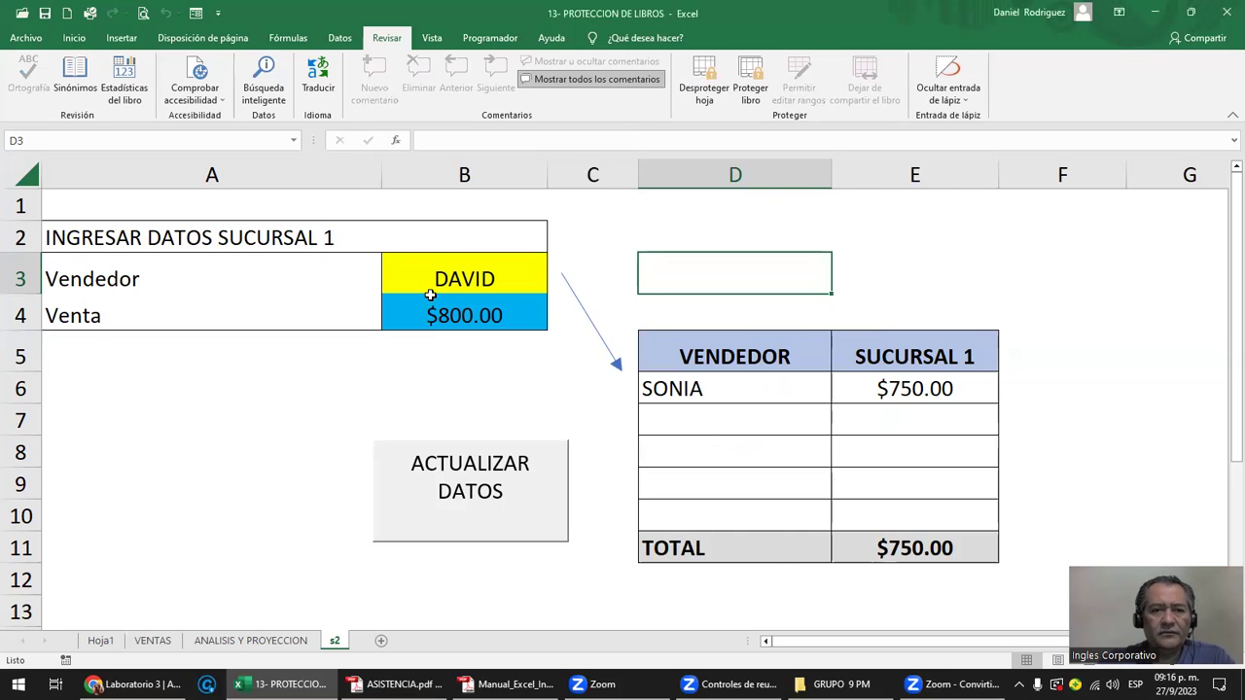
{"action": "double_click", "coordinate": [497, 281]}
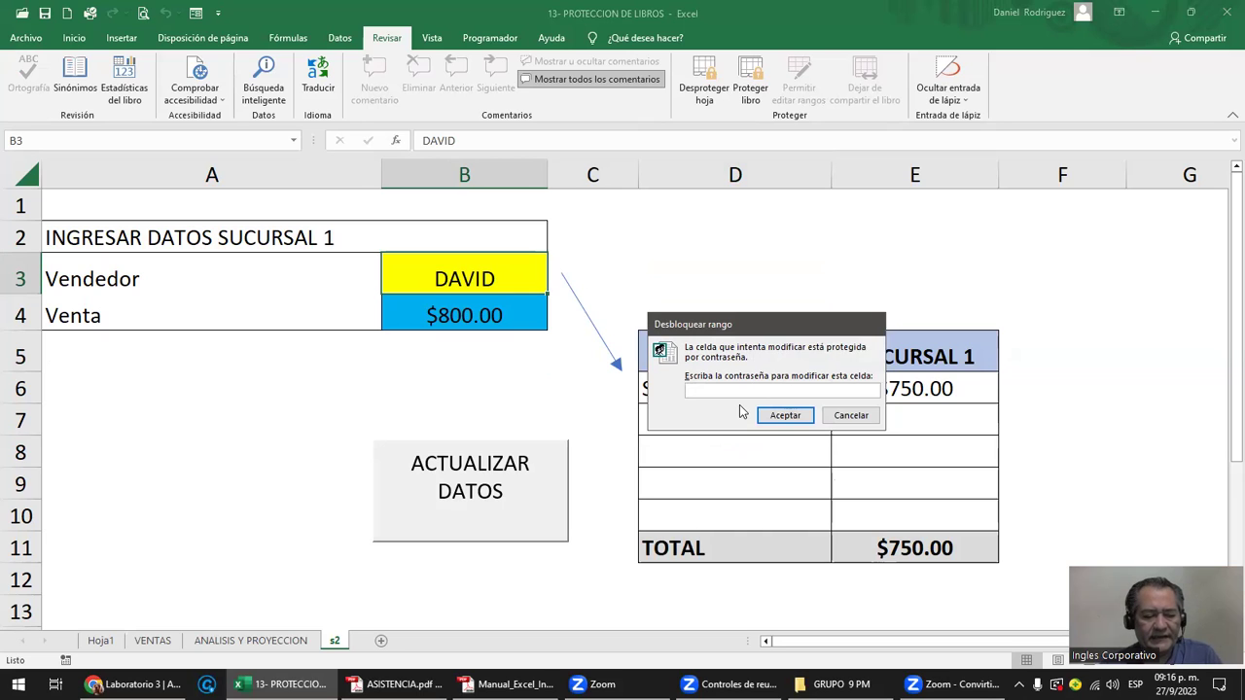
{"action": "key", "text": "Return"}
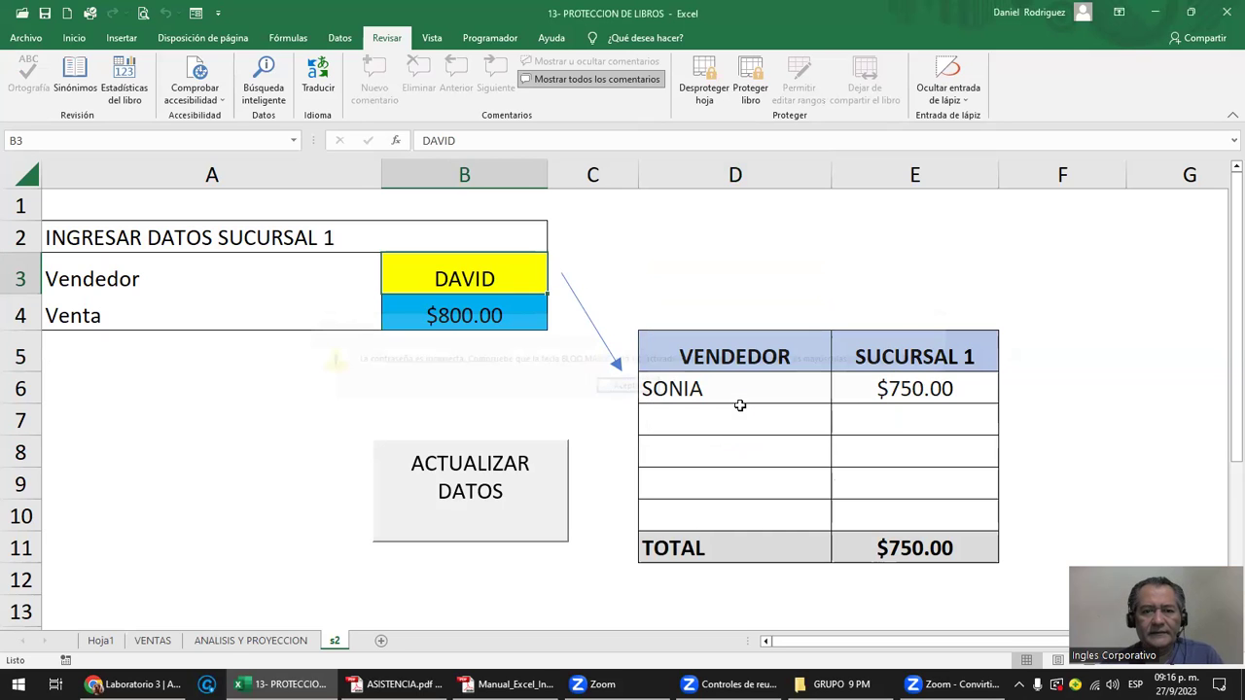
{"action": "key", "text": "Return"}
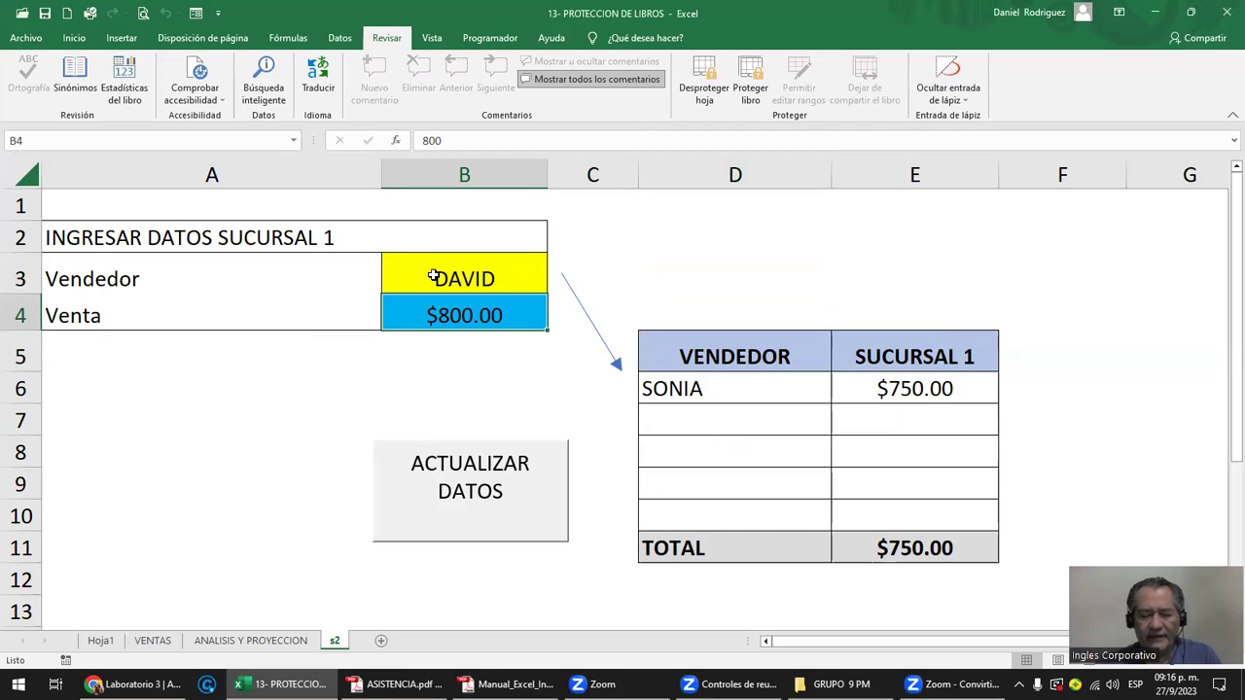
{"action": "left_click", "coordinate": [434, 276]}
{"action": "double_click", "coordinate": [435, 278]}
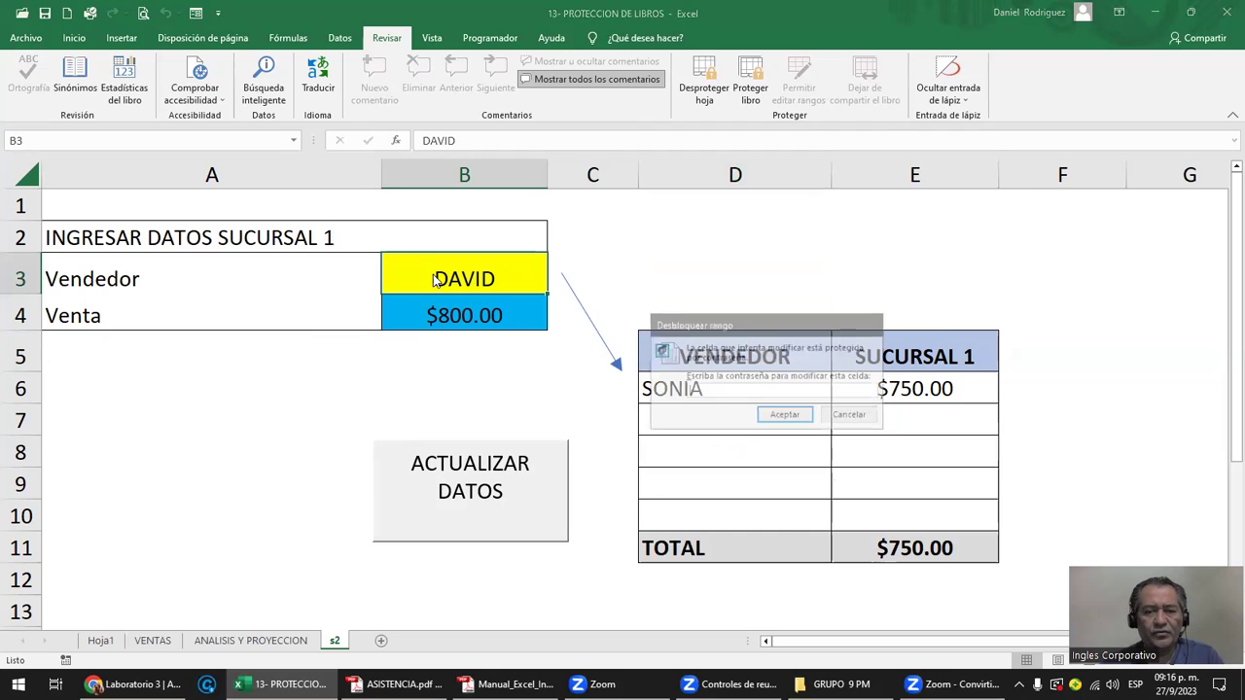
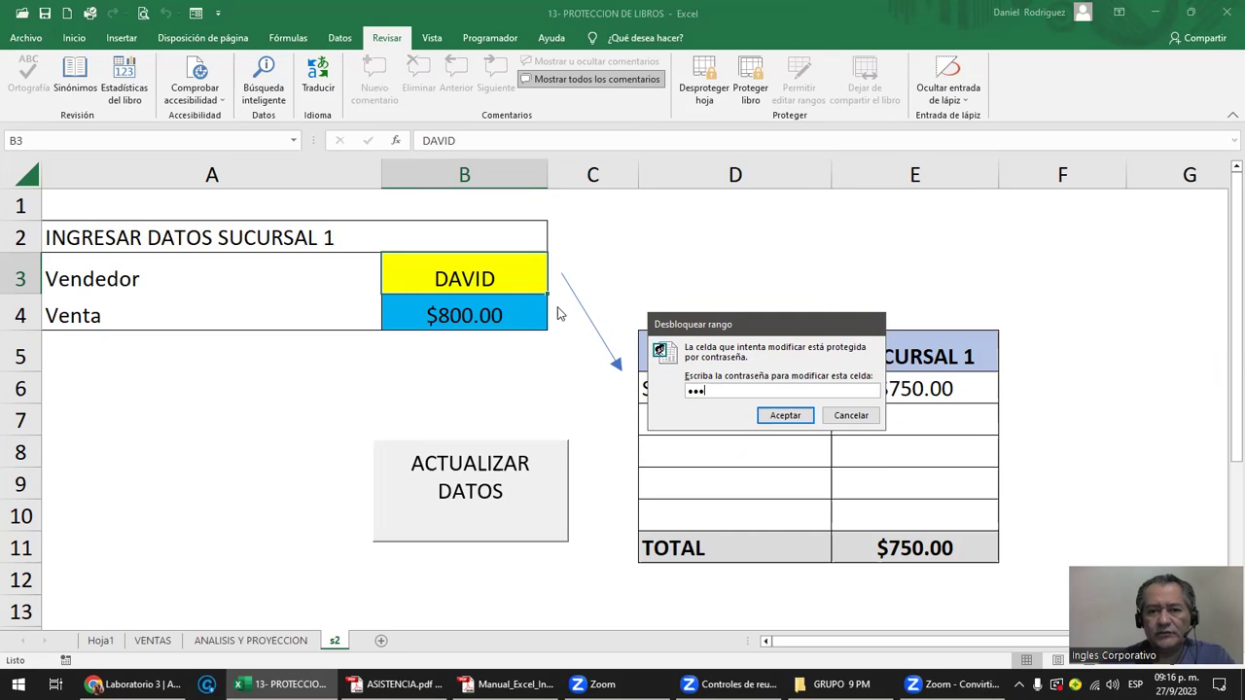
{"action": "key", "text": "Return"}
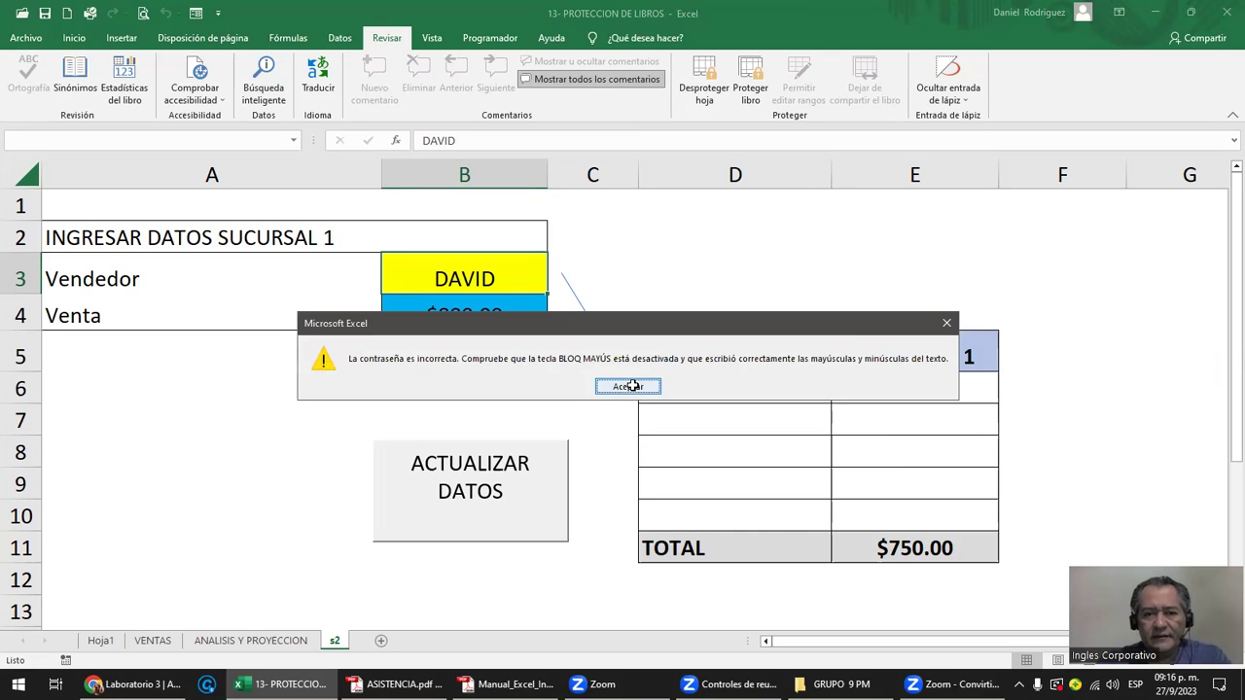
{"action": "left_click", "coordinate": [630, 386]}
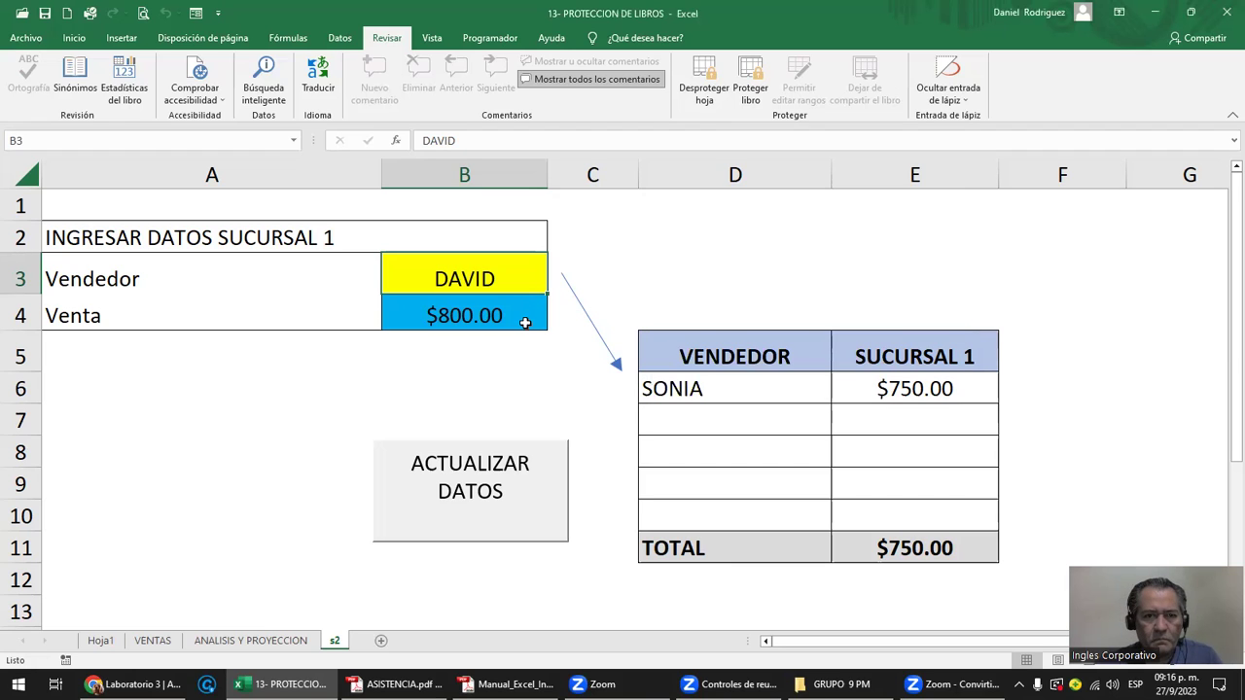
{"action": "double_click", "coordinate": [483, 281]}
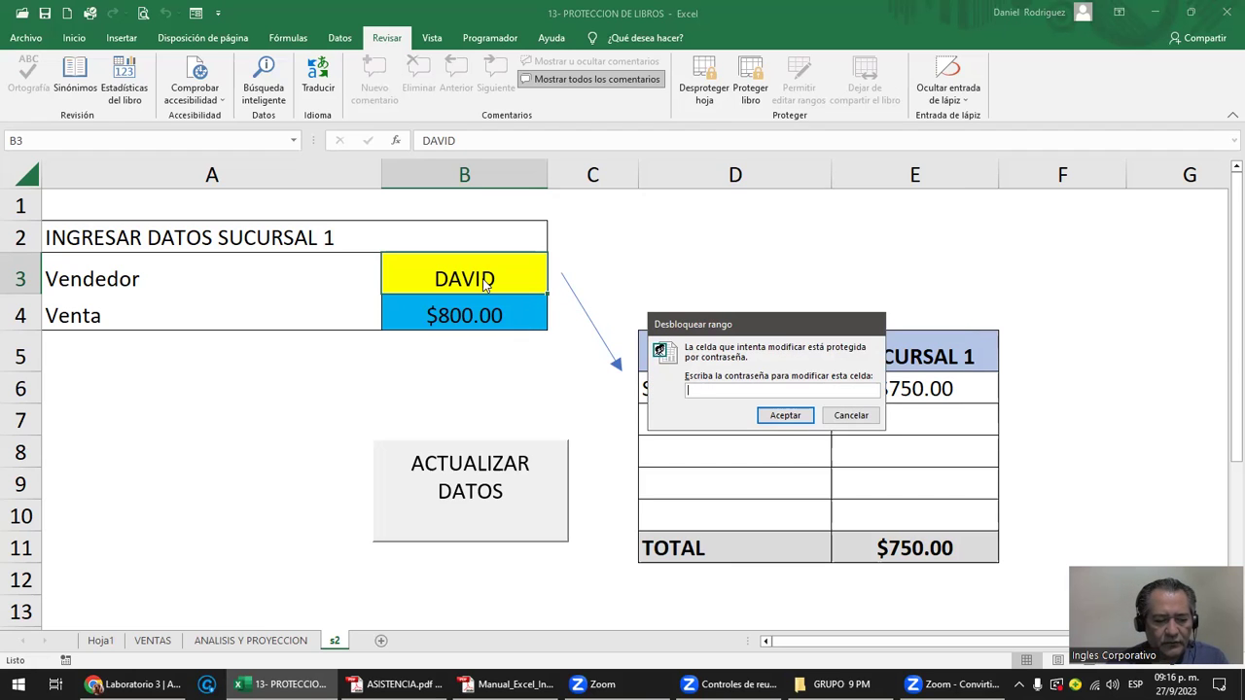
{"action": "type", "text": "1"}
{"action": "key", "text": "Return"}
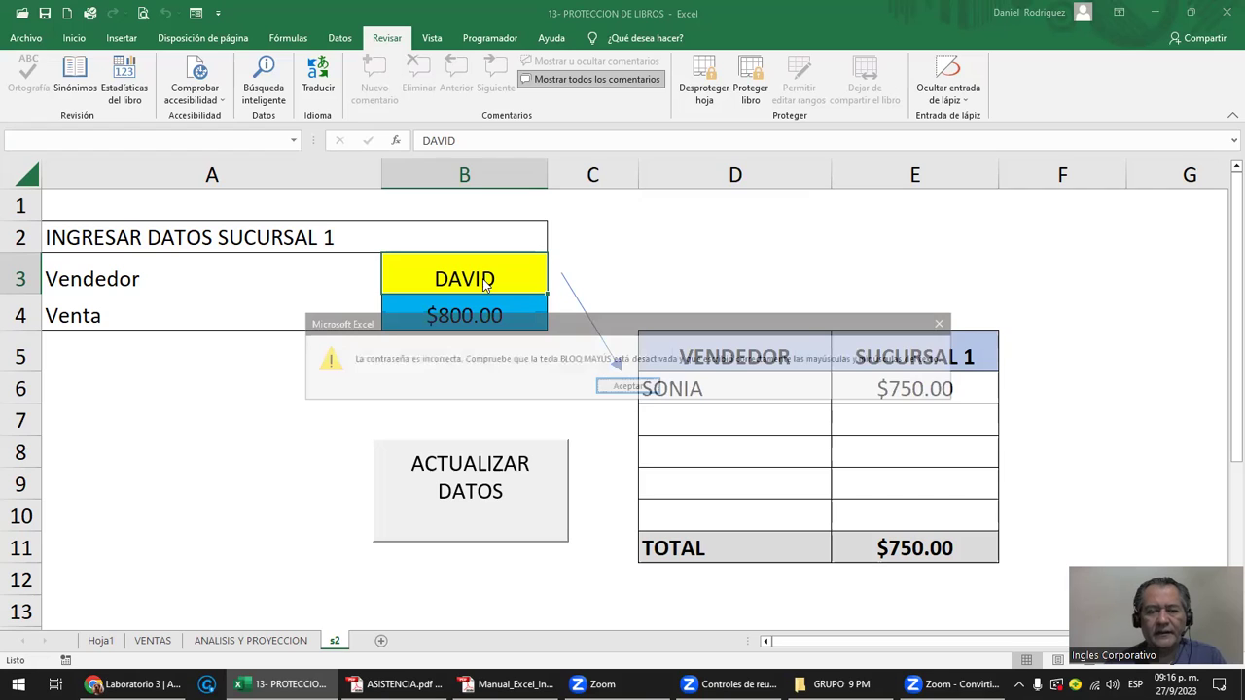
{"action": "key", "text": "Return"}
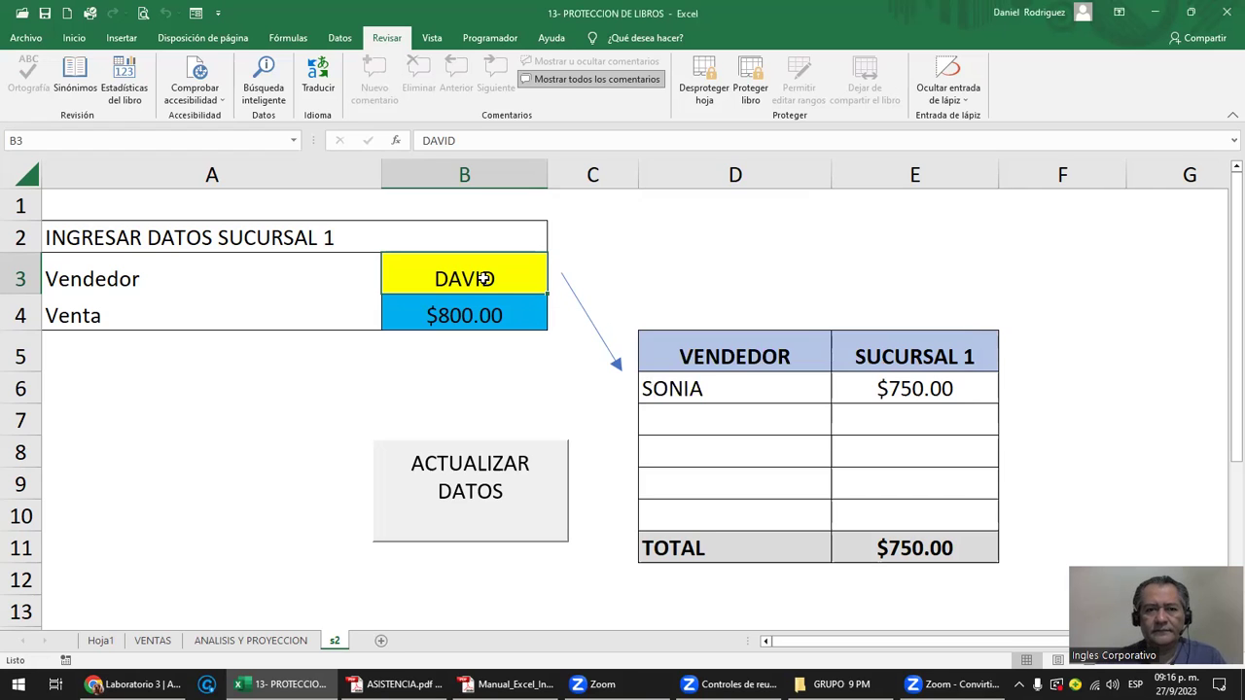
- Unprotect sheet s2 by entering its sheet password
{"action": "left_click", "coordinate": [710, 98]}
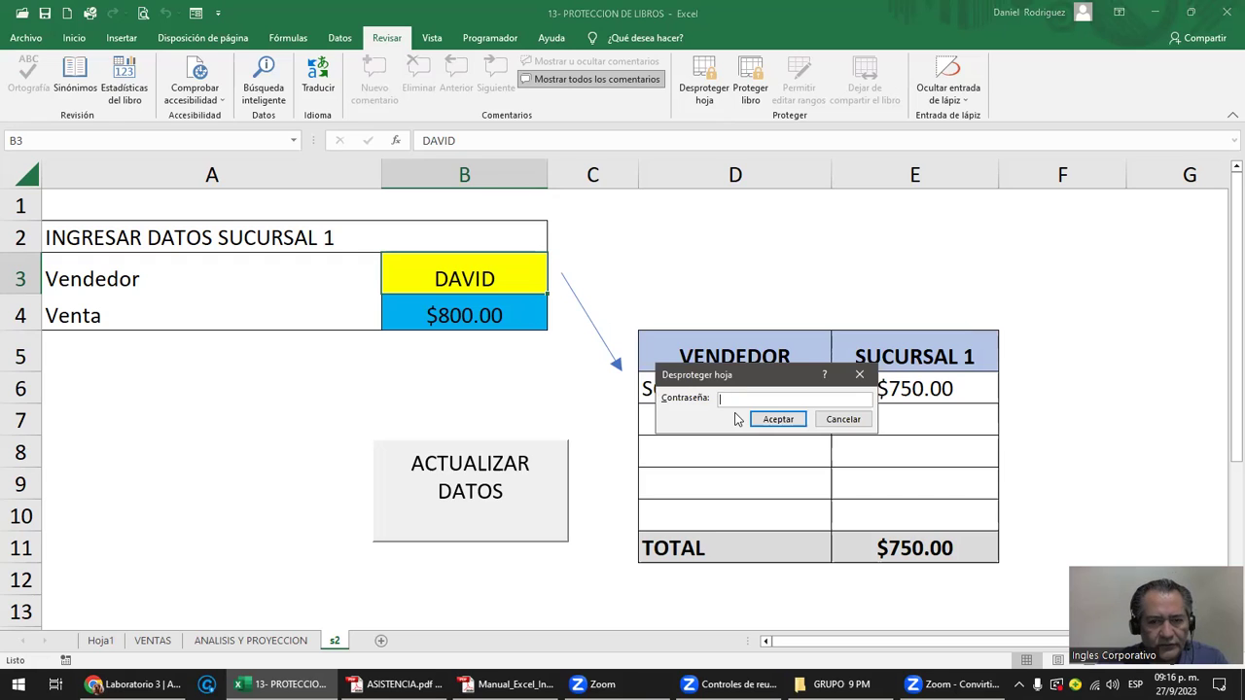
{"action": "type", "text": "12"}
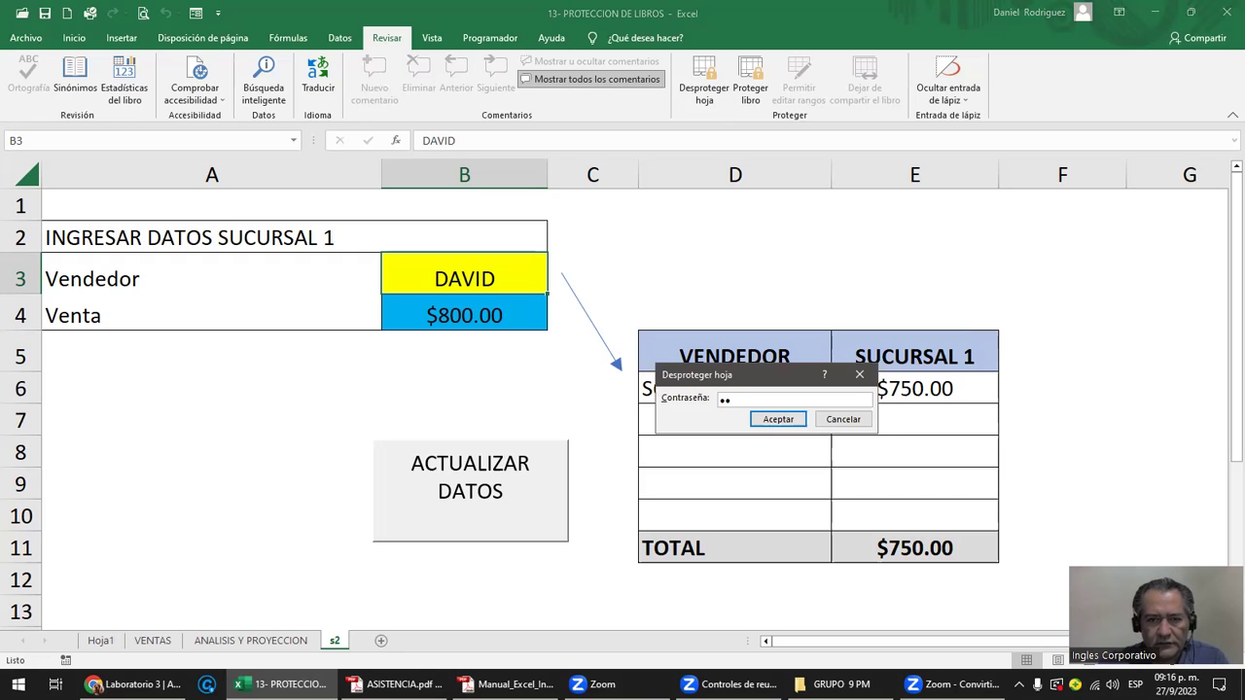
{"action": "key", "text": "BackSpace"}
{"action": "key", "text": "BackSpace"}
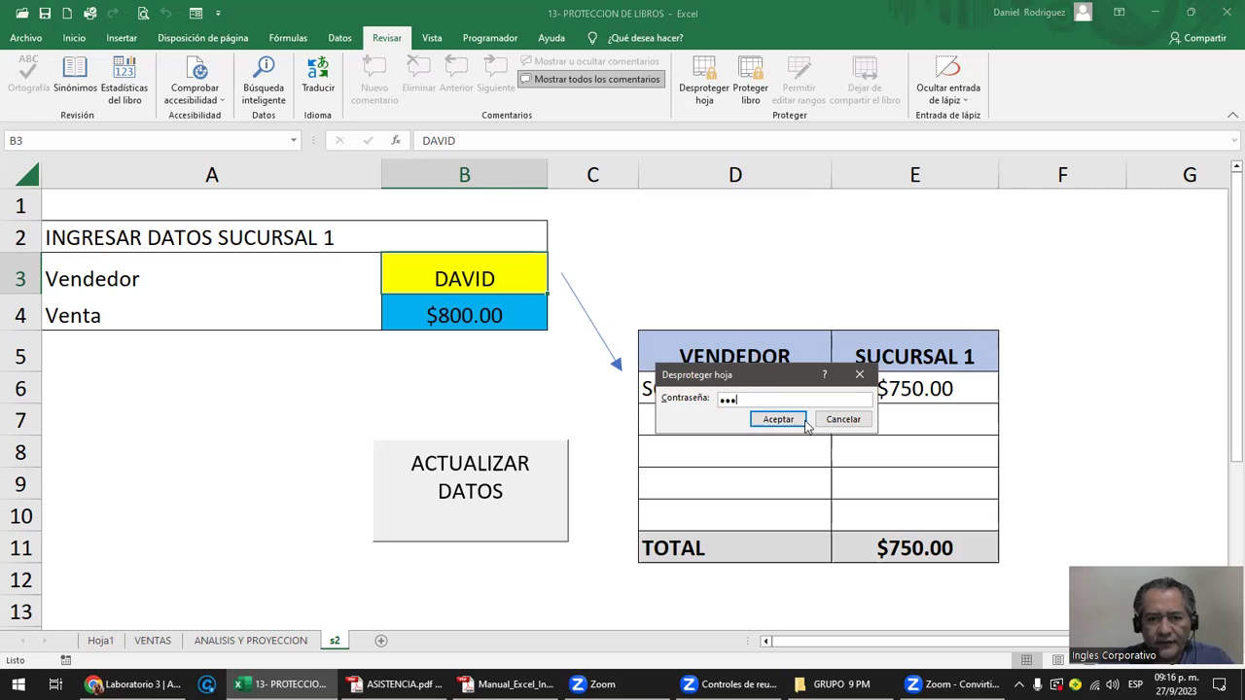
{"action": "left_click", "coordinate": [778, 419]}
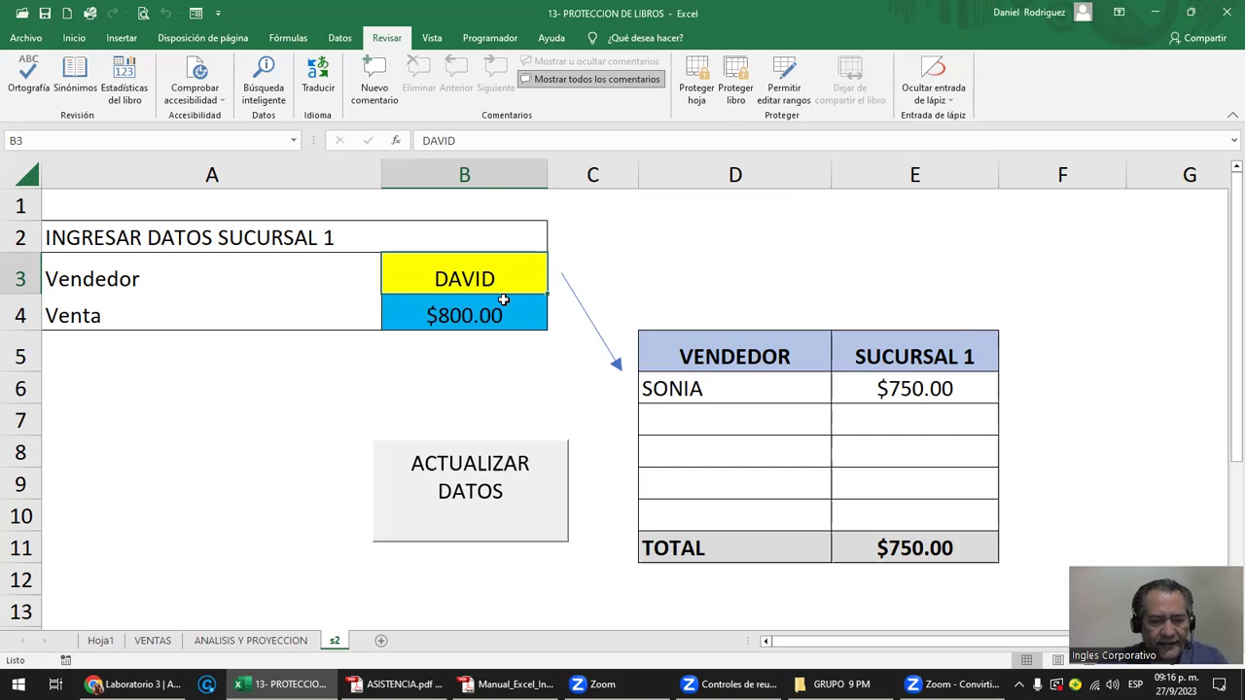
- Enter xxxxx as the seller in B3 and link D6 to it with =B3
{"action": "type", "text": "xxxxx"}
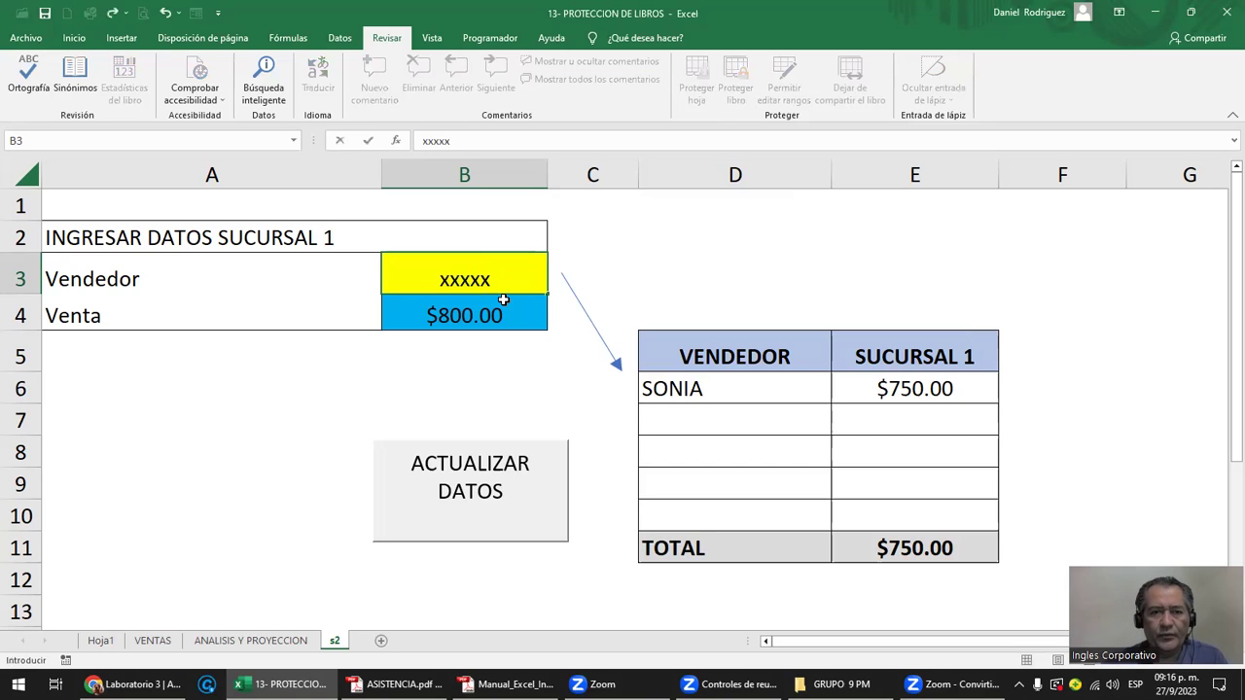
{"action": "key", "text": "Return"}
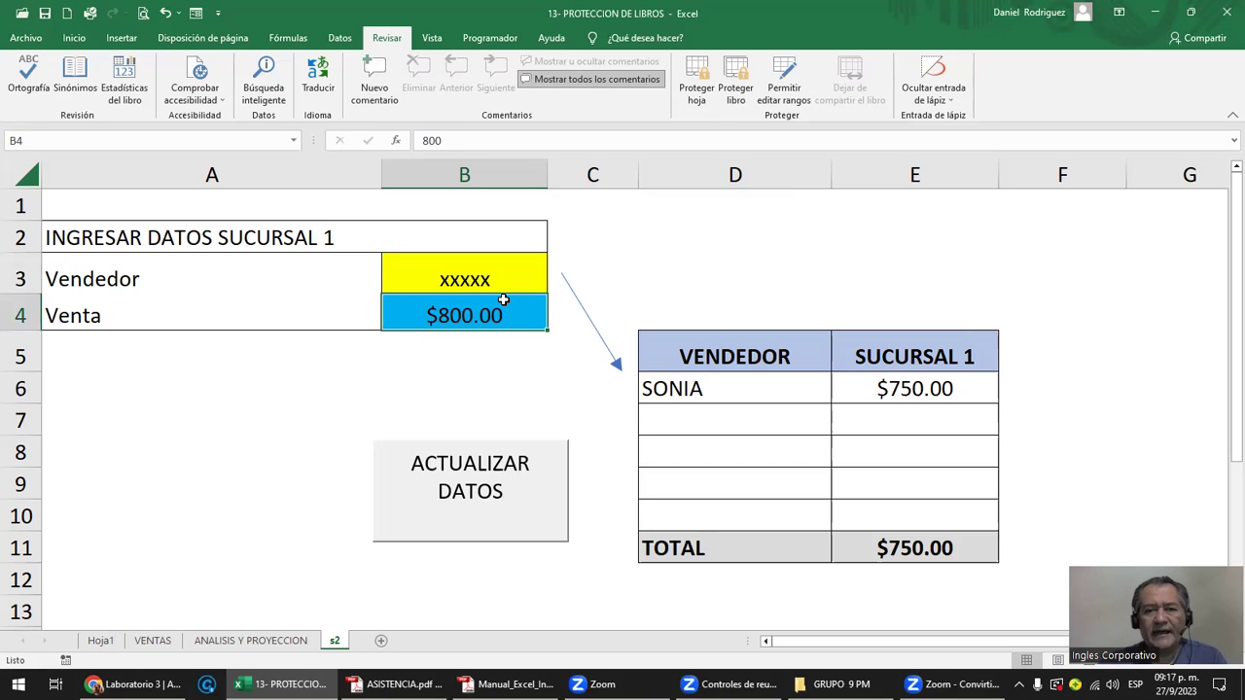
{"action": "left_click", "coordinate": [764, 388]}
{"action": "type", "text": "="}
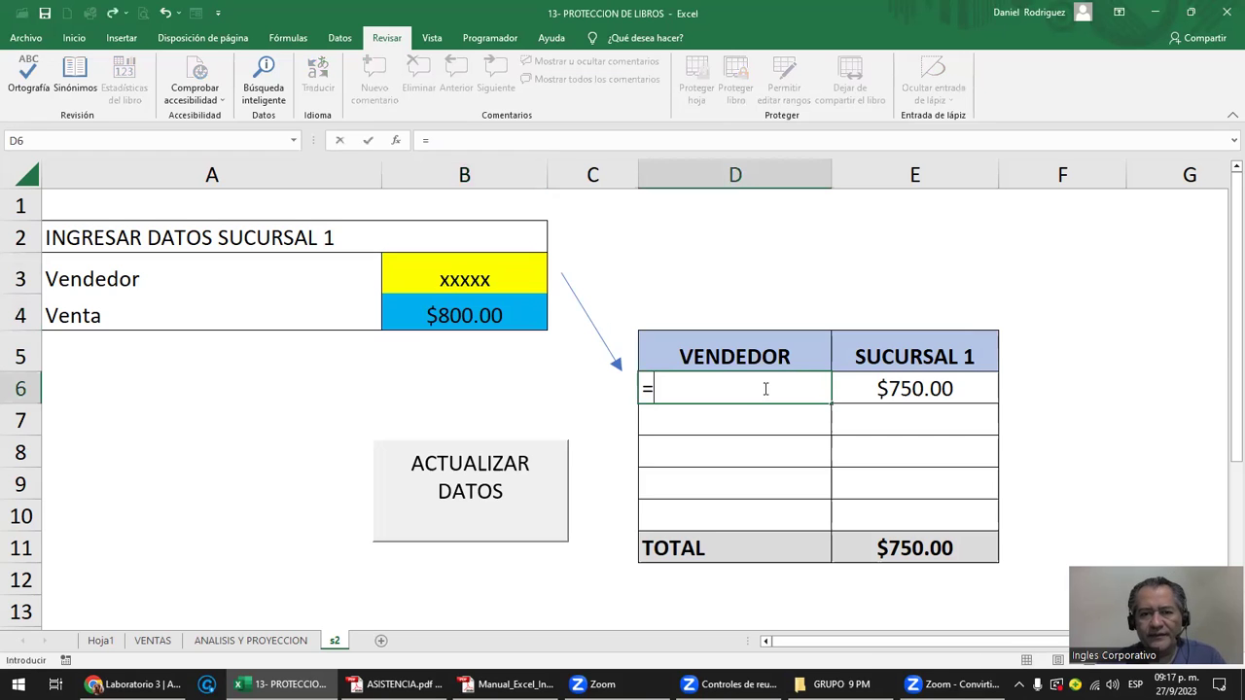
{"action": "left_click", "coordinate": [488, 280]}
{"action": "key", "text": "Return"}
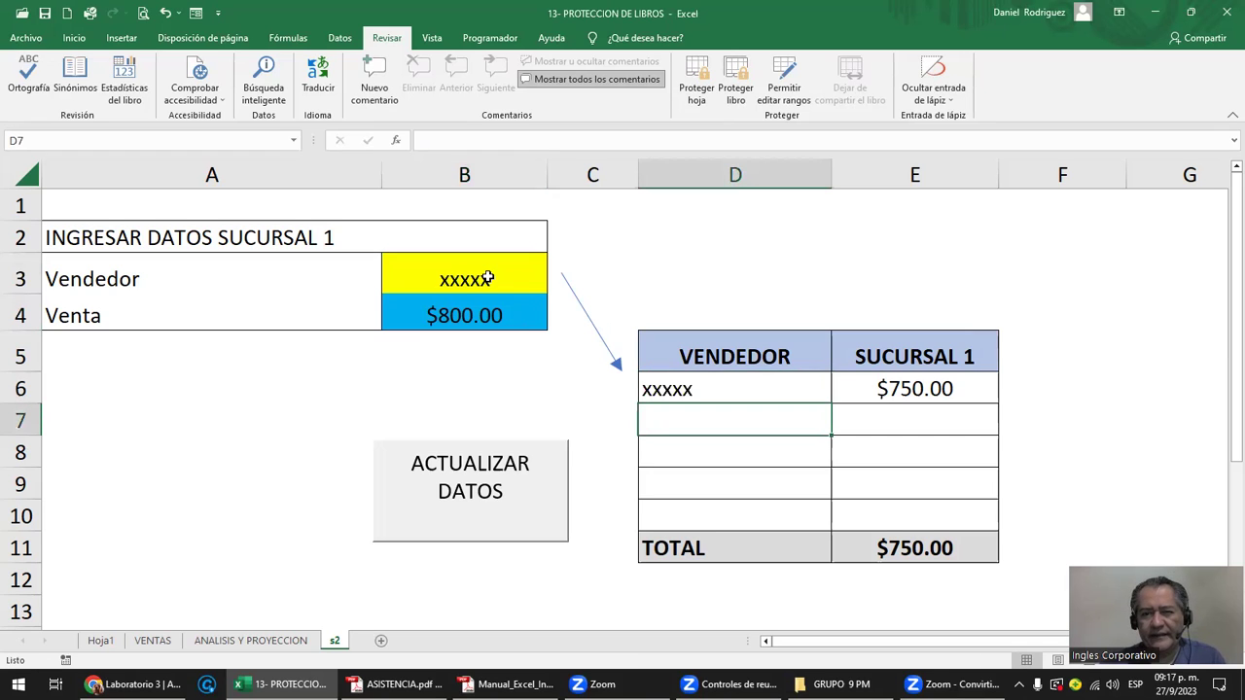
- Link E6 to the sale amount with =B4, showing $800.00, then select B3
{"action": "key", "text": "Up"}
{"action": "key", "text": "Right"}
{"action": "type", "text": "="}
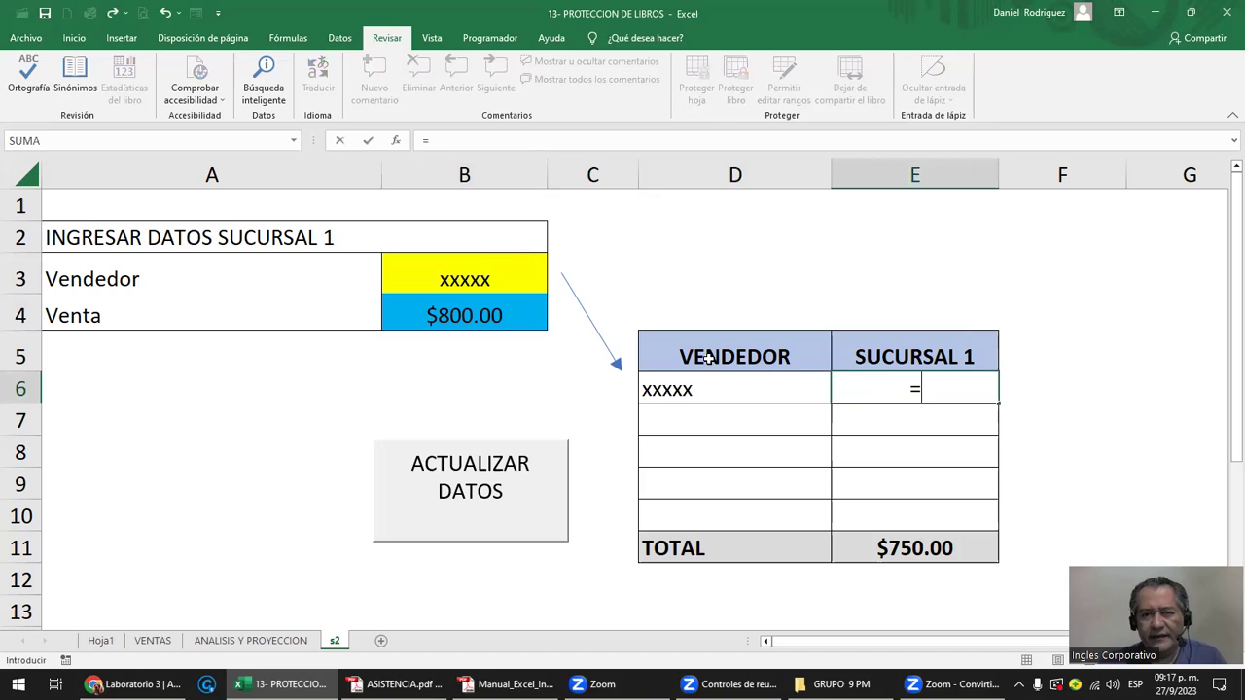
{"action": "left_click", "coordinate": [486, 314]}
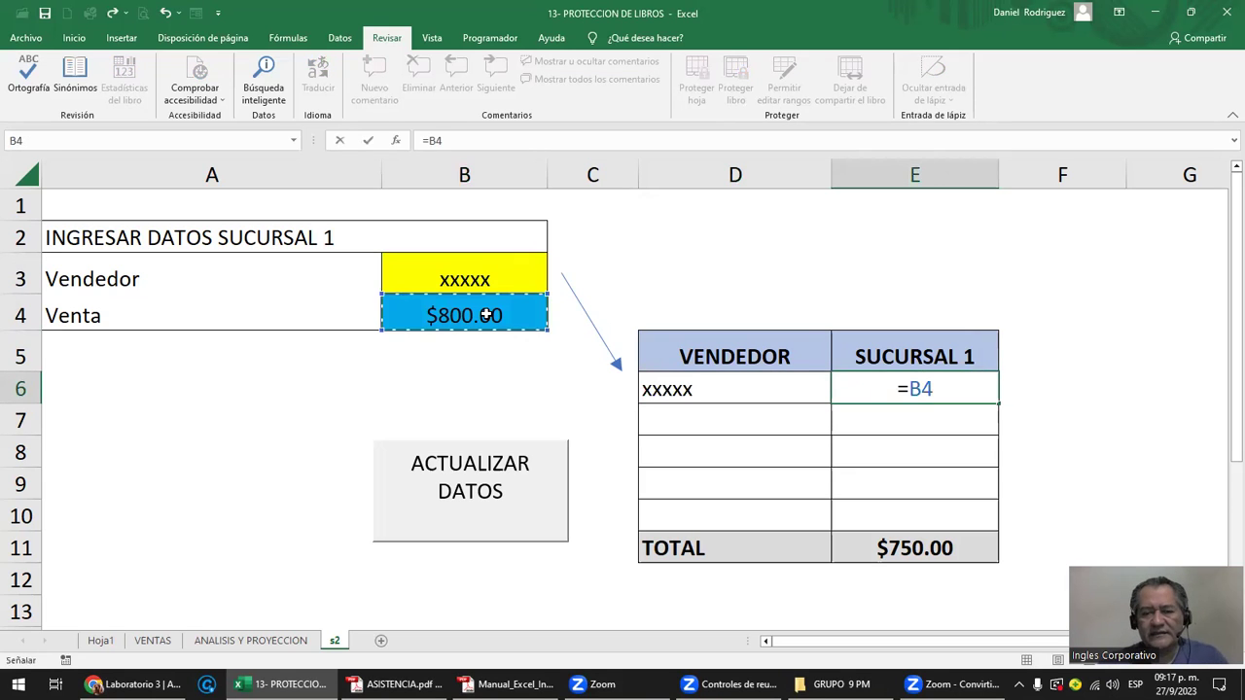
{"action": "key", "text": "Return"}
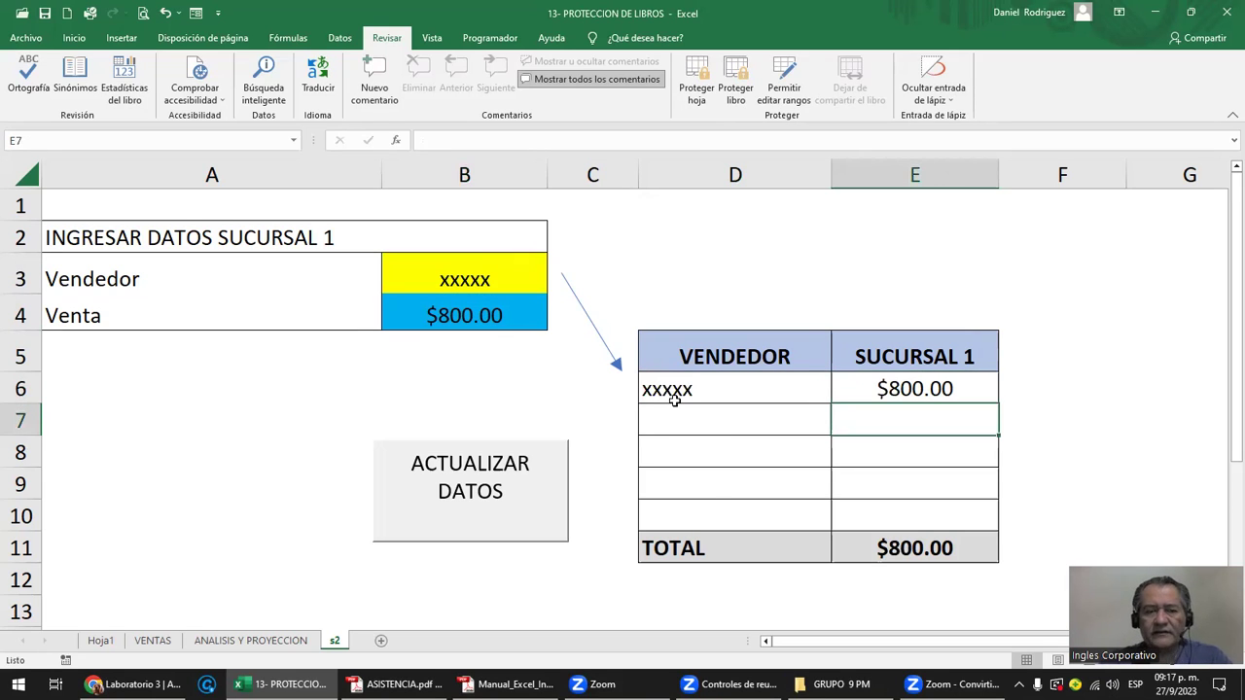
{"action": "left_click", "coordinate": [497, 286]}
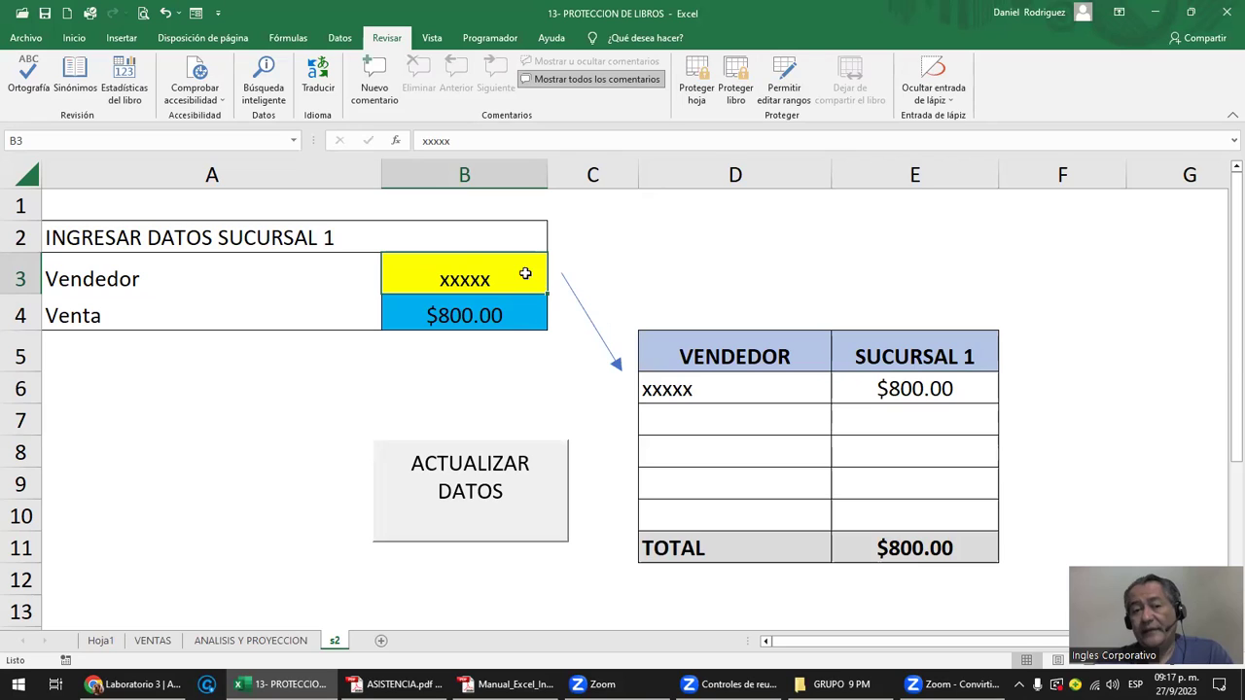
- Delete the old Rango1 editable range and start defining a new range
{"action": "left_click", "coordinate": [784, 89]}
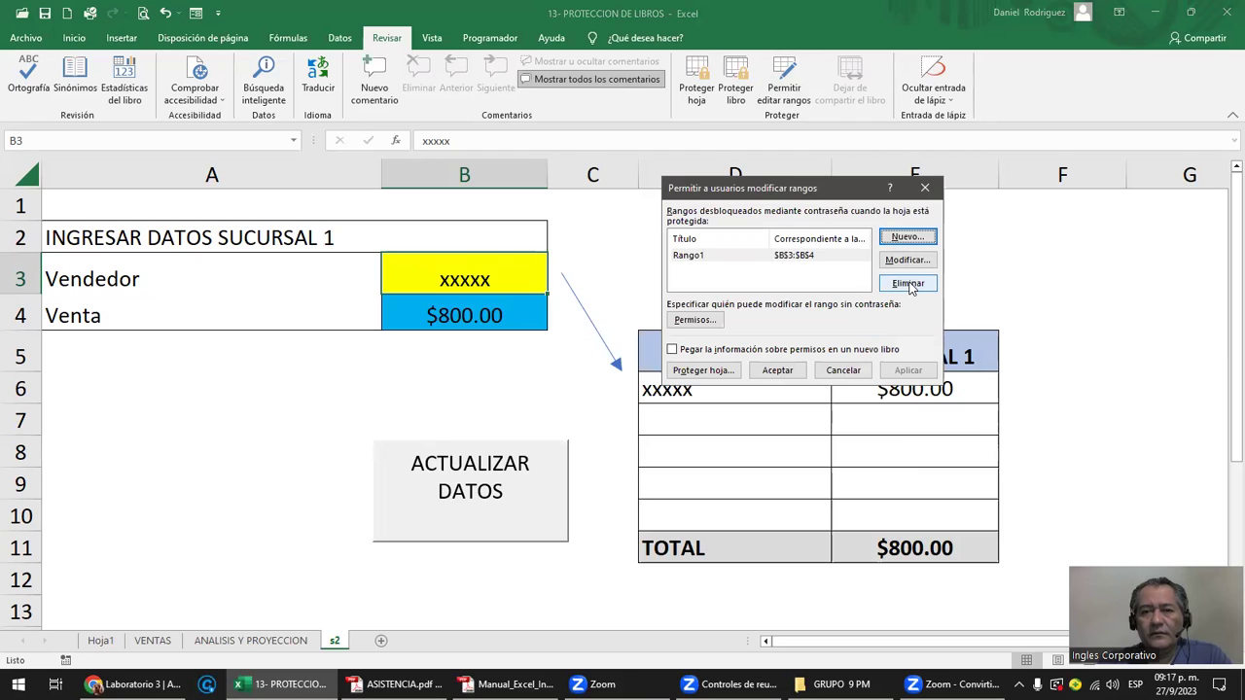
{"action": "key", "text": "Return"}
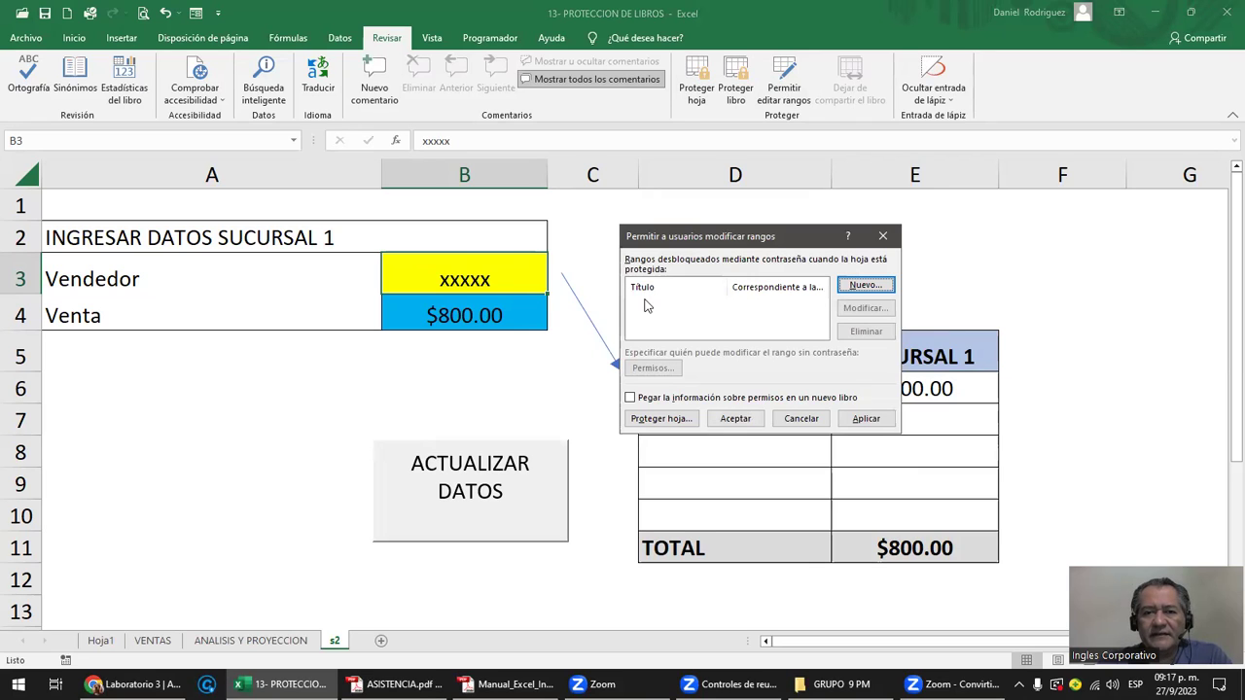
{"action": "left_click", "coordinate": [863, 289]}
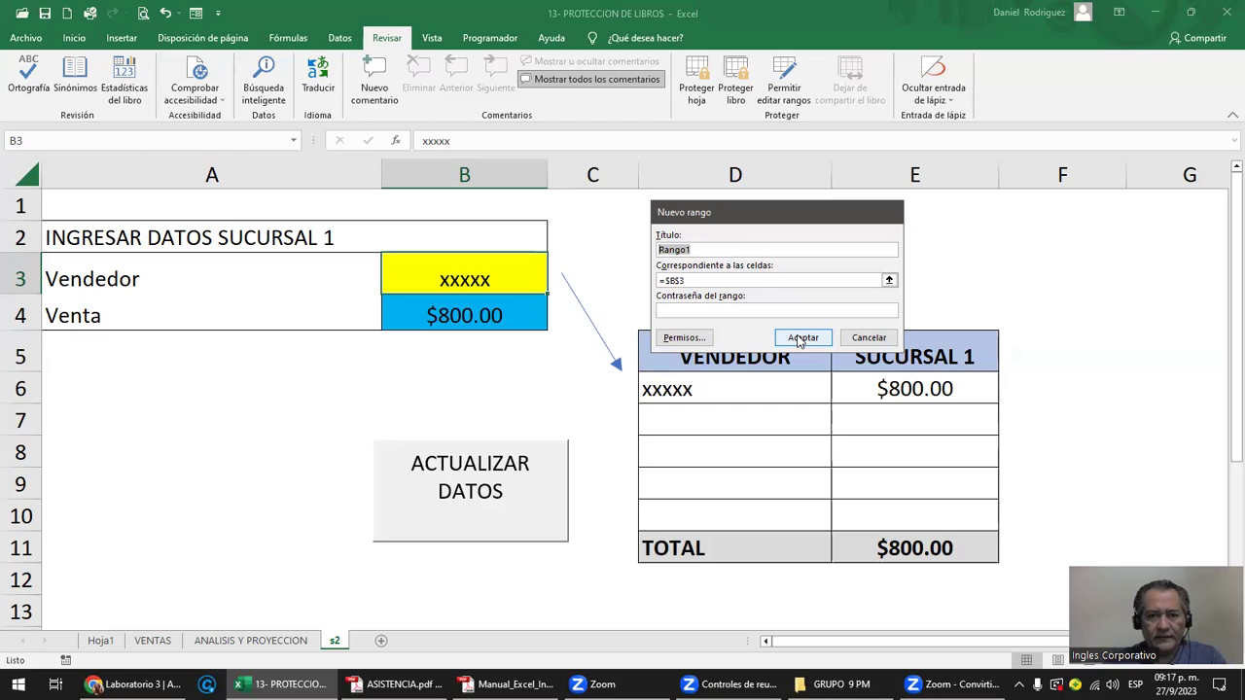
- Title the new range DATOS and set its cell reference to B3:B4
{"action": "type", "text": "d"}
{"action": "key", "text": "BackSpace"}
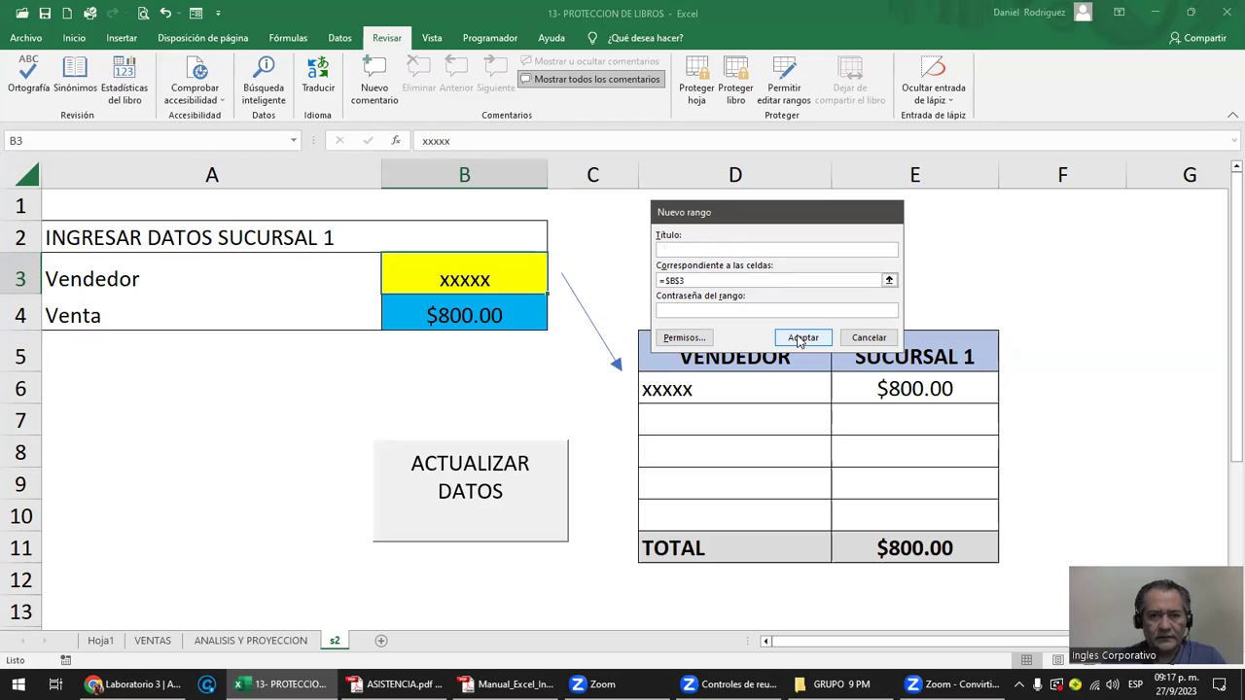
{"action": "type", "text": "CA"}
{"action": "key", "text": "BackSpace"}
{"action": "key", "text": "BackSpace"}
{"action": "type", "text": "DATOS"}
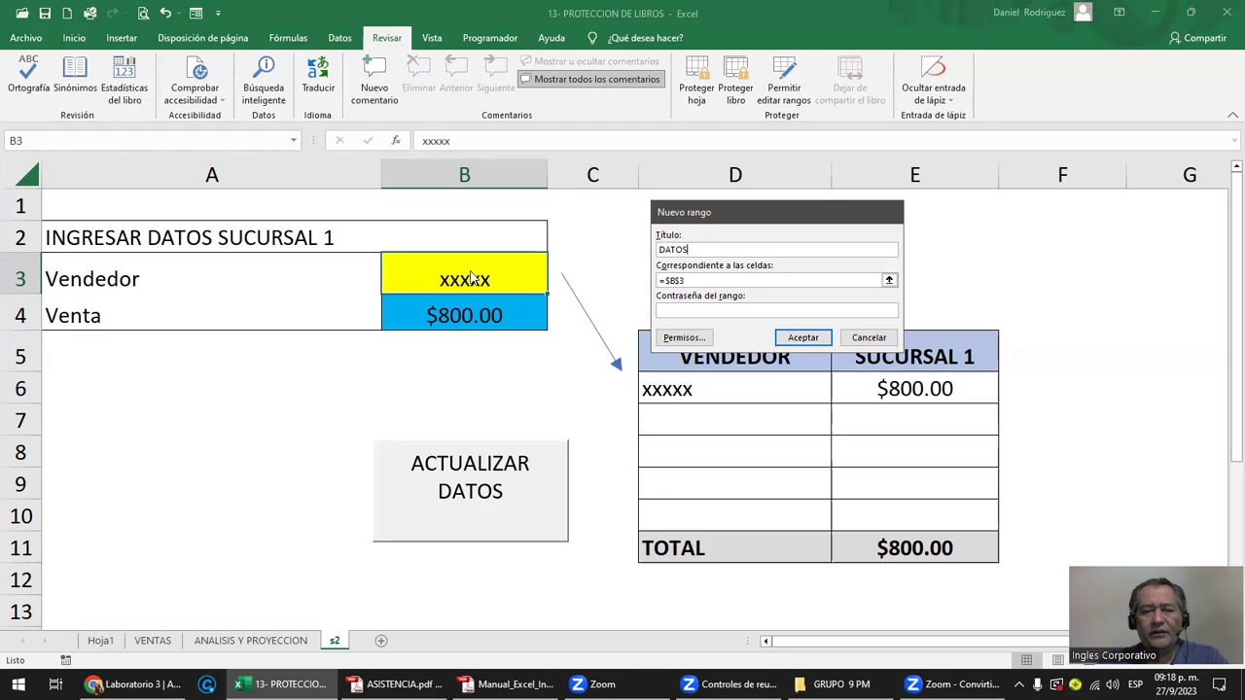
{"action": "left_click", "coordinate": [698, 281]}
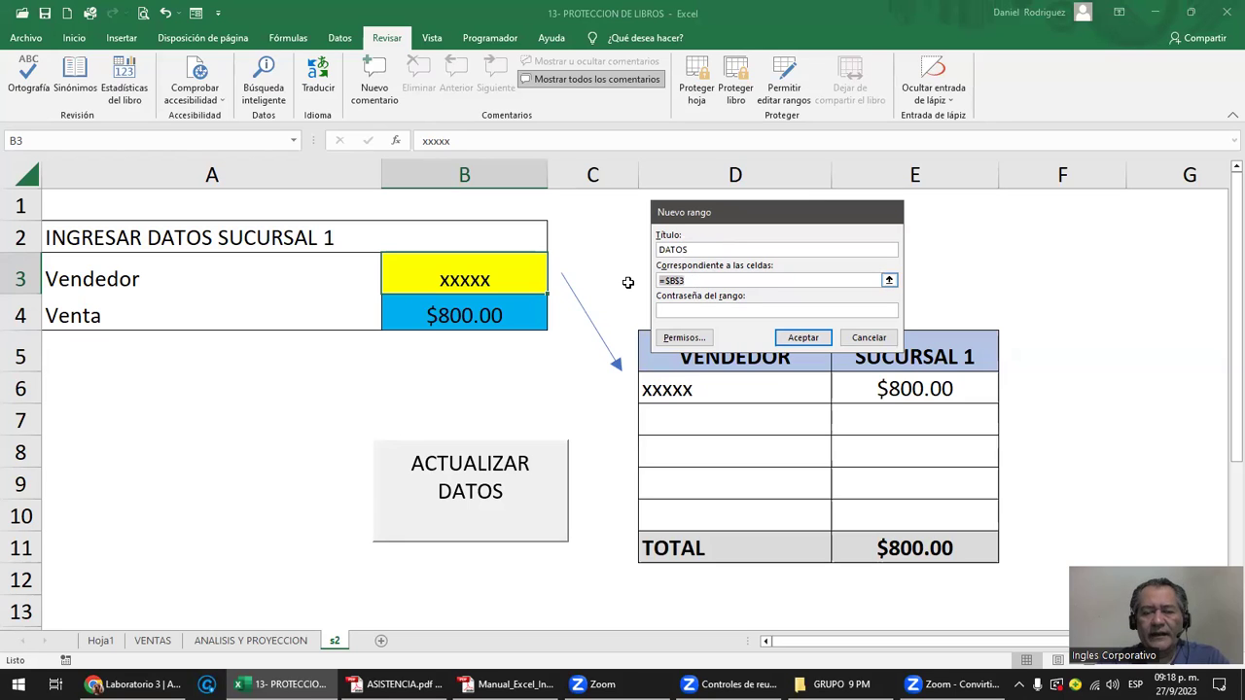
{"action": "key", "text": "BackSpace"}
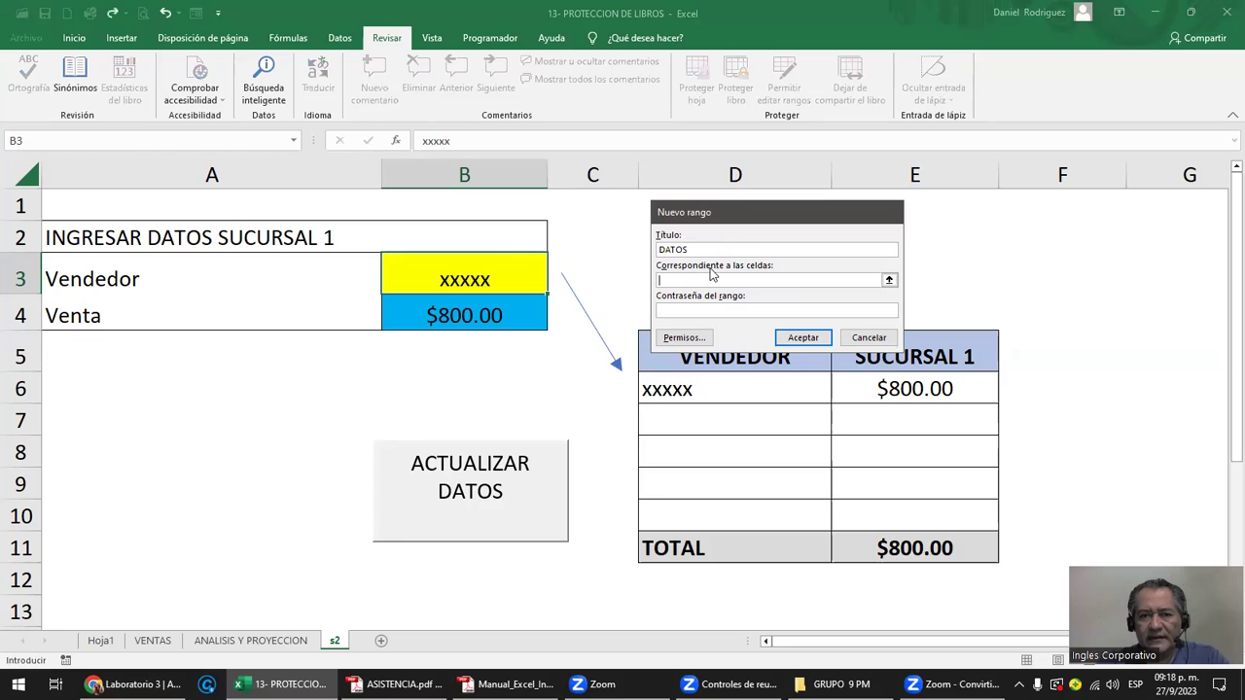
{"action": "left_click_drag", "start_coordinate": [482, 307], "coordinate": [496, 309]}
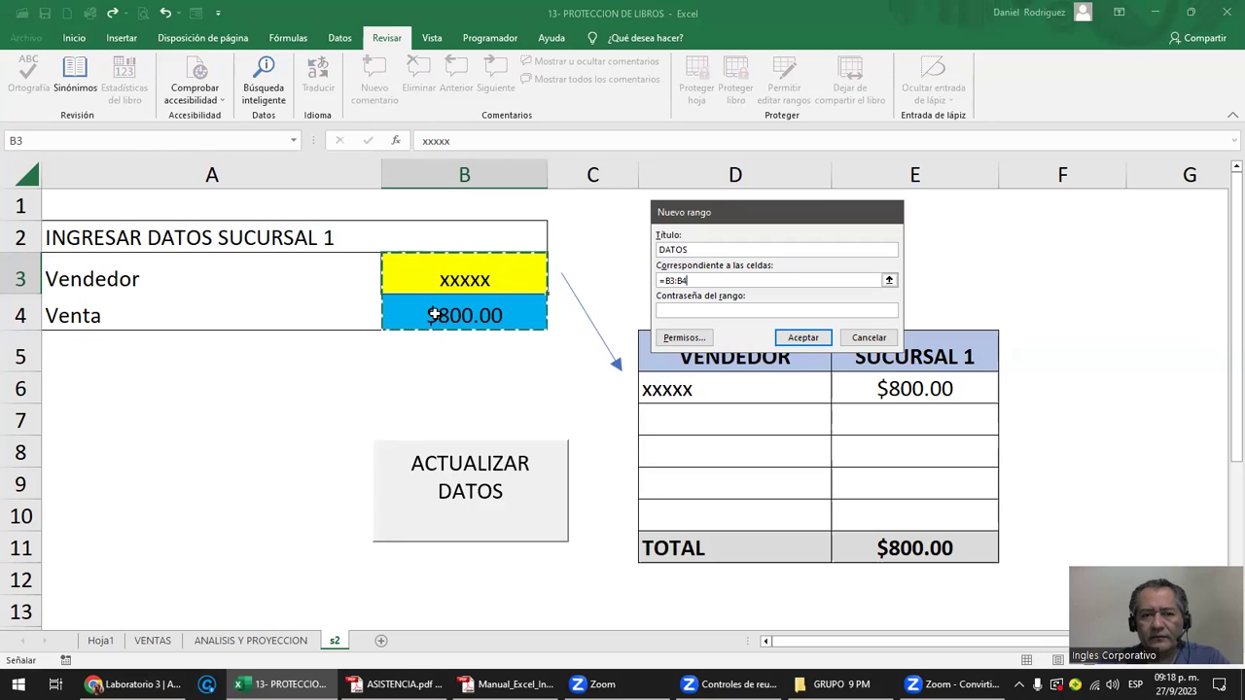
{"action": "left_click", "coordinate": [460, 281]}
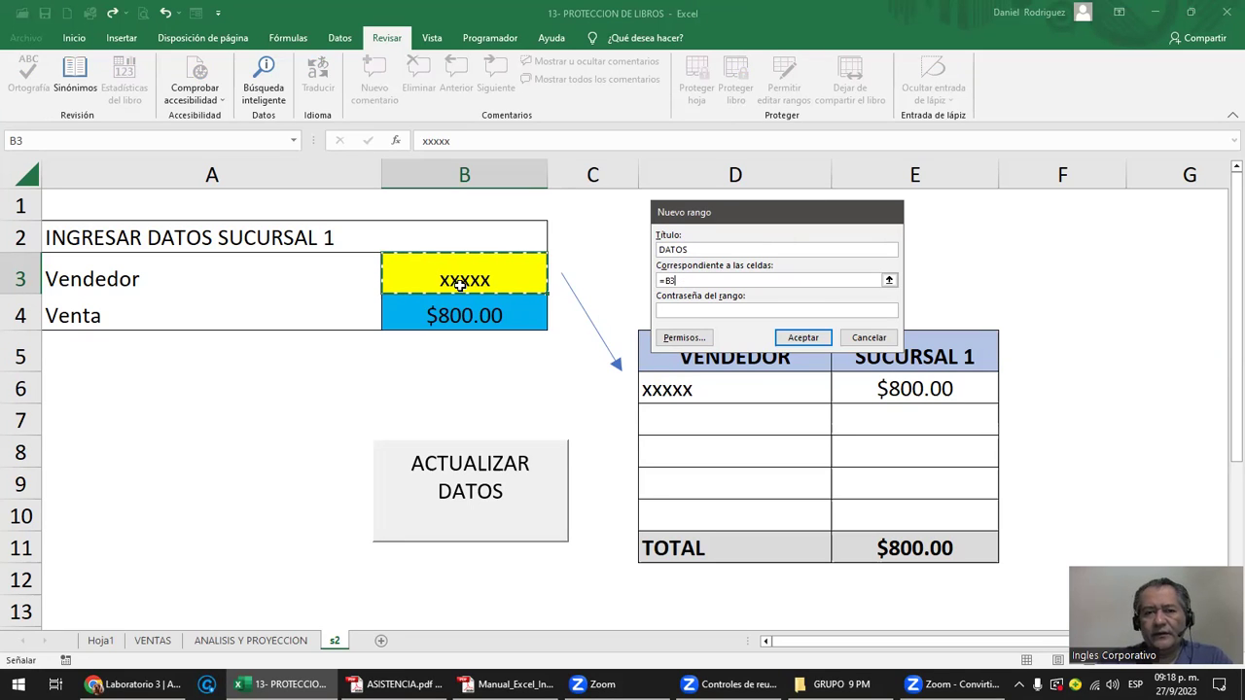
{"action": "left_click", "coordinate": [452, 308], "text": "shift"}
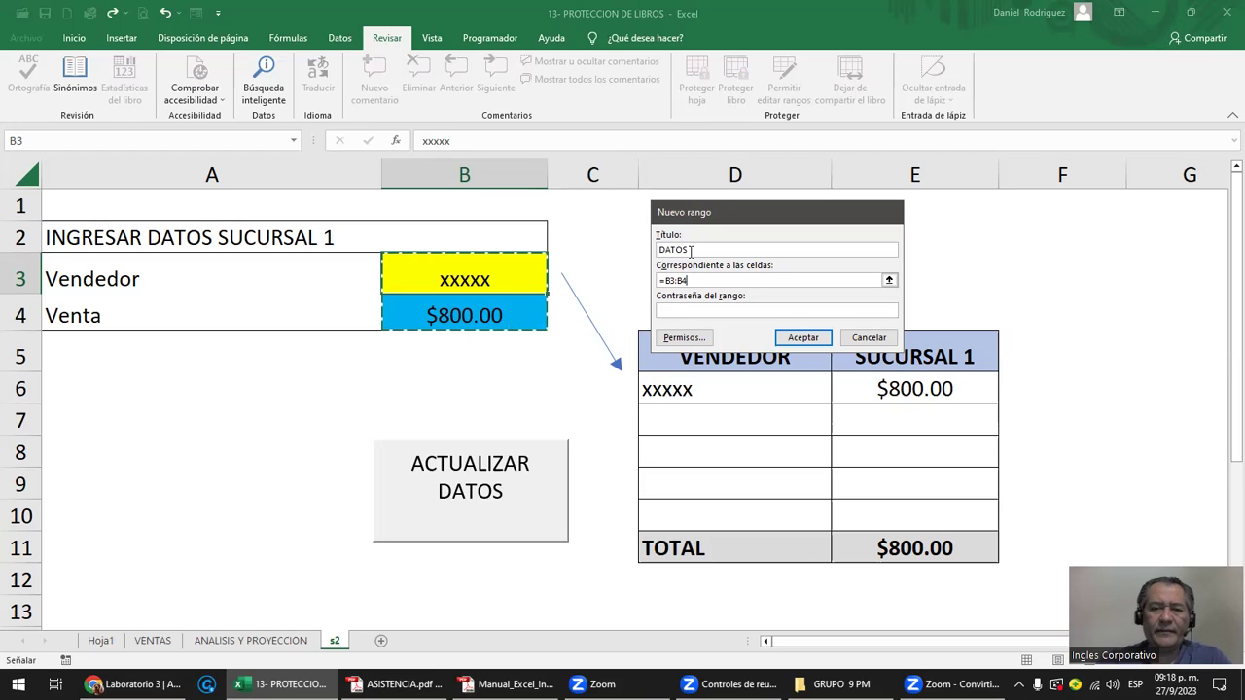
{"action": "left_click", "coordinate": [690, 250]}
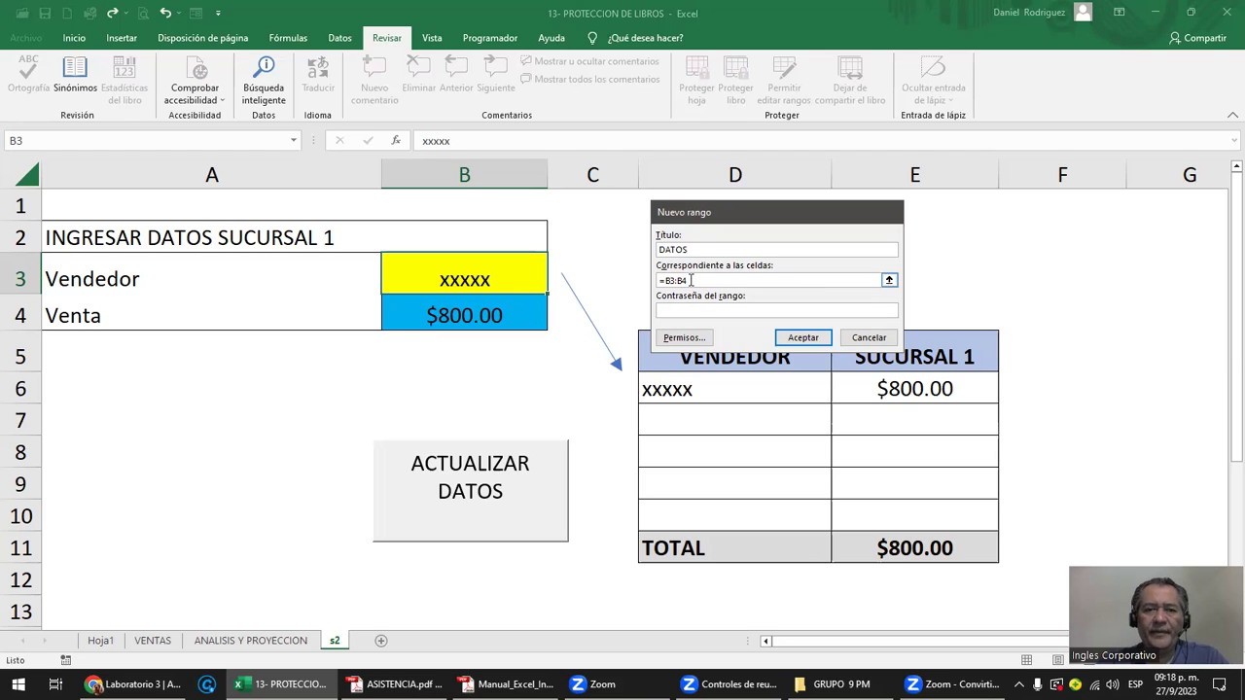
{"action": "left_click", "coordinate": [690, 280]}
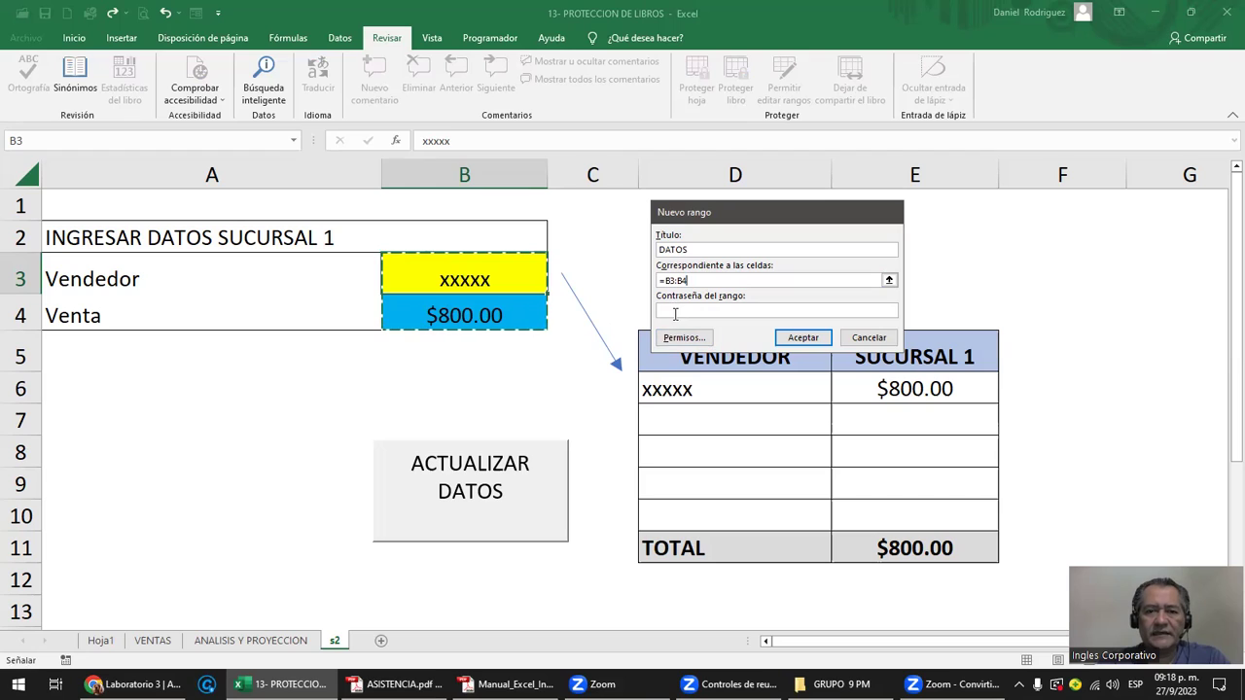
- Give the DATOS range a password and confirm it
{"action": "key", "text": "Tab"}
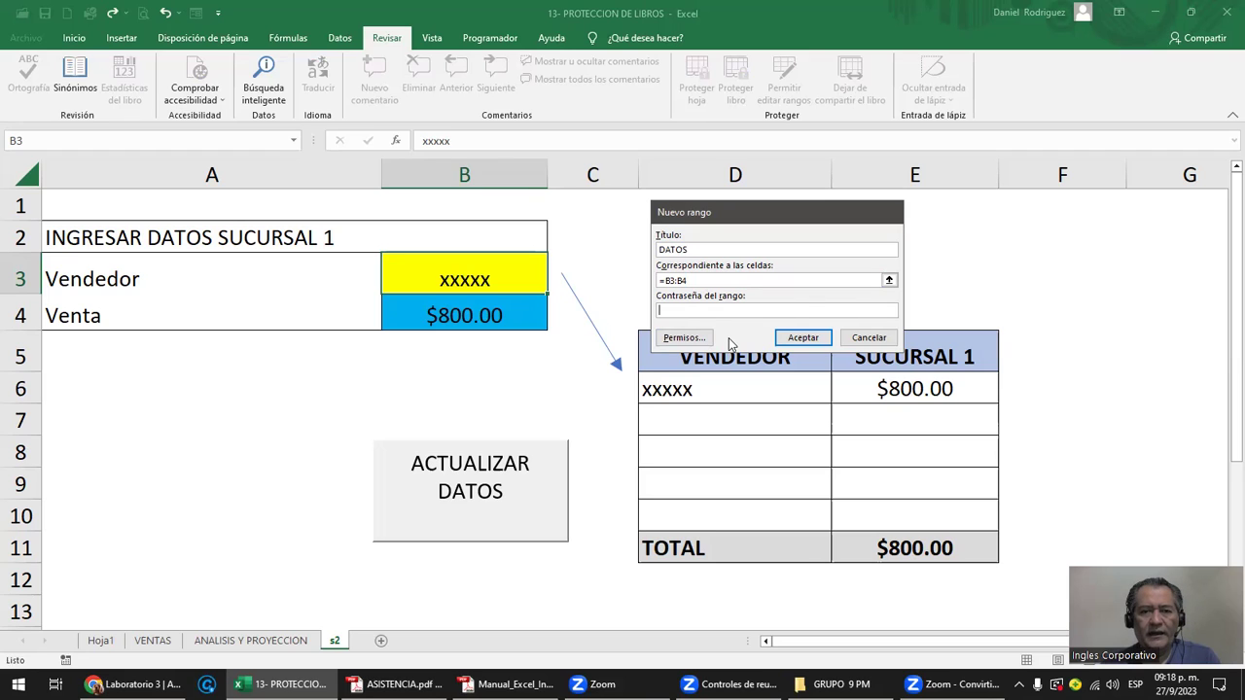
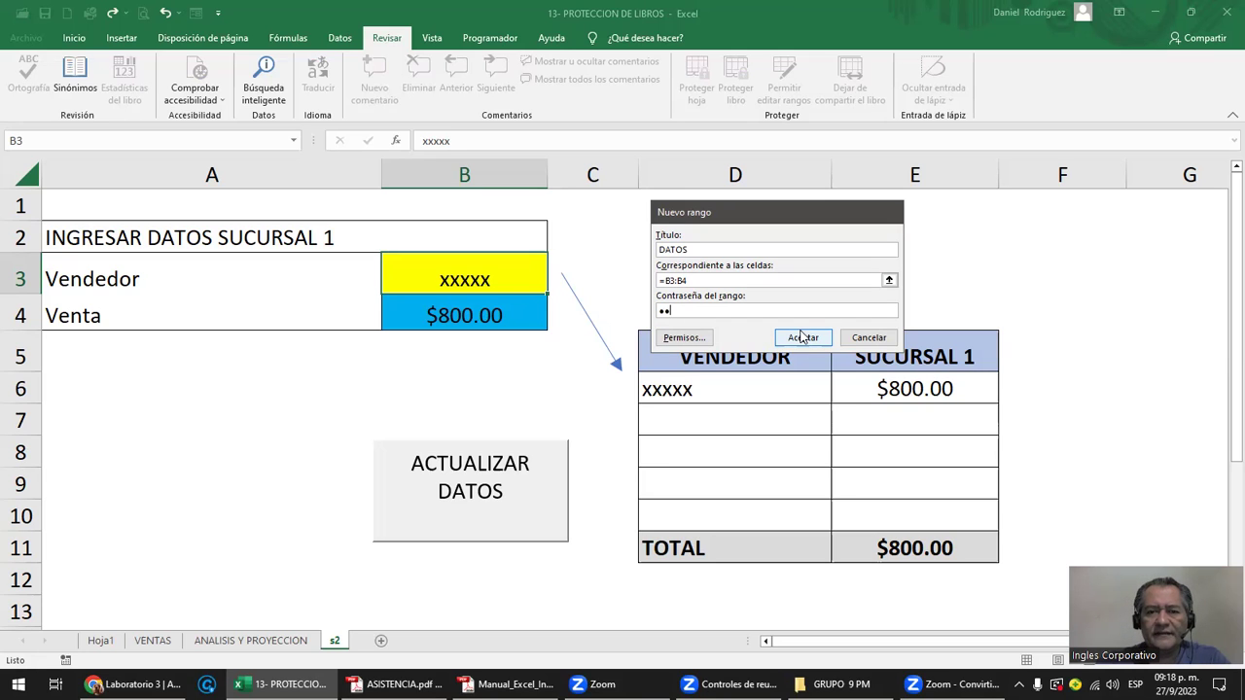
{"action": "left_click", "coordinate": [799, 340]}
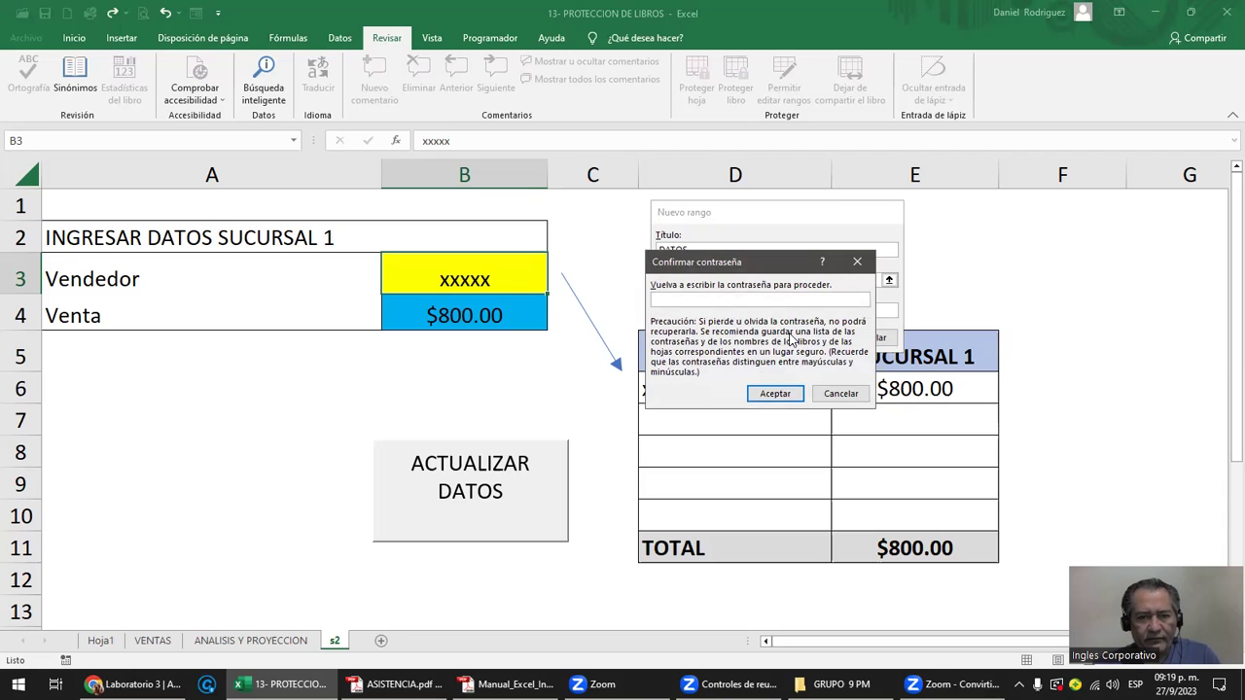
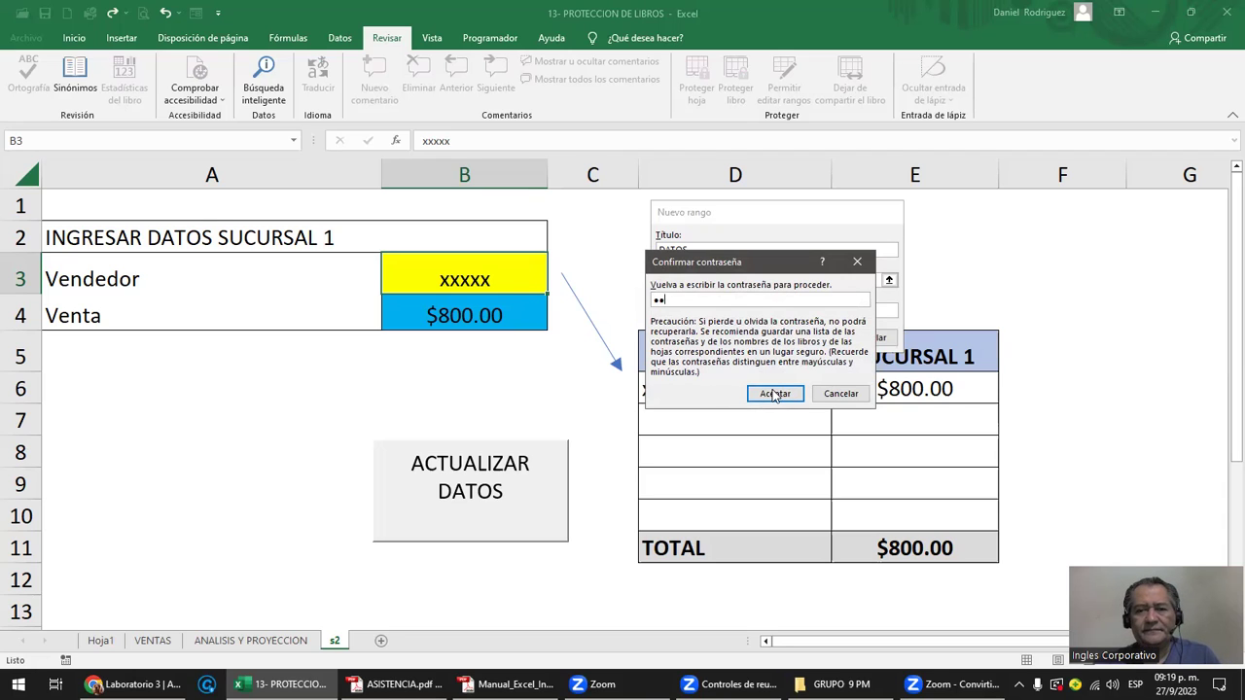
{"action": "left_click", "coordinate": [775, 394]}
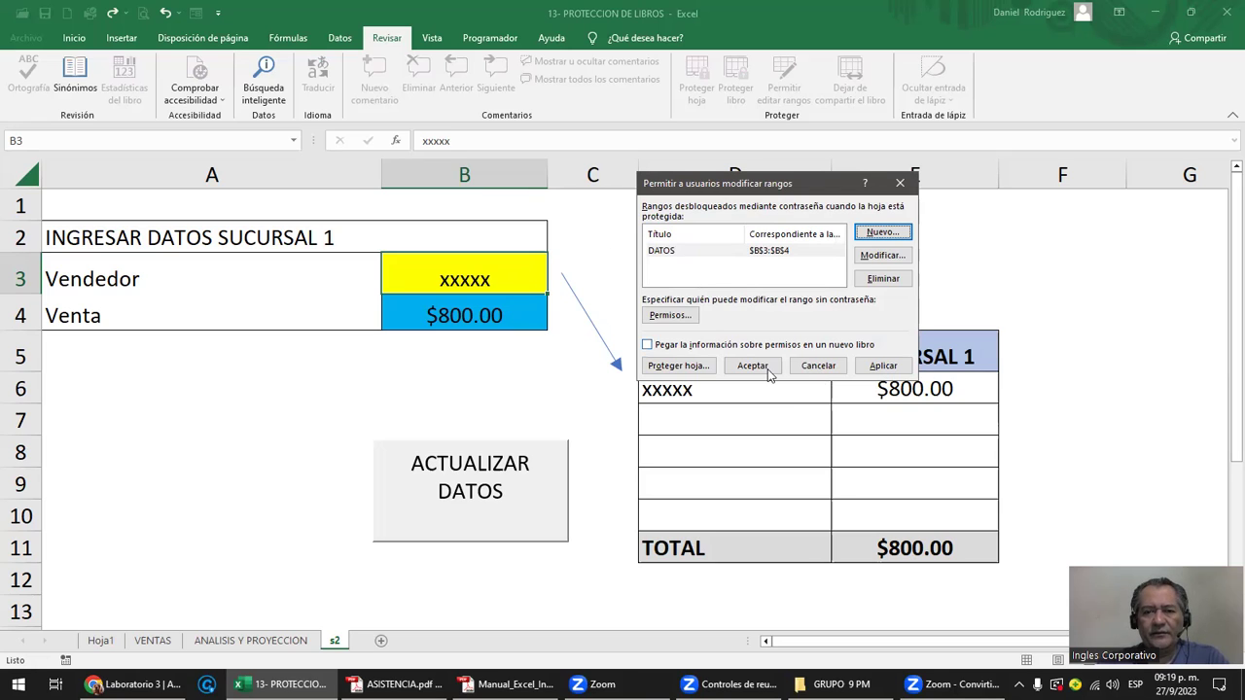
- Apply the DATOS range settings, then enter ddddd as the seller in B3 and move to C3
{"action": "left_click", "coordinate": [878, 368]}
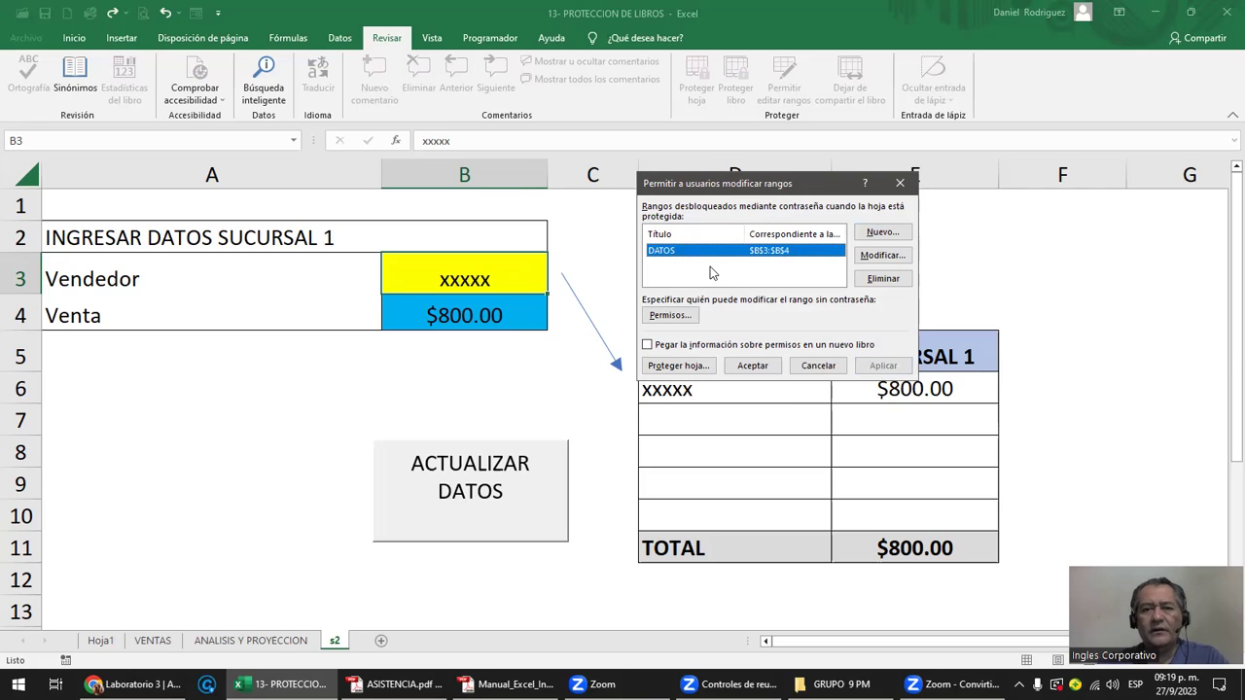
{"action": "left_click", "coordinate": [746, 369]}
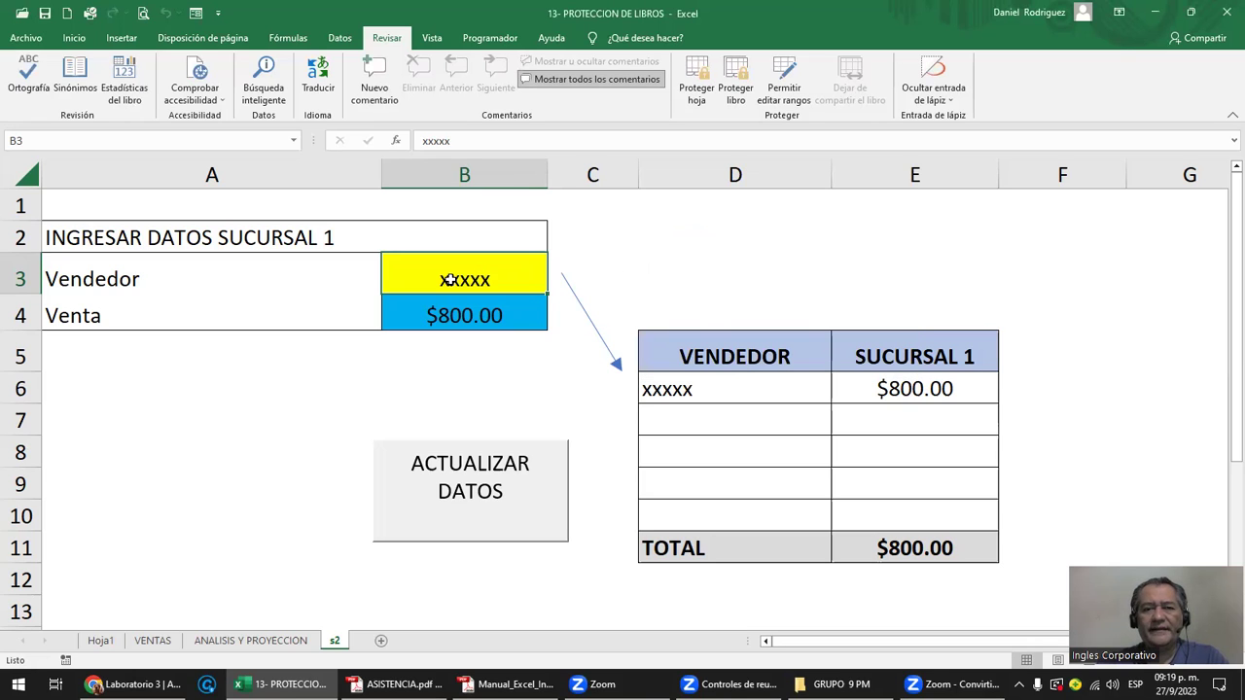
{"action": "type", "text": "d"}
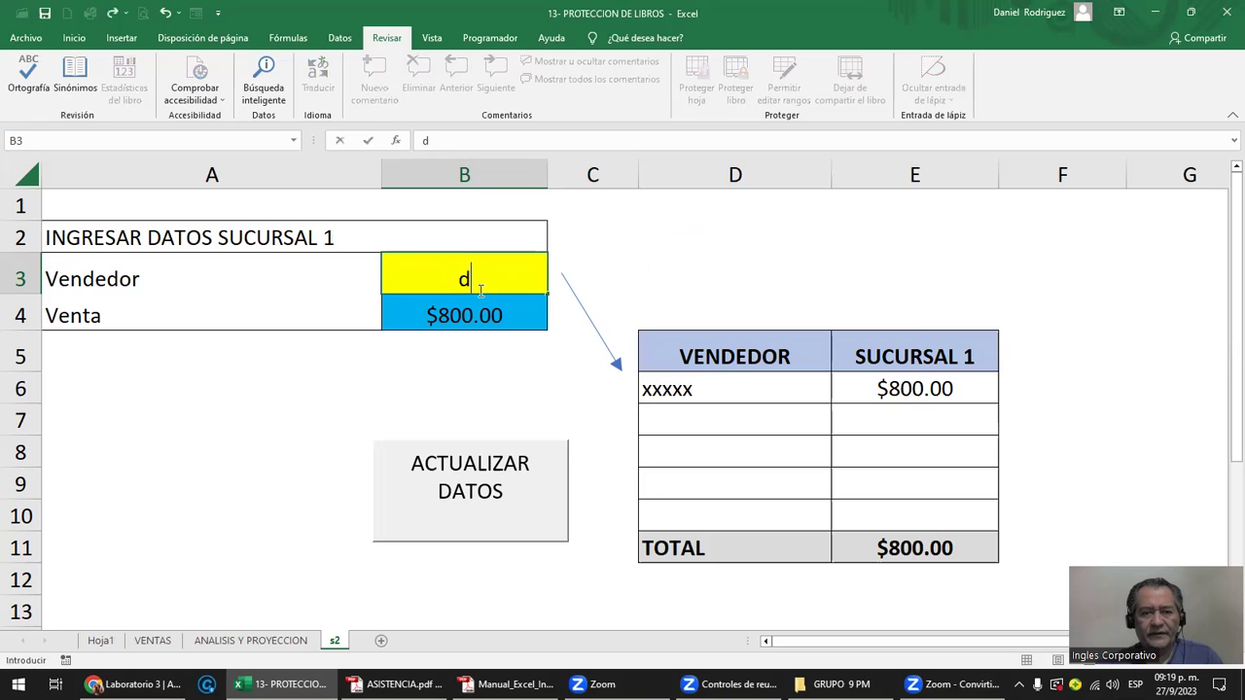
{"action": "type", "text": "dddd"}
{"action": "key", "text": "Return"}
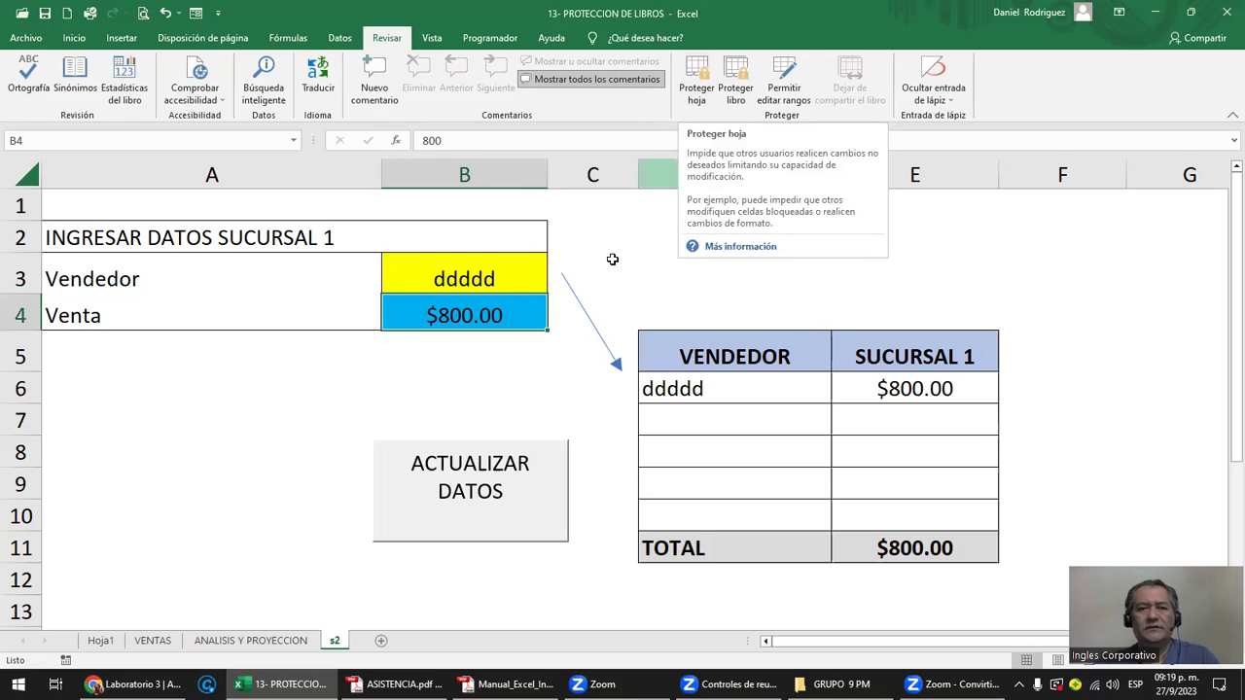
{"action": "key", "text": "Up"}
{"action": "key", "text": "Right"}
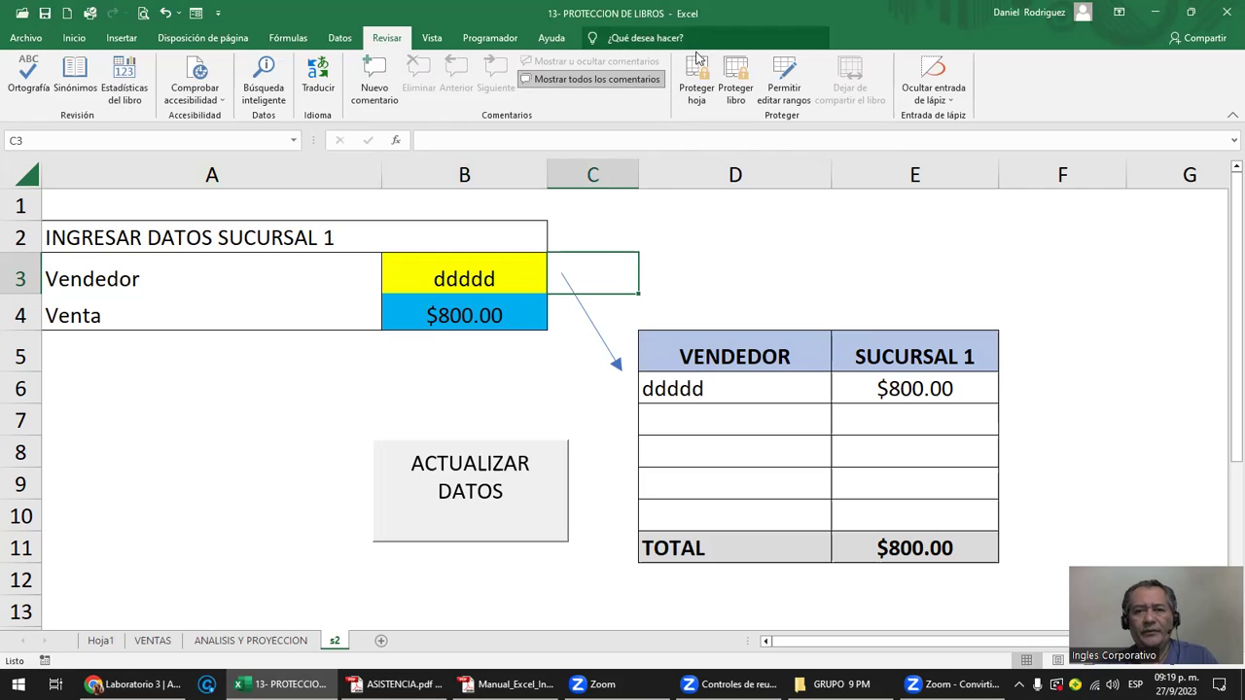
- Reopen the 13- PROTECCION DE LIBROS workbook from the recent files list
{"action": "left_click", "coordinate": [29, 39]}
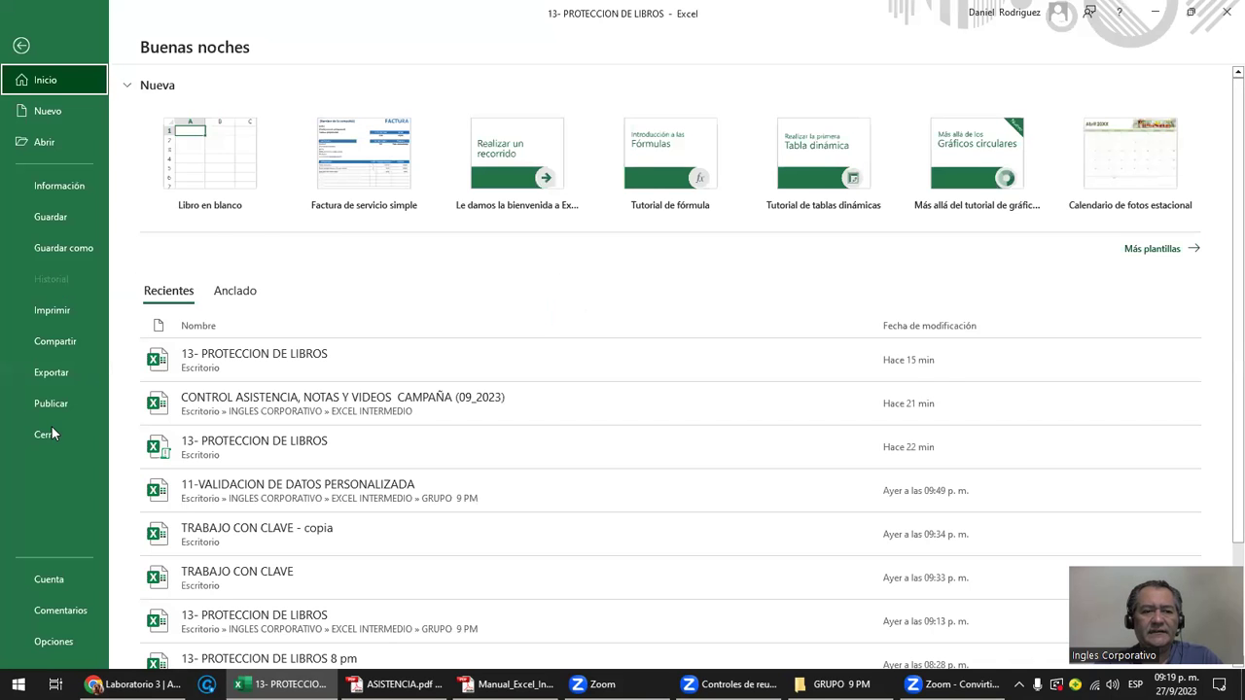
{"action": "key", "text": "Escape"}
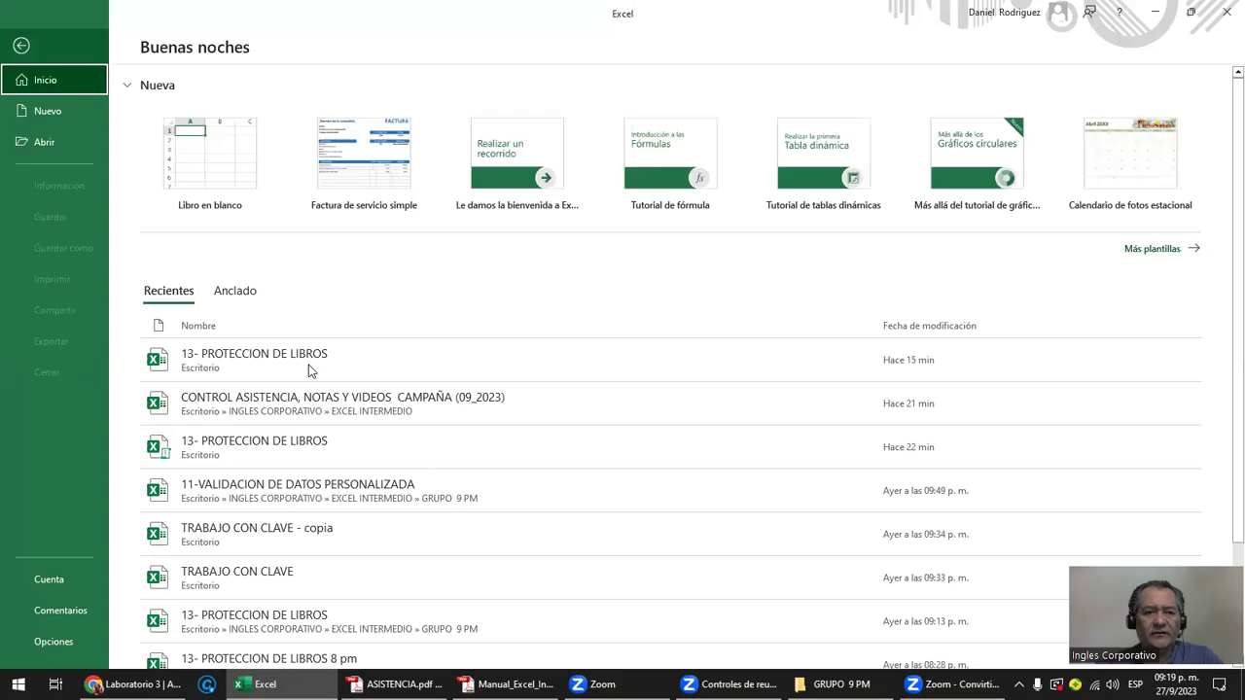
{"action": "left_click", "coordinate": [220, 366]}
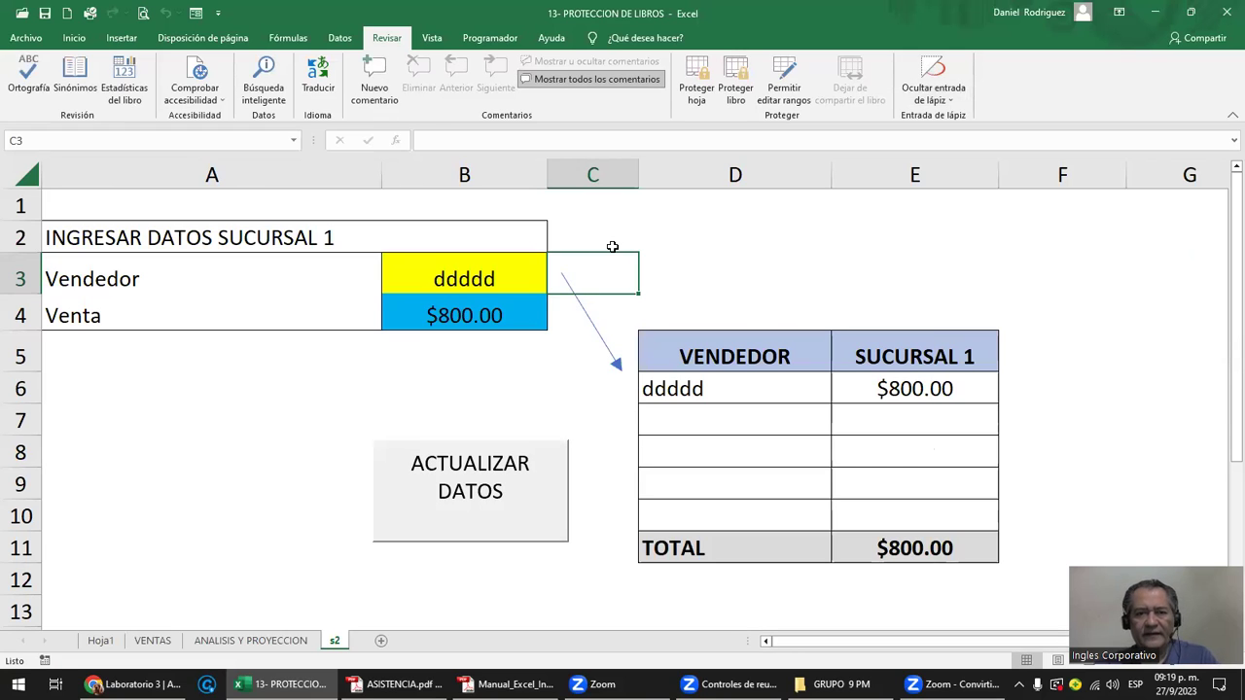
- Enter kkkk in C3 as a test, then undo it
{"action": "type", "text": "kkkk"}
{"action": "key", "text": "Return"}
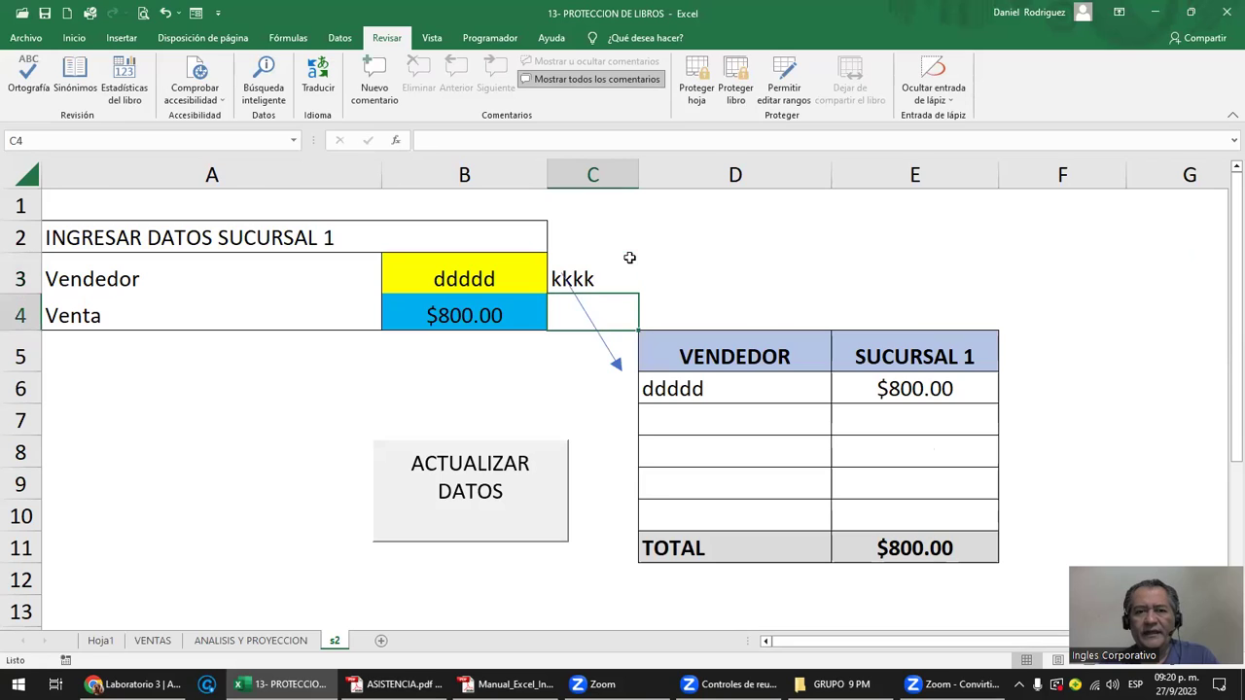
{"action": "key", "text": "ctrl+z"}
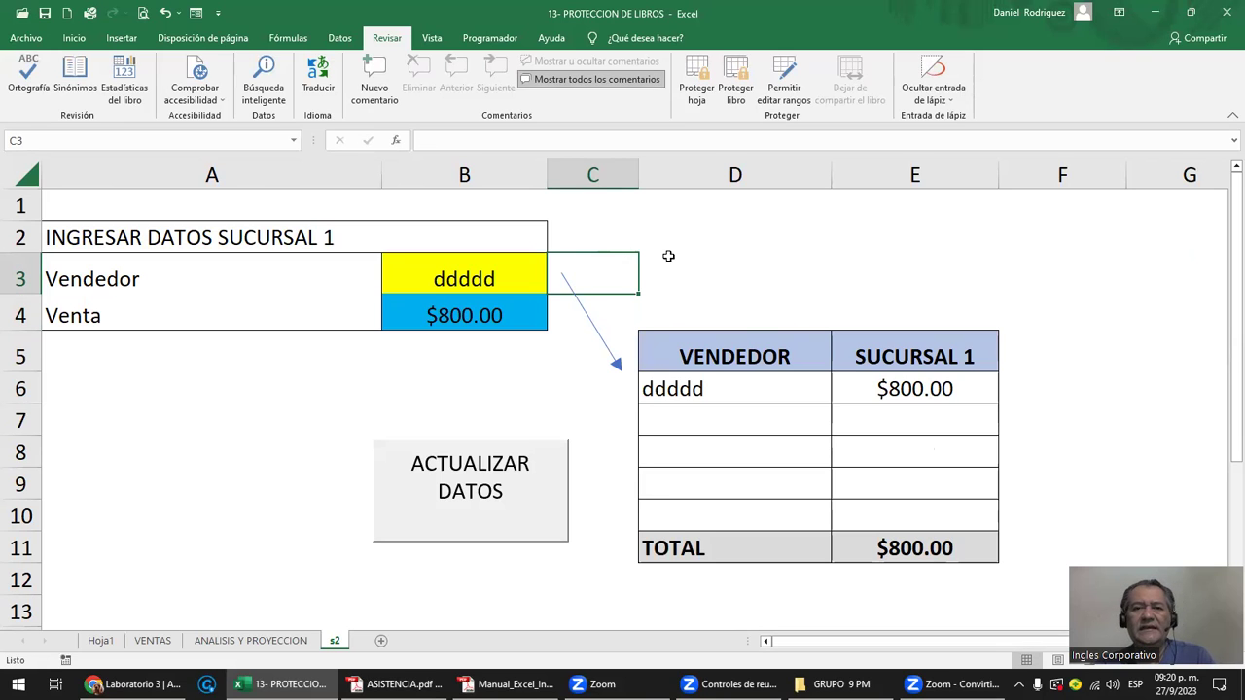
- Keep the DATOS editable range for B3:B4 and protect sheet s2 with a confirmed sheet password
{"action": "left_click", "coordinate": [791, 92]}
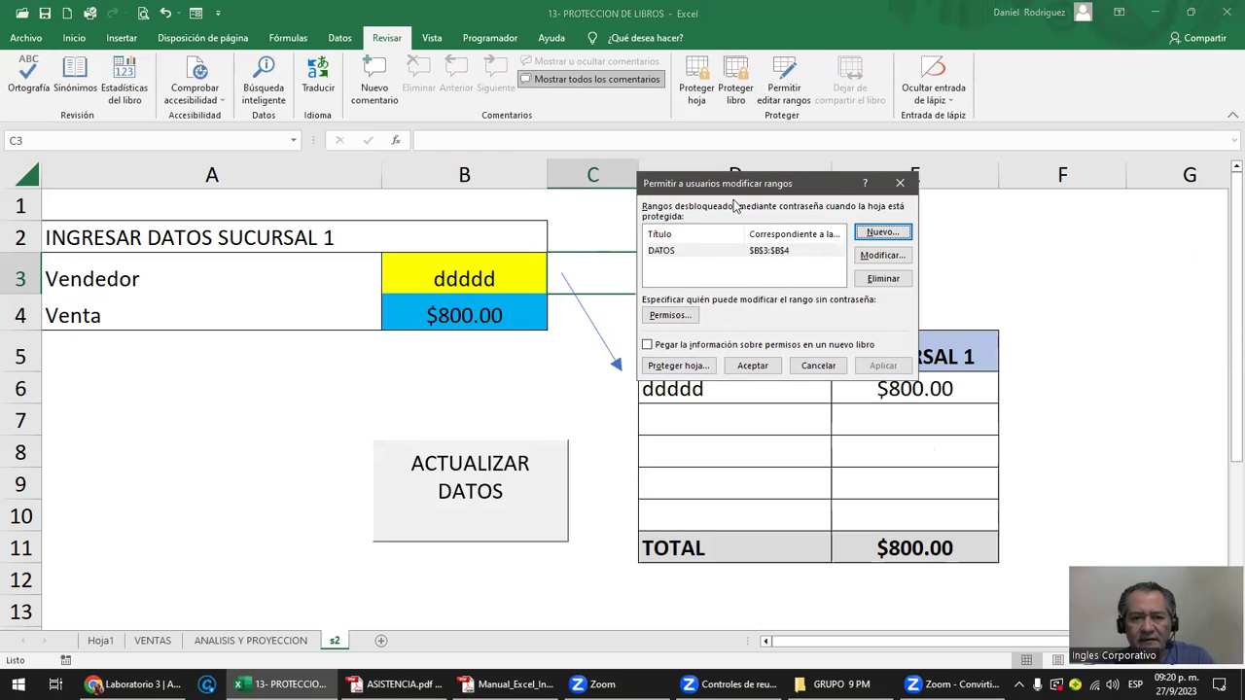
{"action": "left_click_drag", "start_coordinate": [736, 184], "coordinate": [423, 371]}
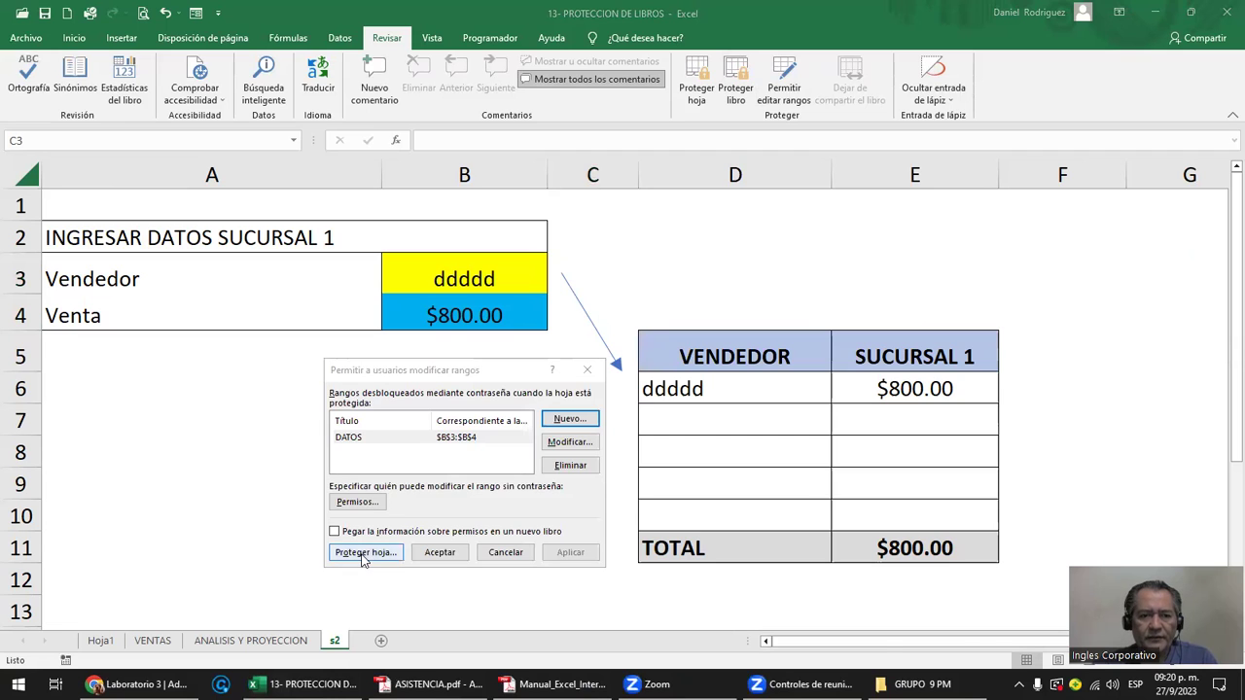
{"action": "left_click", "coordinate": [393, 553]}
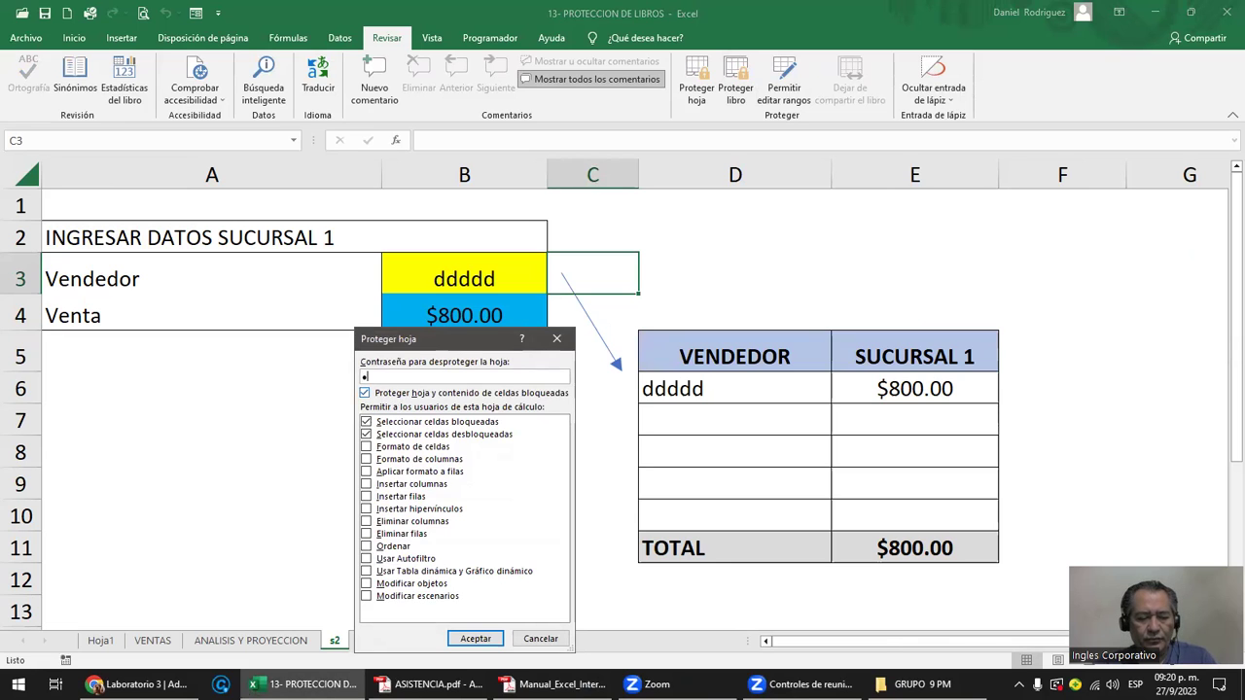
{"action": "left_click", "coordinate": [476, 638]}
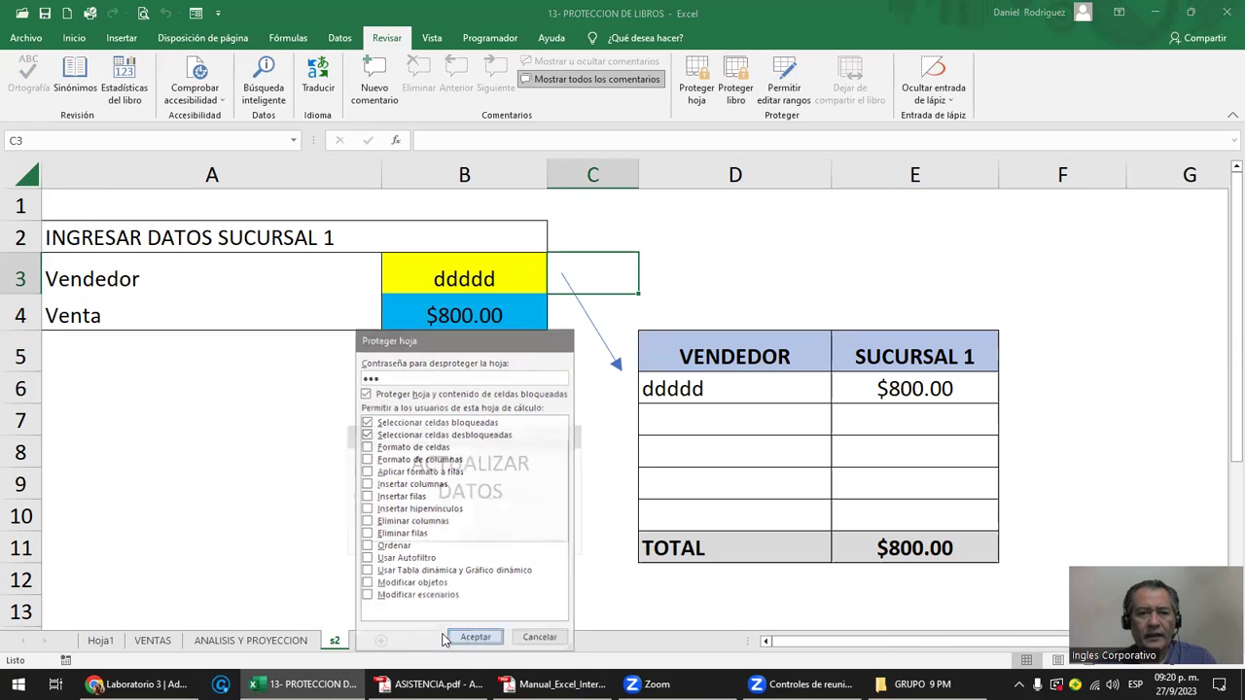
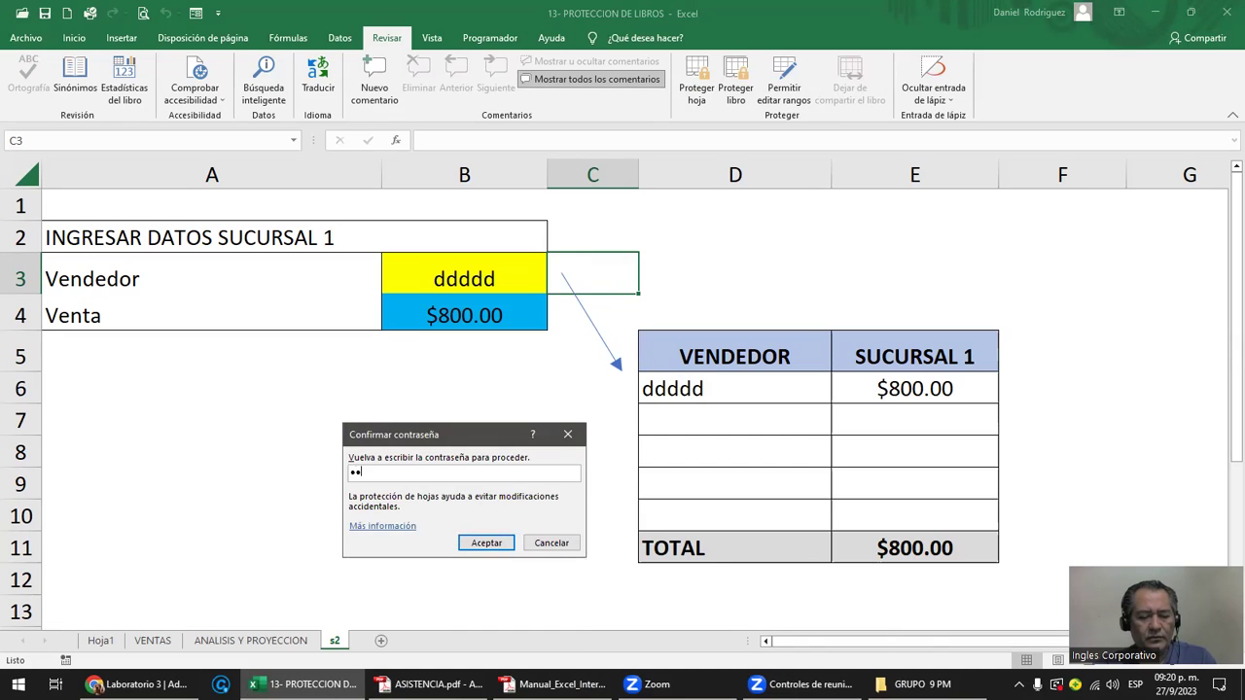
{"action": "left_click", "coordinate": [486, 543]}
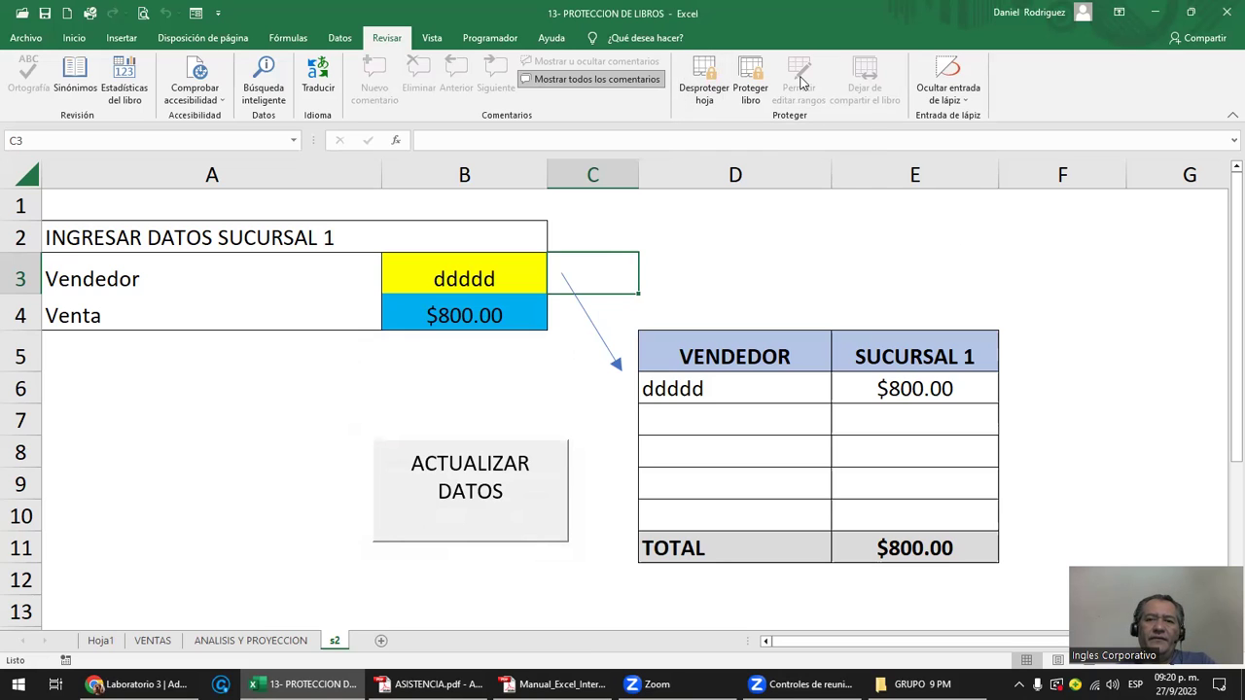
- Try editing A2, D3 and E3, and dismiss each protected-sheet warning
{"action": "left_click", "coordinate": [346, 238]}
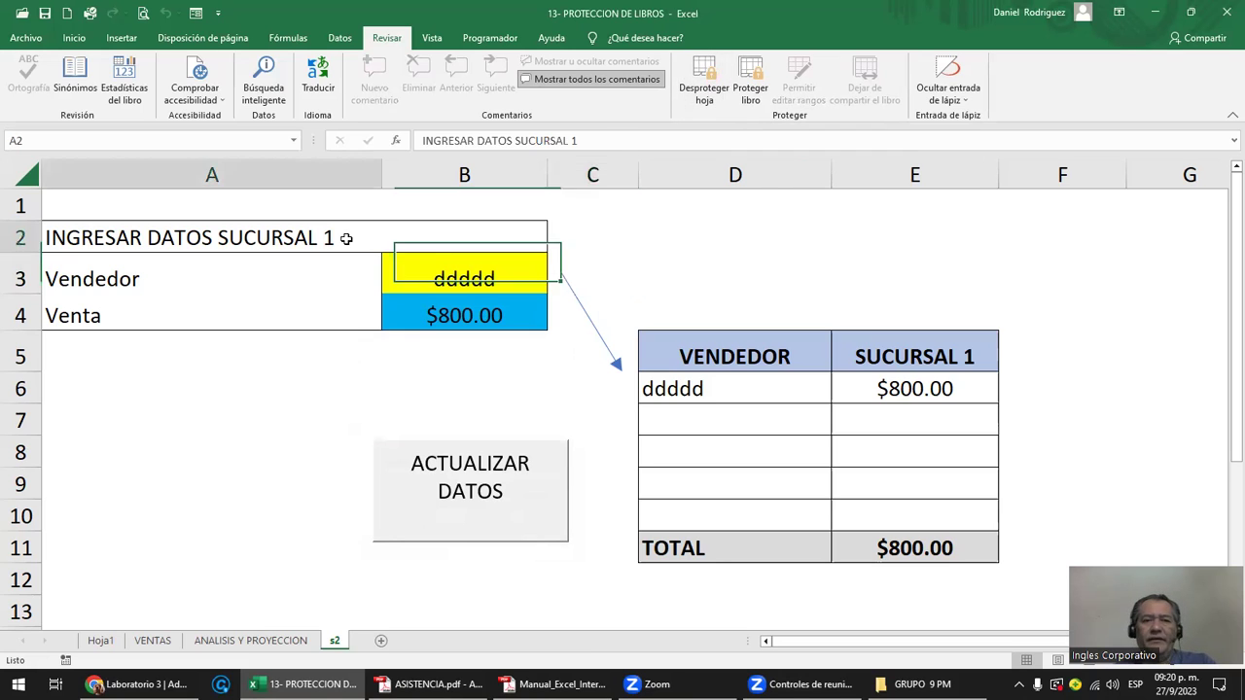
{"action": "key", "text": "Return"}
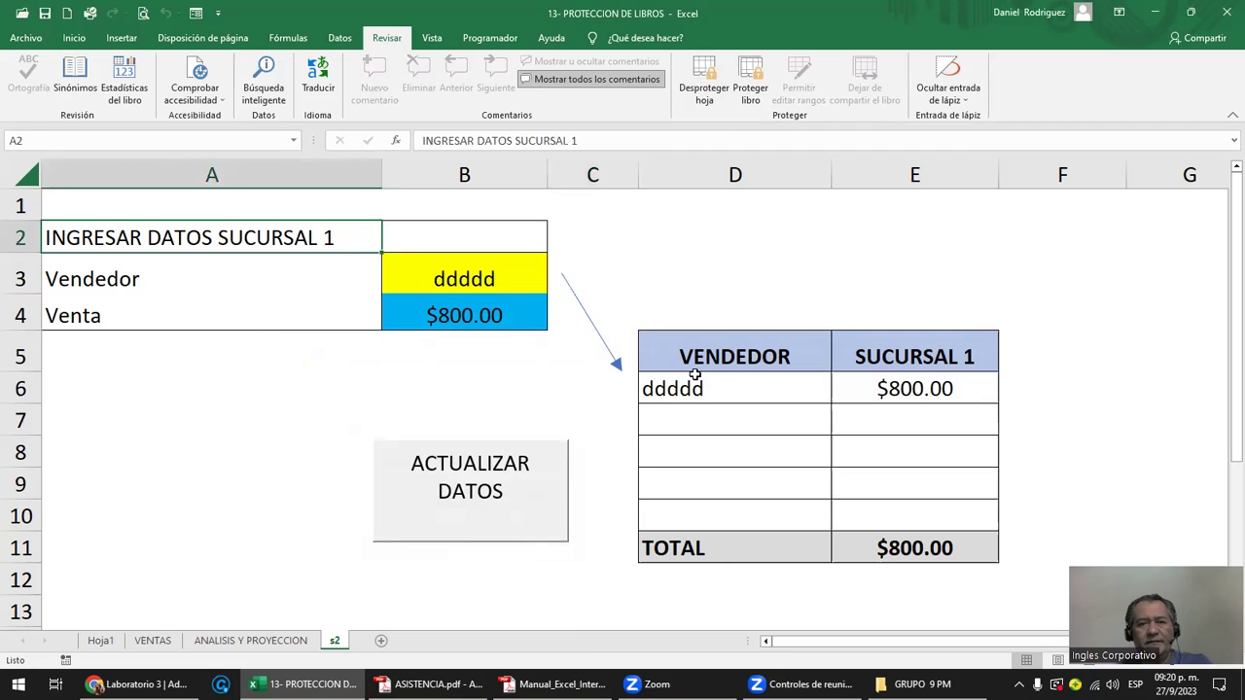
{"action": "double_click", "coordinate": [695, 379]}
{"action": "left_click", "coordinate": [698, 379]}
{"action": "left_click", "coordinate": [784, 285]}
{"action": "double_click", "coordinate": [786, 287]}
{"action": "key", "text": "Return"}
{"action": "left_click", "coordinate": [881, 257]}
{"action": "double_click", "coordinate": [881, 258]}
{"action": "key", "text": "Return"}
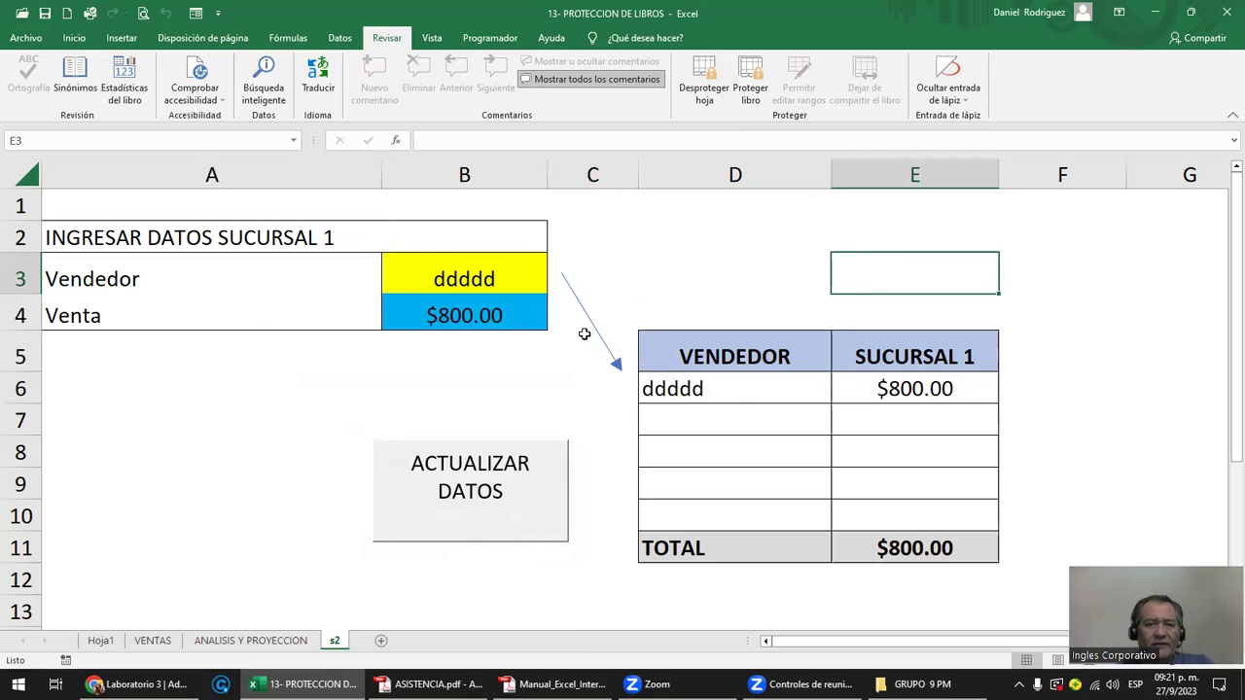
- Unlock seller cell B3 by entering the DATOS range password
{"action": "double_click", "coordinate": [456, 278]}
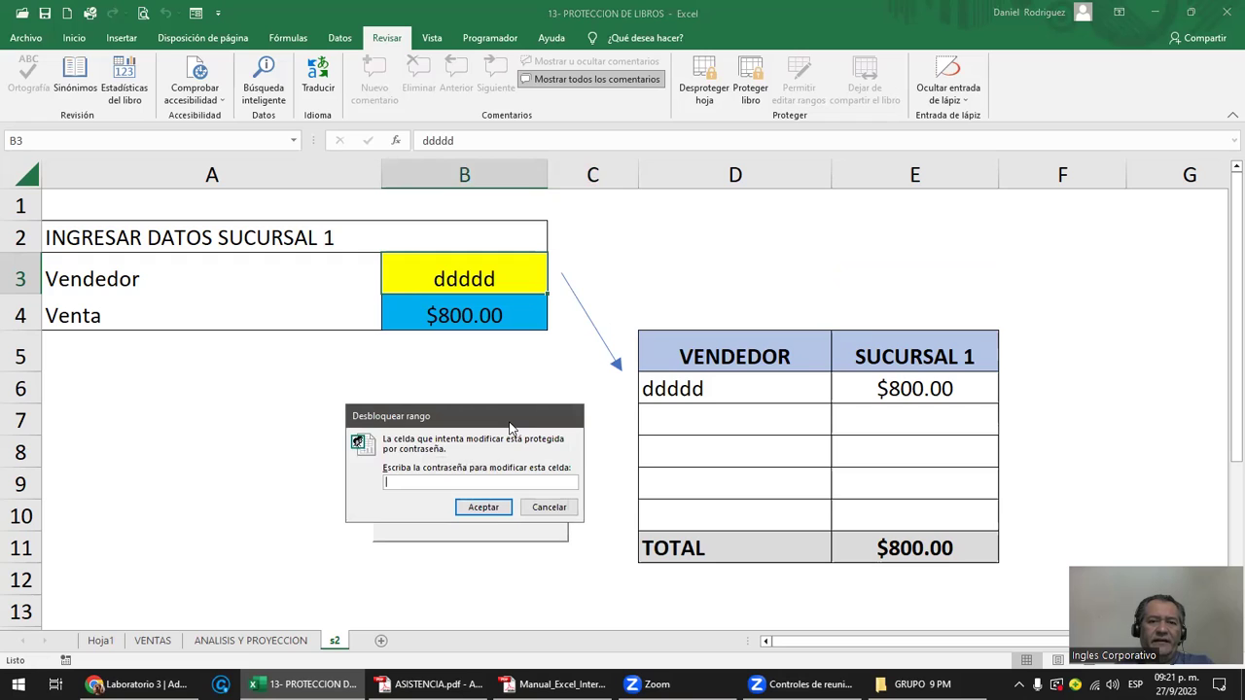
{"action": "left_click_drag", "start_coordinate": [511, 428], "coordinate": [803, 258]}
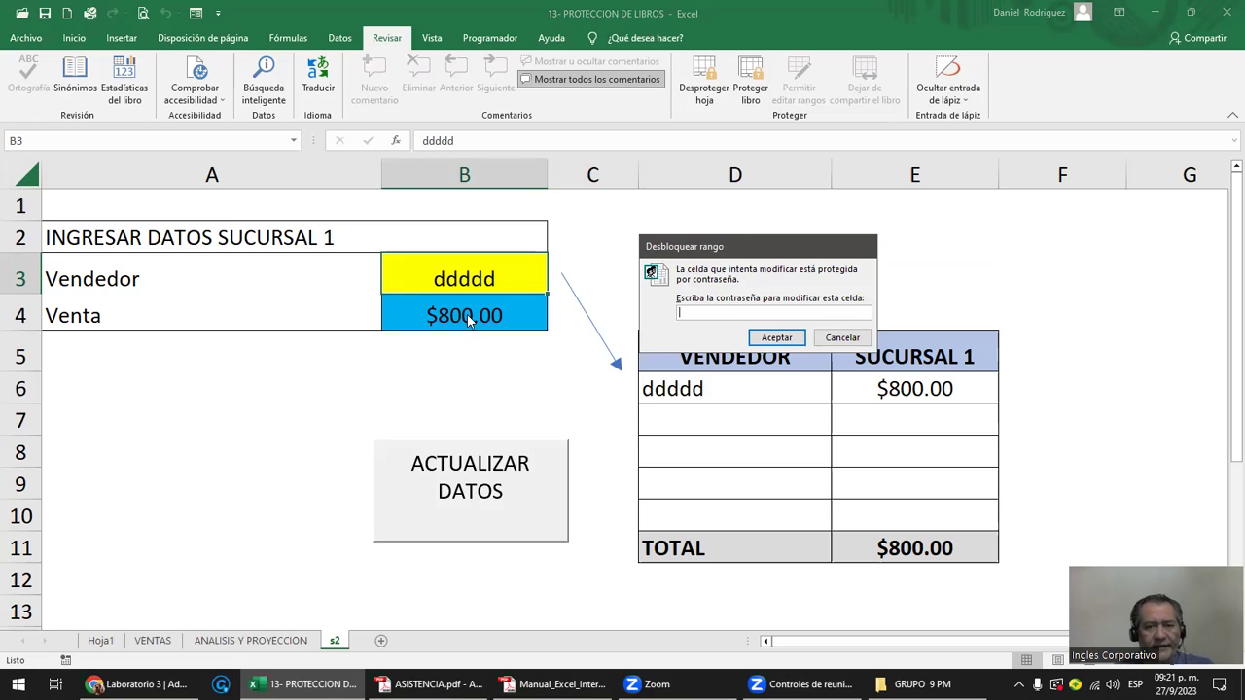
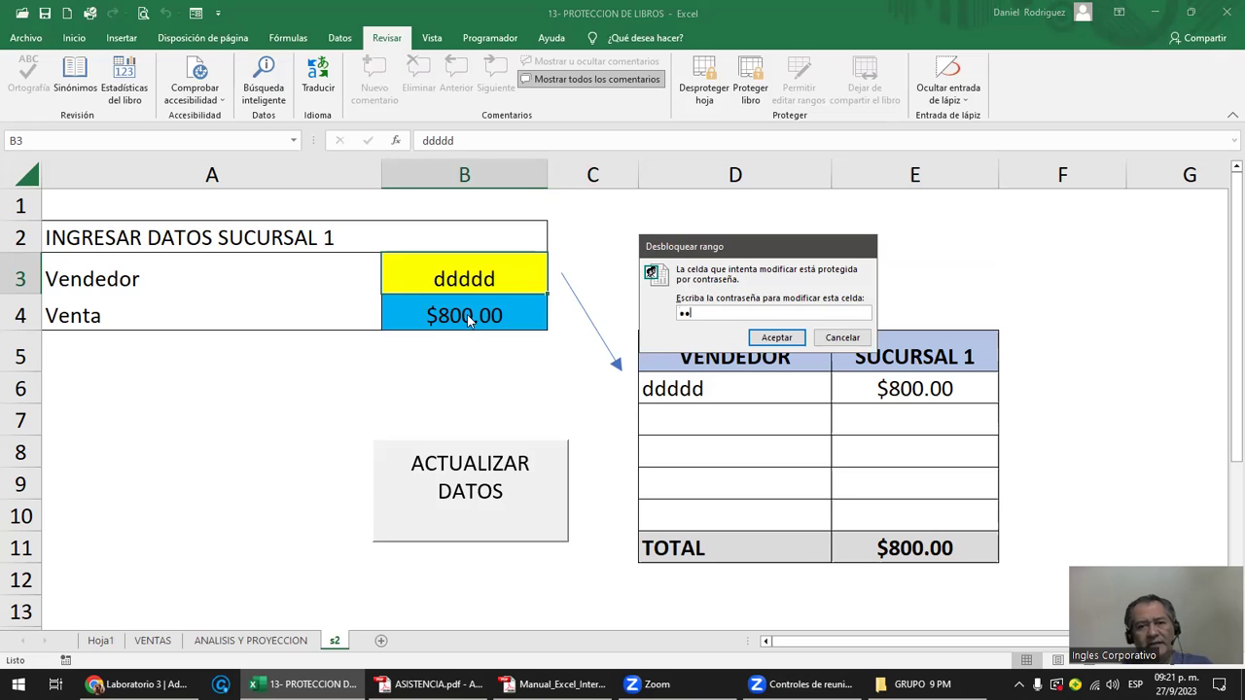
{"action": "key", "text": "Return"}
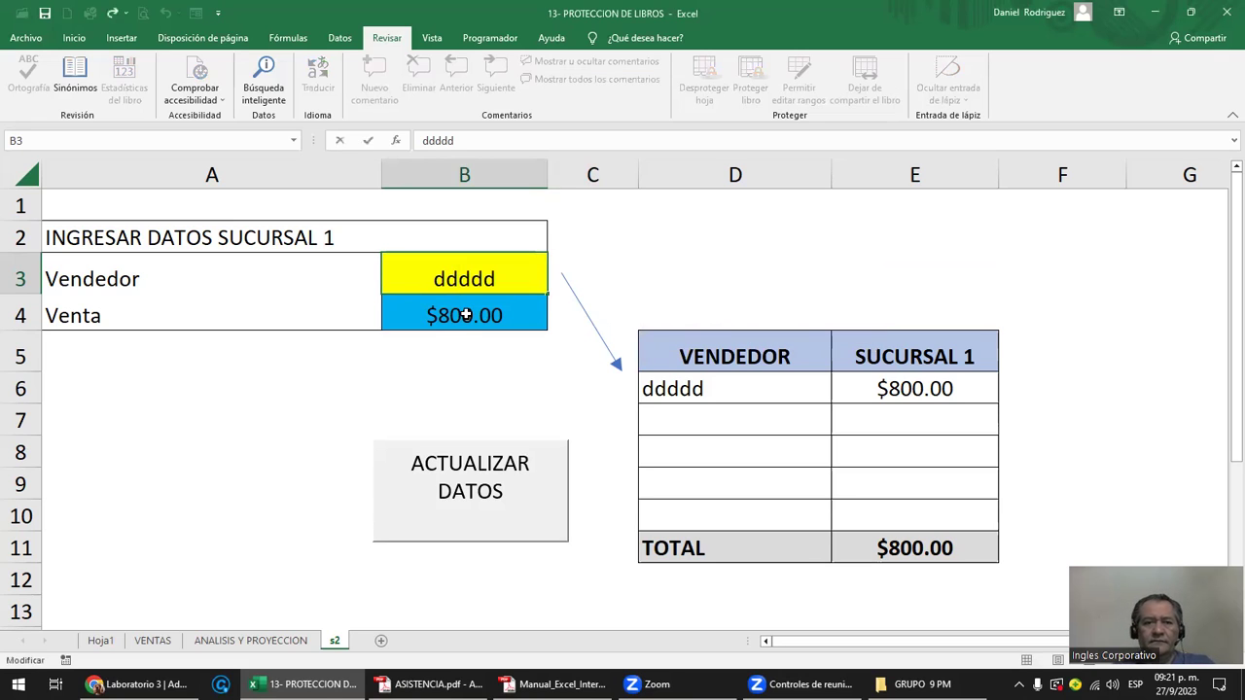
- Replace ddddd with JULIAN in B3 and enter a 788 sale in B4
{"action": "mouse_move", "coordinate": [431, 279]}
{"action": "left_mouse_down"}
{"action": "mouse_move", "coordinate": [491, 279]}
{"action": "mouse_move", "coordinate": [418, 287]}
{"action": "left_mouse_up"}
{"action": "left_click", "coordinate": [491, 279]}
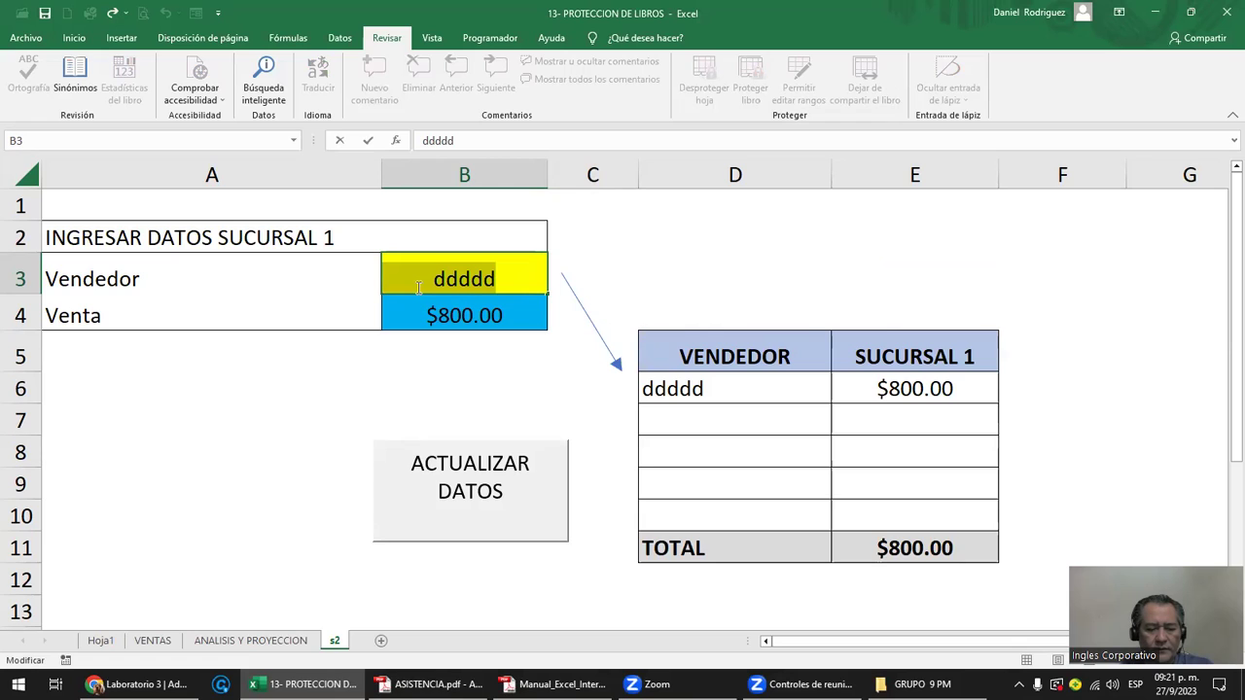
{"action": "key", "text": "BackSpace"}
{"action": "type", "text": "julian"}
{"action": "key", "text": "BackSpace"}
{"action": "key", "text": "BackSpace"}
{"action": "key", "text": "BackSpace"}
{"action": "key", "text": "BackSpace"}
{"action": "key", "text": "BackSpace"}
{"action": "key", "text": "BackSpace"}
{"action": "type", "text": "JULIAN"}
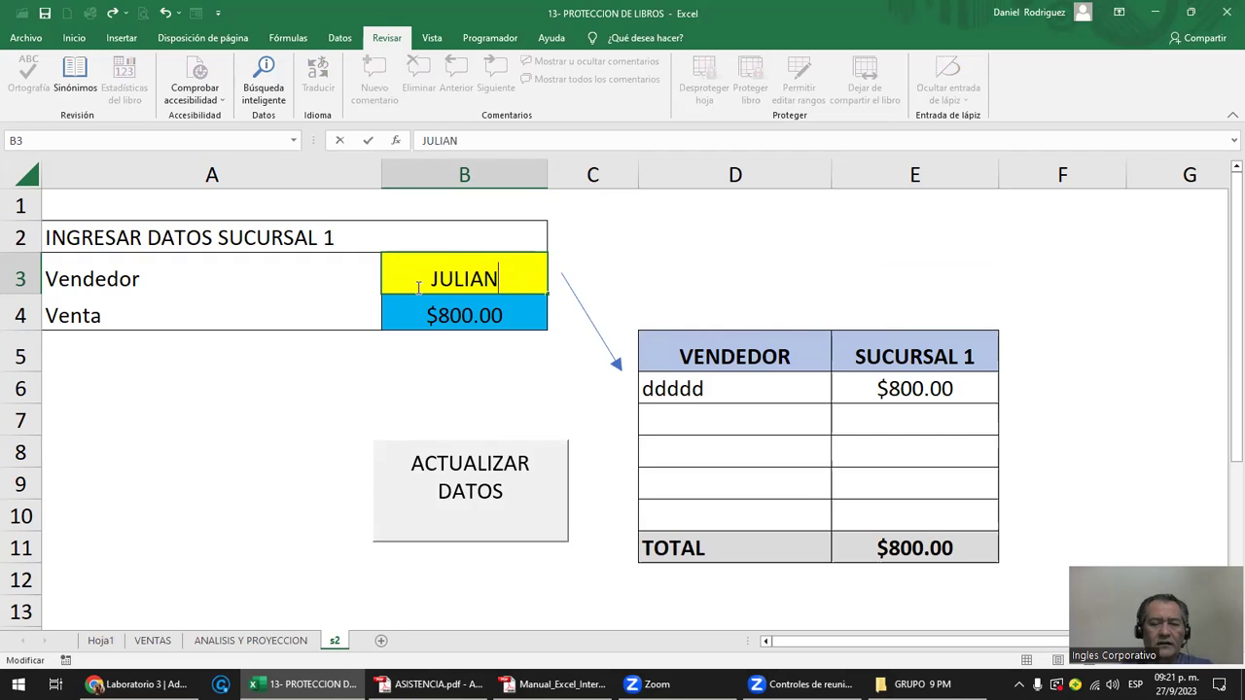
{"action": "key", "text": "Return"}
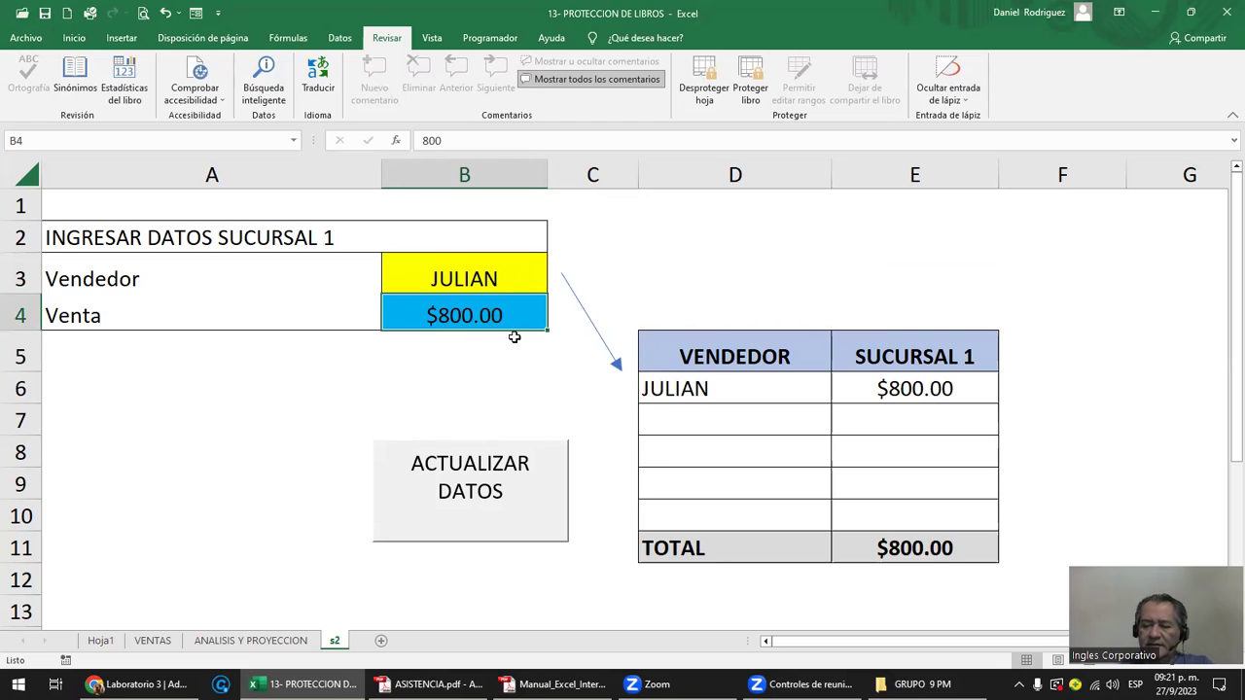
{"action": "type", "text": "788"}
{"action": "key", "text": "Return"}
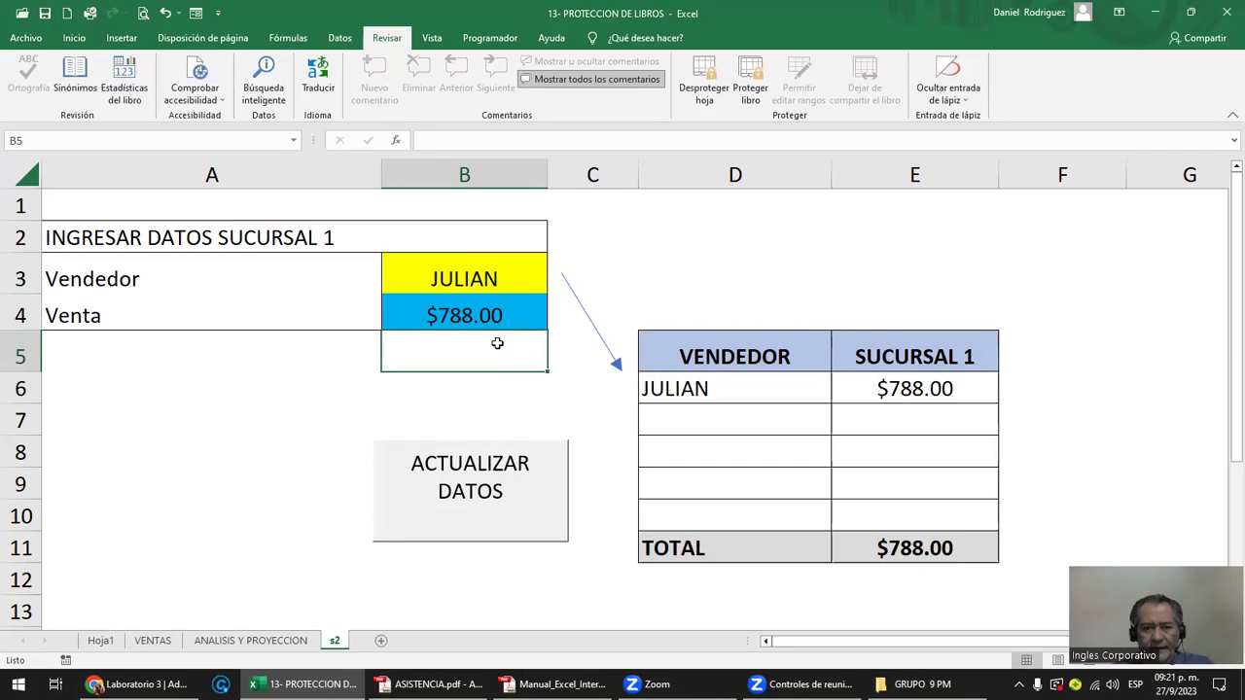
- Confirm cells B5 and D3 still refuse edits, dismissing the warnings
{"action": "double_click", "coordinate": [483, 362]}
{"action": "left_click", "coordinate": [607, 387]}
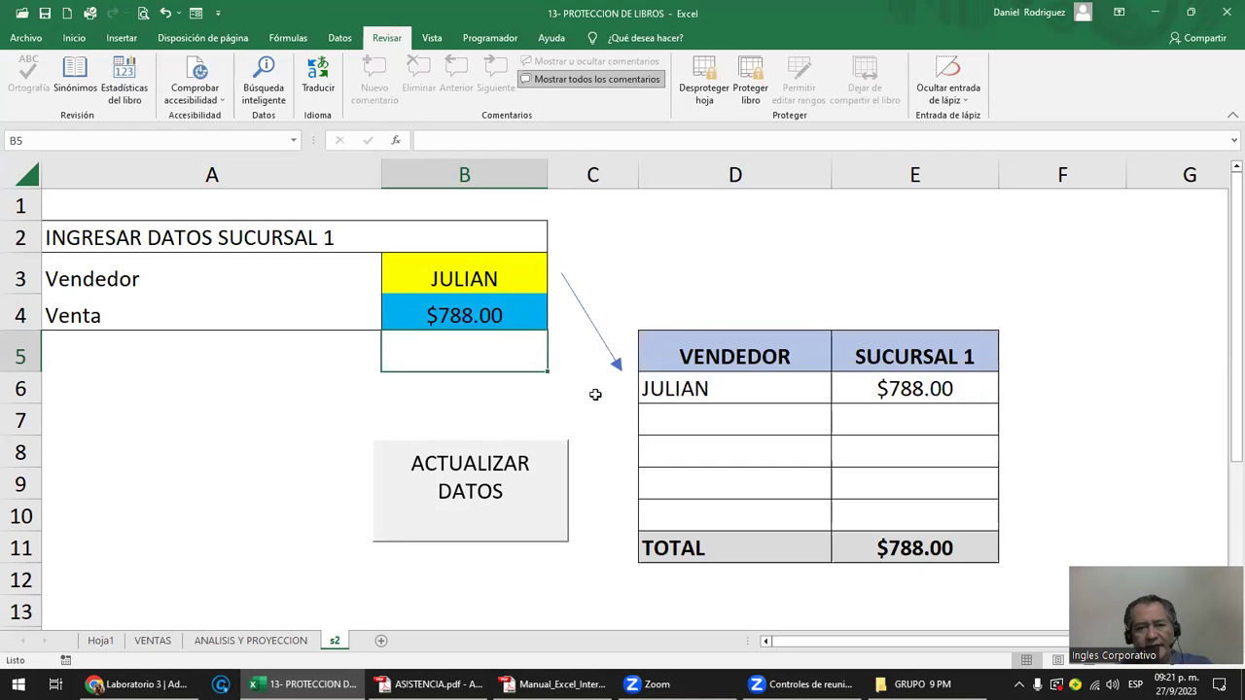
{"action": "double_click", "coordinate": [744, 279]}
{"action": "key", "text": "Return"}
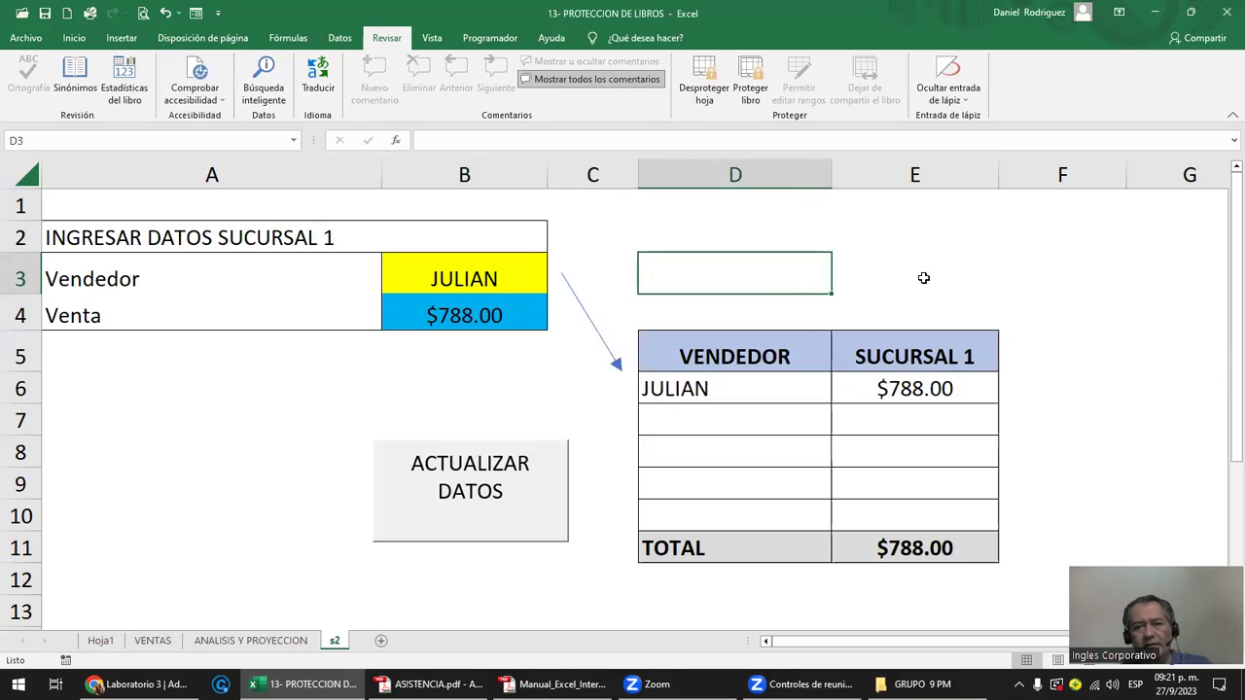
- Check that D6 and E6 link to B3 and B4
{"action": "left_click", "coordinate": [461, 278]}
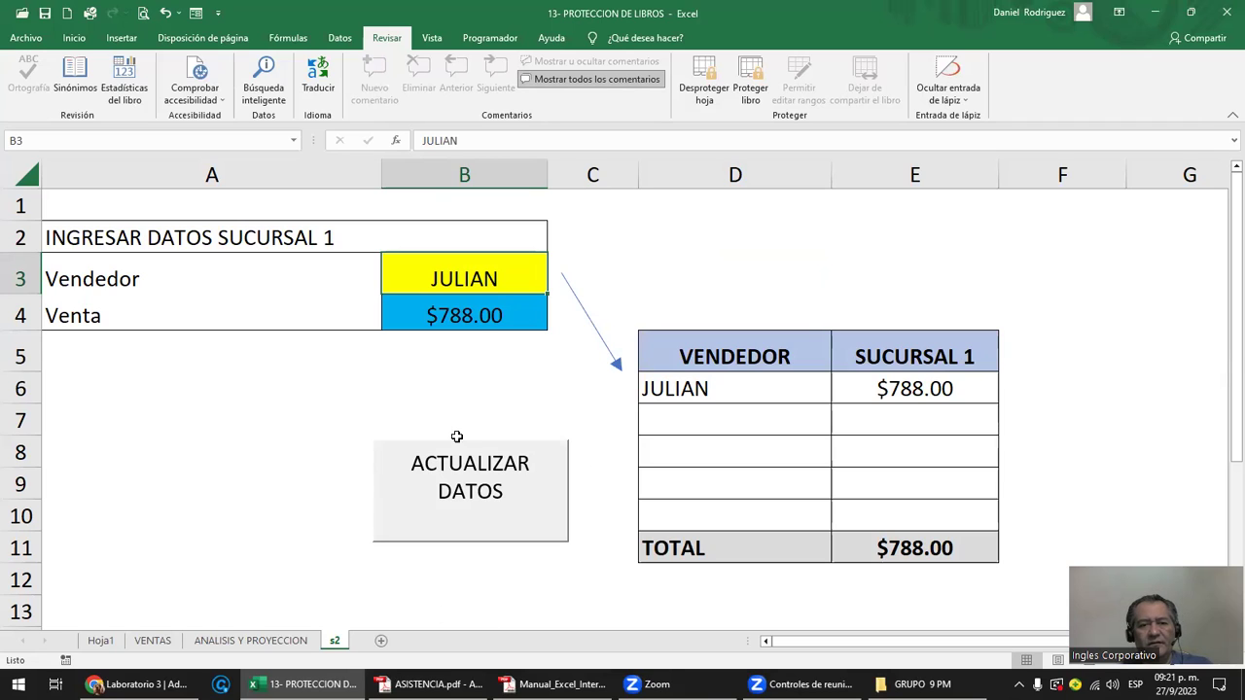
{"action": "left_click", "coordinate": [674, 388]}
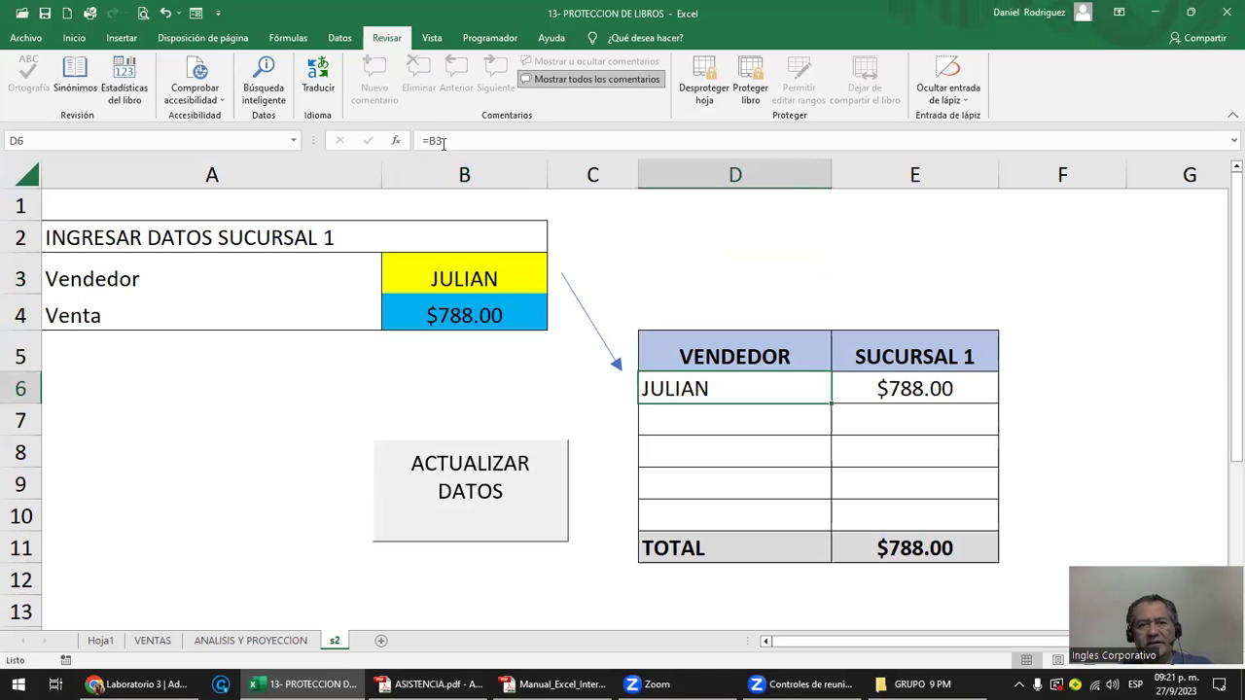
{"action": "left_click", "coordinate": [861, 388]}
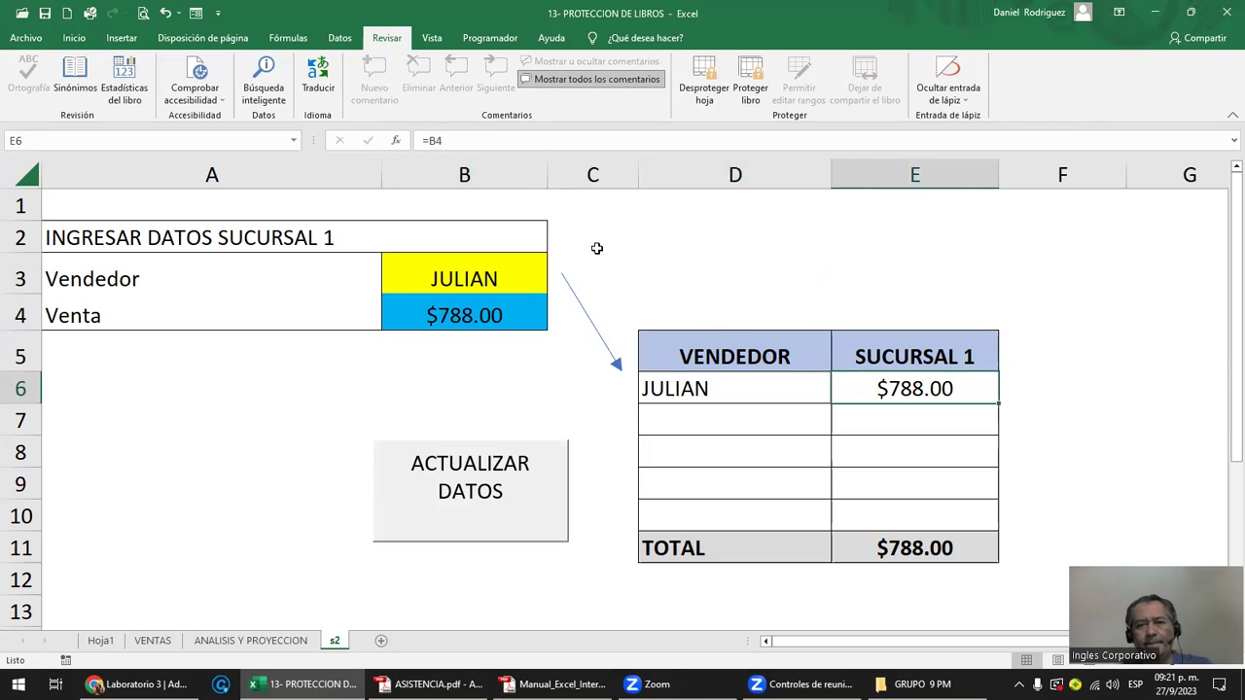
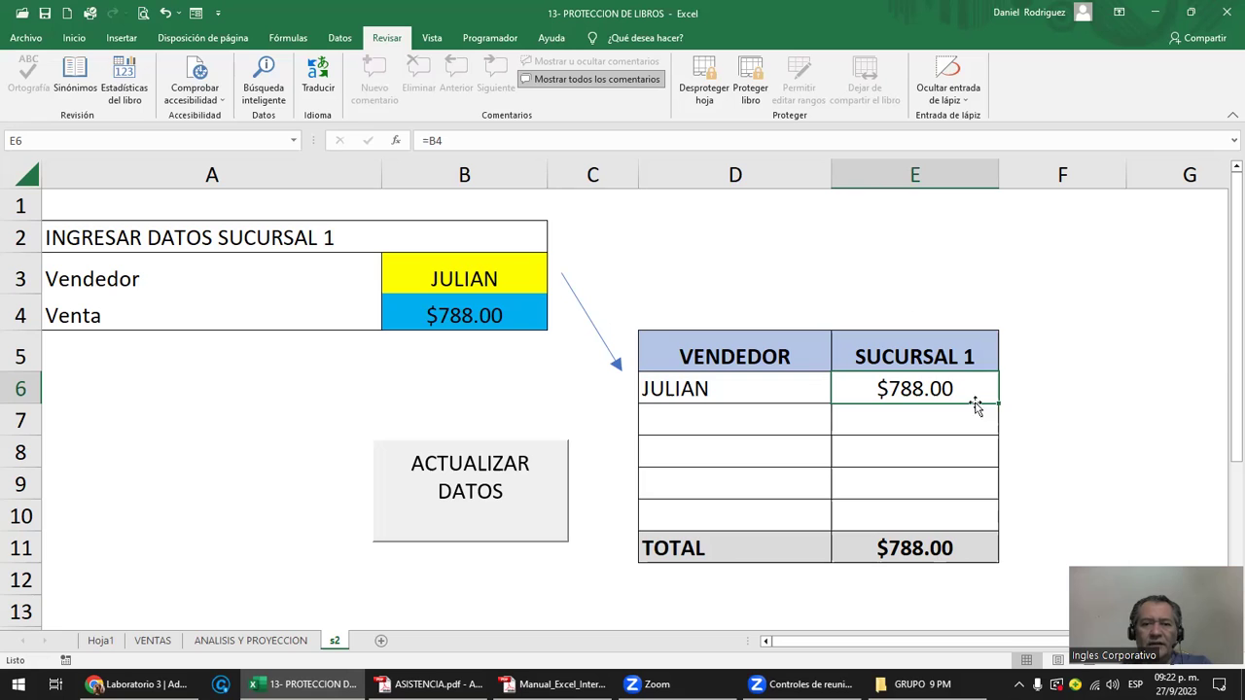
- Unprotect s2 with its password, then enter FECHA in A5 and =HOY() in B5
{"action": "left_click", "coordinate": [707, 102]}
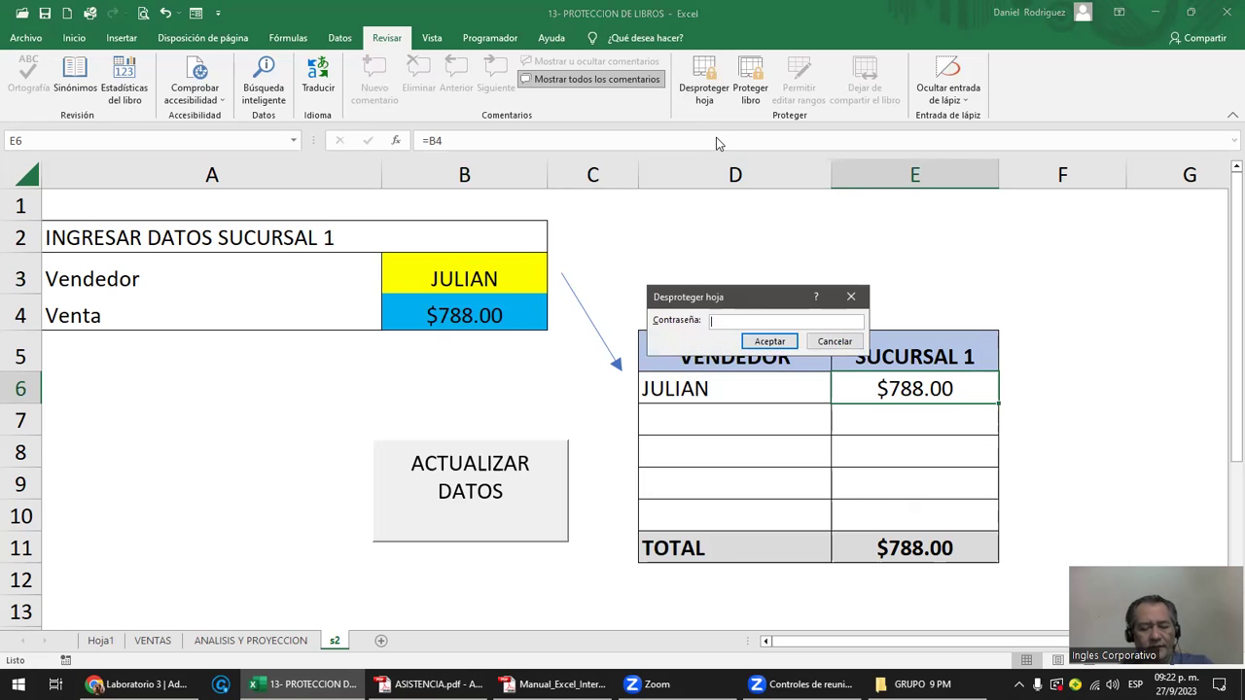
{"action": "key", "text": "Return"}
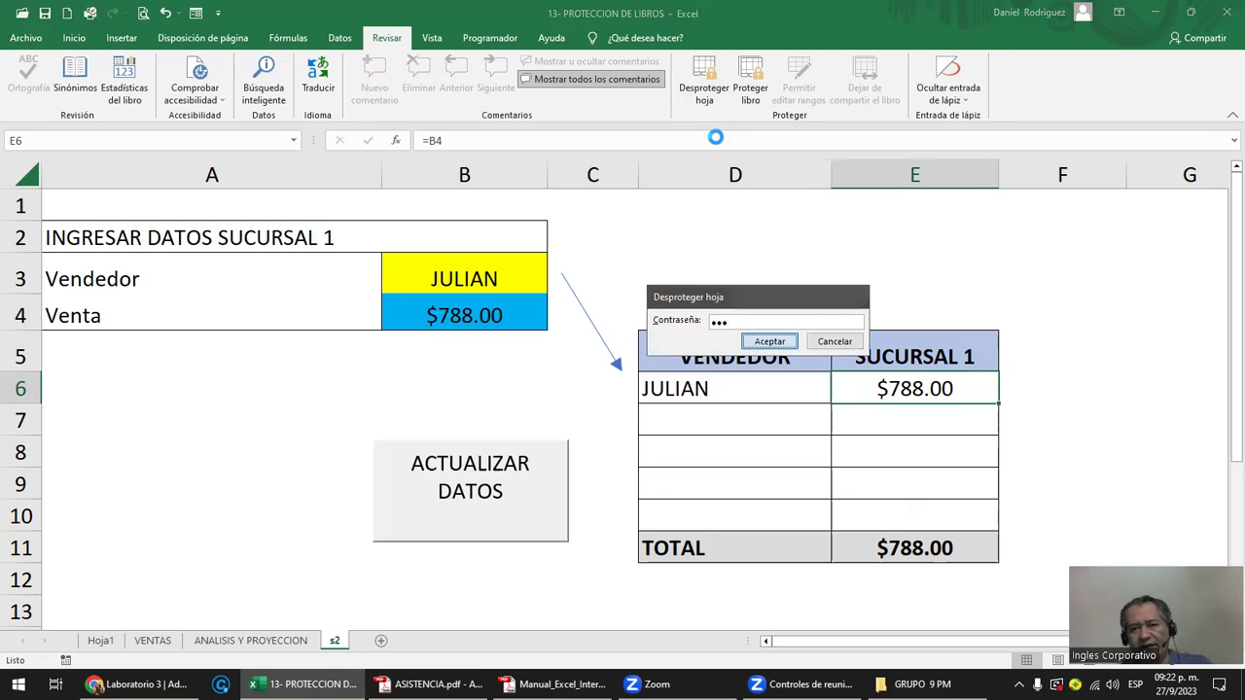
{"action": "left_click", "coordinate": [765, 284]}
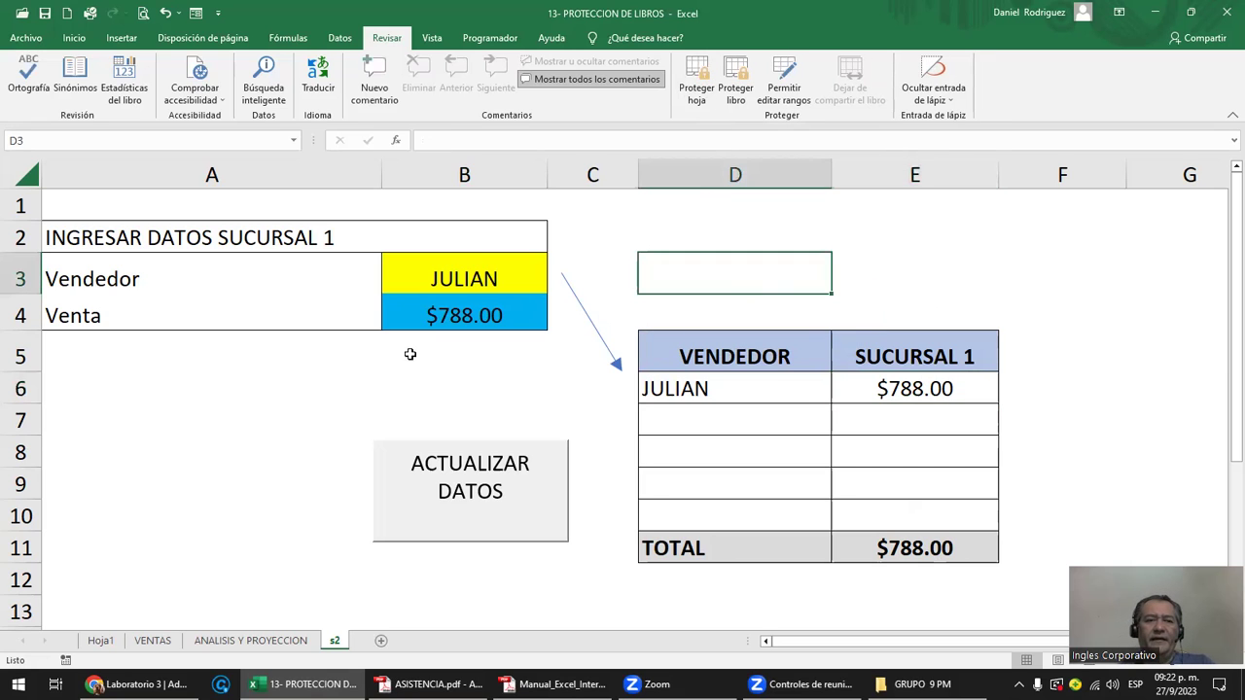
{"action": "left_click", "coordinate": [95, 354]}
{"action": "type", "text": "FECHA"}
{"action": "key", "text": "Tab"}
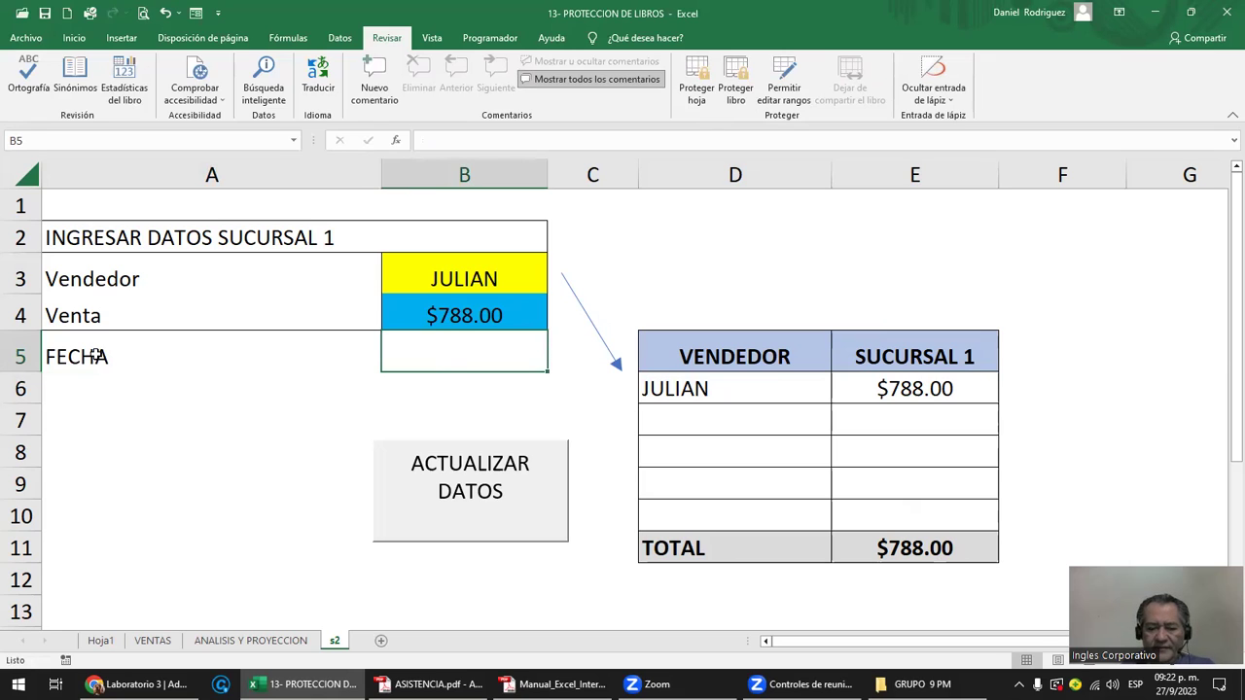
{"action": "type", "text": "="}
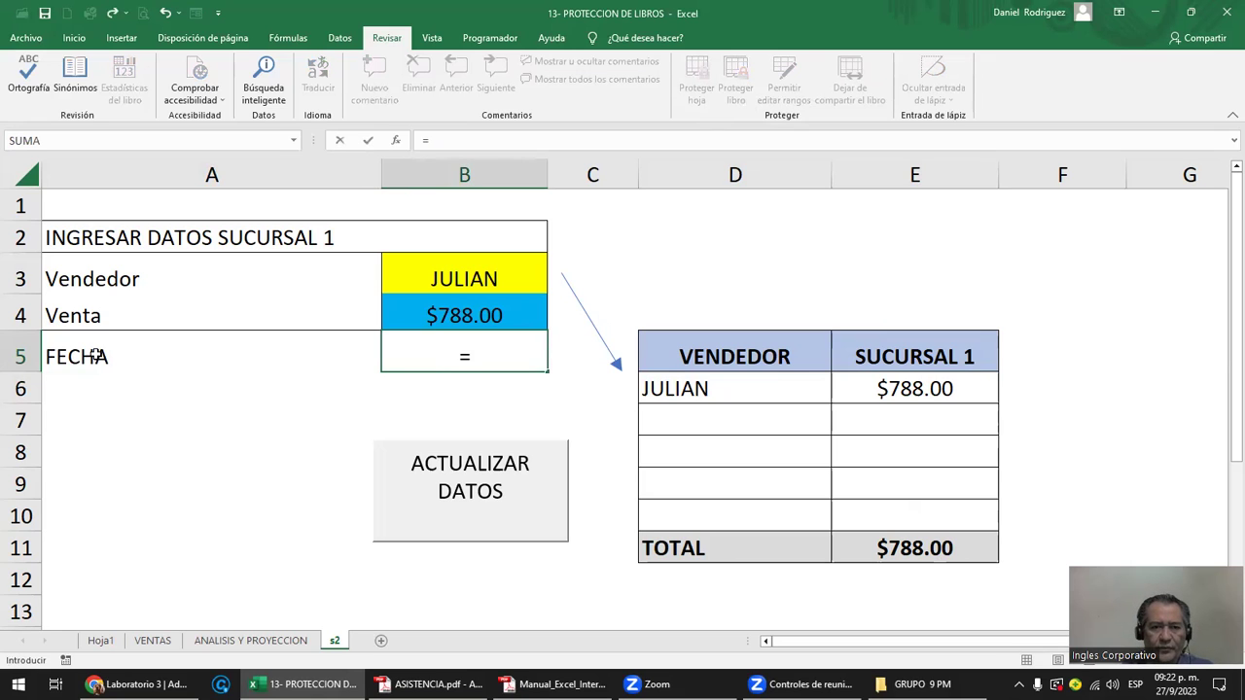
{"action": "type", "text": "HOY"}
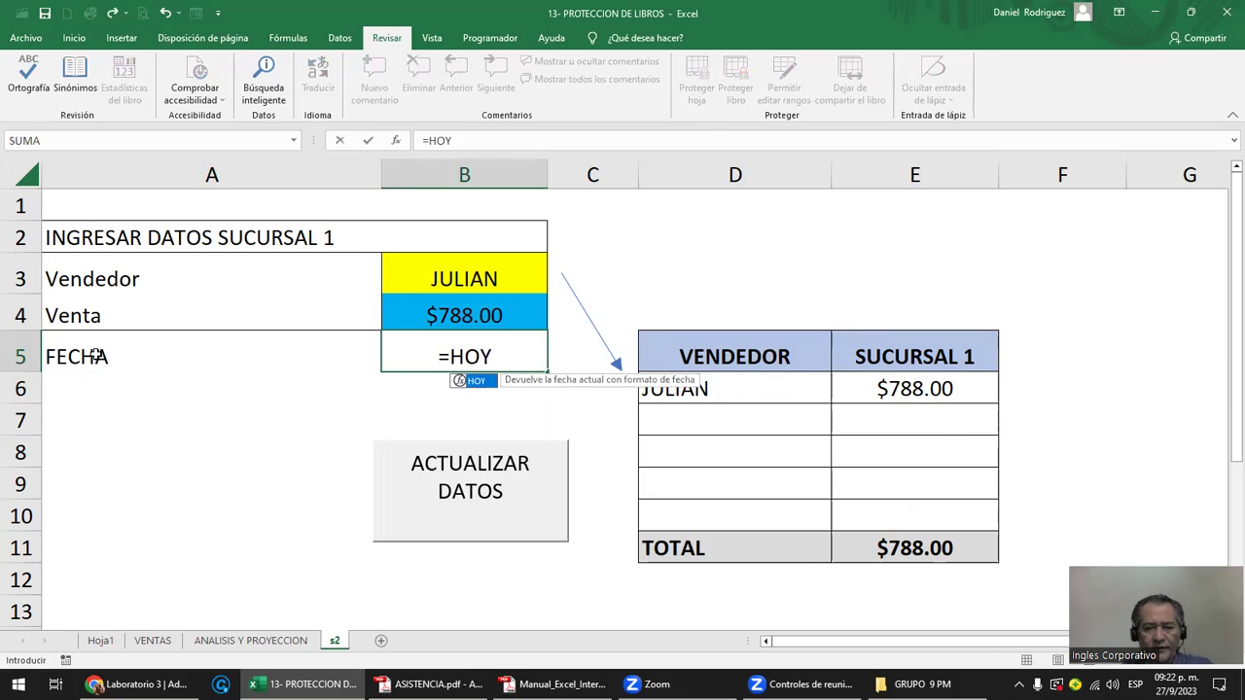
{"action": "type", "text": "()"}
{"action": "key", "text": "Return"}
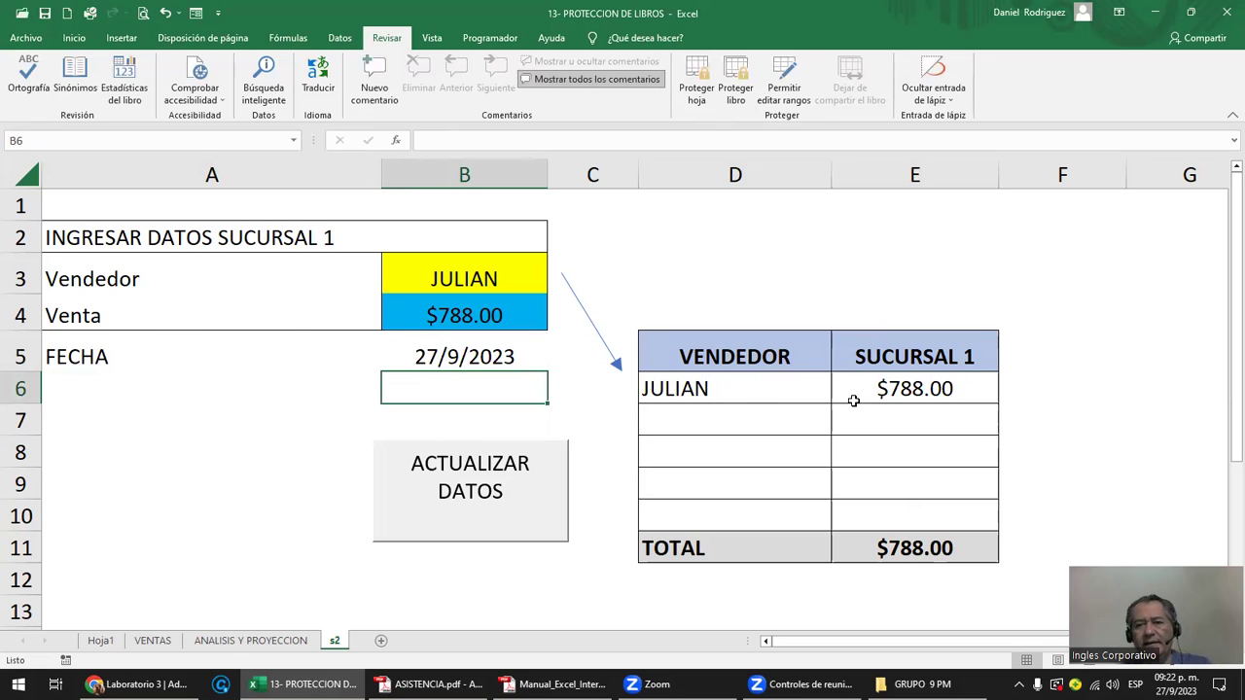
- Add a FECHA header in F5 and give F6:F11 all borders
{"action": "left_click", "coordinate": [1021, 354]}
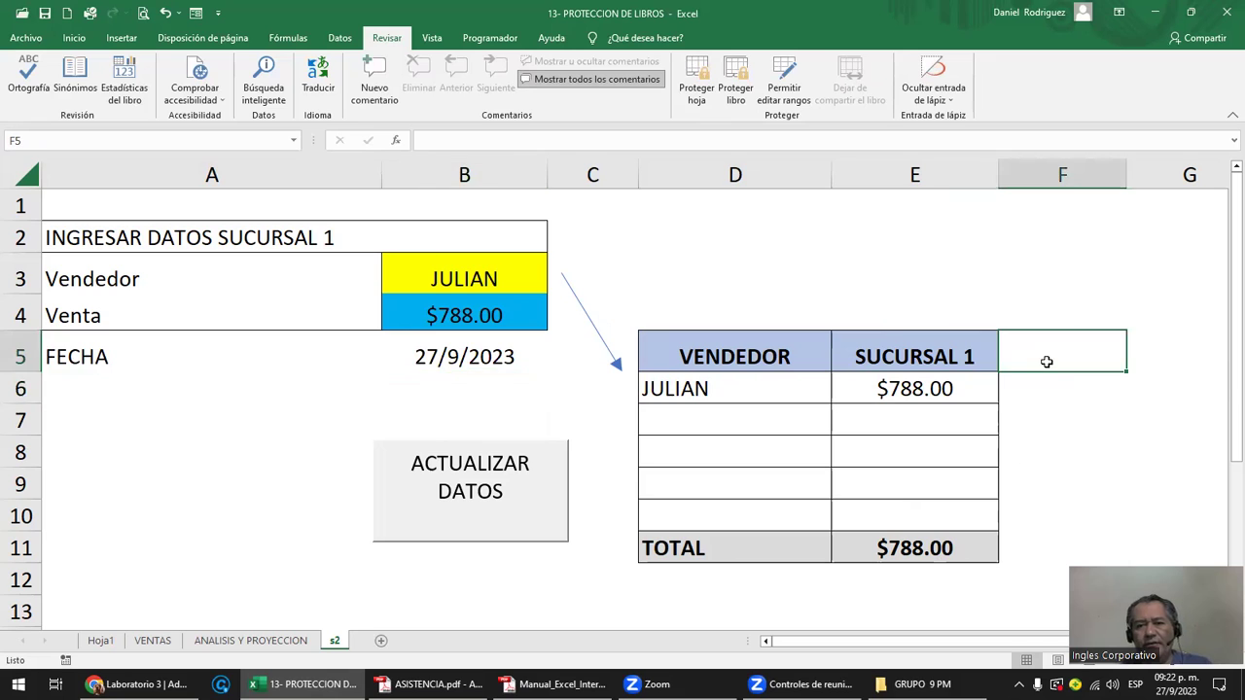
{"action": "type", "text": "FECHA"}
{"action": "left_click_drag", "start_coordinate": [1046, 361], "coordinate": [1046, 418]}
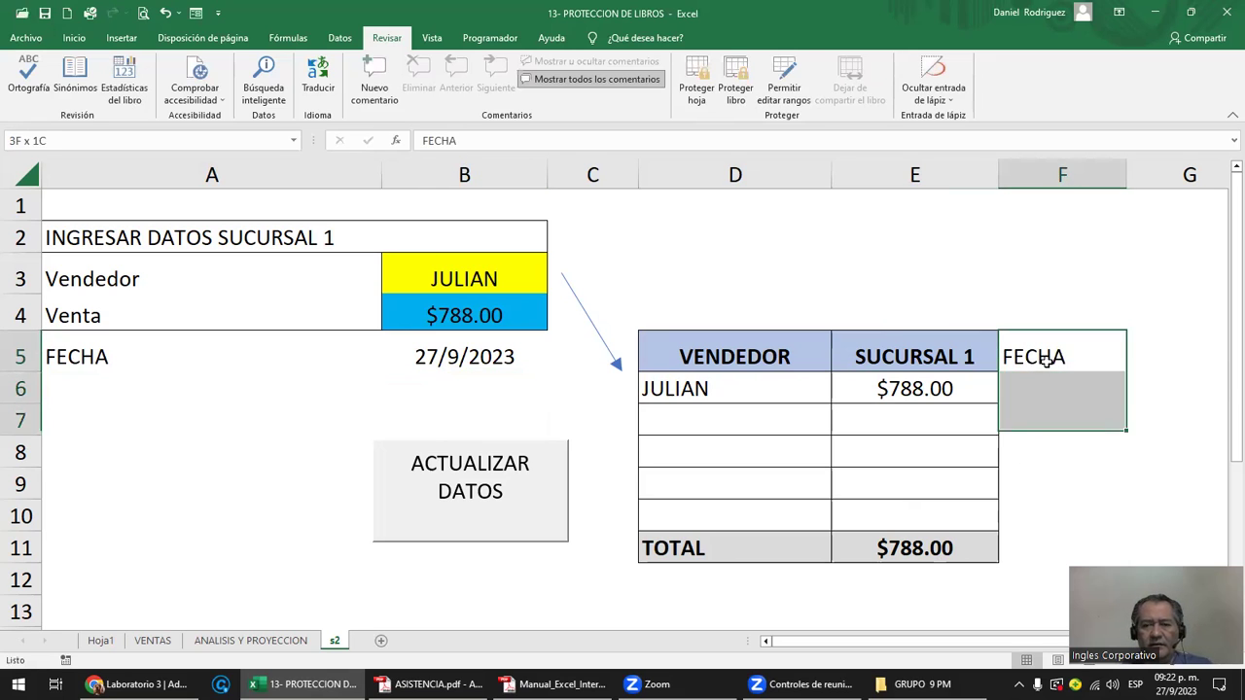
{"action": "key", "text": "shift+Down"}
{"action": "key", "text": "shift+Down"}
{"action": "key", "text": "shift+Down"}
{"action": "key", "text": "shift+Down"}
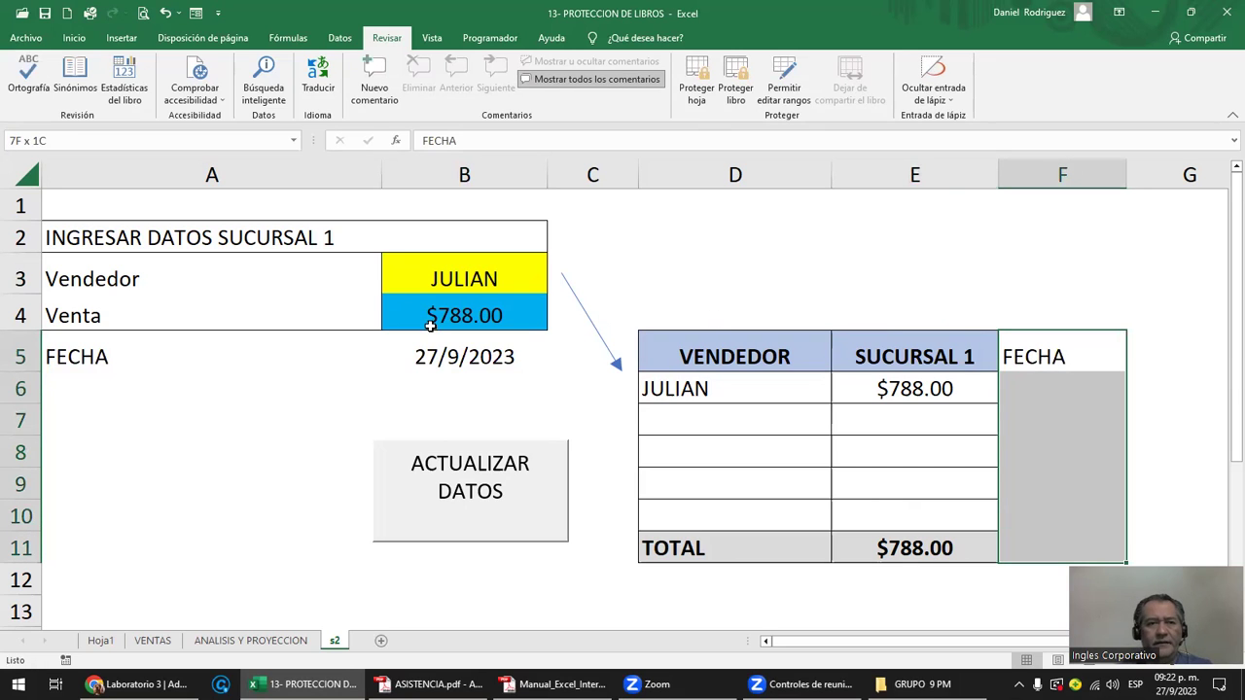
{"action": "left_click", "coordinate": [74, 38]}
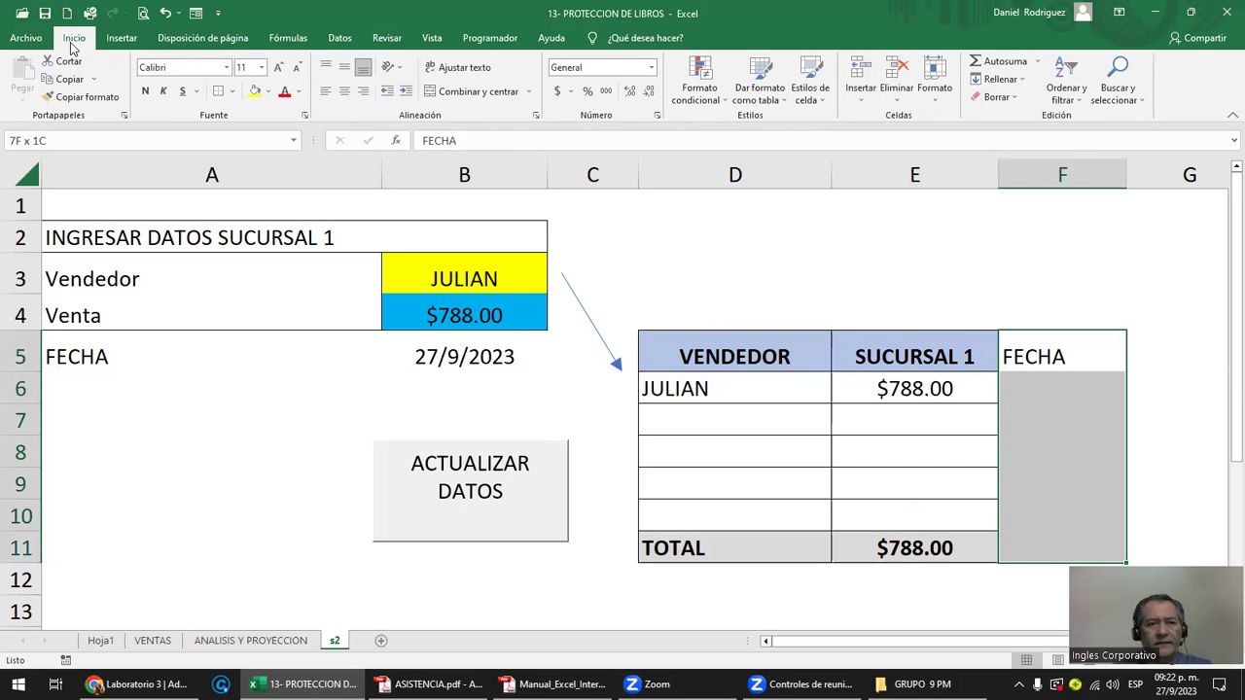
{"action": "left_click", "coordinate": [233, 91]}
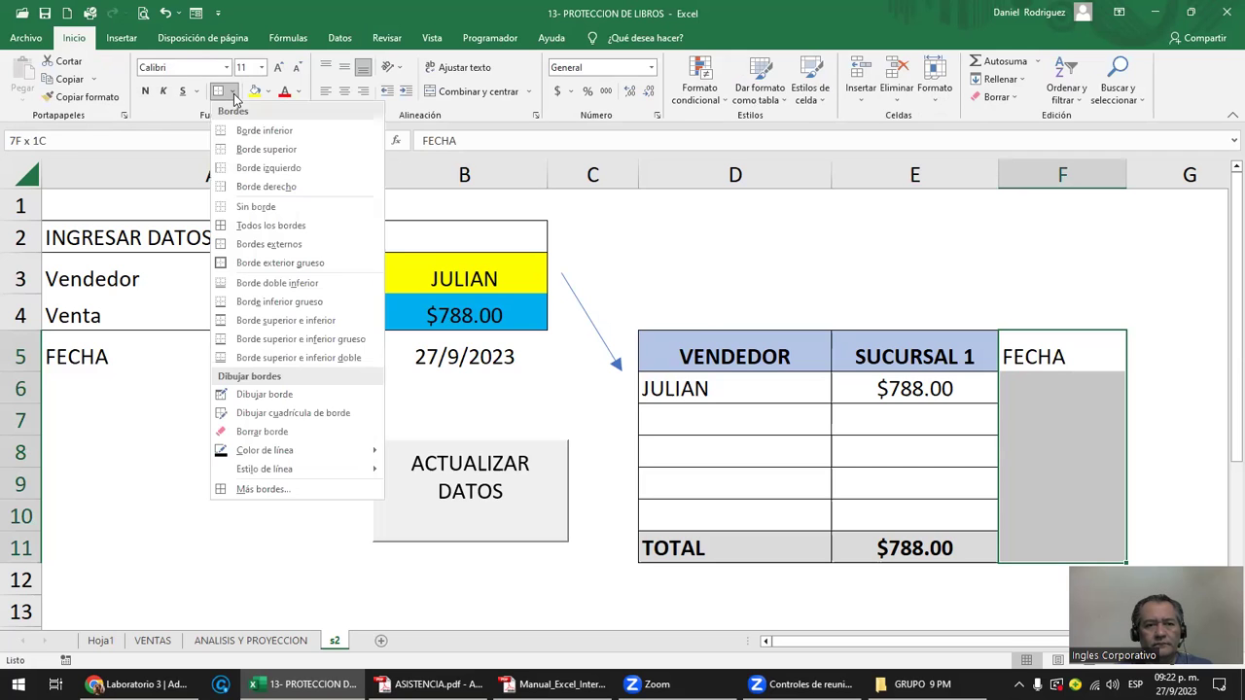
{"action": "left_click", "coordinate": [275, 229]}
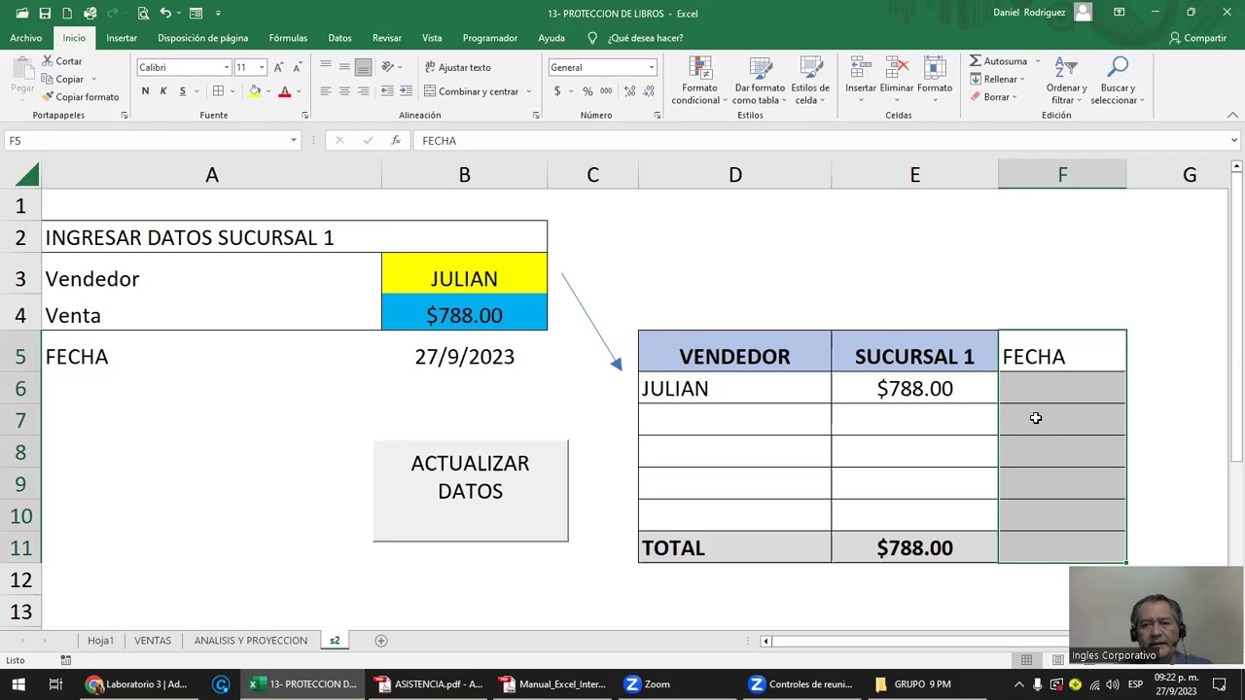
- Copy the header style to F5 and the TOTAL row style to F11, and format F6:F10 as short dates
{"action": "left_click", "coordinate": [945, 356]}
{"action": "left_click", "coordinate": [81, 97]}
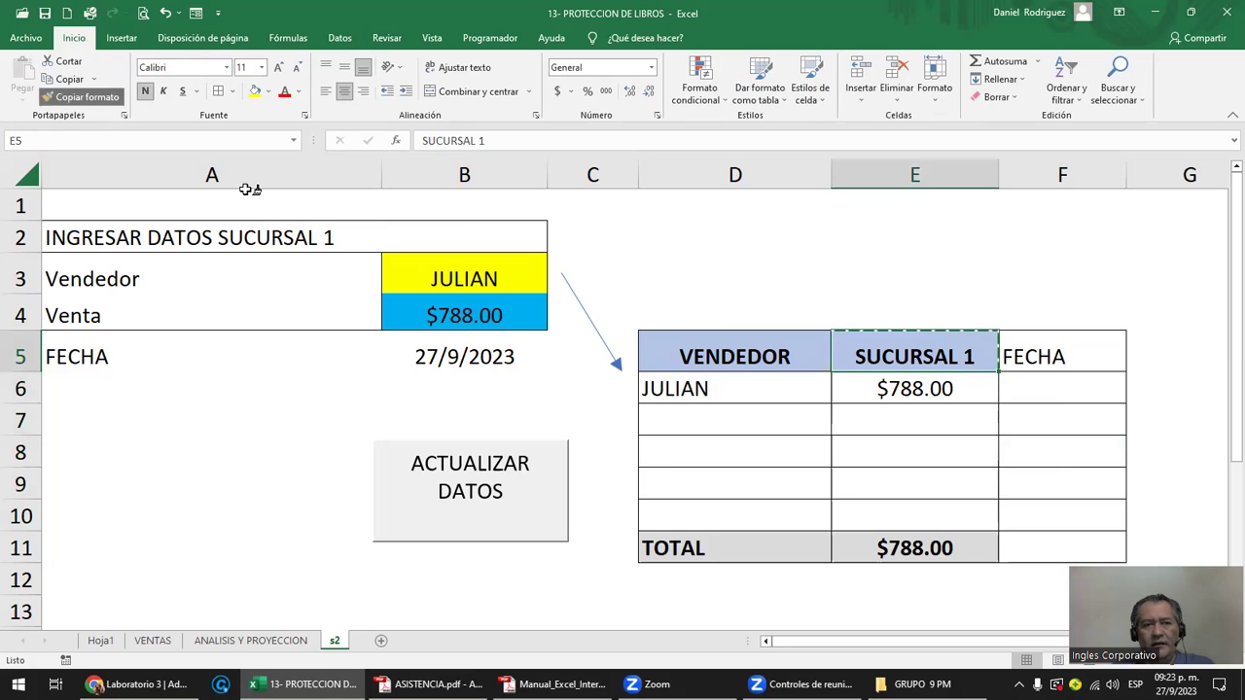
{"action": "left_click", "coordinate": [1066, 369]}
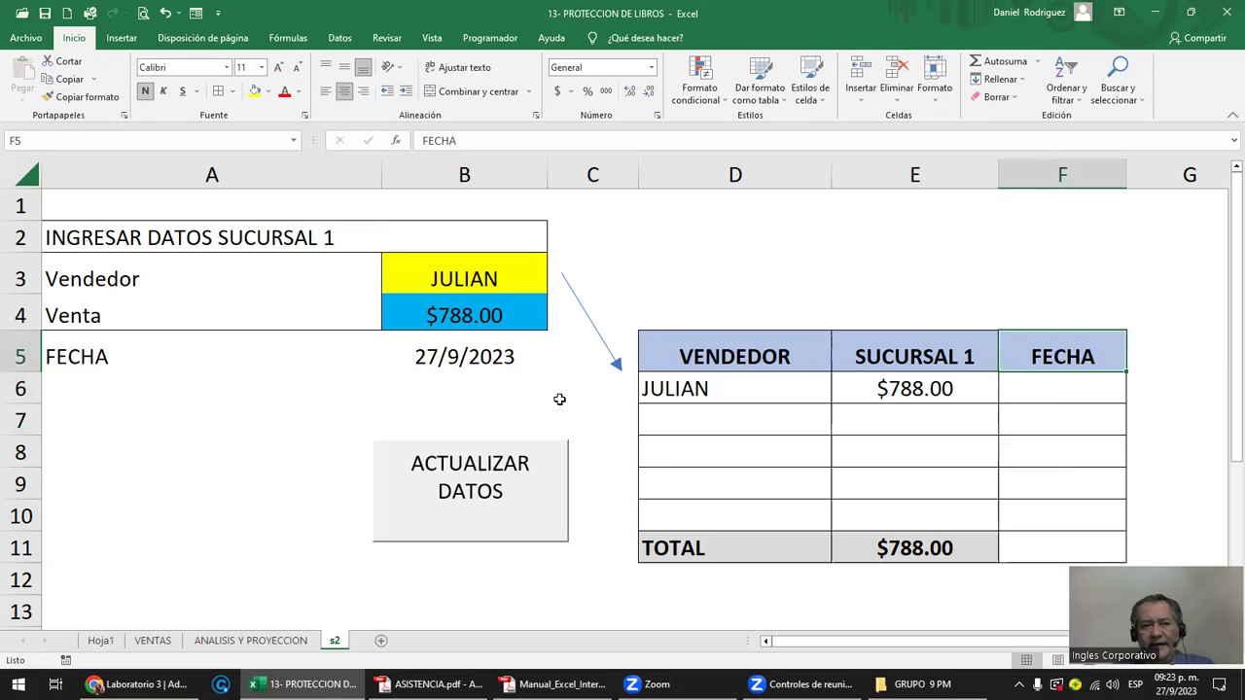
{"action": "left_click", "coordinate": [462, 358]}
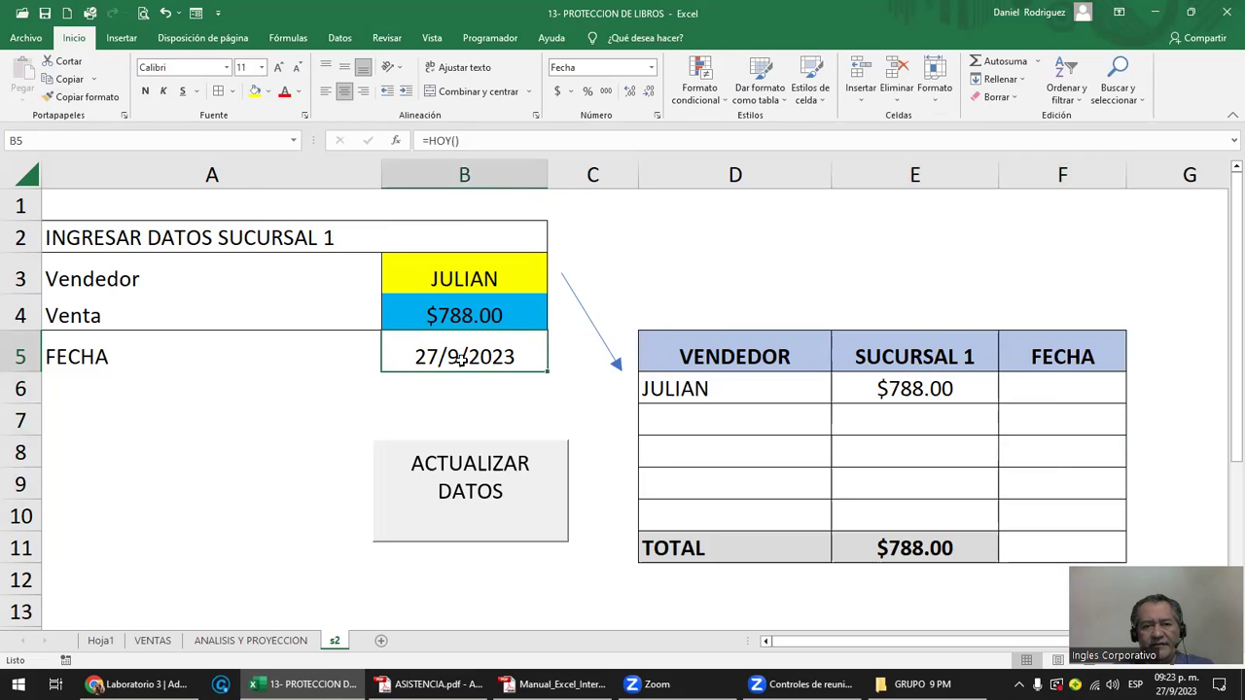
{"action": "left_click", "coordinate": [1025, 546]}
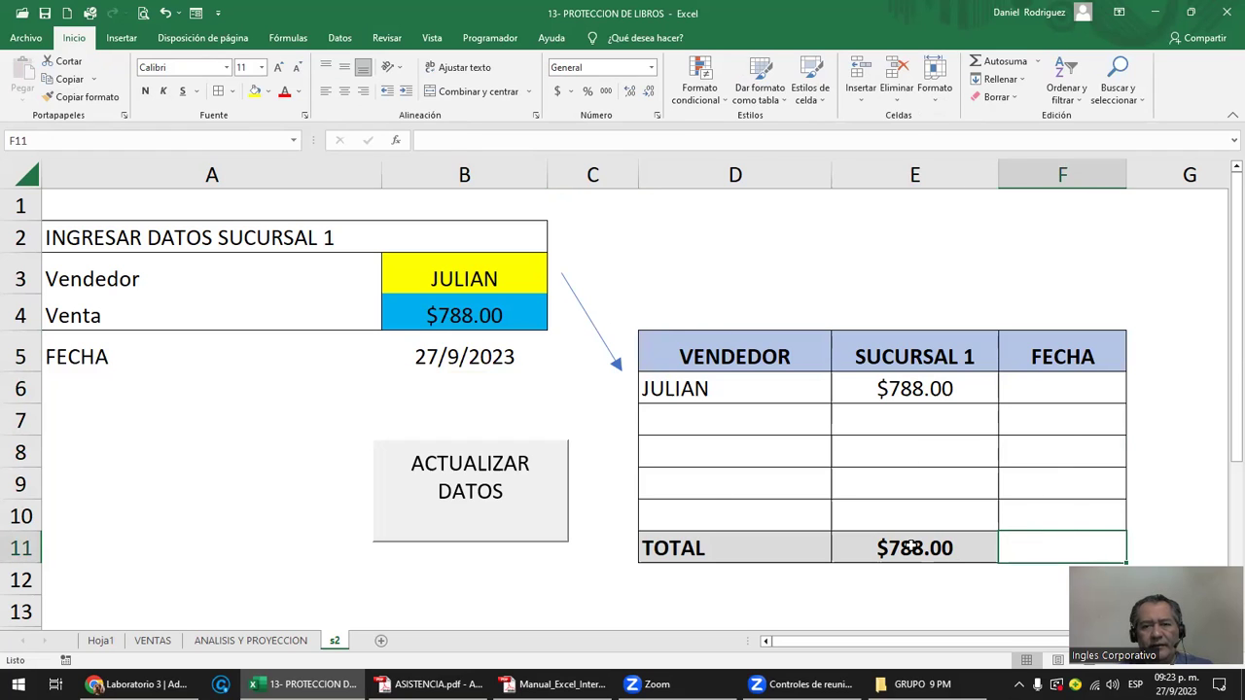
{"action": "left_click_drag", "start_coordinate": [736, 548], "coordinate": [909, 548]}
{"action": "left_click", "coordinate": [110, 102]}
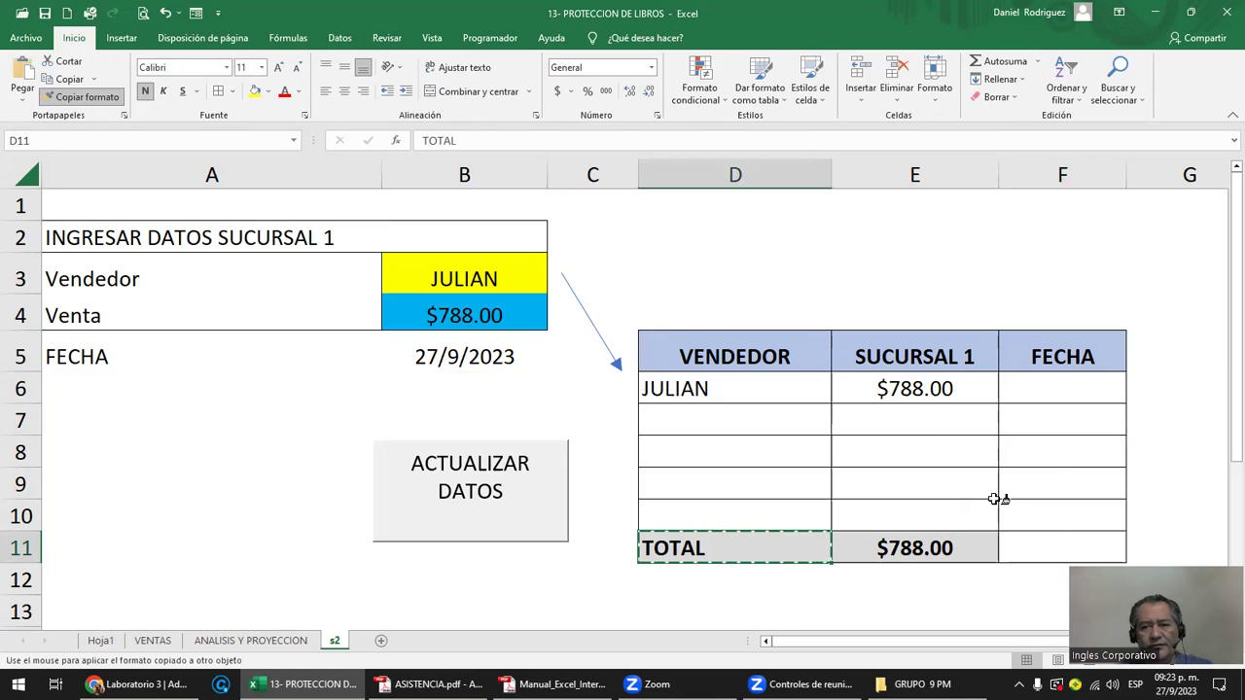
{"action": "left_click", "coordinate": [1052, 544]}
{"action": "left_click_drag", "start_coordinate": [1058, 385], "coordinate": [1074, 511]}
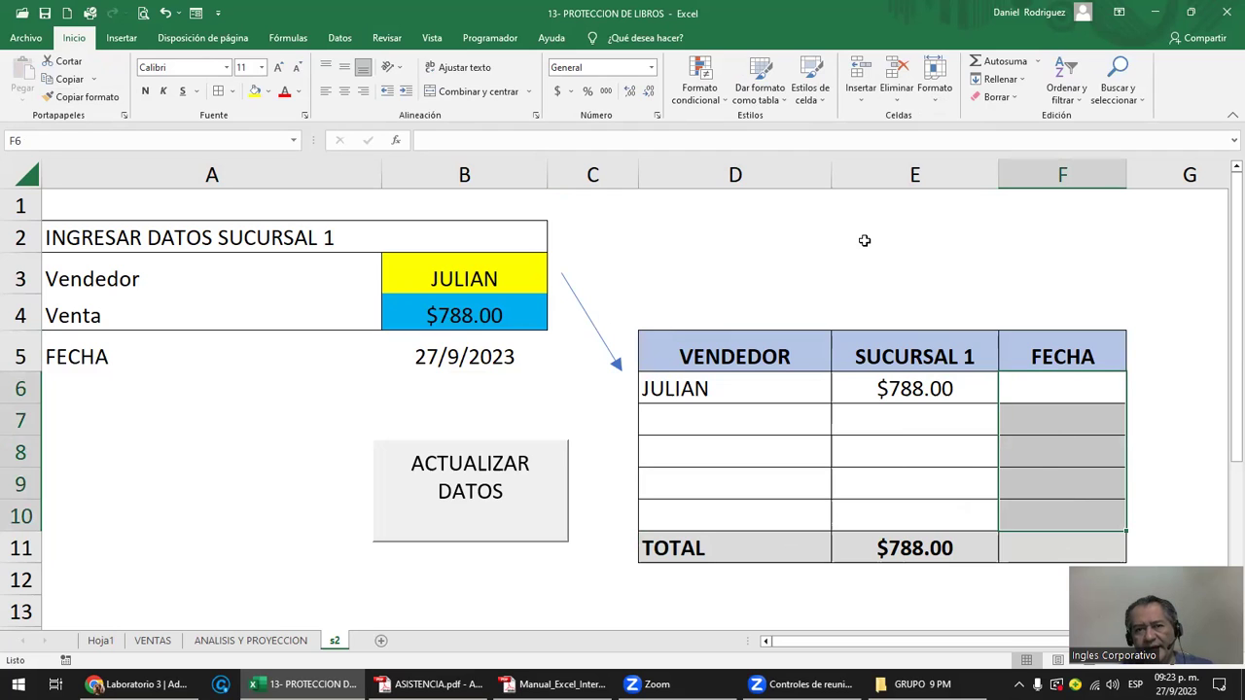
{"action": "left_click", "coordinate": [651, 68]}
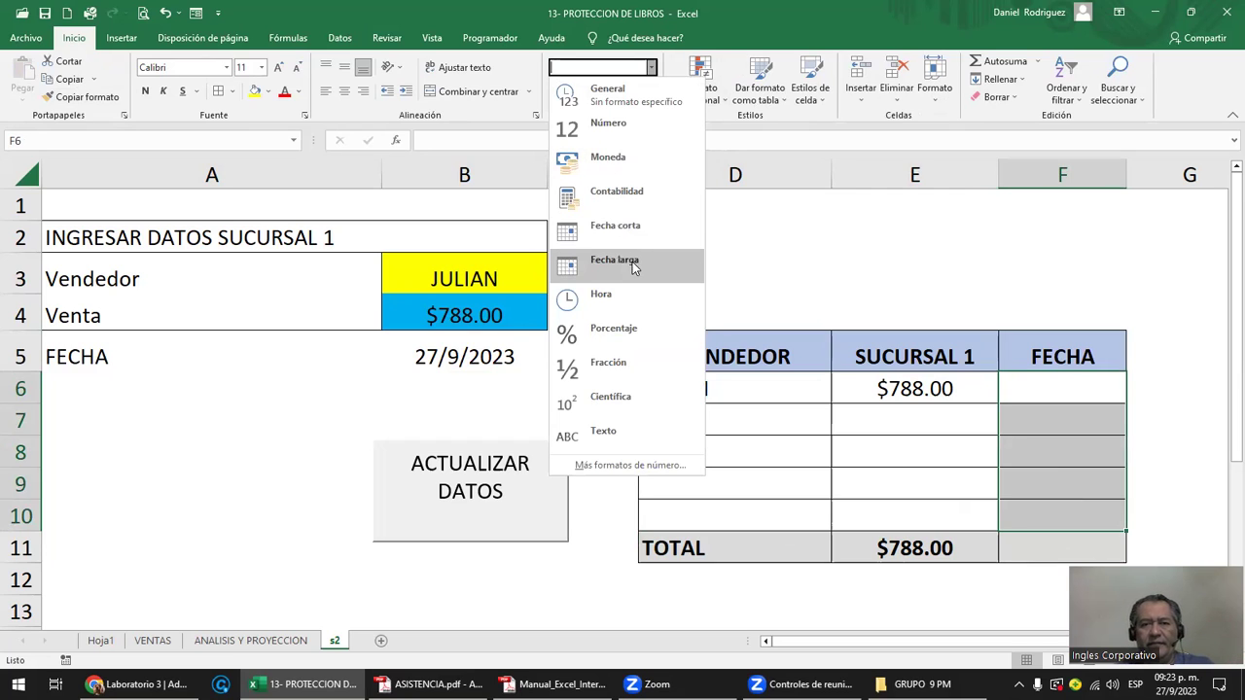
{"action": "left_click", "coordinate": [638, 226]}
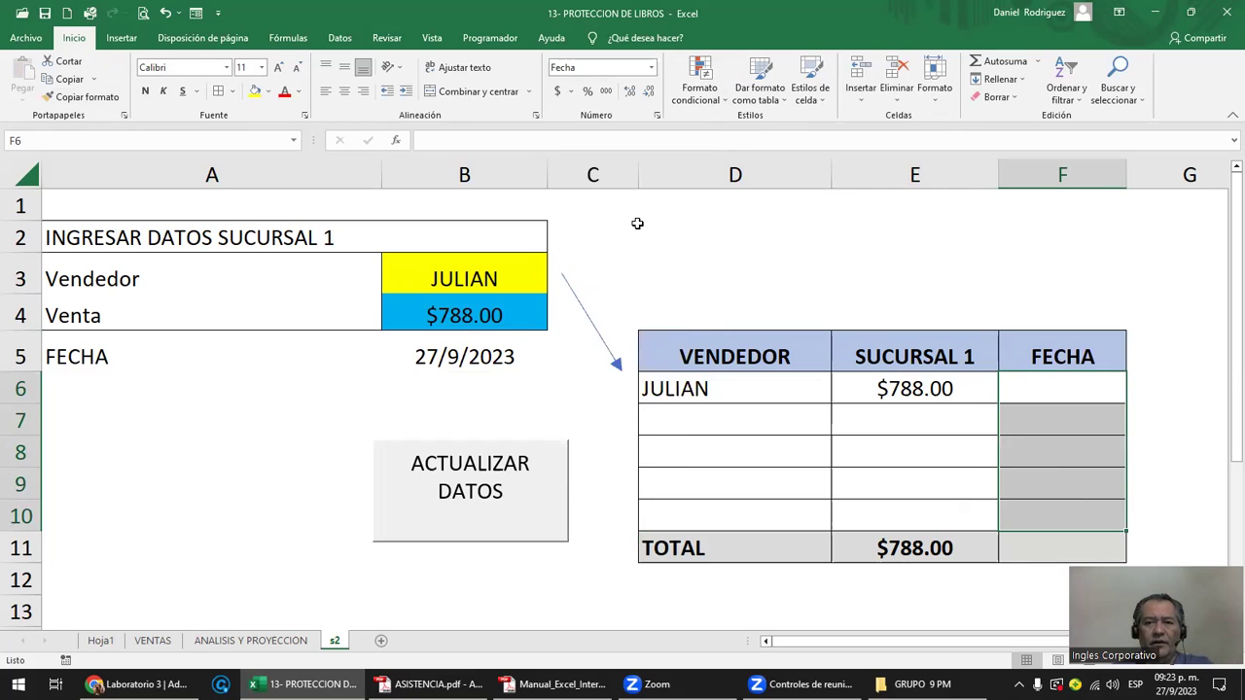
- Test a =B5 formula in F3, view it as a plain number, then clear it
{"action": "left_click", "coordinate": [1064, 402]}
{"action": "left_click", "coordinate": [1073, 289]}
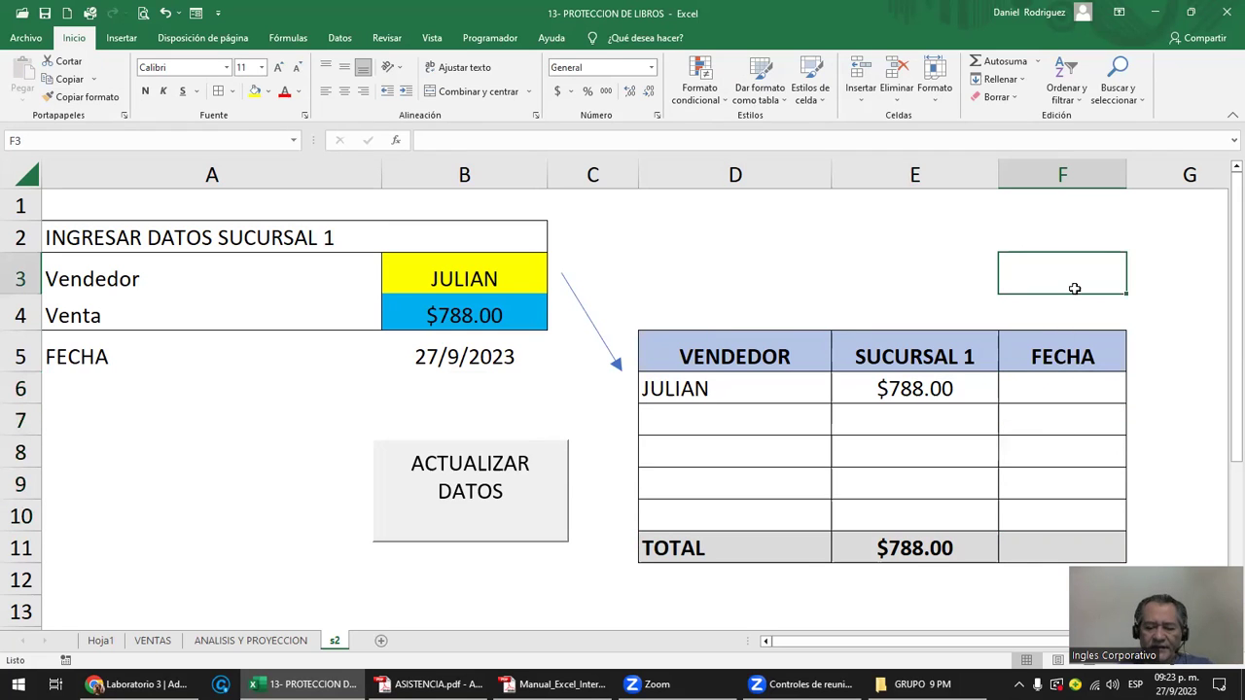
{"action": "type", "text": "="}
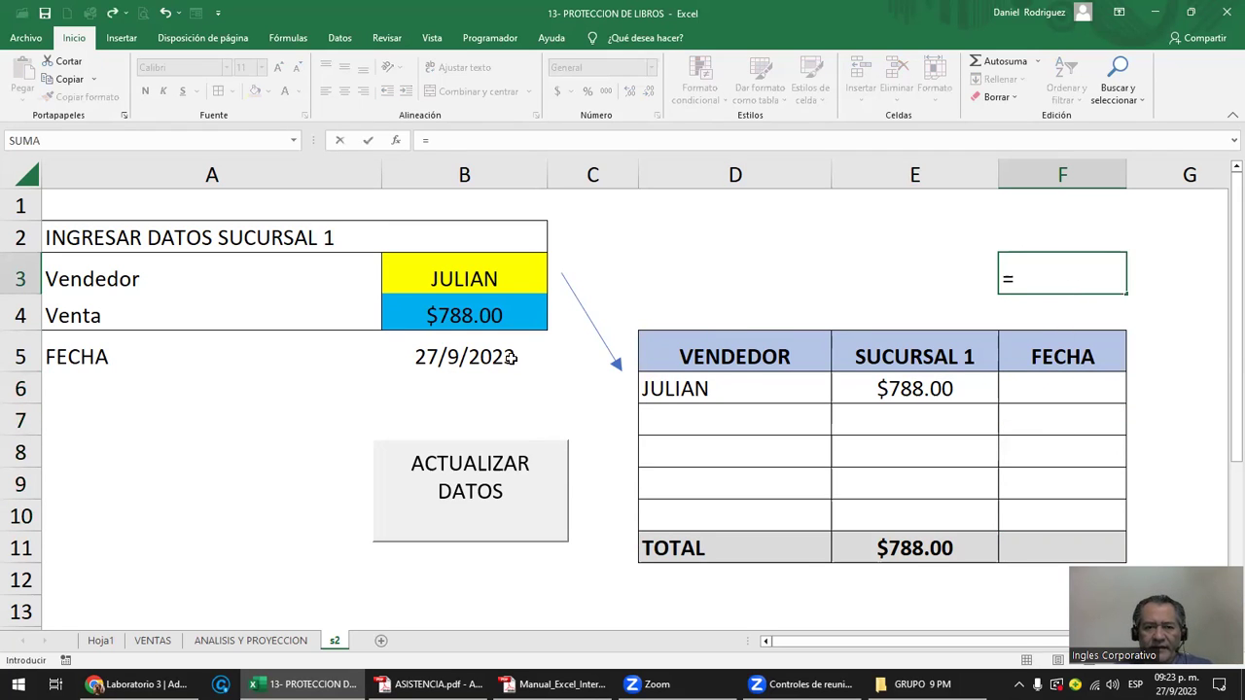
{"action": "left_click", "coordinate": [470, 352]}
{"action": "key", "text": "Return"}
{"action": "key", "text": "Up"}
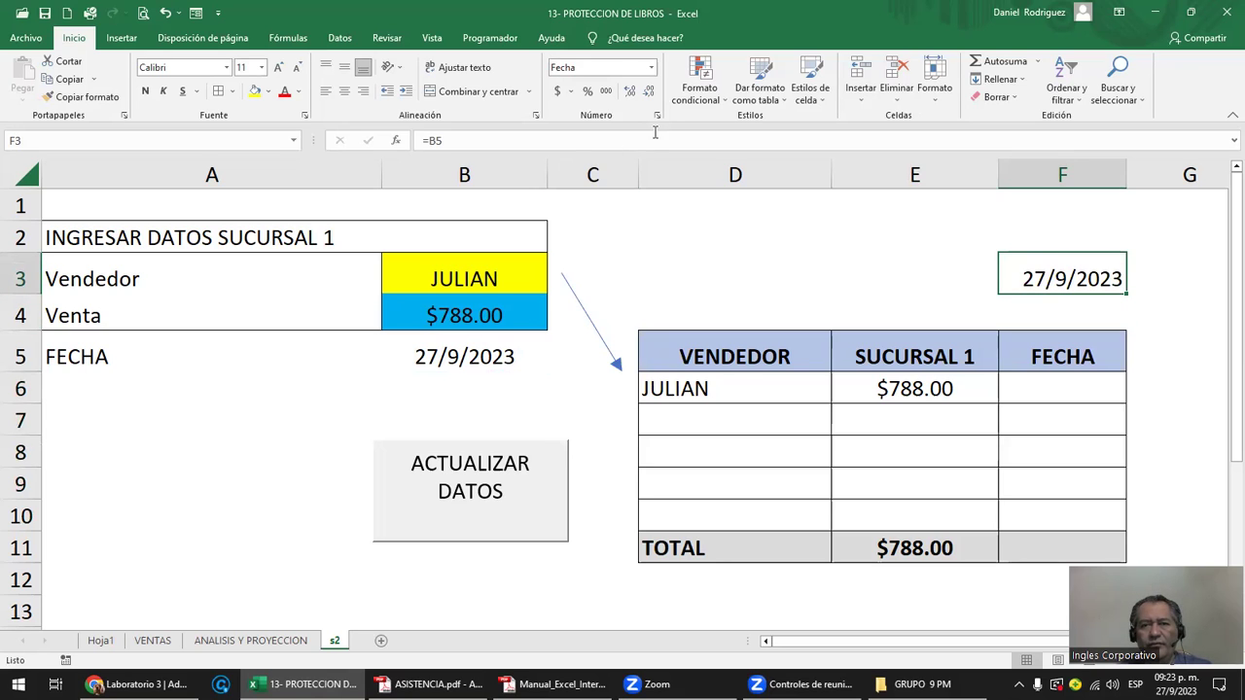
{"action": "left_click", "coordinate": [650, 67]}
{"action": "left_click", "coordinate": [598, 90]}
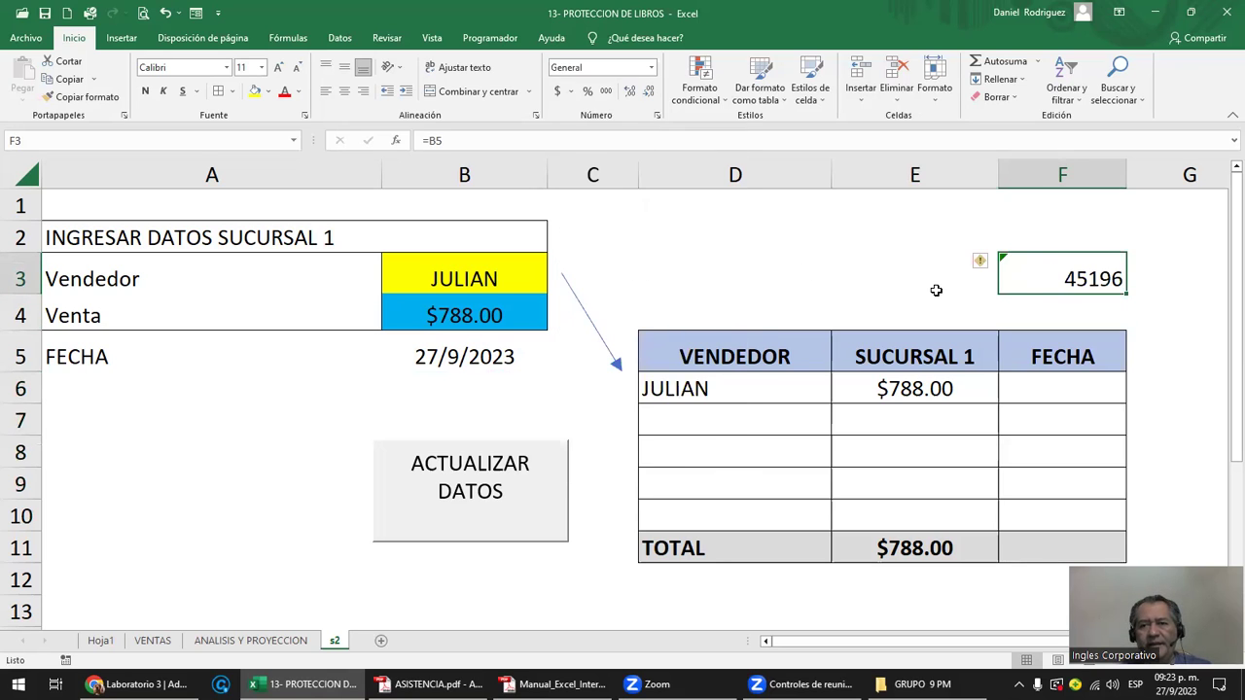
{"action": "key", "text": "Delete"}
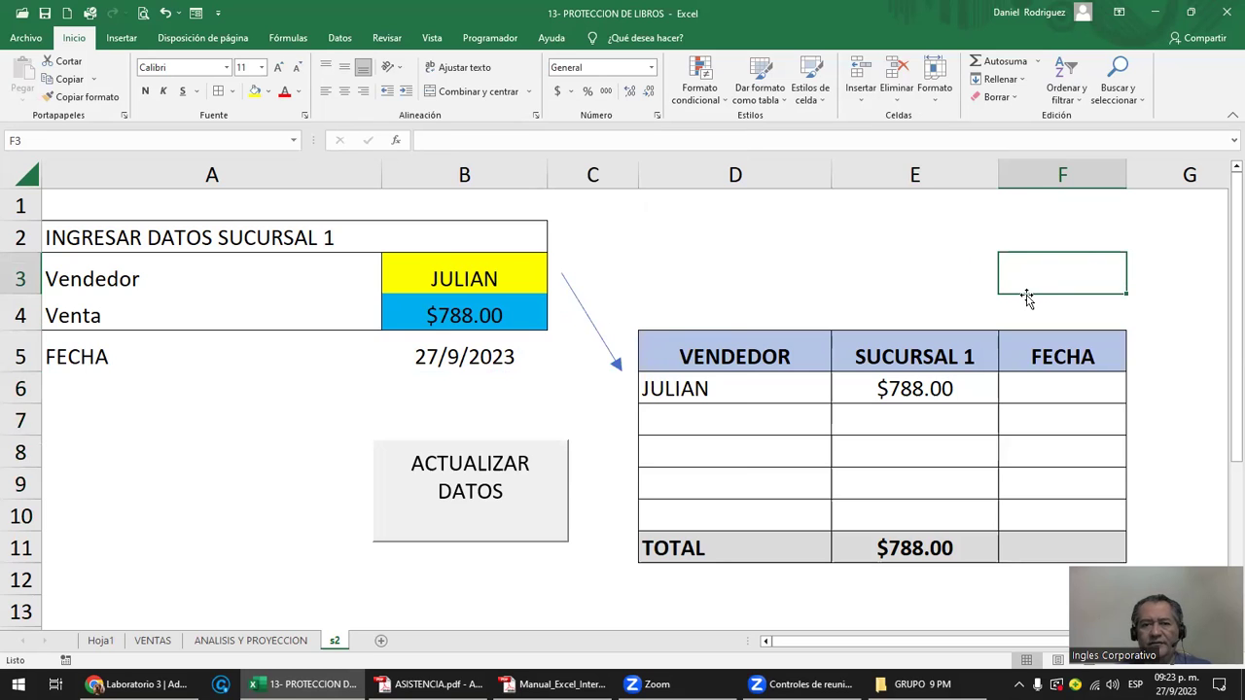
- Remove the existing borders from A3:B5 and give it an outside border
{"action": "left_click_drag", "start_coordinate": [1038, 362], "coordinate": [1058, 514]}
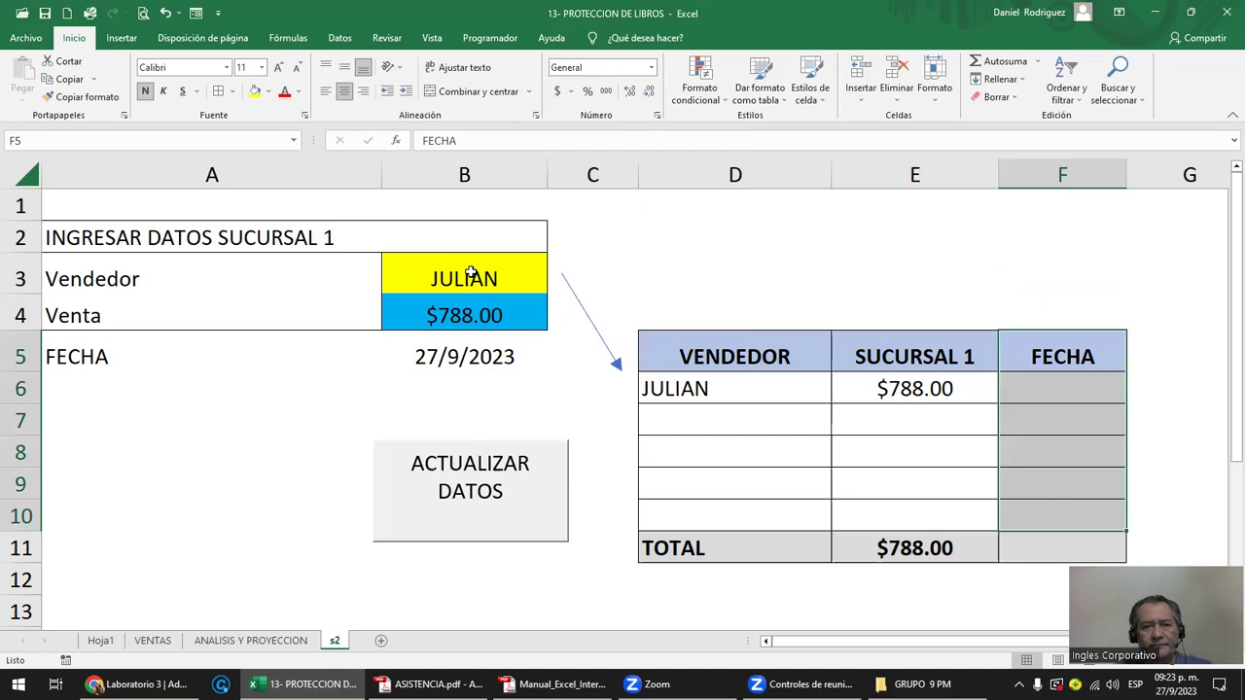
{"action": "mouse_move", "coordinate": [90, 263]}
{"action": "left_mouse_down"}
{"action": "mouse_move", "coordinate": [445, 315]}
{"action": "mouse_move", "coordinate": [467, 356]}
{"action": "left_mouse_up"}
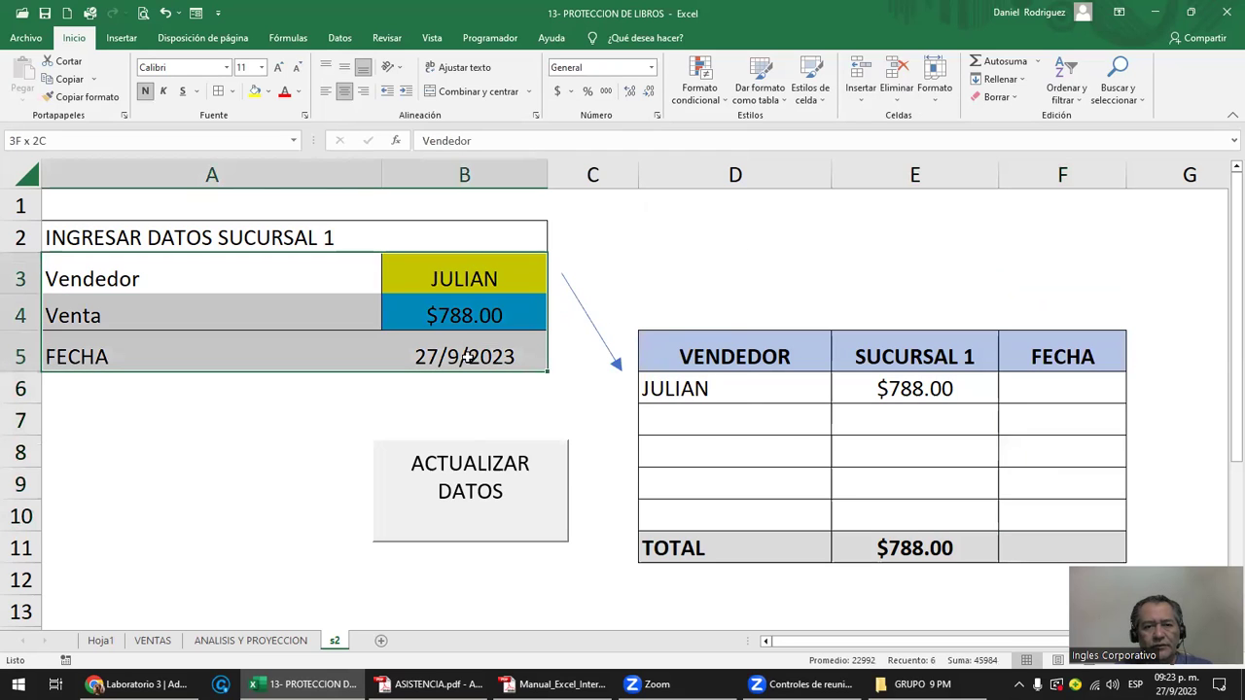
{"action": "left_click", "coordinate": [234, 93]}
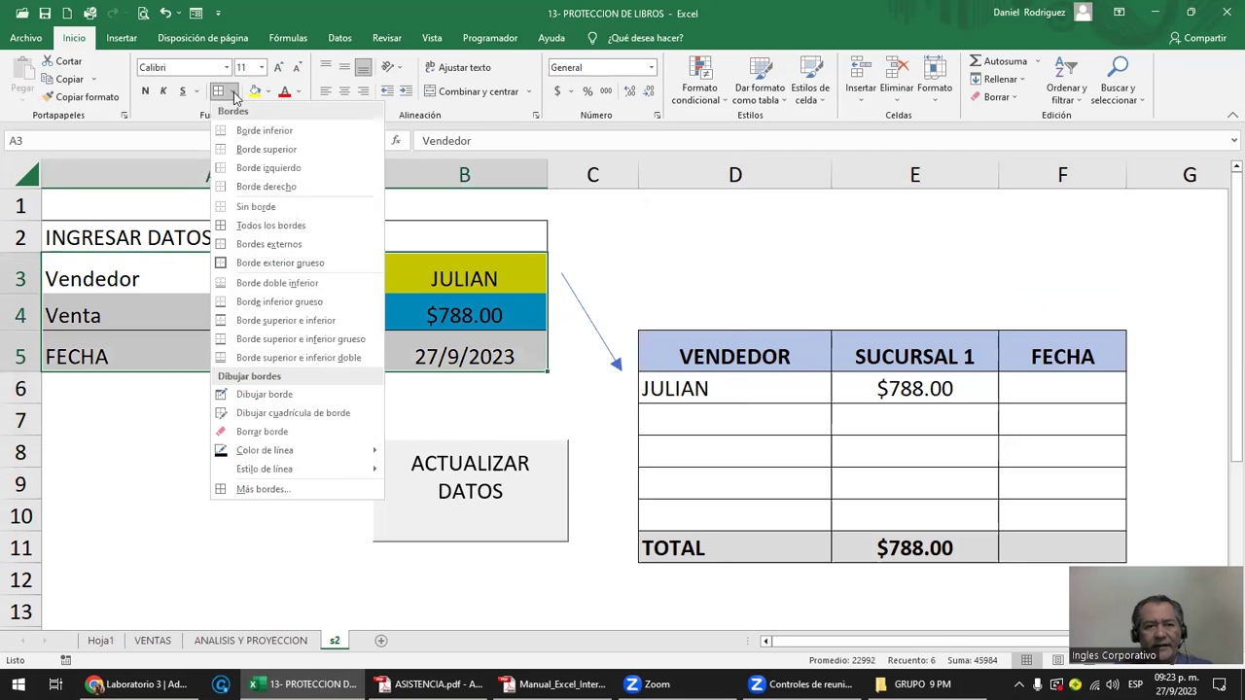
{"action": "left_click", "coordinate": [270, 206]}
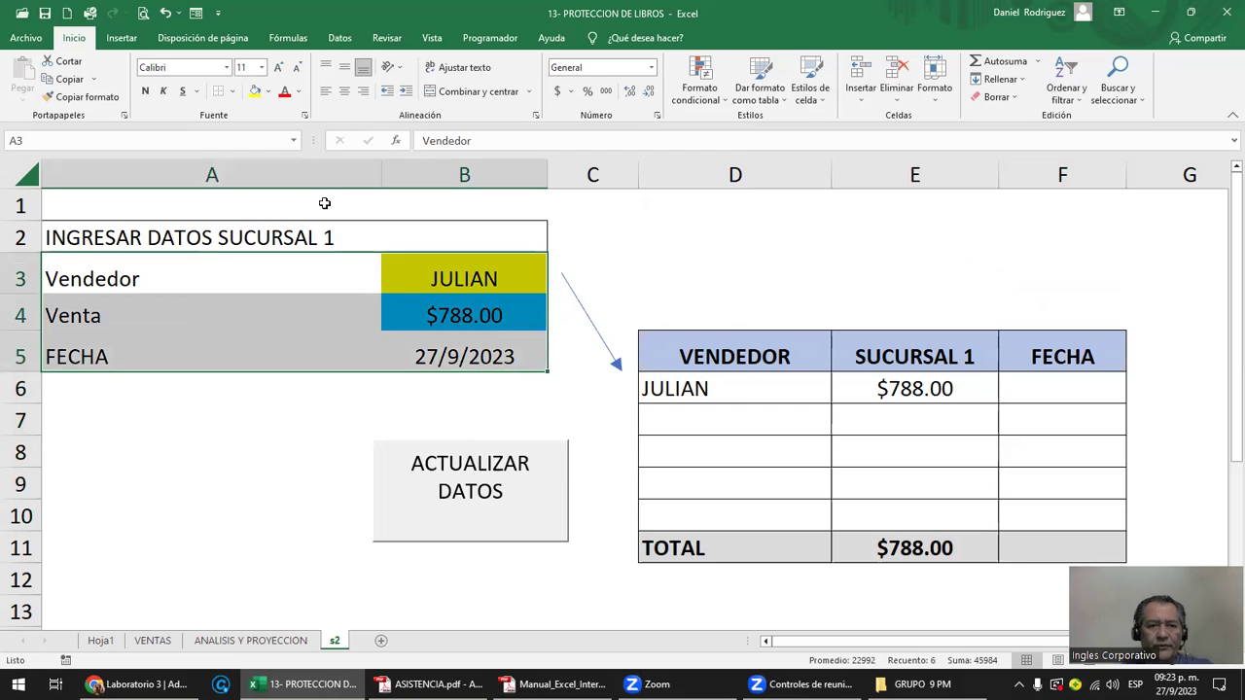
{"action": "left_click", "coordinate": [232, 91]}
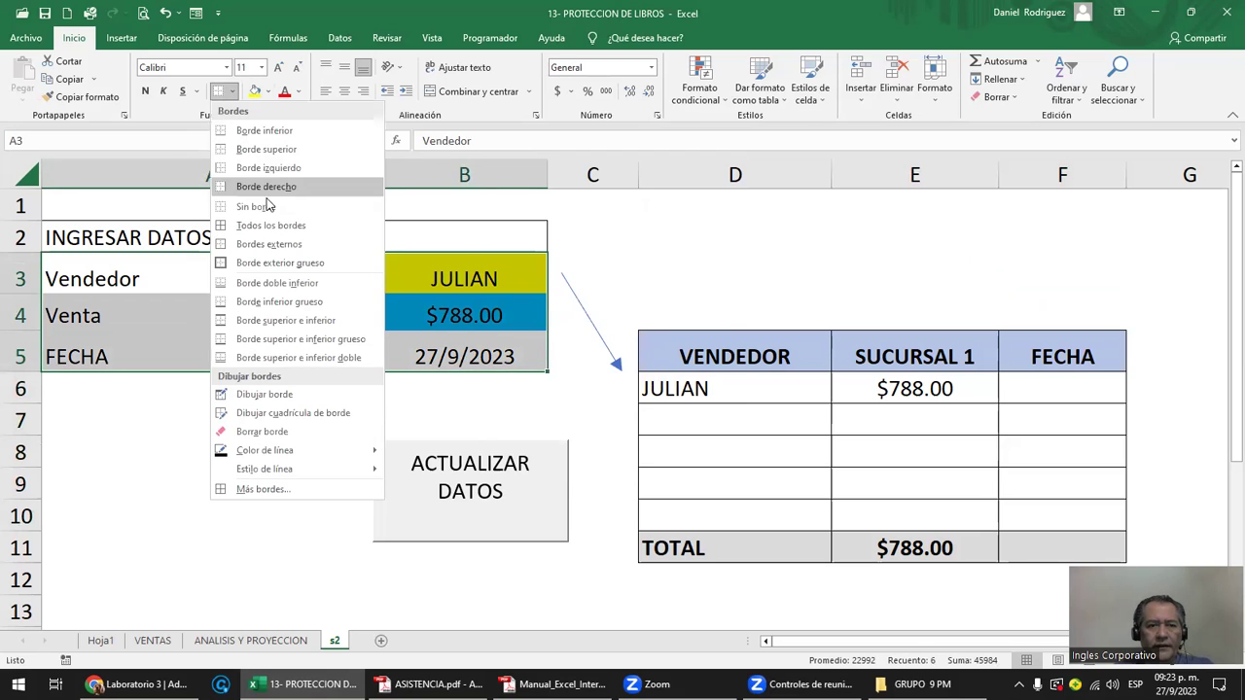
{"action": "left_click", "coordinate": [270, 243]}
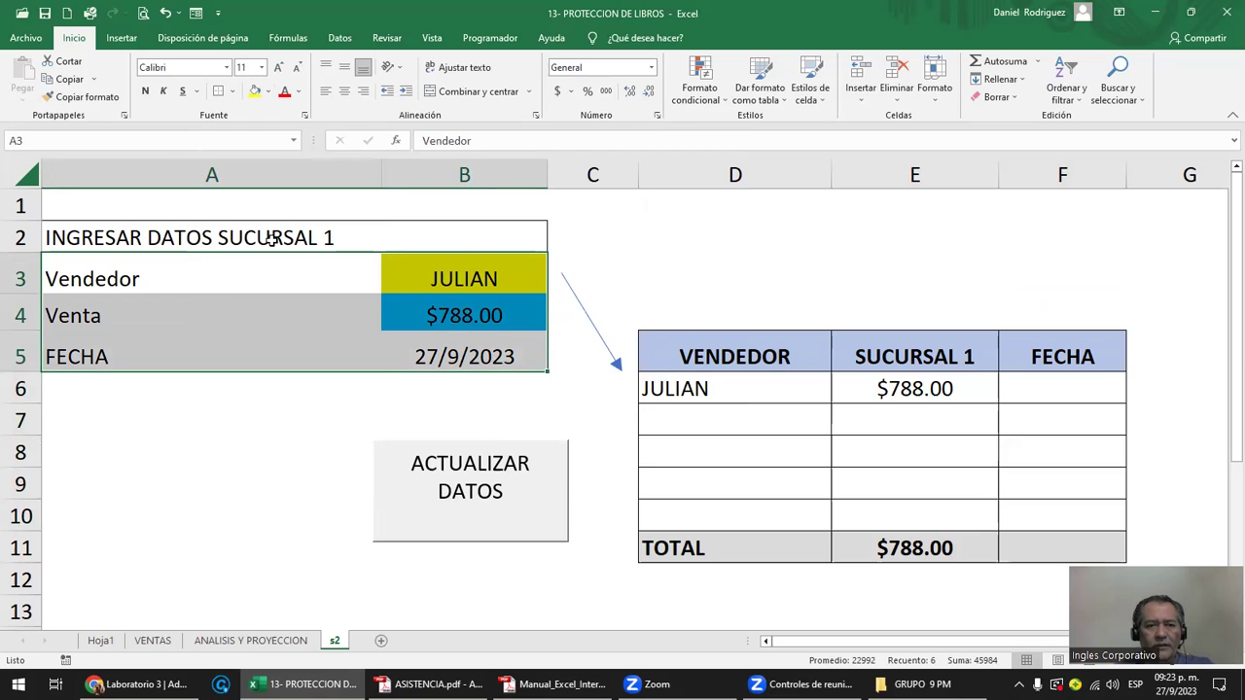
- Fill B3:B5 with yellow and check each input cell
{"action": "left_click_drag", "start_coordinate": [489, 275], "coordinate": [491, 358]}
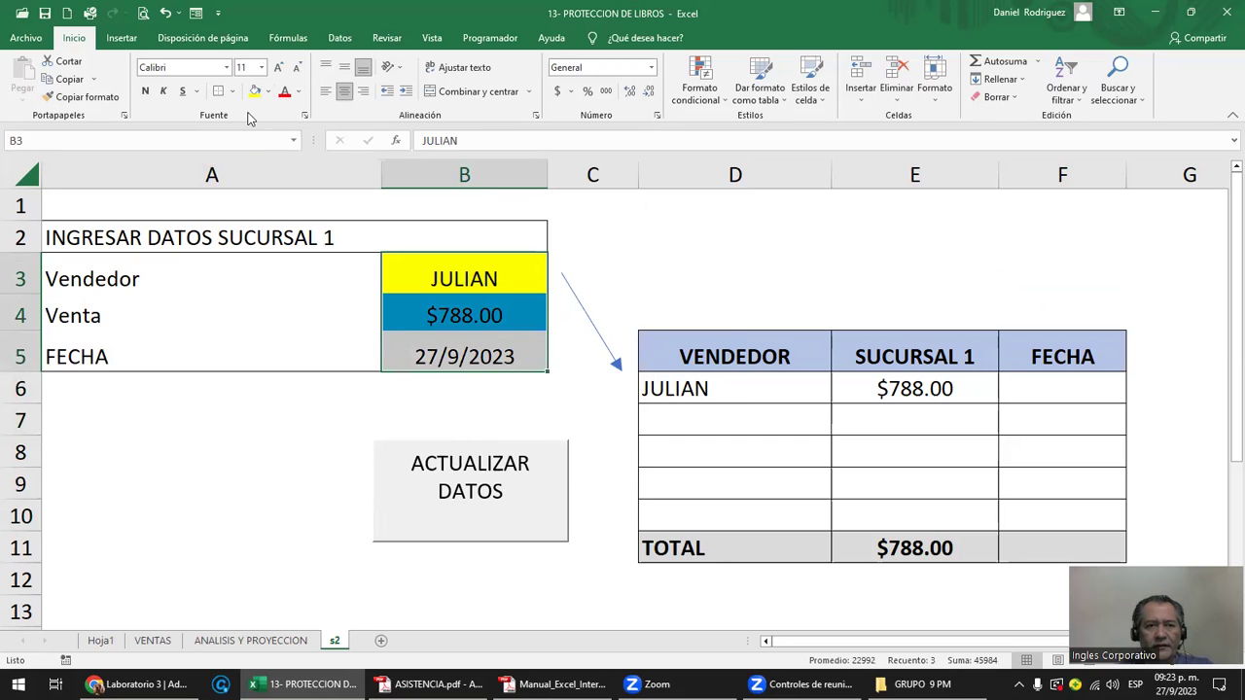
{"action": "left_click", "coordinate": [168, 339]}
{"action": "left_click_drag", "start_coordinate": [479, 279], "coordinate": [478, 353]}
{"action": "left_click", "coordinate": [268, 92]}
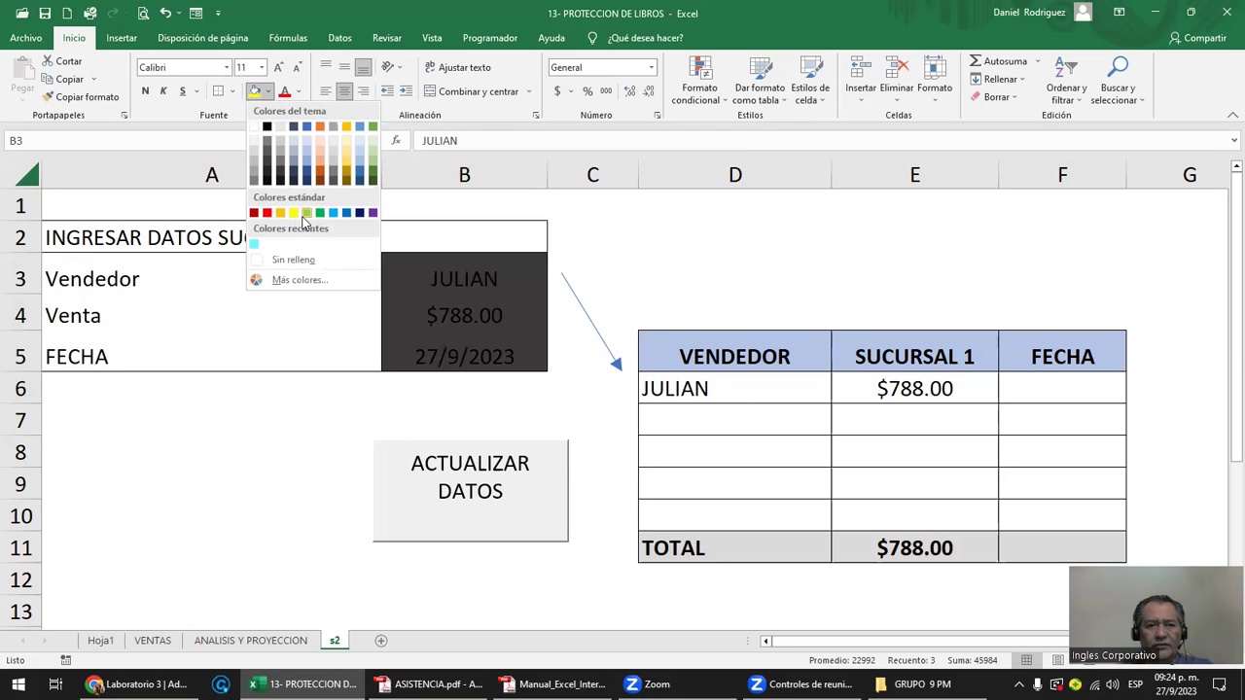
{"action": "left_click", "coordinate": [293, 212]}
{"action": "left_click", "coordinate": [650, 286]}
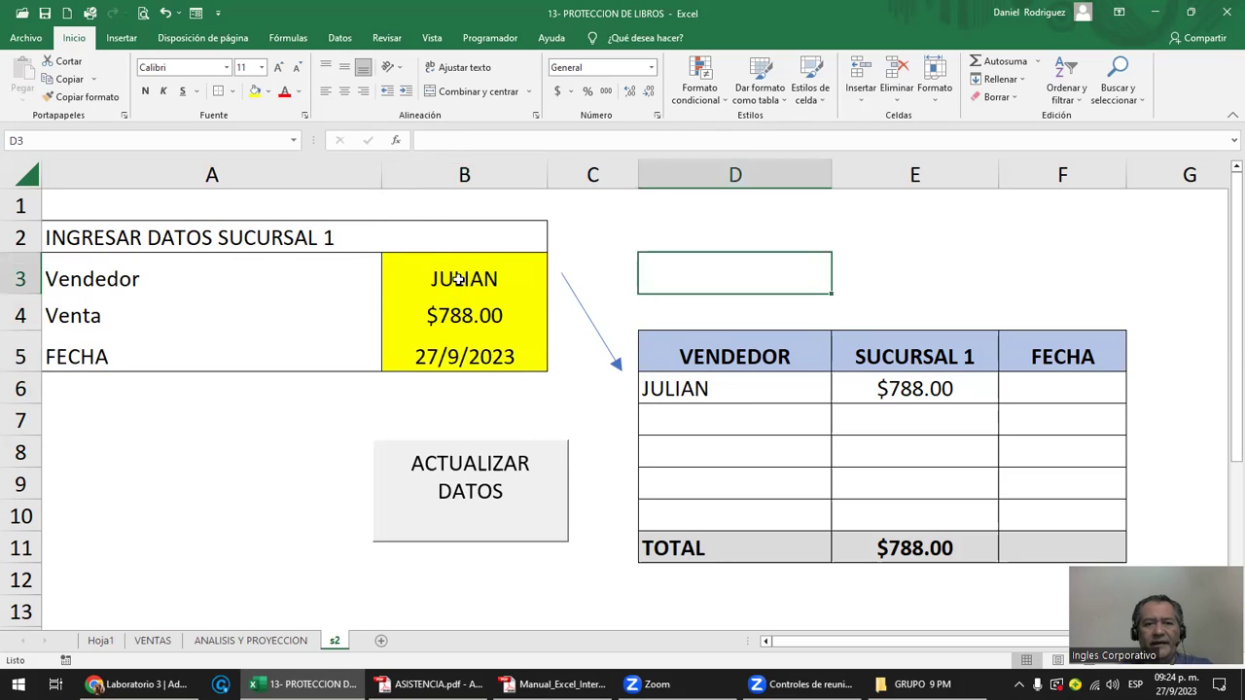
{"action": "left_click", "coordinate": [461, 279]}
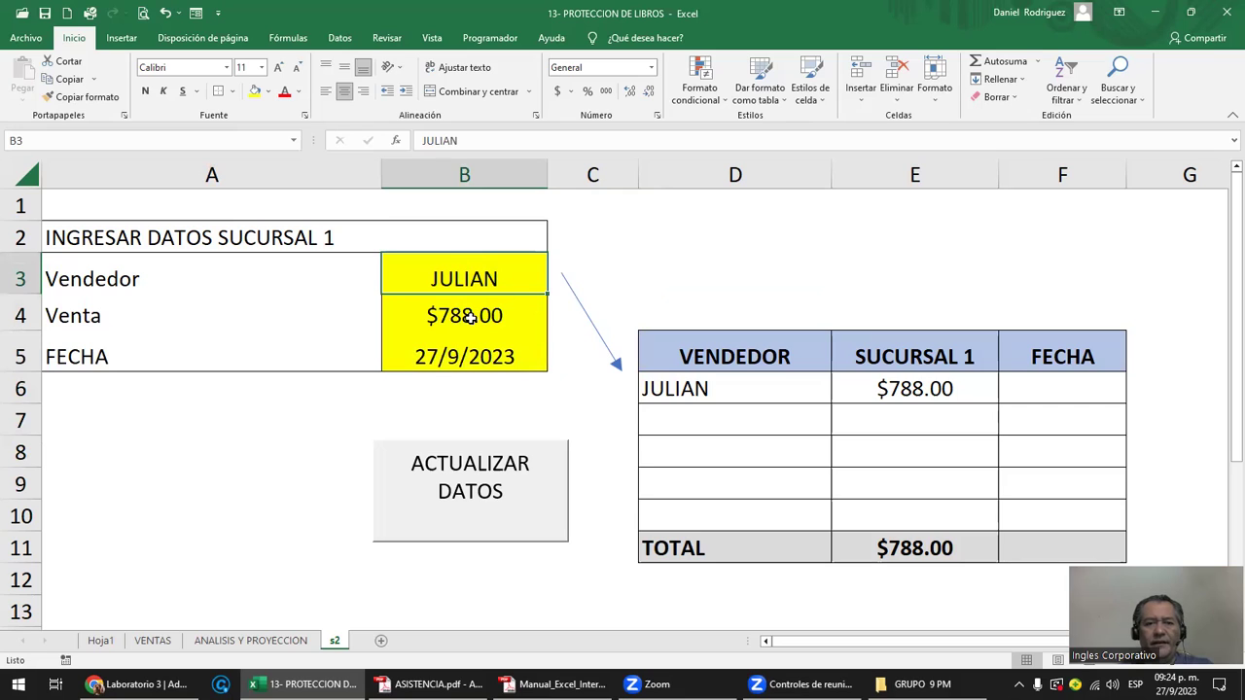
{"action": "left_click", "coordinate": [470, 318]}
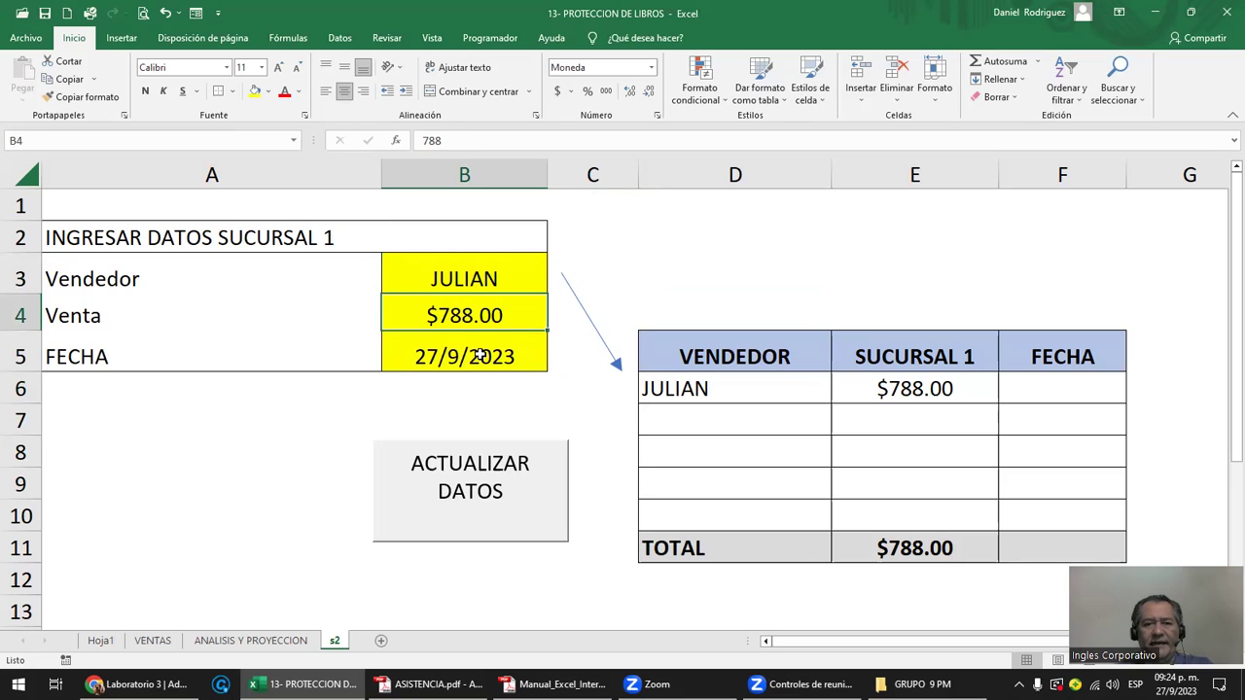
{"action": "left_click", "coordinate": [481, 353]}
- Enter =B5 in F6 so the FECHA column shows 27/9/2023
{"action": "left_click", "coordinate": [1033, 392]}
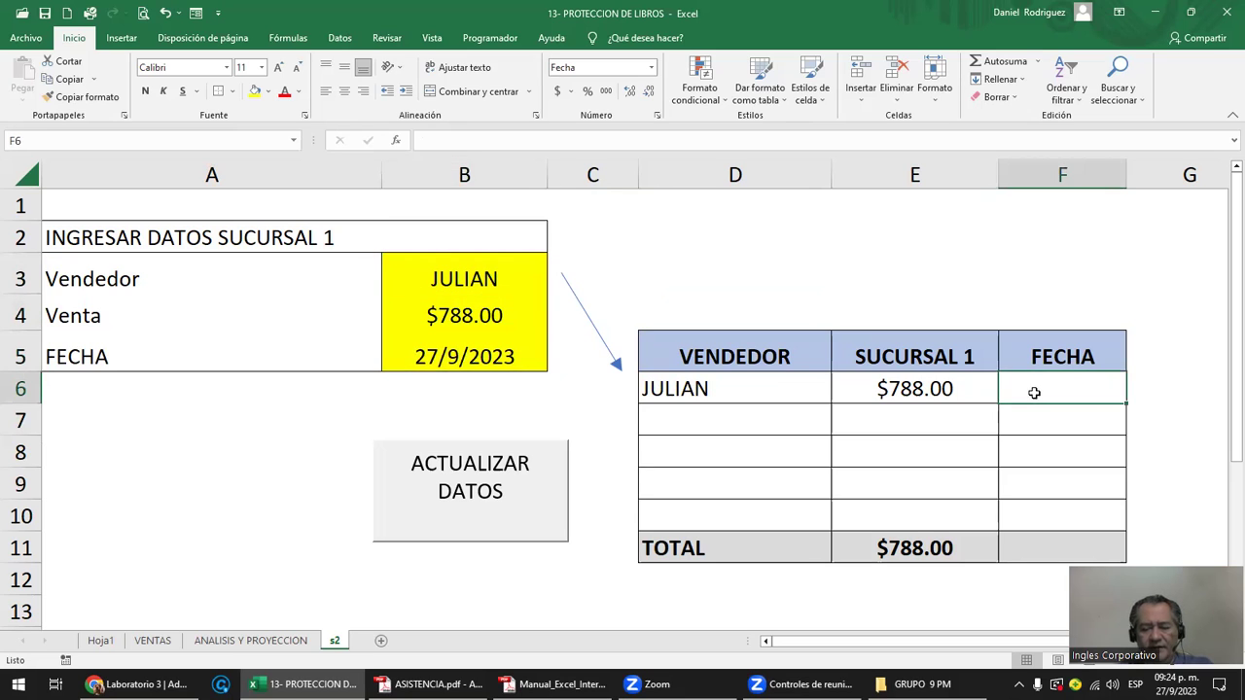
{"action": "type", "text": "="}
{"action": "left_click", "coordinate": [499, 357]}
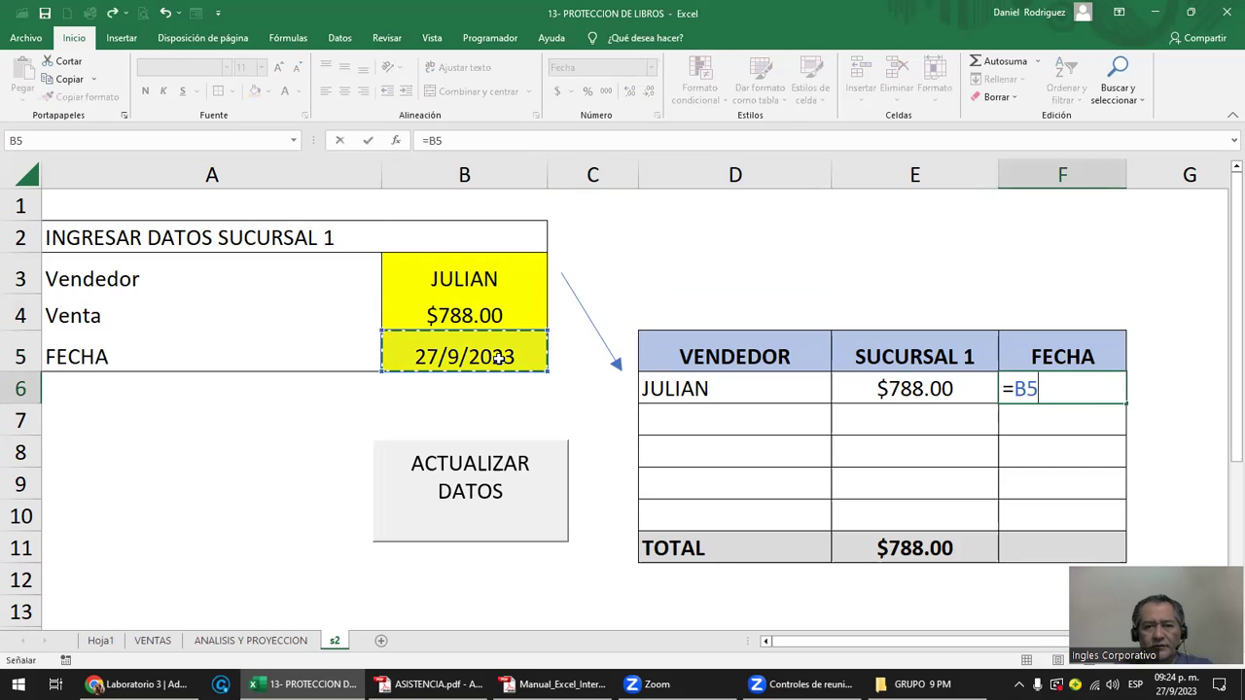
{"action": "key", "text": "Return"}
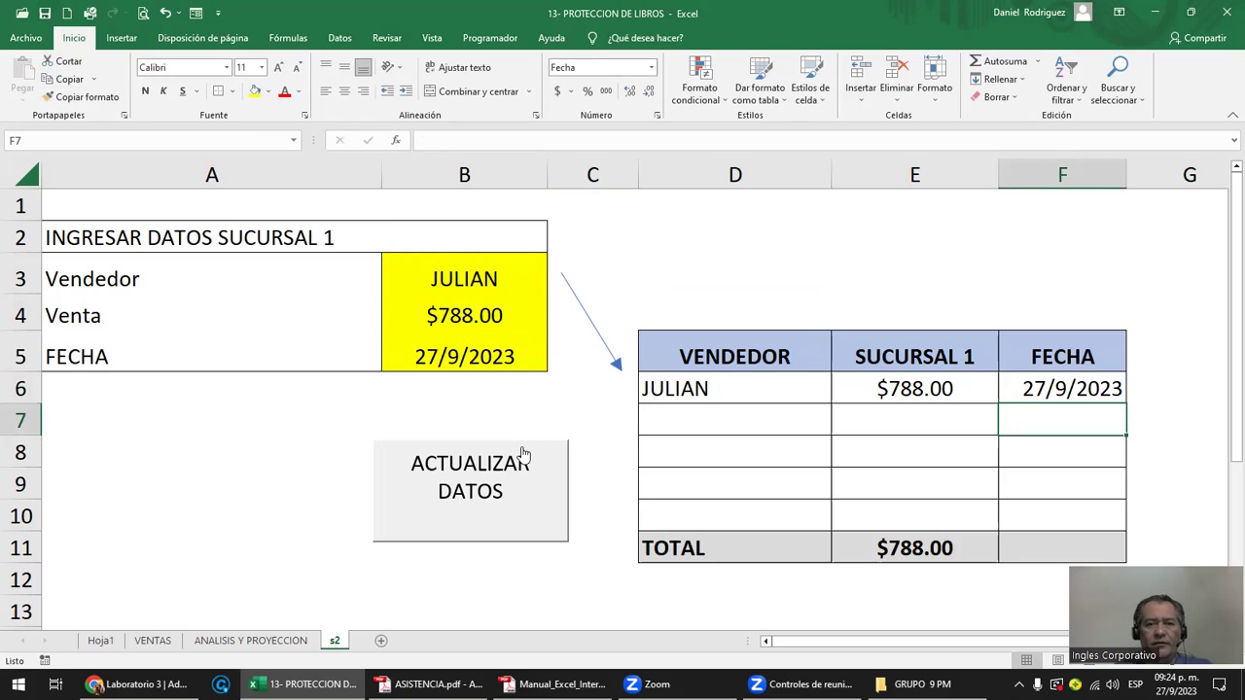
{"action": "left_click", "coordinate": [560, 407]}
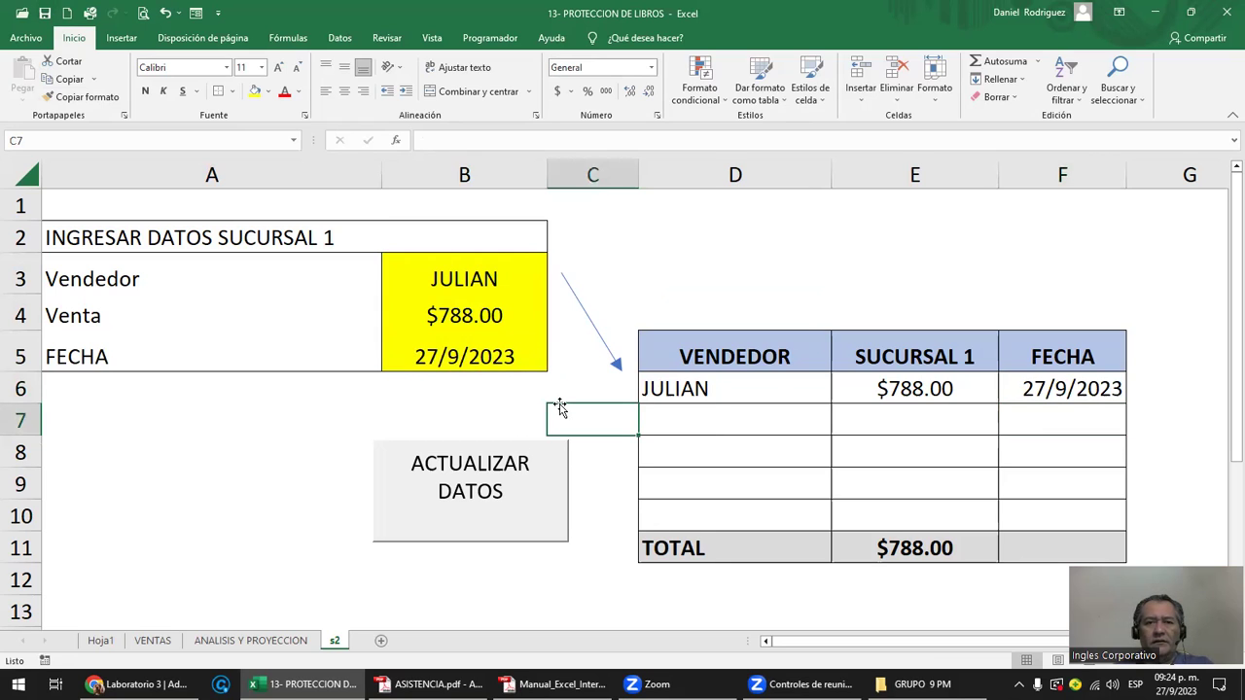
{"action": "left_click", "coordinate": [465, 352]}
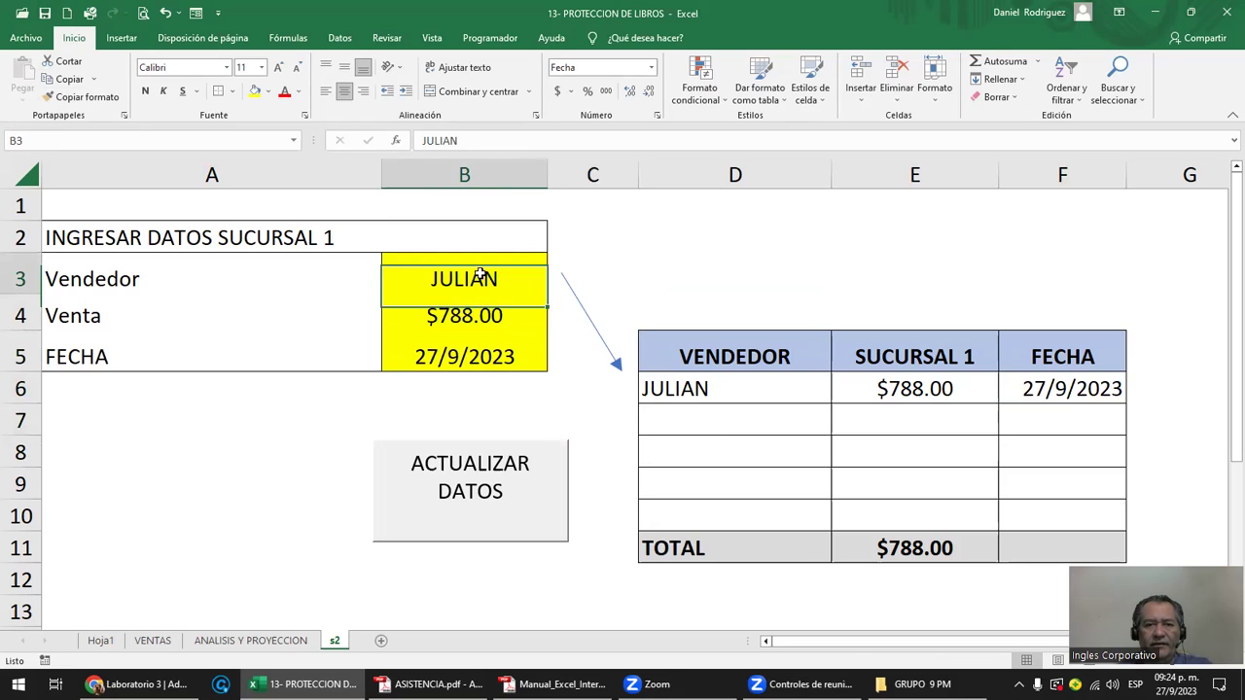
{"action": "left_click_drag", "start_coordinate": [480, 273], "coordinate": [487, 303]}
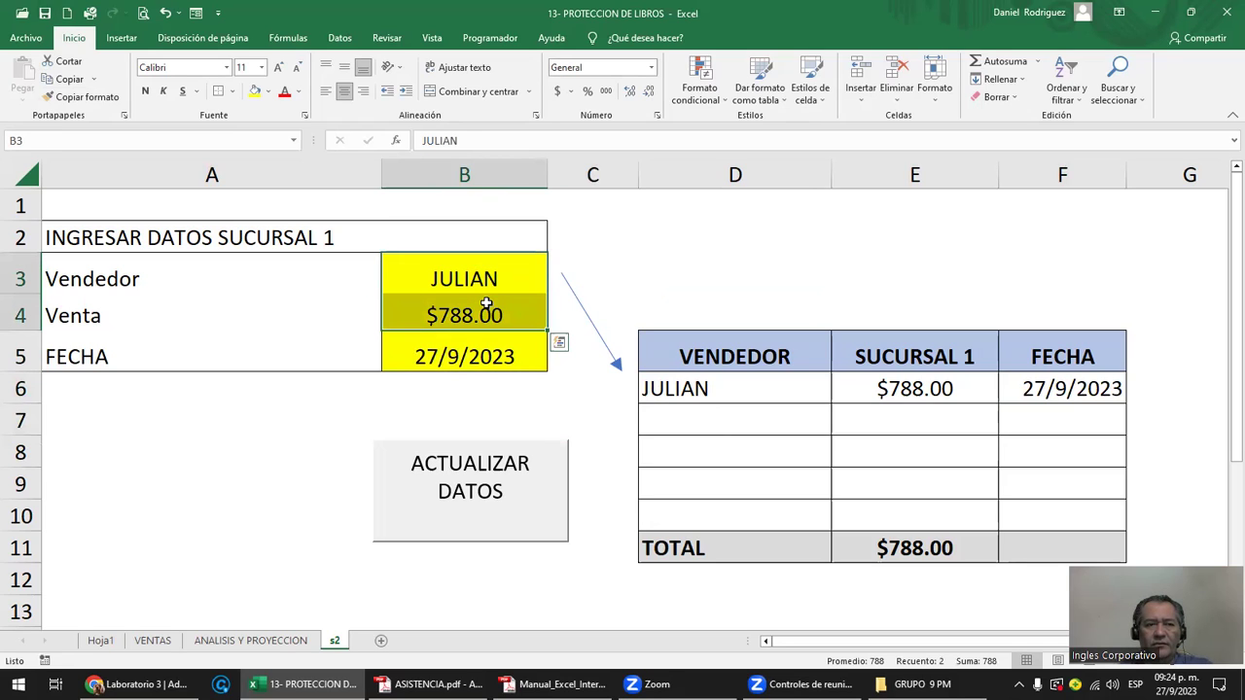
{"action": "left_click", "coordinate": [467, 360]}
{"action": "left_click", "coordinate": [523, 398]}
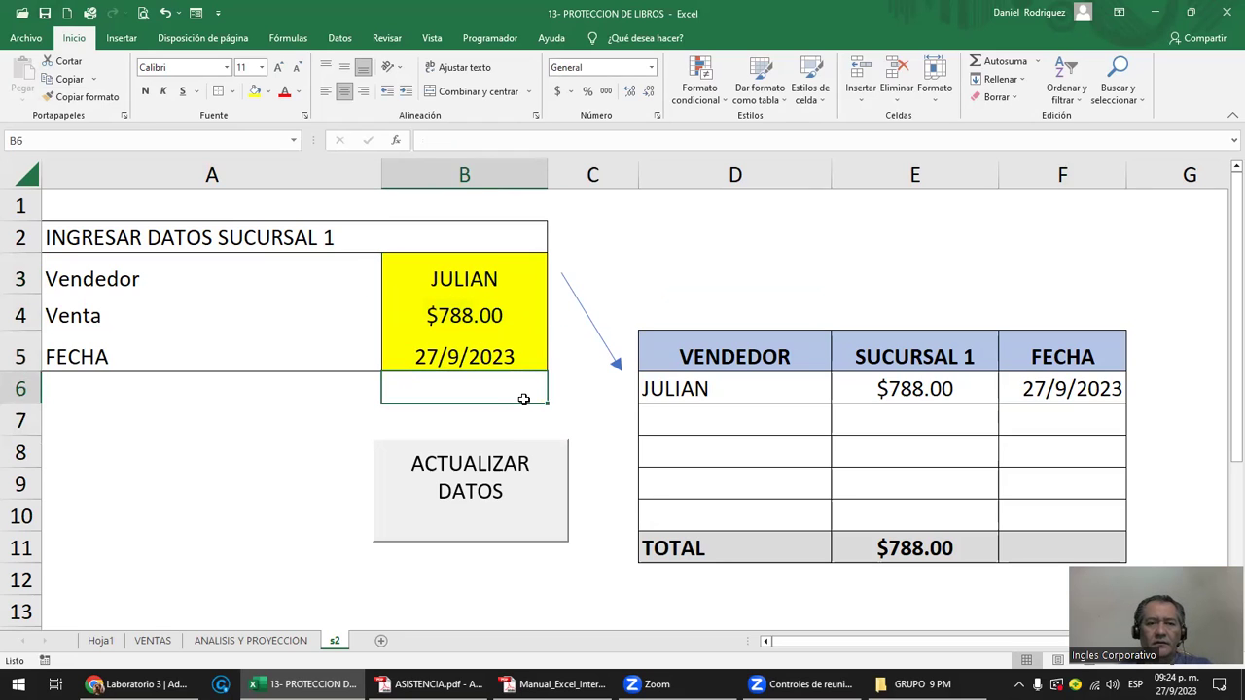
- In Allow Edit Ranges, select the DATOS range and open it for modification
{"action": "left_click", "coordinate": [386, 39]}
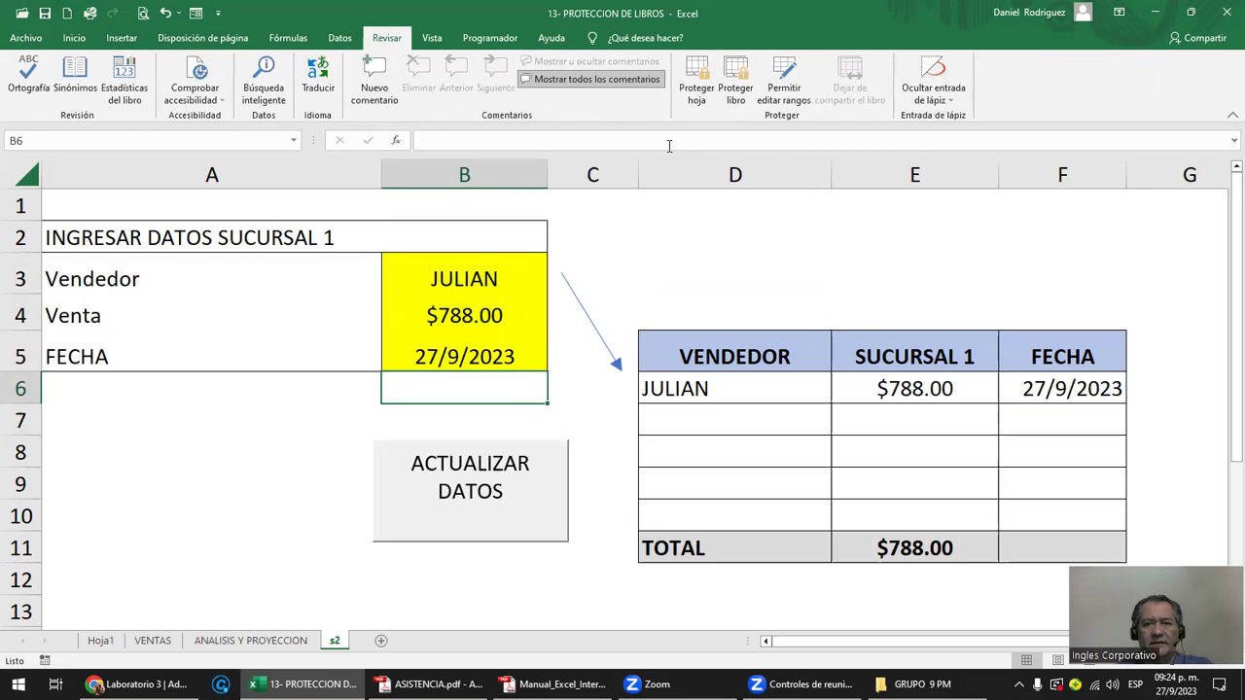
{"action": "left_click", "coordinate": [783, 109]}
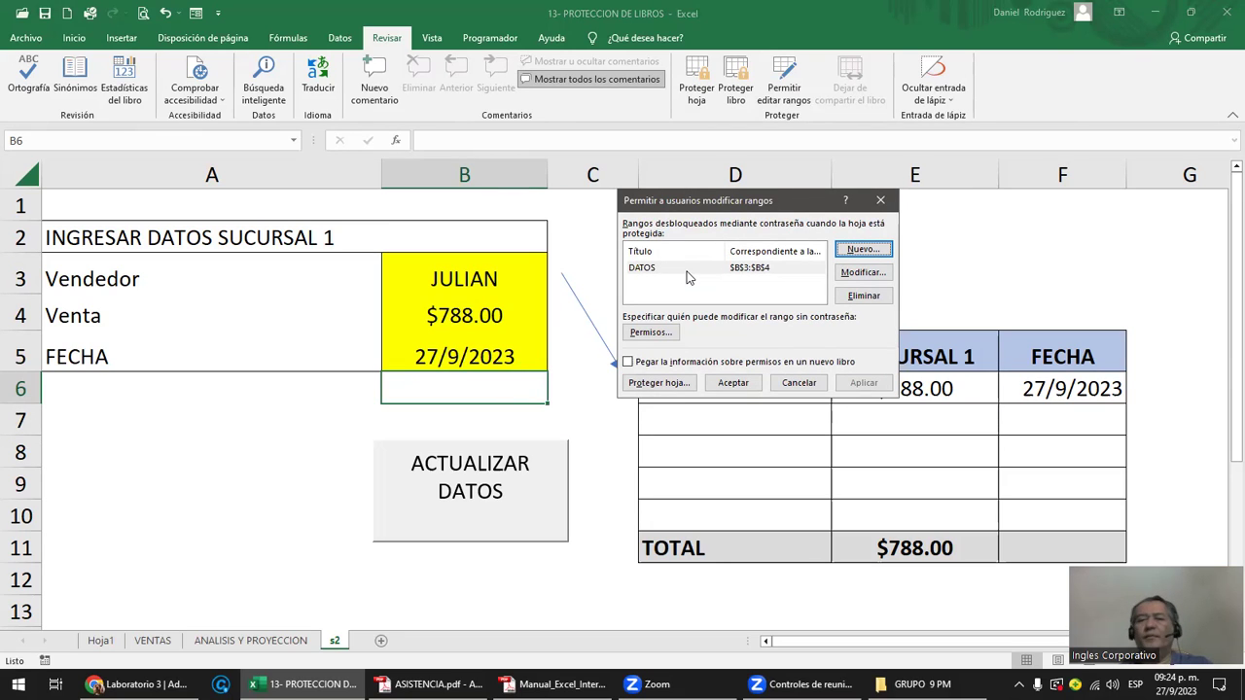
{"action": "left_click", "coordinate": [763, 270]}
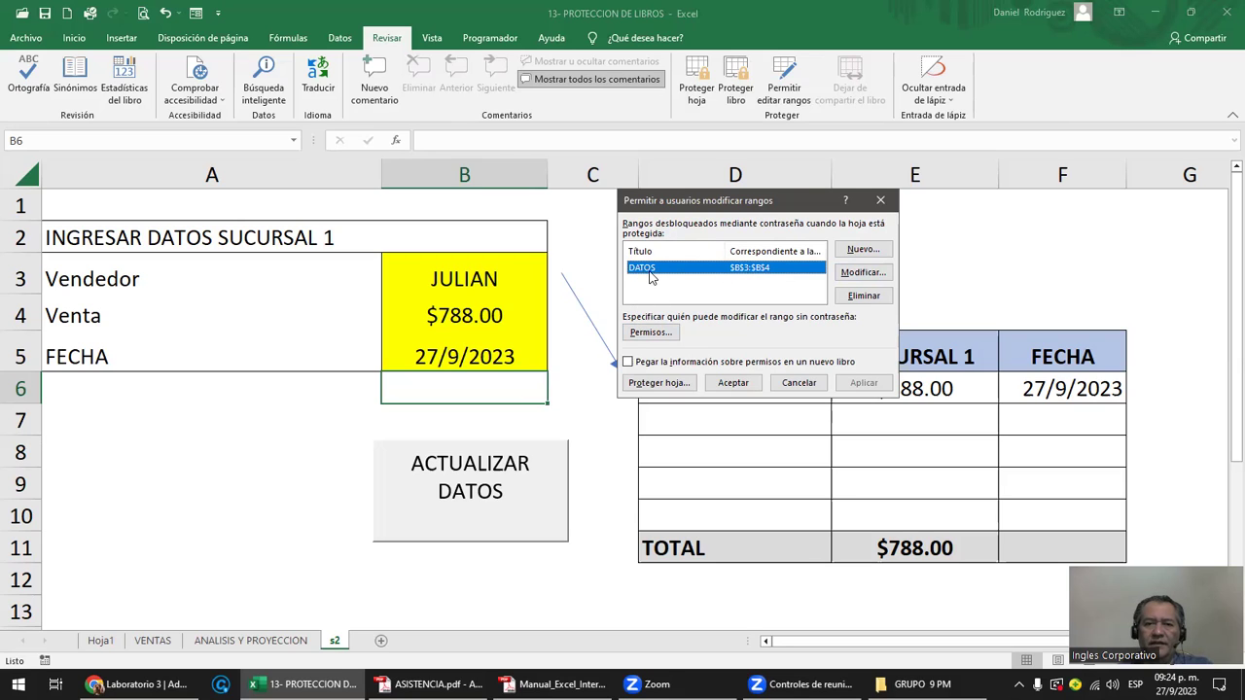
{"action": "left_click", "coordinate": [880, 199]}
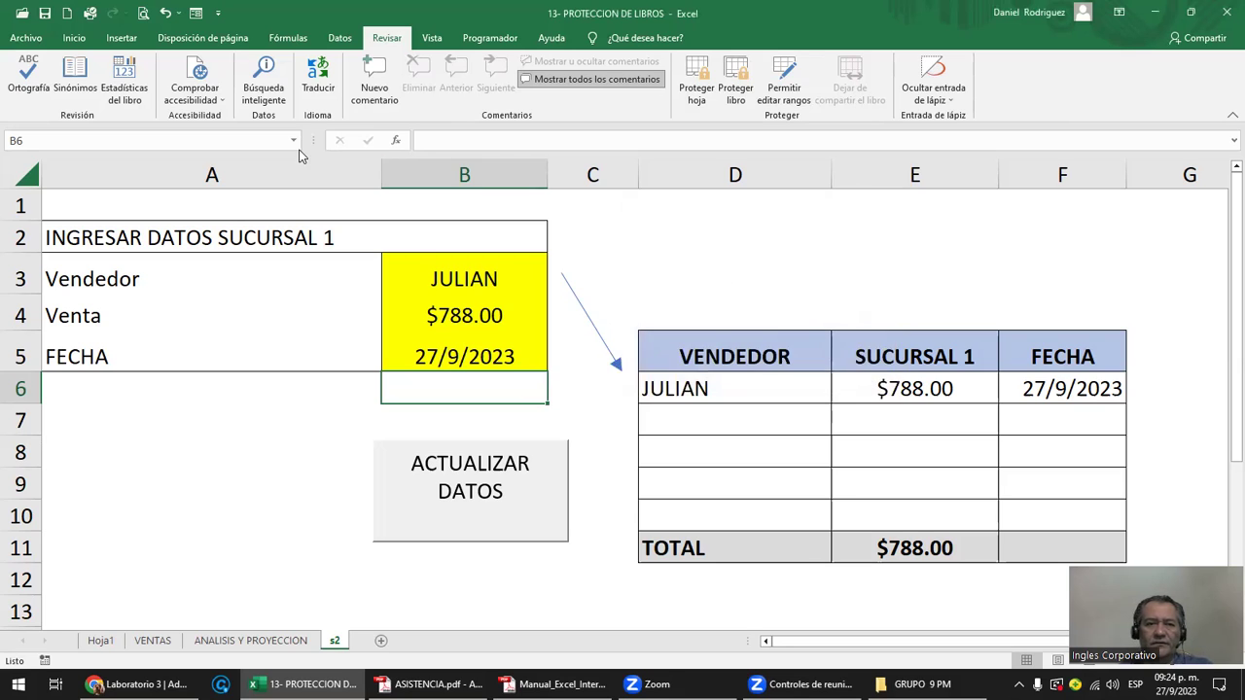
{"action": "left_click", "coordinate": [291, 140]}
{"action": "left_click", "coordinate": [296, 140]}
{"action": "left_click", "coordinate": [481, 269]}
{"action": "left_click", "coordinate": [784, 87]}
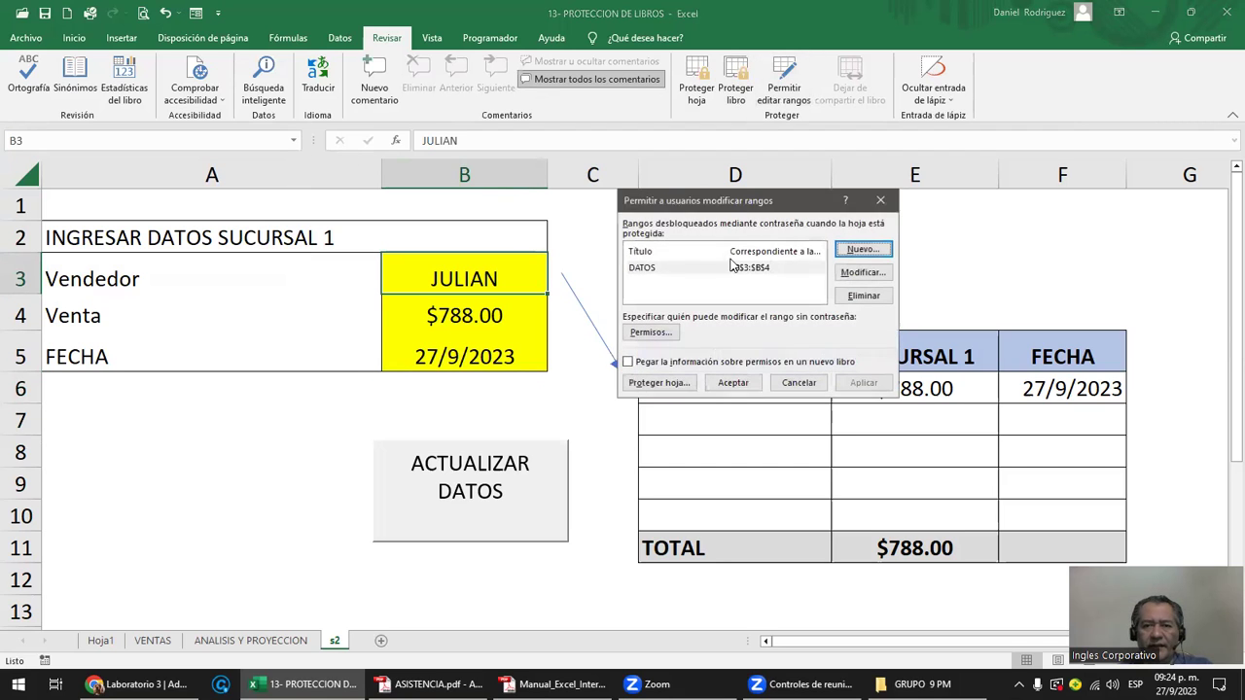
{"action": "left_click", "coordinate": [654, 269]}
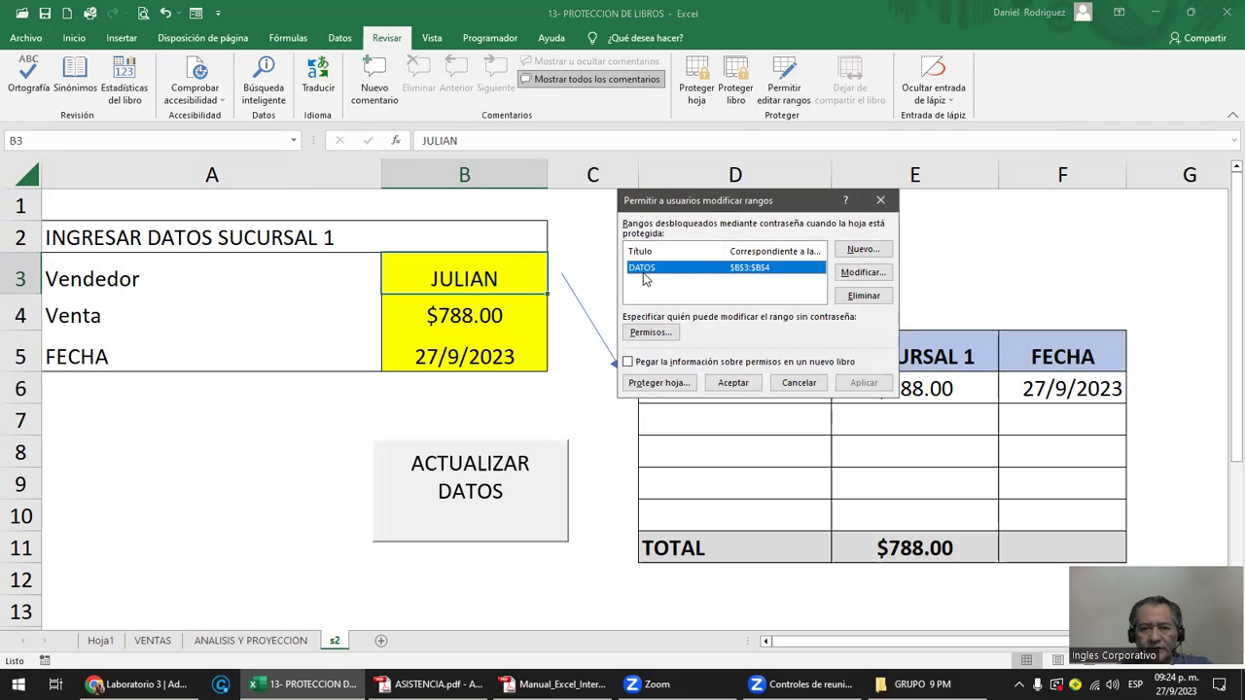
{"action": "left_click", "coordinate": [862, 272]}
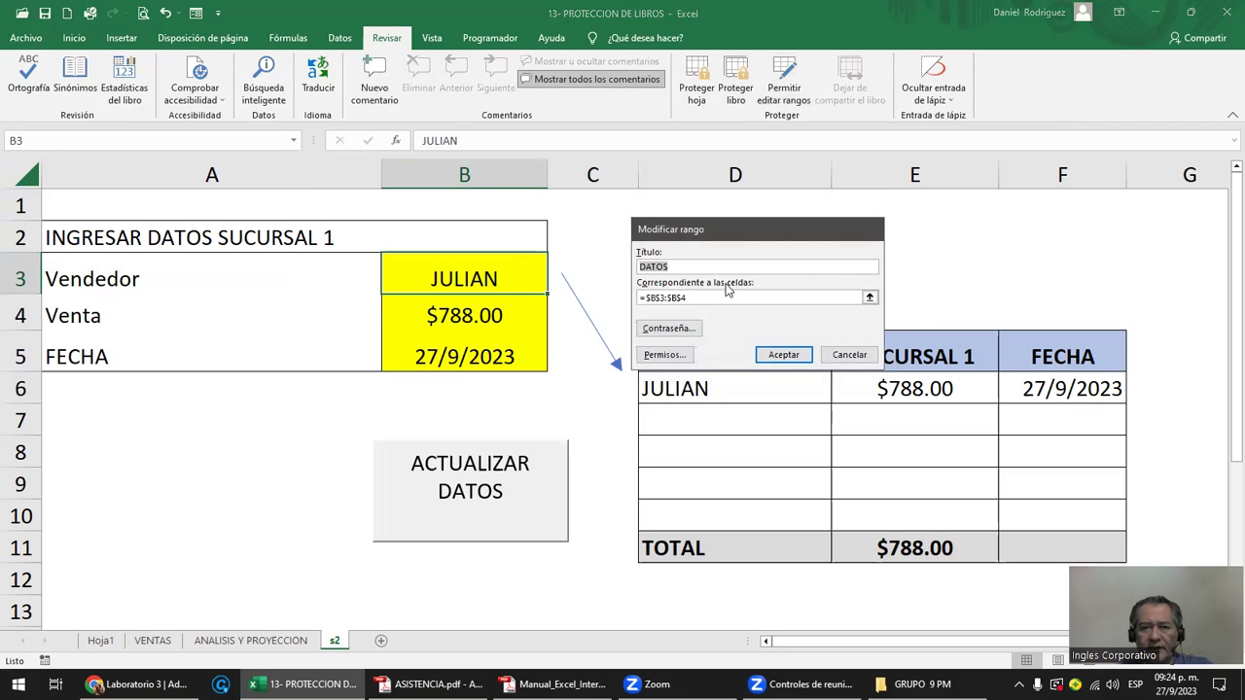
- Change the DATOS range reference to B3:B5, re-confirm its password, and save
{"action": "left_click", "coordinate": [683, 269]}
{"action": "left_click", "coordinate": [703, 297]}
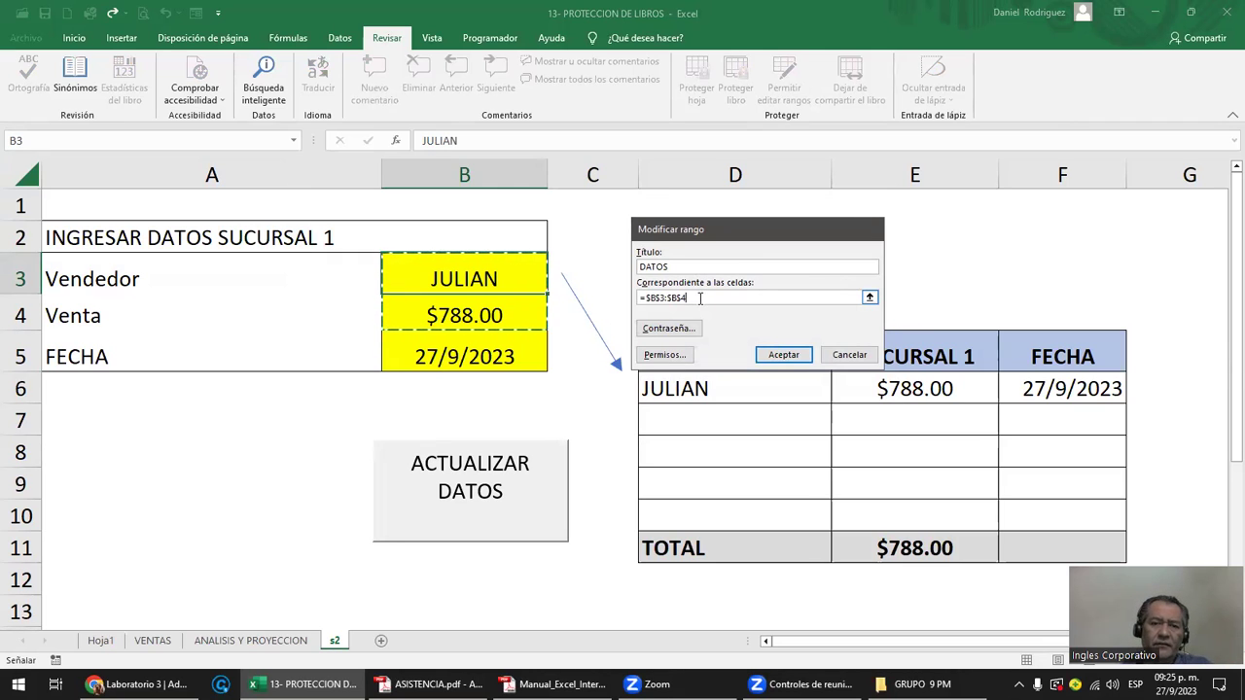
{"action": "key", "text": "BackSpace"}
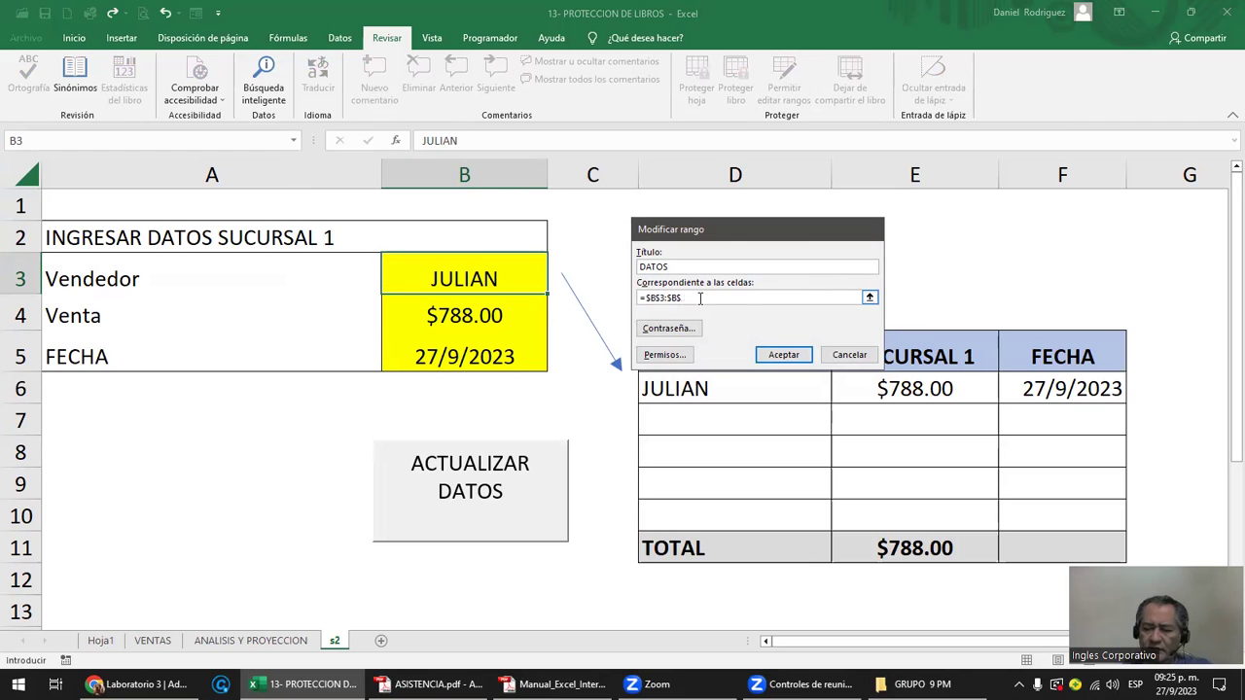
{"action": "type", "text": "5"}
{"action": "double_click", "coordinate": [678, 296]}
{"action": "key", "text": "Delete"}
{"action": "left_click_drag", "start_coordinate": [489, 279], "coordinate": [473, 357]}
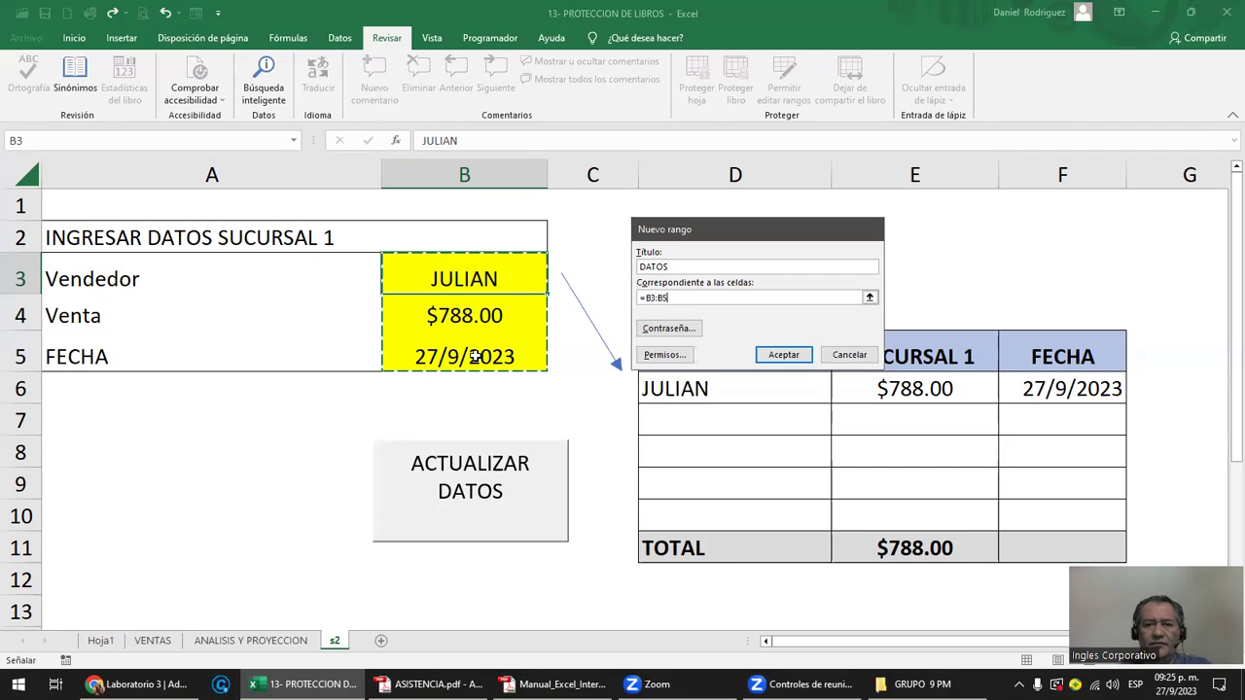
{"action": "left_click", "coordinate": [671, 330]}
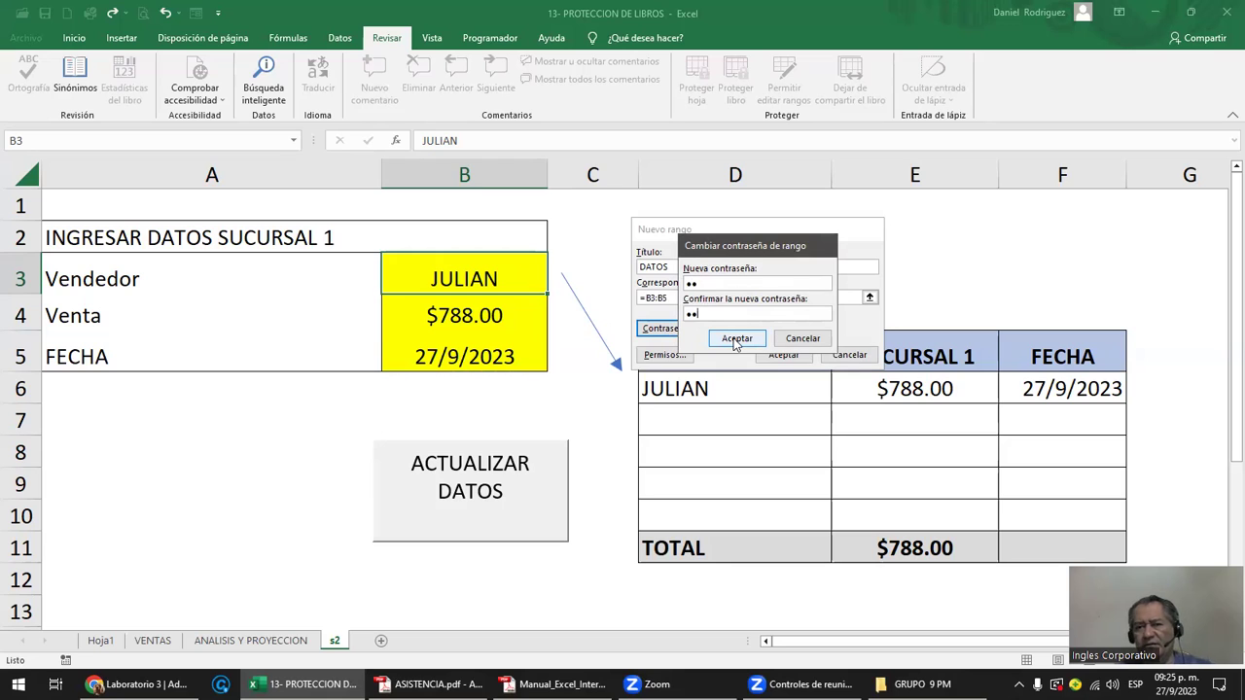
{"action": "left_click", "coordinate": [736, 340]}
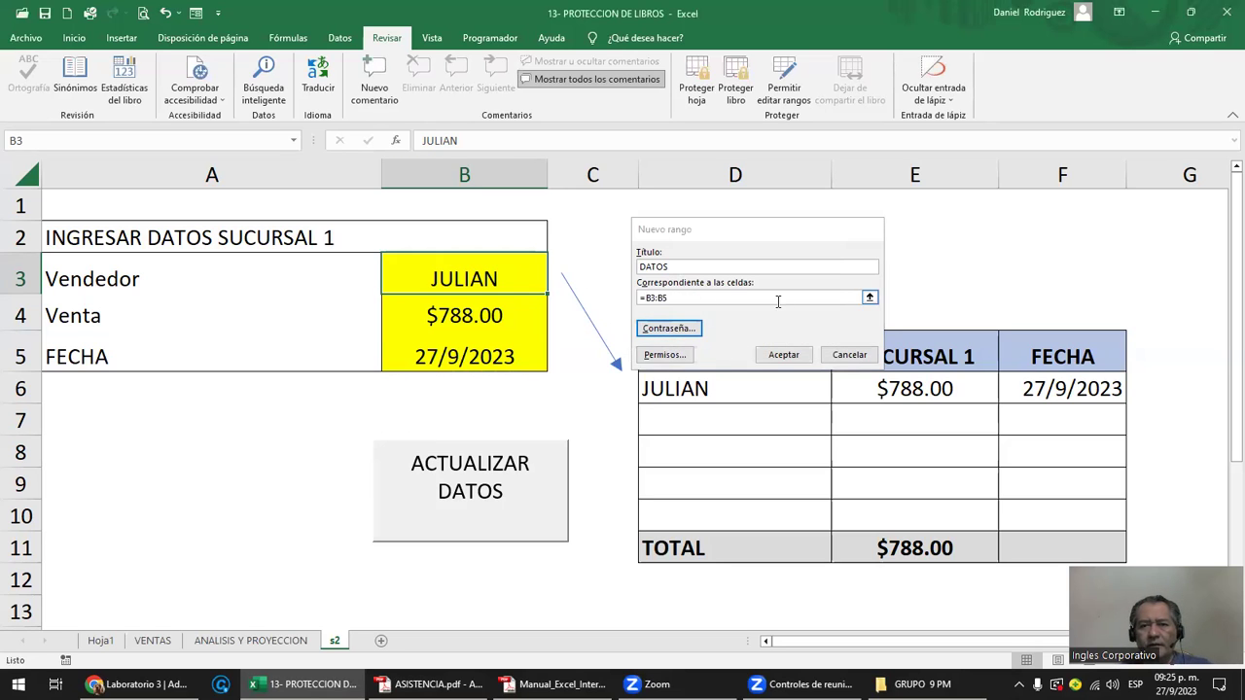
{"action": "left_click", "coordinate": [784, 354]}
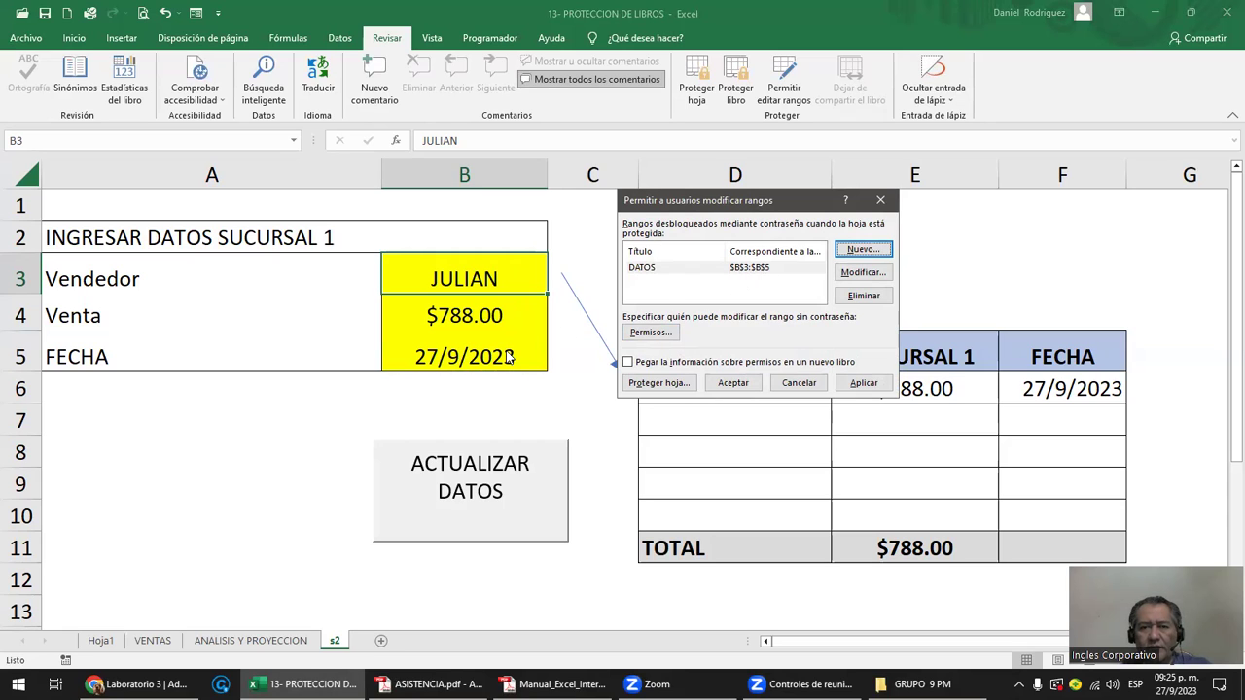
{"action": "left_click", "coordinate": [653, 383]}
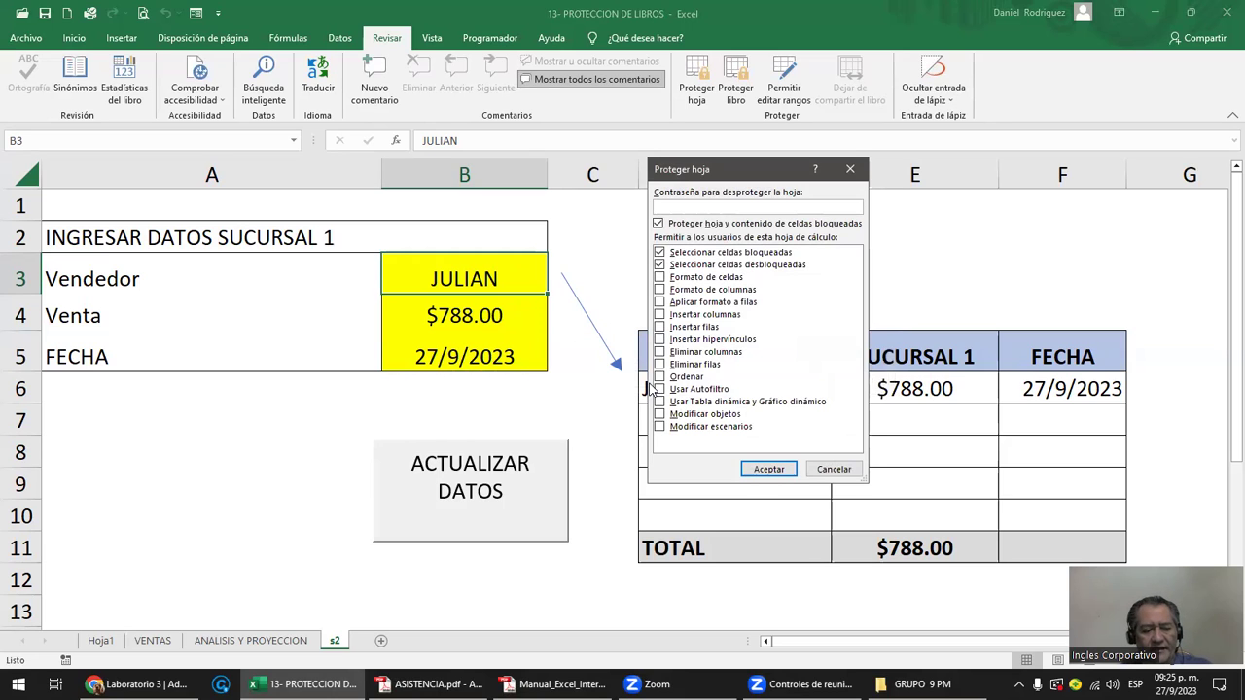
{"action": "type", "text": "3"}
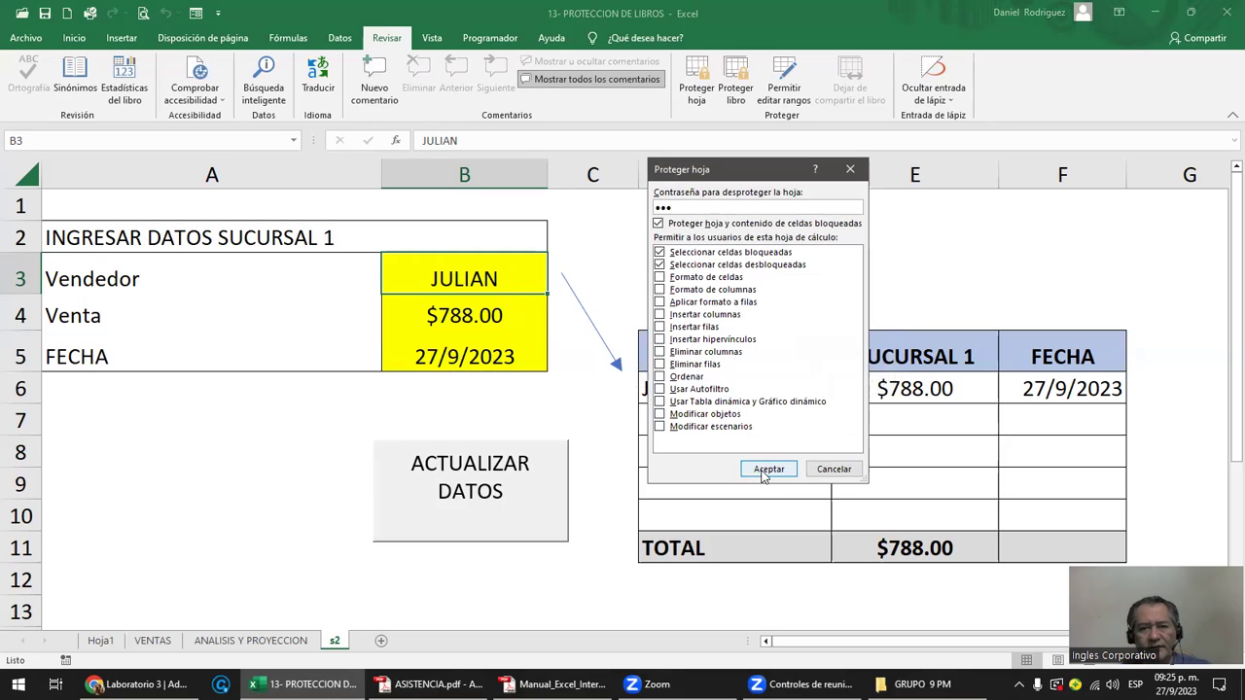
{"action": "left_click", "coordinate": [765, 469]}
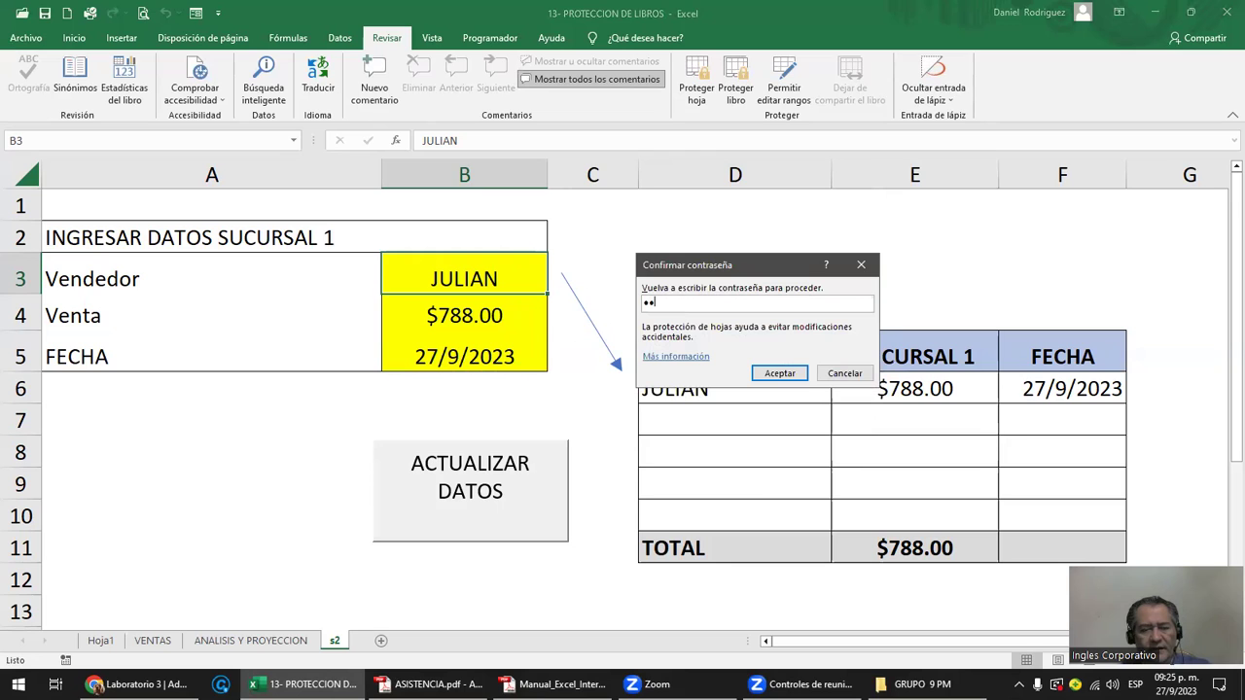
{"action": "left_click", "coordinate": [778, 374]}
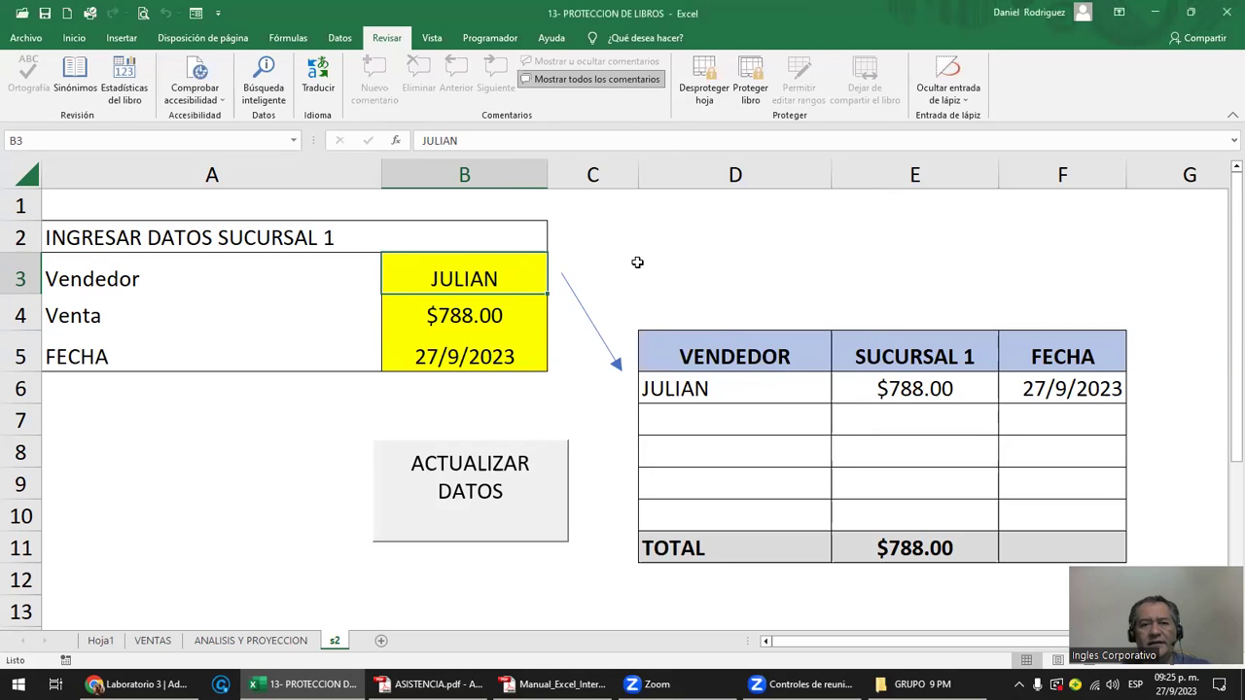
{"action": "left_click", "coordinate": [634, 271]}
{"action": "double_click", "coordinate": [647, 273]}
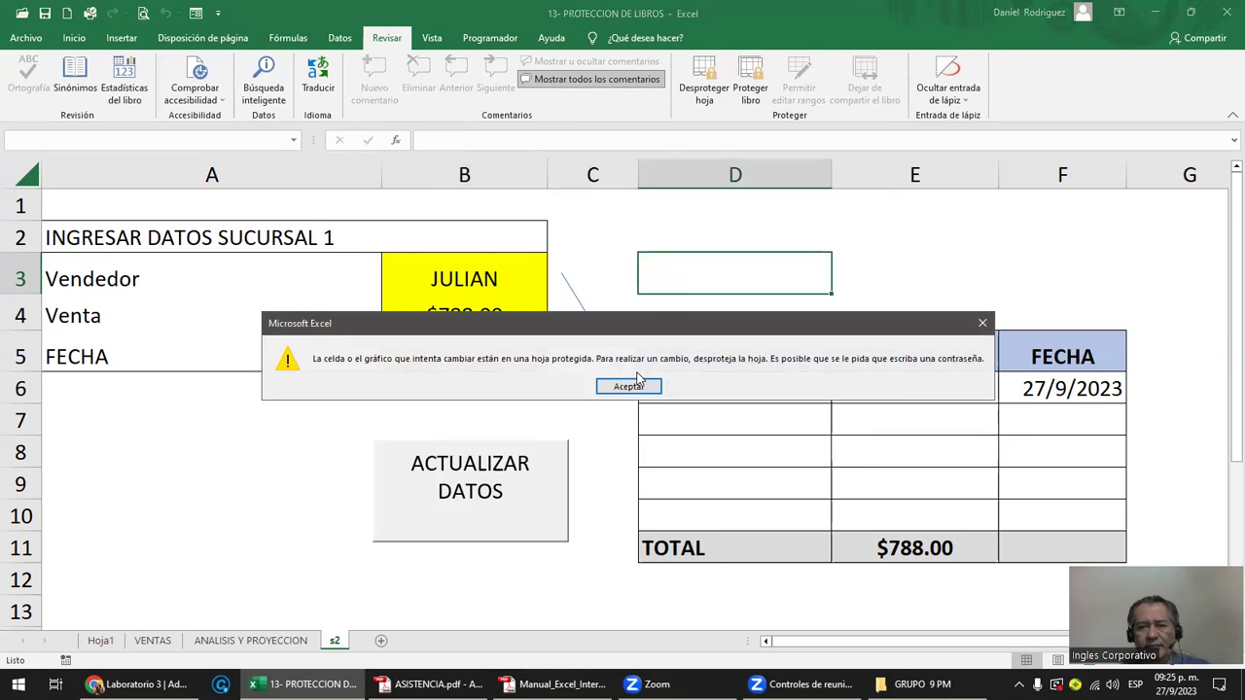
{"action": "key", "text": "Return"}
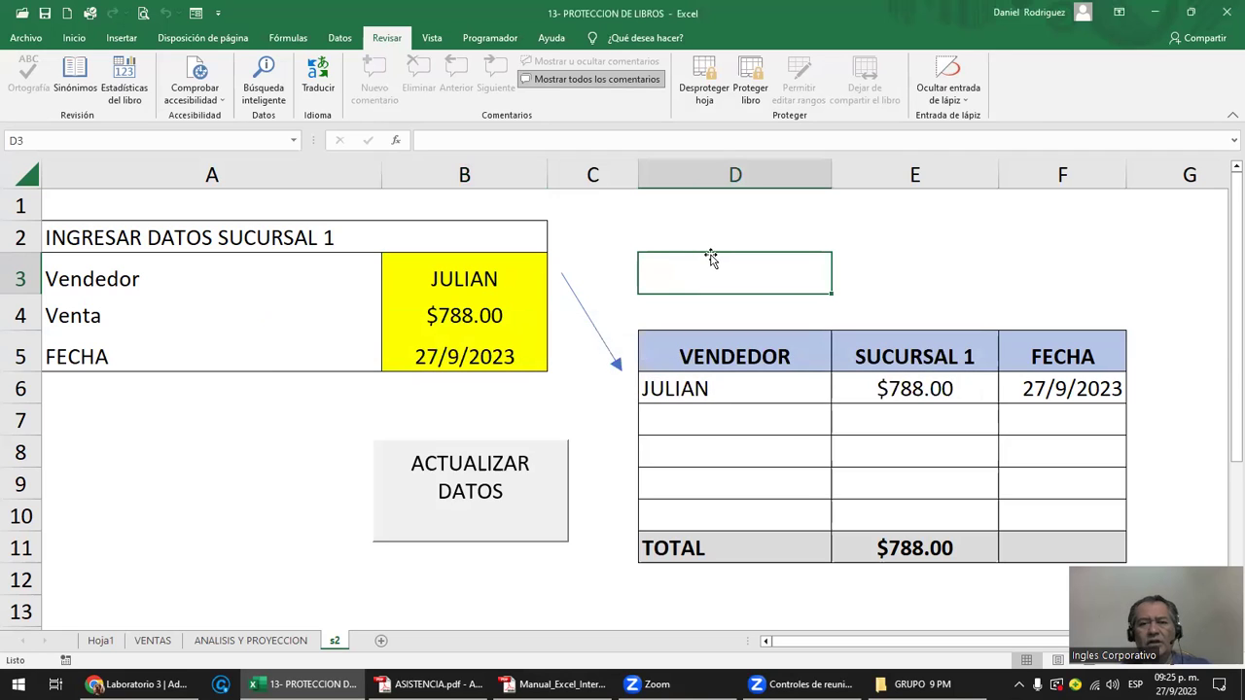
{"action": "left_click", "coordinate": [27, 178]}
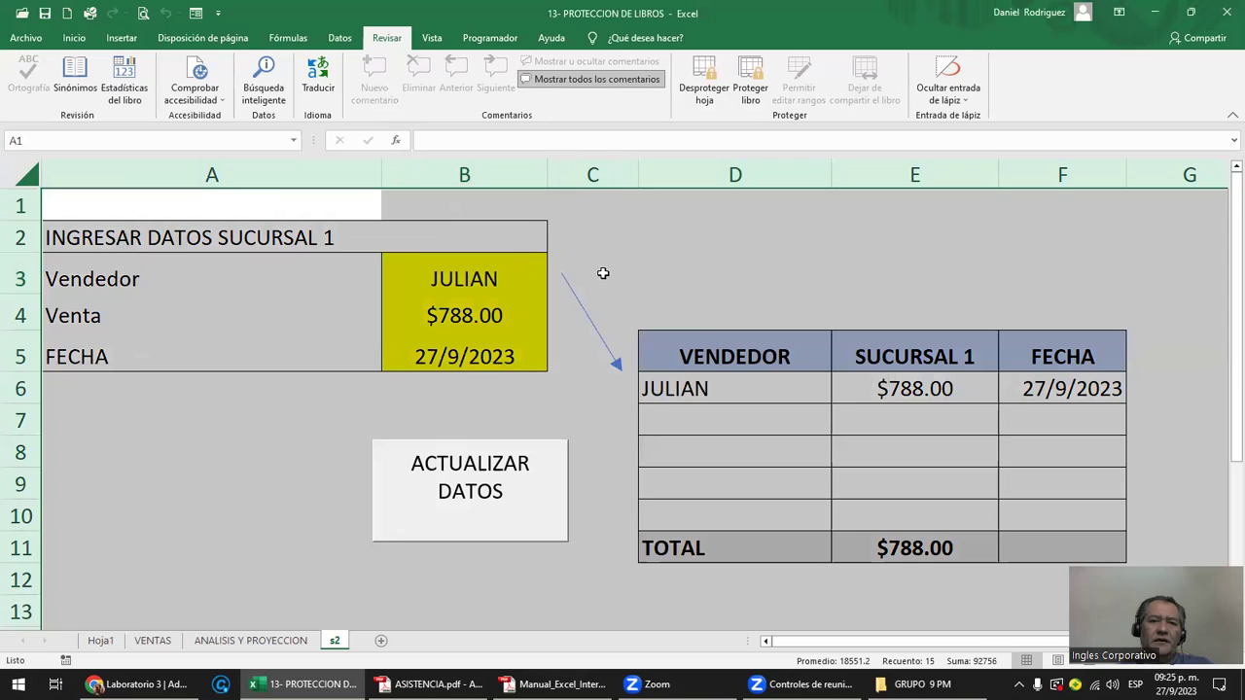
{"action": "left_click", "coordinate": [698, 272]}
{"action": "left_click_drag", "start_coordinate": [500, 273], "coordinate": [494, 352]}
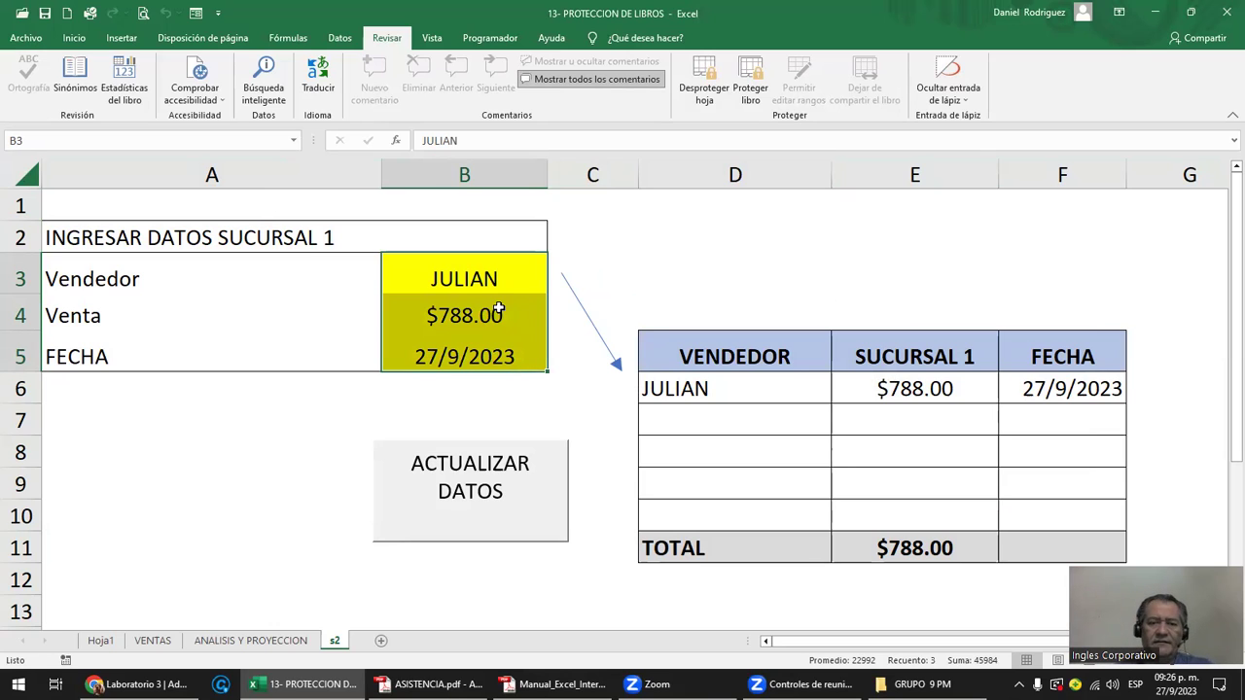
{"action": "left_click", "coordinate": [696, 261]}
{"action": "left_click_drag", "start_coordinate": [473, 282], "coordinate": [475, 352]}
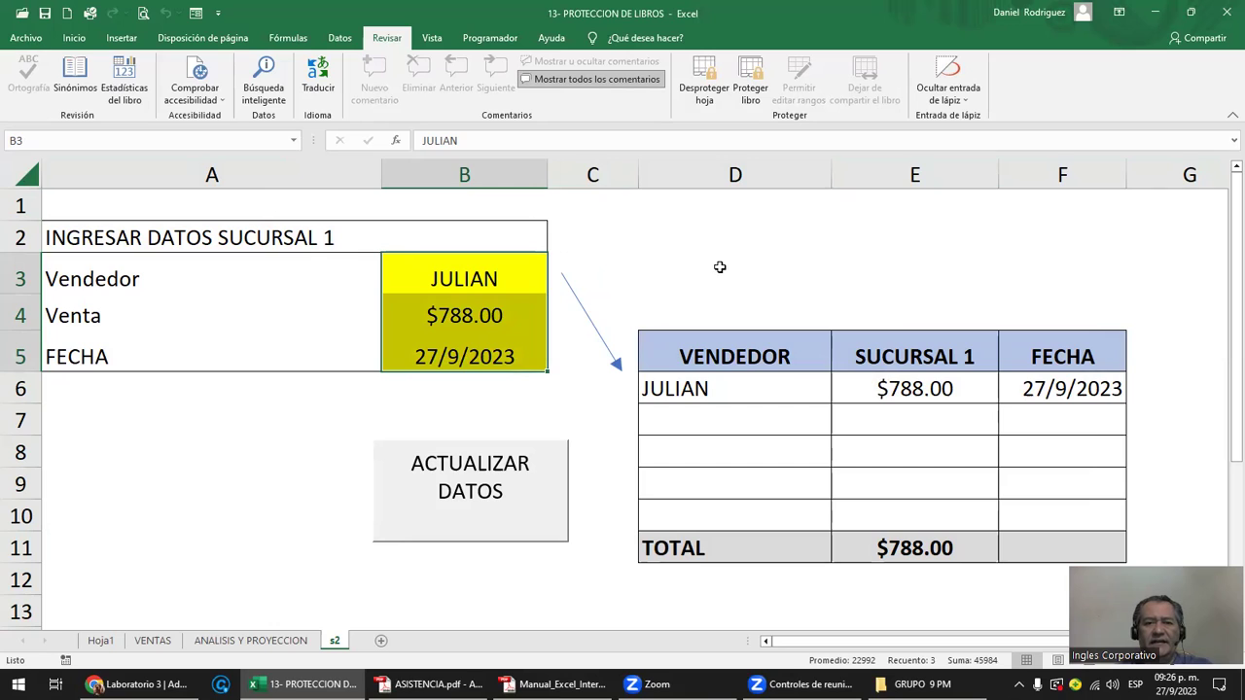
{"action": "left_click", "coordinate": [644, 262]}
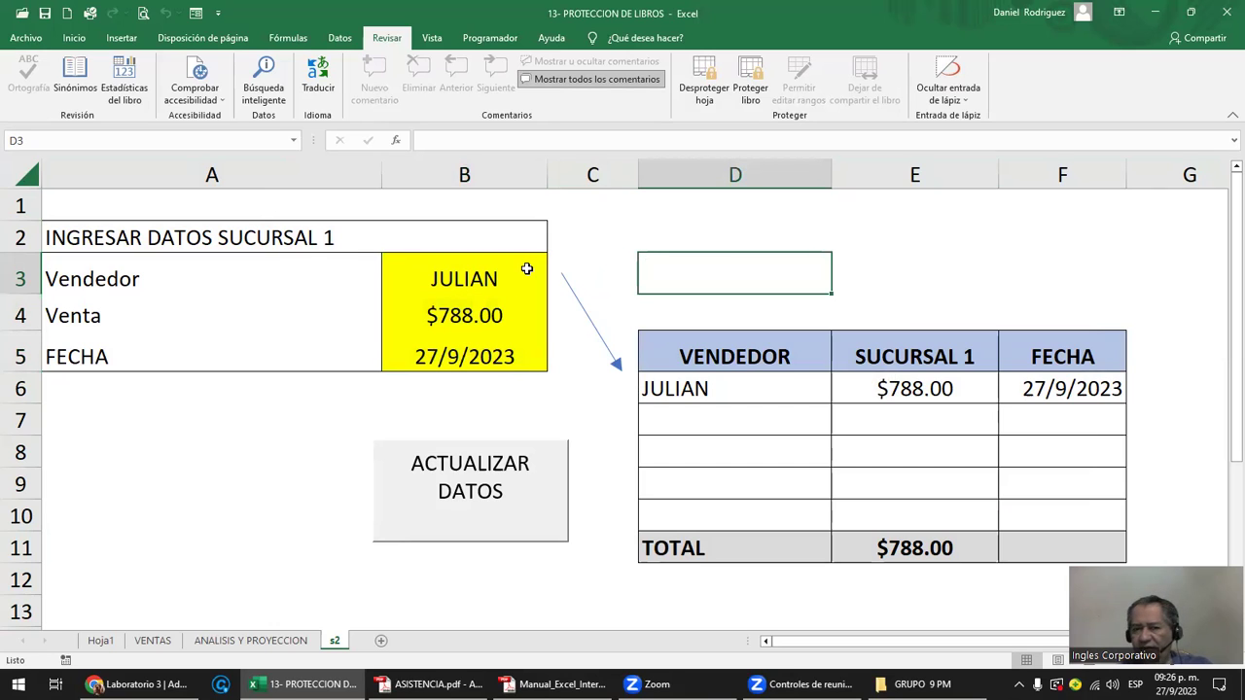
{"action": "left_click", "coordinate": [478, 279]}
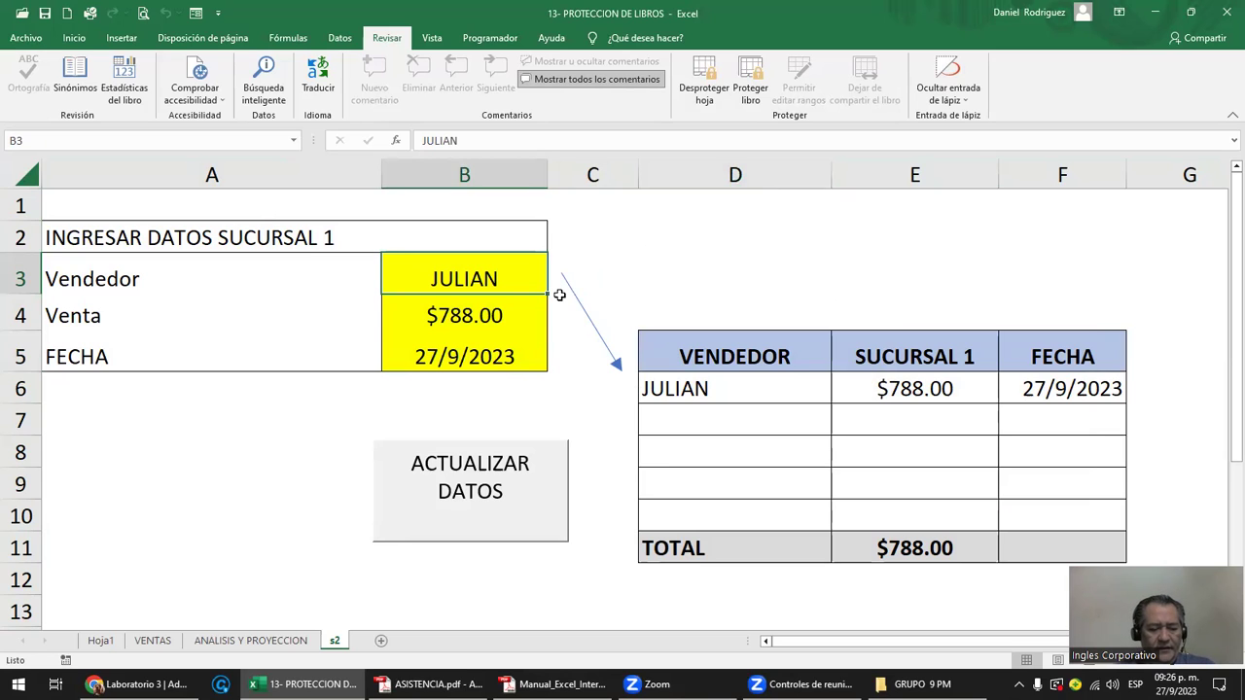
- Unlock cell B3 by entering the range password
{"action": "key", "text": "F2"}
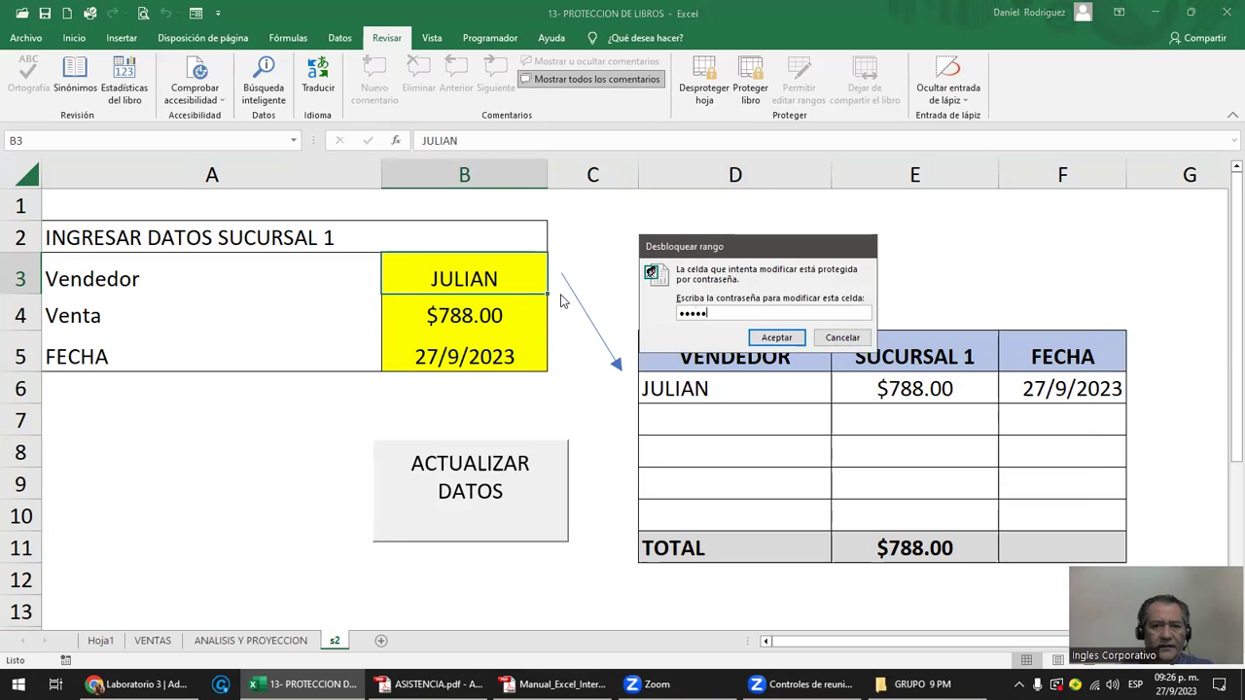
{"action": "key", "text": "Escape"}
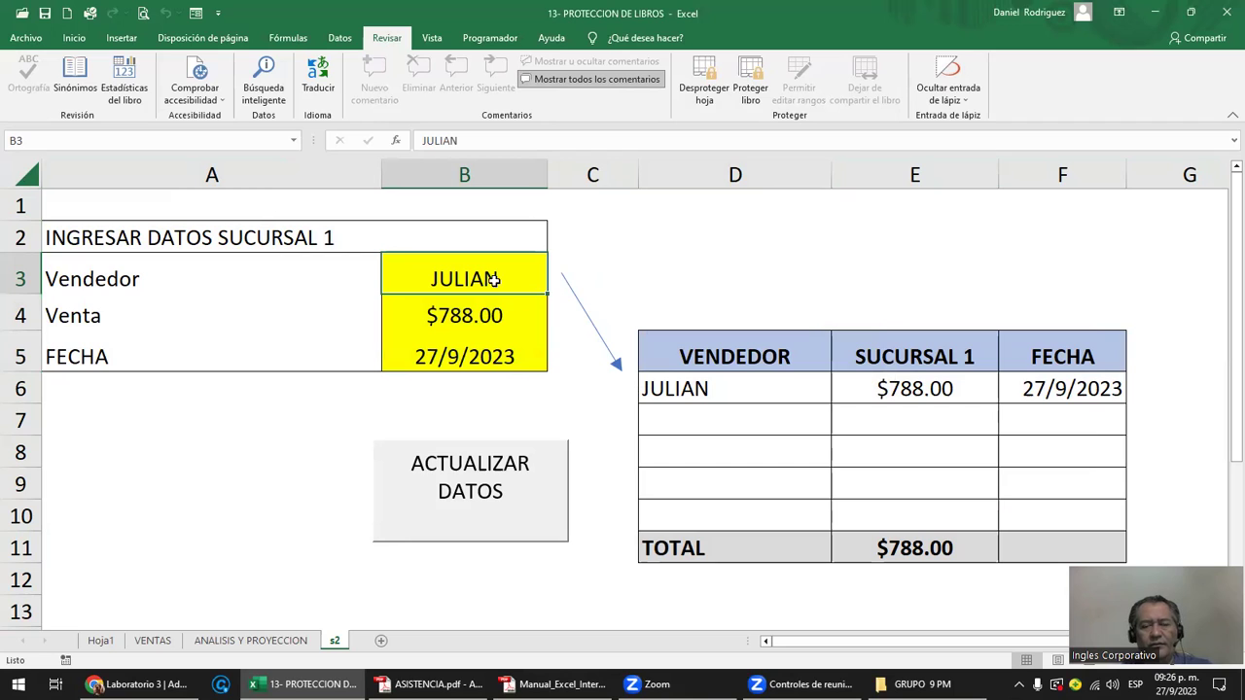
{"action": "double_click", "coordinate": [468, 281]}
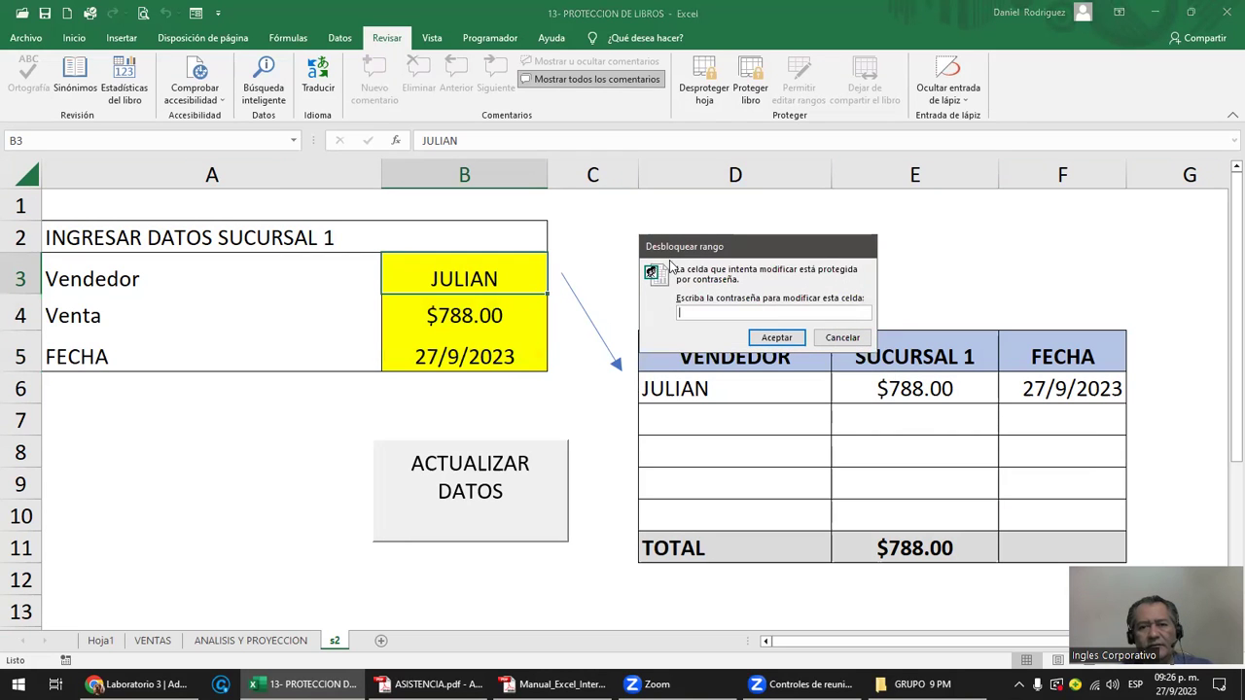
{"action": "key", "text": "Return"}
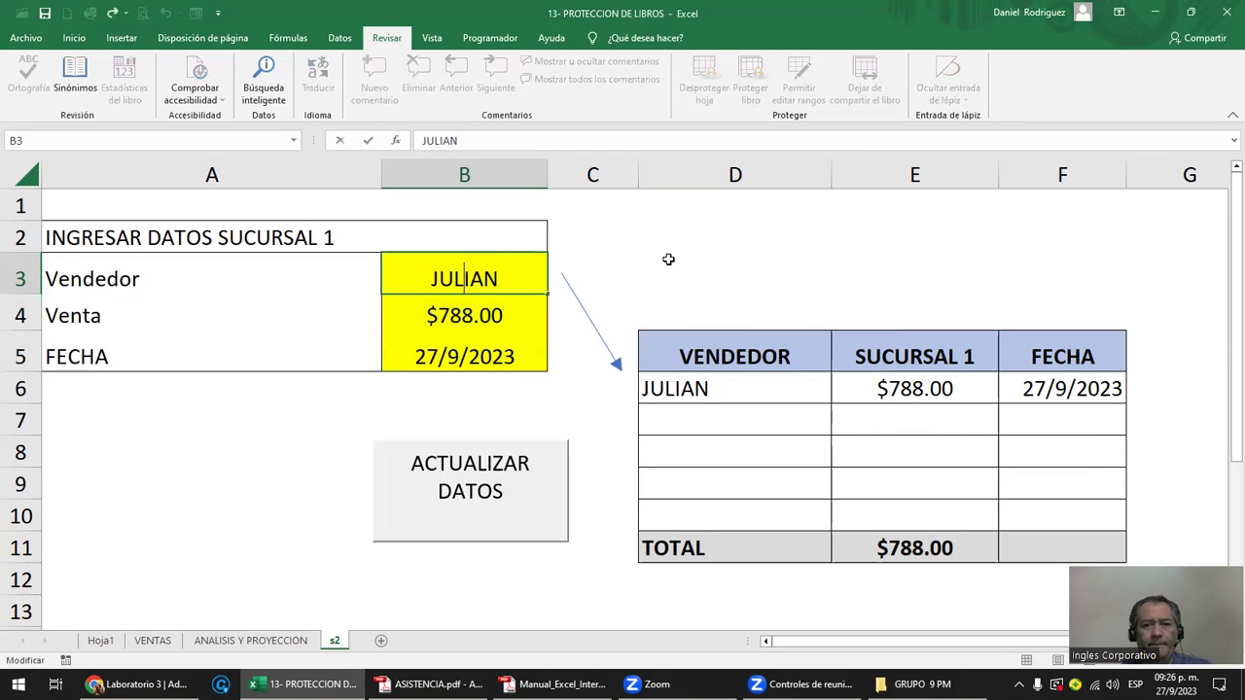
- Replace the vendor with CHARLY in B3 and the sale with 1,200 in B4
{"action": "key", "text": "BackSpace"}
{"action": "key", "text": "Delete"}
{"action": "key", "text": "Delete"}
{"action": "key", "text": "Delete"}
{"action": "key", "text": "Delete"}
{"action": "key", "text": "Delete"}
{"action": "type", "text": "CHARLY"}
{"action": "key", "text": "Return"}
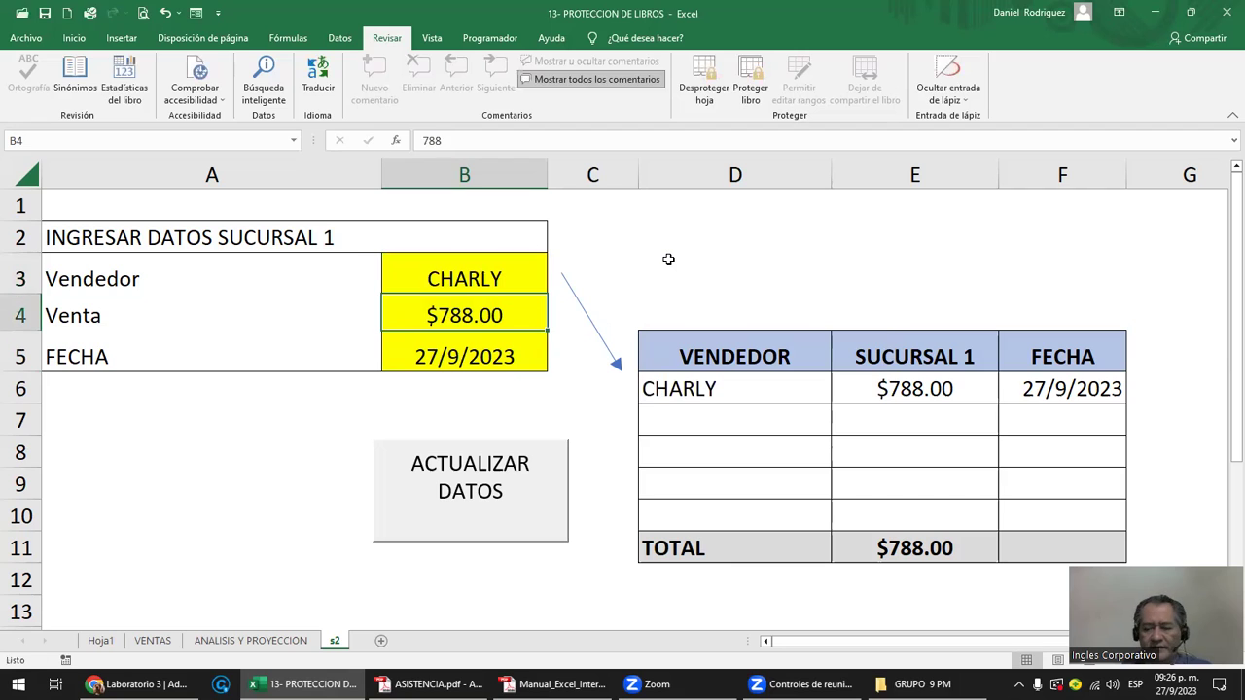
{"action": "type", "text": "1,200"}
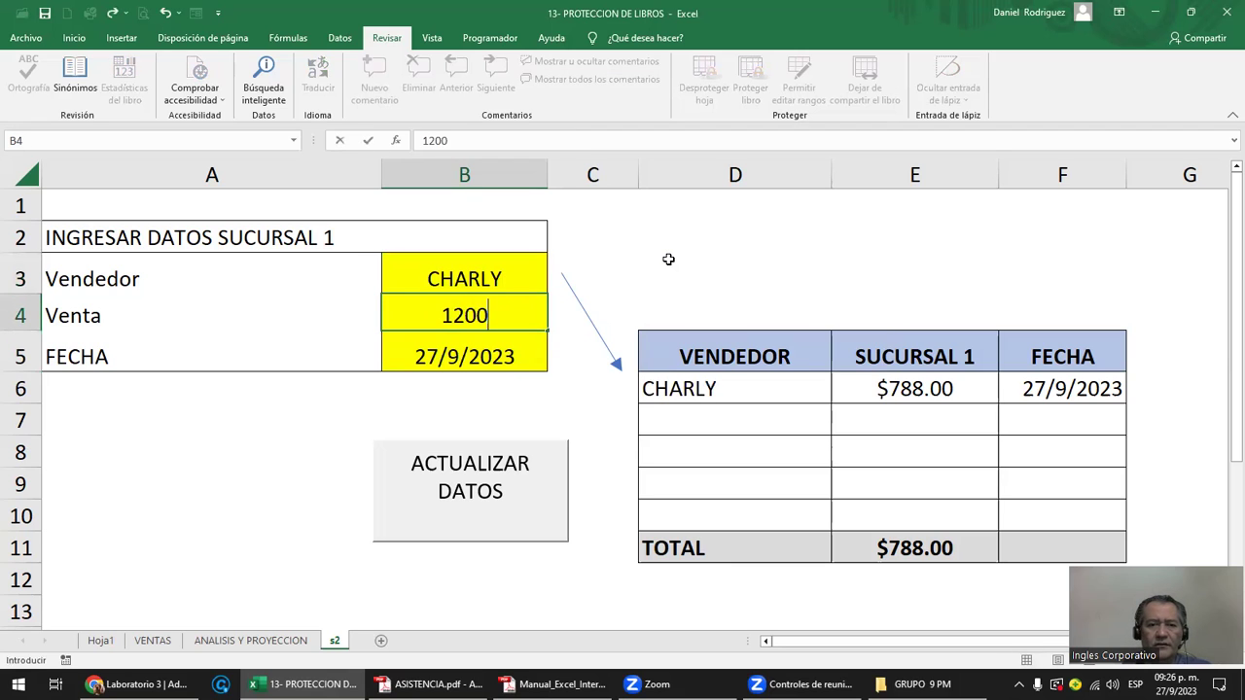
{"action": "key", "text": "Return"}
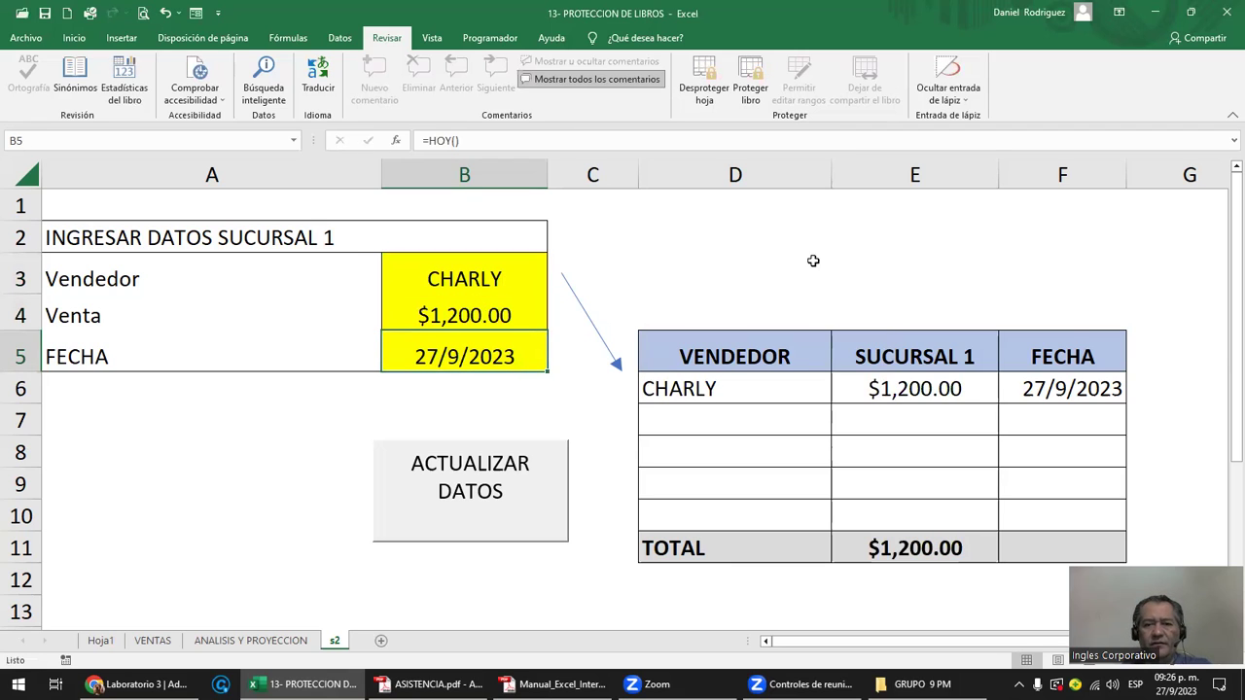
- Delete B5's date, confirm protected cells reject edits, and re-enter =HOY() in B5
{"action": "key", "text": "Delete"}
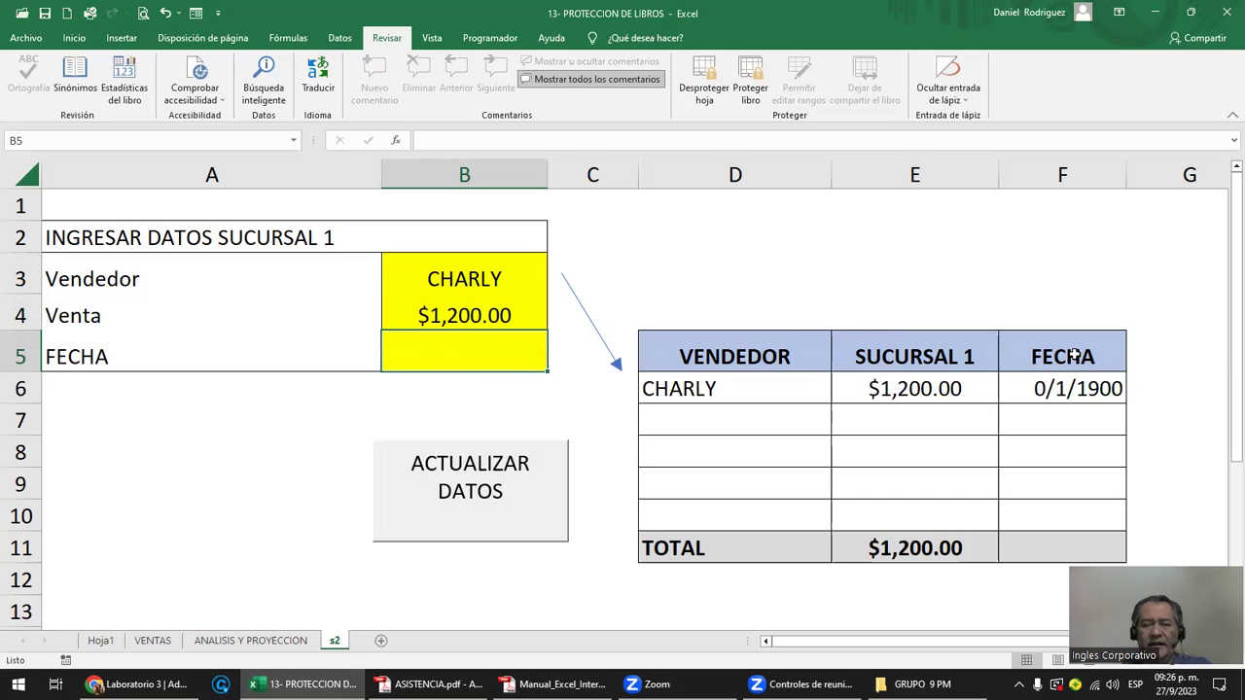
{"action": "left_click", "coordinate": [1039, 388]}
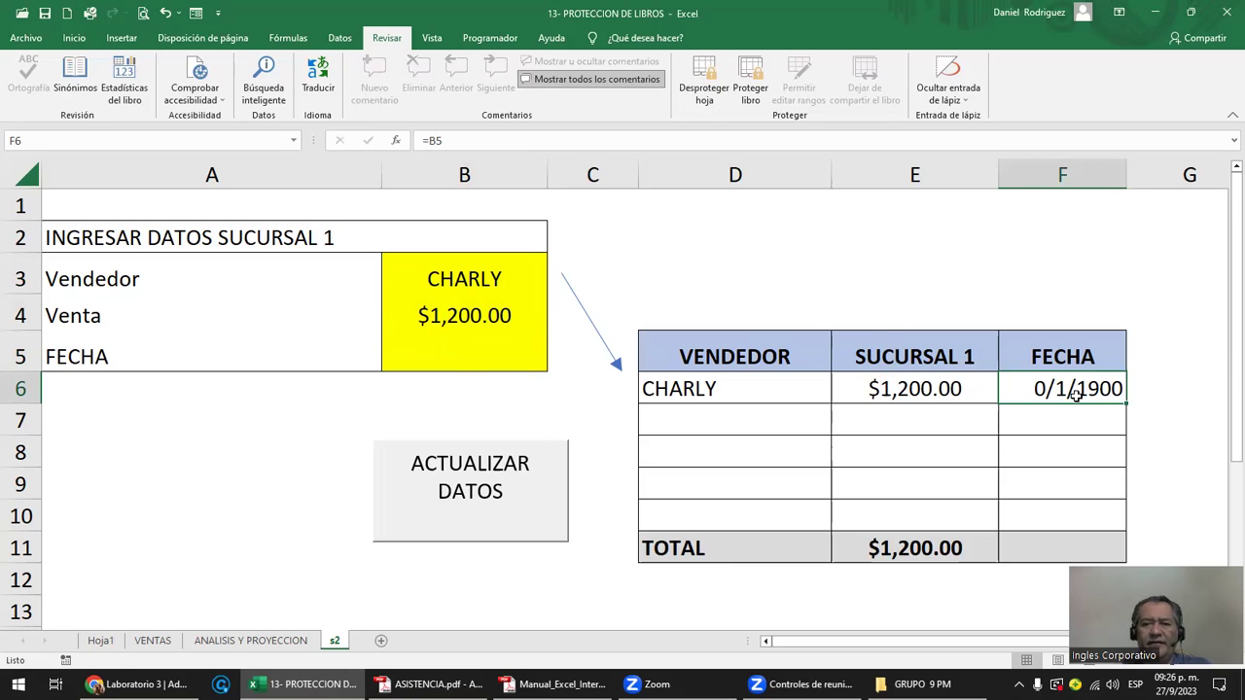
{"action": "double_click", "coordinate": [1063, 389]}
{"action": "key", "text": "Return"}
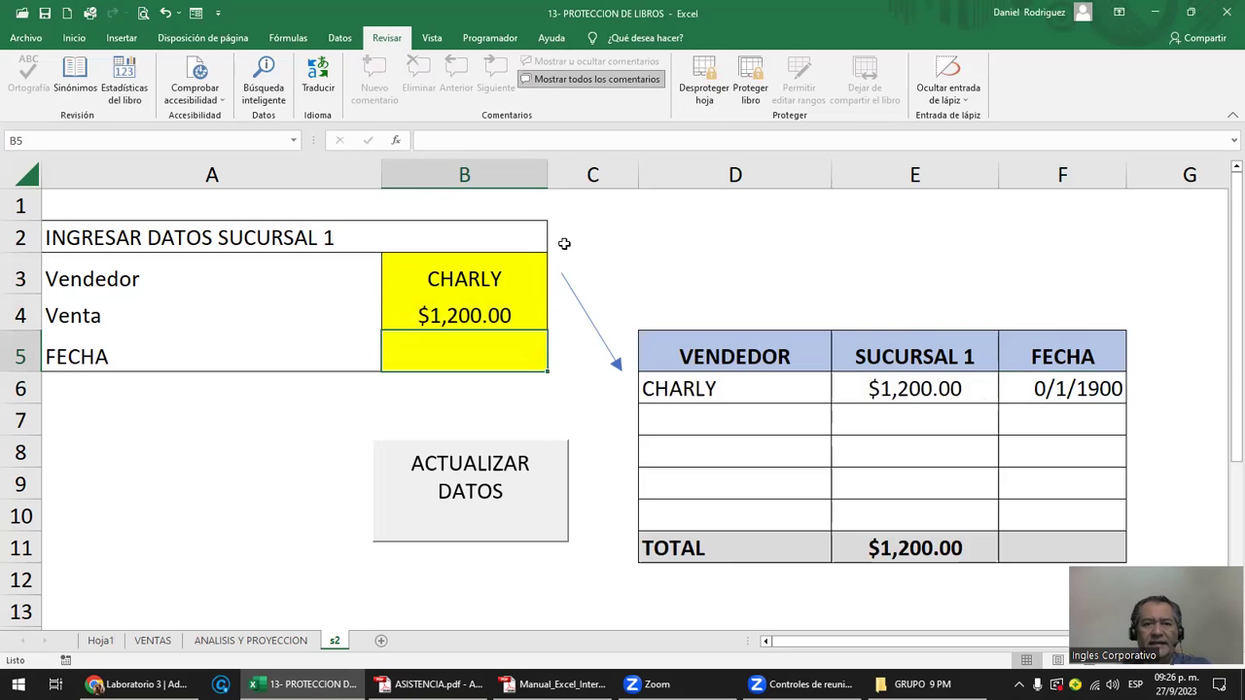
{"action": "double_click", "coordinate": [500, 204]}
{"action": "key", "text": "Return"}
{"action": "left_click", "coordinate": [472, 344]}
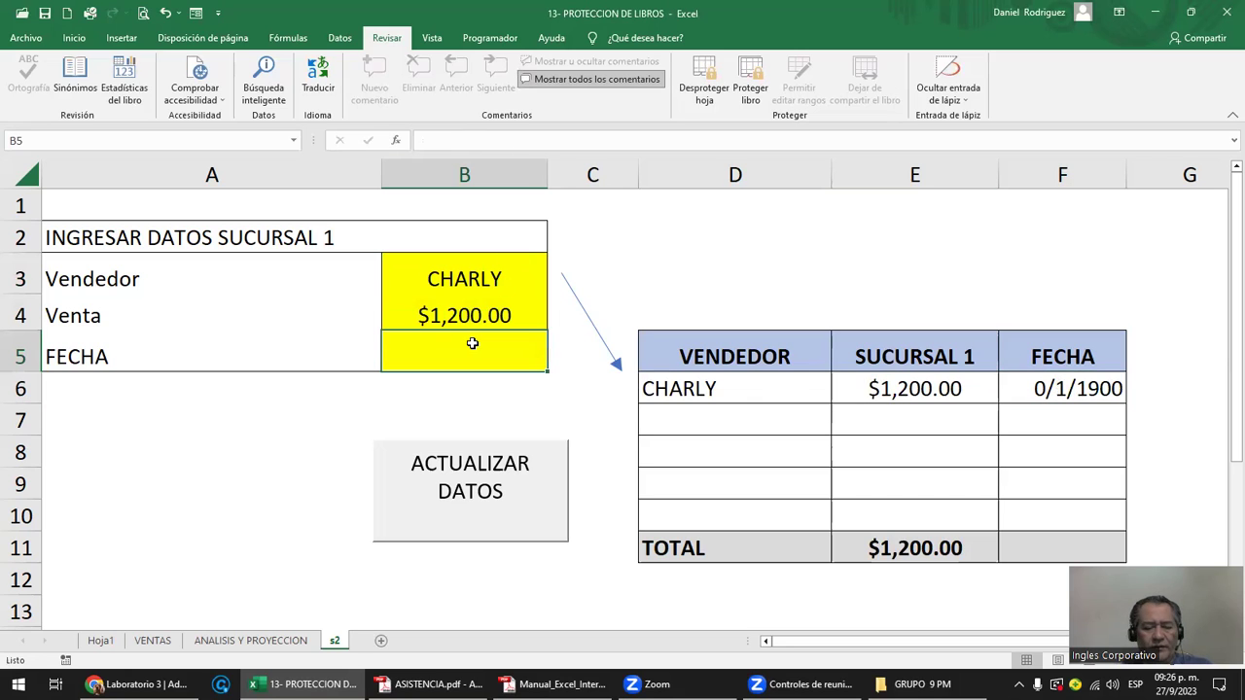
{"action": "type", "text": "="}
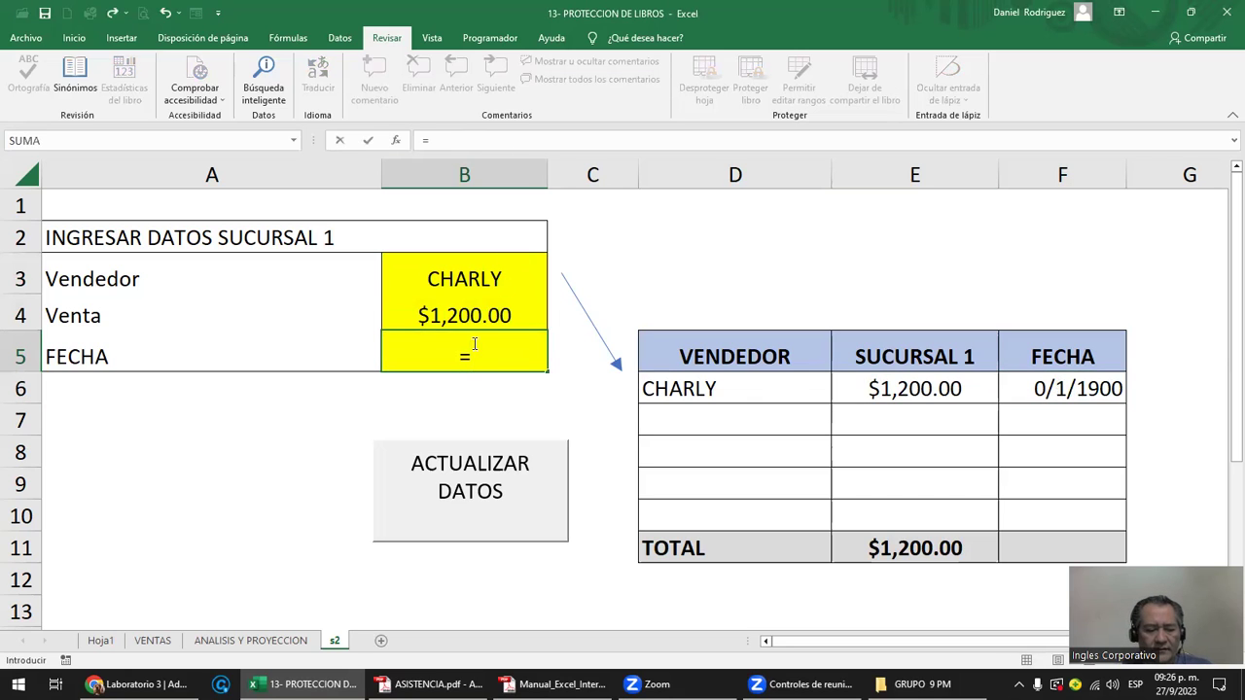
{"action": "type", "text": "HOY"}
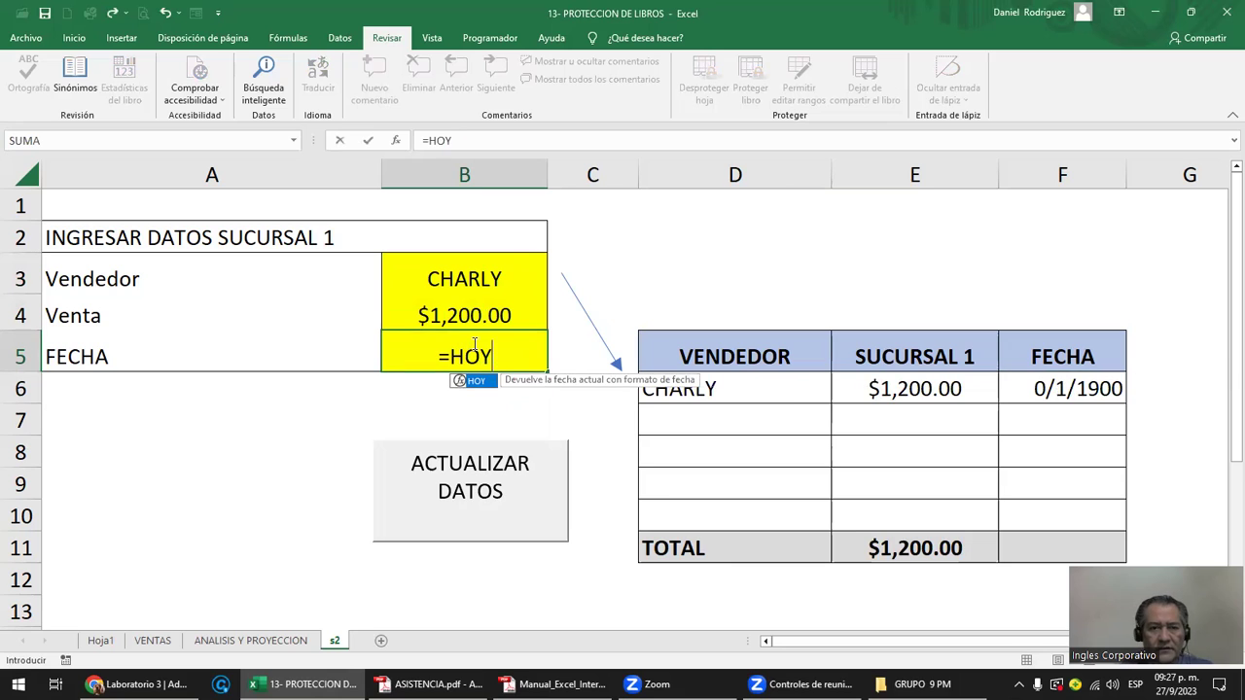
{"action": "type", "text": "()"}
{"action": "key", "text": "Return"}
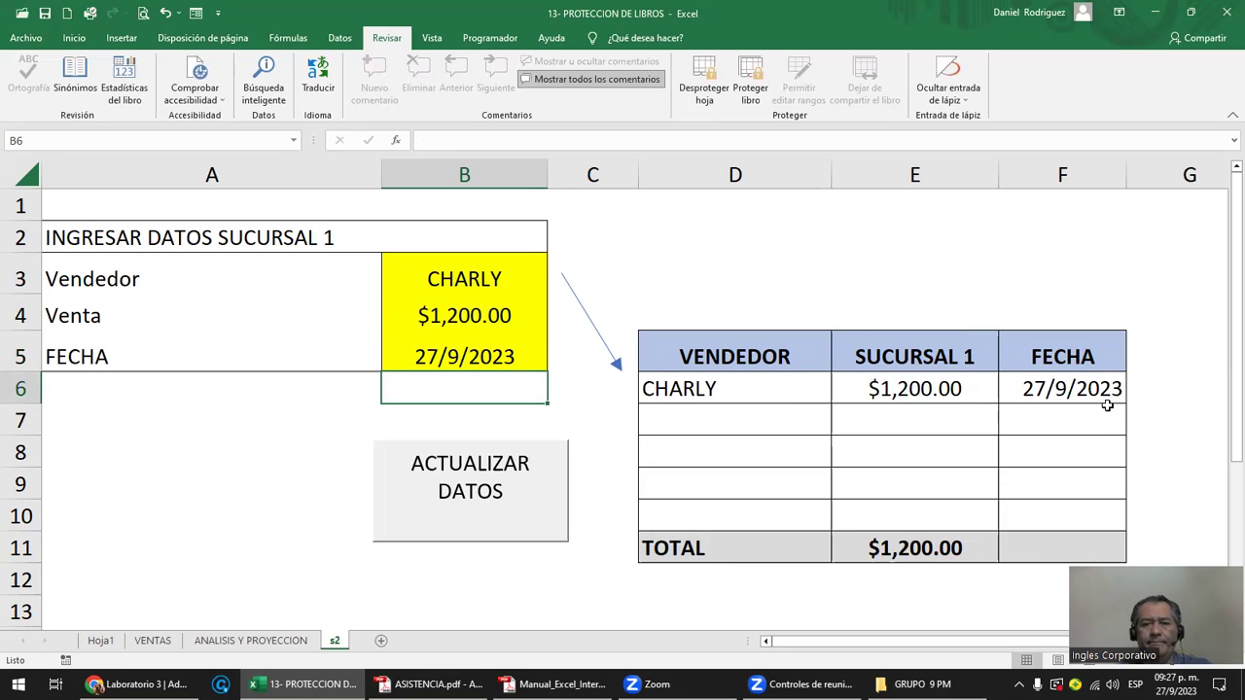
{"action": "left_click", "coordinate": [495, 282]}
- Clear the B3:B5 inputs, then undo to restore their values
{"action": "key", "text": "Delete"}
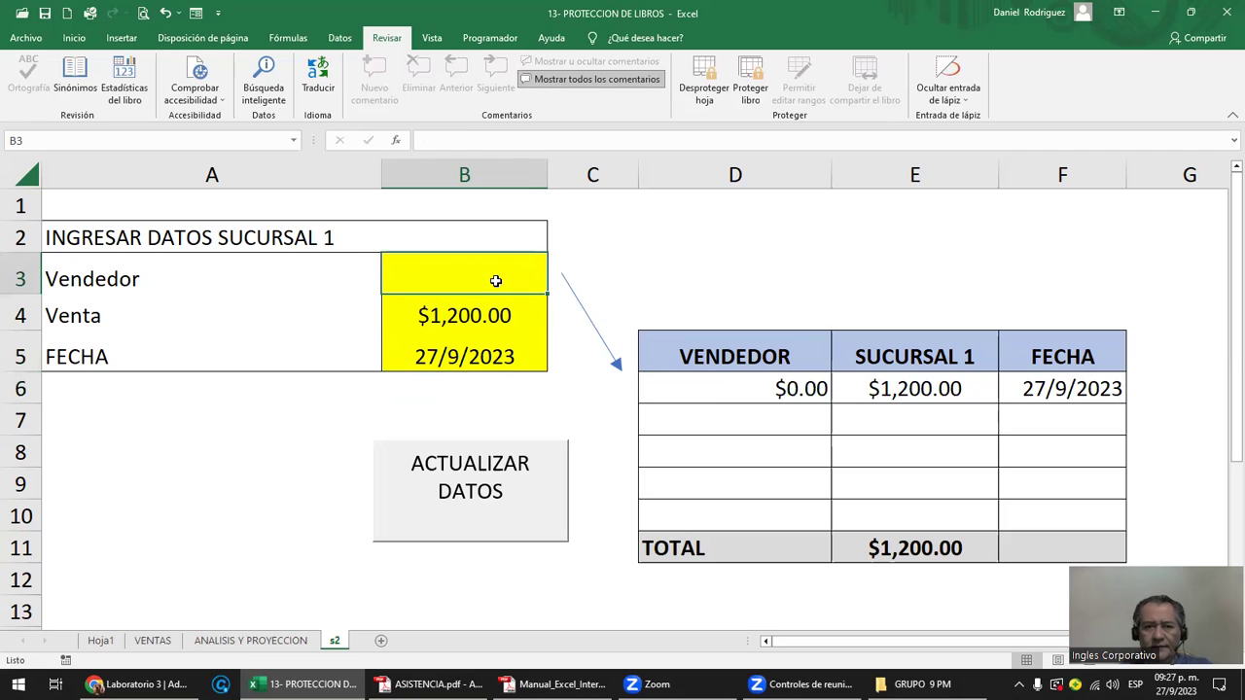
{"action": "key", "text": "Down"}
{"action": "key", "text": "Delete"}
{"action": "key", "text": "Down"}
{"action": "key", "text": "Delete"}
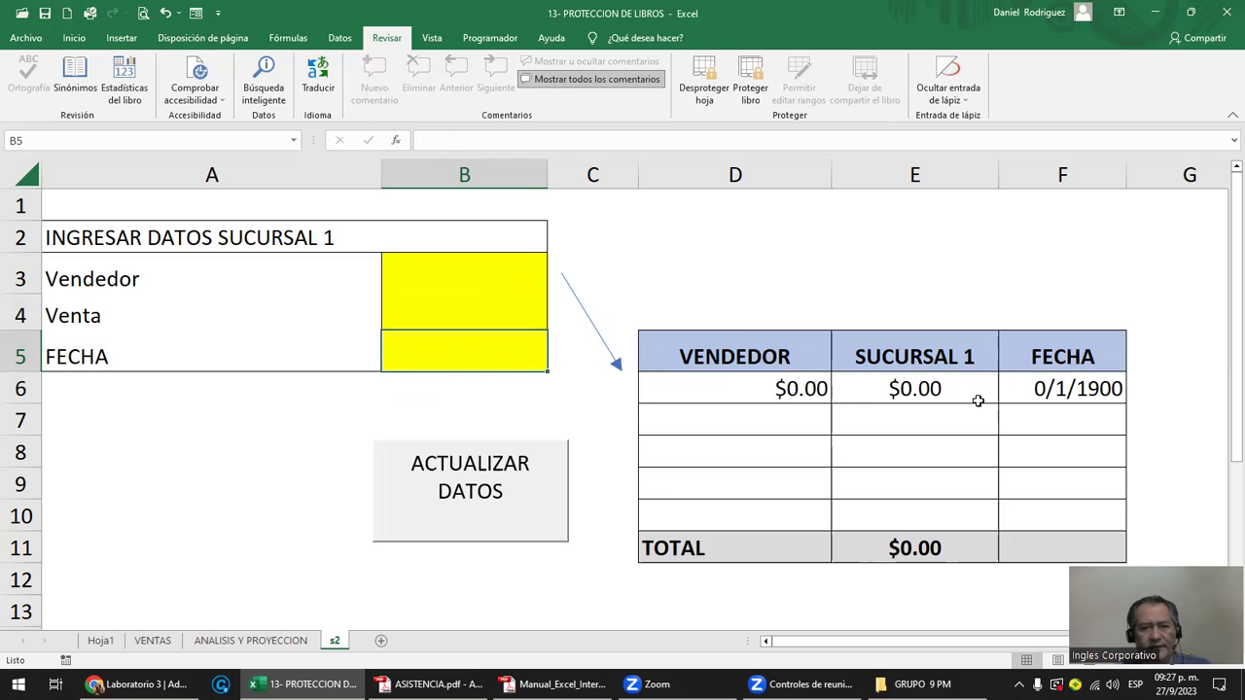
{"action": "key", "text": "ctrl+z"}
{"action": "key", "text": "ctrl+z"}
{"action": "key", "text": "ctrl+z"}
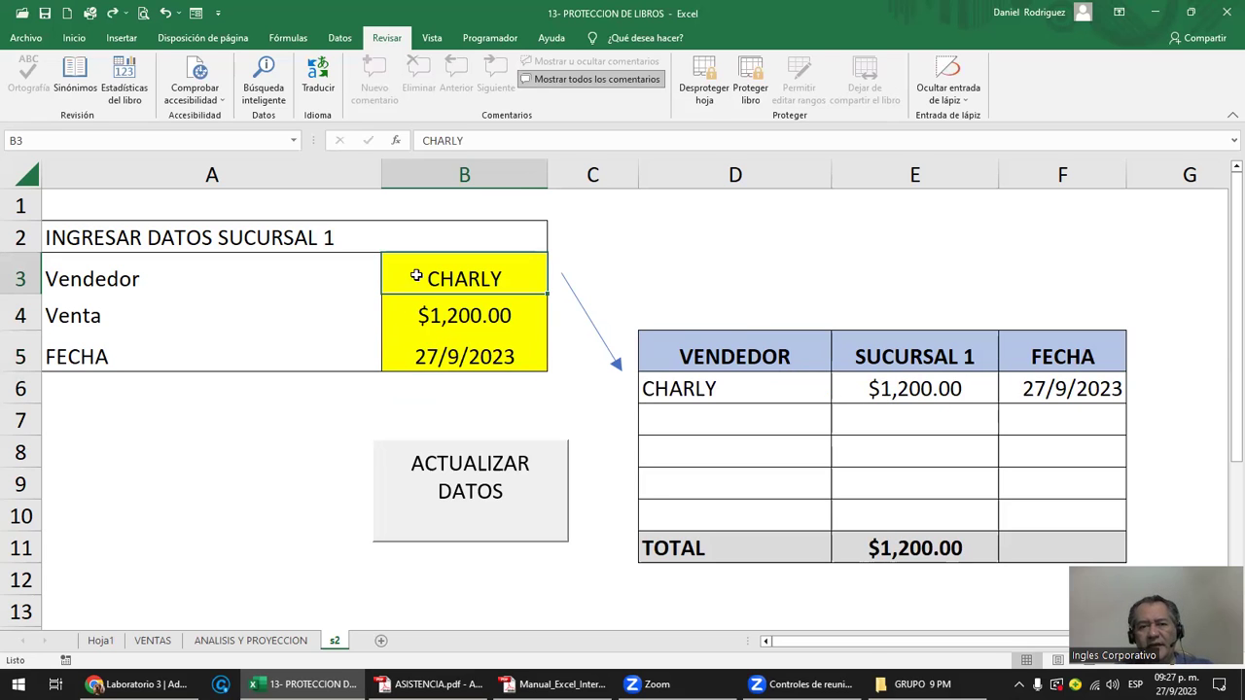
- Verify that protected cells A6 and E3 can't be edited
{"action": "left_click_drag", "start_coordinate": [414, 276], "coordinate": [424, 339]}
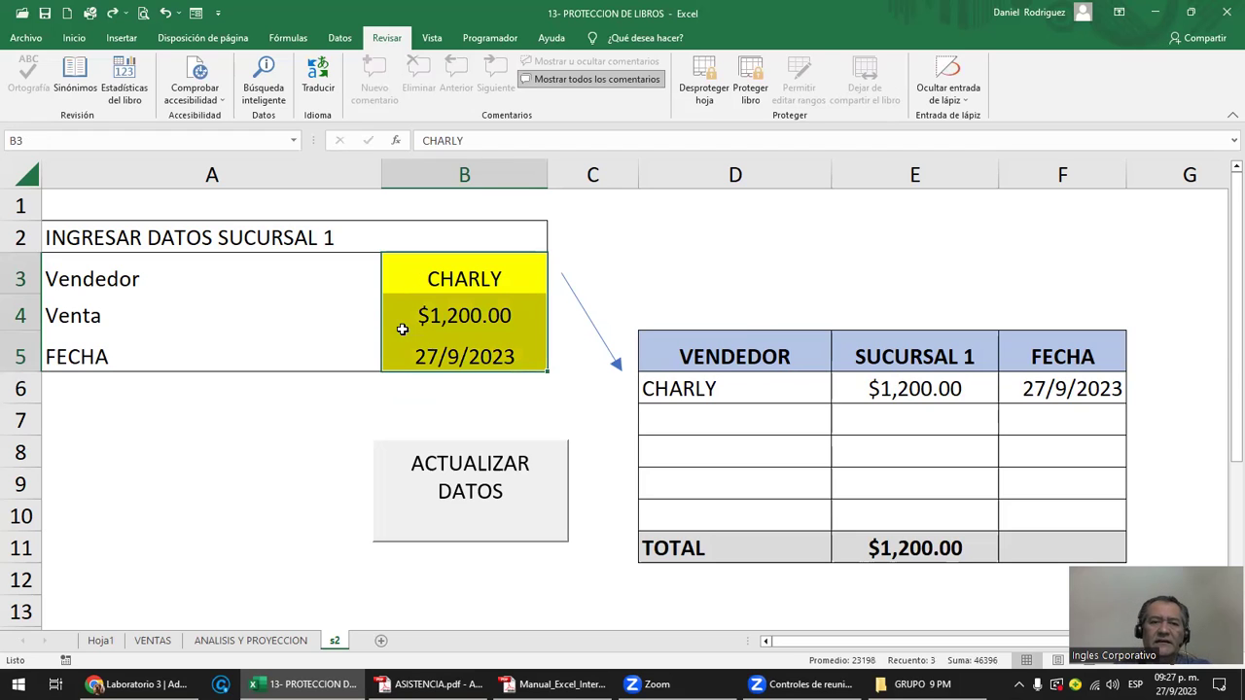
{"action": "left_click", "coordinate": [318, 402]}
{"action": "double_click", "coordinate": [313, 396]}
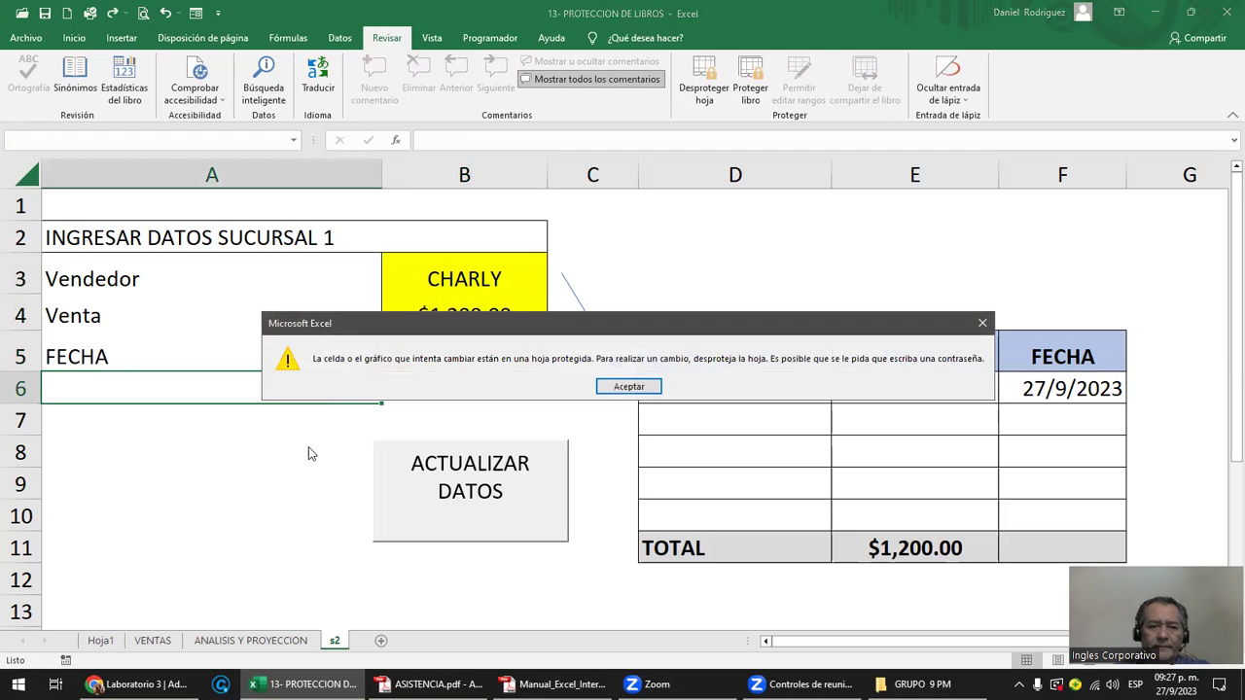
{"action": "left_click", "coordinate": [714, 388]}
{"action": "double_click", "coordinate": [869, 263]}
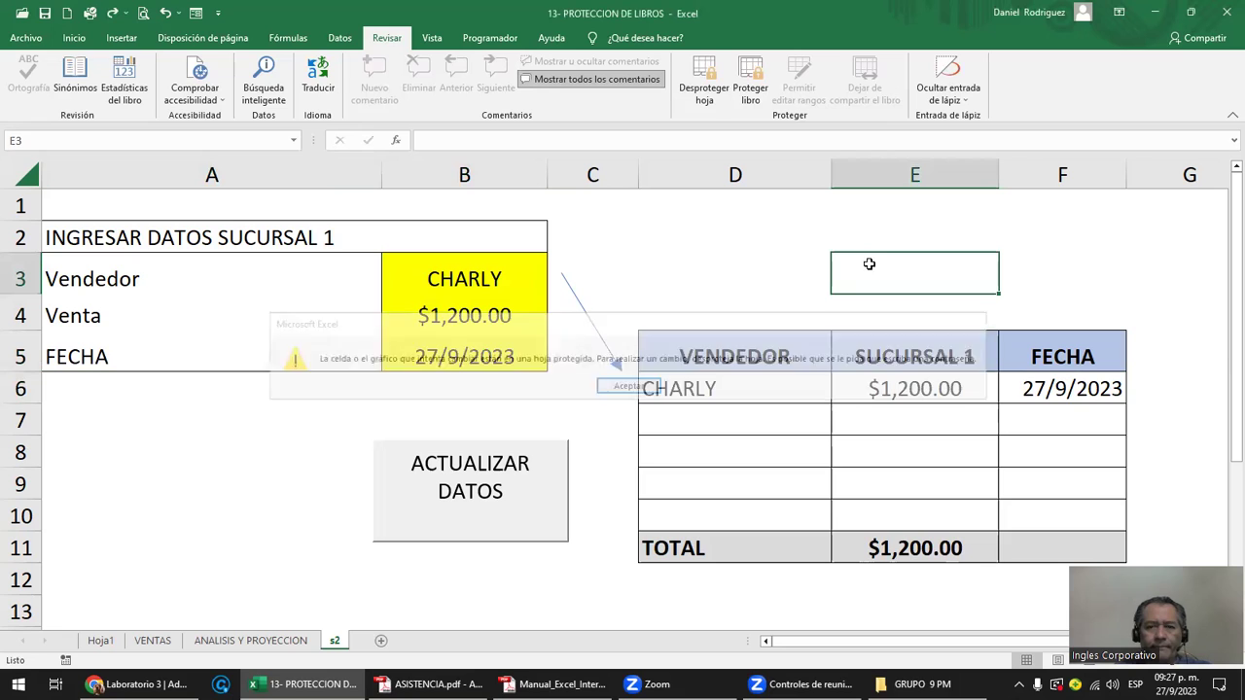
{"action": "key", "text": "Return"}
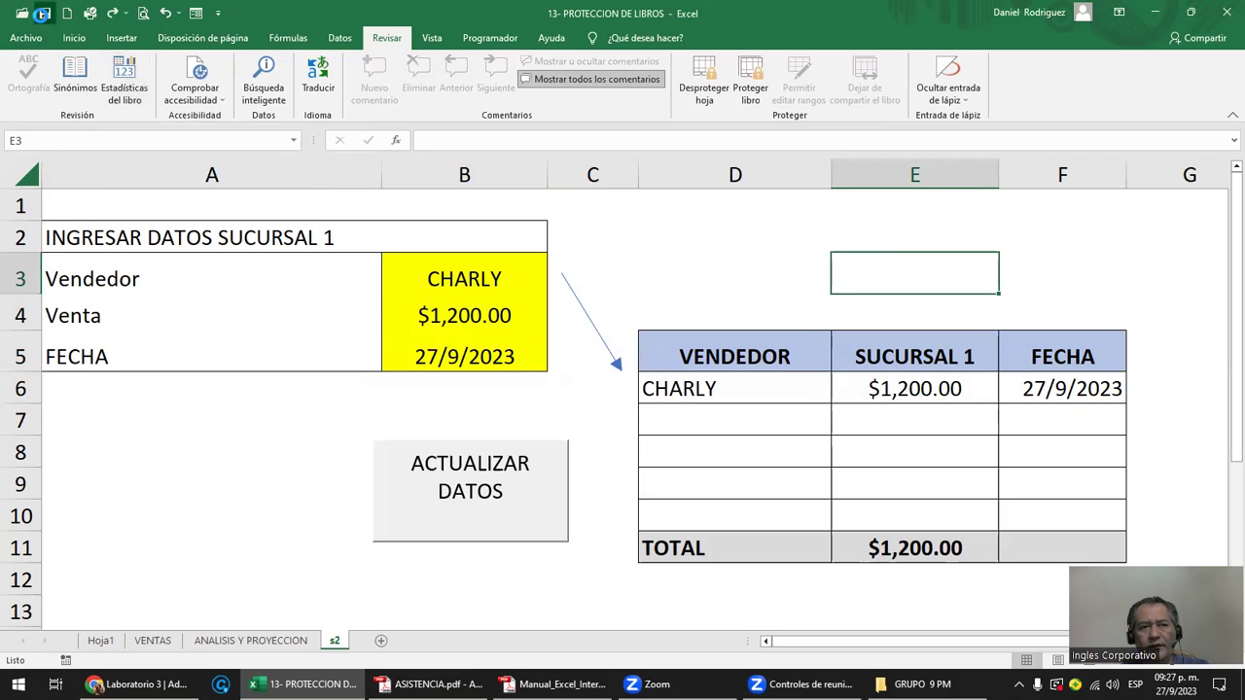
- Run the update-data macro, dismiss its error, and go to the ANALISIS Y PROYECCION sheet
{"action": "left_click_drag", "start_coordinate": [690, 389], "coordinate": [1065, 392]}
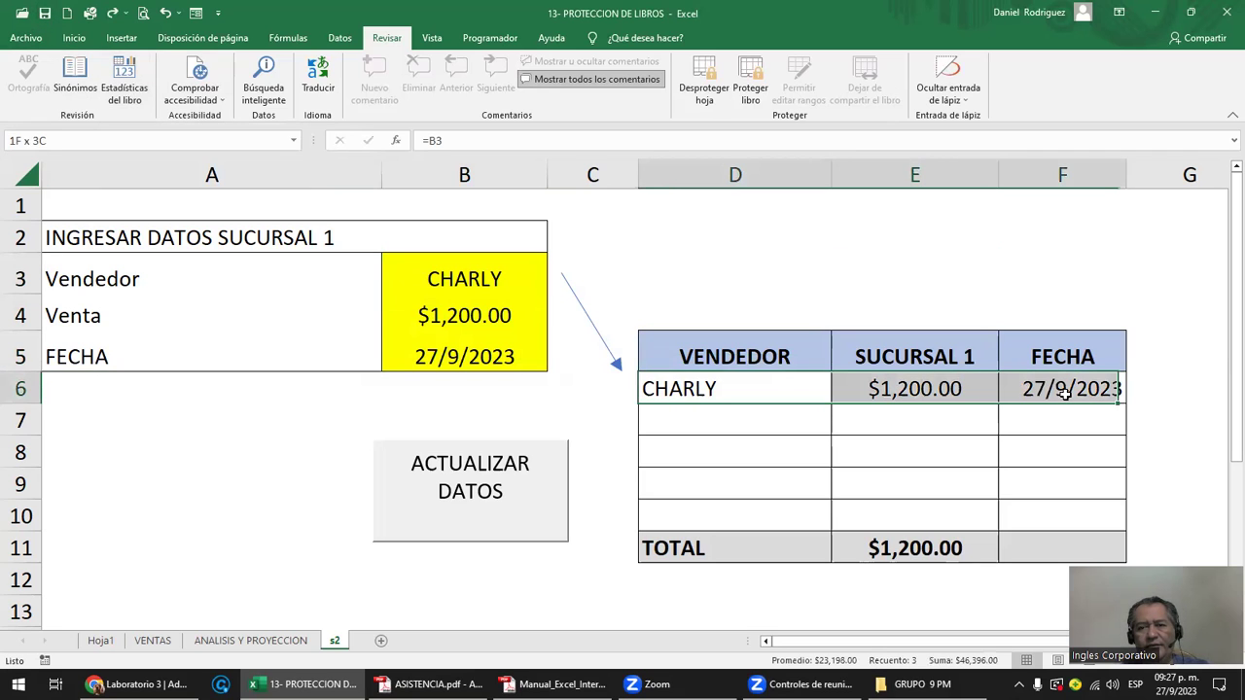
{"action": "left_click", "coordinate": [539, 487]}
{"action": "left_click", "coordinate": [627, 387]}
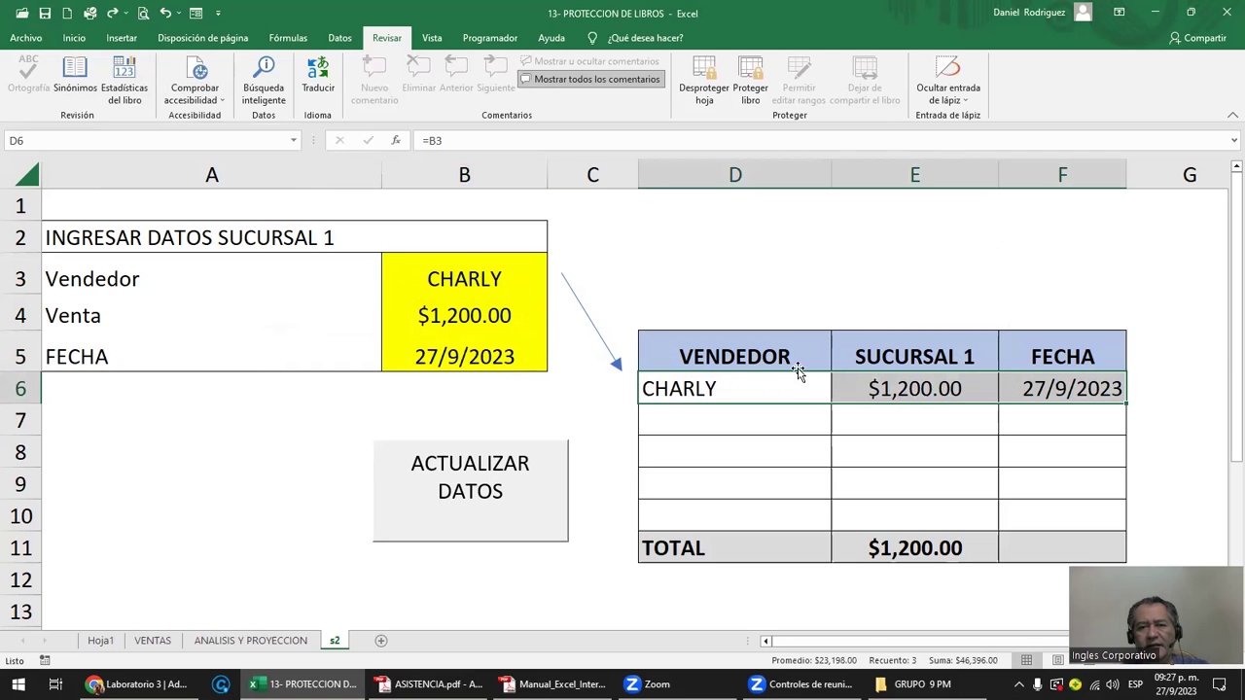
{"action": "left_click", "coordinate": [542, 377]}
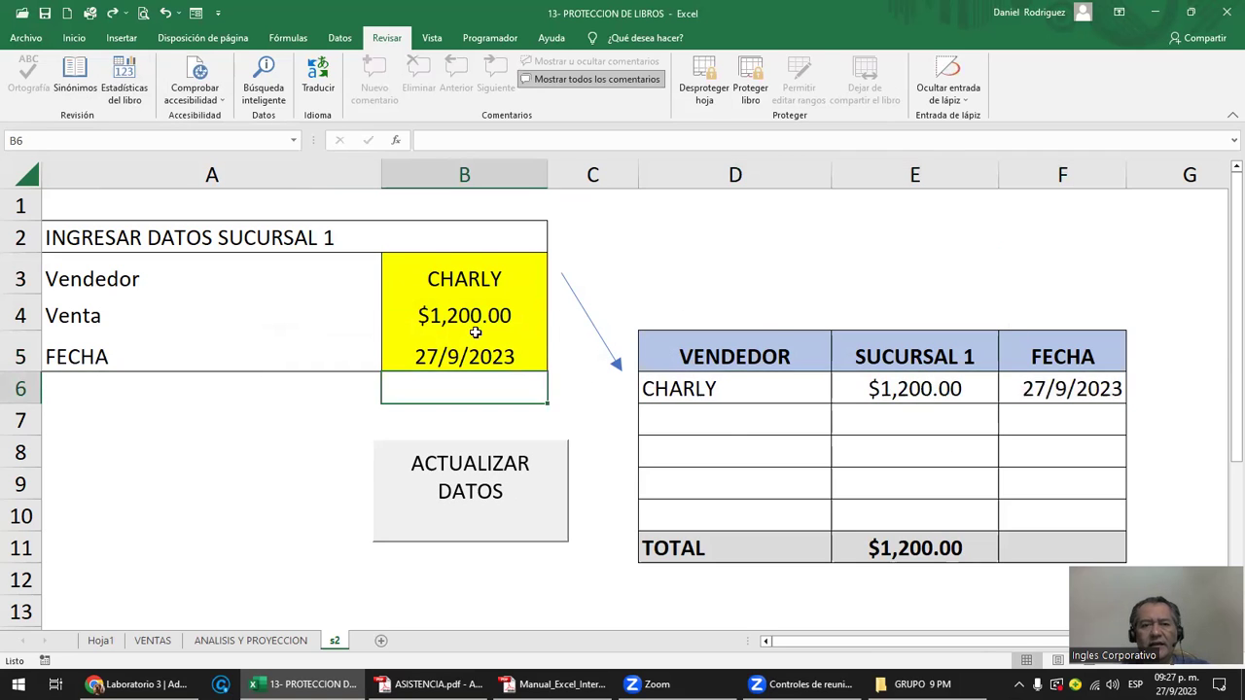
{"action": "left_click", "coordinate": [446, 282]}
{"action": "left_click_drag", "start_coordinate": [445, 282], "coordinate": [448, 350]}
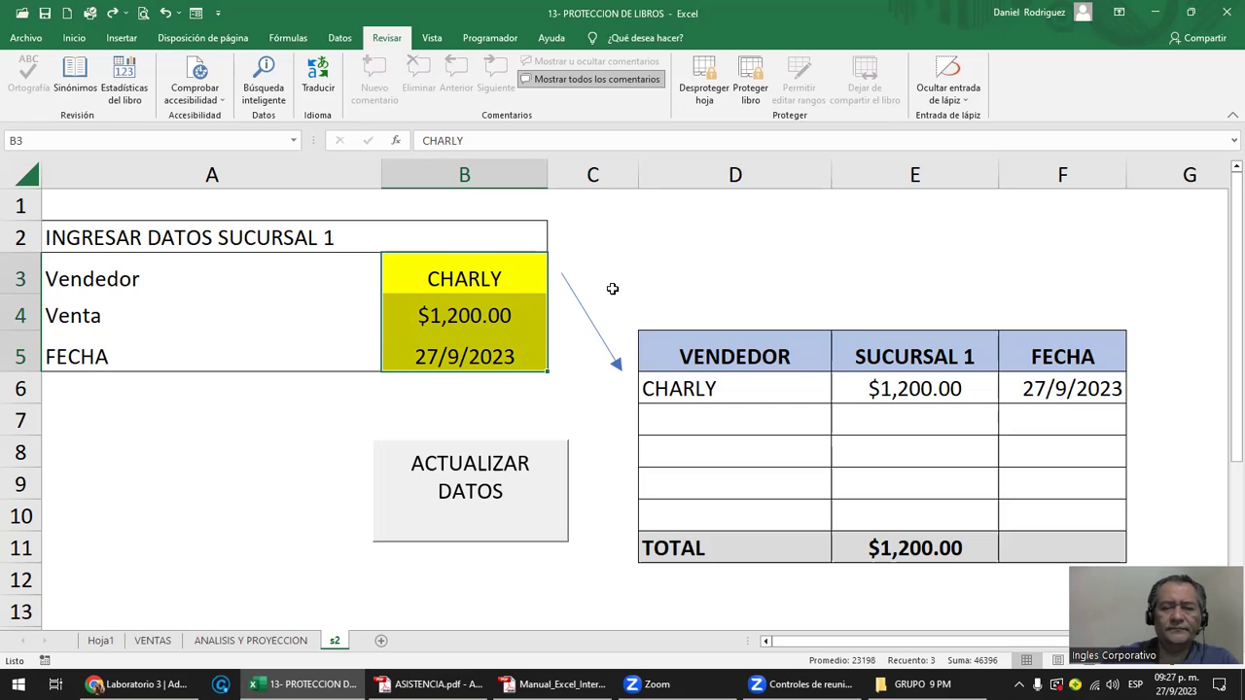
{"action": "left_click", "coordinate": [617, 271]}
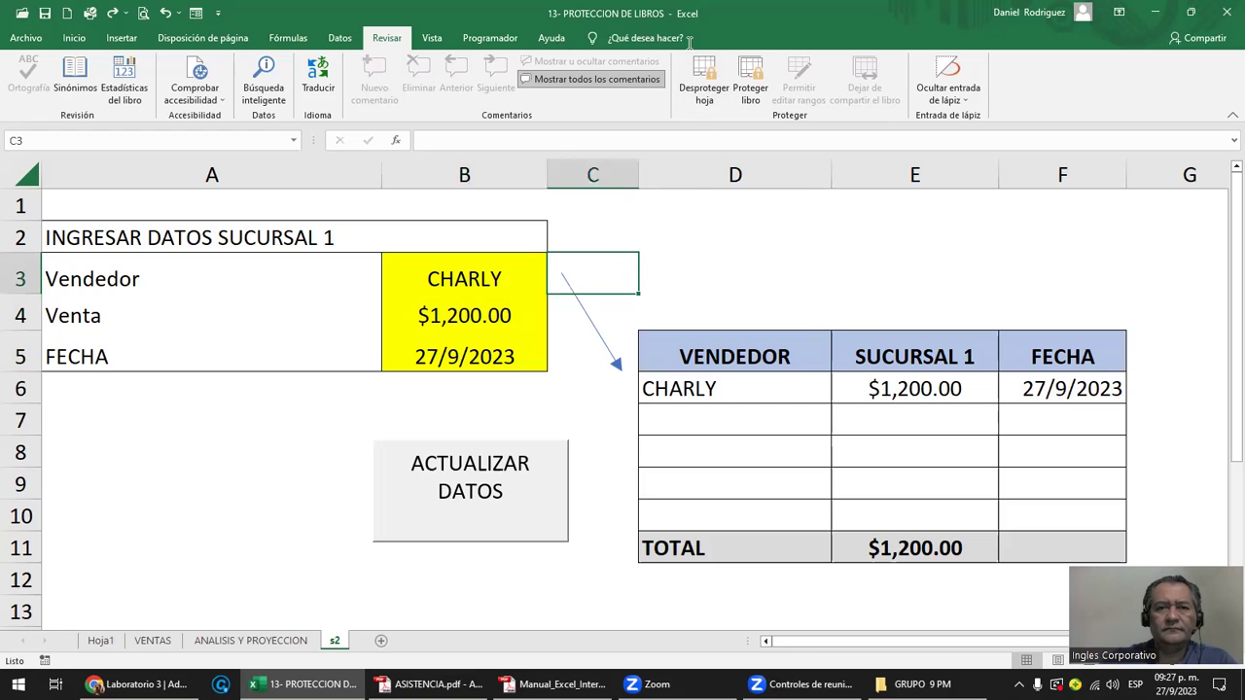
{"action": "left_click", "coordinate": [222, 463]}
{"action": "left_click", "coordinate": [250, 640]}
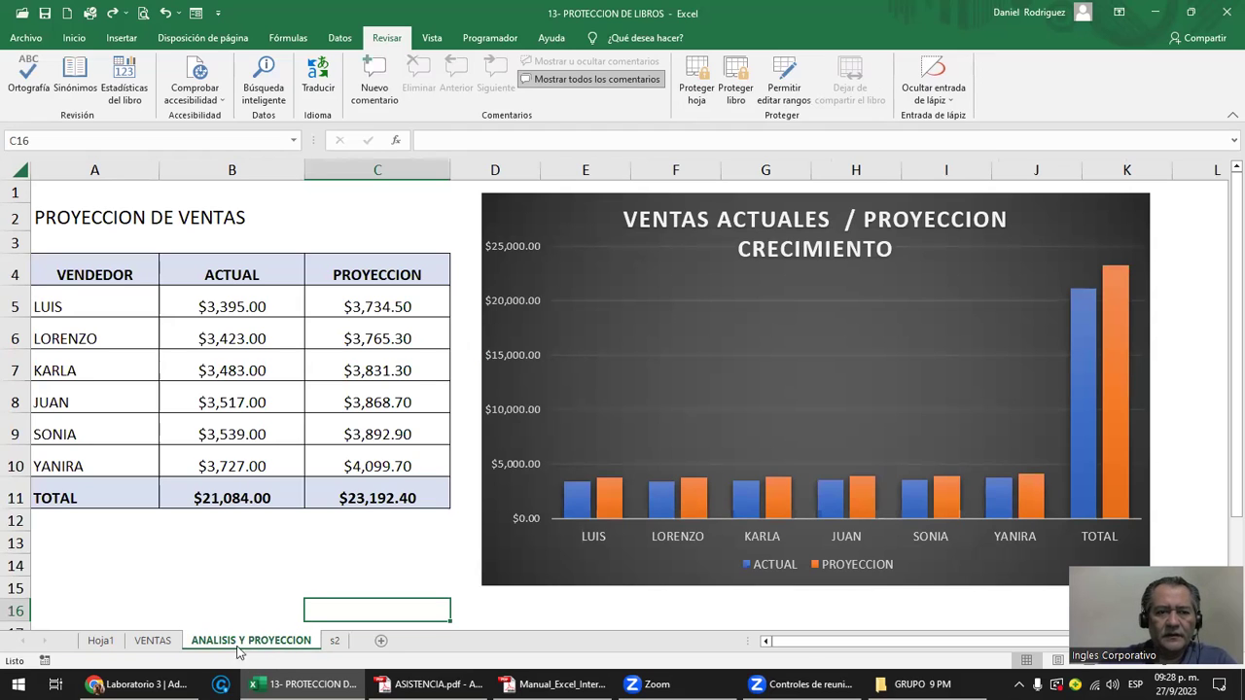
{"action": "left_click", "coordinate": [391, 311]}
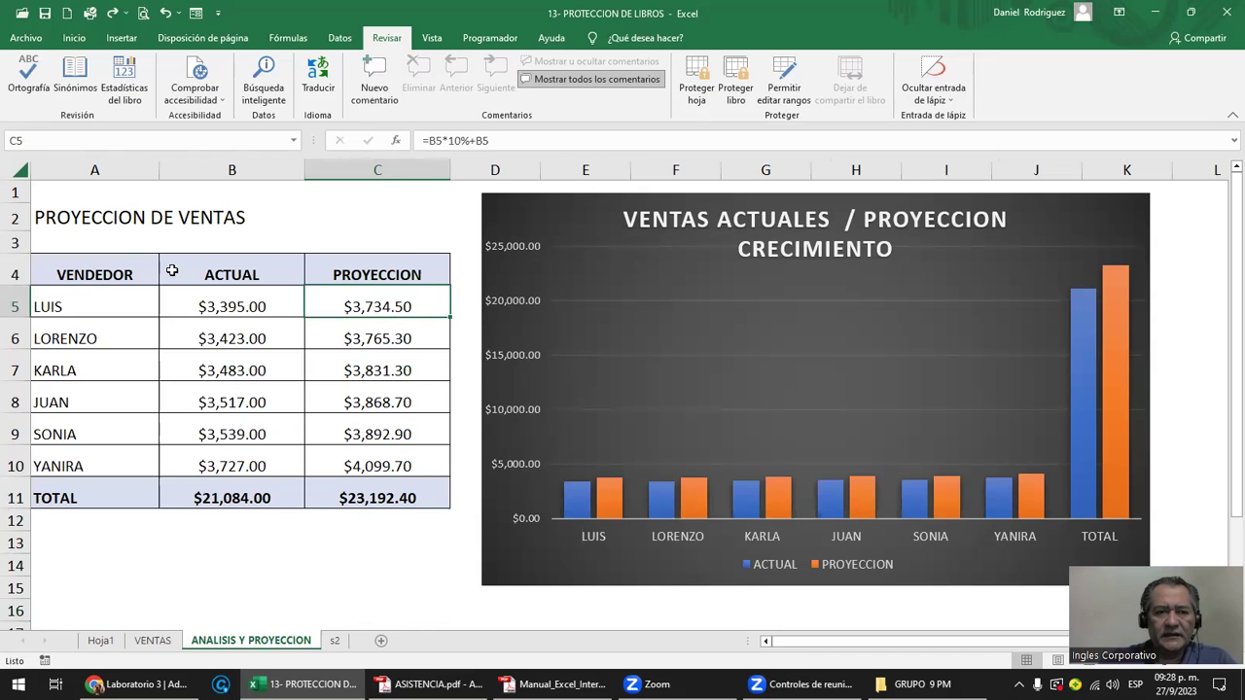
{"action": "left_click", "coordinate": [119, 300]}
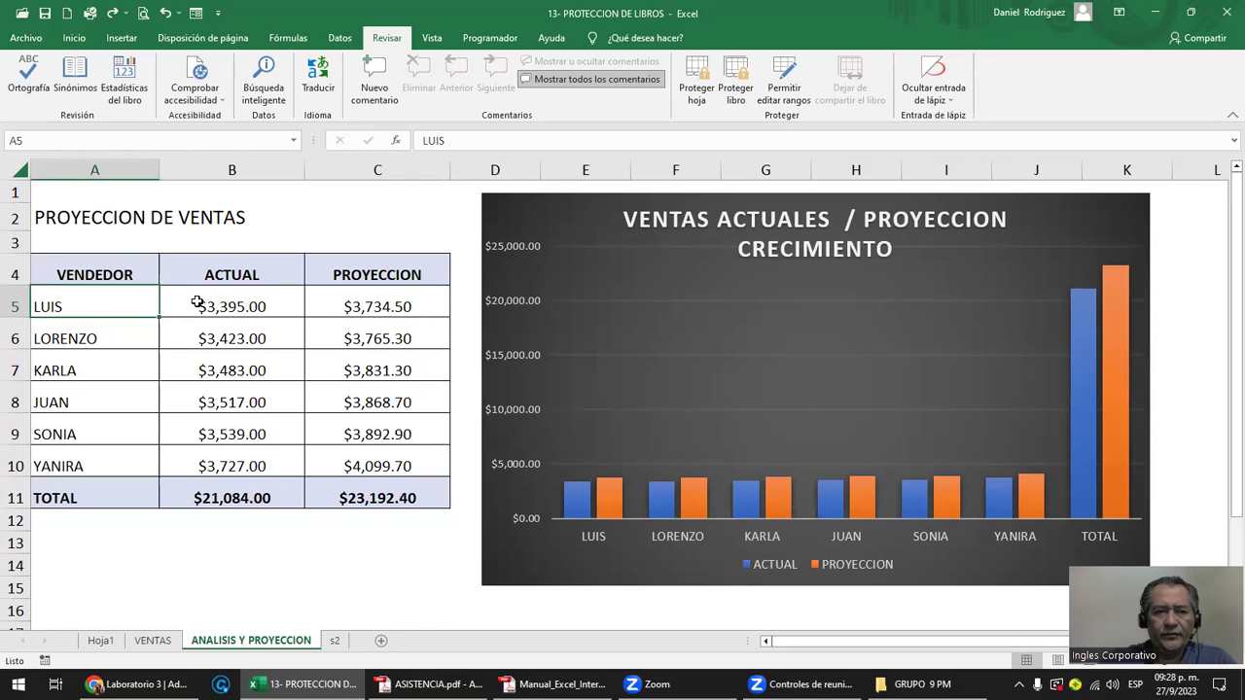
{"action": "left_click", "coordinate": [198, 304]}
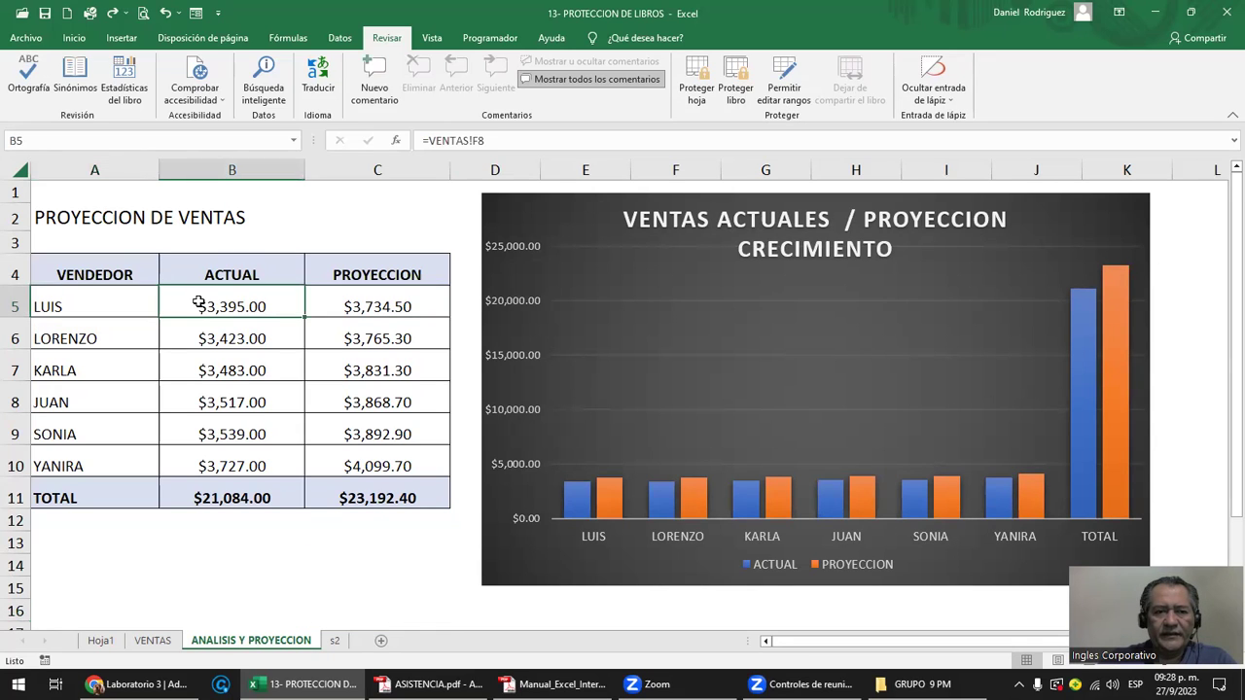
{"action": "left_click", "coordinate": [362, 304]}
{"action": "double_click", "coordinate": [364, 306]}
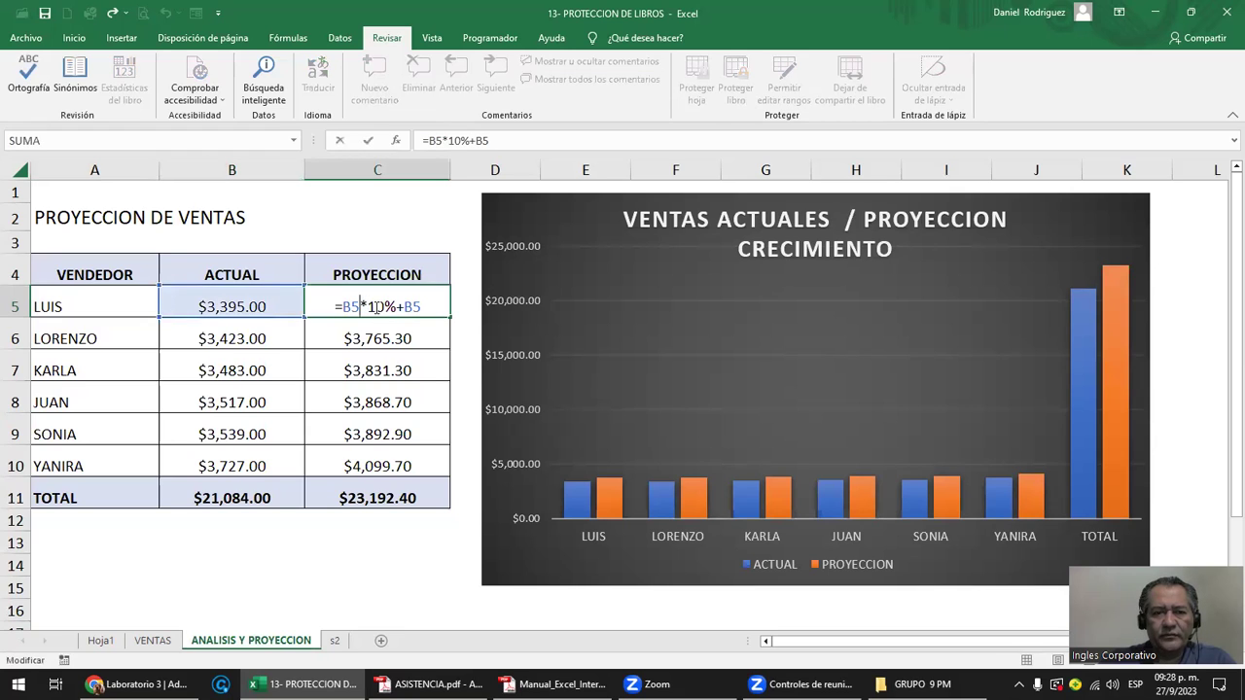
{"action": "left_click_drag", "start_coordinate": [374, 305], "coordinate": [384, 304]}
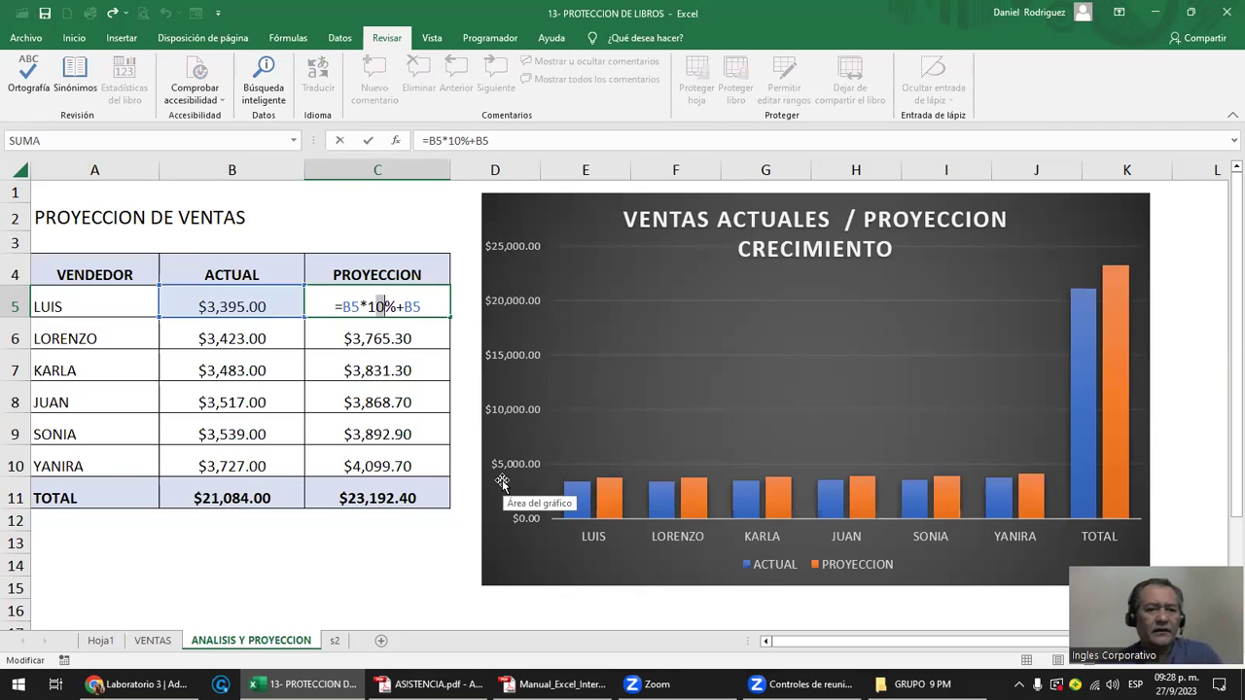
{"action": "key", "text": "ctrl+Return"}
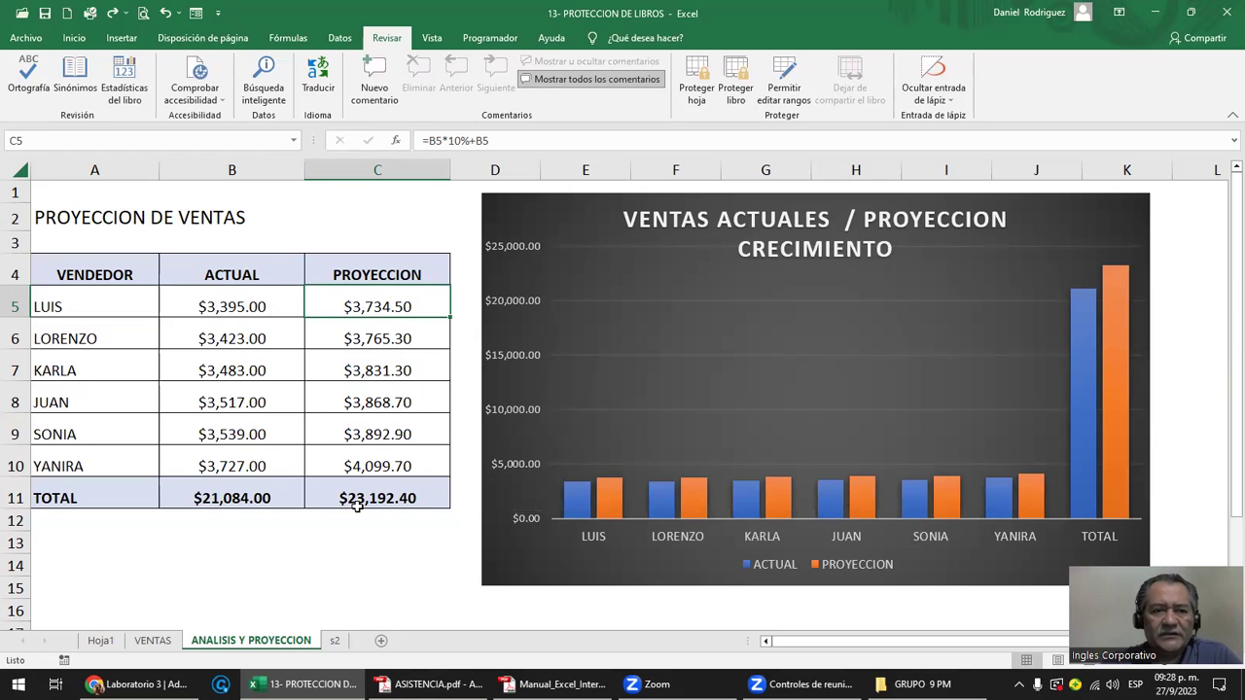
{"action": "left_click", "coordinate": [94, 562]}
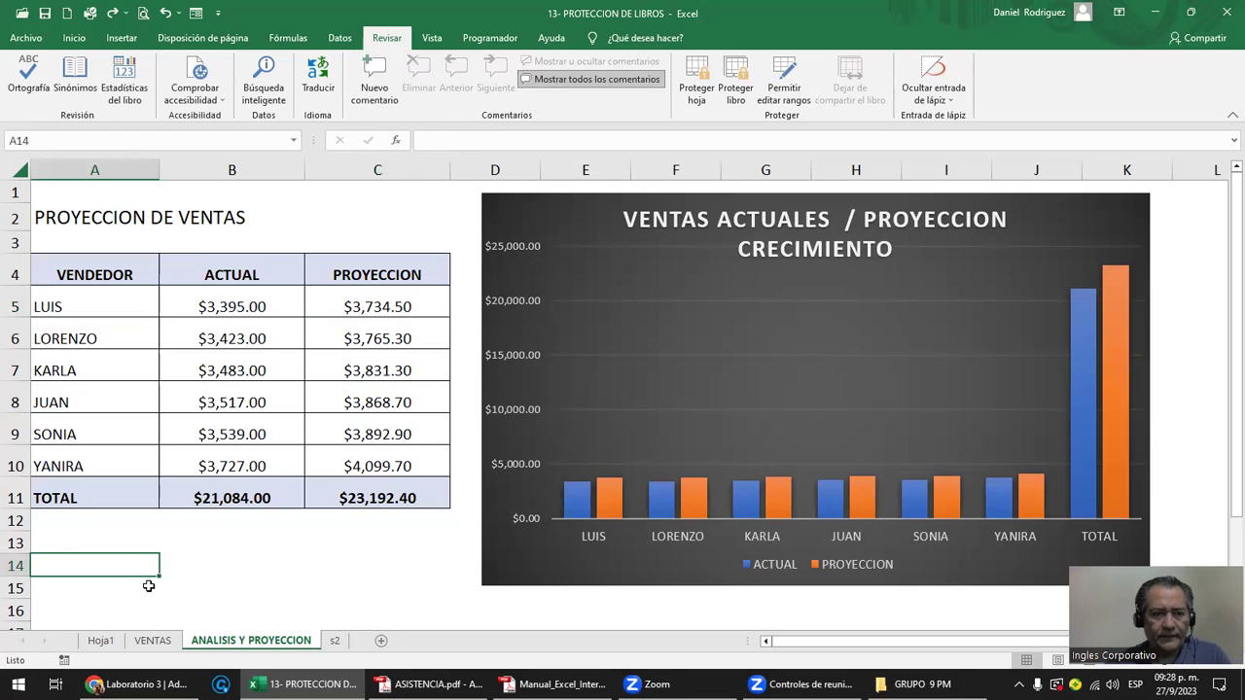
- Enter the PROYECCION label in A14 and a 15% rate, formatted as Percentage, in B14
{"action": "type", "text": "PROYECCION"}
{"action": "key", "text": "ctrl+Return"}
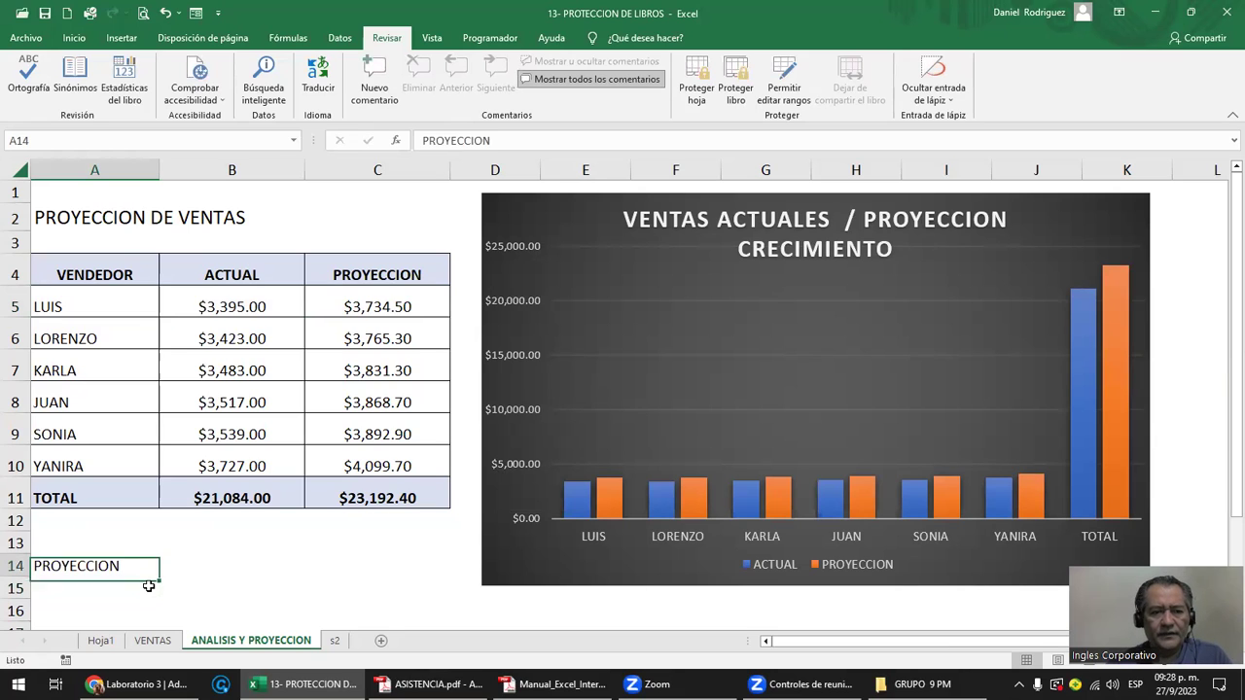
{"action": "key", "text": "Tab"}
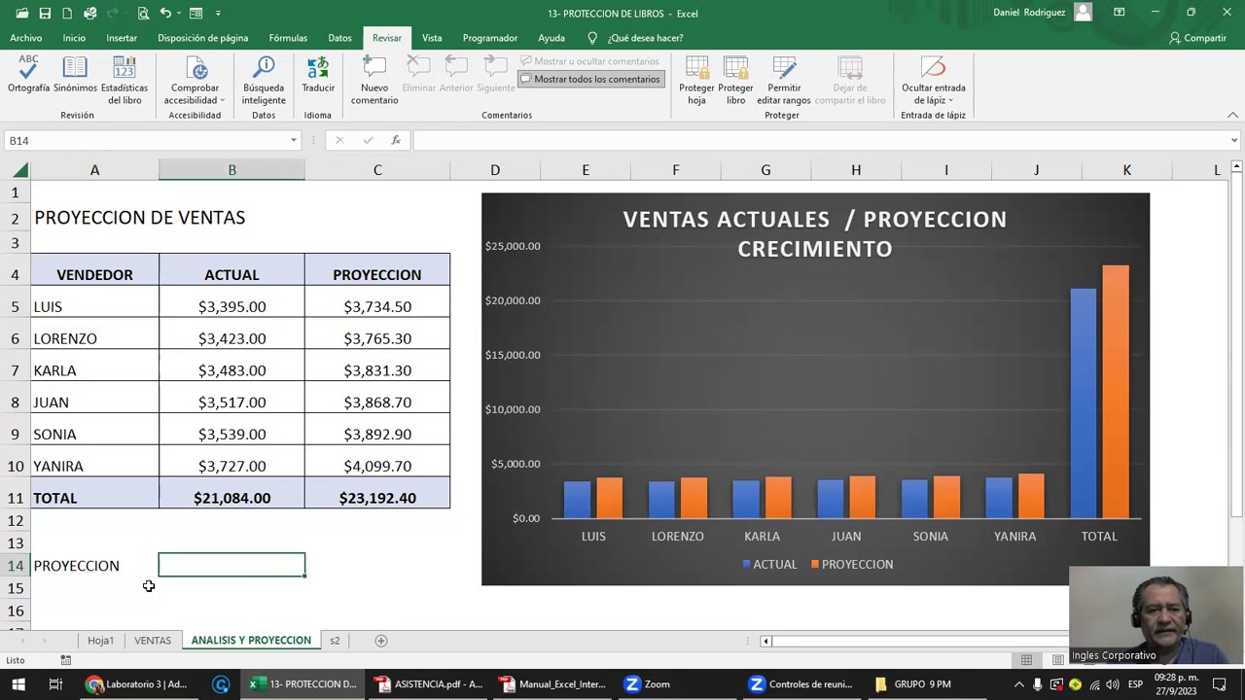
{"action": "type", "text": "15"}
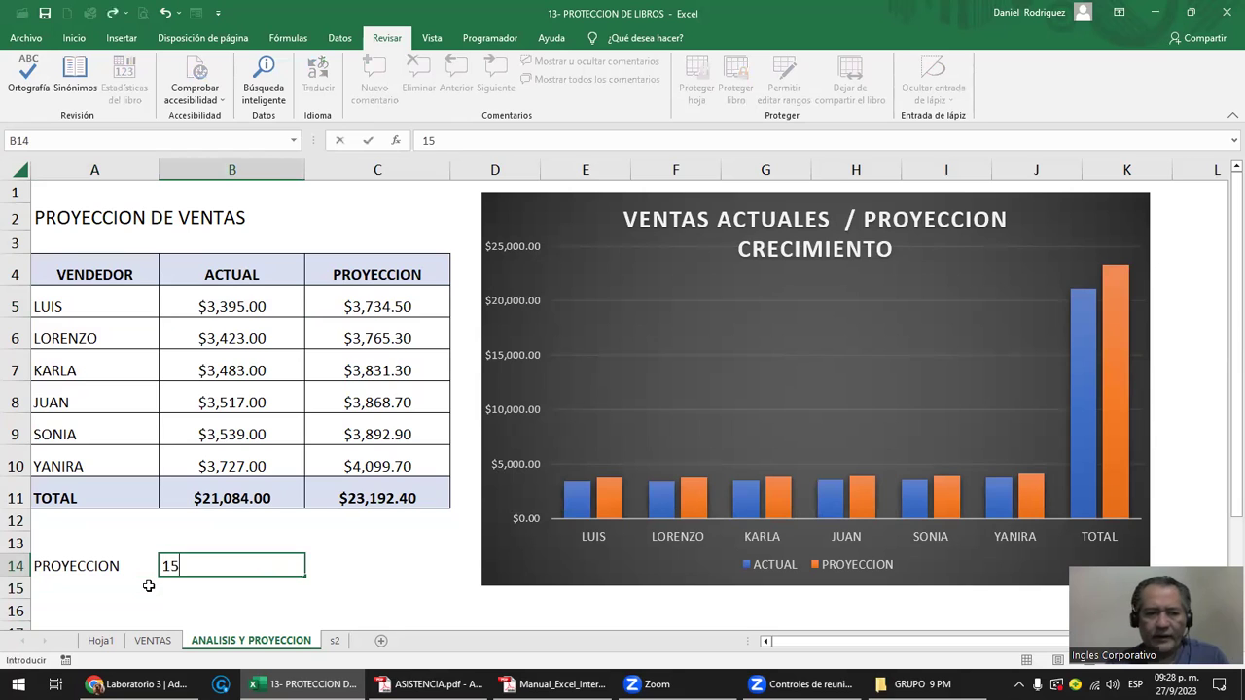
{"action": "key", "text": "Return"}
{"action": "key", "text": "Up"}
{"action": "key", "text": "Delete"}
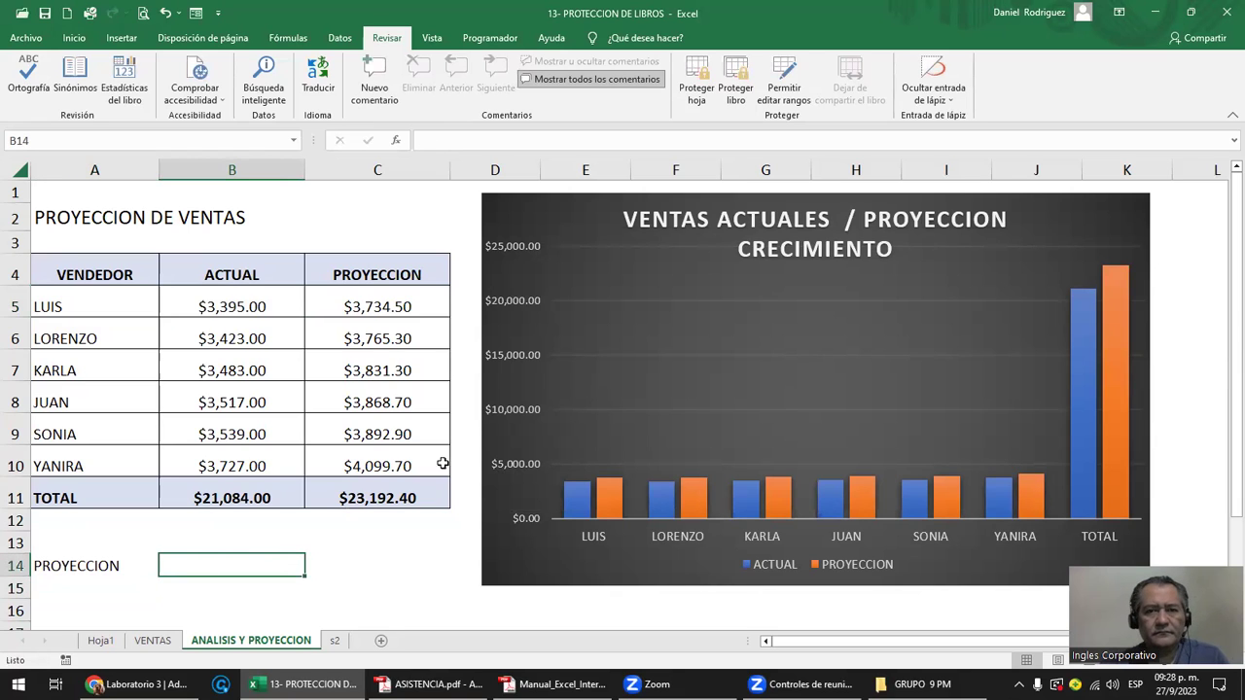
{"action": "left_click", "coordinate": [74, 38]}
{"action": "left_click", "coordinate": [587, 91]}
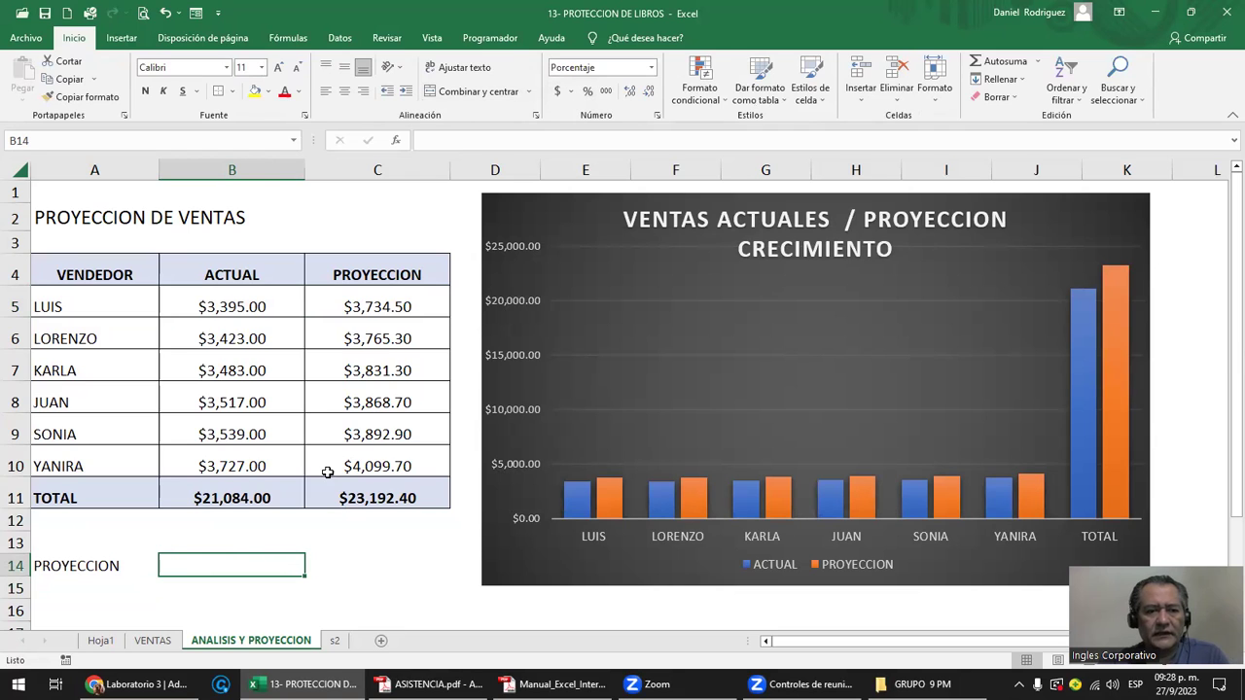
{"action": "type", "text": "15"}
{"action": "key", "text": "Return"}
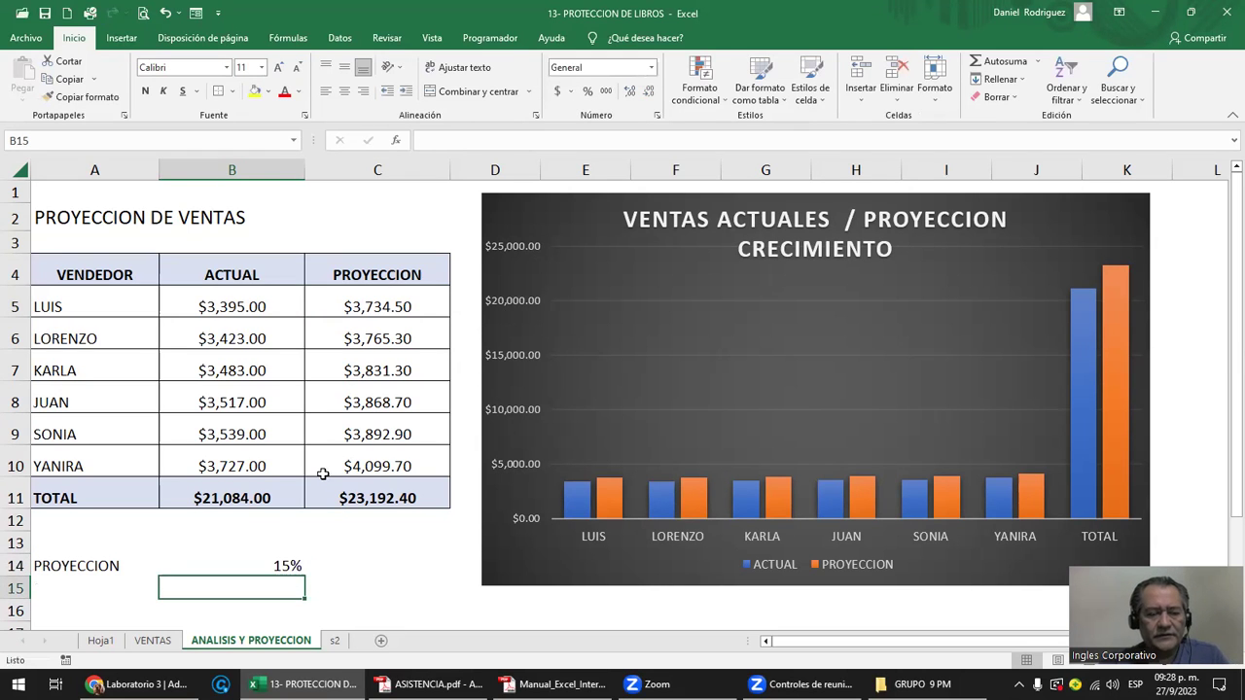
- Fill B14 yellow, bold the PROYECCION label, and paint the TOTAL cell's formatting onto it
{"action": "left_click_drag", "start_coordinate": [93, 565], "coordinate": [234, 572]}
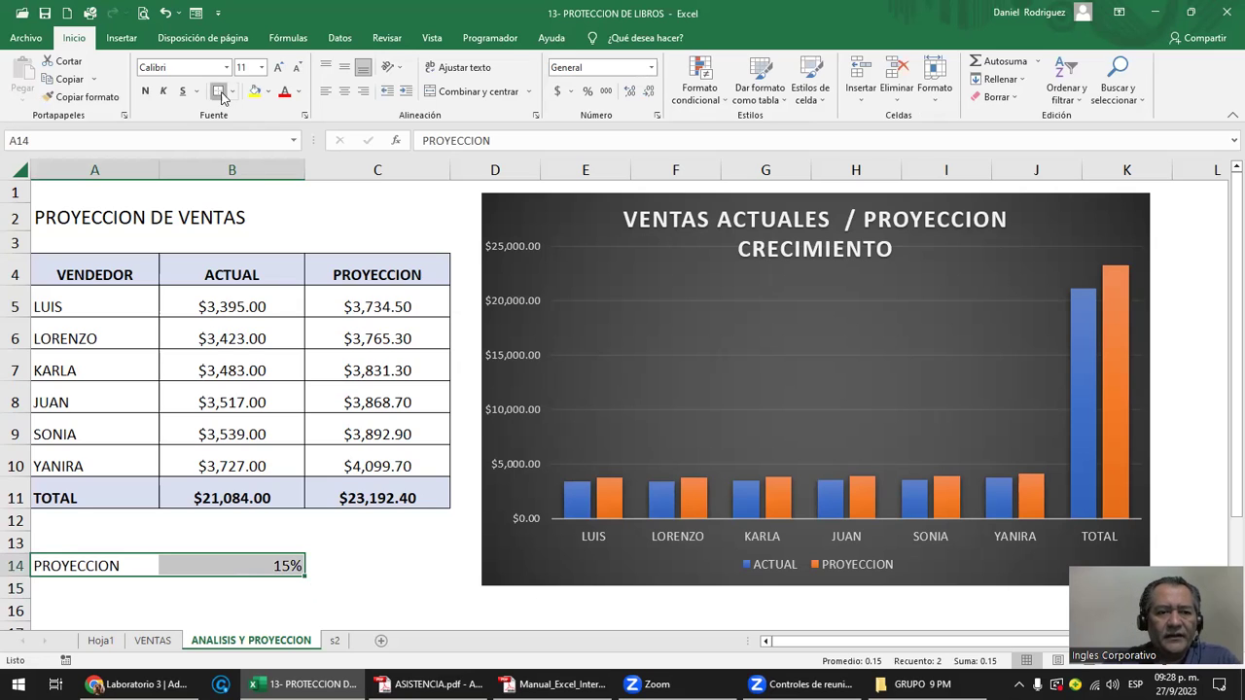
{"action": "left_click", "coordinate": [246, 565]}
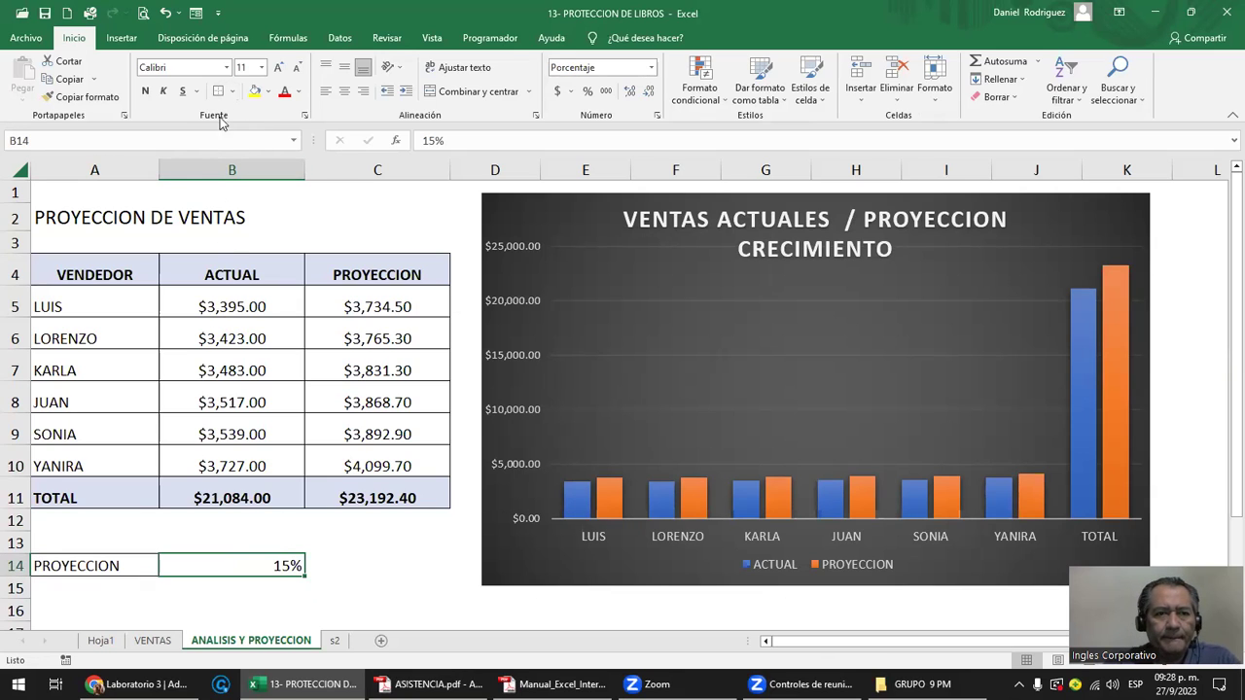
{"action": "left_click", "coordinate": [253, 90]}
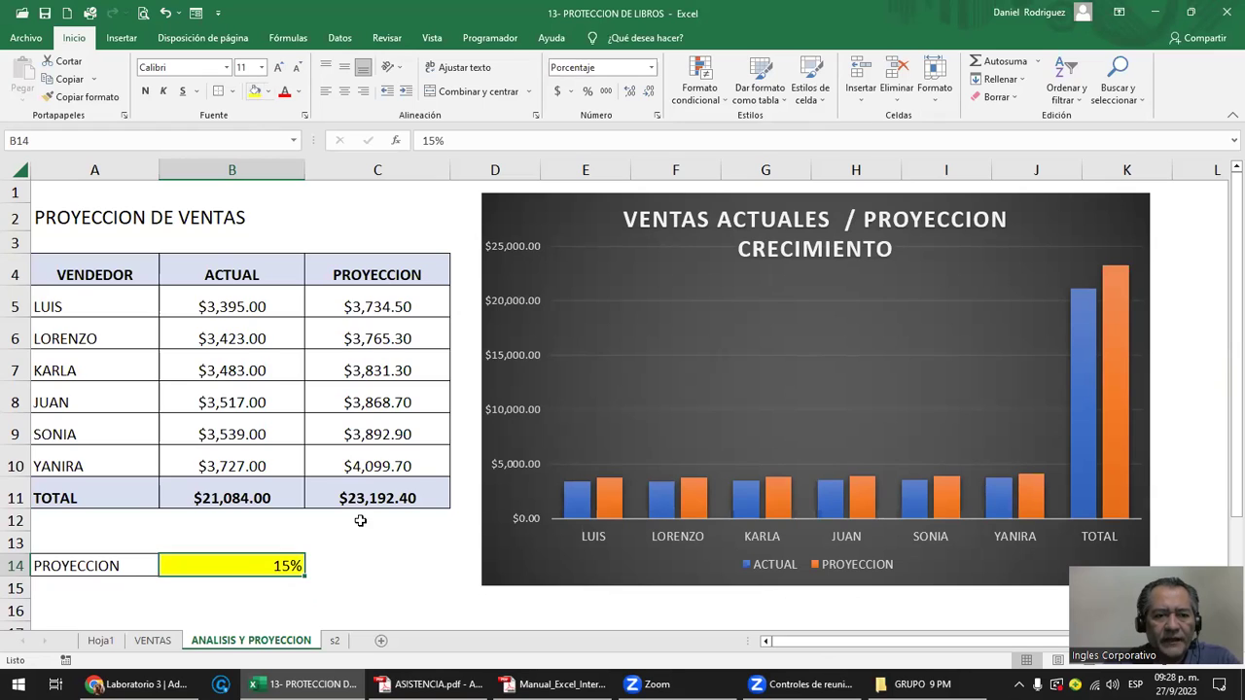
{"action": "left_click", "coordinate": [360, 559]}
{"action": "left_click", "coordinate": [234, 551], "text": "shift"}
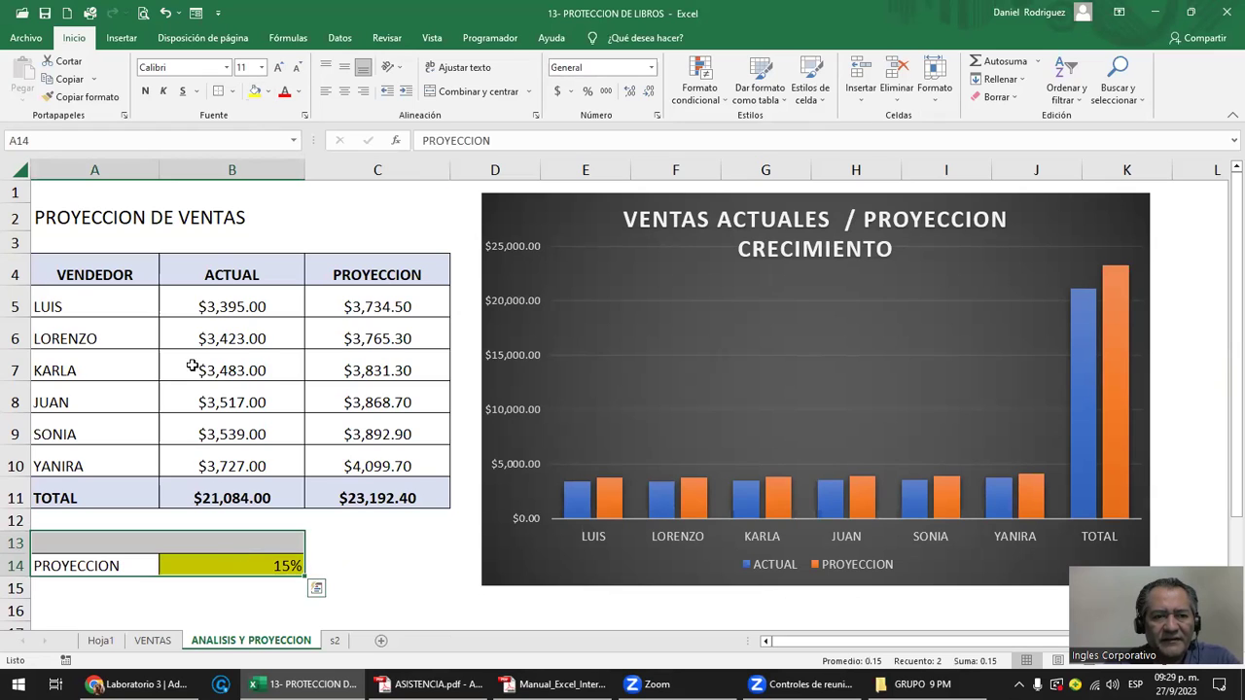
{"action": "left_click", "coordinate": [146, 91]}
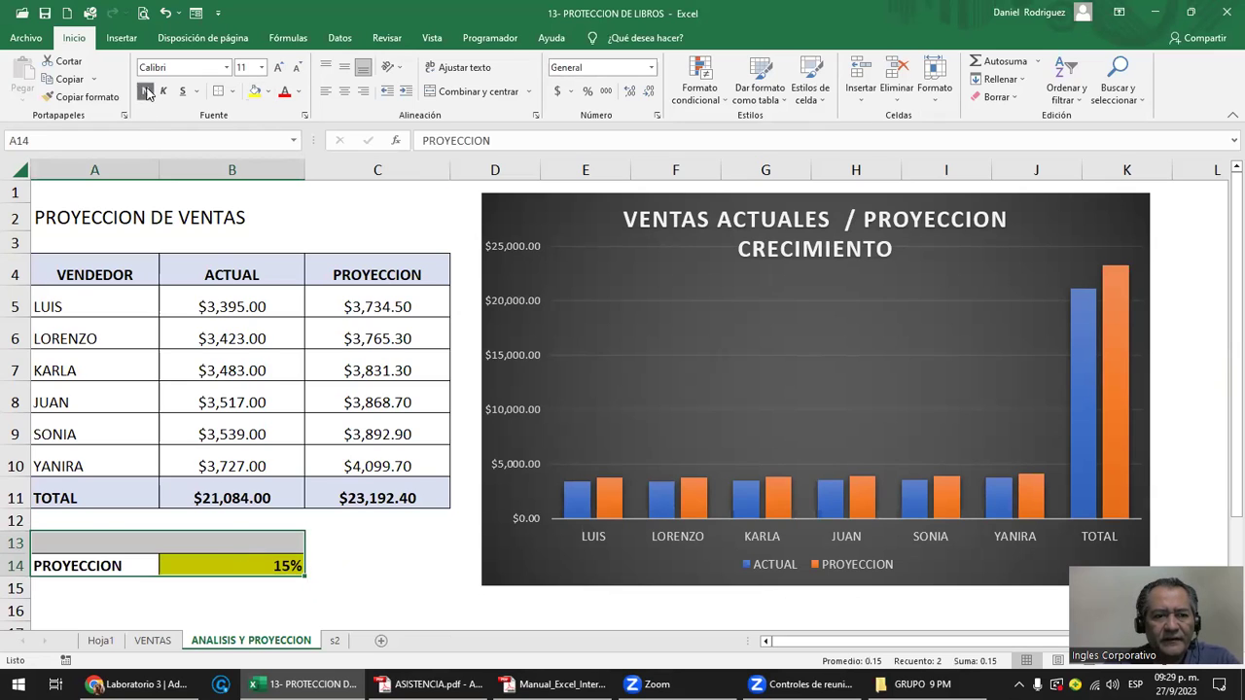
{"action": "left_click", "coordinate": [94, 494]}
{"action": "left_click", "coordinate": [77, 97]}
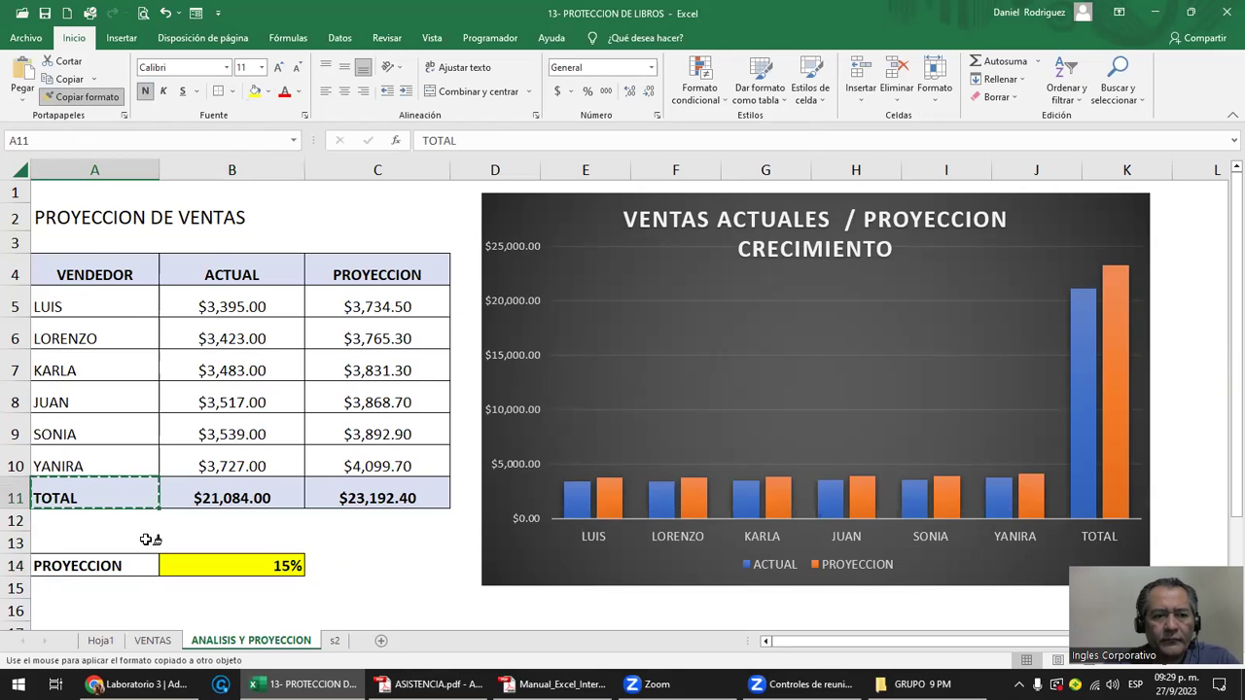
{"action": "left_click", "coordinate": [41, 572]}
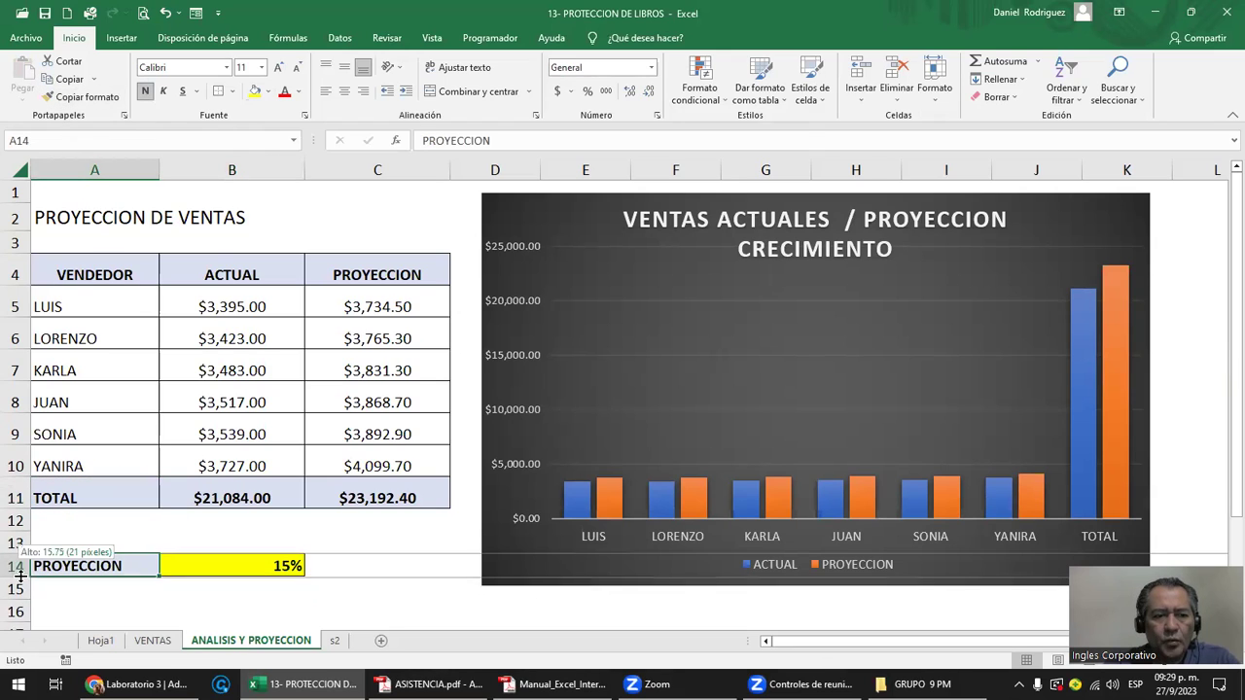
- Make row 14 taller, centre the 15% in B14, and open C5's projection formula for editing
{"action": "left_click_drag", "start_coordinate": [16, 578], "coordinate": [16, 588]}
{"action": "left_click", "coordinate": [375, 542]}
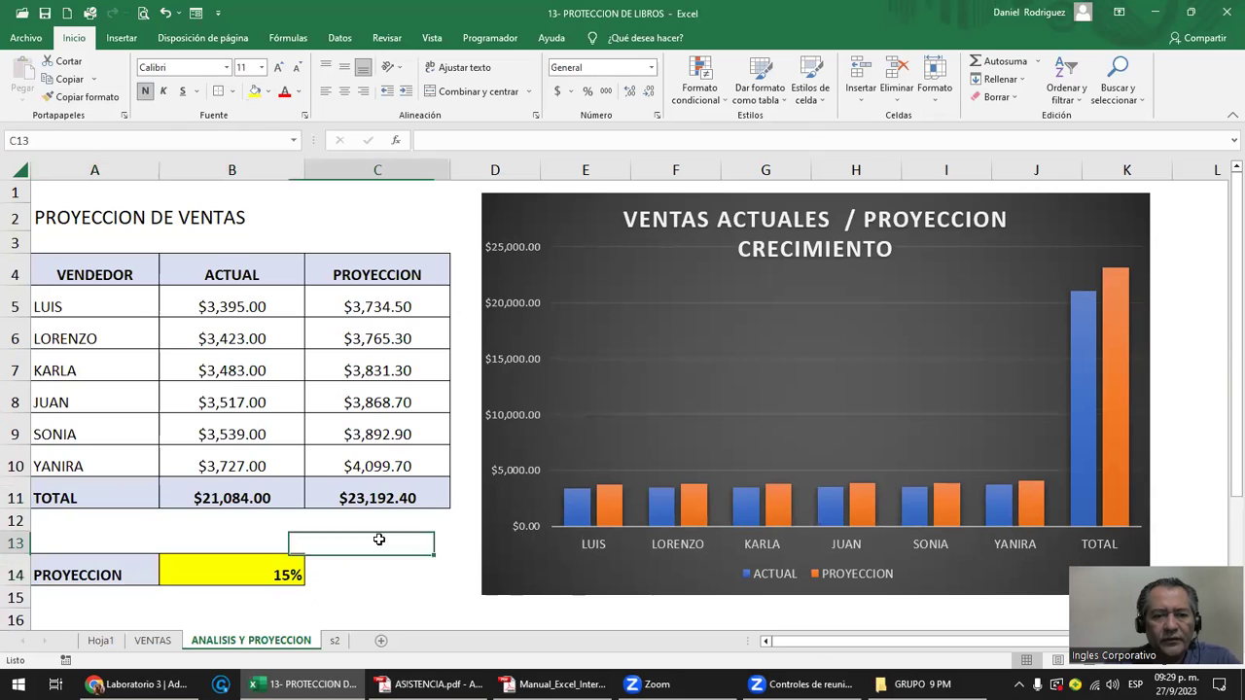
{"action": "left_click", "coordinate": [409, 305]}
{"action": "left_click", "coordinate": [256, 573]}
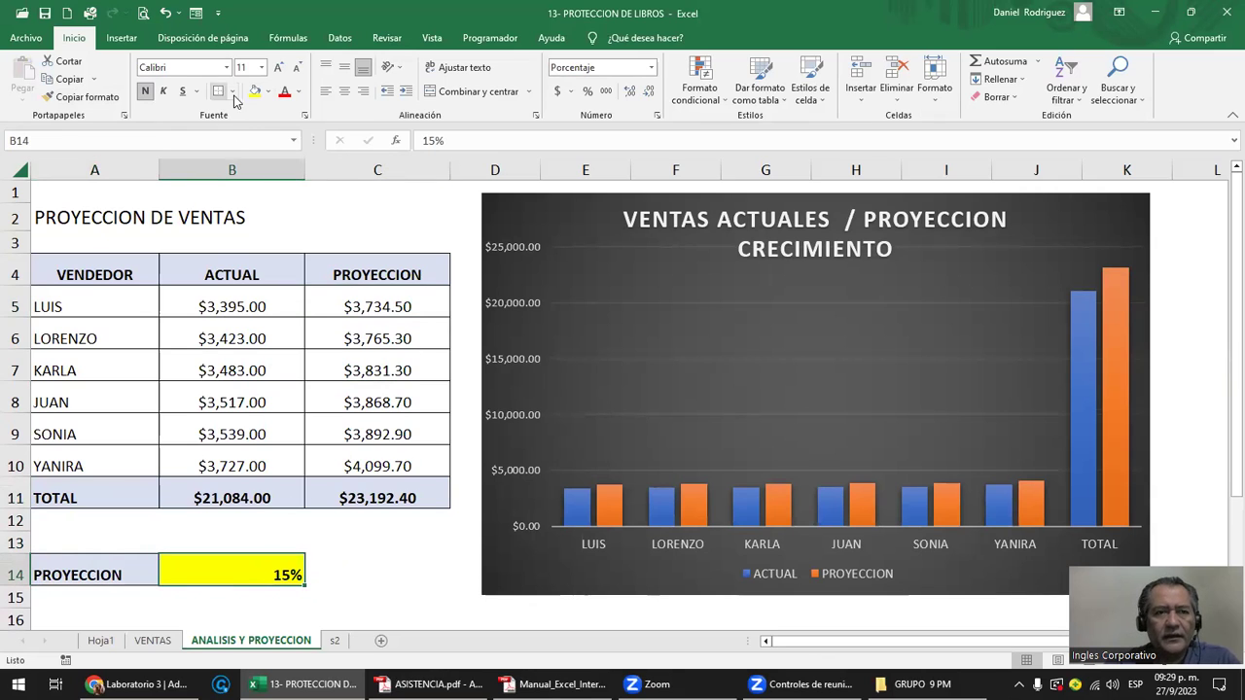
{"action": "left_click", "coordinate": [344, 91]}
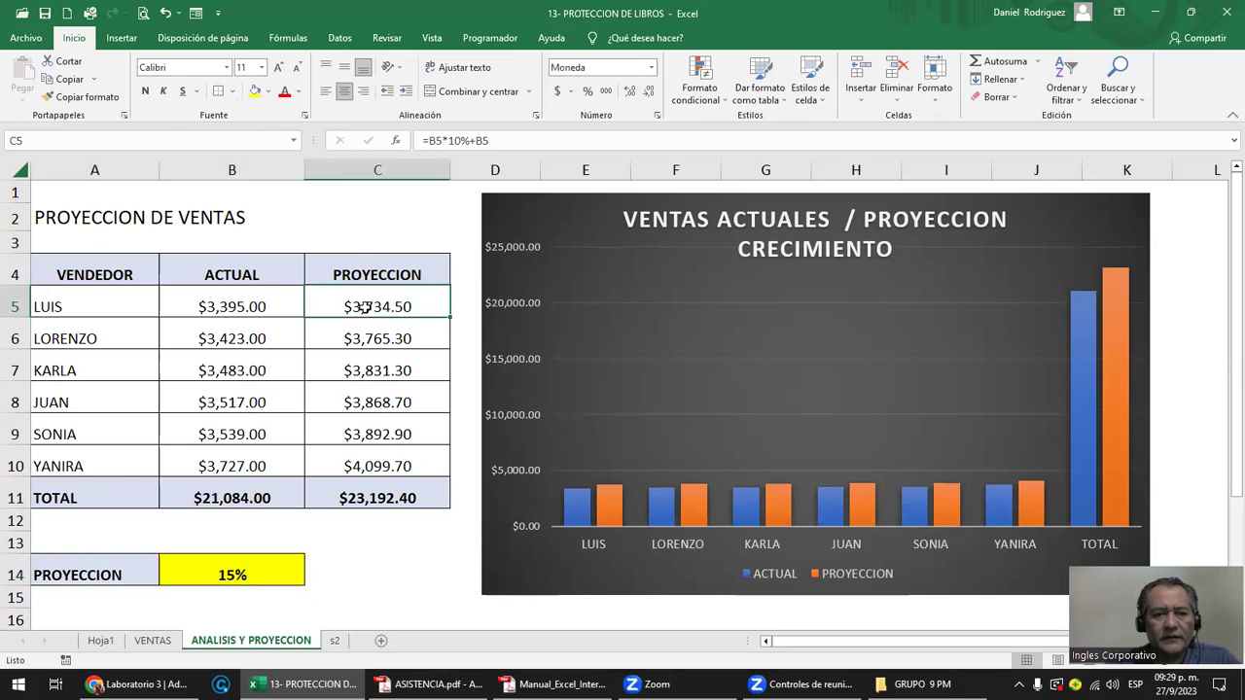
{"action": "double_click", "coordinate": [366, 307]}
- Replace the fixed 10 in C5's formula with absolute $B$14 and fill it down through C11
{"action": "key", "text": "Delete"}
{"action": "key", "text": "Delete"}
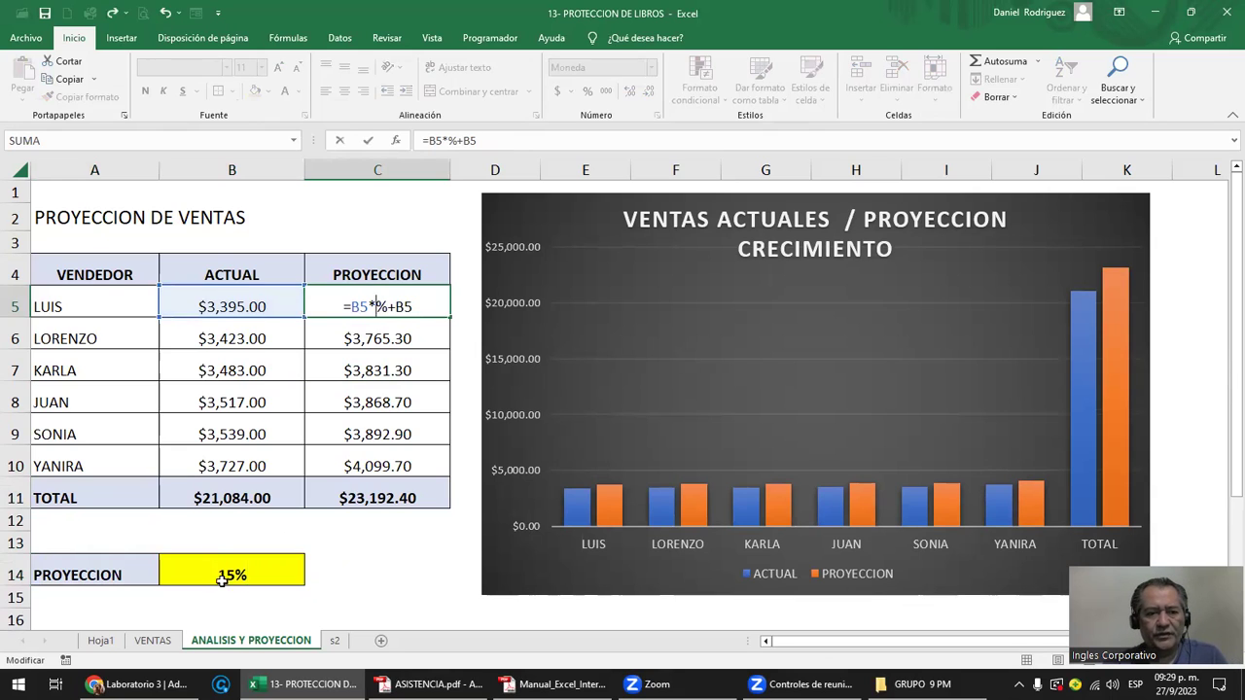
{"action": "left_click", "coordinate": [233, 574]}
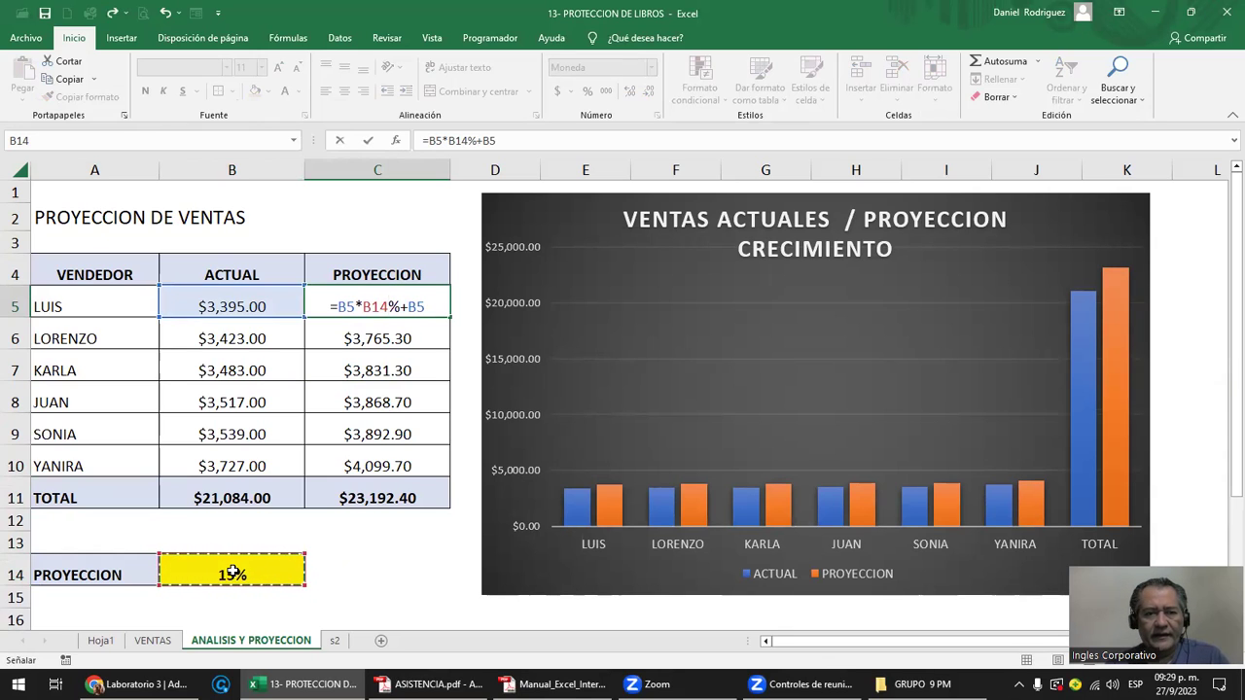
{"action": "key", "text": "F4"}
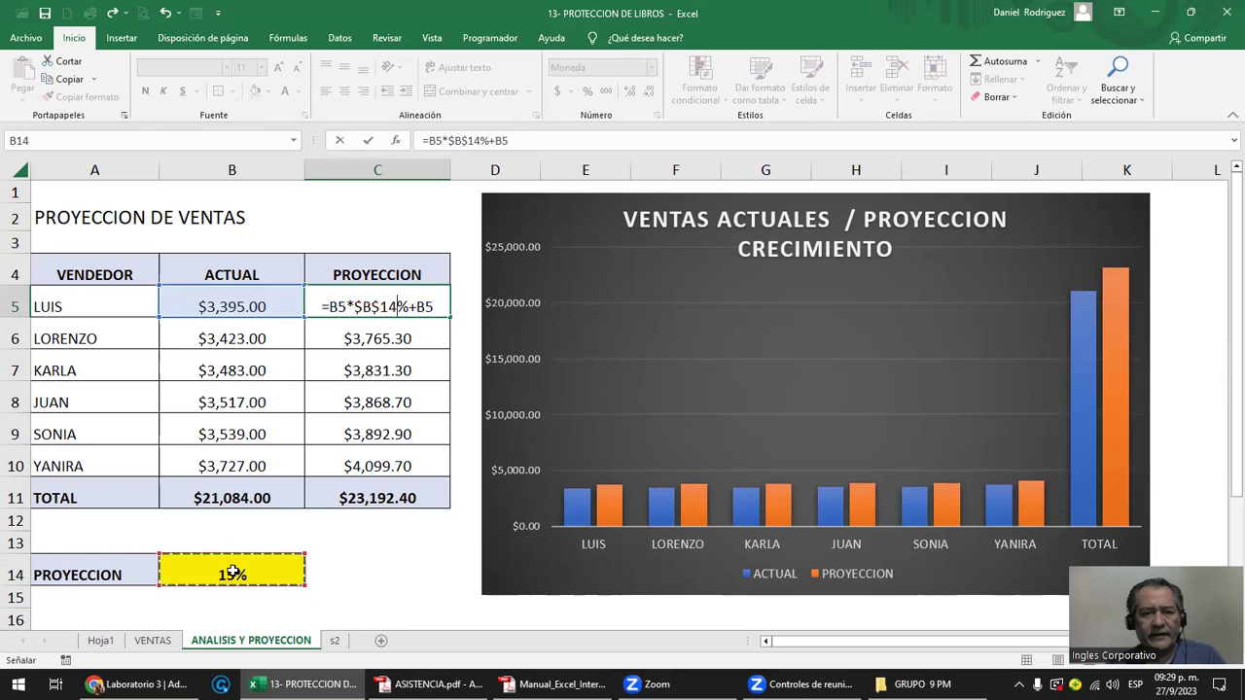
{"action": "key", "text": "ctrl+Return"}
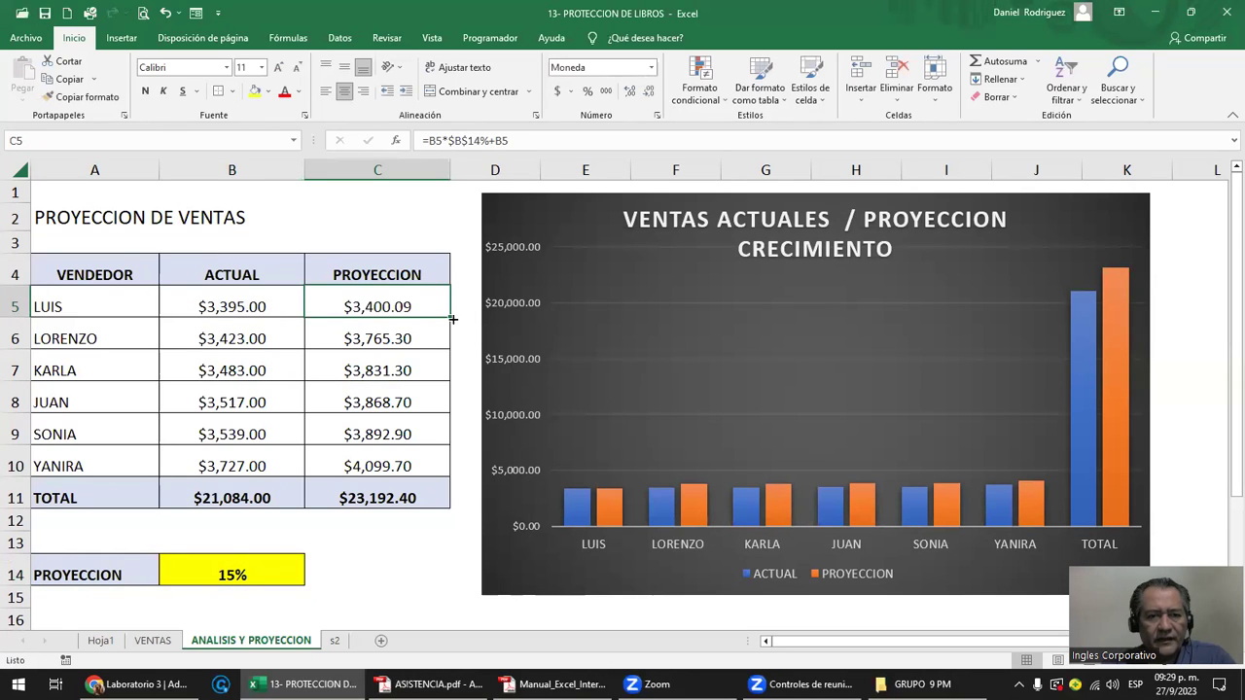
{"action": "double_click", "coordinate": [449, 315]}
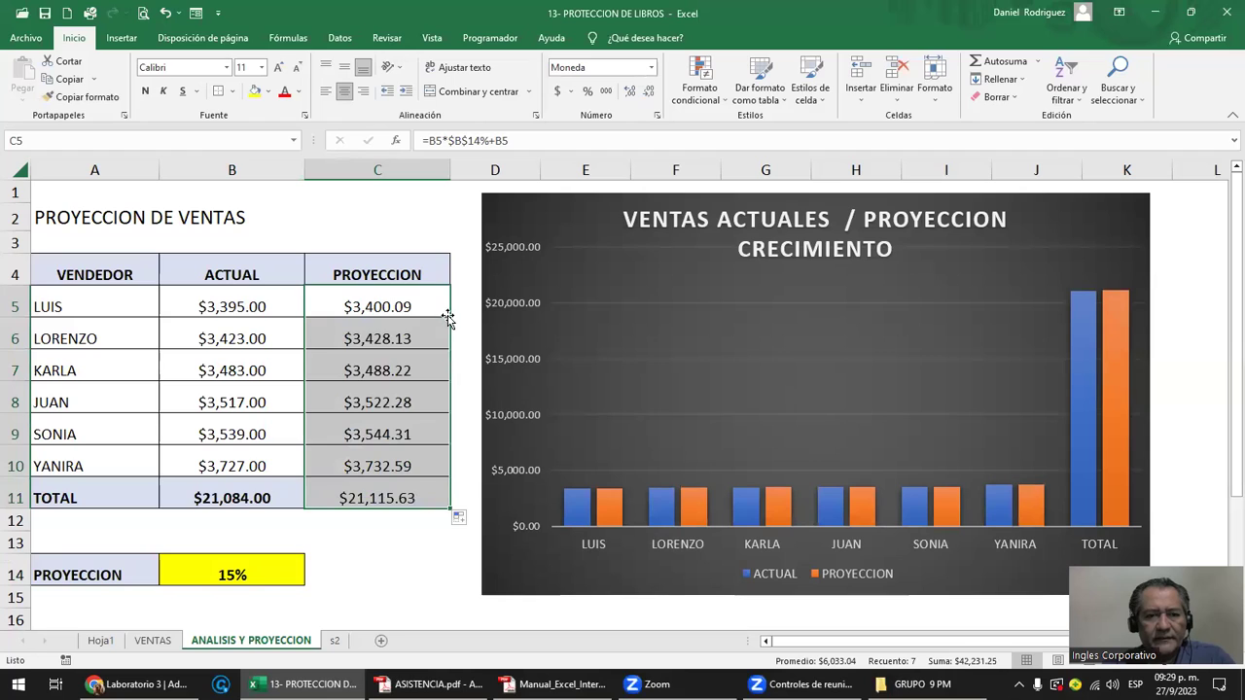
- Change the B14 rate to 25% and check the recalculated formulas in C5, C6 and C7
{"action": "left_click", "coordinate": [261, 576]}
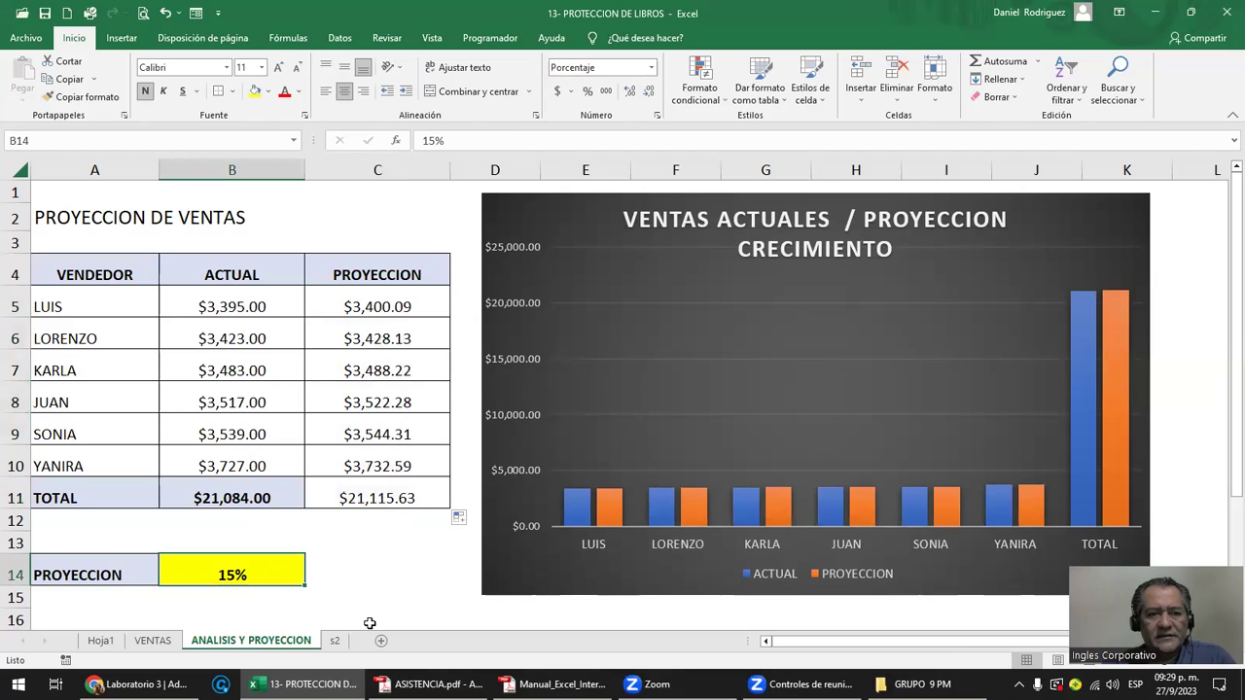
{"action": "key", "text": "F2"}
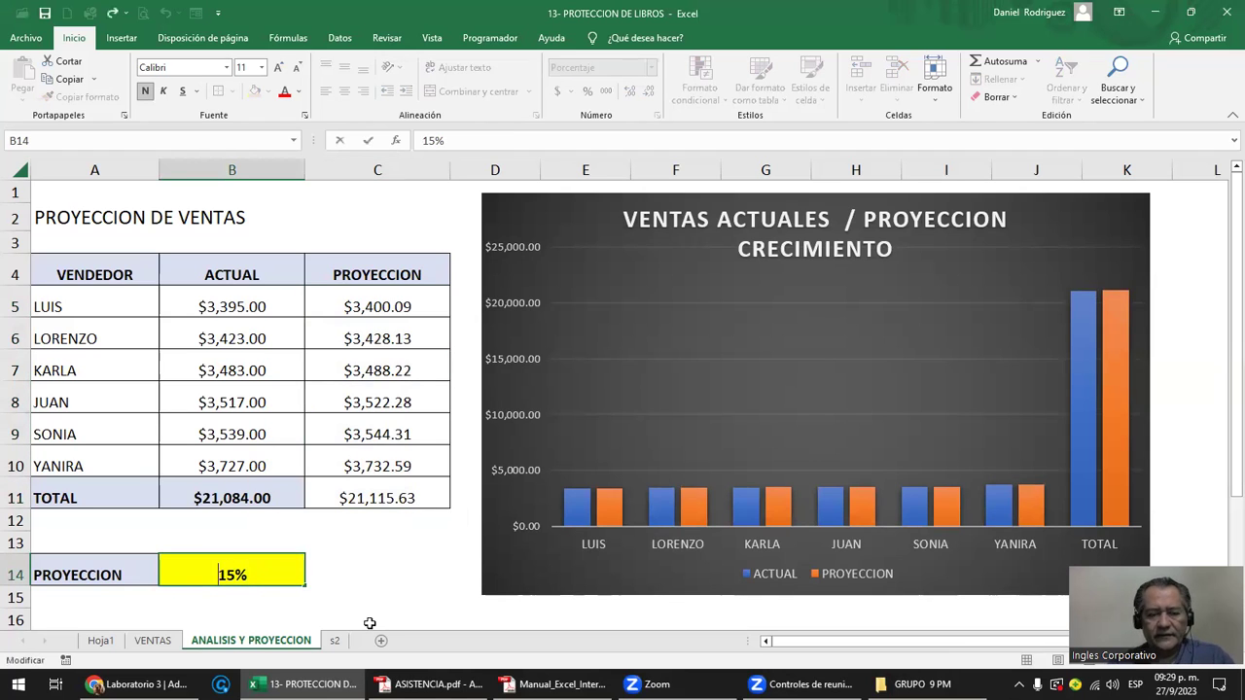
{"action": "type", "text": "25"}
{"action": "key", "text": "Delete"}
{"action": "key", "text": "Delete"}
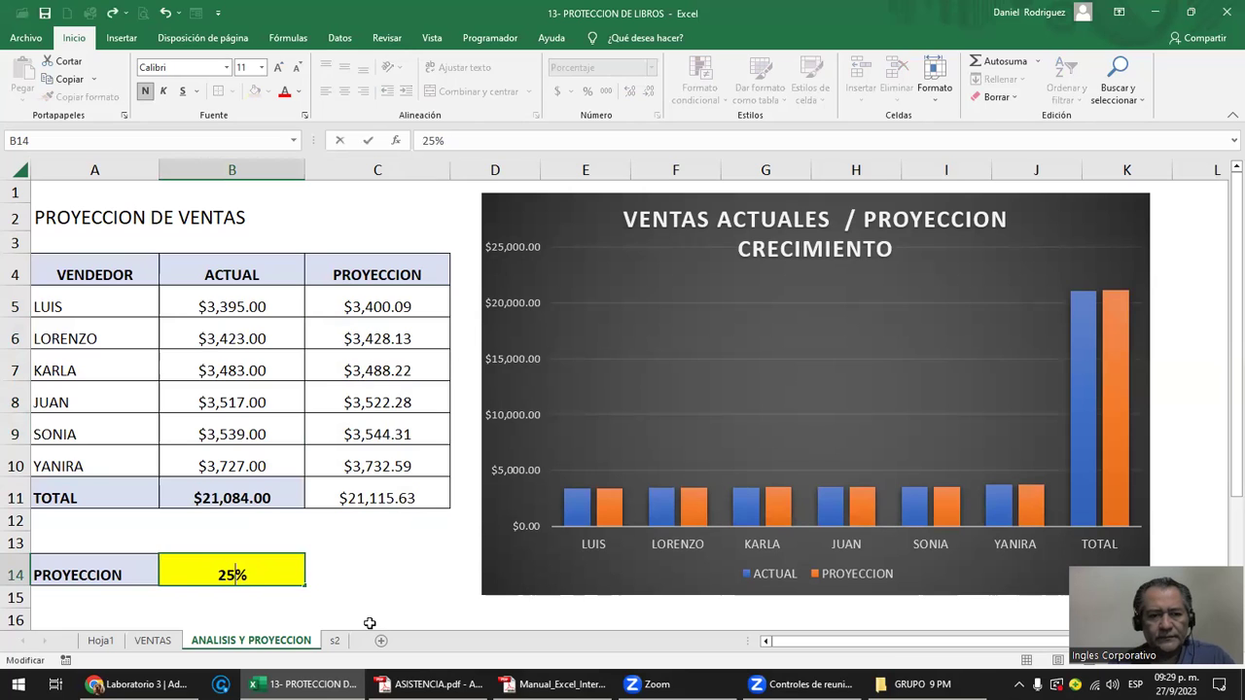
{"action": "key", "text": "Return"}
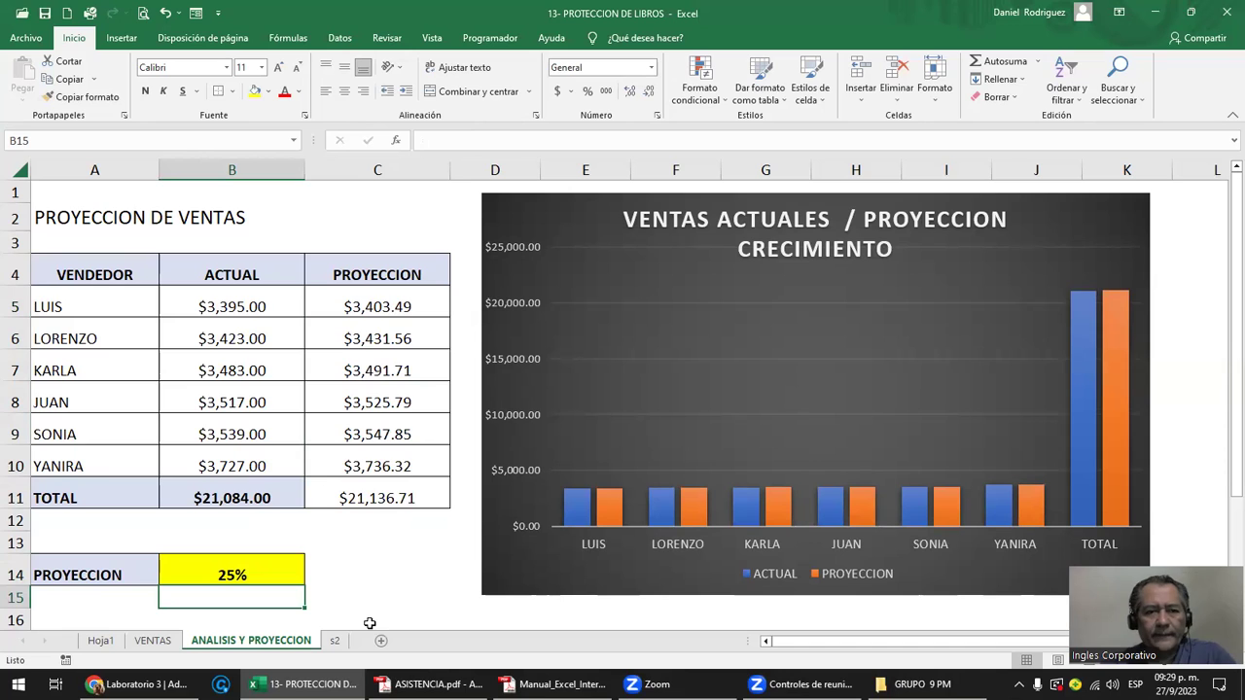
{"action": "left_click", "coordinate": [380, 319]}
{"action": "double_click", "coordinate": [379, 321]}
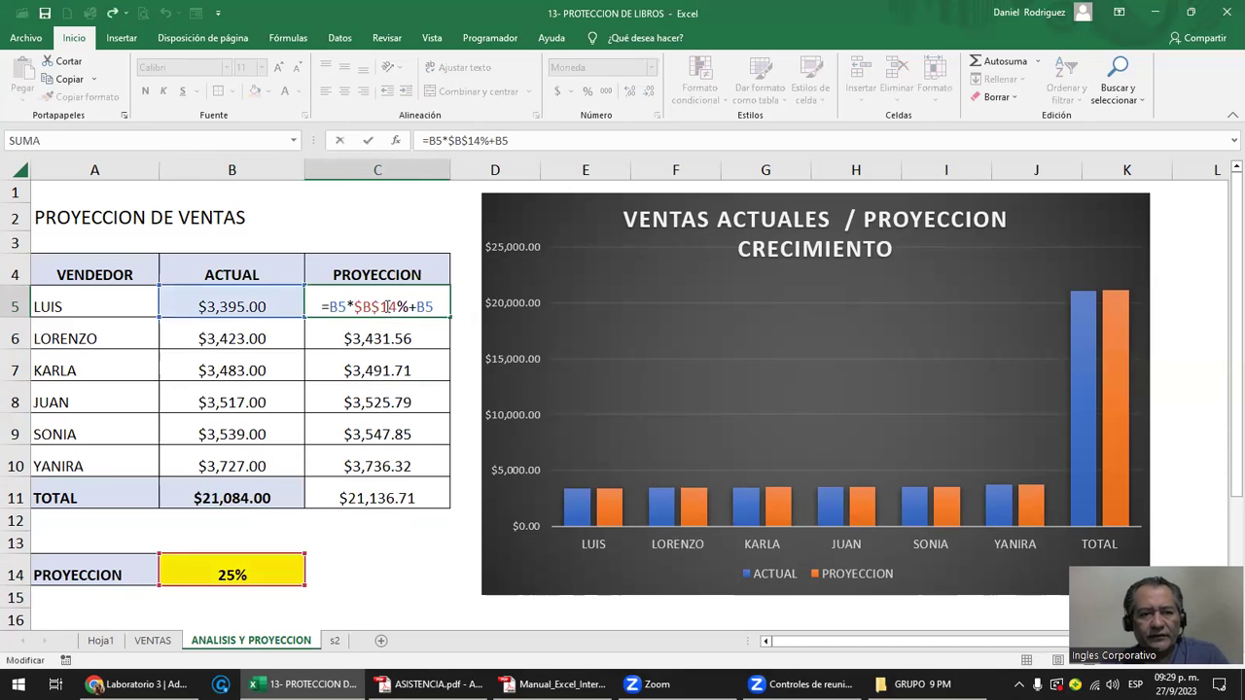
{"action": "key", "text": "Escape"}
{"action": "double_click", "coordinate": [375, 331]}
{"action": "key", "text": "Escape"}
{"action": "double_click", "coordinate": [397, 374]}
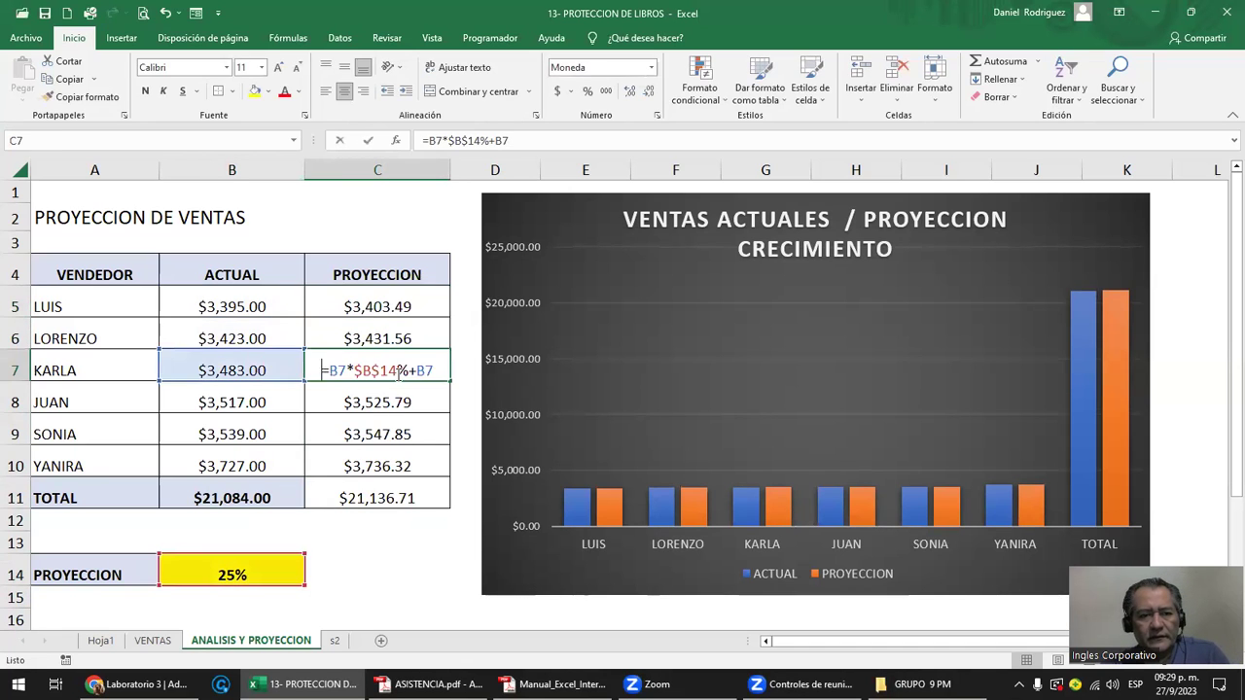
{"action": "key", "text": "Escape"}
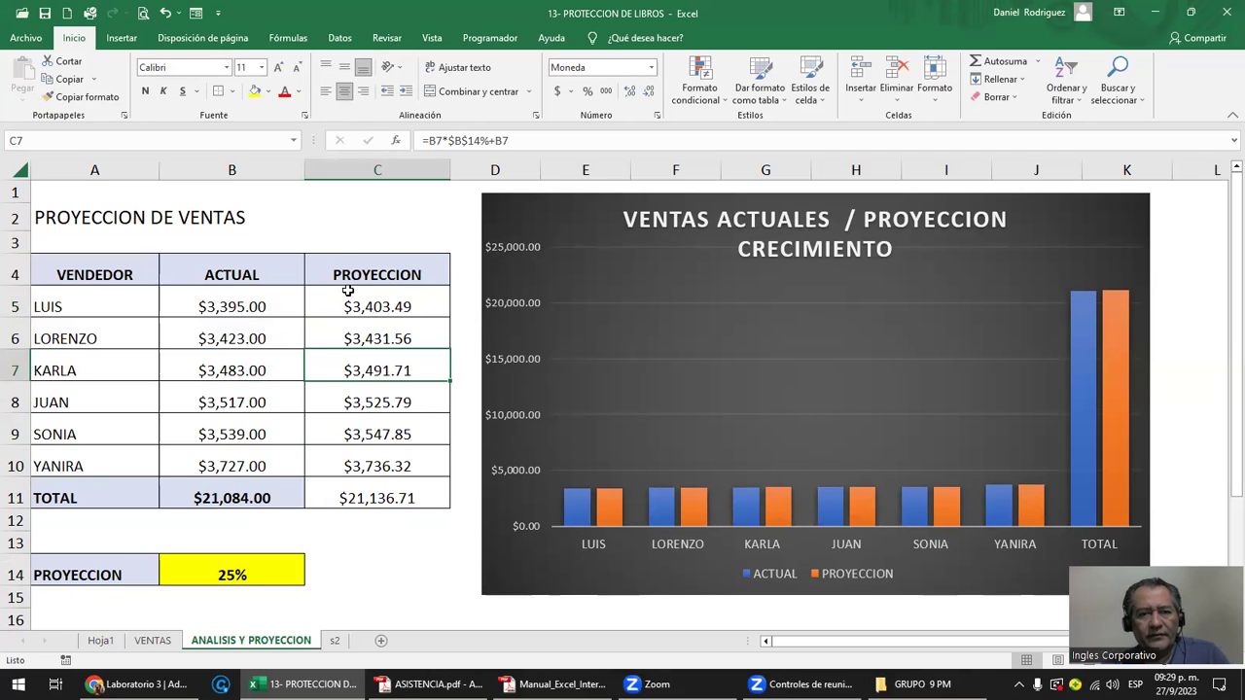
- Try a 0% rate in B14, then undo back to 25%
{"action": "left_click", "coordinate": [257, 575]}
{"action": "type", "text": "0"}
{"action": "key", "text": "Return"}
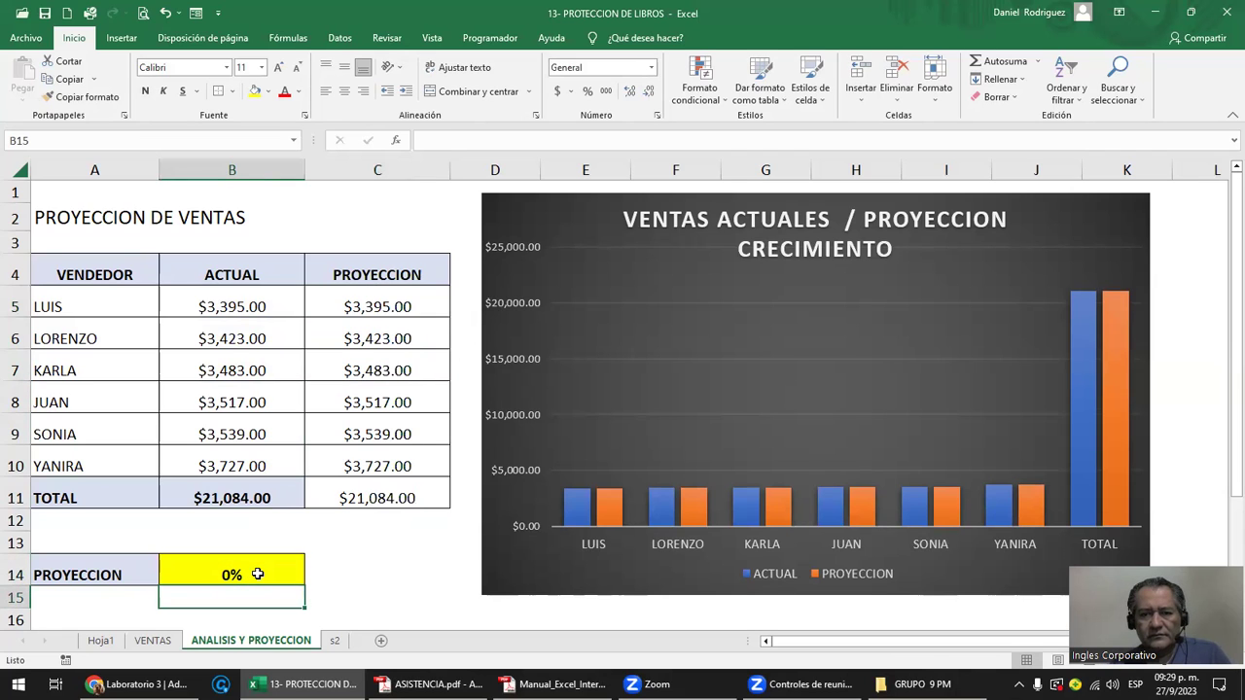
{"action": "key", "text": "ctrl+z"}
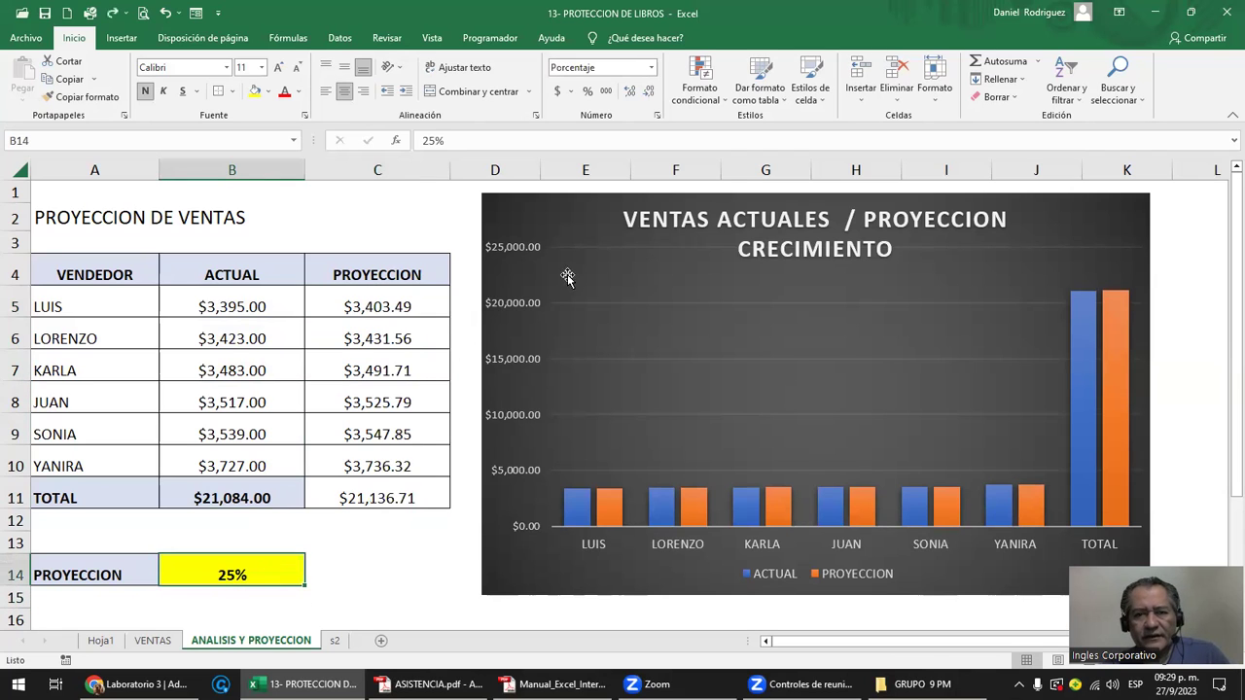
- Copy the actual TOTAL B11's bold shaded formatting onto the projected total C11
{"action": "left_click", "coordinate": [566, 273]}
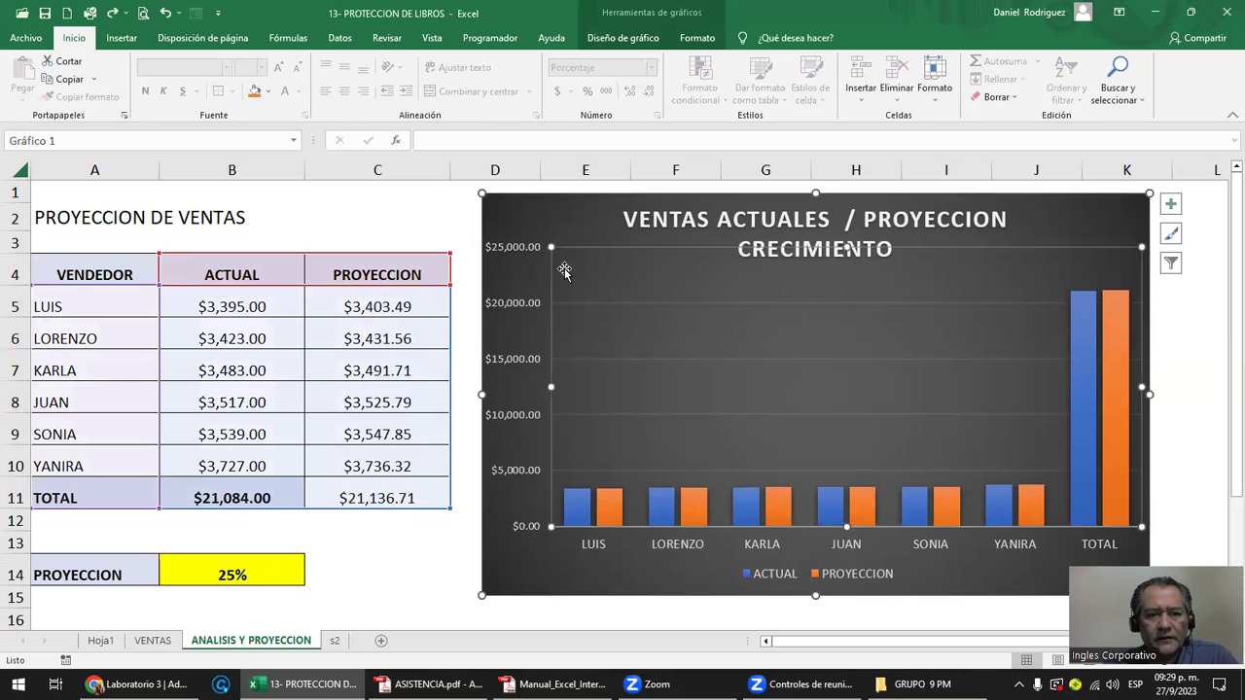
{"action": "left_click", "coordinate": [383, 538]}
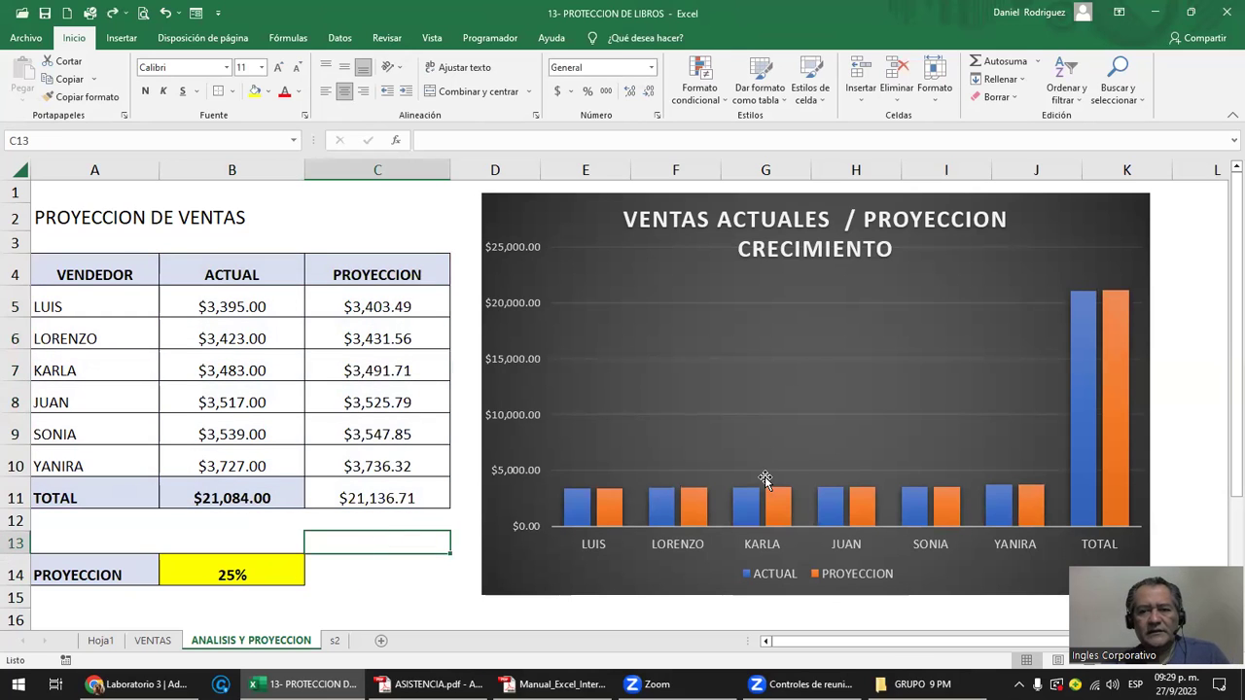
{"action": "left_click", "coordinate": [284, 583]}
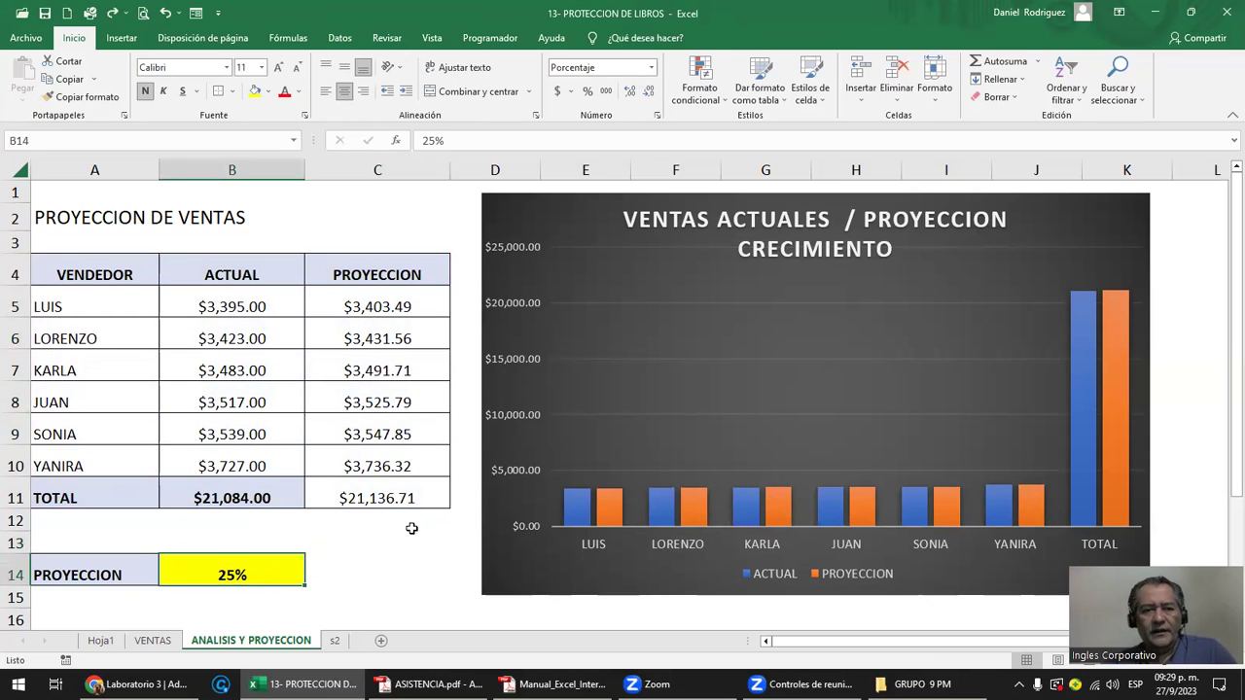
{"action": "left_click", "coordinate": [232, 499]}
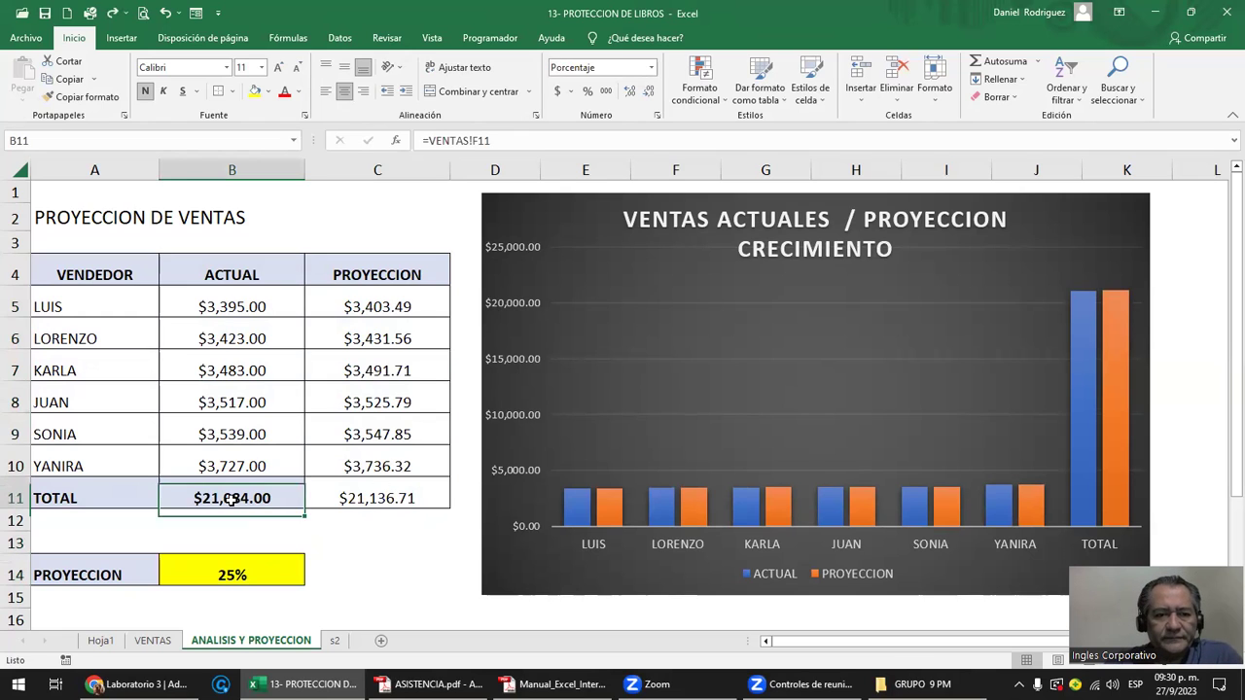
{"action": "left_click", "coordinate": [86, 97]}
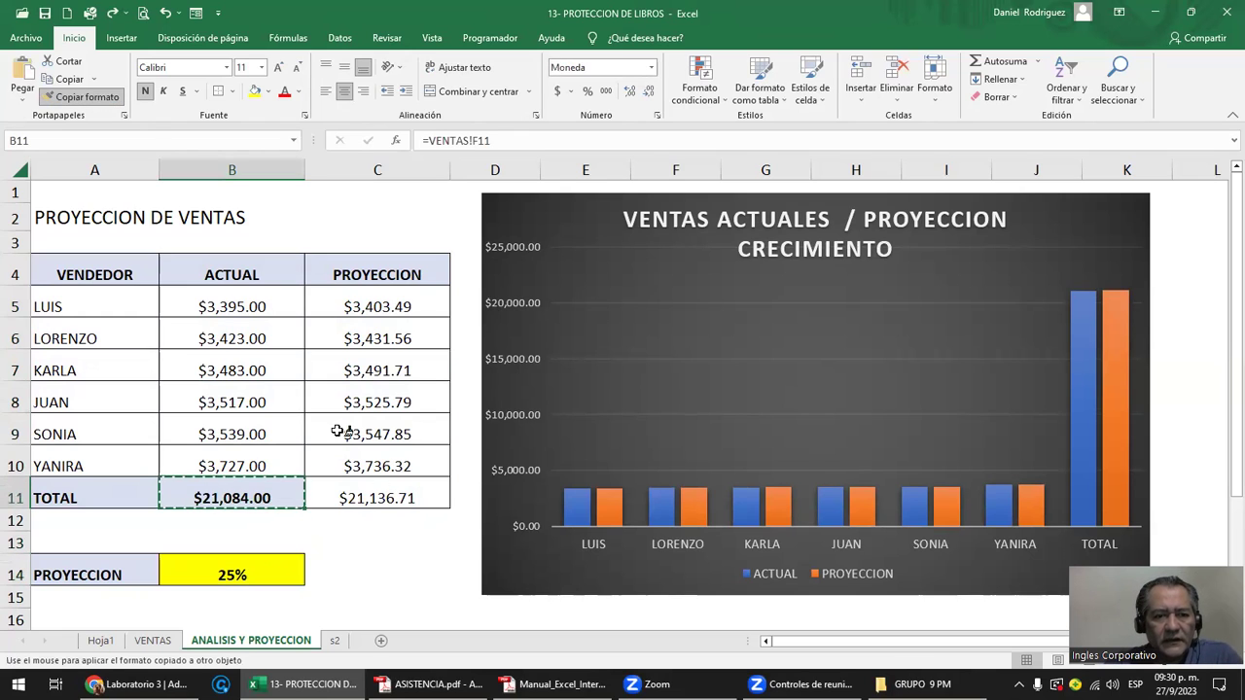
{"action": "left_click", "coordinate": [360, 496]}
- Set the B14 rate to 1%, then to 50%
{"action": "left_click", "coordinate": [277, 572]}
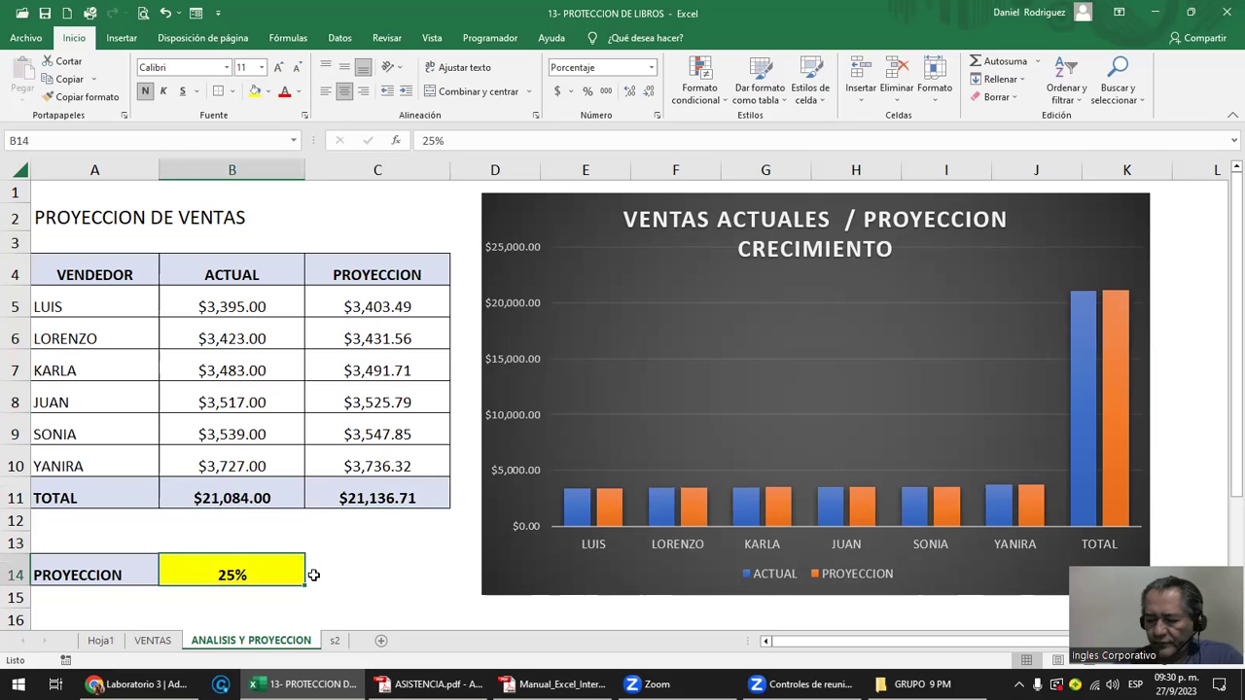
{"action": "type", "text": "1"}
{"action": "key", "text": "Return"}
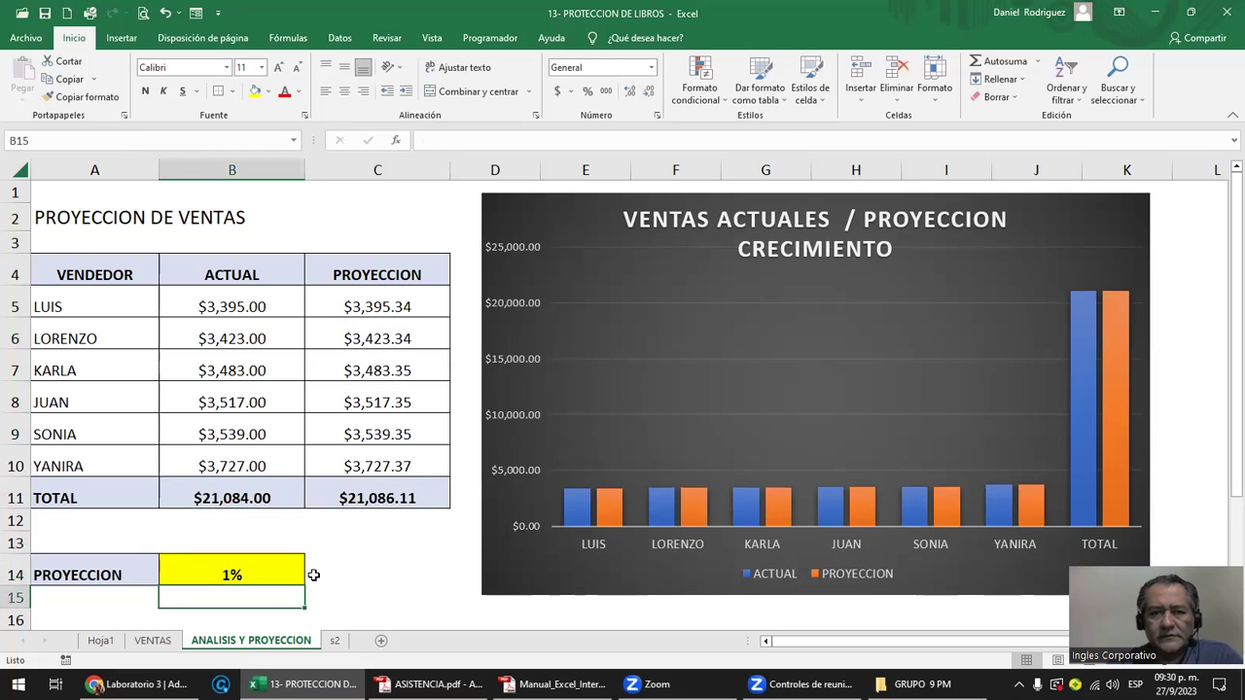
{"action": "left_click", "coordinate": [564, 238]}
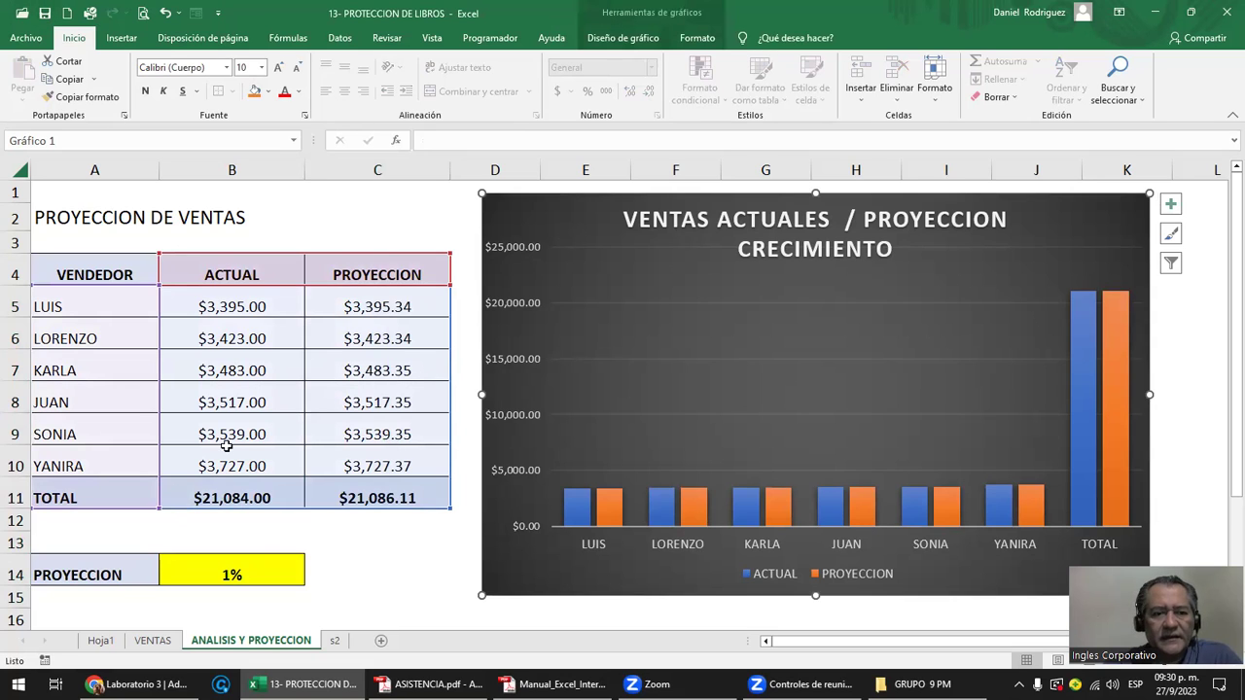
{"action": "left_click", "coordinate": [252, 572]}
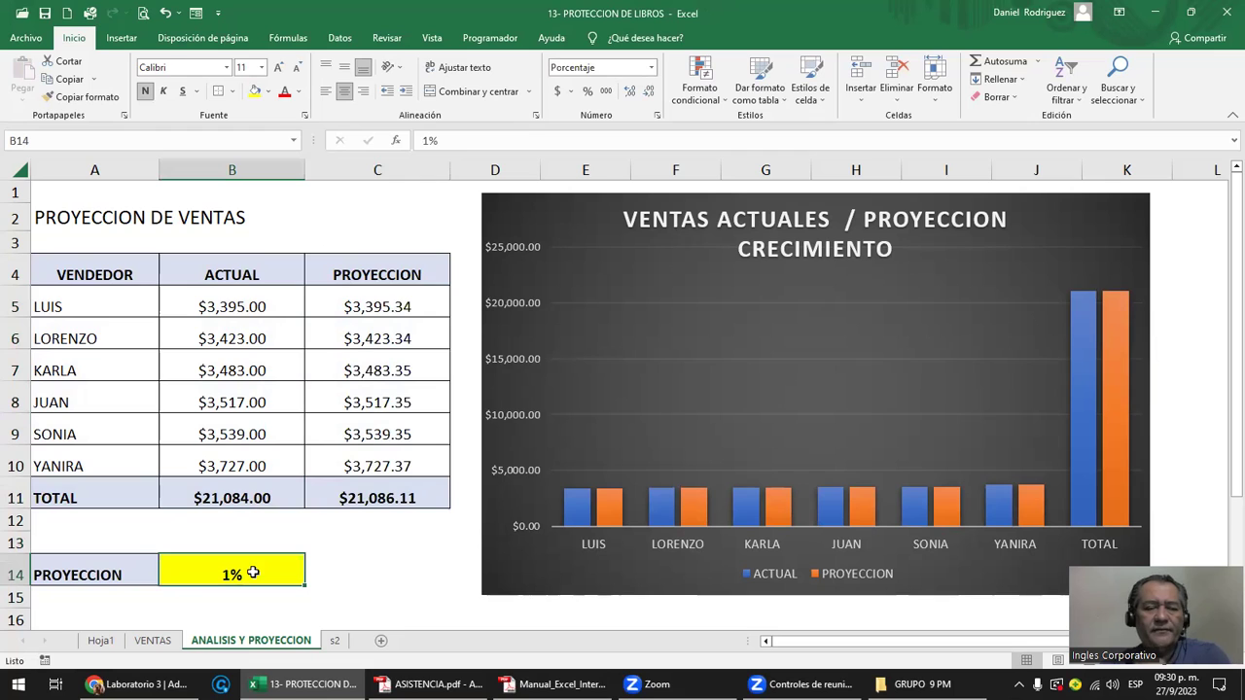
{"action": "left_click", "coordinate": [18, 170]}
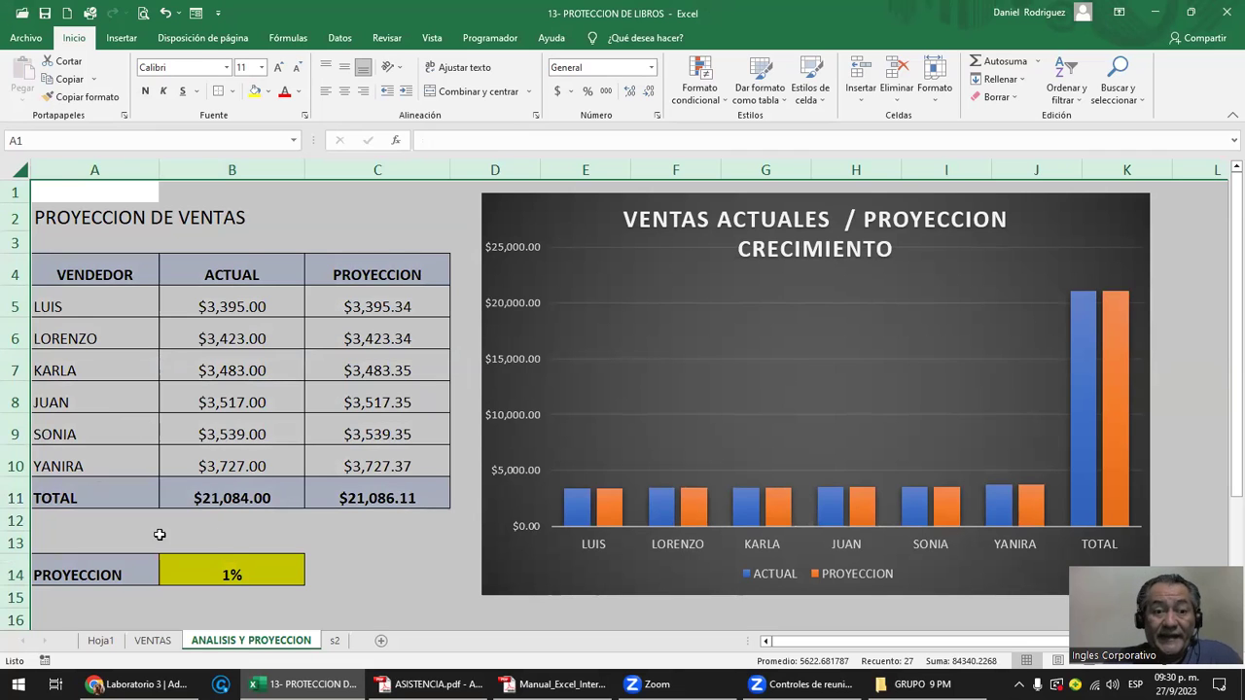
{"action": "left_click", "coordinate": [233, 564]}
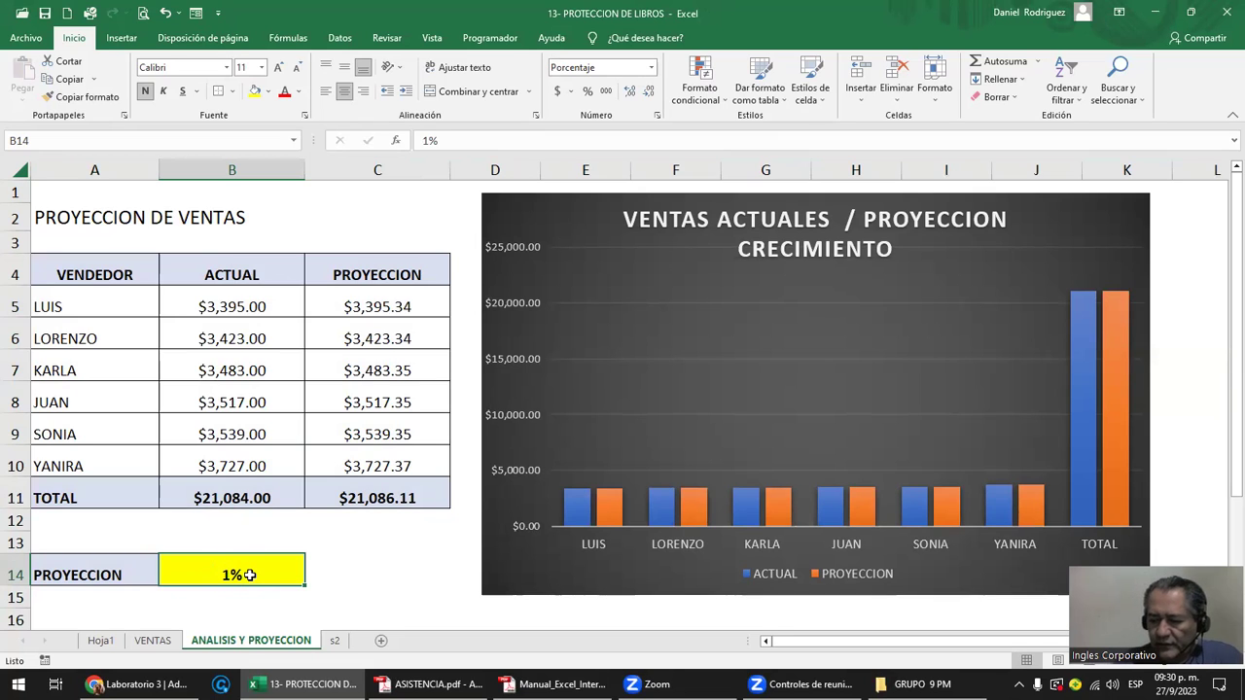
{"action": "type", "text": "50"}
{"action": "key", "text": "Return"}
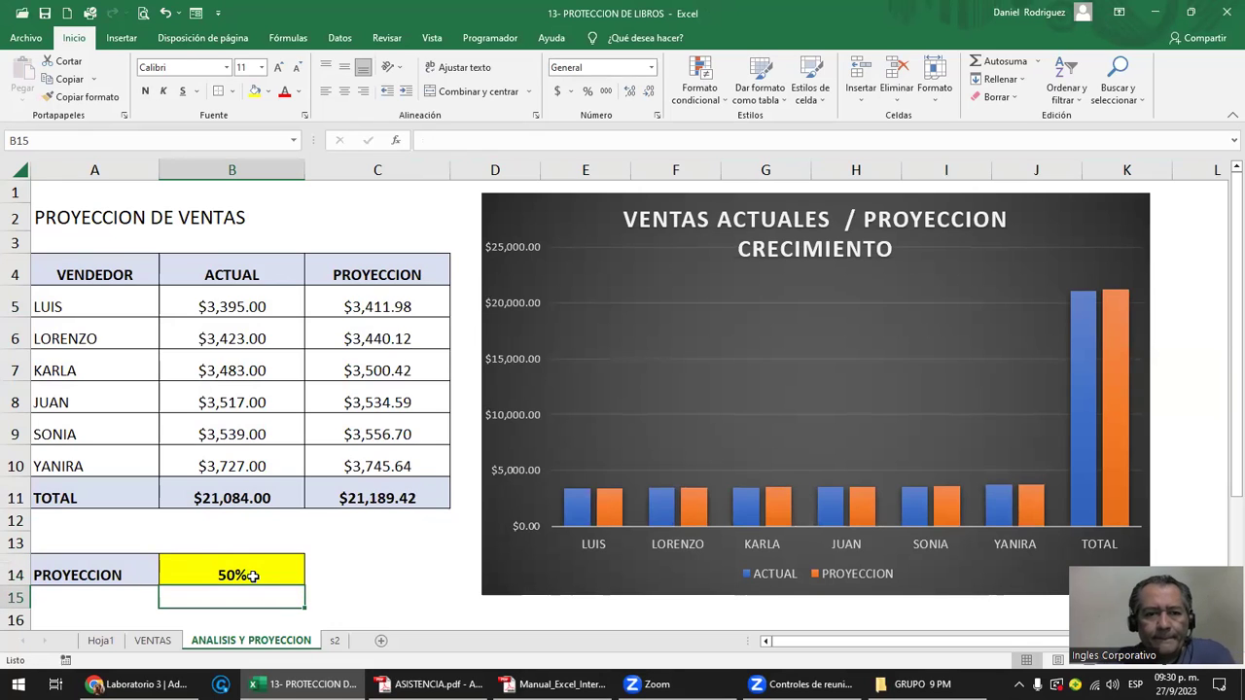
{"action": "left_click", "coordinate": [557, 219]}
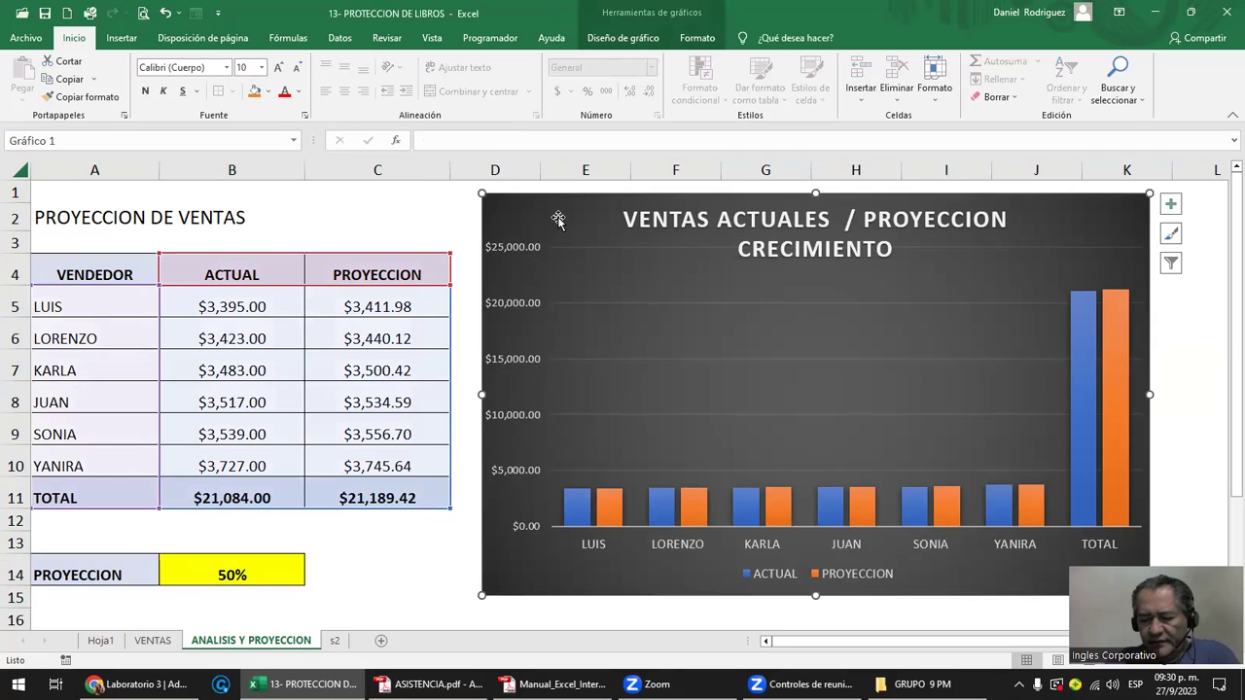
- Replace the sales chart with a dark-styled column chart of the LUIS through TOTAL rows
{"action": "key", "text": "Delete"}
{"action": "left_click", "coordinate": [547, 295]}
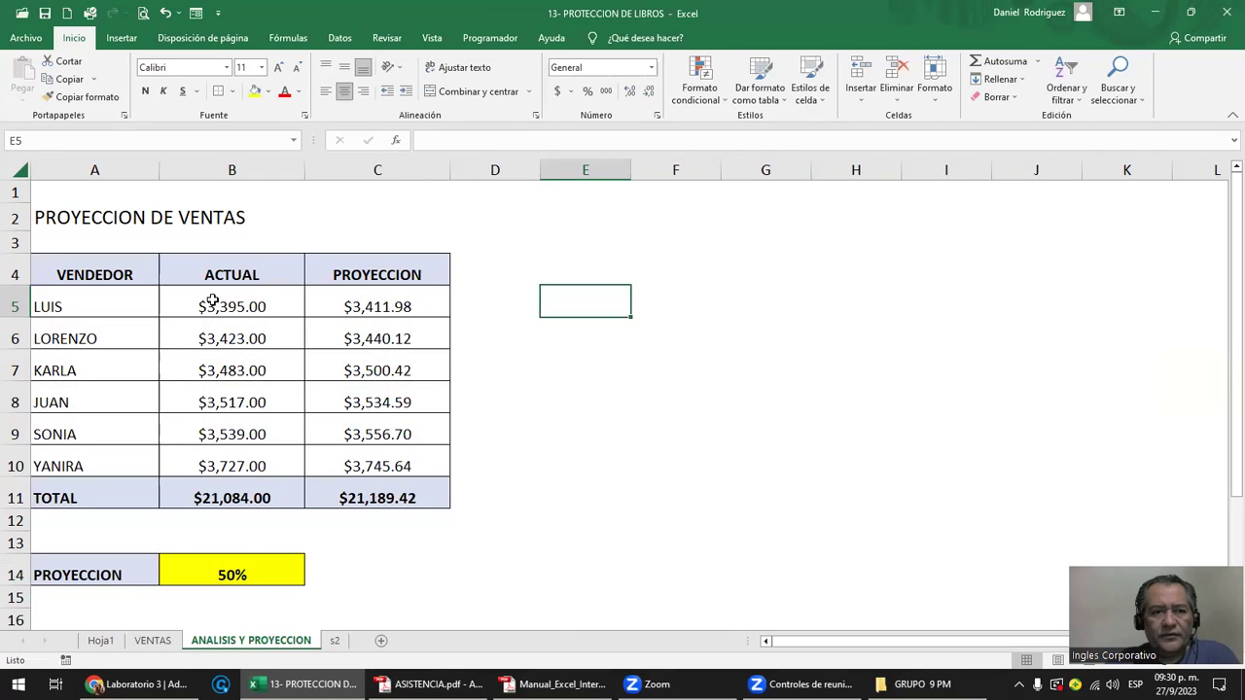
{"action": "left_click_drag", "start_coordinate": [87, 303], "coordinate": [414, 498]}
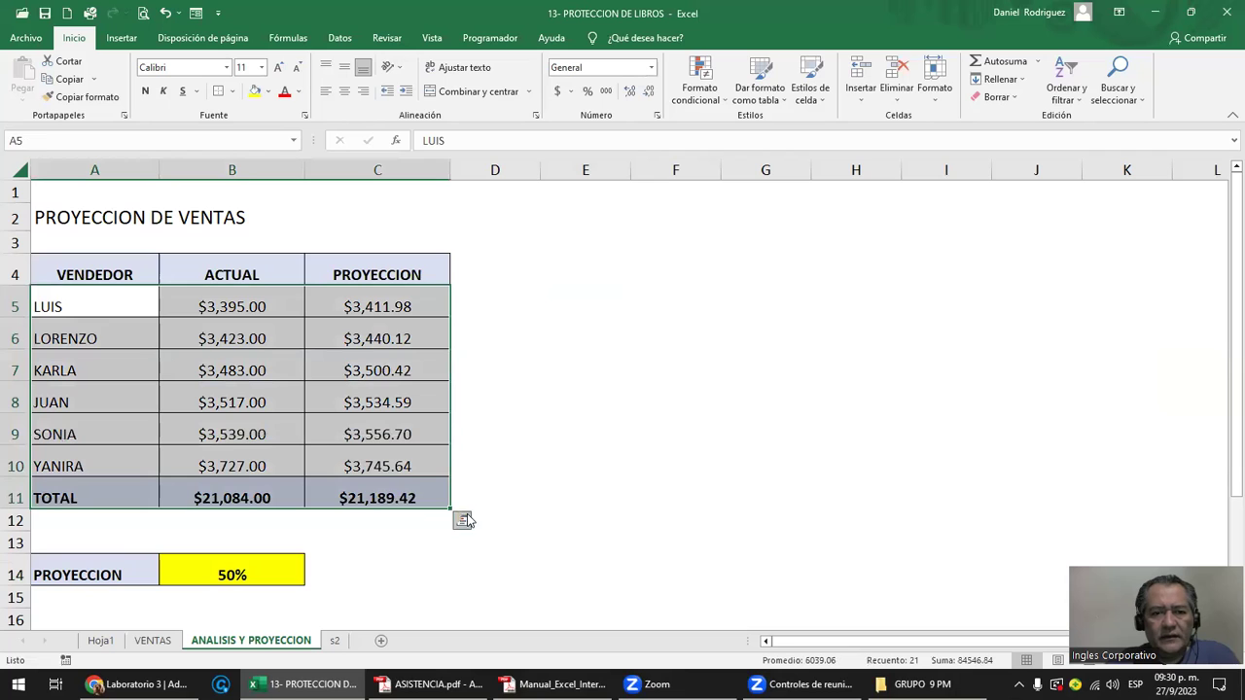
{"action": "left_click", "coordinate": [463, 521]}
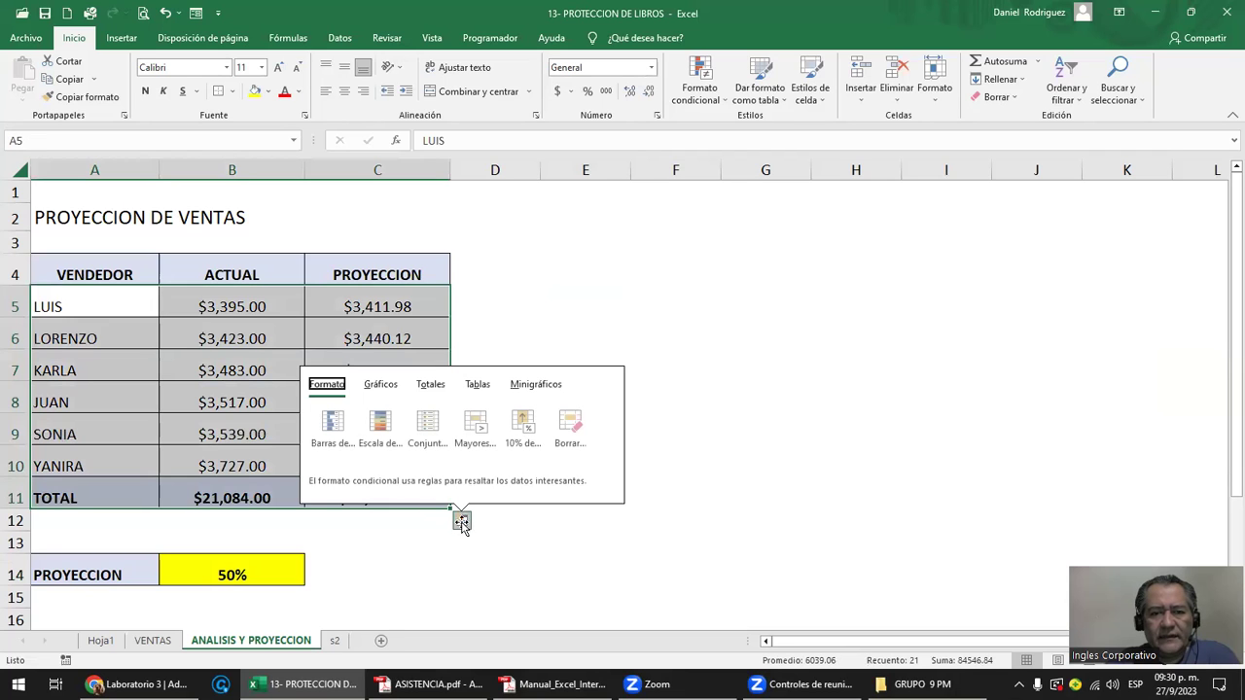
{"action": "left_click", "coordinate": [380, 384]}
{"action": "left_click", "coordinate": [346, 418]}
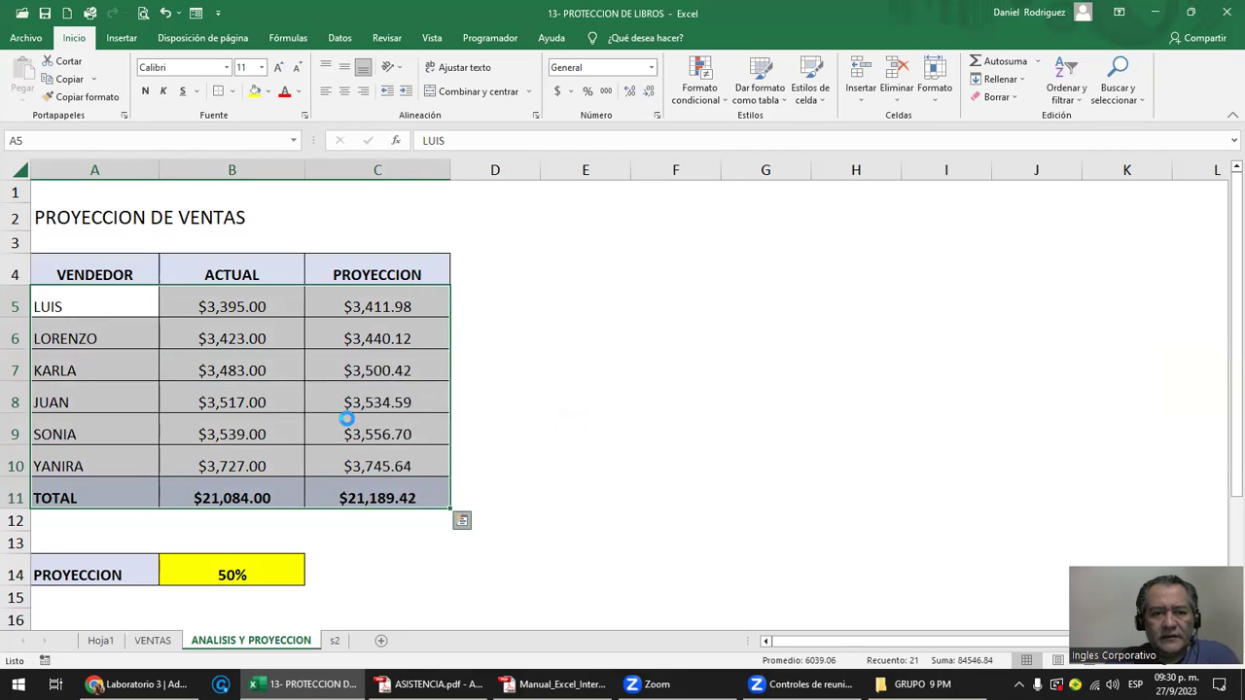
{"action": "left_click_drag", "start_coordinate": [528, 281], "coordinate": [764, 234]}
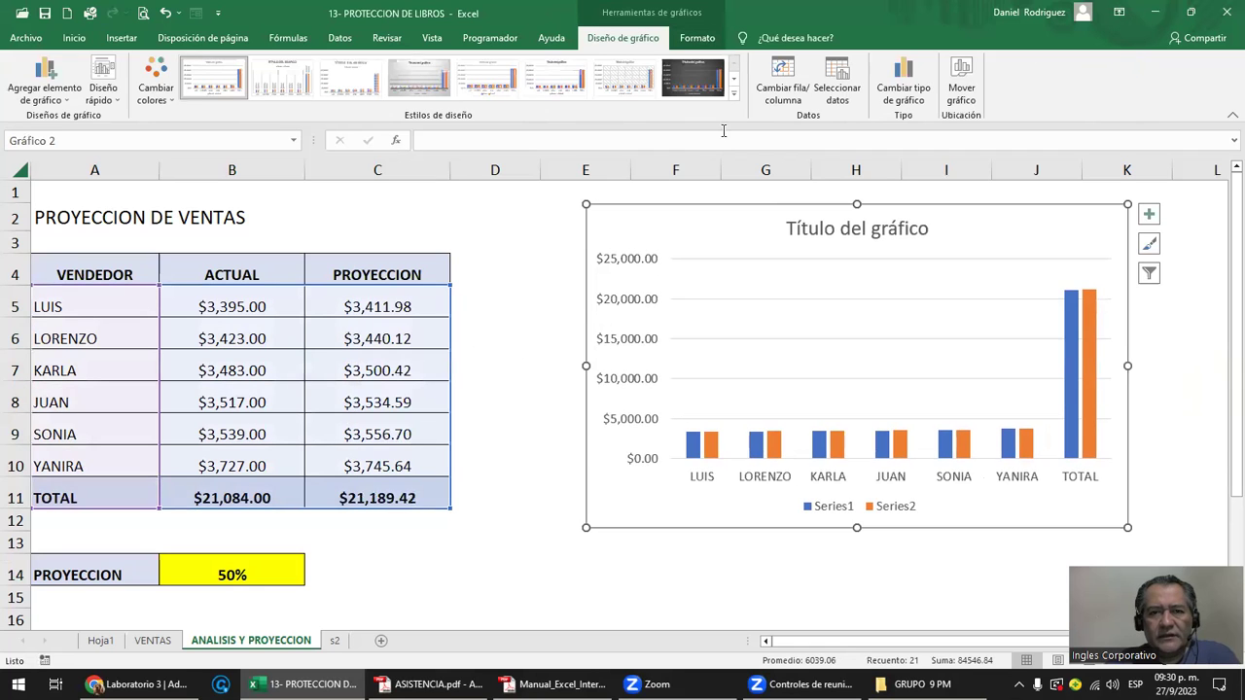
{"action": "left_click", "coordinate": [692, 78]}
{"action": "left_click_drag", "start_coordinate": [680, 206], "coordinate": [589, 211]}
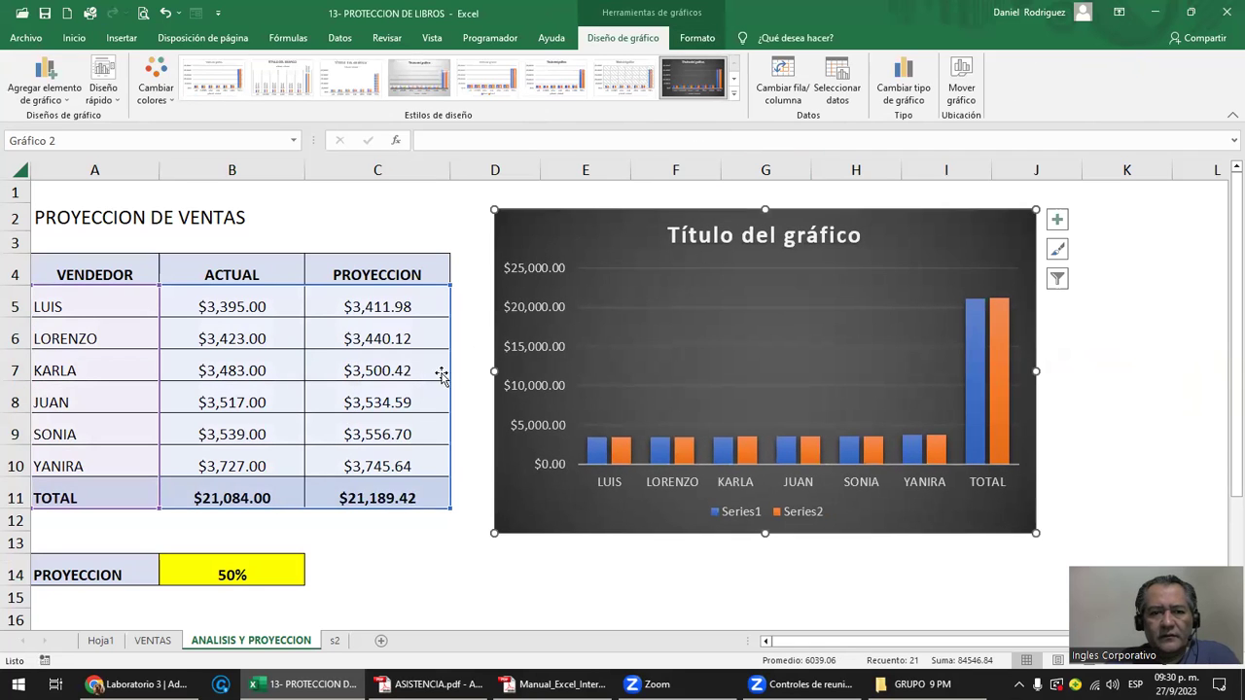
- Try 45% then set B14 to 50%, and undo/redo to restore the titled column chart
{"action": "left_click", "coordinate": [254, 575]}
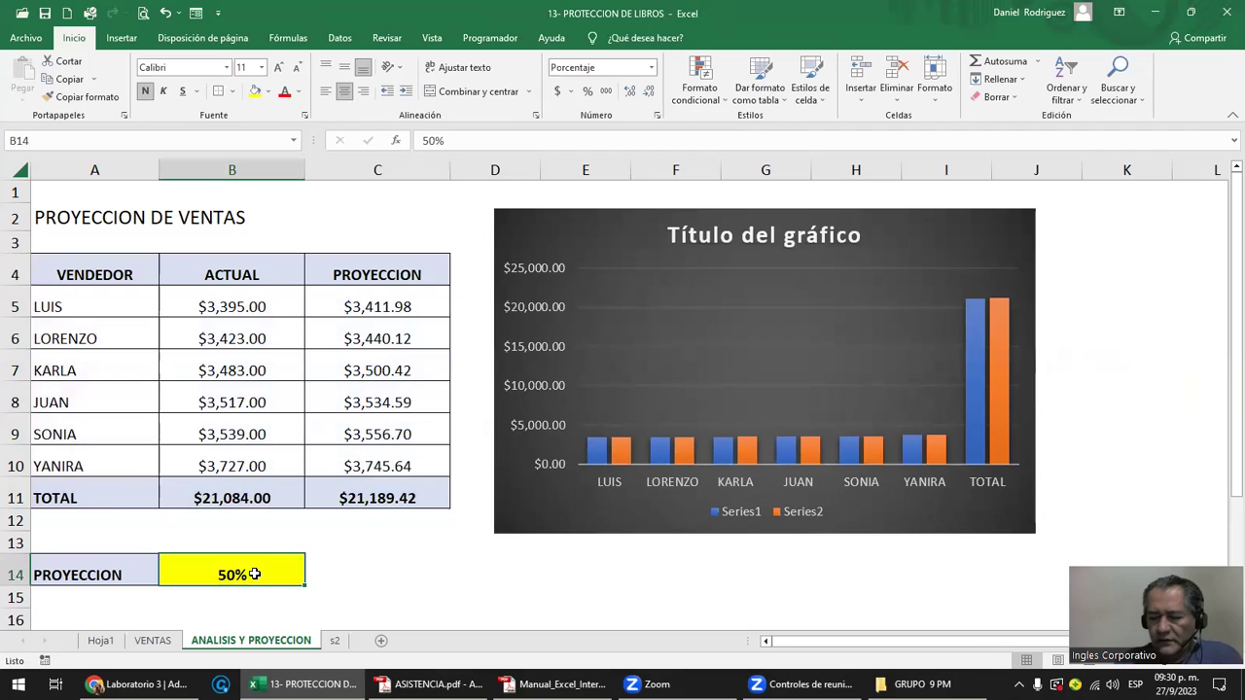
{"action": "type", "text": "45"}
{"action": "key", "text": "Return"}
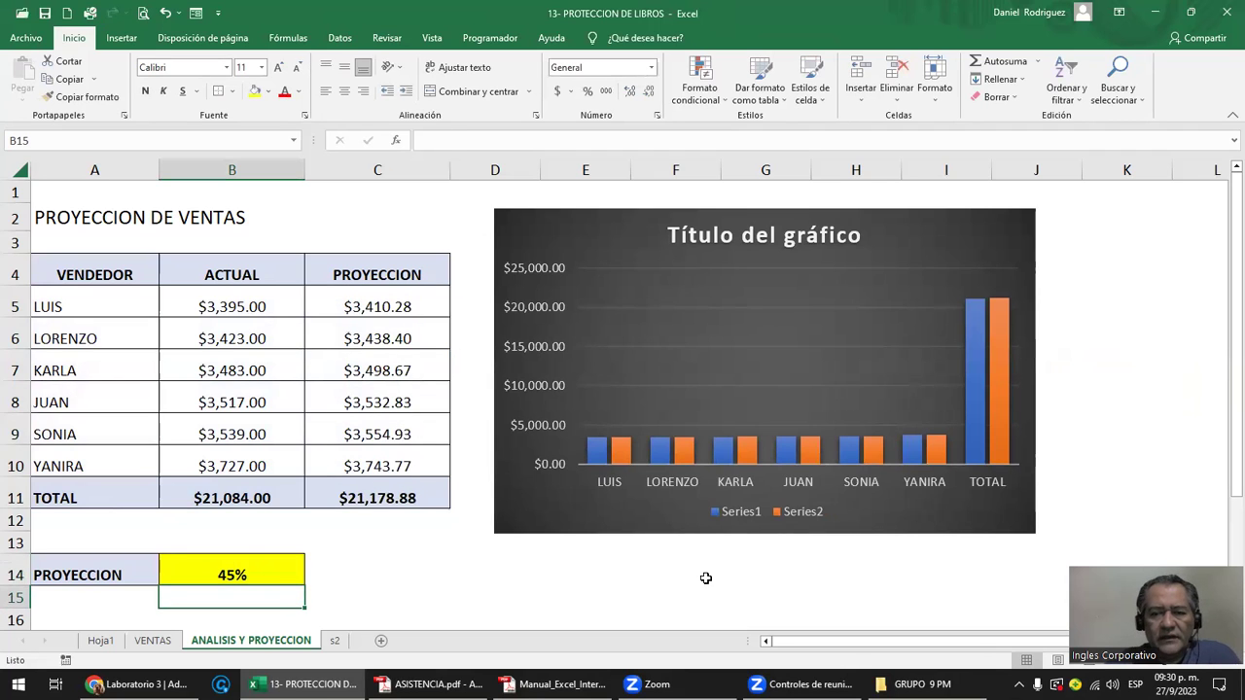
{"action": "left_click", "coordinate": [914, 295]}
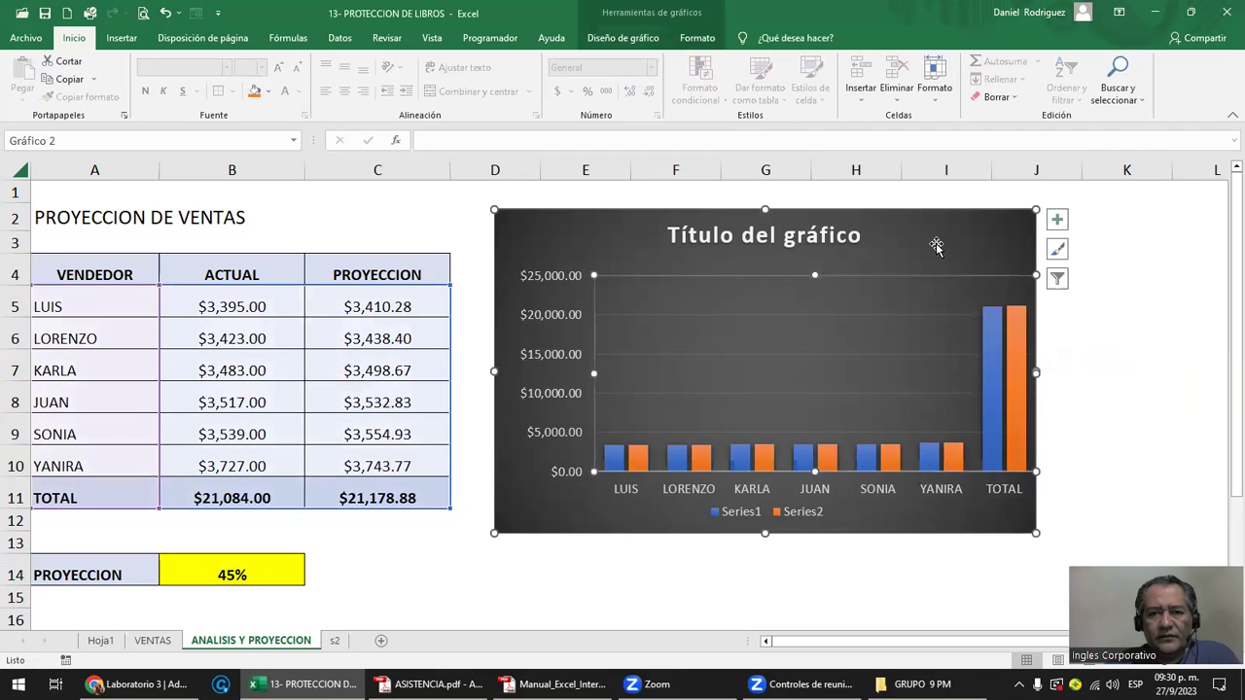
{"action": "left_click", "coordinate": [265, 575]}
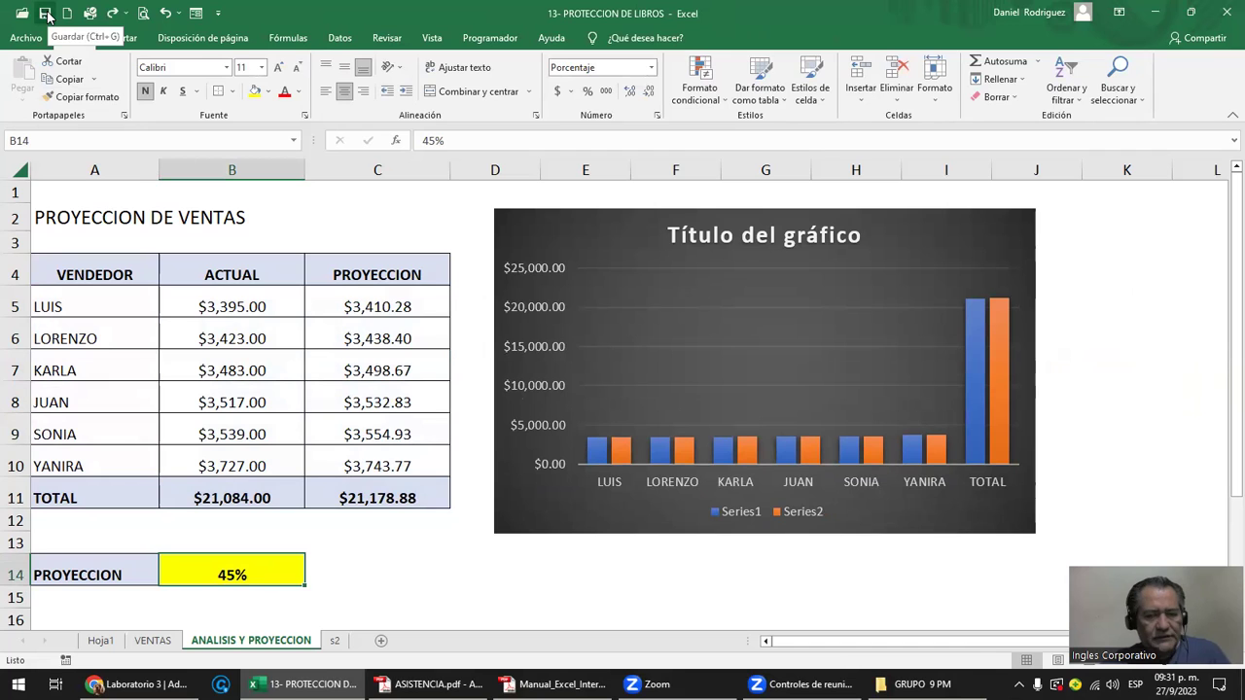
{"action": "type", "text": "50"}
{"action": "key", "text": "ctrl+Return"}
{"action": "key", "text": "ctrl+z"}
{"action": "key", "text": "ctrl+z"}
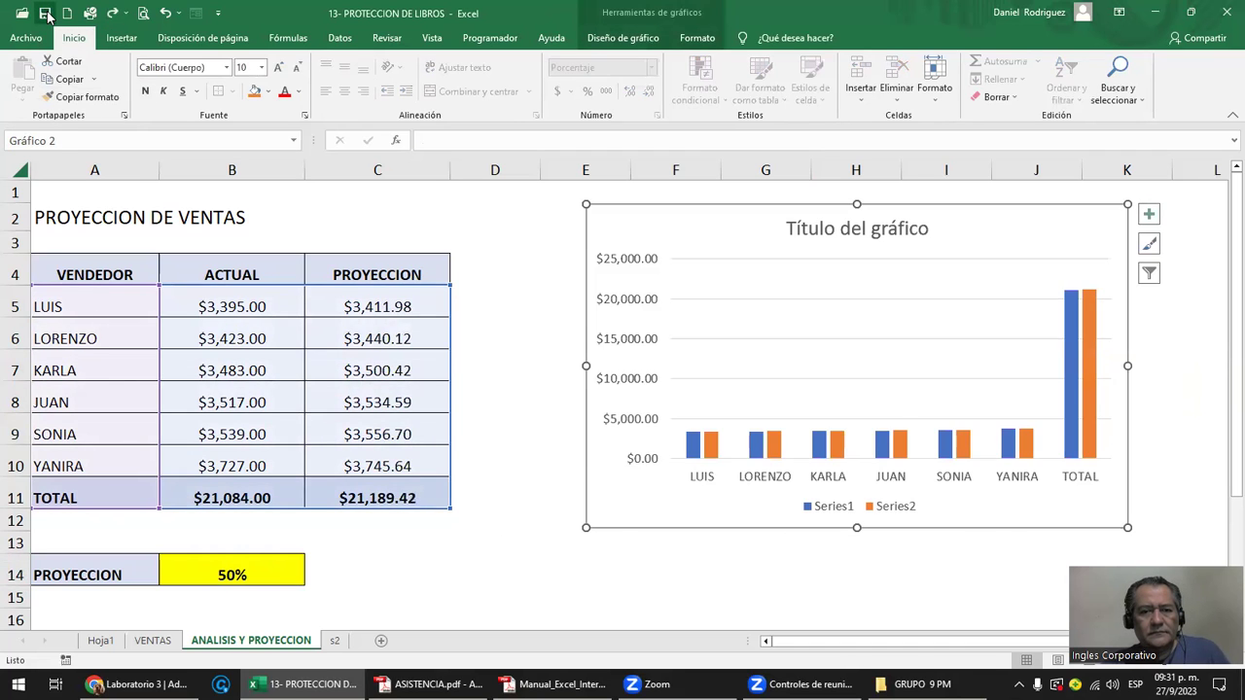
{"action": "key", "text": "ctrl+z"}
{"action": "key", "text": "ctrl+z"}
{"action": "key", "text": "ctrl+y"}
{"action": "key", "text": "ctrl+y"}
{"action": "key", "text": "ctrl+y"}
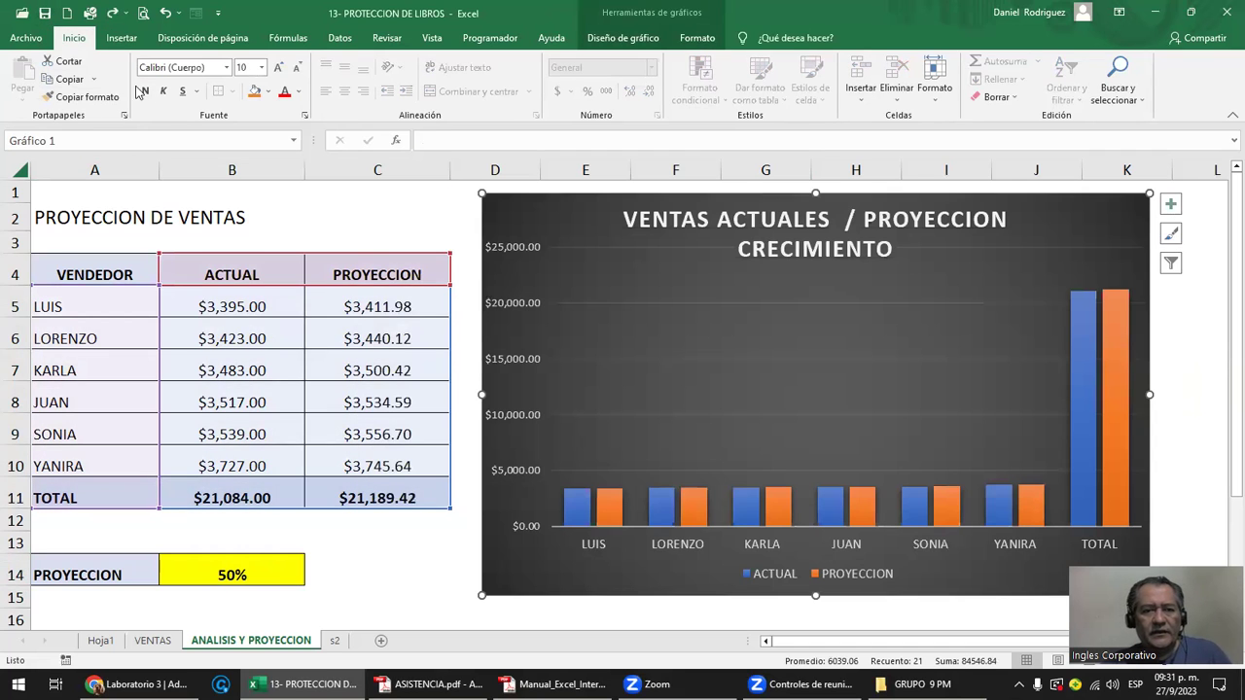
{"action": "left_click", "coordinate": [337, 232]}
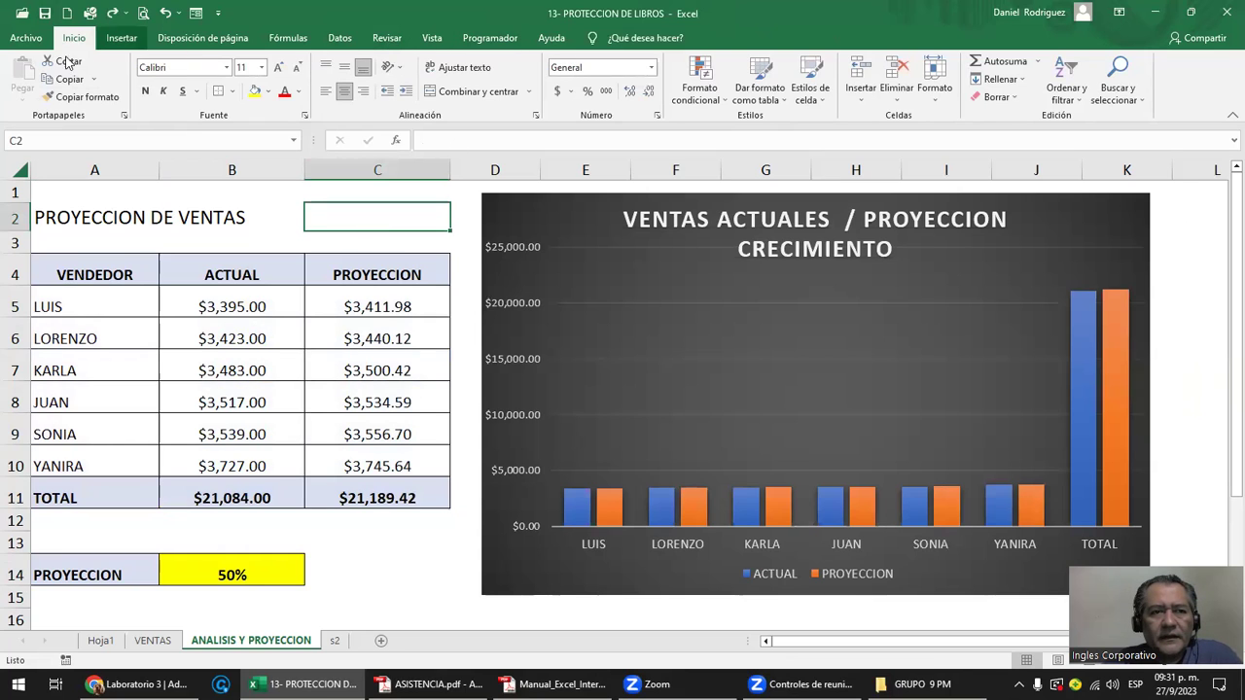
- Check Permitir editar rangos and the Archivo > Información Proteger libro options, then reopen Permitir editar rangos
{"action": "left_click", "coordinate": [386, 41]}
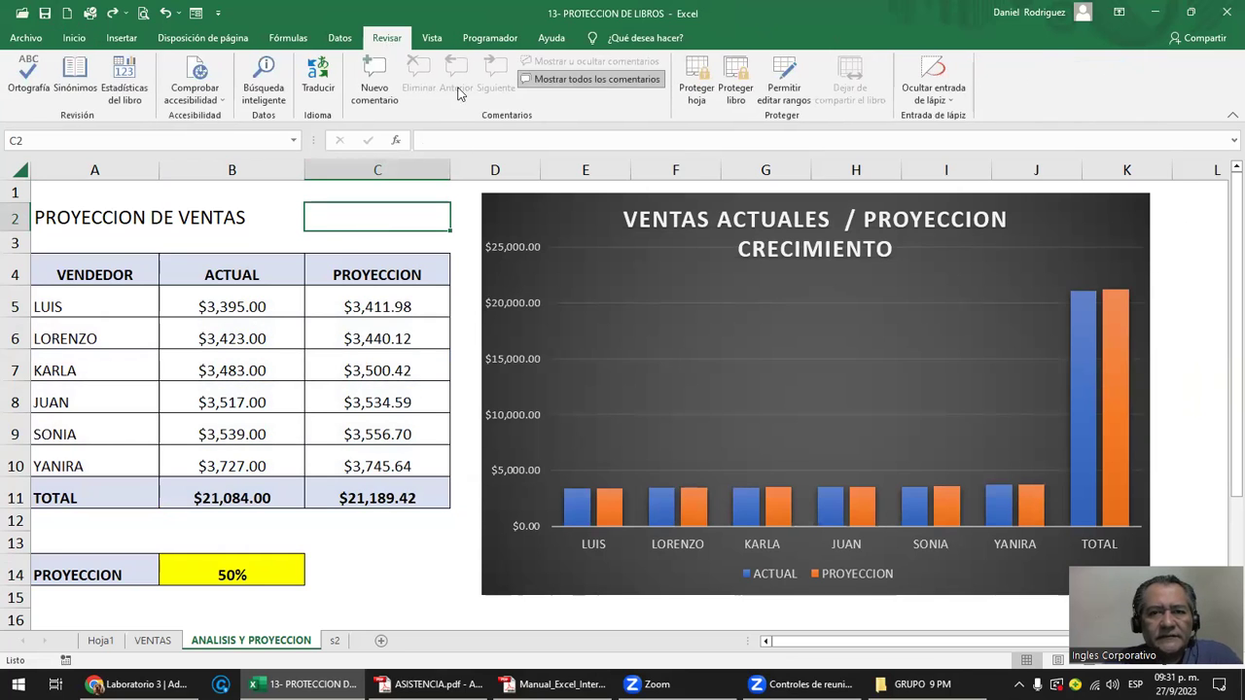
{"action": "left_click", "coordinate": [795, 106]}
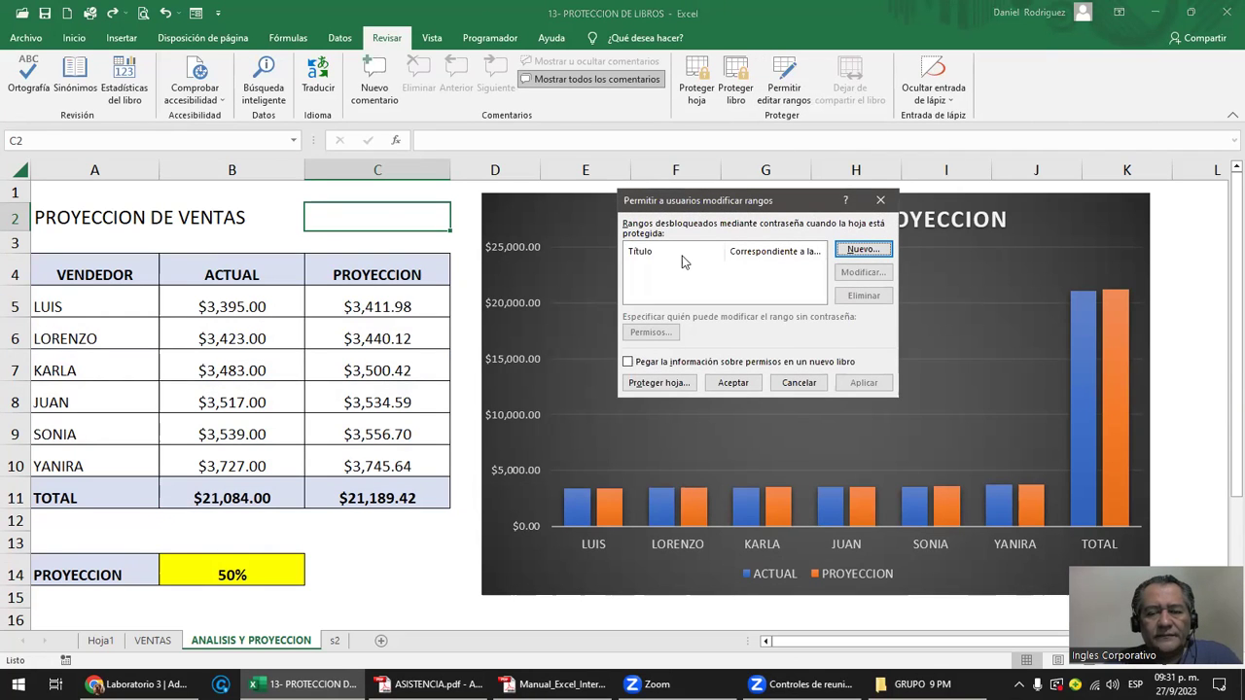
{"action": "left_click", "coordinate": [881, 202]}
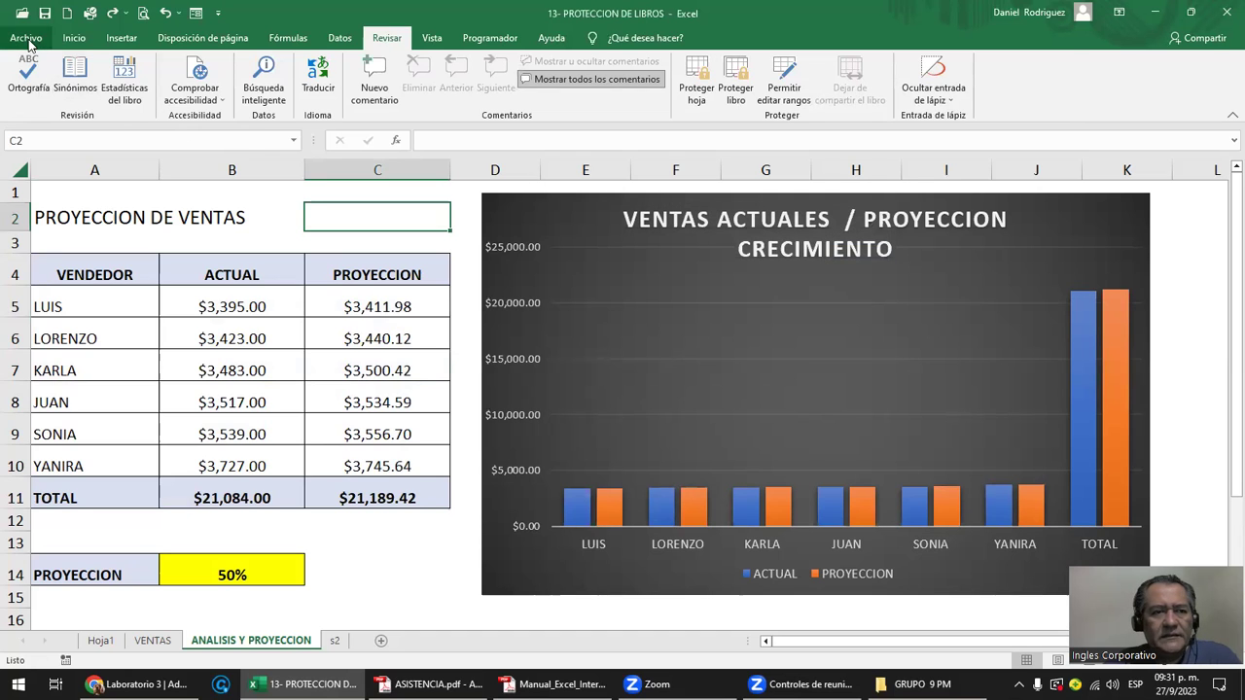
{"action": "left_click", "coordinate": [27, 39]}
{"action": "left_click", "coordinate": [59, 185]}
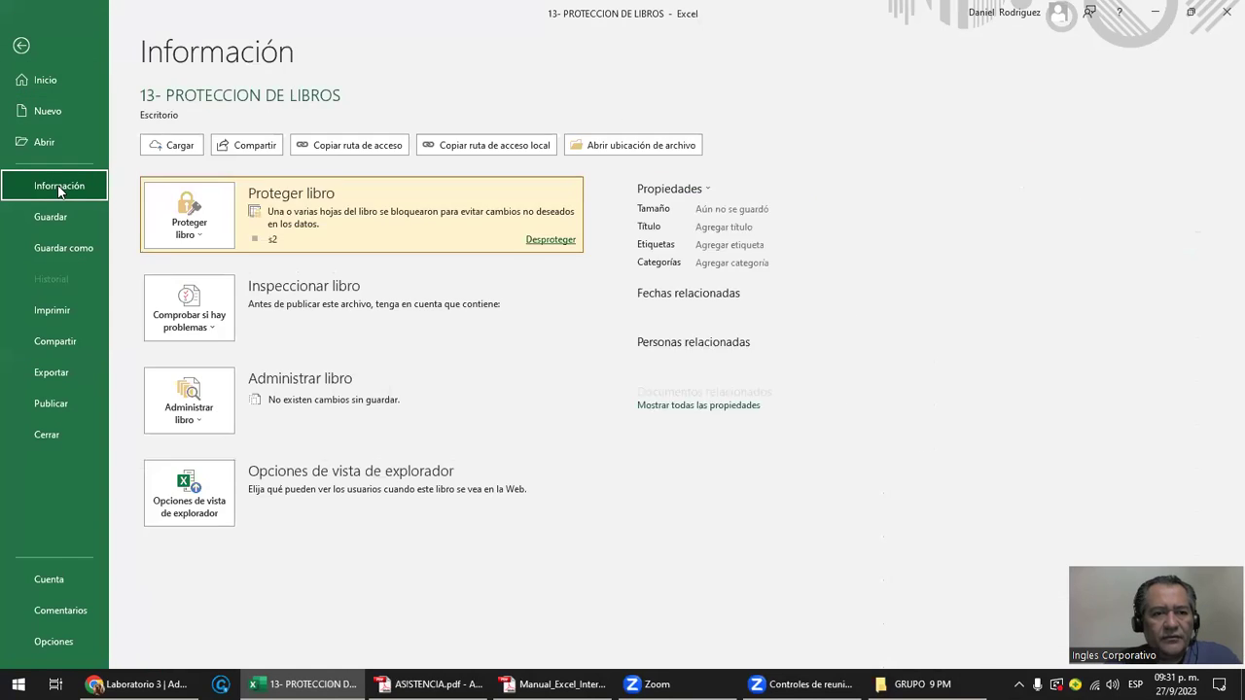
{"action": "left_click", "coordinate": [205, 242]}
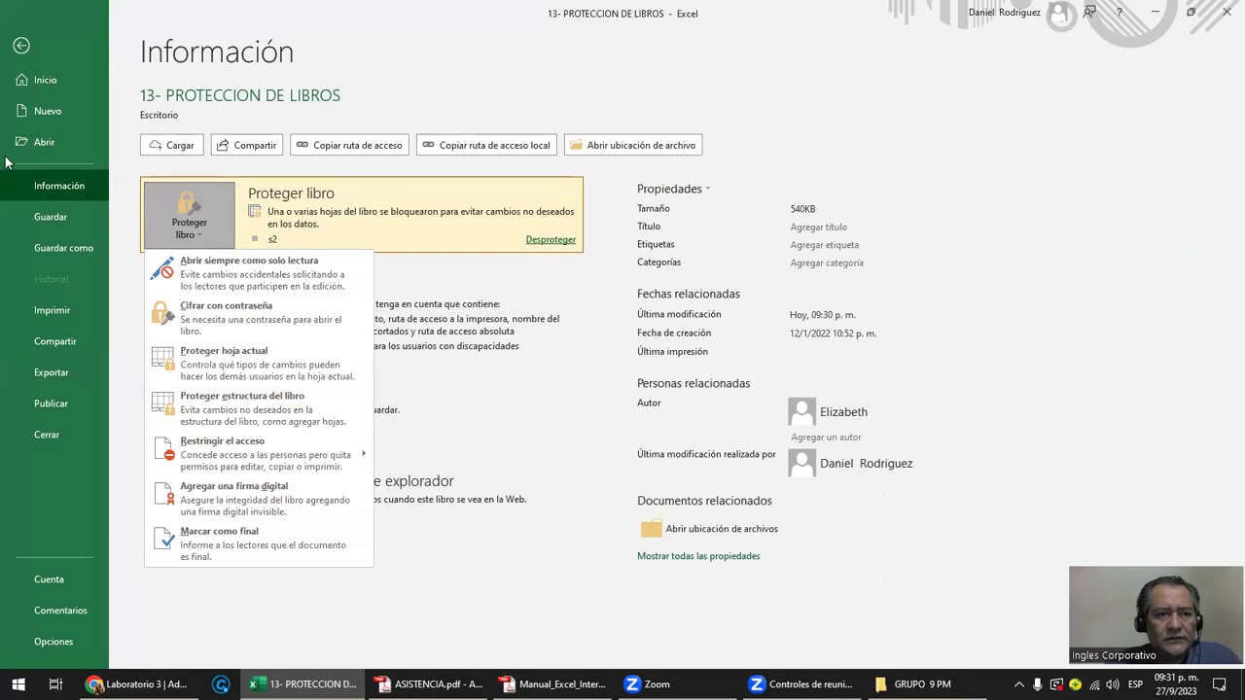
{"action": "left_click", "coordinate": [20, 48]}
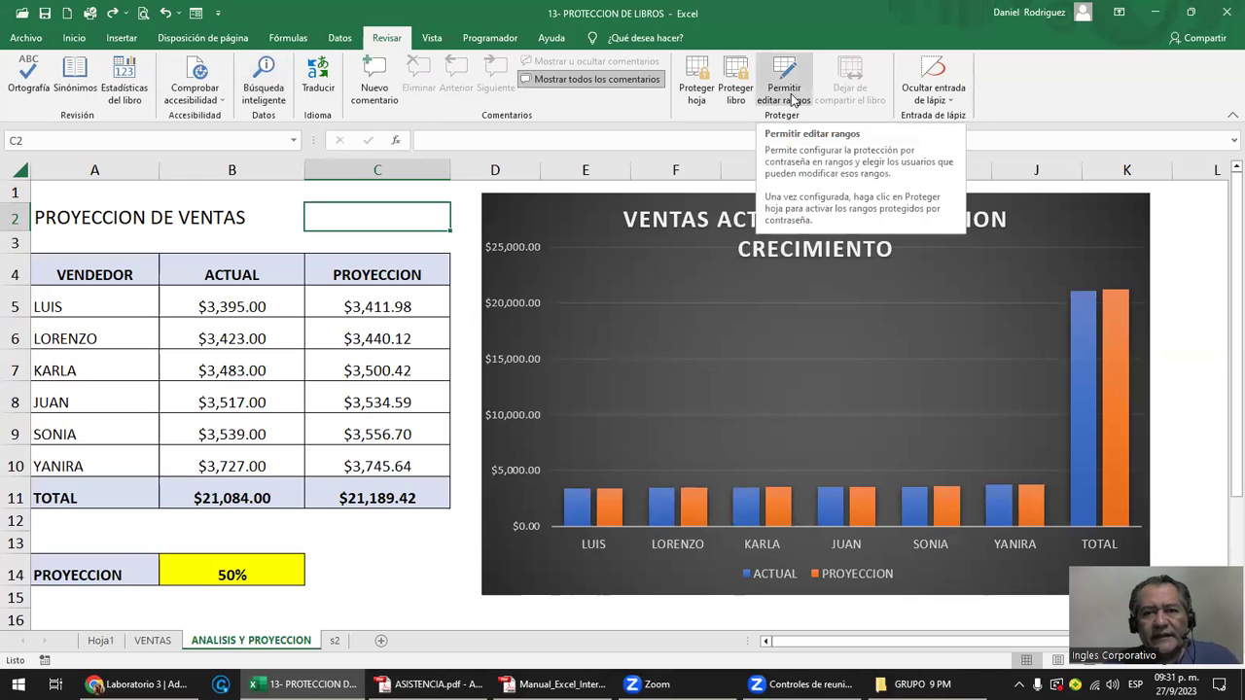
{"action": "left_click", "coordinate": [793, 100]}
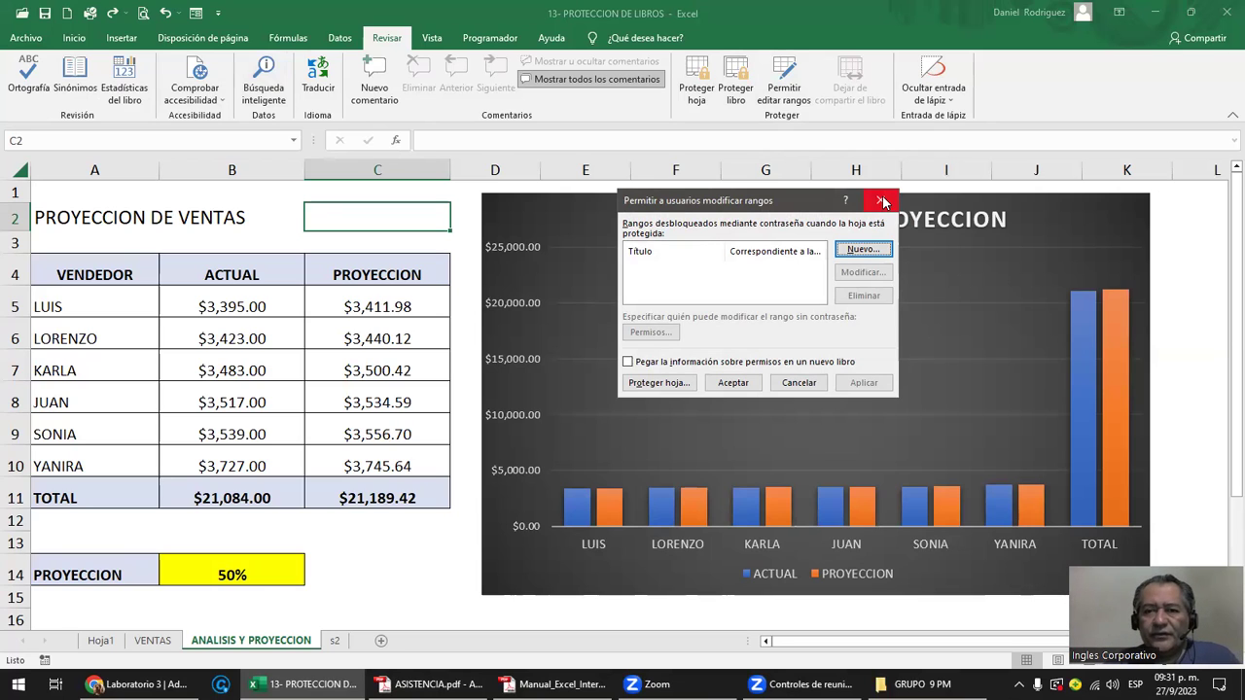
- Add a password-protected editable range titled PROYECCION referring to =B14, and apply it
{"action": "left_click_drag", "start_coordinate": [792, 202], "coordinate": [653, 138]}
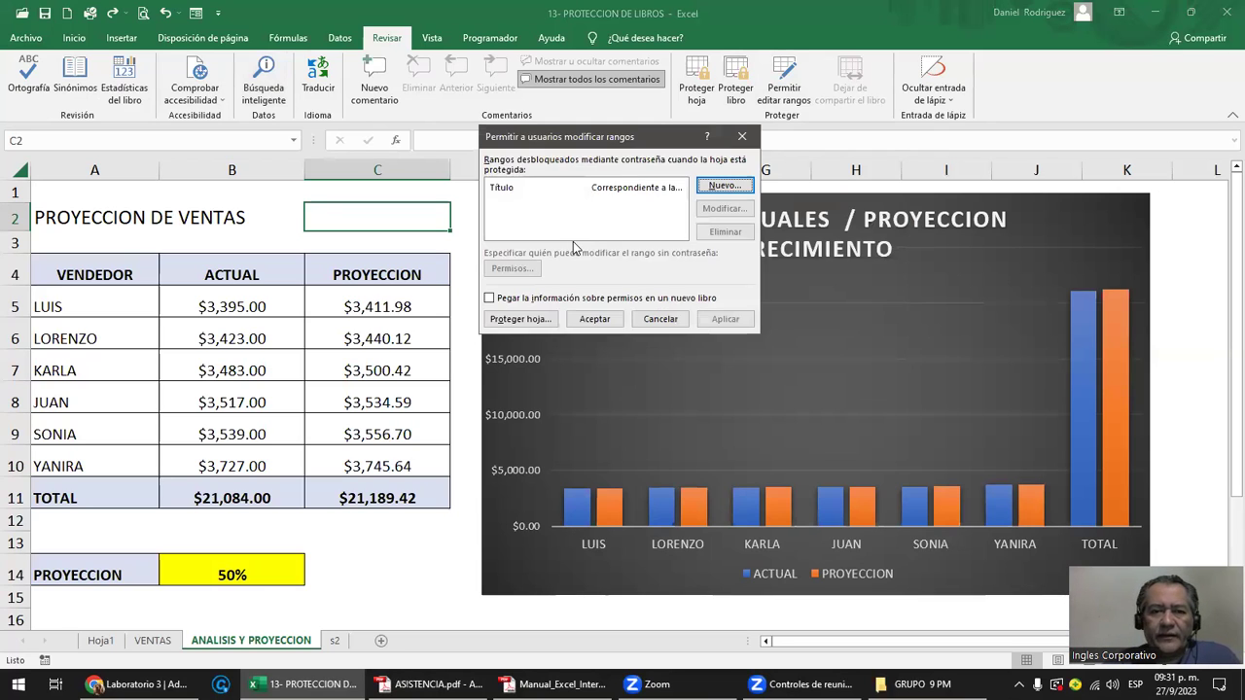
{"action": "left_click", "coordinate": [720, 187]}
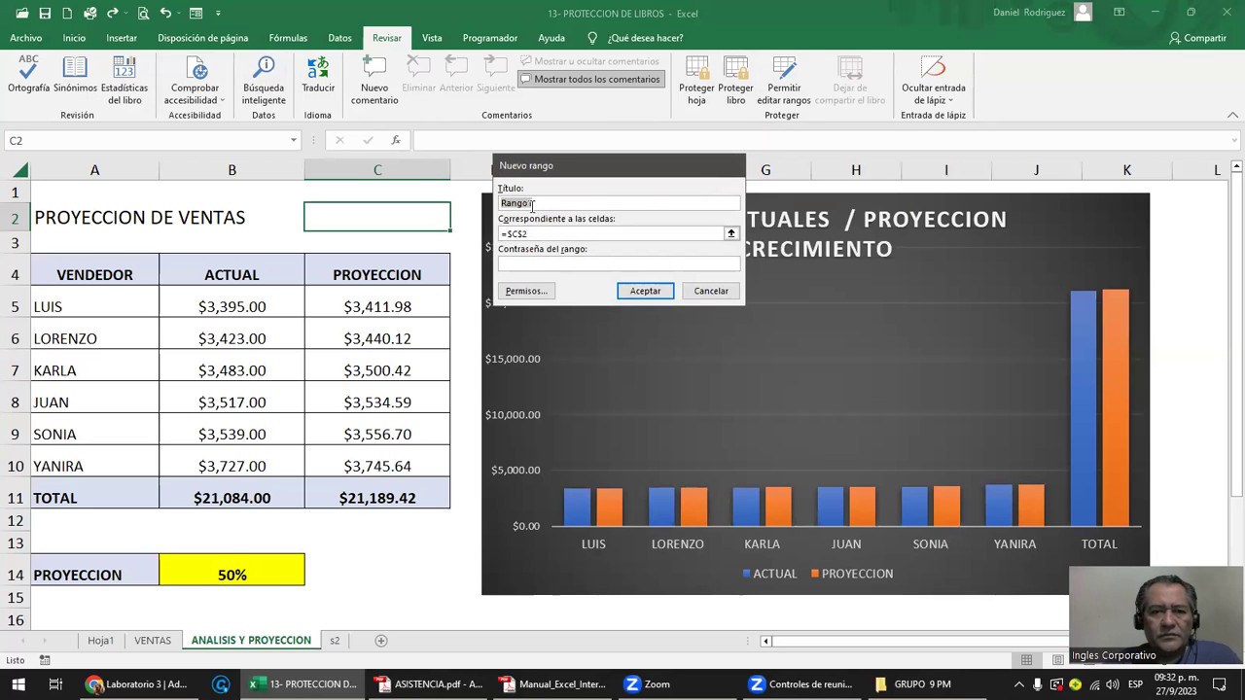
{"action": "type", "text": "PROYECCCION"}
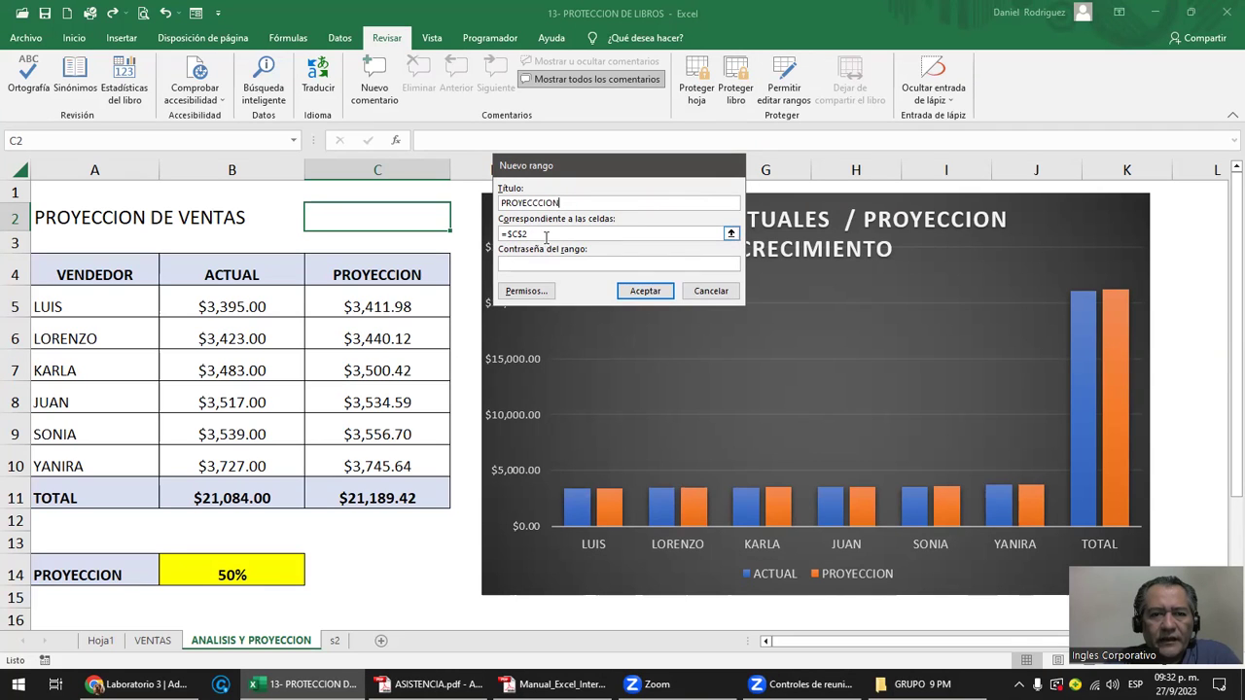
{"action": "left_click_drag", "start_coordinate": [543, 234], "coordinate": [492, 233]}
{"action": "key", "text": "Delete"}
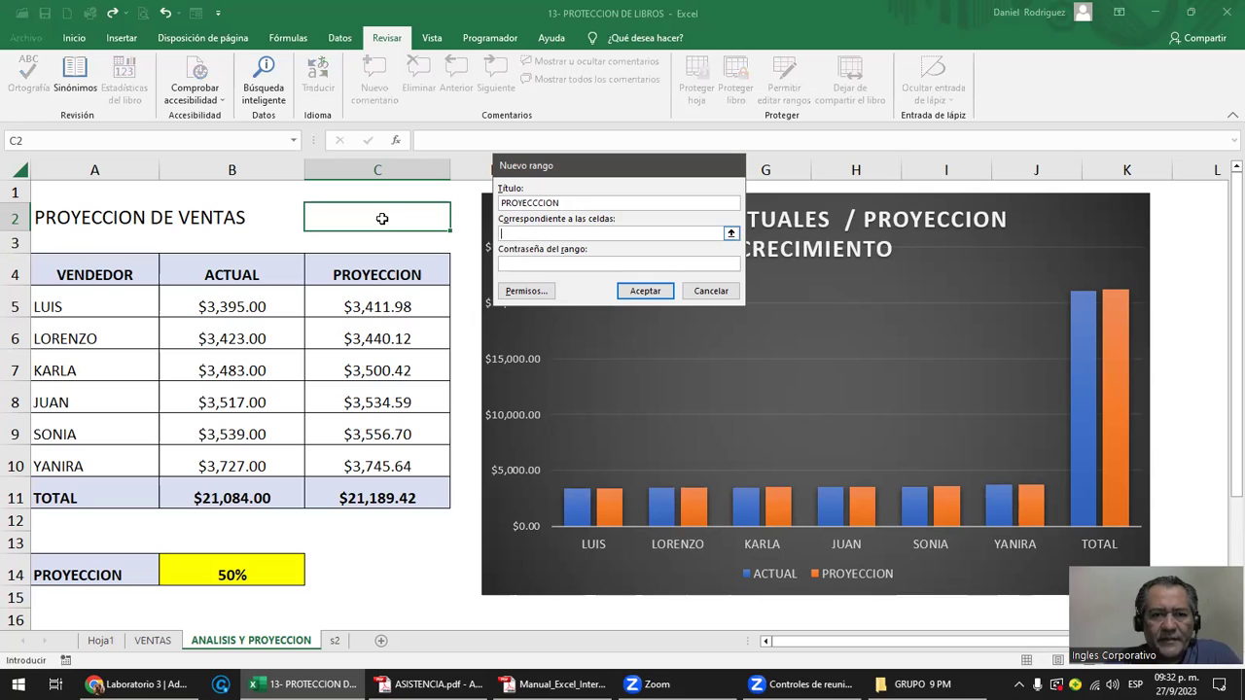
{"action": "left_click", "coordinate": [226, 573]}
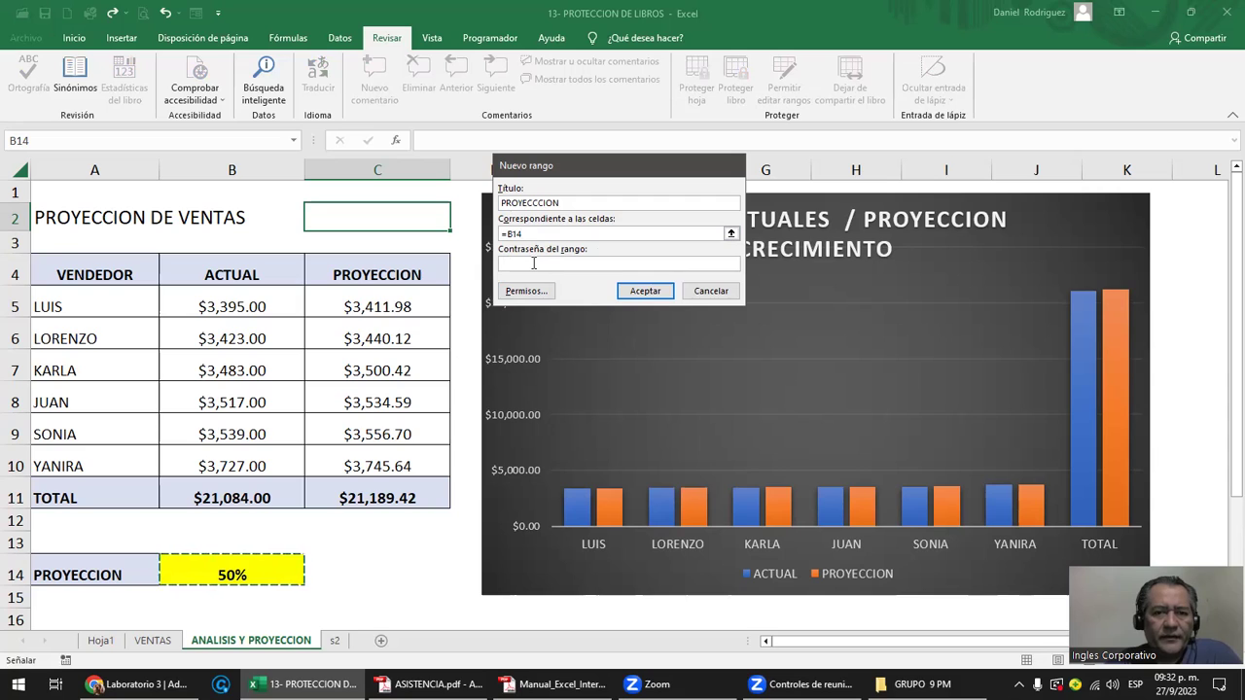
{"action": "left_click", "coordinate": [532, 262]}
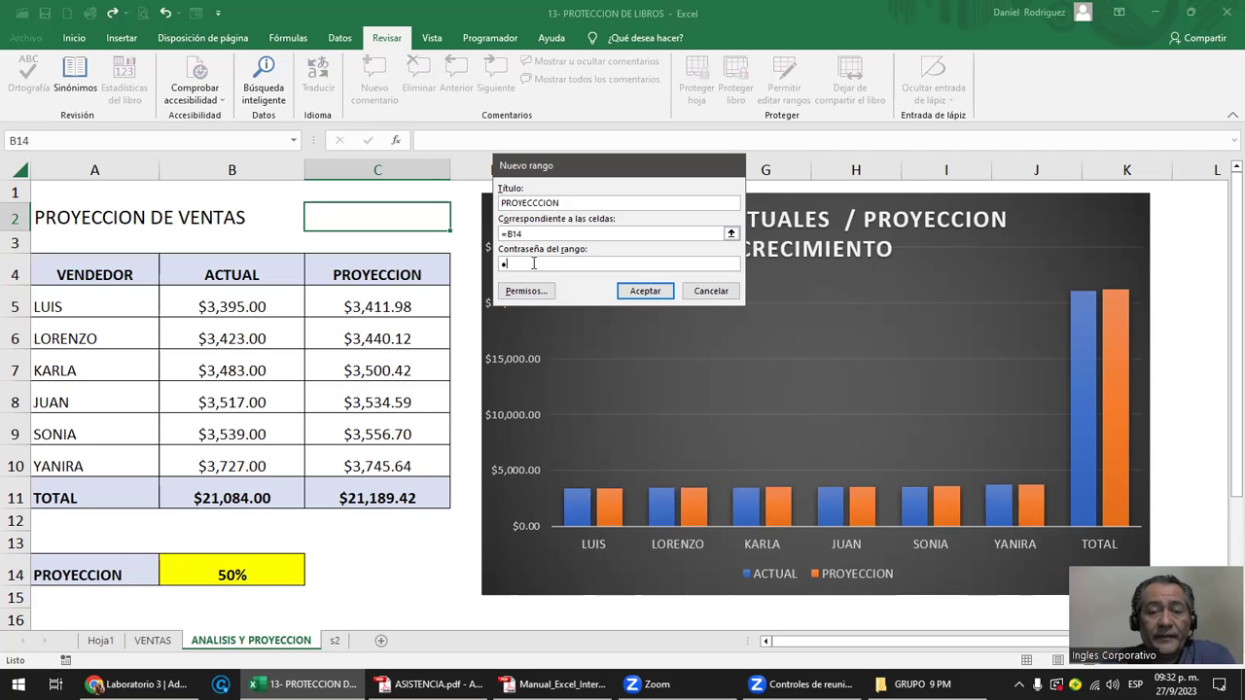
{"action": "left_click", "coordinate": [654, 291]}
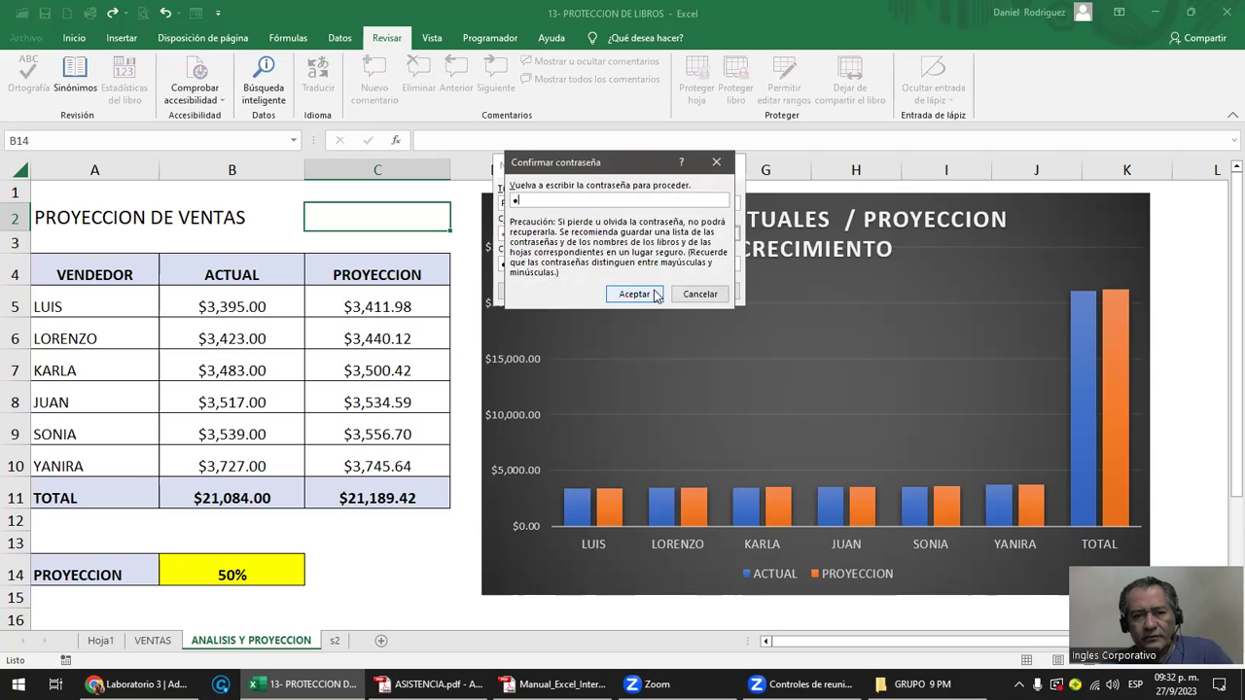
{"action": "left_click", "coordinate": [638, 297]}
{"action": "left_click", "coordinate": [642, 293]}
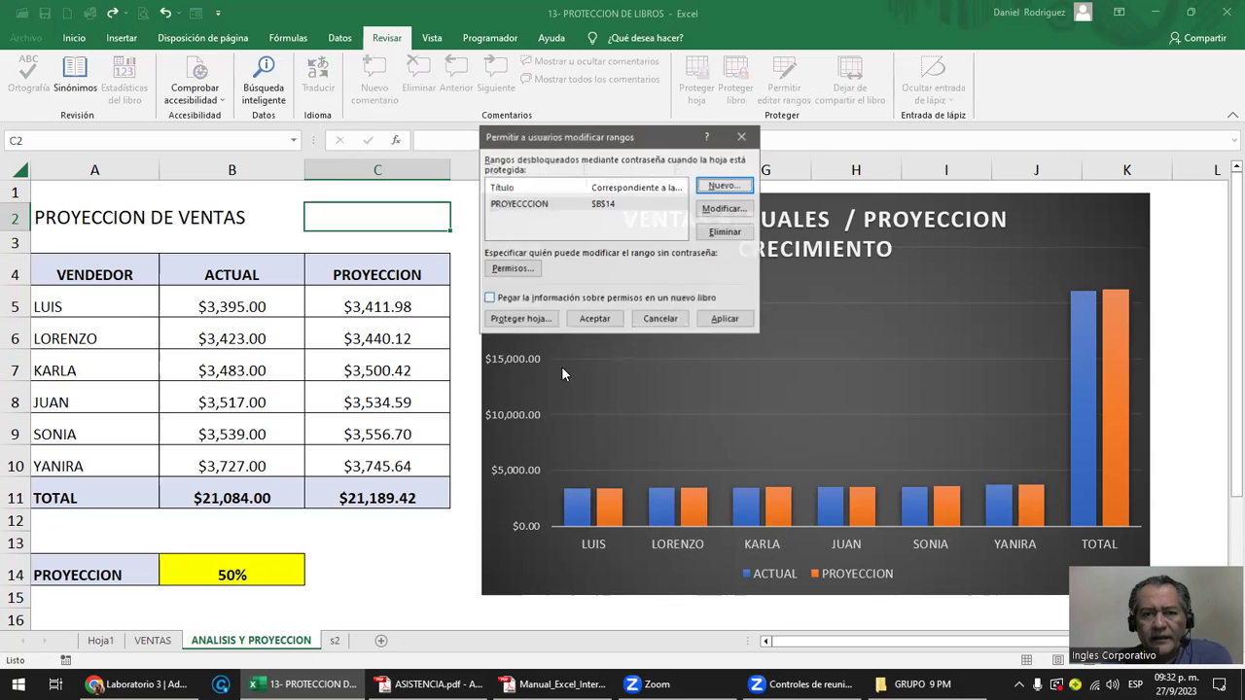
{"action": "left_click", "coordinate": [724, 318]}
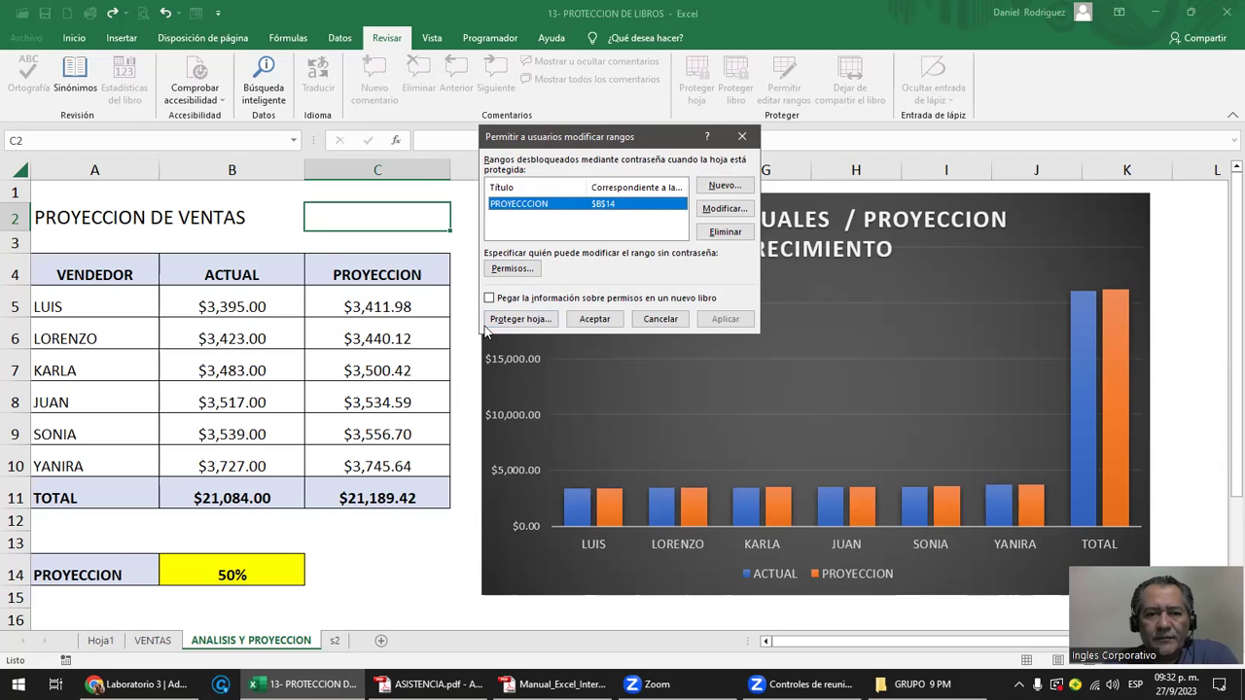
- Protect the ANALISIS Y PROYECCION sheet with a confirmed password, keeping the default checkboxes
{"action": "left_click", "coordinate": [522, 319]}
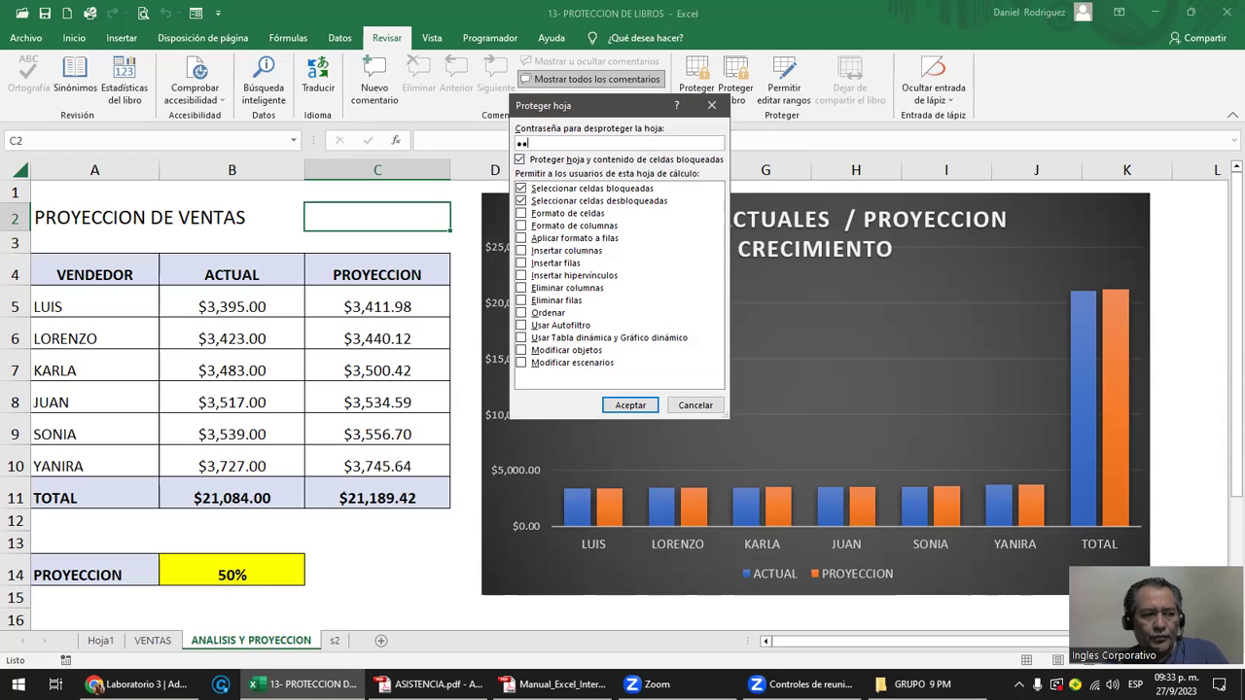
{"action": "left_click", "coordinate": [630, 404]}
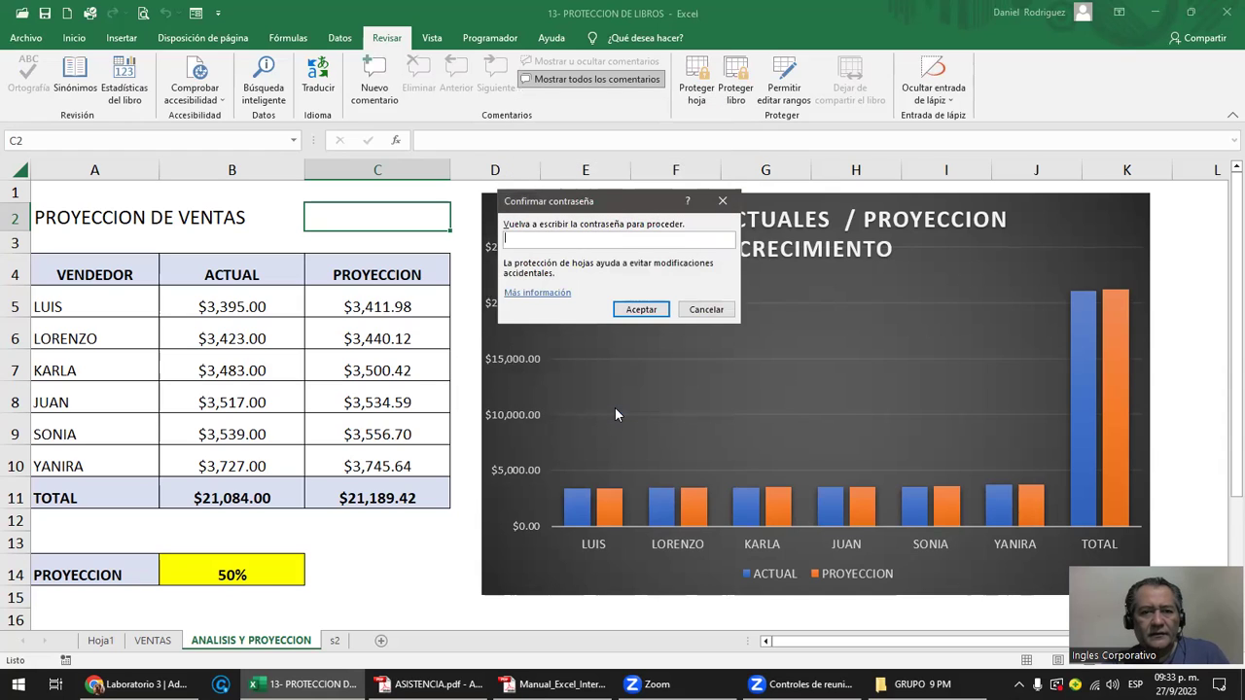
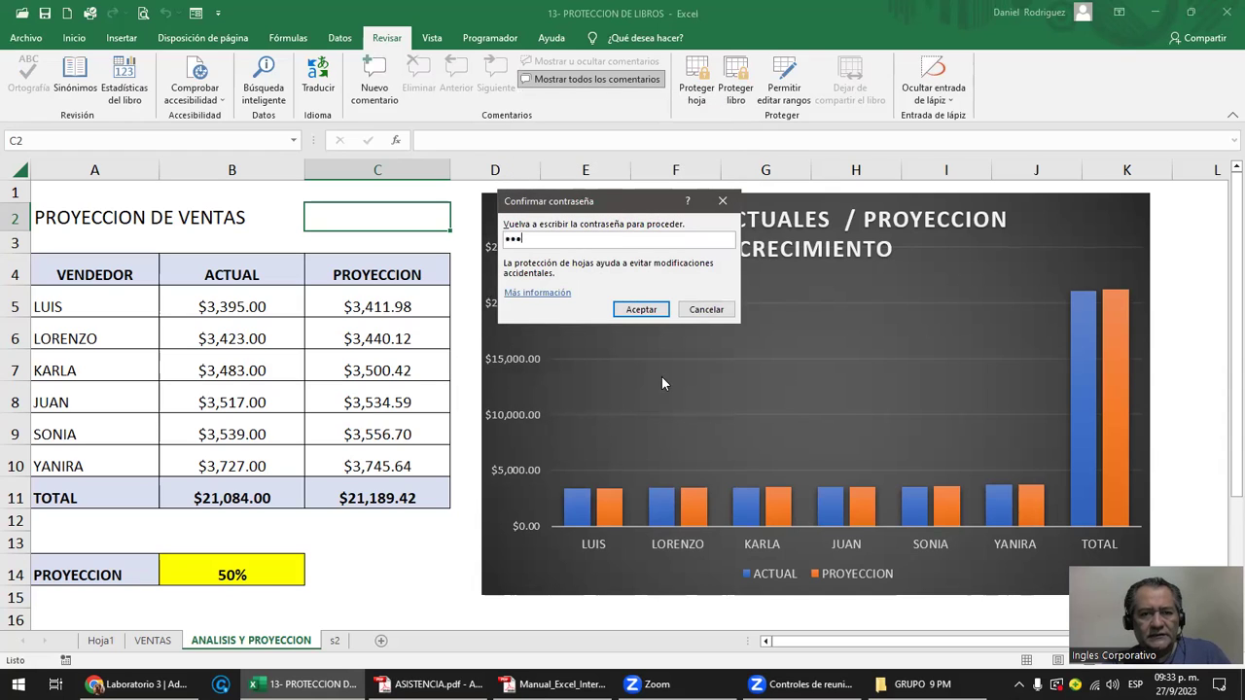
{"action": "left_click", "coordinate": [636, 313]}
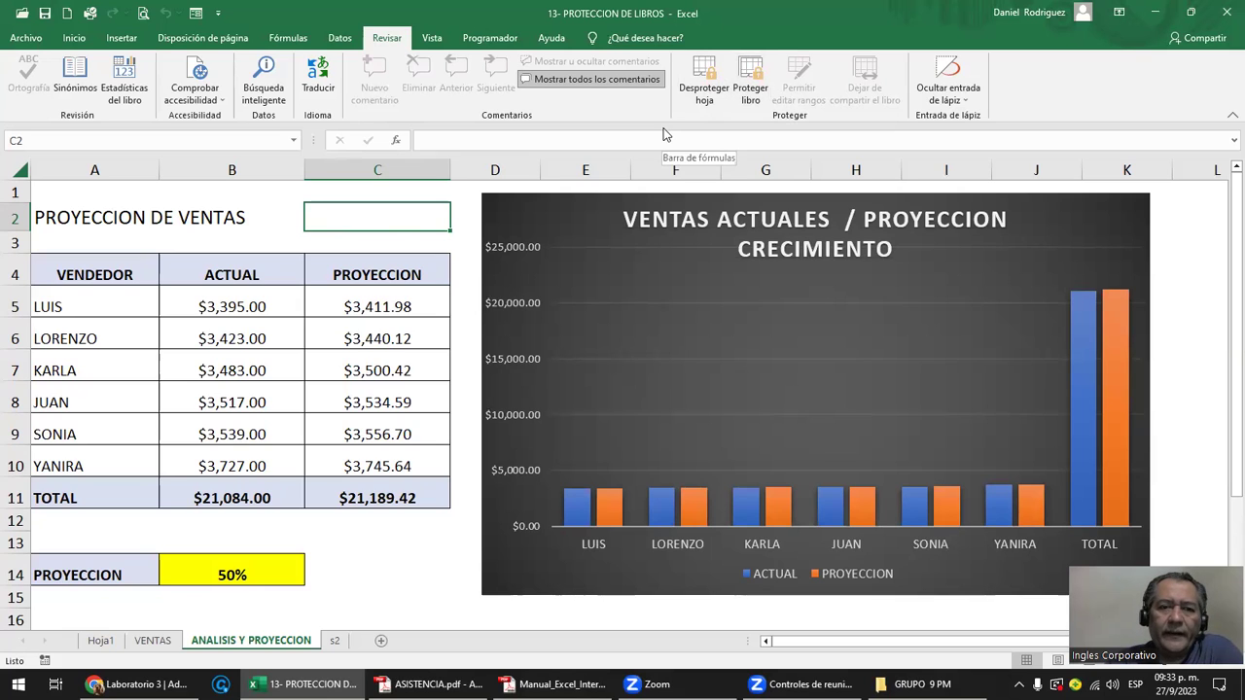
- Confirm that the protected cells B2 and C5 refuse editing
{"action": "double_click", "coordinate": [216, 218]}
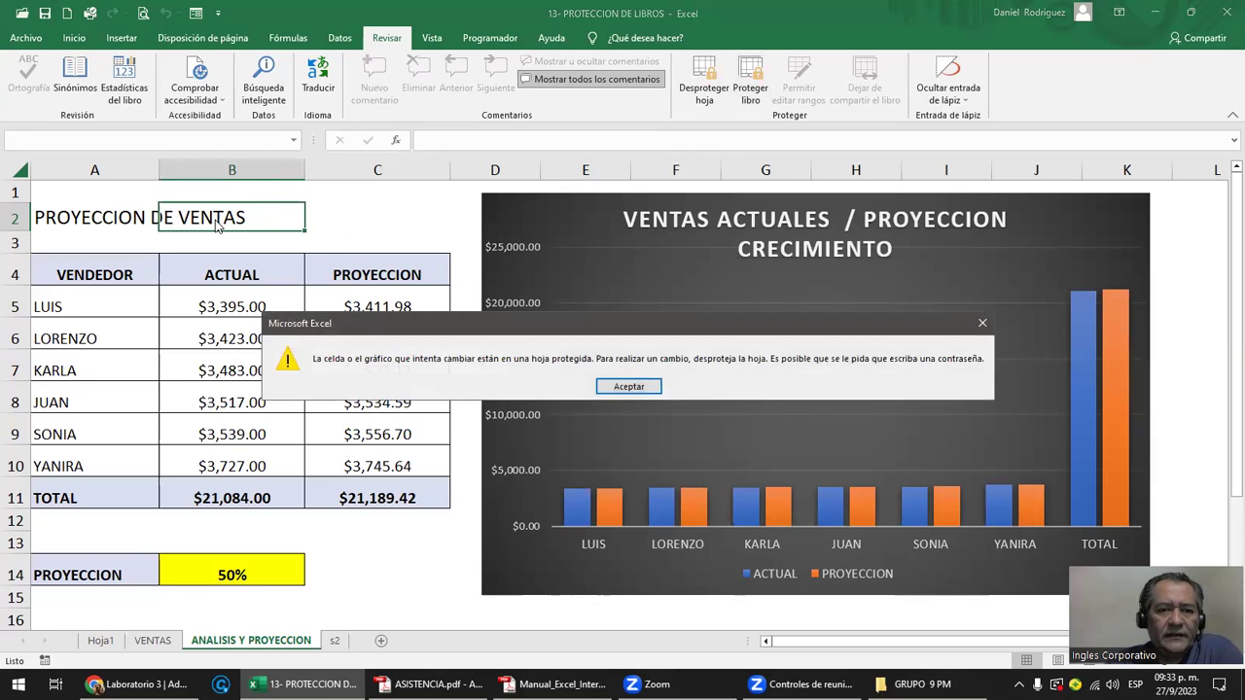
{"action": "left_click", "coordinate": [626, 386]}
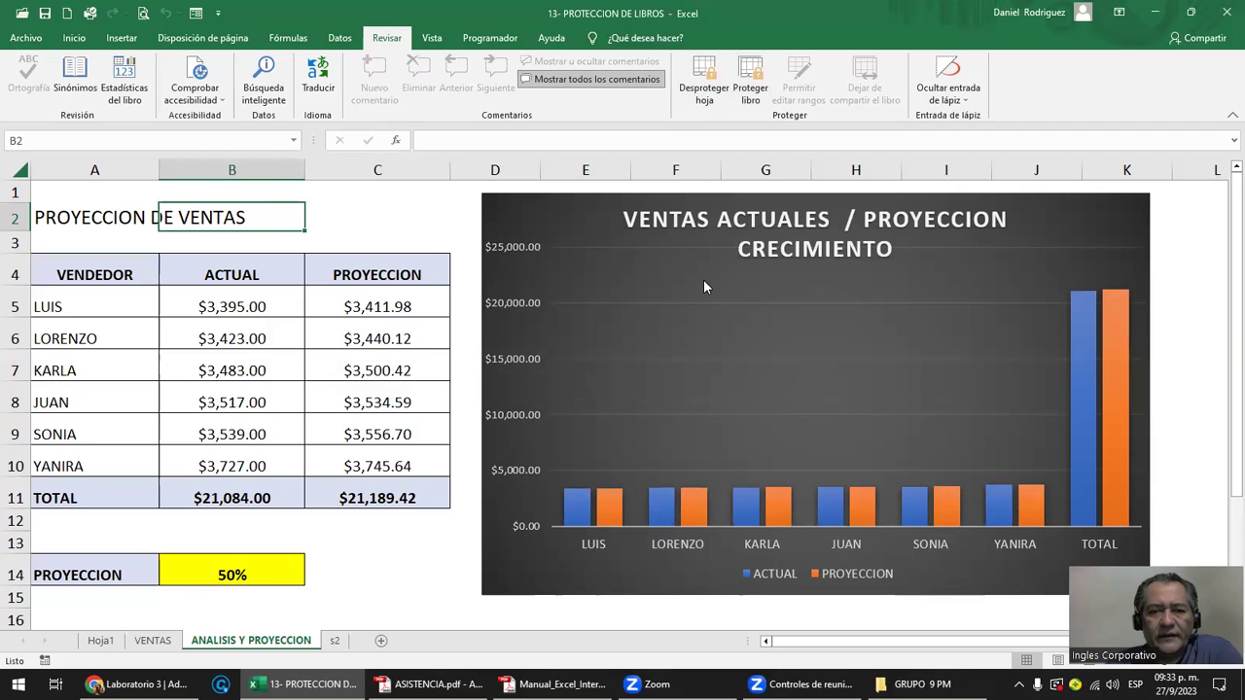
{"action": "double_click", "coordinate": [425, 301]}
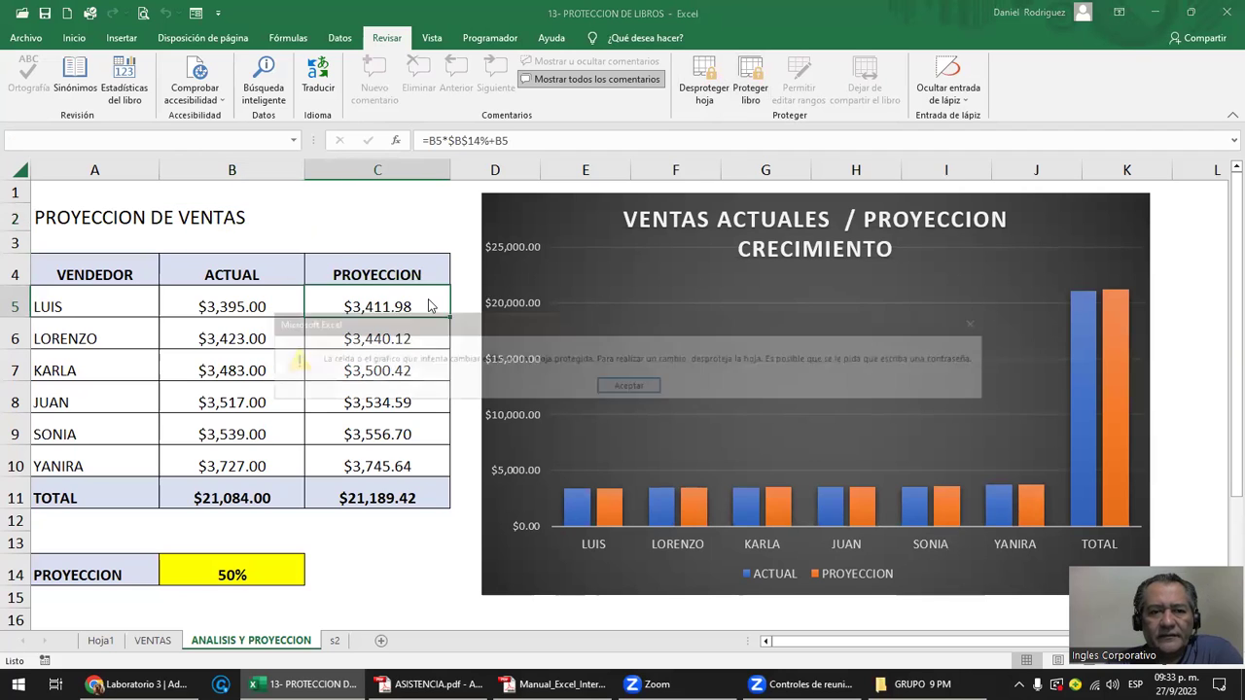
{"action": "left_click", "coordinate": [627, 386]}
- Unlock B14 with its range password and replace the 50% rate with 22
{"action": "left_click", "coordinate": [263, 575], "text": "ctrl"}
{"action": "double_click", "coordinate": [262, 575]}
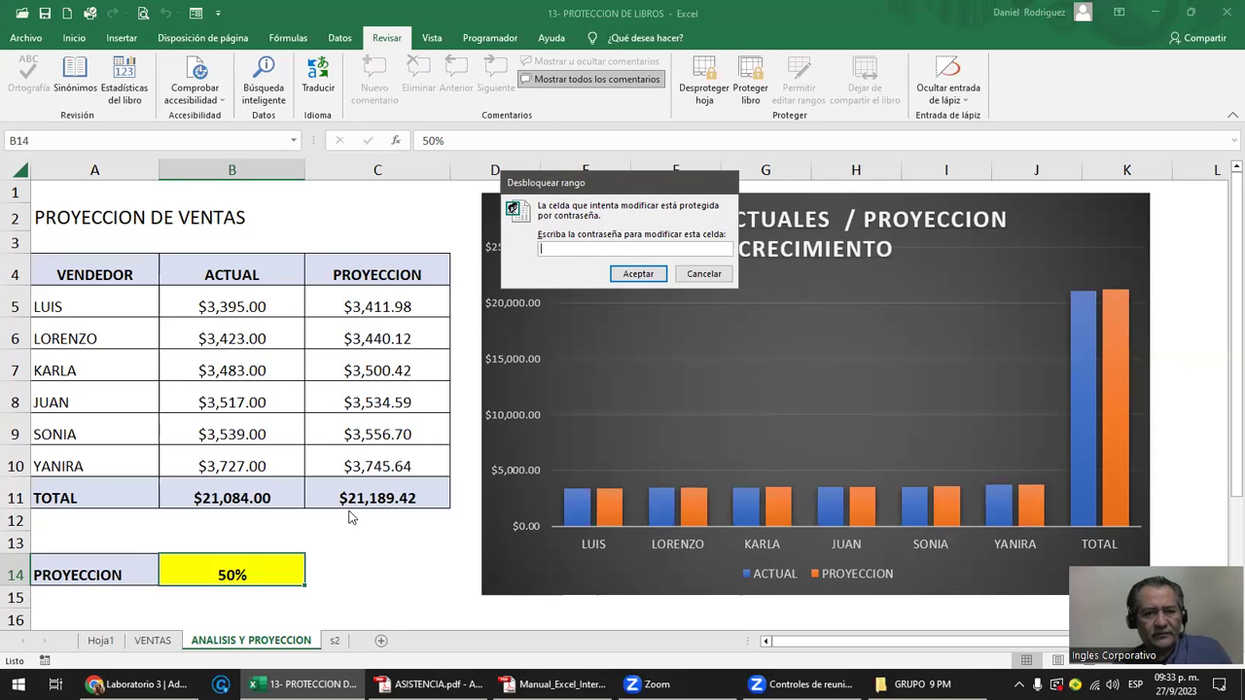
{"action": "key", "text": "Return"}
{"action": "key", "text": "Return"}
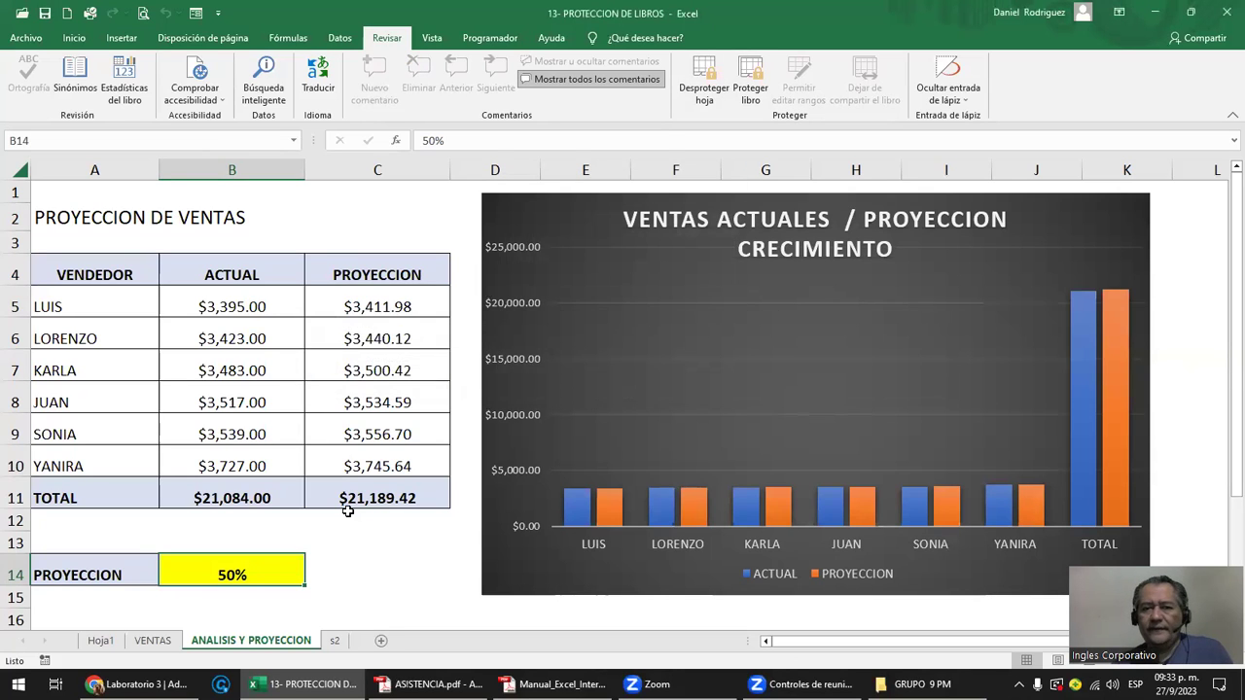
{"action": "double_click", "coordinate": [233, 574]}
{"action": "type", "text": "1"}
{"action": "key", "text": "Return"}
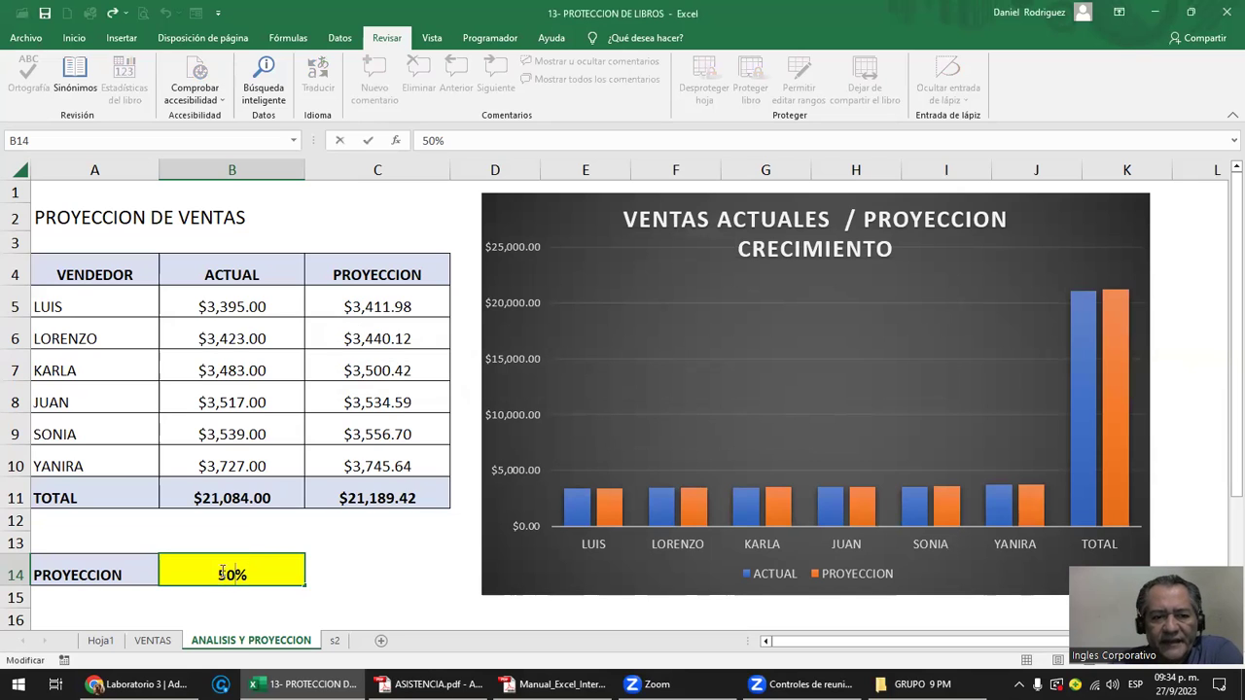
{"action": "left_click_drag", "start_coordinate": [217, 574], "coordinate": [268, 570]}
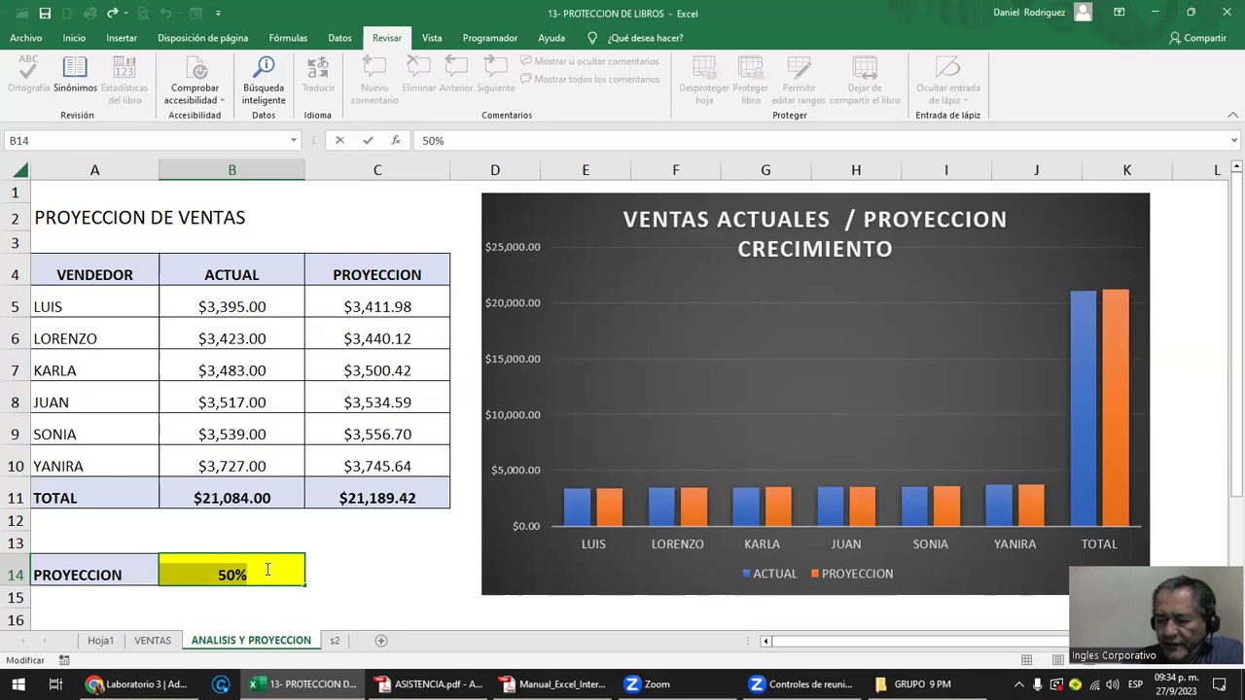
{"action": "type", "text": "22"}
{"action": "key", "text": "Return"}
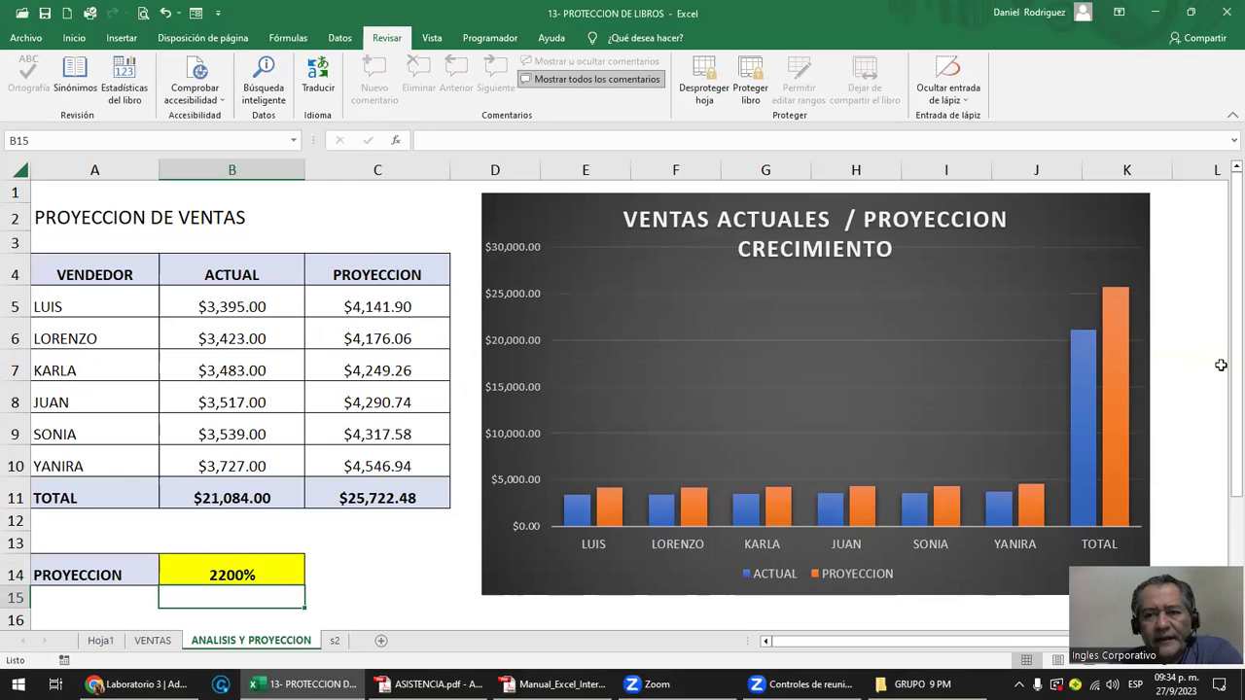
{"action": "mouse_move", "coordinate": [1082, 408]}
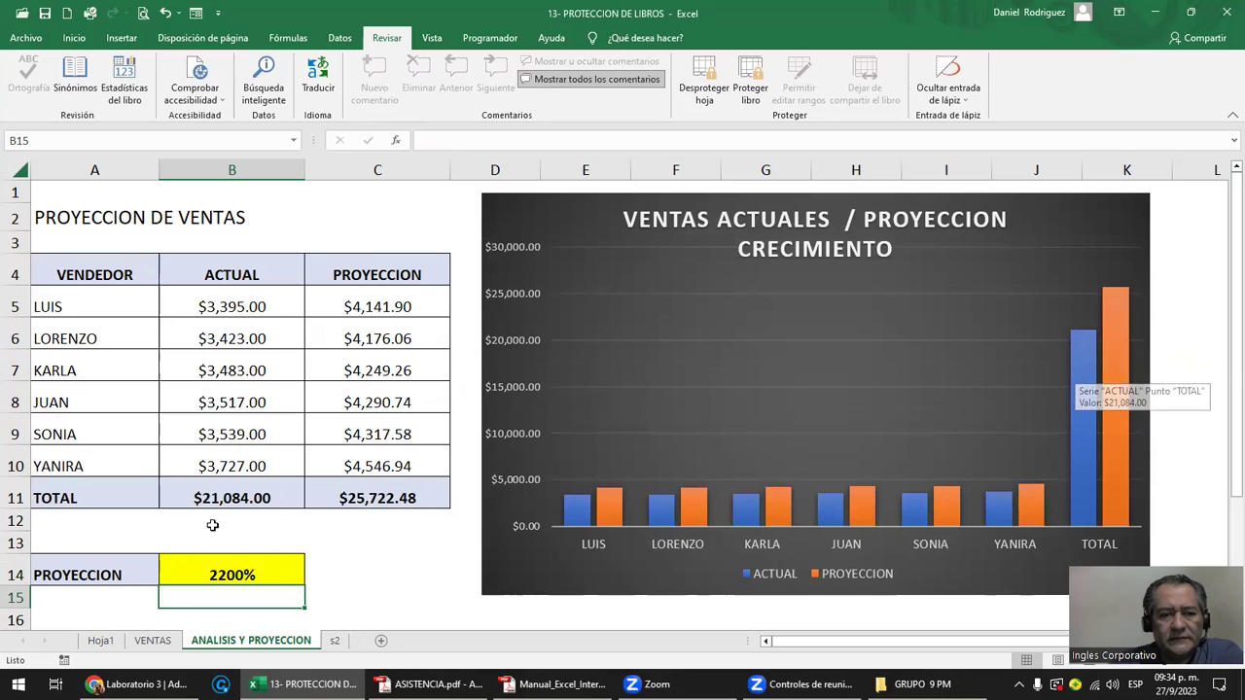
- Try projection rates of 22%, 5%, 17% and 100% in B14
{"action": "left_click", "coordinate": [213, 572]}
{"action": "type", "text": "22"}
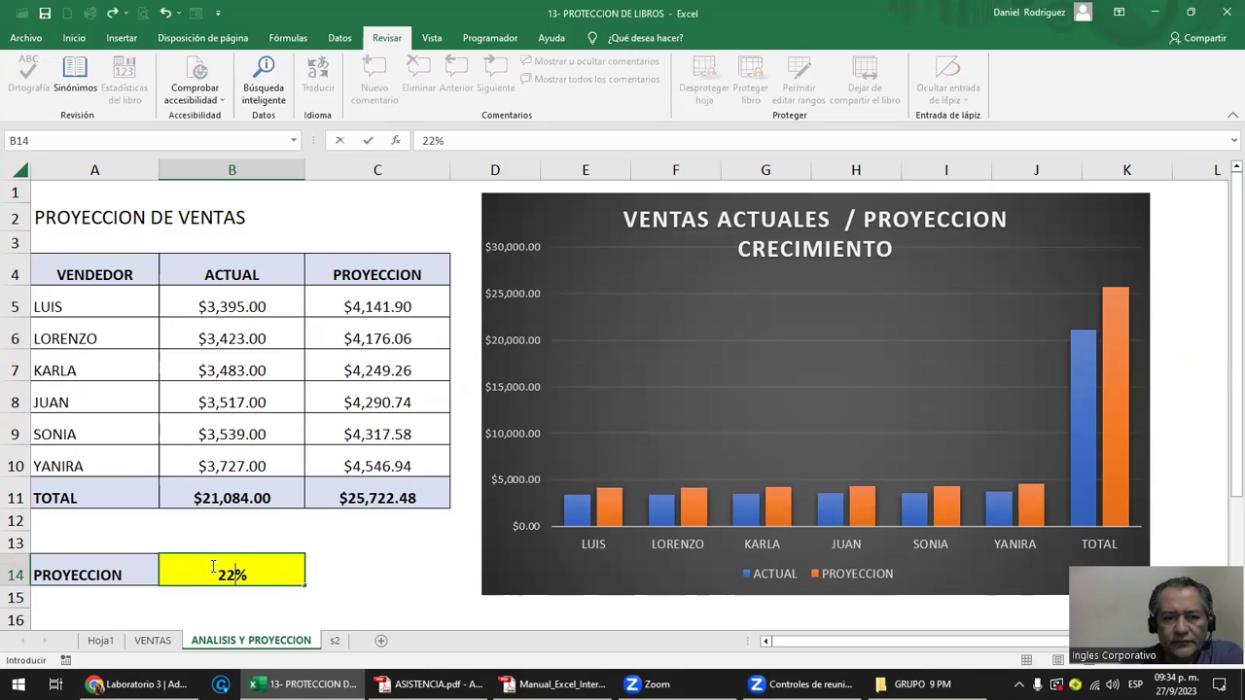
{"action": "key", "text": "Return"}
{"action": "left_click", "coordinate": [210, 566]}
{"action": "type", "text": "5"}
{"action": "key", "text": "Return"}
{"action": "left_click", "coordinate": [210, 566]}
{"action": "type", "text": "17"}
{"action": "key", "text": "Return"}
{"action": "left_click", "coordinate": [210, 566]}
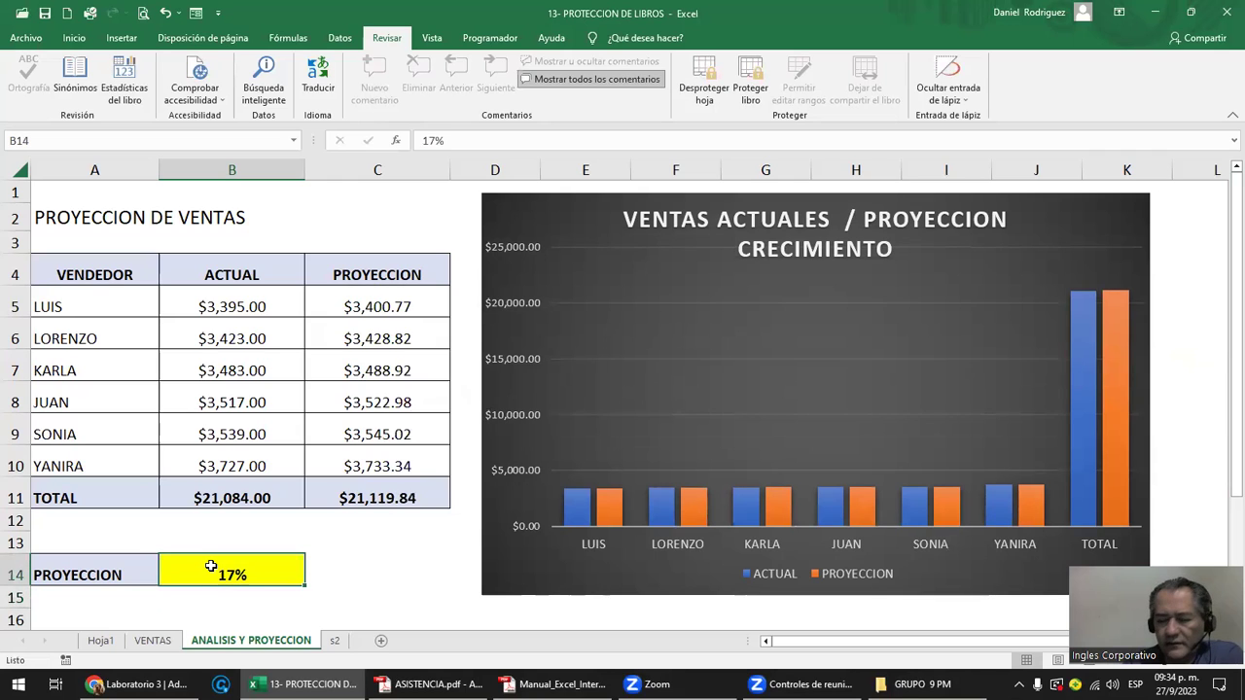
{"action": "type", "text": "100"}
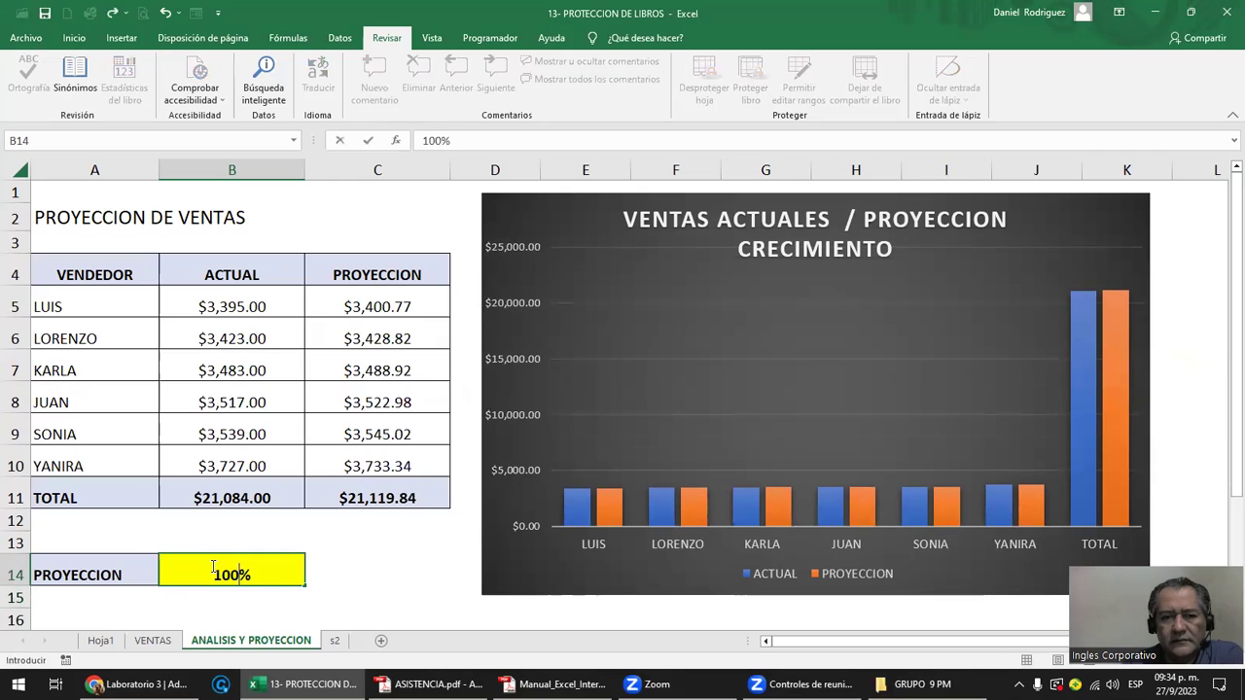
{"action": "key", "text": "Return"}
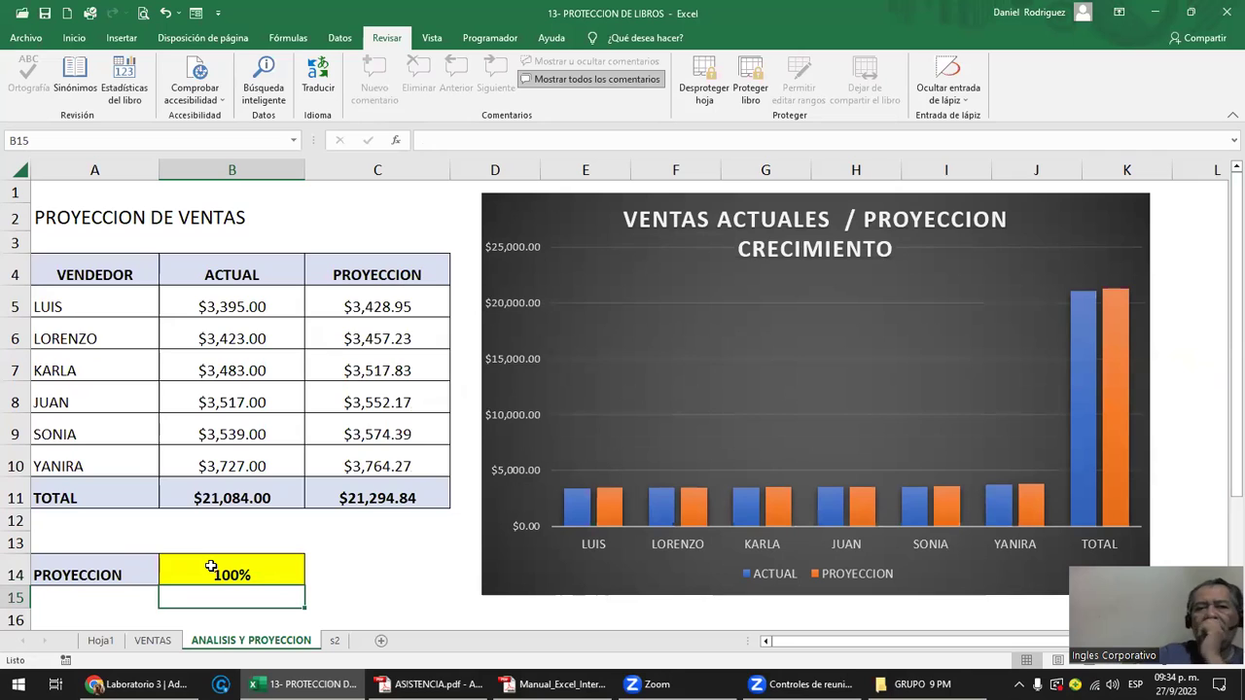
- Try a 500% rate, then settle B14 at 7%
{"action": "left_click", "coordinate": [210, 565]}
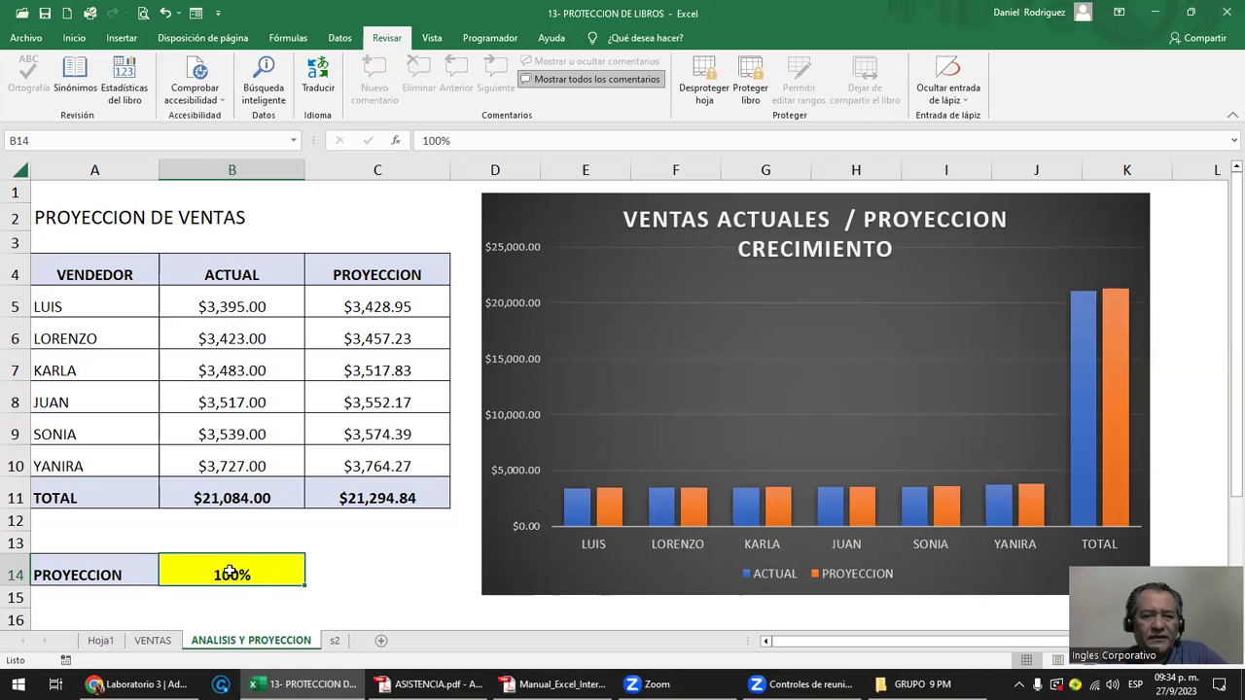
{"action": "type", "text": "500"}
{"action": "key", "text": "Return"}
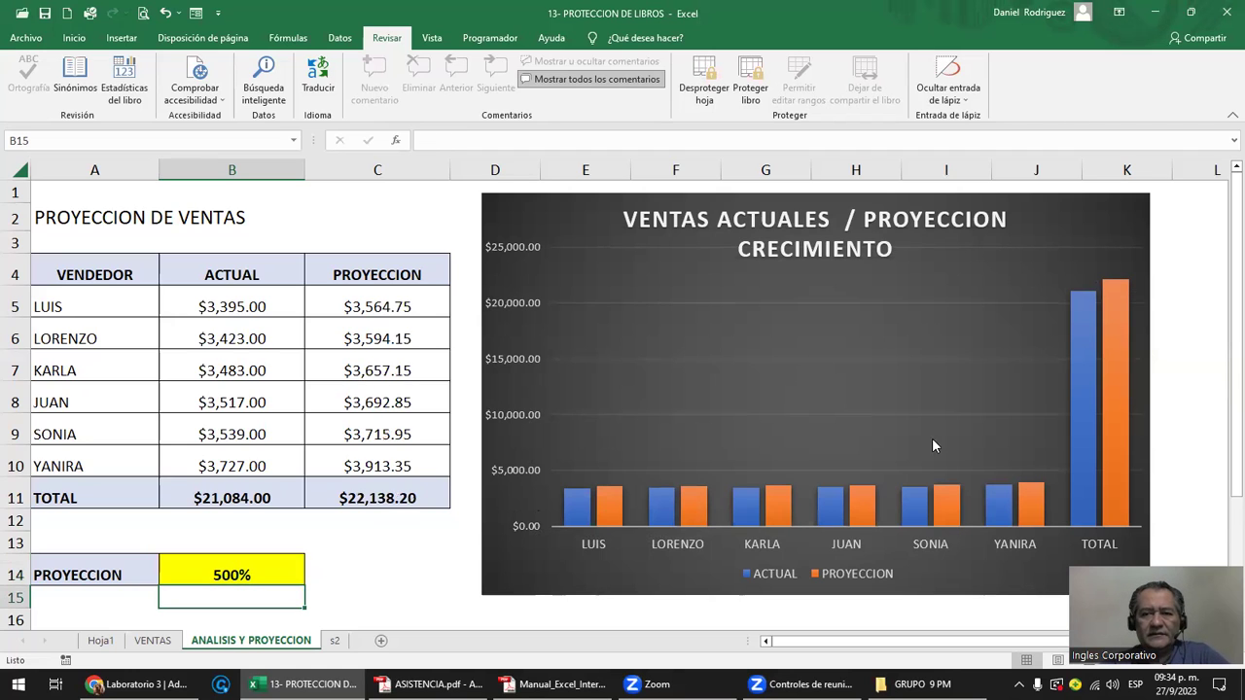
{"action": "left_click", "coordinate": [239, 575]}
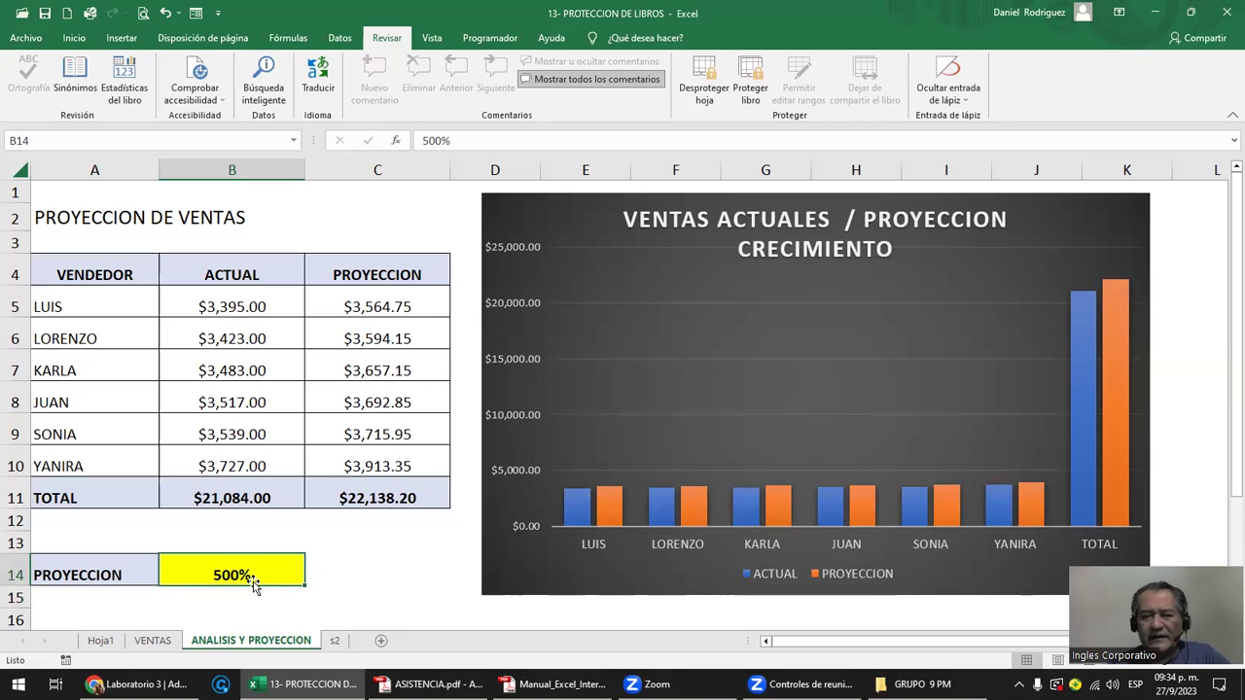
{"action": "type", "text": "7"}
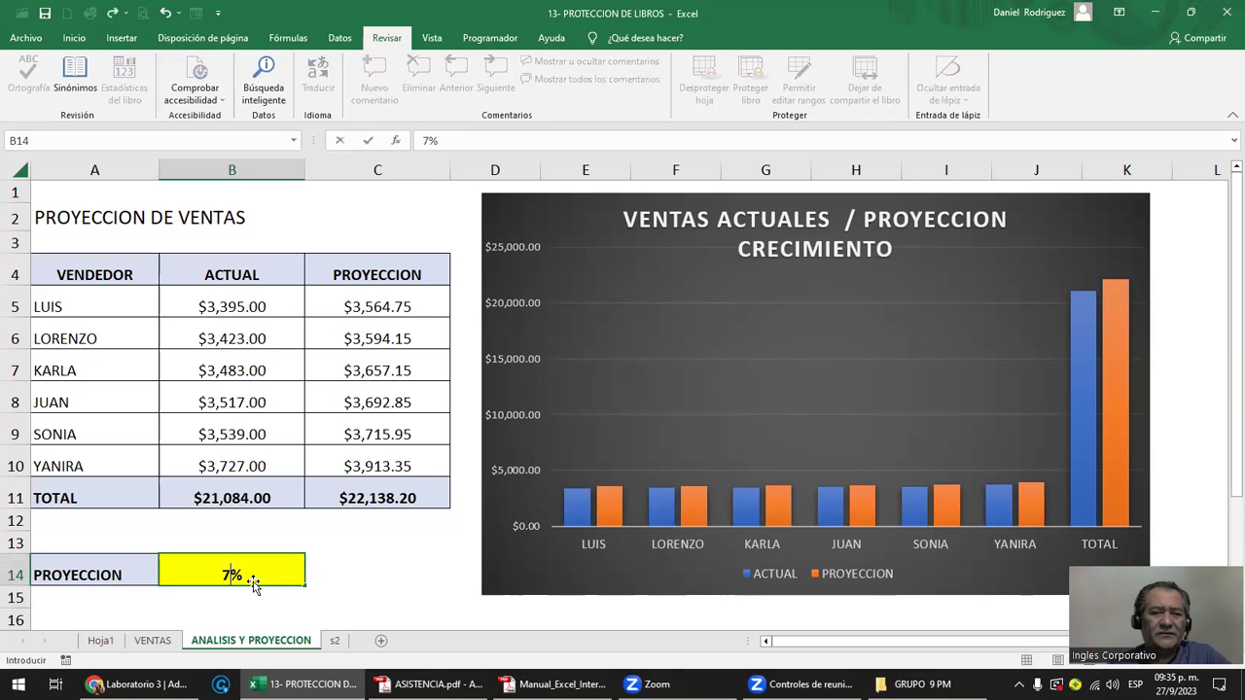
{"action": "key", "text": "Return"}
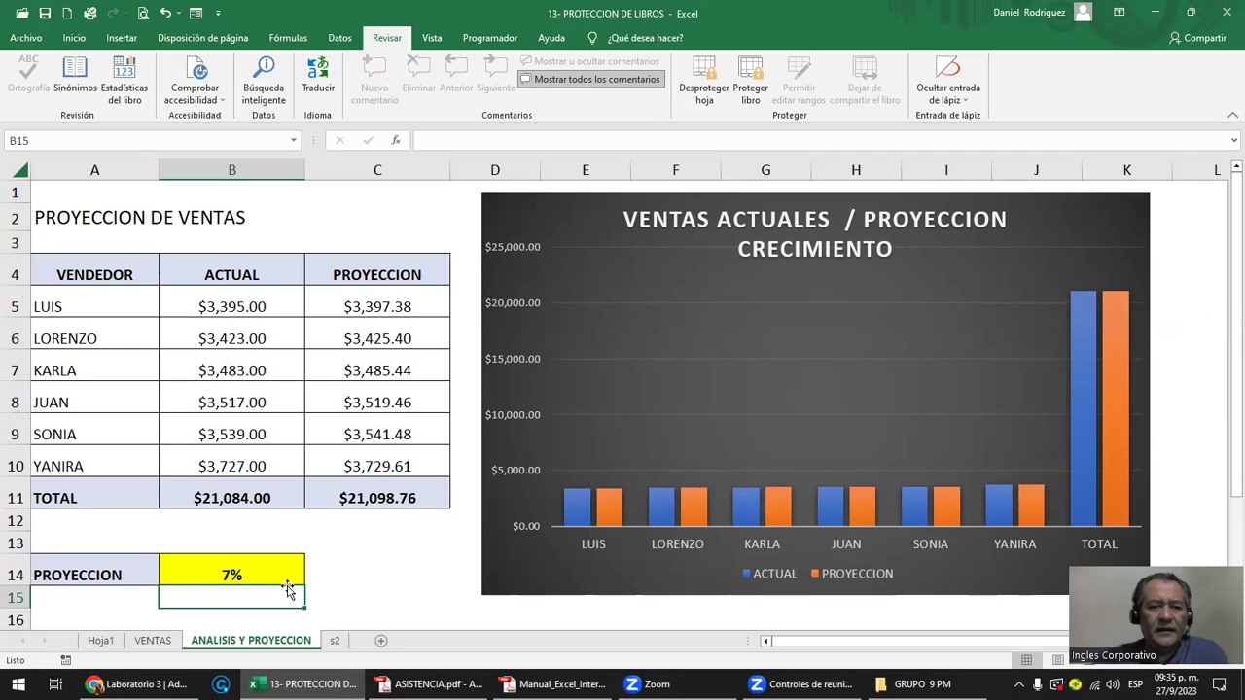
{"action": "left_click", "coordinate": [230, 578]}
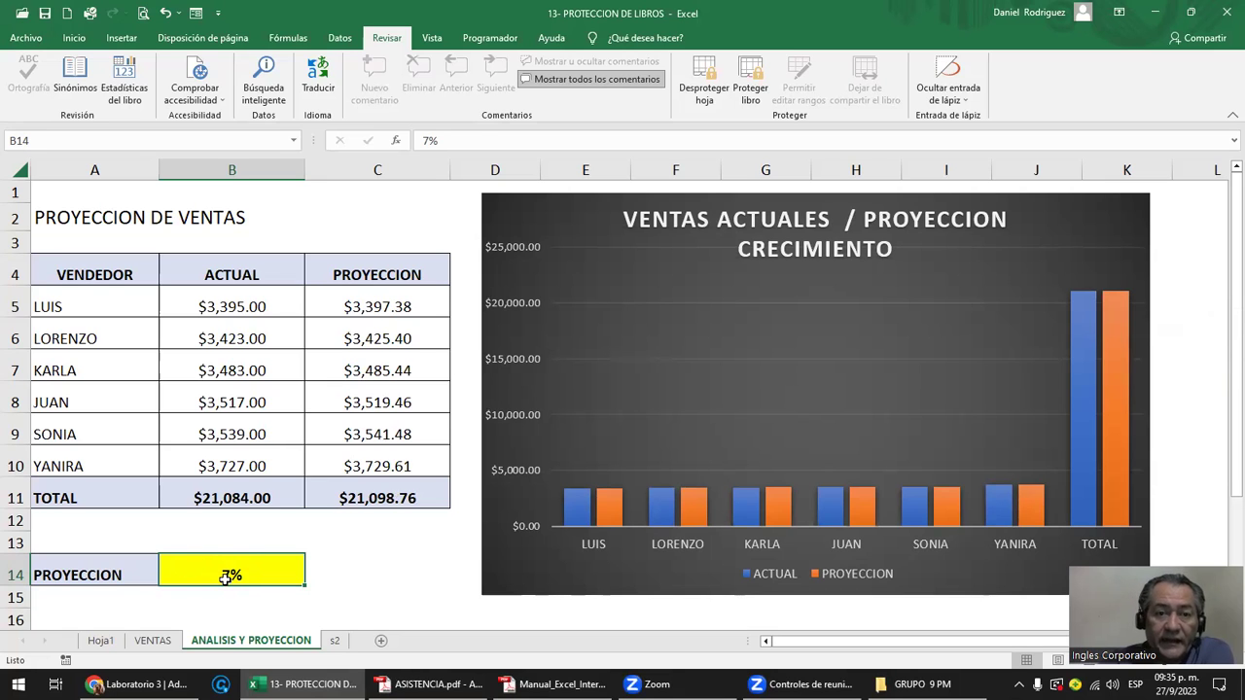
- Confirm cells B10 and C11 are locked by trying to edit them and dismissing the warnings
{"action": "double_click", "coordinate": [245, 468]}
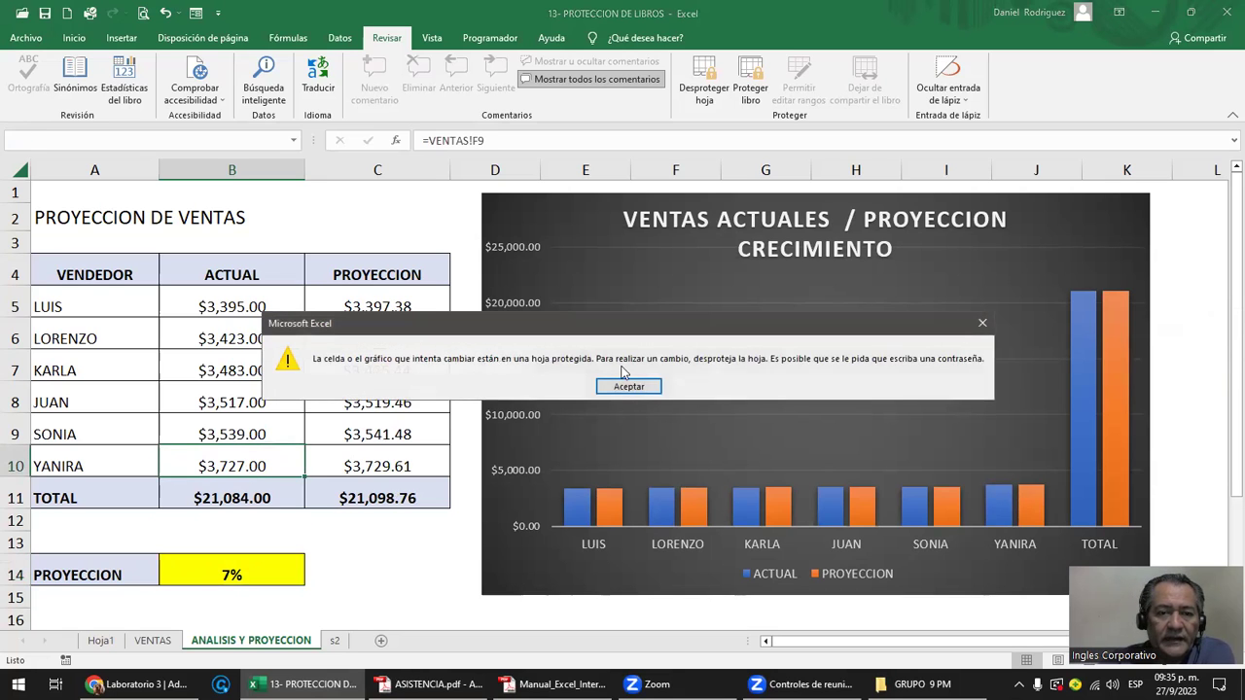
{"action": "left_click", "coordinate": [629, 387]}
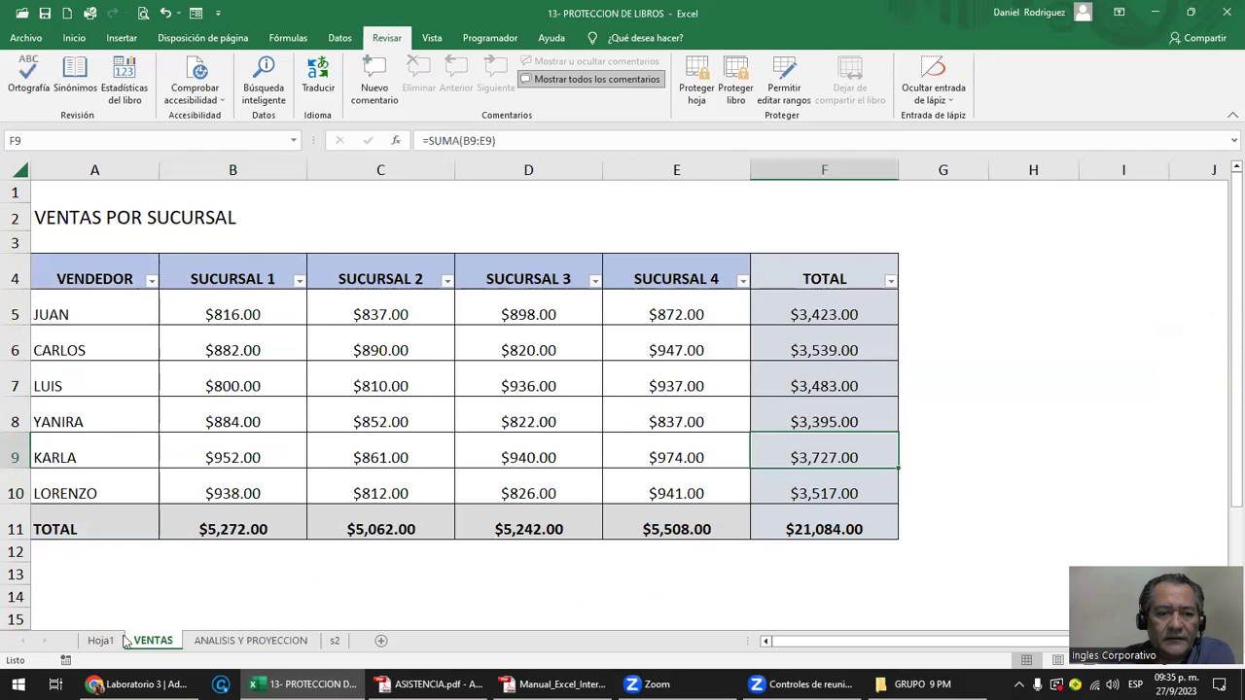
{"action": "left_click", "coordinate": [218, 644]}
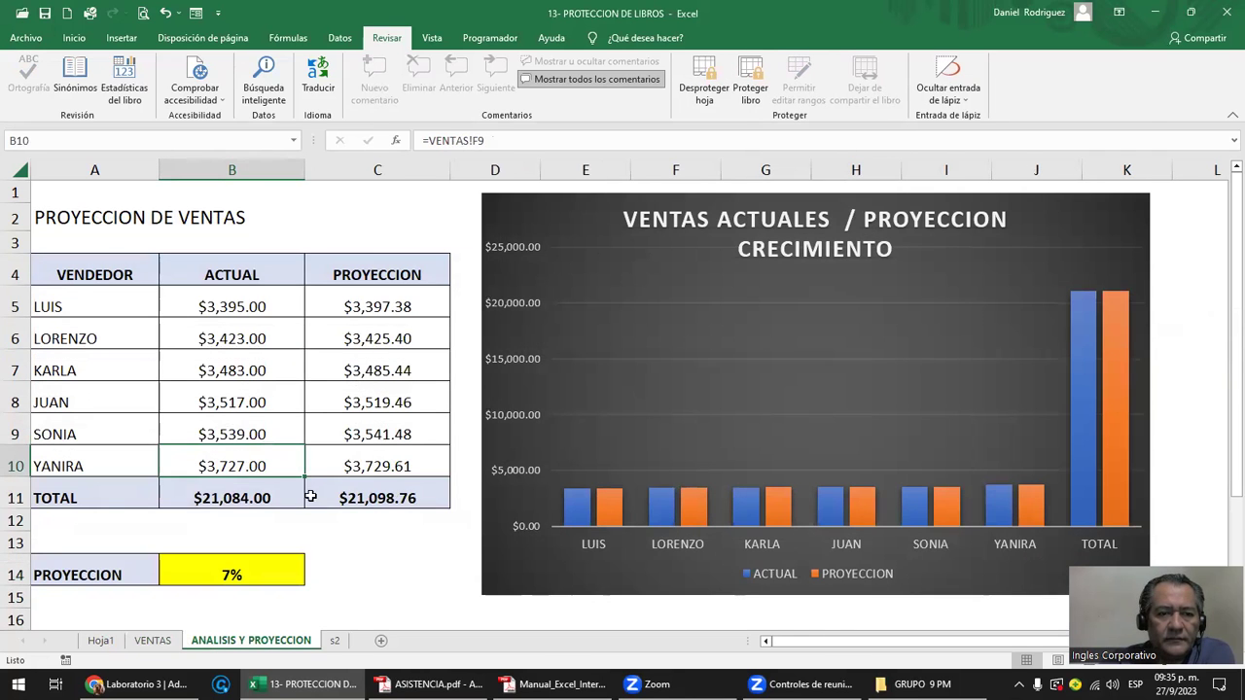
{"action": "left_click", "coordinate": [369, 501]}
{"action": "double_click", "coordinate": [370, 499]}
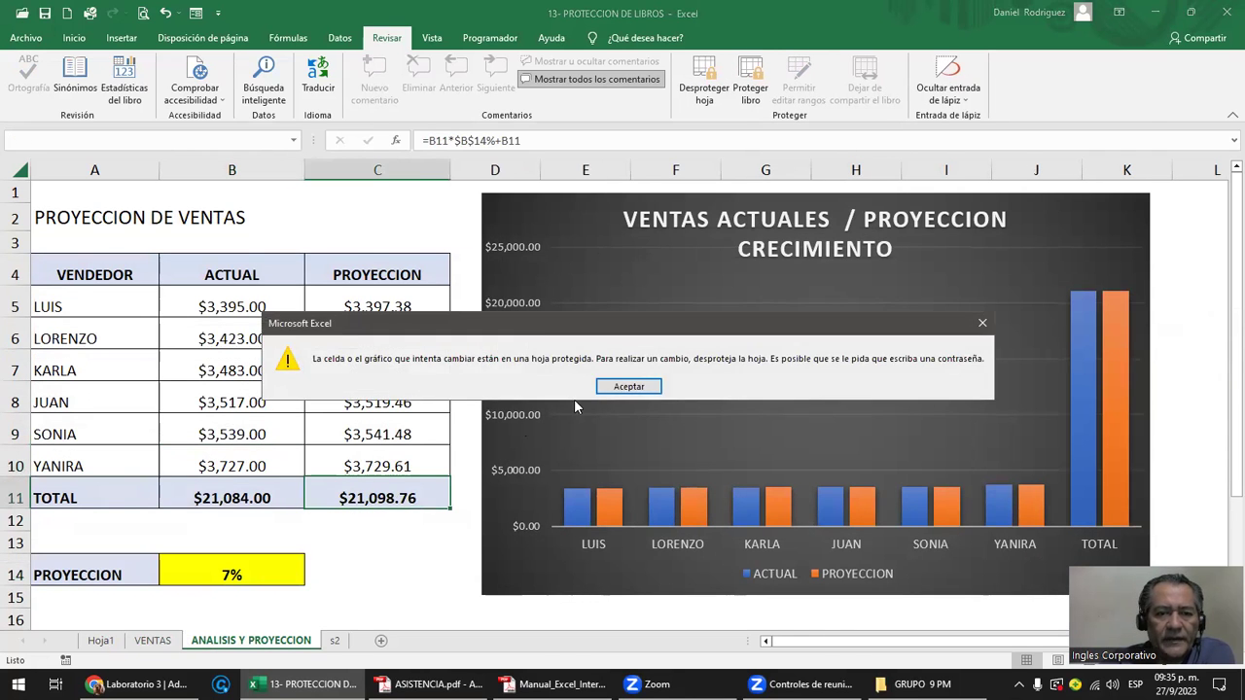
{"action": "left_click", "coordinate": [629, 387]}
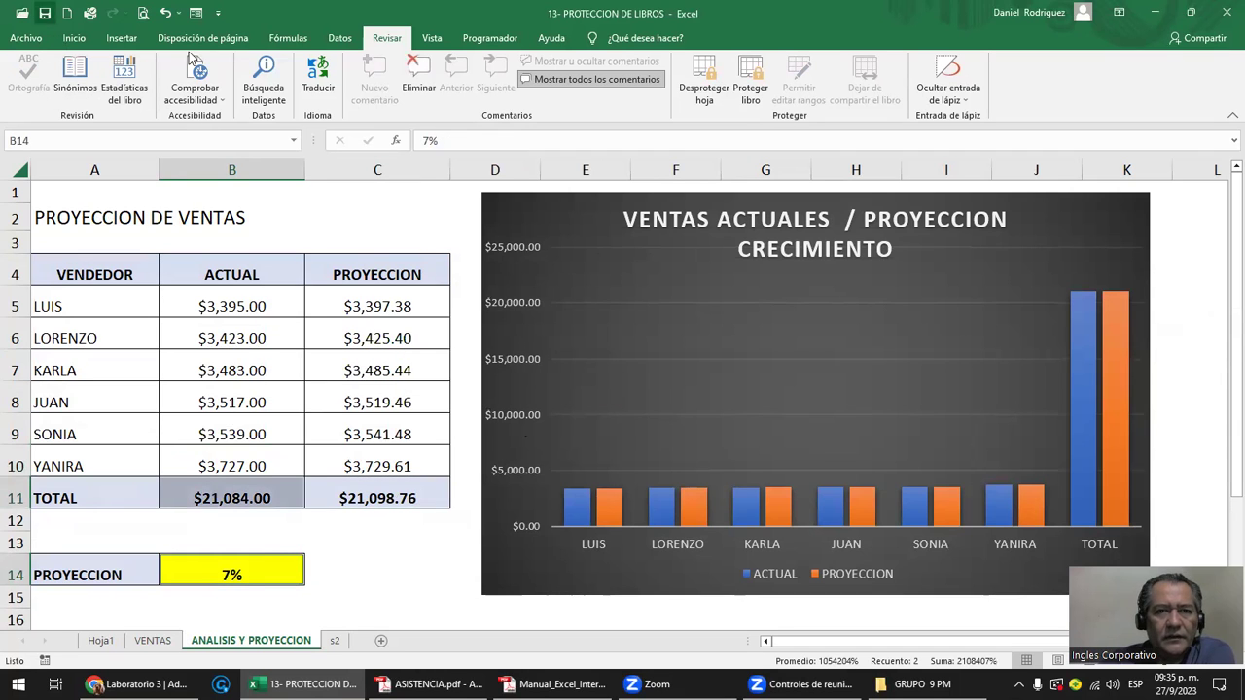
- Close the 13- PROTECCION DE LIBROS workbook and reopen it from the Recientes list
{"action": "left_click", "coordinate": [25, 38]}
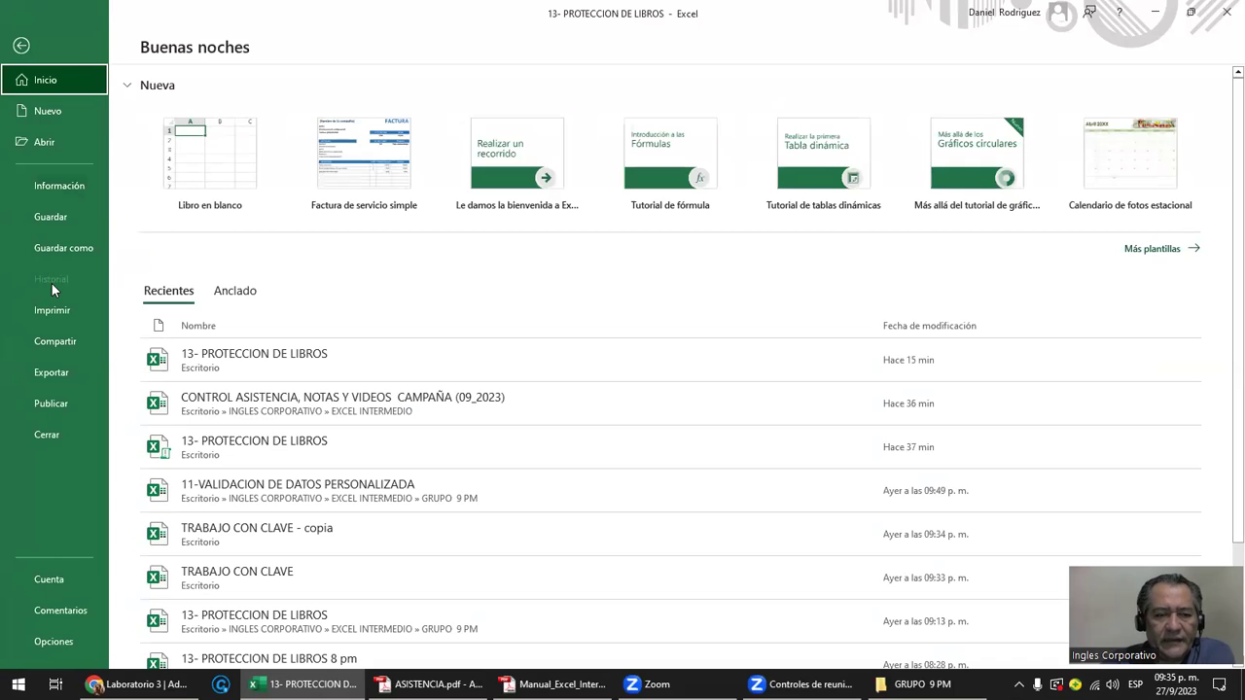
{"action": "left_click", "coordinate": [66, 431]}
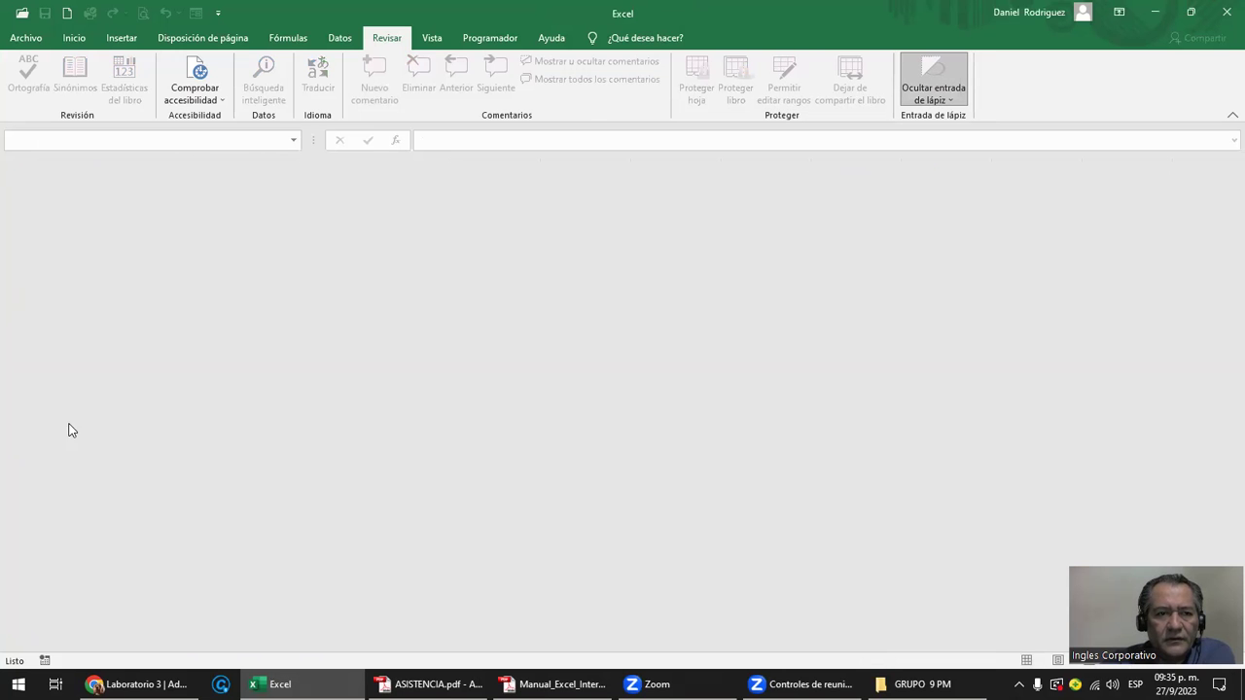
{"action": "left_click", "coordinate": [26, 38]}
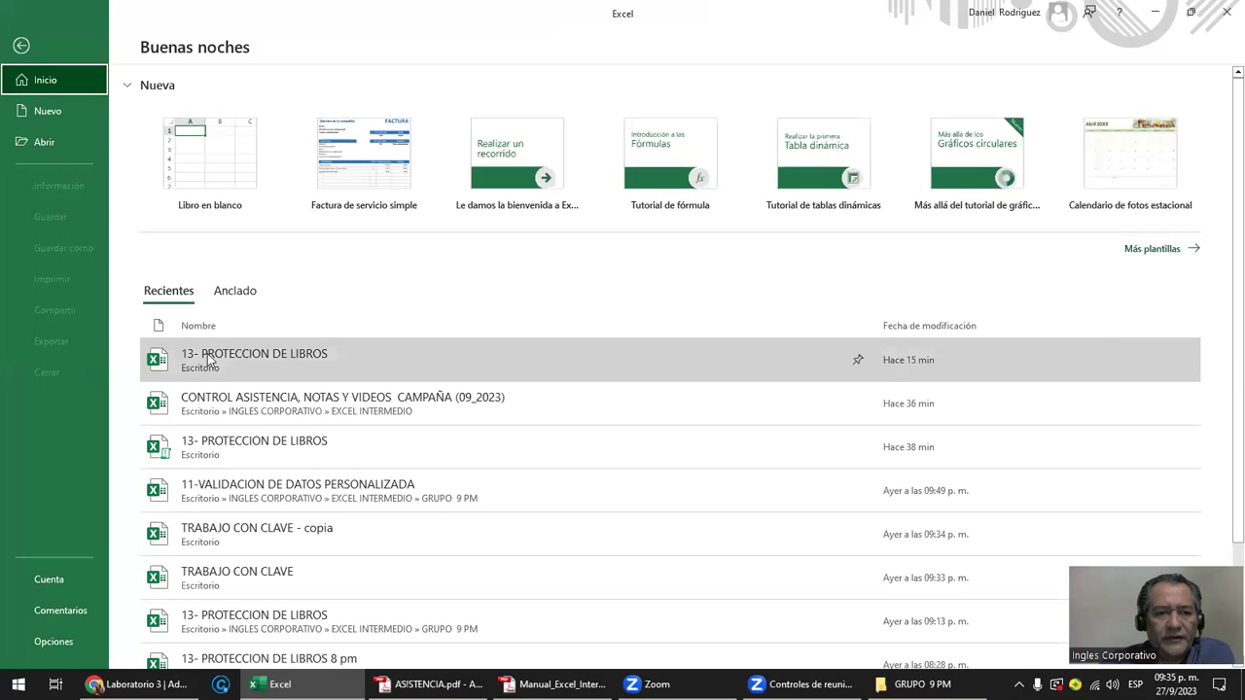
{"action": "left_click", "coordinate": [233, 359]}
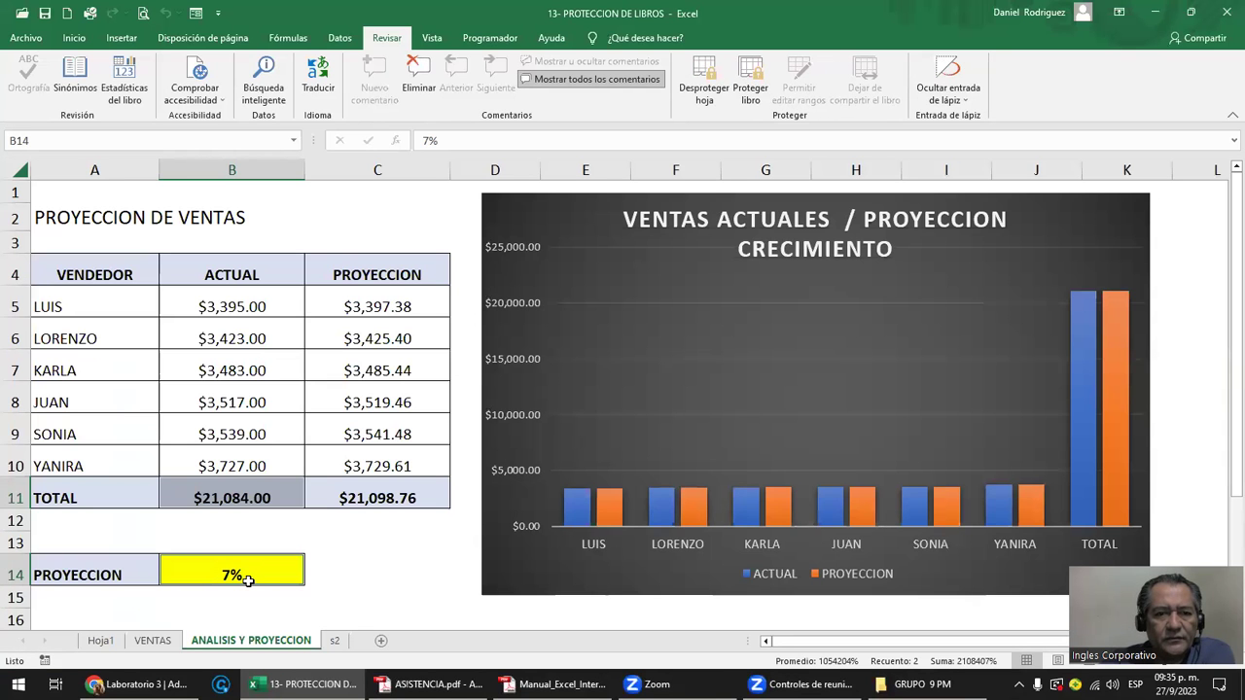
- Unlock cell B14 with the Desbloquear rango password, retrying after an incorrect entry
{"action": "double_click", "coordinate": [325, 403]}
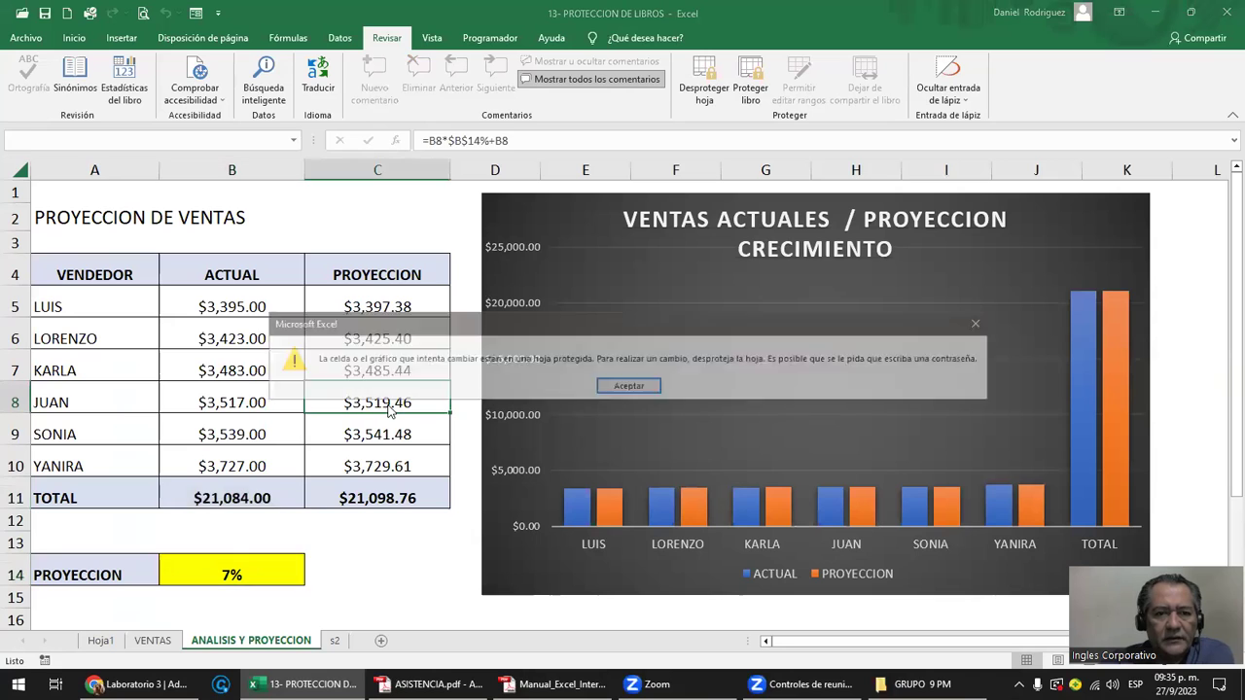
{"action": "key", "text": "Return"}
{"action": "double_click", "coordinate": [201, 575]}
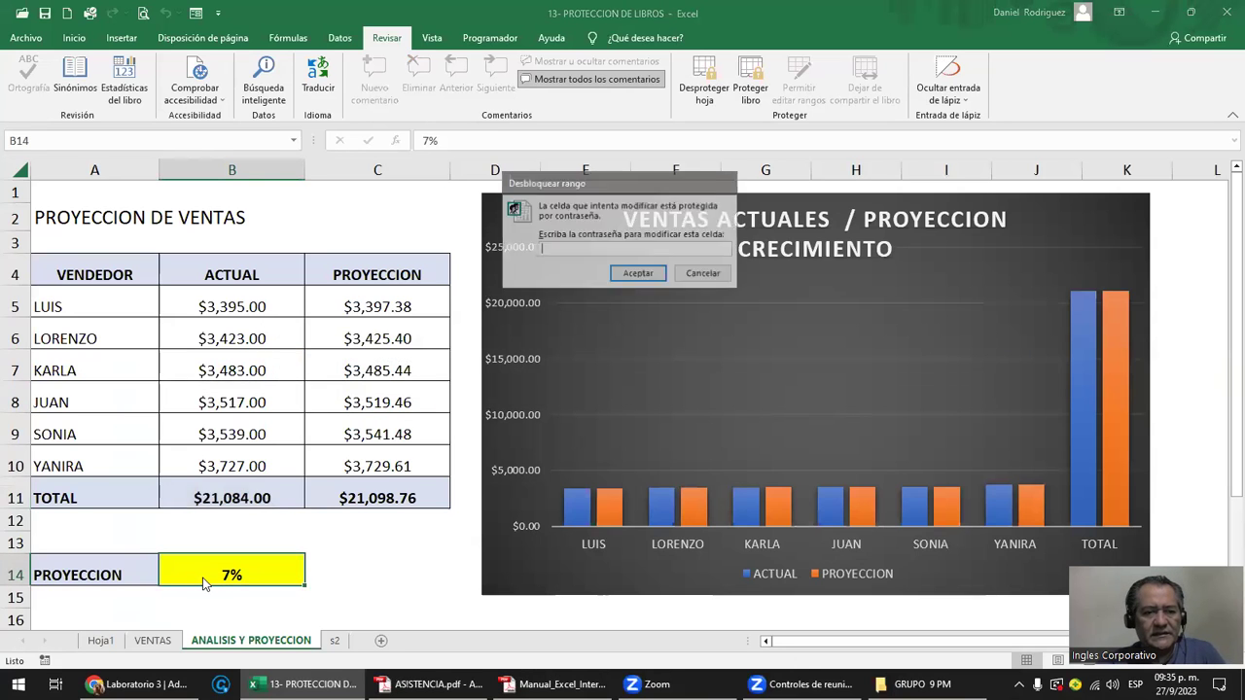
{"action": "type", "text": "2"}
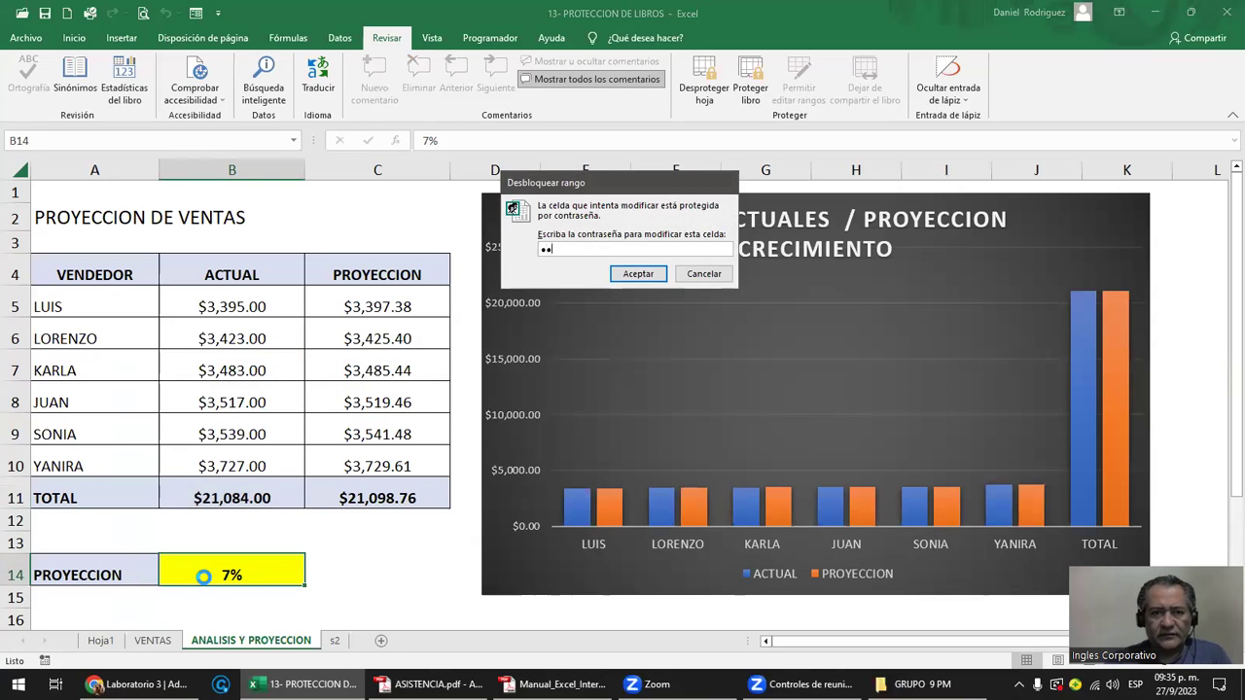
{"action": "key", "text": "Return"}
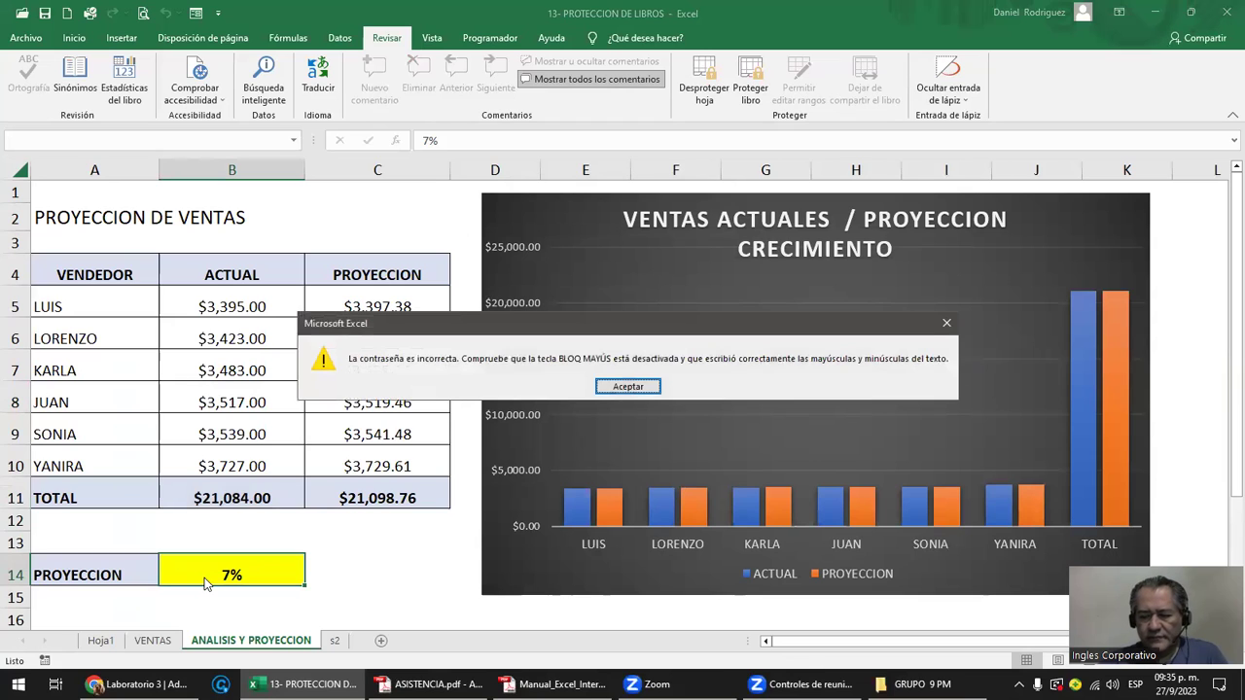
{"action": "key", "text": "Return"}
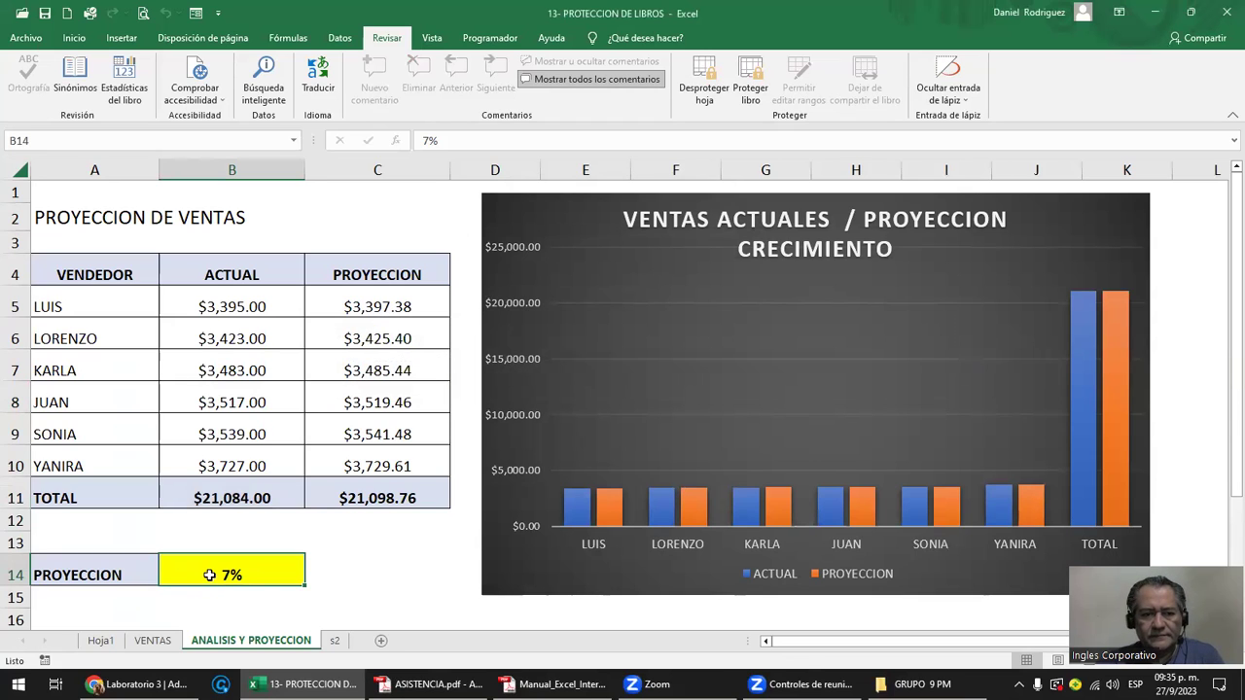
{"action": "double_click", "coordinate": [209, 574]}
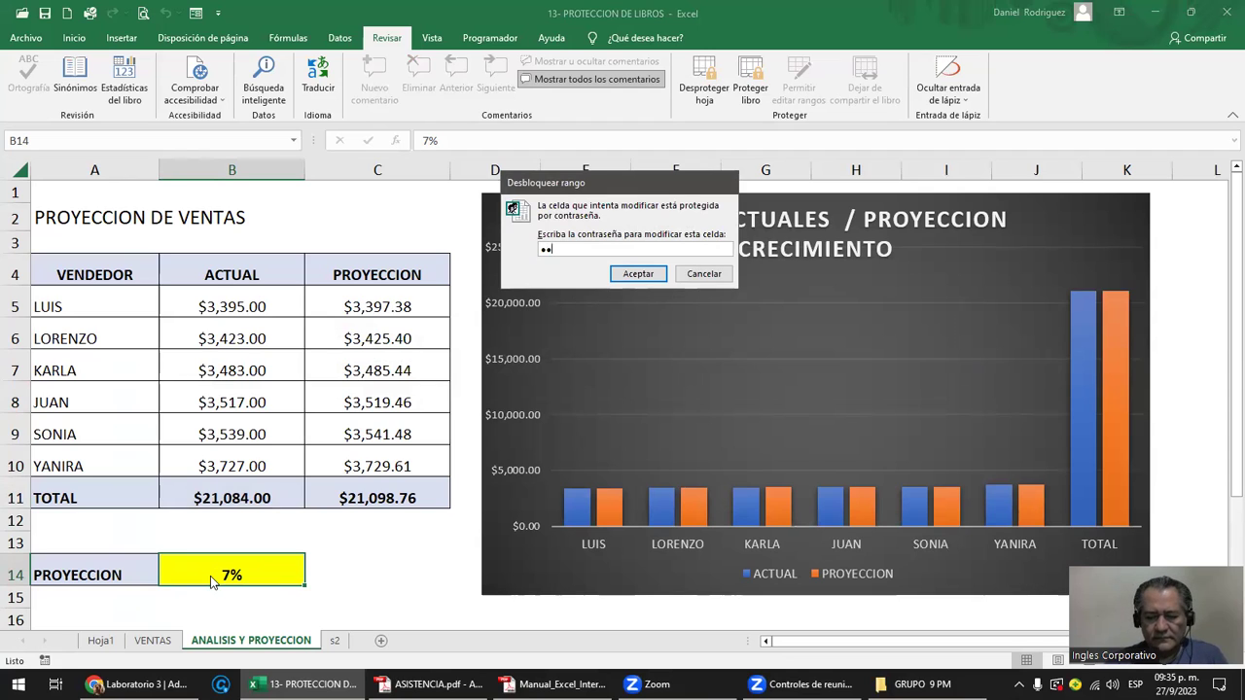
{"action": "key", "text": "Return"}
{"action": "key", "text": "Return"}
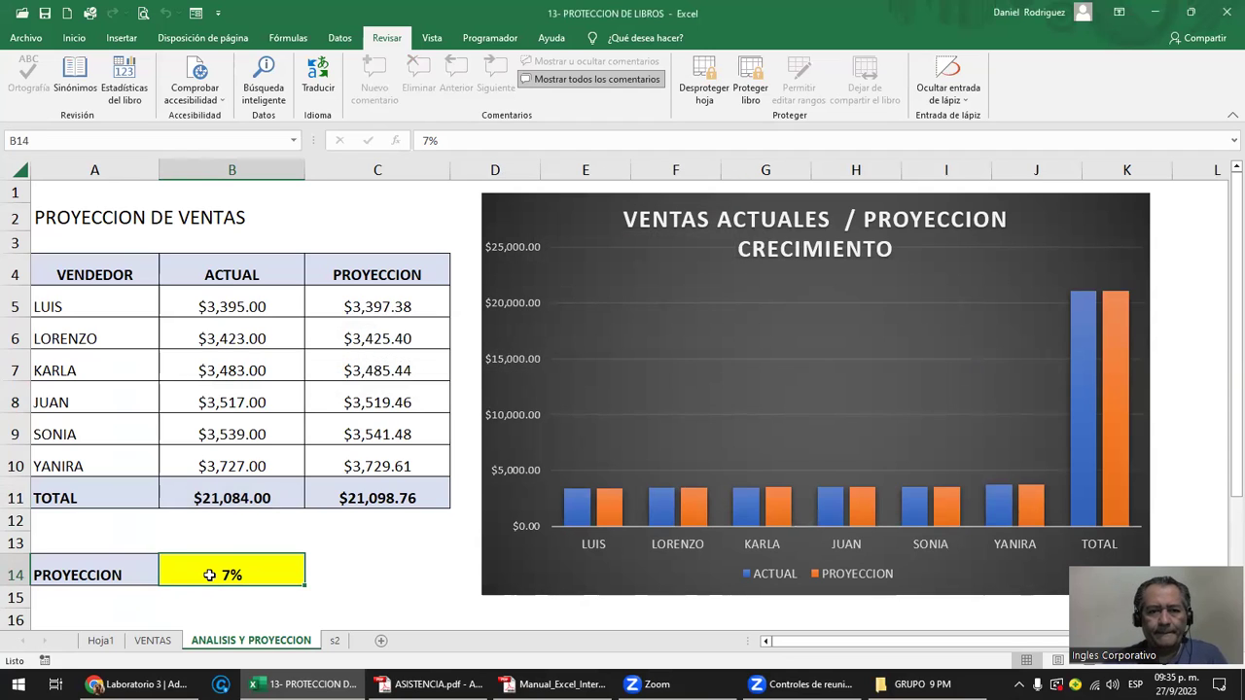
{"action": "double_click", "coordinate": [209, 575]}
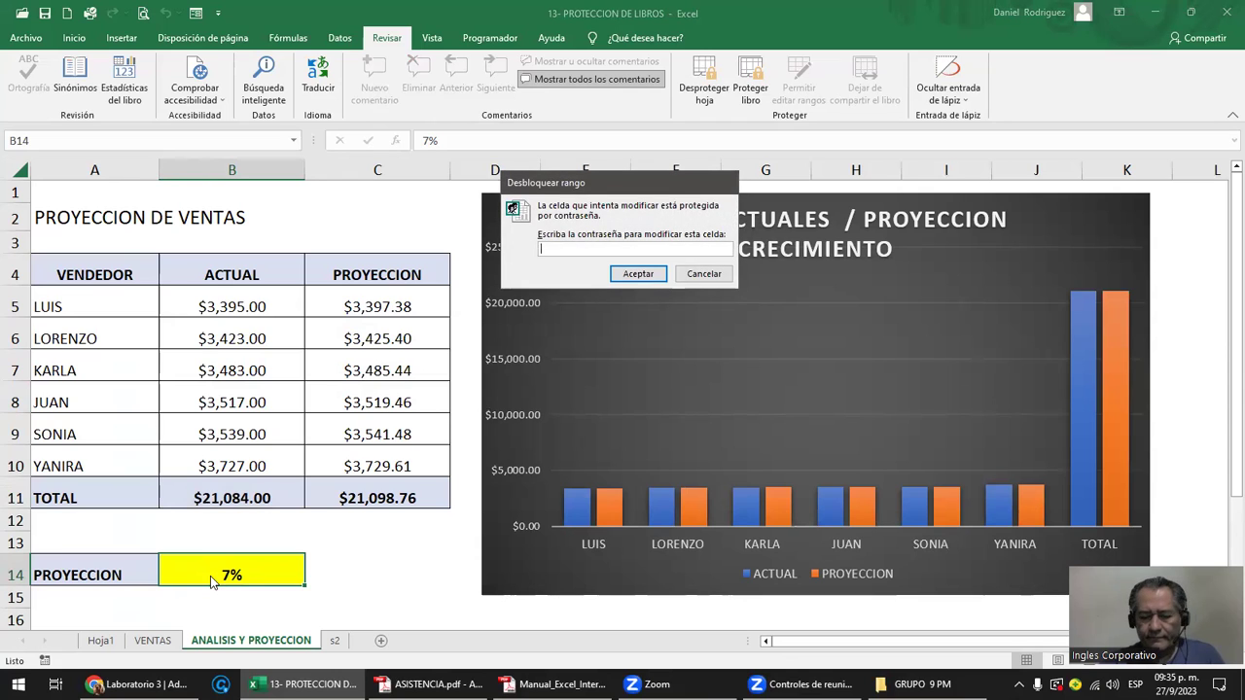
{"action": "key", "text": "Return"}
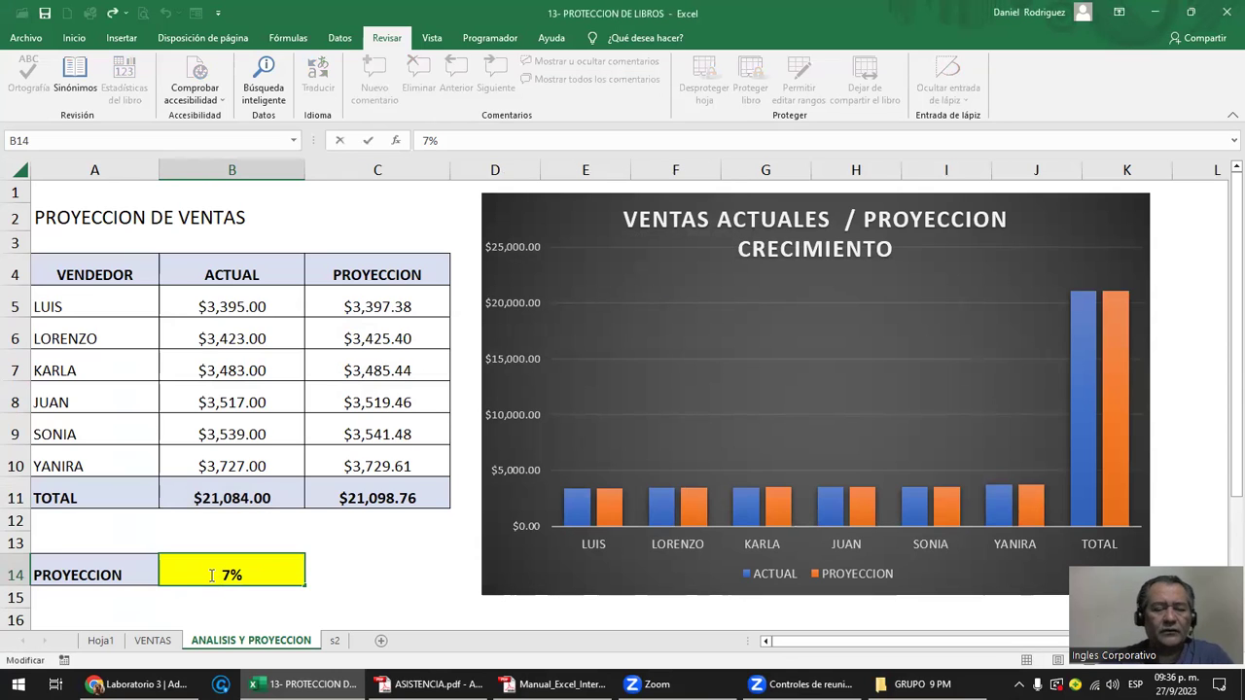
- Change the projection percentage in B14 to 11.50%, lifting the projected total to $21,108.25
{"action": "double_click", "coordinate": [252, 572]}
{"action": "key", "text": "Home"}
{"action": "type", "text": "11.50"}
{"action": "key", "text": "BackSpace"}
{"action": "key", "text": "Return"}
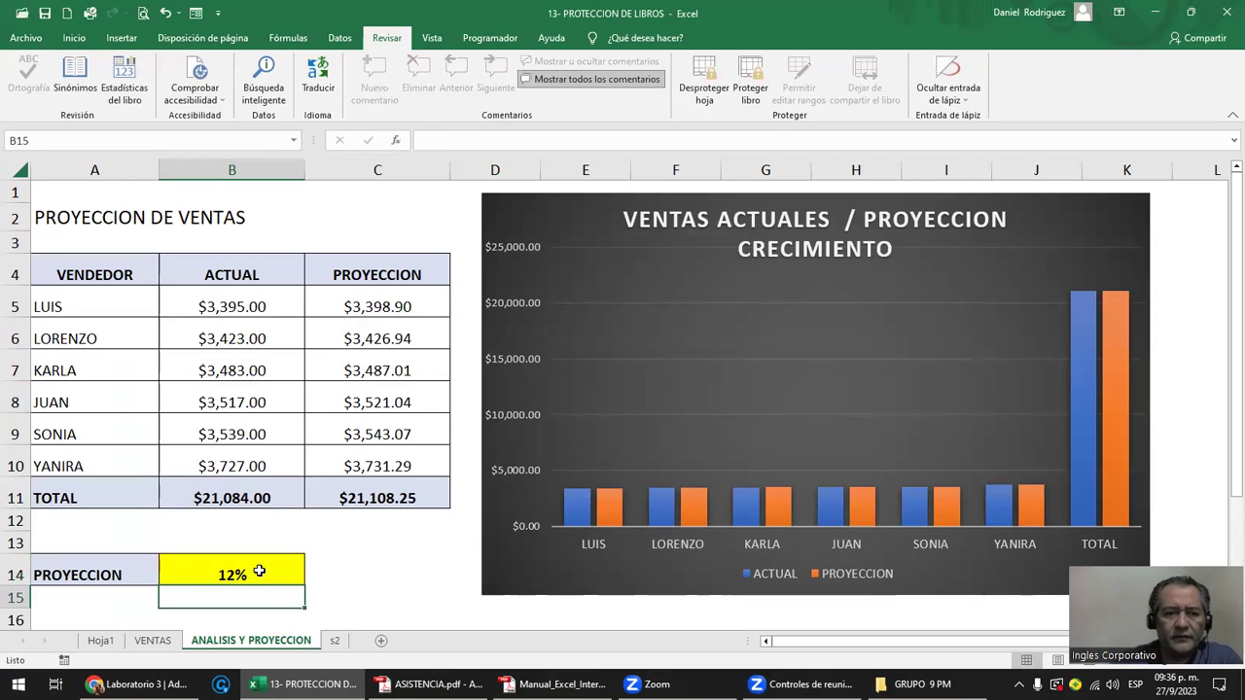
{"action": "left_click", "coordinate": [229, 575]}
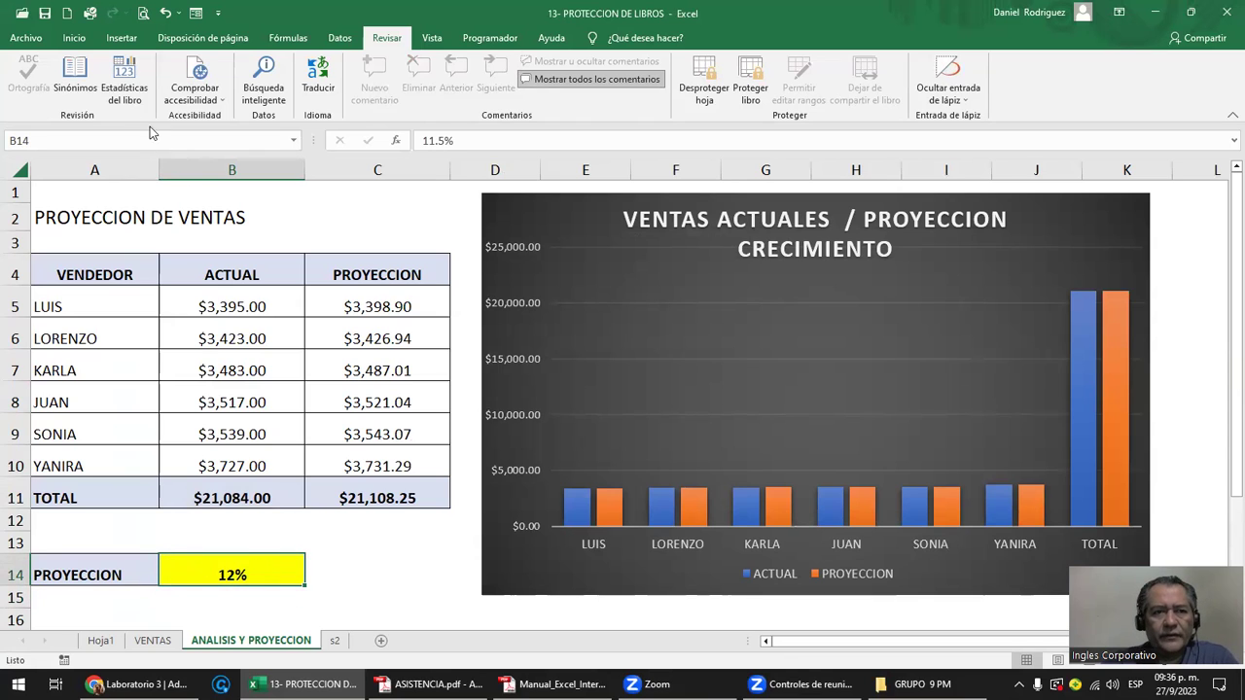
- Enter 12% as the B14 projection rate, giving a $21,109.30 total, then select B5
{"action": "left_click", "coordinate": [74, 37]}
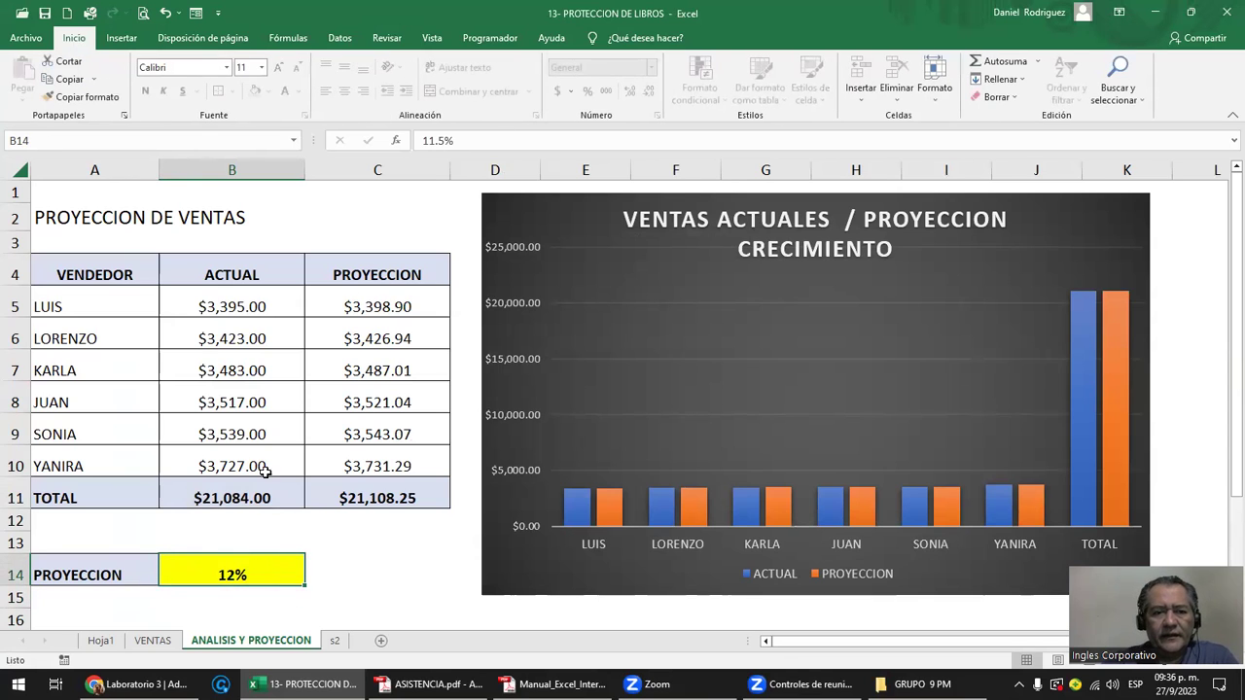
{"action": "right_click", "coordinate": [238, 577]}
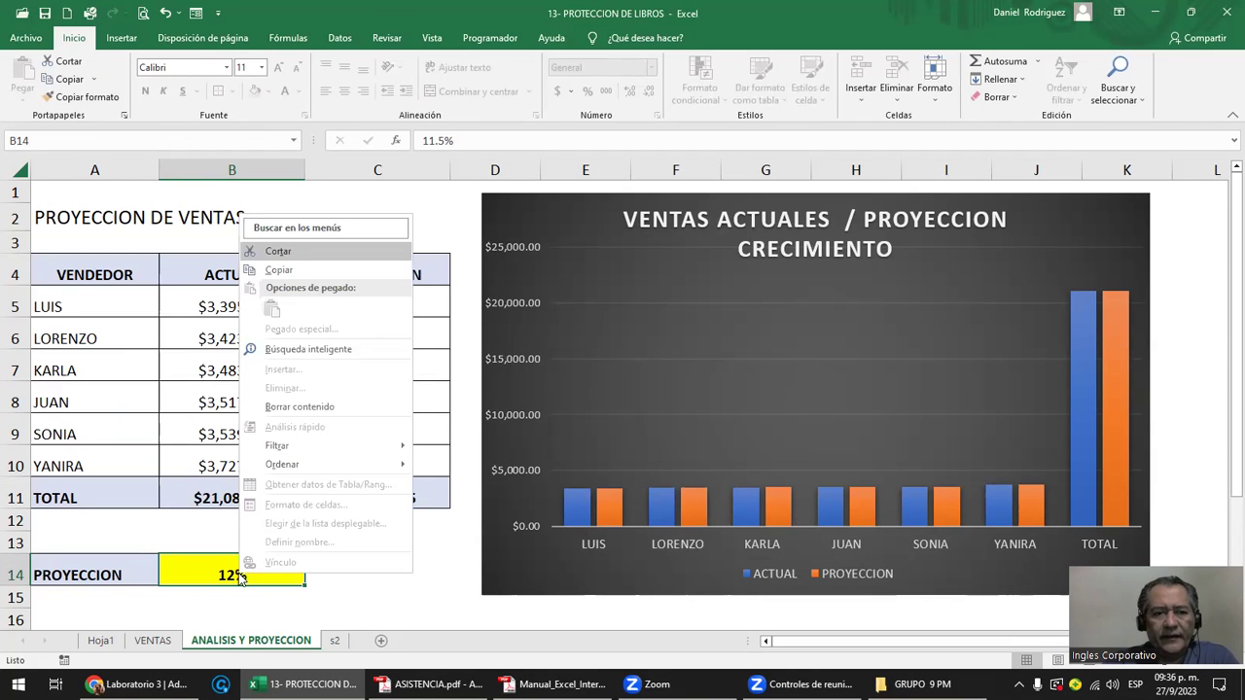
{"action": "left_click", "coordinate": [203, 577]}
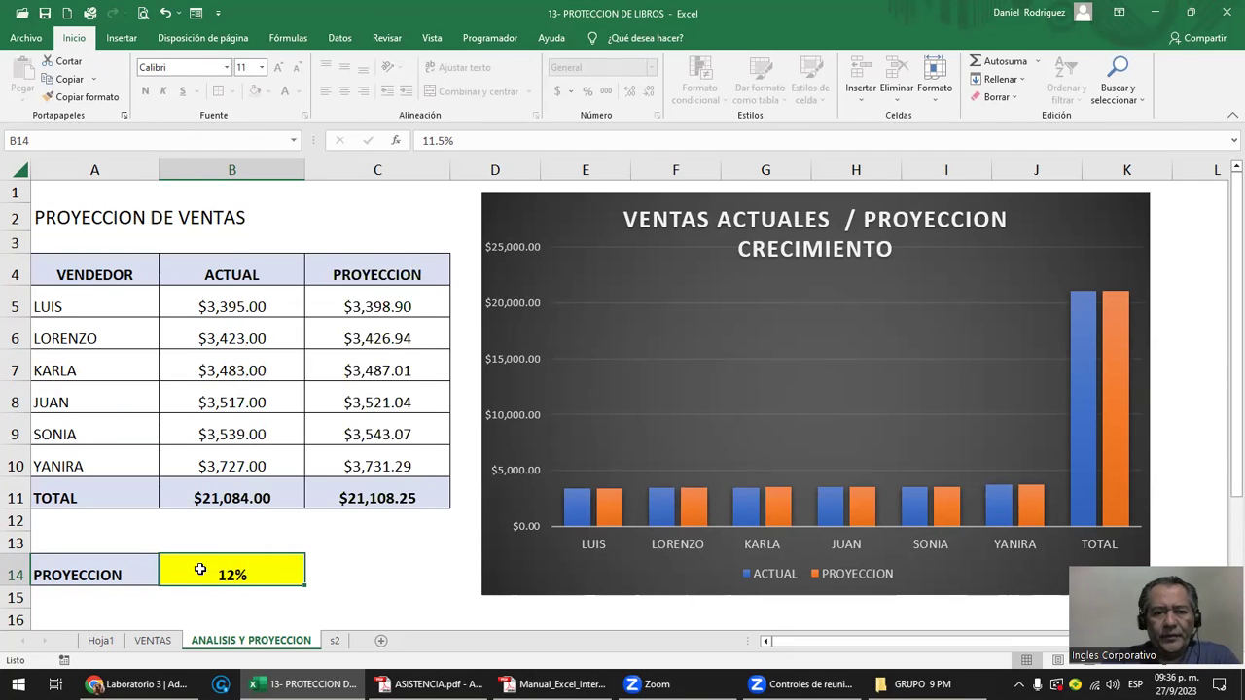
{"action": "double_click", "coordinate": [204, 574]}
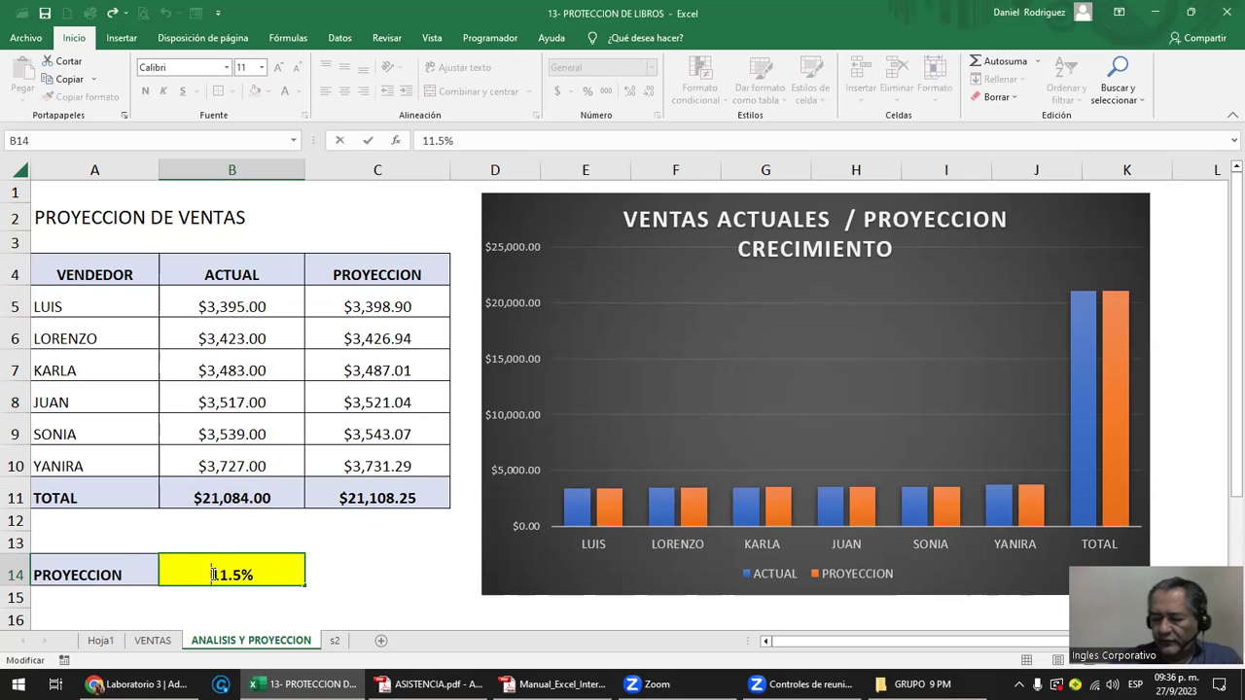
{"action": "key", "text": "BackSpace"}
{"action": "key", "text": "BackSpace"}
{"action": "type", "text": "2"}
{"action": "key", "text": "BackSpace"}
{"action": "key", "text": "BackSpace"}
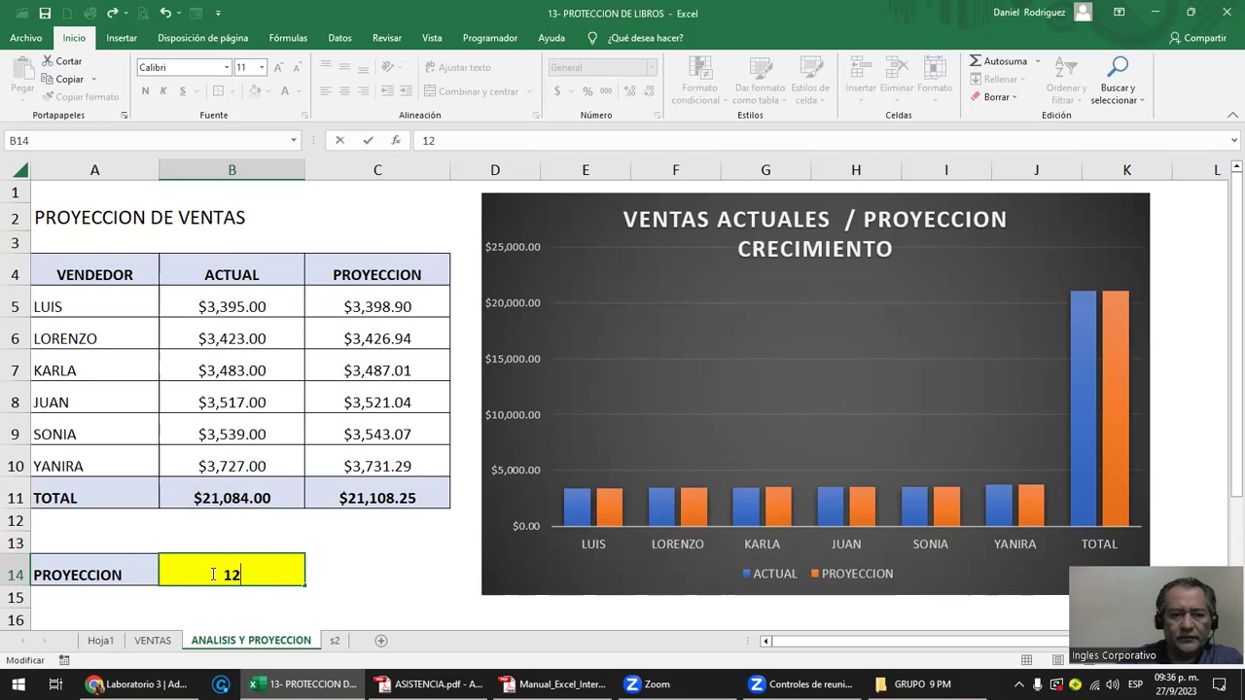
{"action": "key", "text": "Return"}
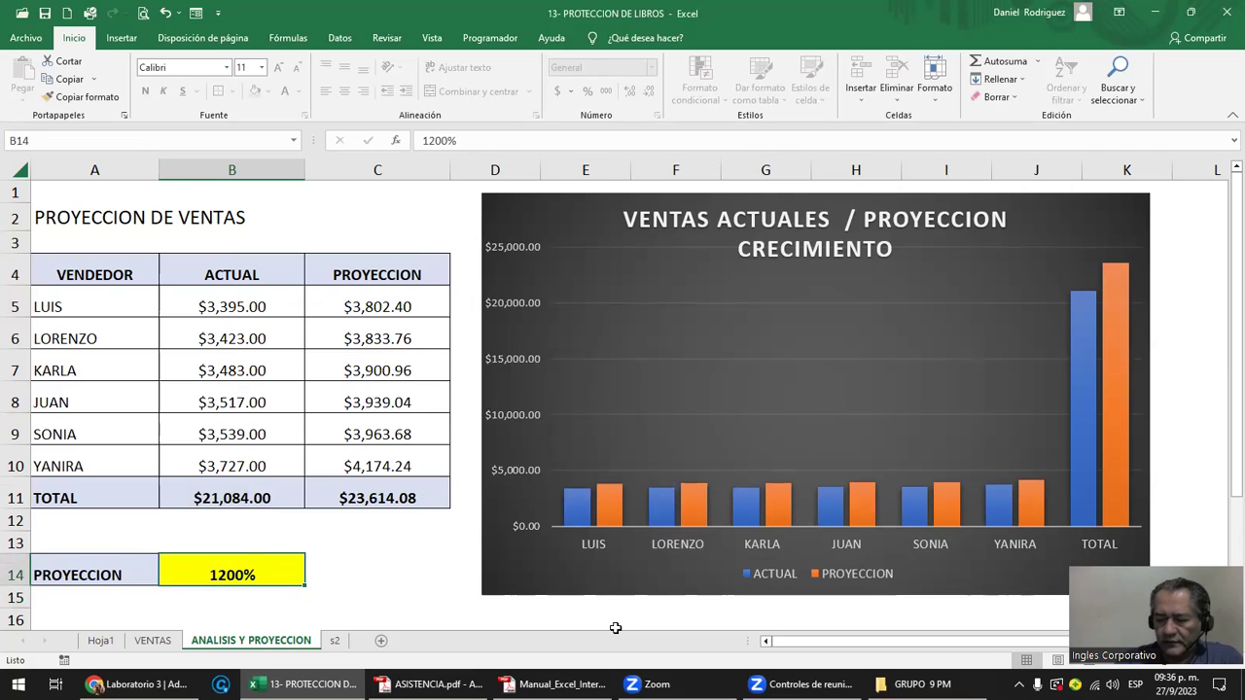
{"action": "type", "text": "12%"}
{"action": "key", "text": "Return"}
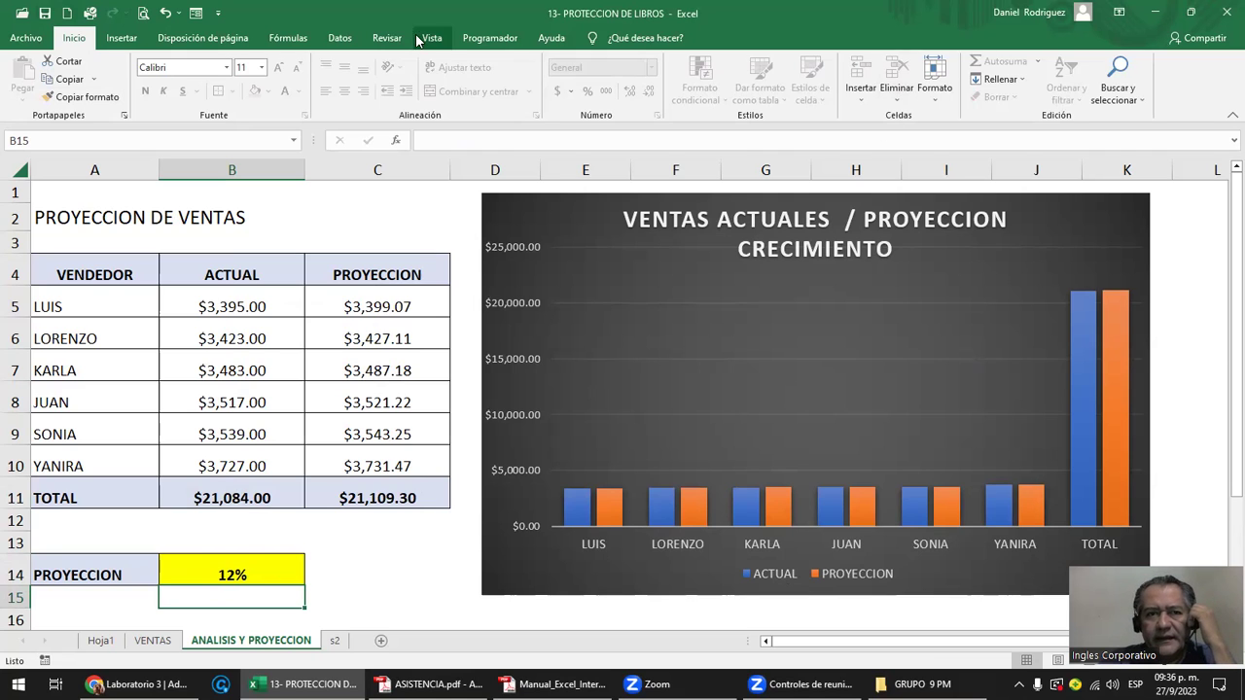
{"action": "left_click", "coordinate": [387, 38]}
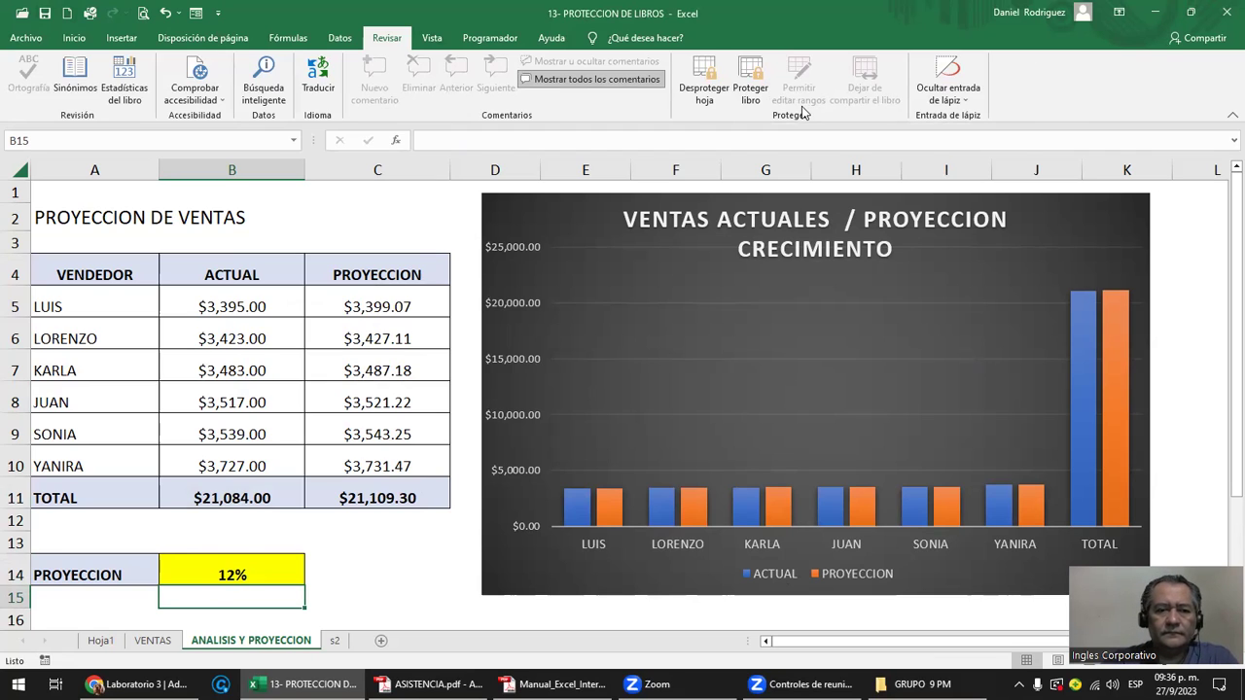
{"action": "left_click", "coordinate": [282, 306]}
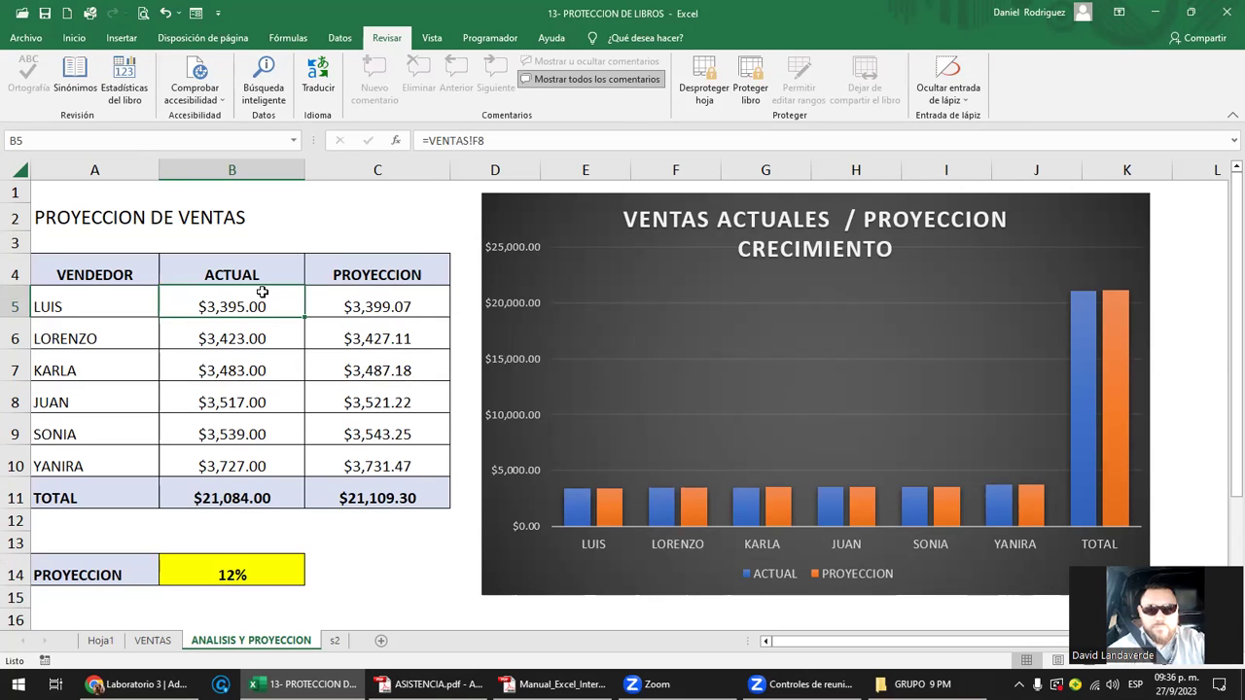
- On Hoja1, select the protection arrows numbered 5 and 4, then switch to the Manual_Excel PDF
{"action": "left_click", "coordinate": [101, 639]}
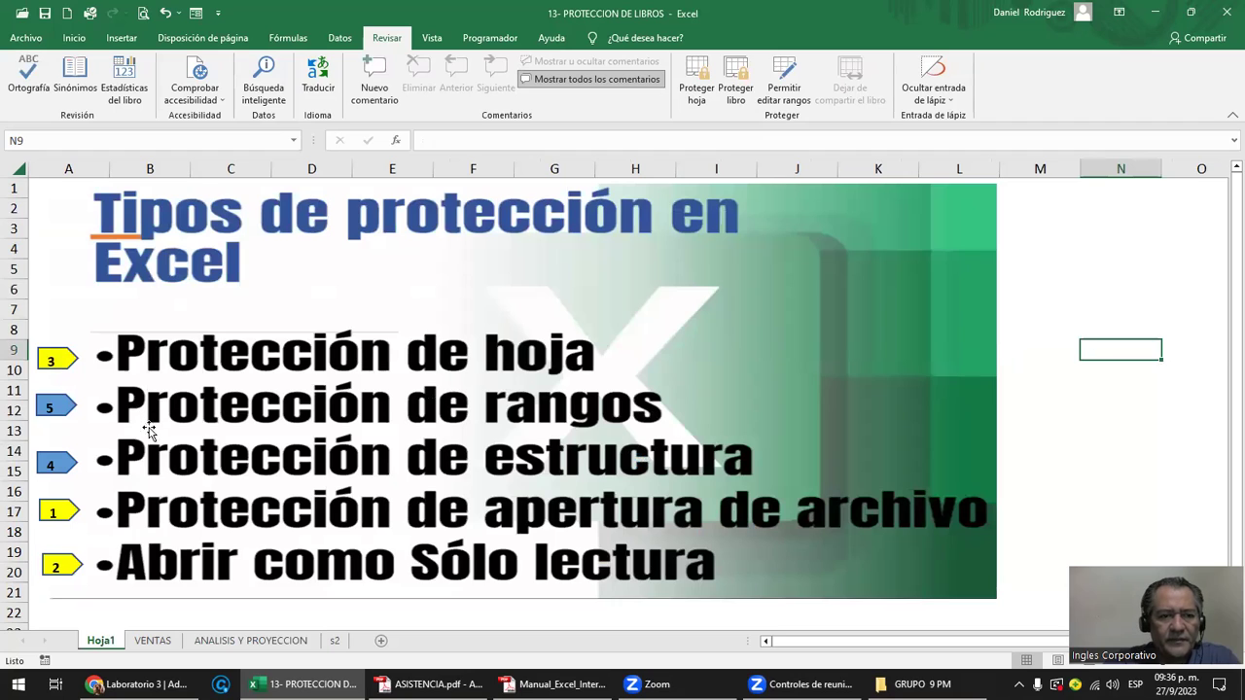
{"action": "left_click", "coordinate": [60, 412]}
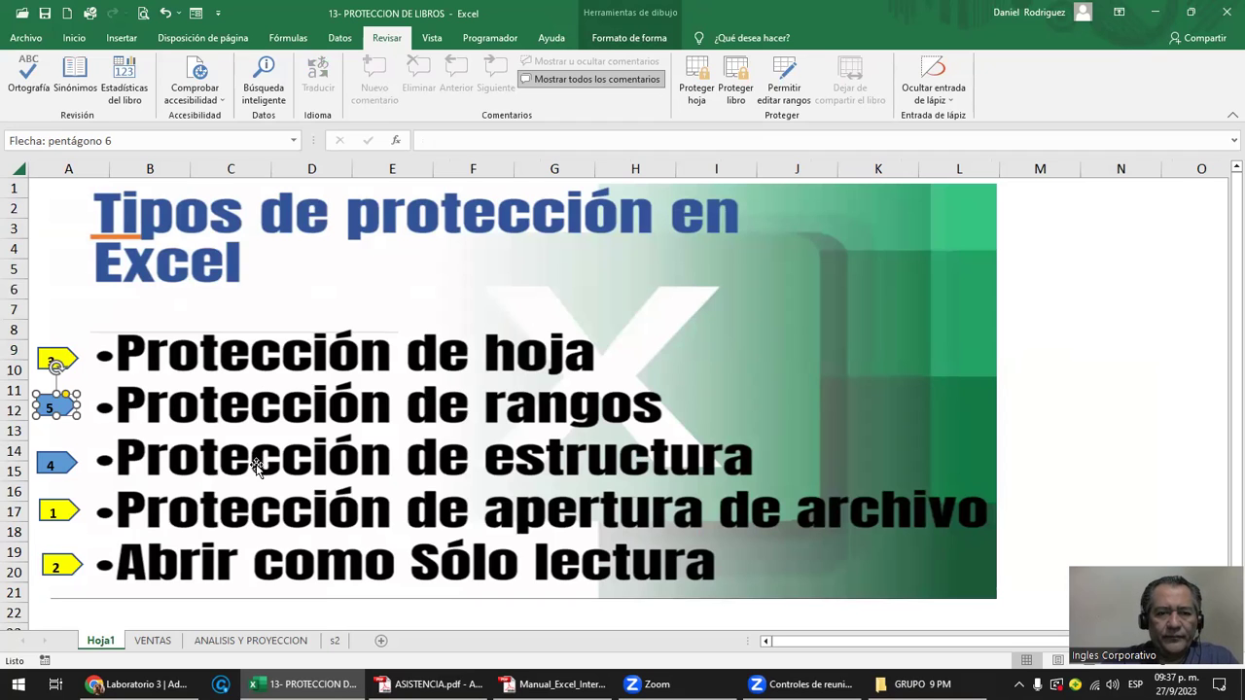
{"action": "left_click", "coordinate": [255, 467]}
{"action": "left_click", "coordinate": [66, 464]}
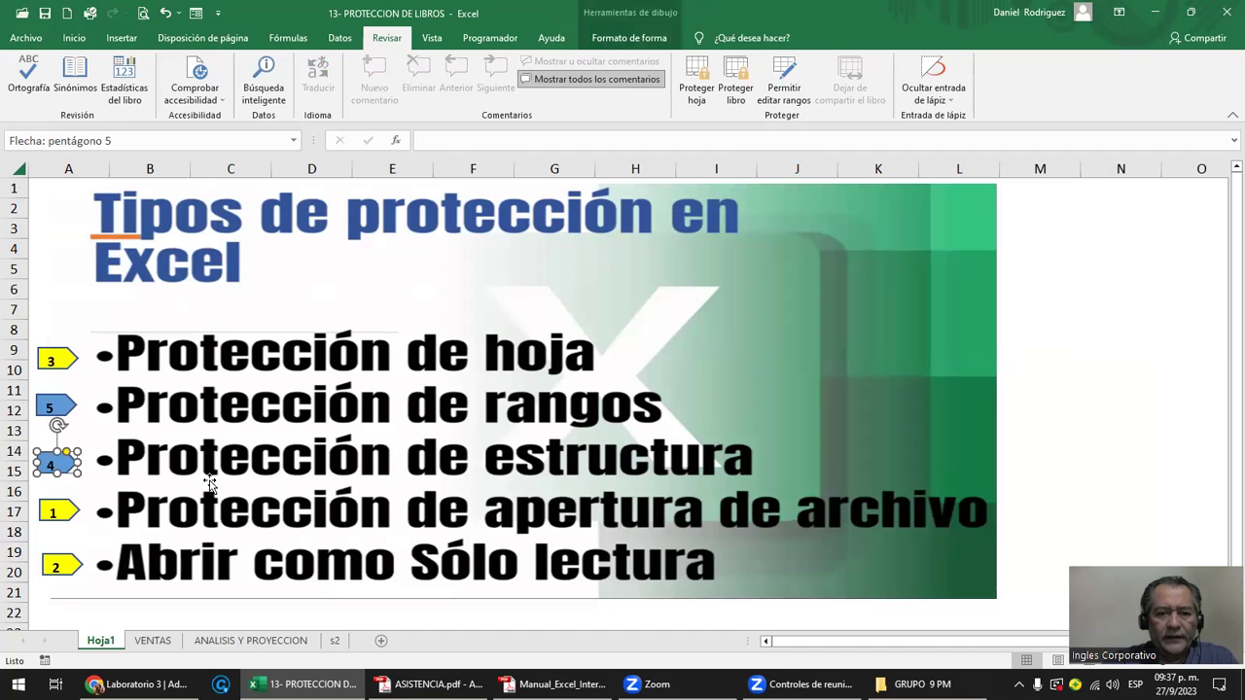
{"action": "left_click", "coordinate": [598, 682]}
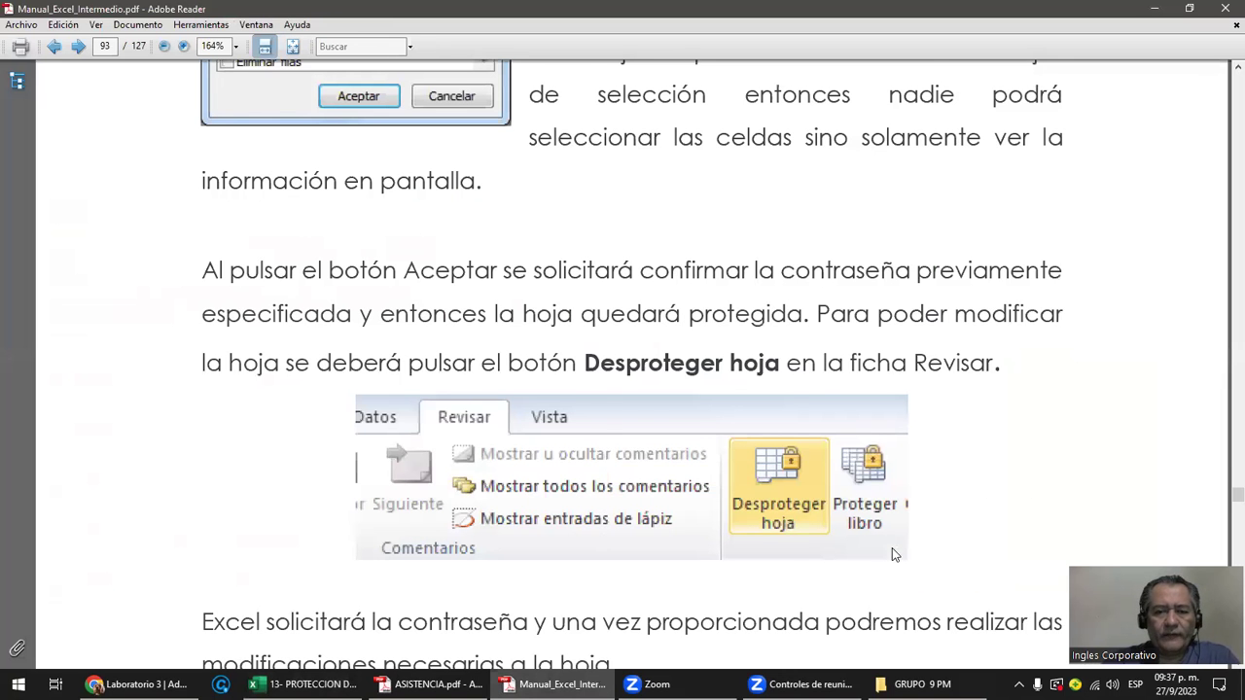
- Scroll the manual to page 94 and select the phrase 'eliminar o insertar nuevas hojas.'
{"action": "scroll", "coordinate": [892, 551], "scroll_direction": "down", "scroll_amount": 5}
{"action": "scroll", "coordinate": [880, 543], "scroll_direction": "down", "scroll_amount": 3}
{"action": "scroll", "coordinate": [870, 535], "scroll_direction": "down", "scroll_amount": 2}
{"action": "scroll", "coordinate": [870, 534], "scroll_direction": "down", "scroll_amount": 2}
{"action": "scroll", "coordinate": [869, 541], "scroll_direction": "down", "scroll_amount": 3}
{"action": "scroll", "coordinate": [869, 542], "scroll_direction": "down", "scroll_amount": 2}
{"action": "scroll", "coordinate": [822, 512], "scroll_direction": "down", "scroll_amount": 1}
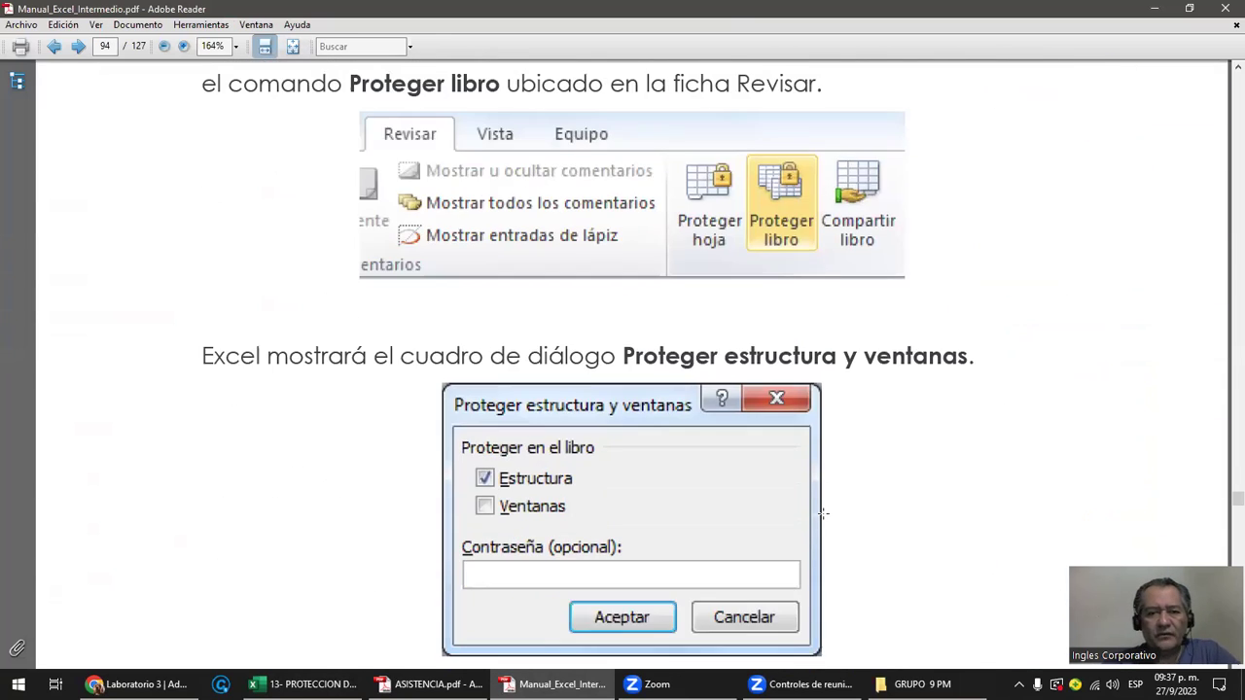
{"action": "scroll", "coordinate": [822, 512], "scroll_direction": "up", "scroll_amount": 2}
{"action": "scroll", "coordinate": [823, 514], "scroll_direction": "up", "scroll_amount": 1}
{"action": "scroll", "coordinate": [823, 517], "scroll_direction": "up", "scroll_amount": 1}
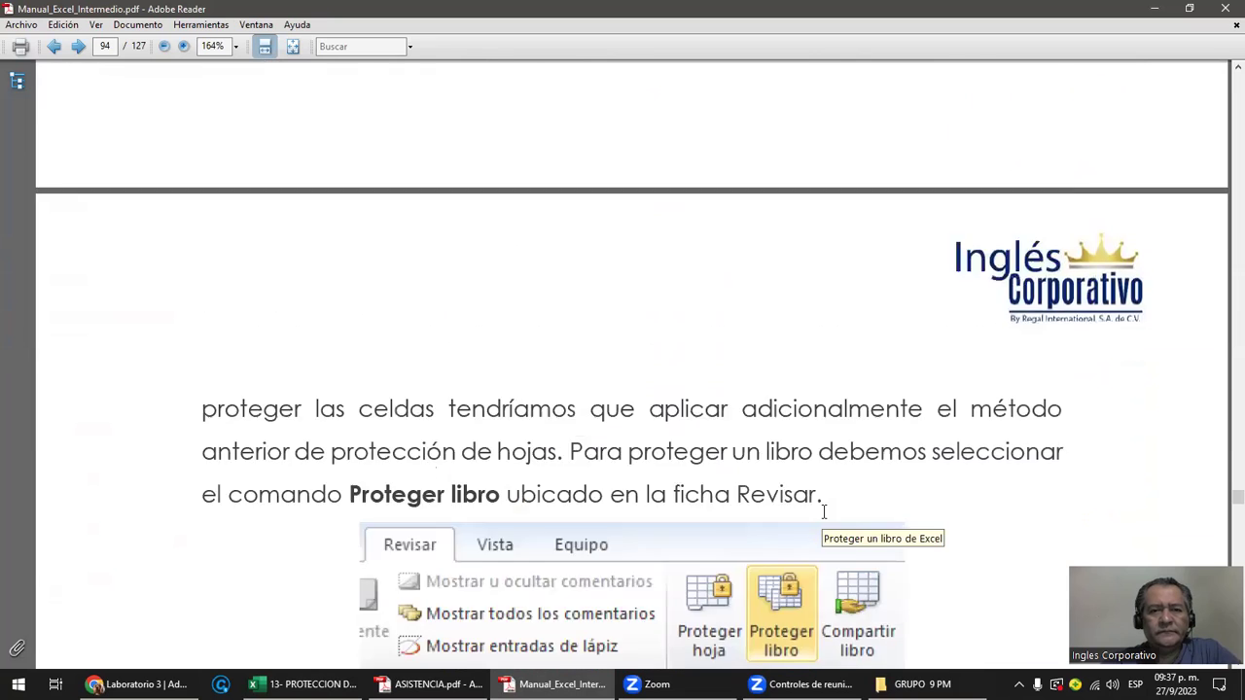
{"action": "scroll", "coordinate": [825, 519], "scroll_direction": "up", "scroll_amount": 4}
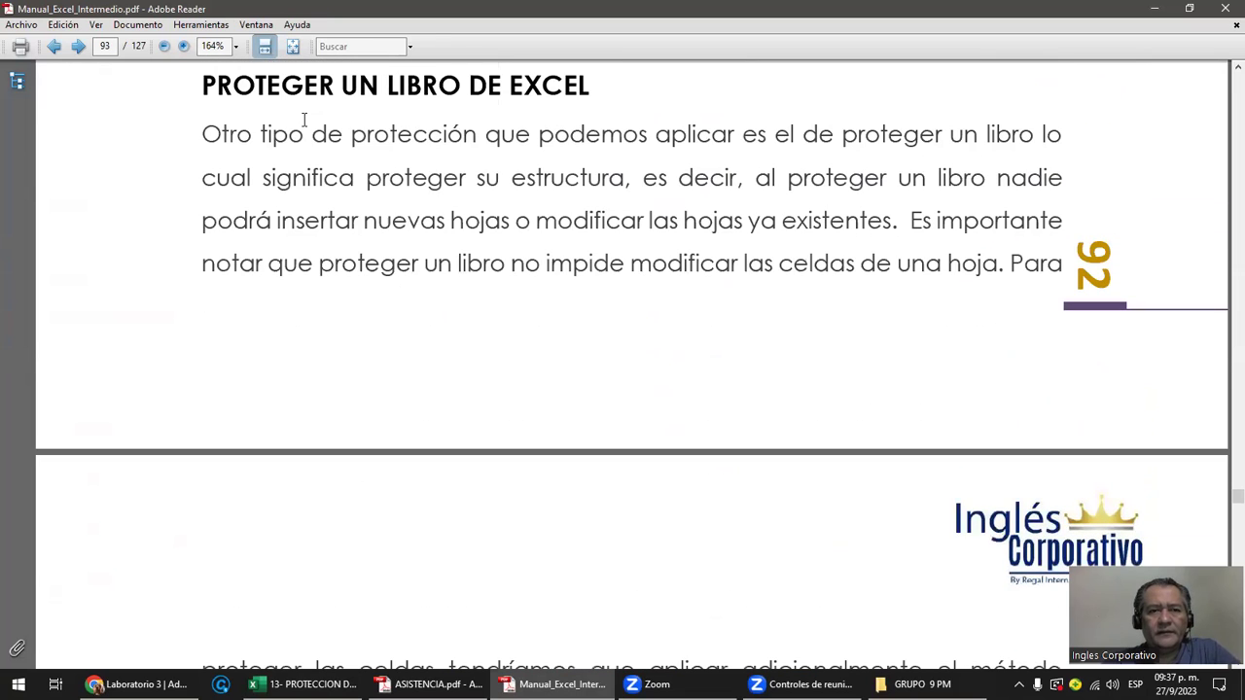
{"action": "scroll", "coordinate": [636, 347], "scroll_direction": "down", "scroll_amount": 1}
{"action": "scroll", "coordinate": [631, 346], "scroll_direction": "down", "scroll_amount": 3}
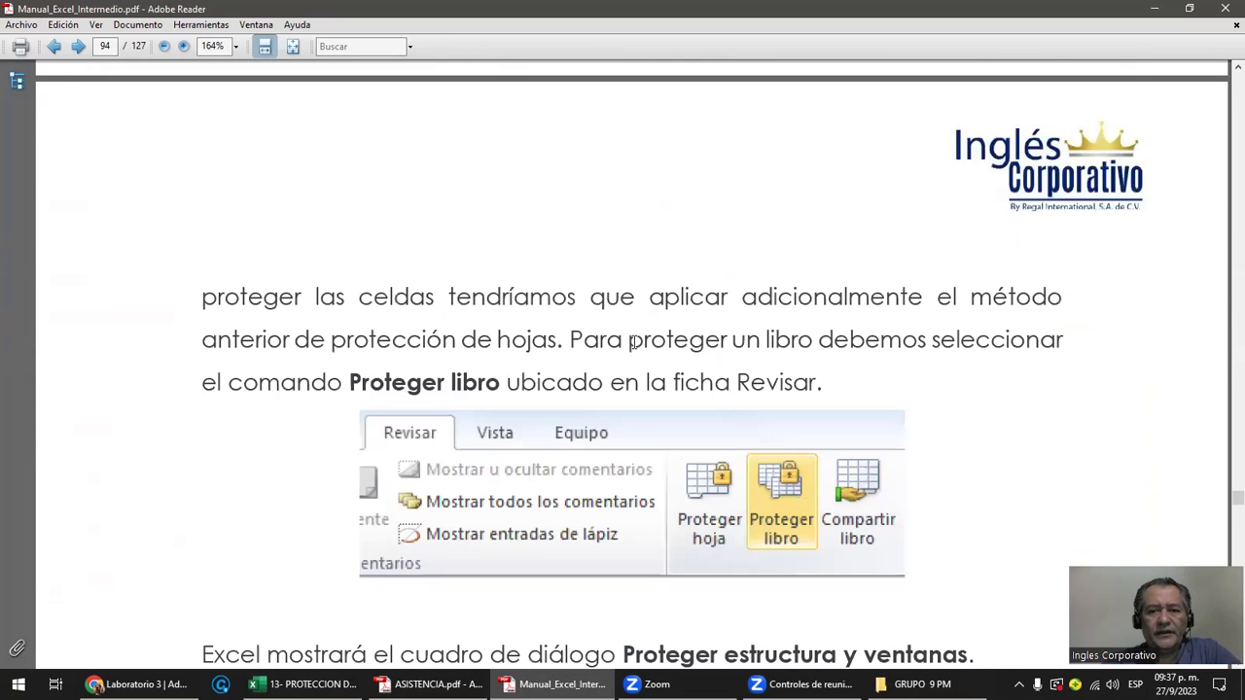
{"action": "scroll", "coordinate": [632, 342], "scroll_direction": "down", "scroll_amount": 1}
{"action": "scroll", "coordinate": [632, 342], "scroll_direction": "down", "scroll_amount": 1}
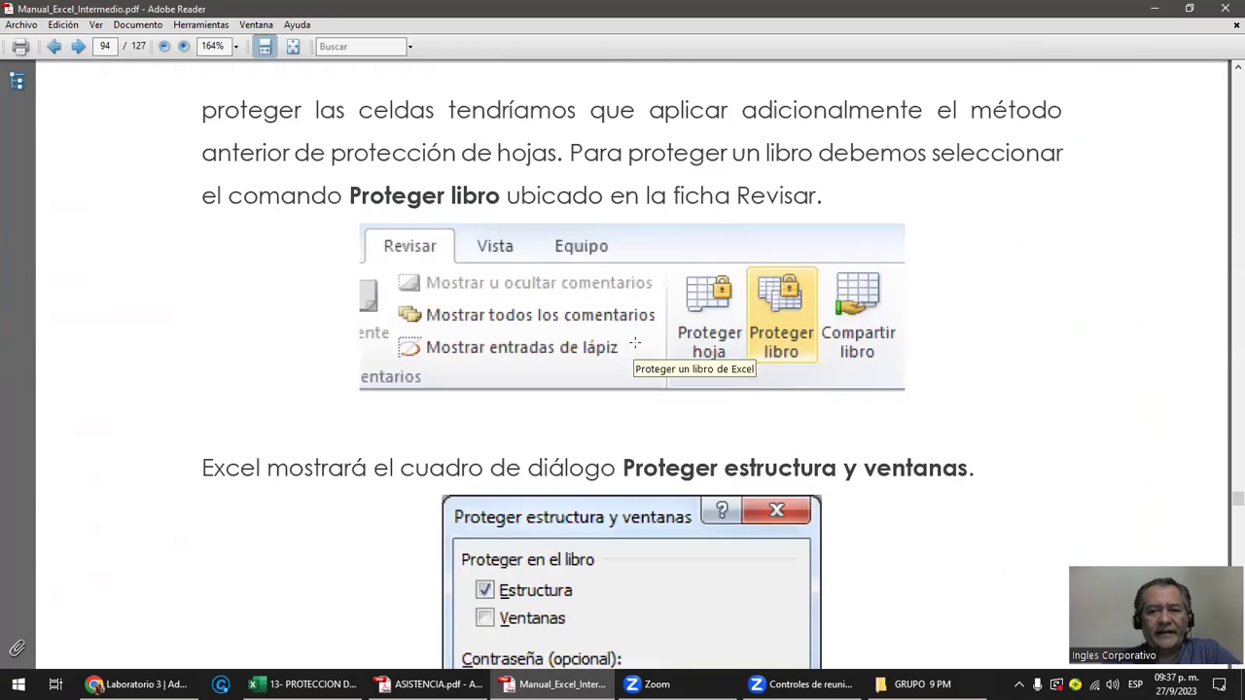
{"action": "scroll", "coordinate": [633, 342], "scroll_direction": "down", "scroll_amount": 1}
{"action": "scroll", "coordinate": [633, 341], "scroll_direction": "down", "scroll_amount": 1}
{"action": "scroll", "coordinate": [634, 342], "scroll_direction": "down", "scroll_amount": 1}
{"action": "scroll", "coordinate": [634, 341], "scroll_direction": "down", "scroll_amount": 1}
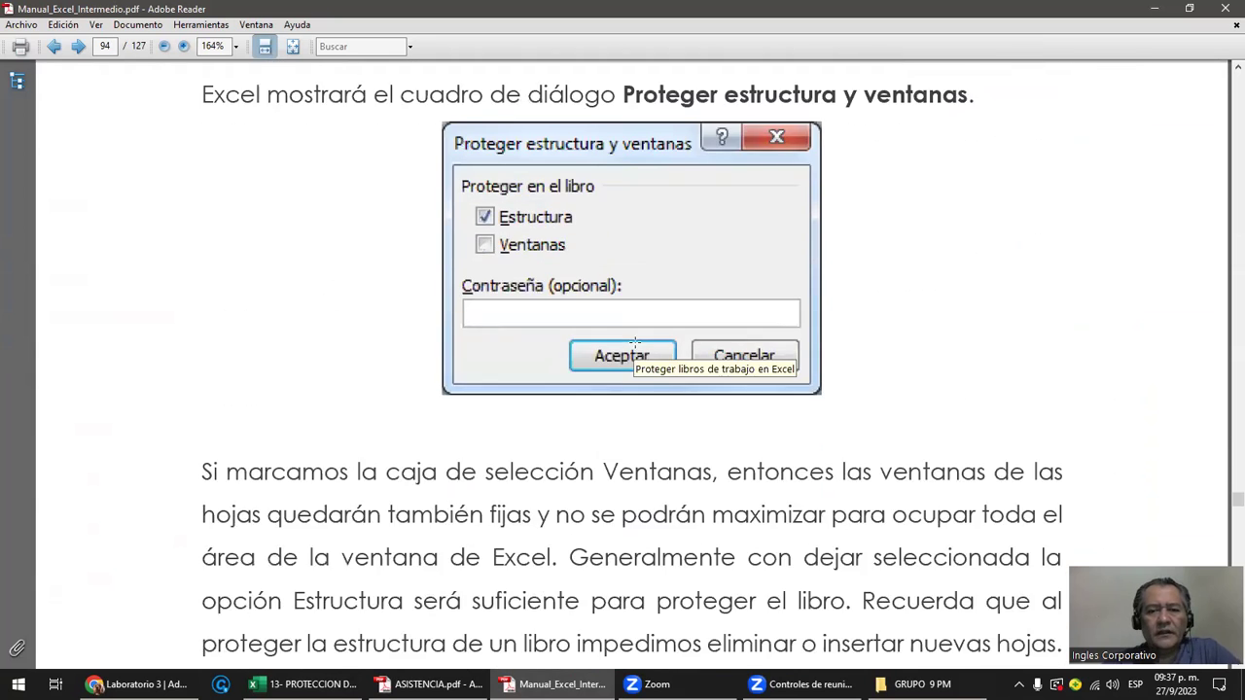
{"action": "scroll", "coordinate": [635, 342], "scroll_direction": "down", "scroll_amount": 1}
{"action": "scroll", "coordinate": [635, 345], "scroll_direction": "down", "scroll_amount": 1}
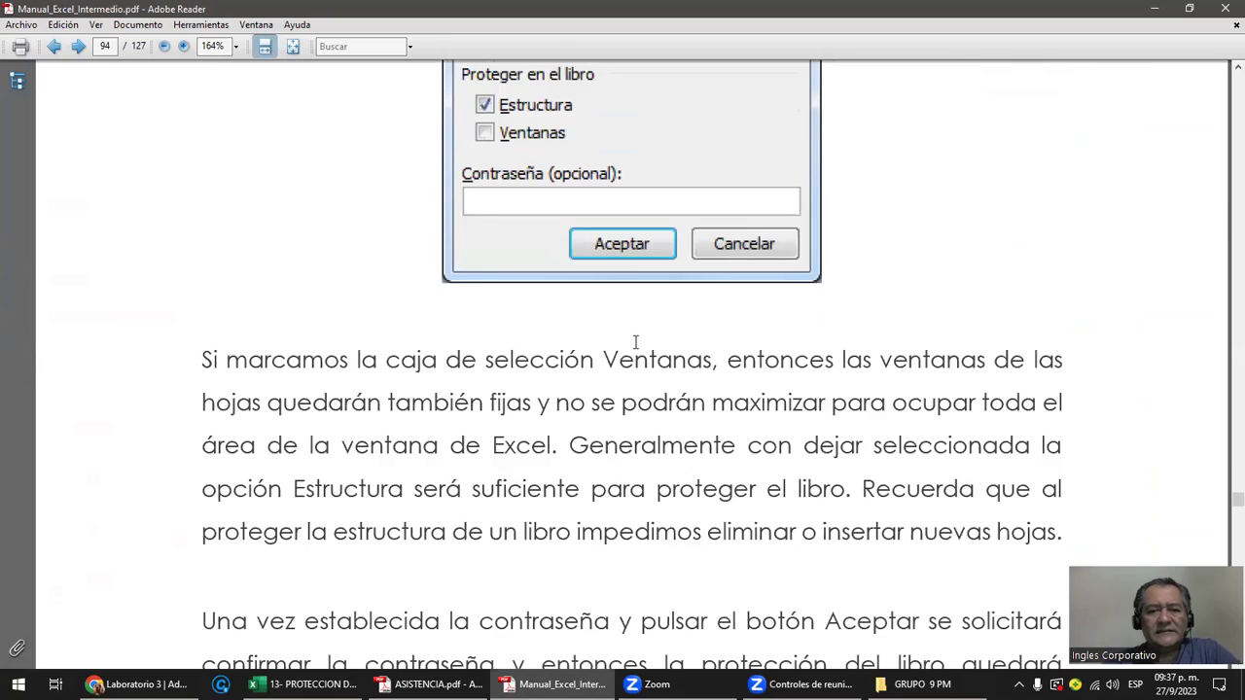
{"action": "scroll", "coordinate": [635, 342], "scroll_direction": "down", "scroll_amount": 2}
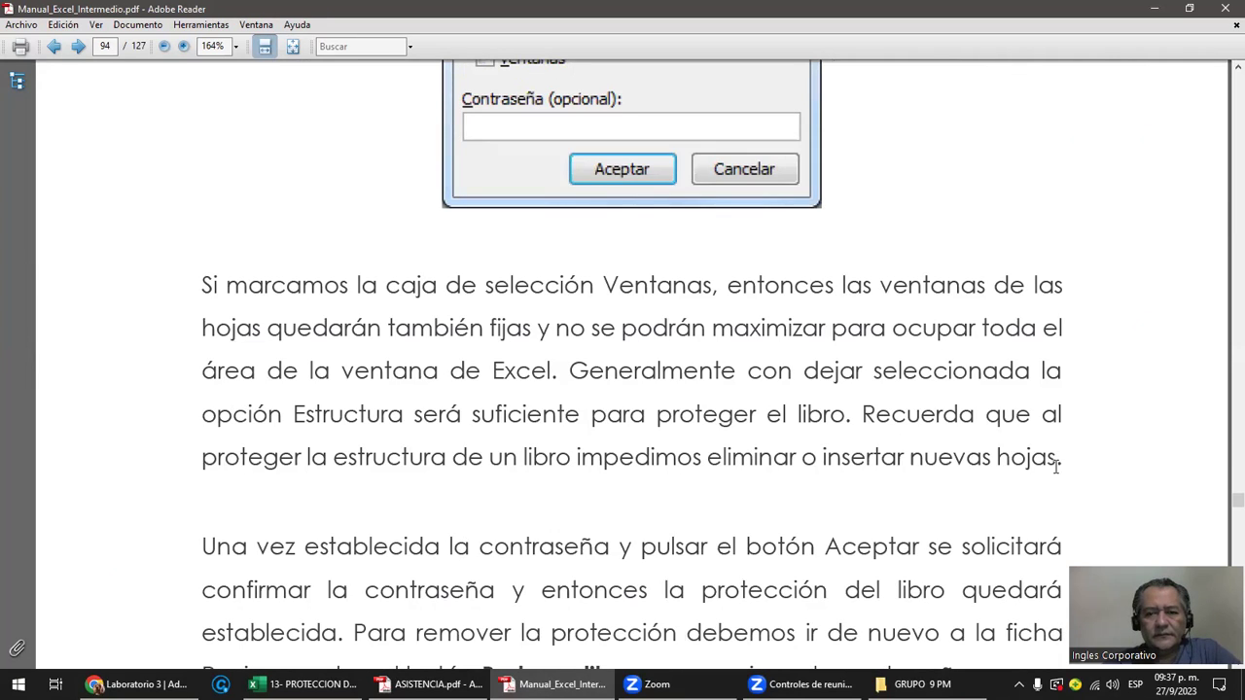
{"action": "left_click_drag", "start_coordinate": [1057, 466], "coordinate": [740, 461]}
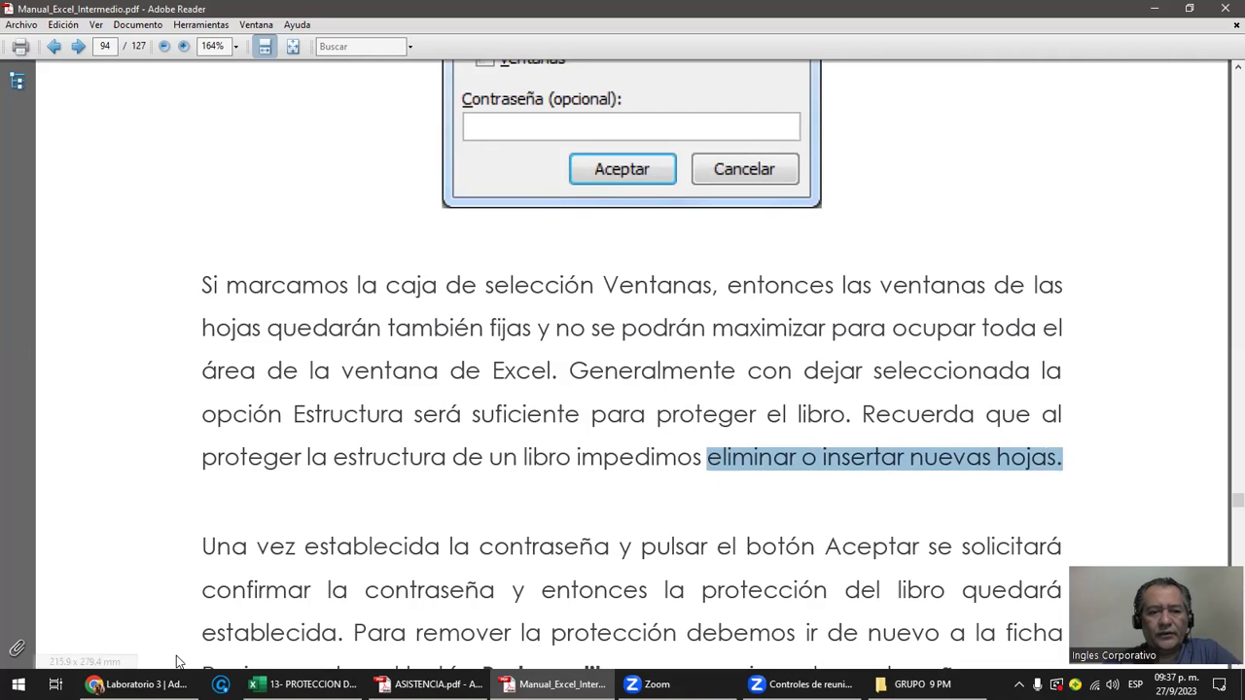
- Return to the Excel workbook and browse the ANALISIS Y PROYECCION, VENTAS and s2 sheets
{"action": "left_click", "coordinate": [307, 684]}
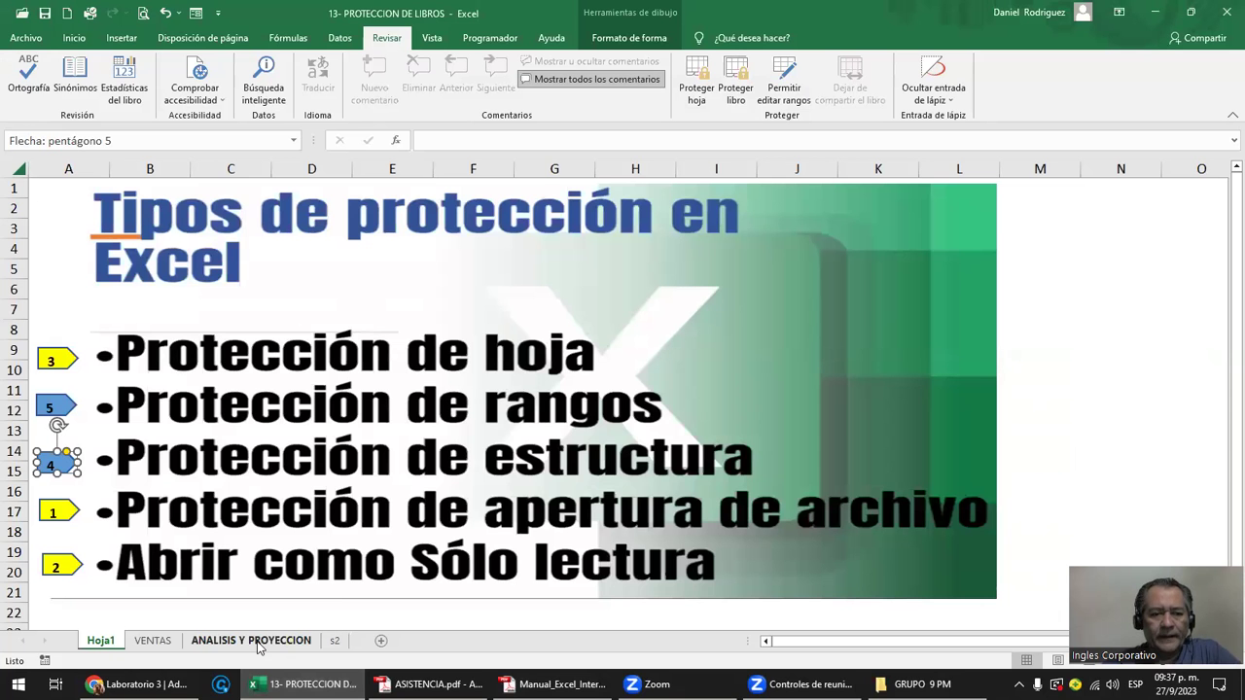
{"action": "left_click", "coordinate": [257, 642]}
{"action": "left_click", "coordinate": [154, 642]}
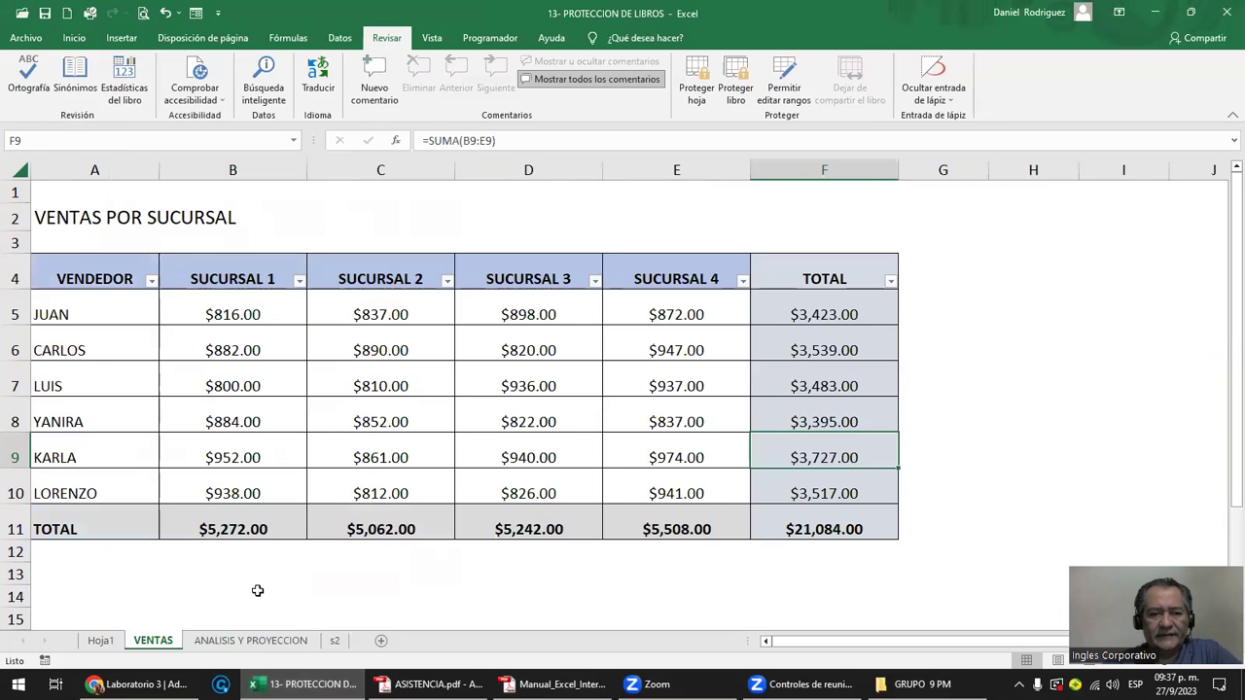
{"action": "left_click", "coordinate": [250, 642]}
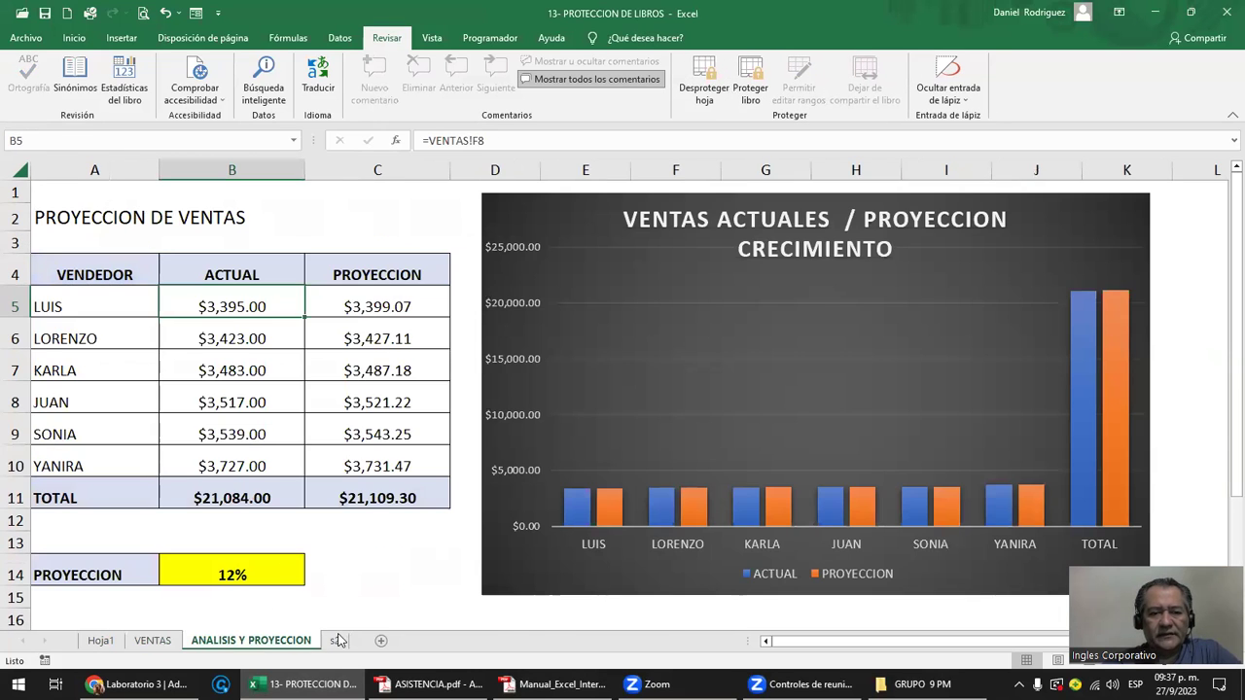
{"action": "left_click", "coordinate": [335, 642]}
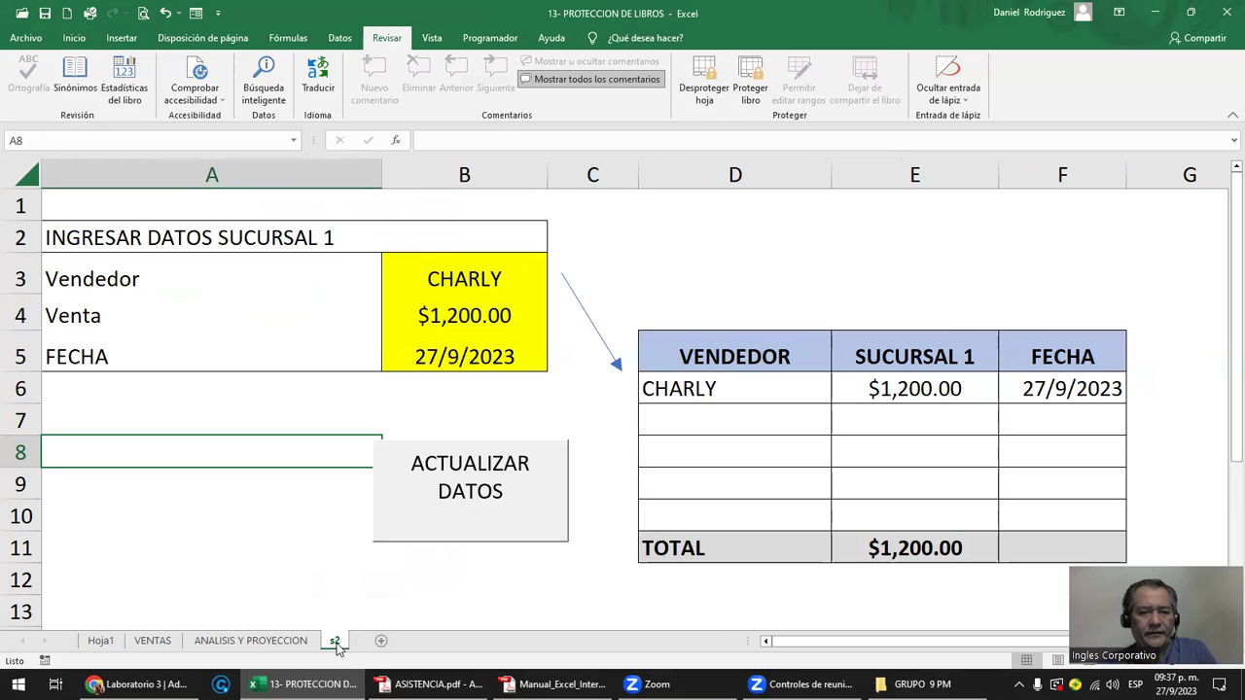
- Drag-copy s2 into an s2 (2) sheet, then delete that copy and select cell A13
{"action": "left_click_drag", "start_coordinate": [338, 648], "coordinate": [401, 647]}
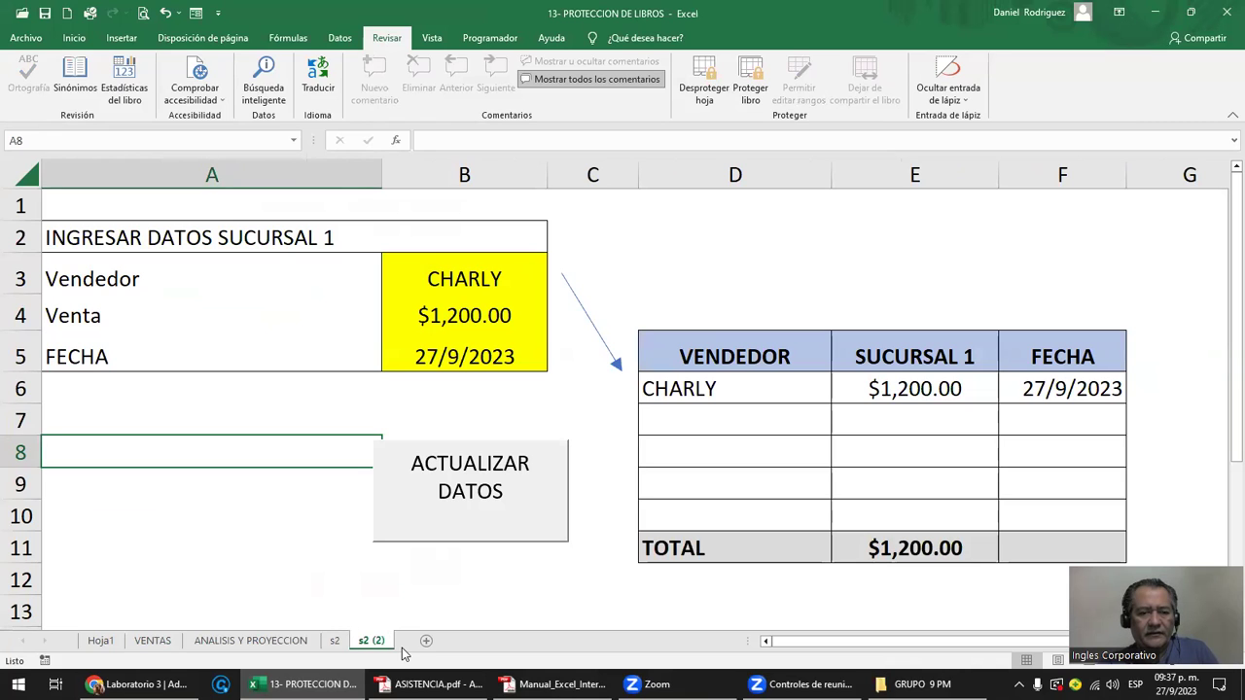
{"action": "left_click", "coordinate": [407, 616]}
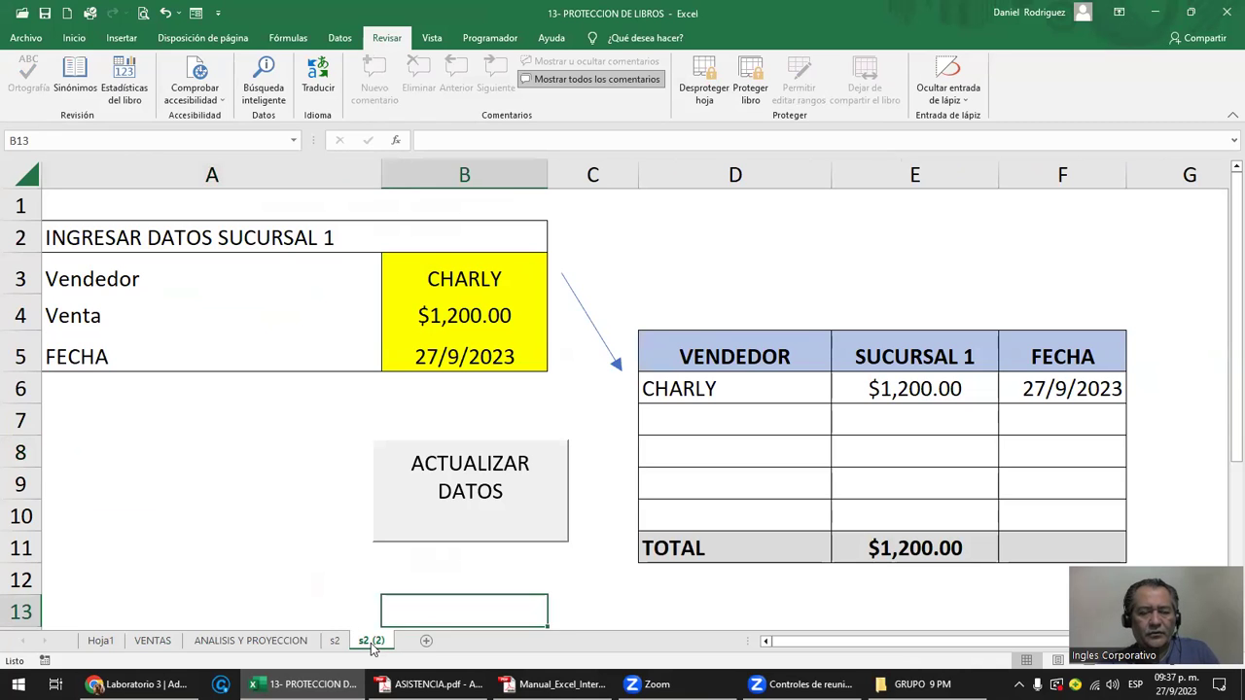
{"action": "right_click", "coordinate": [371, 649]}
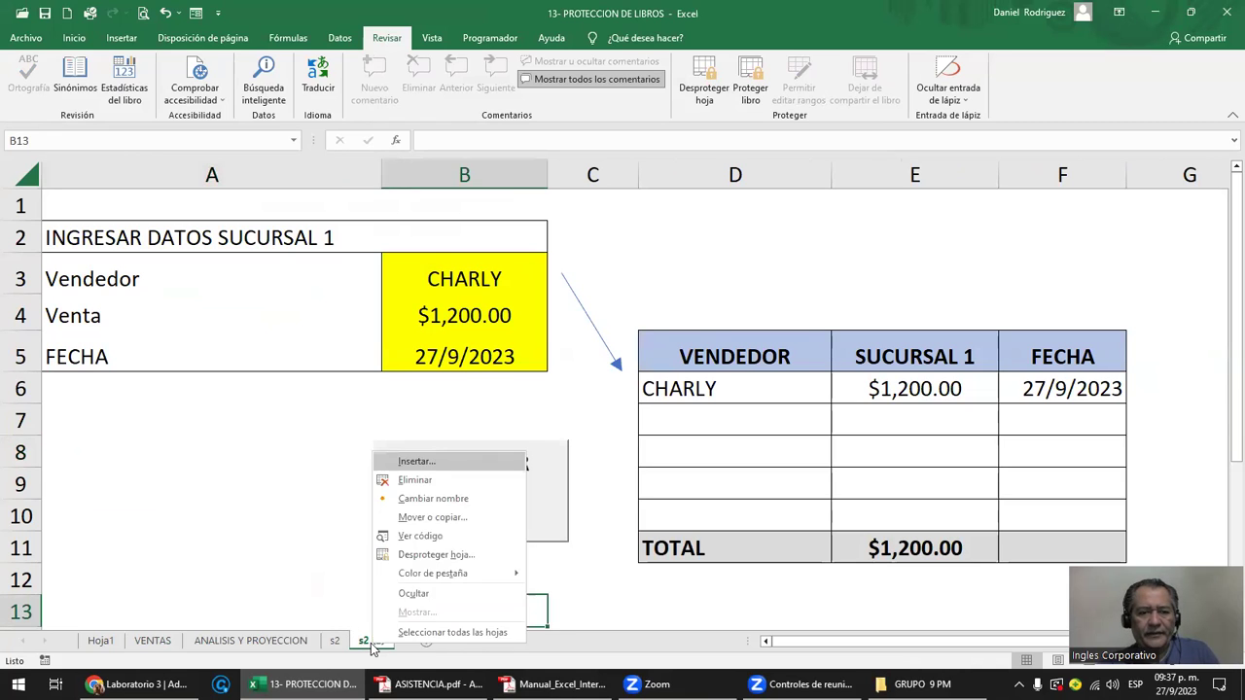
{"action": "left_click", "coordinate": [427, 481]}
{"action": "left_click", "coordinate": [603, 387]}
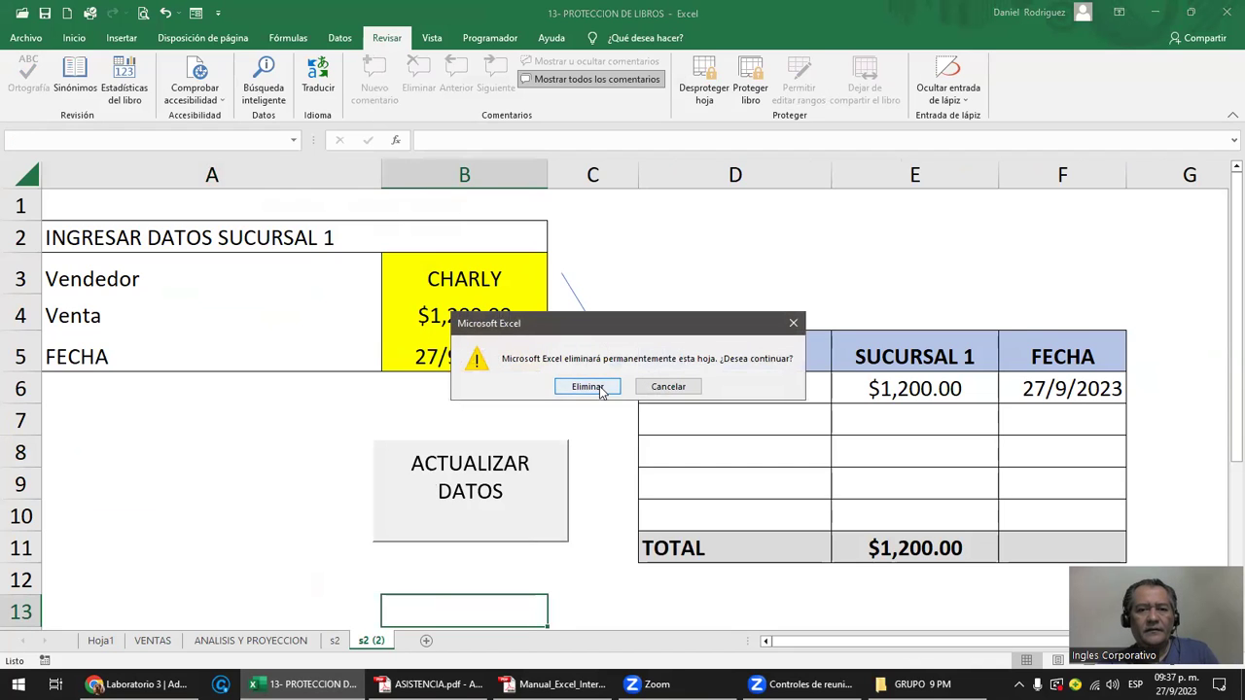
{"action": "left_click", "coordinate": [628, 387]}
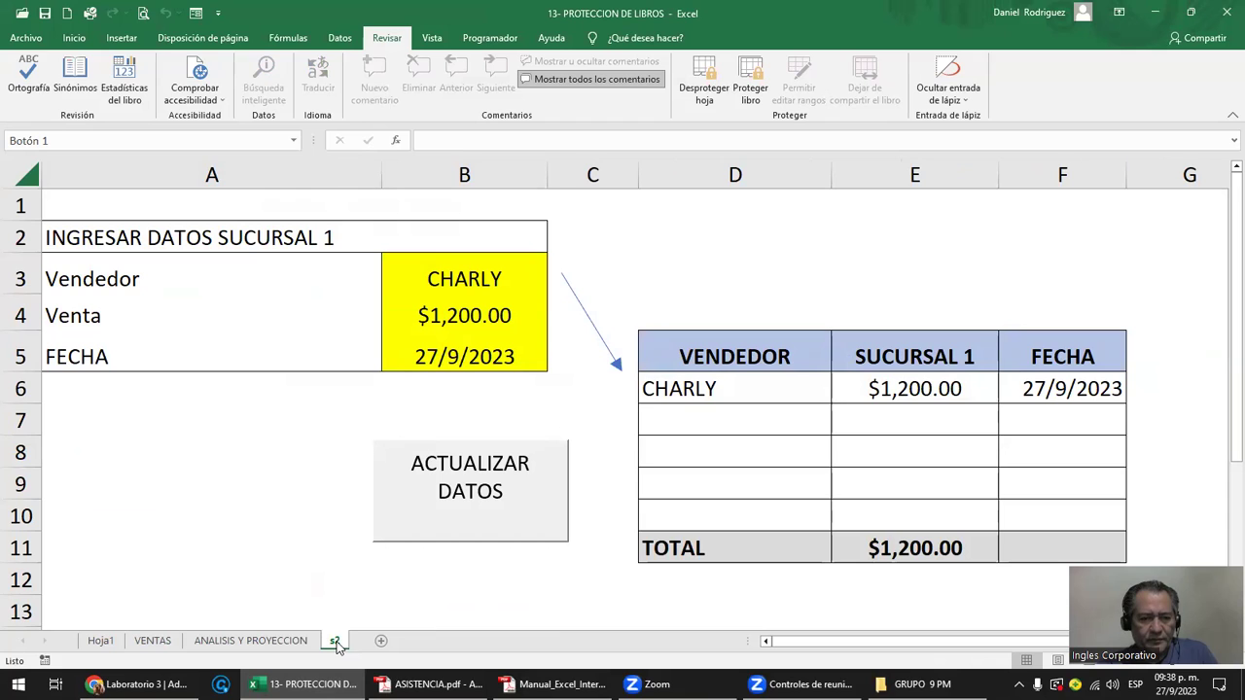
{"action": "left_click", "coordinate": [364, 620]}
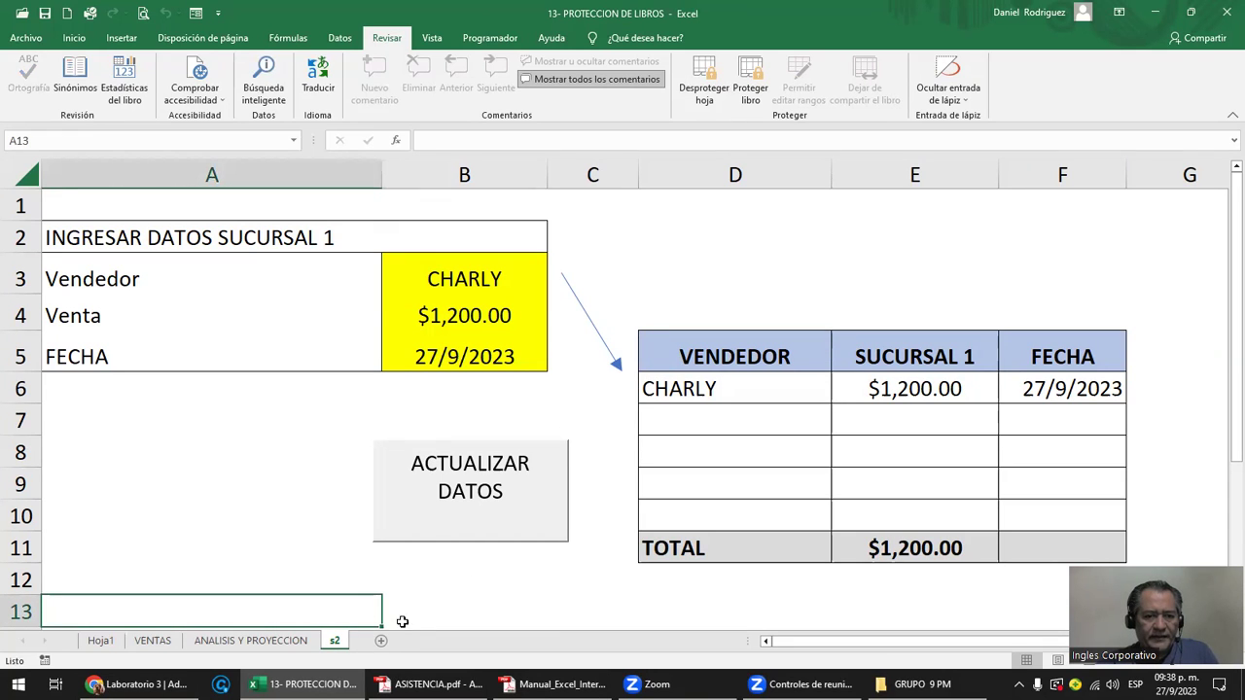
- Copy s2 to the end of the workbook as s2 (2) using Mover o copiar with Crear una copia
{"action": "right_click", "coordinate": [336, 641]}
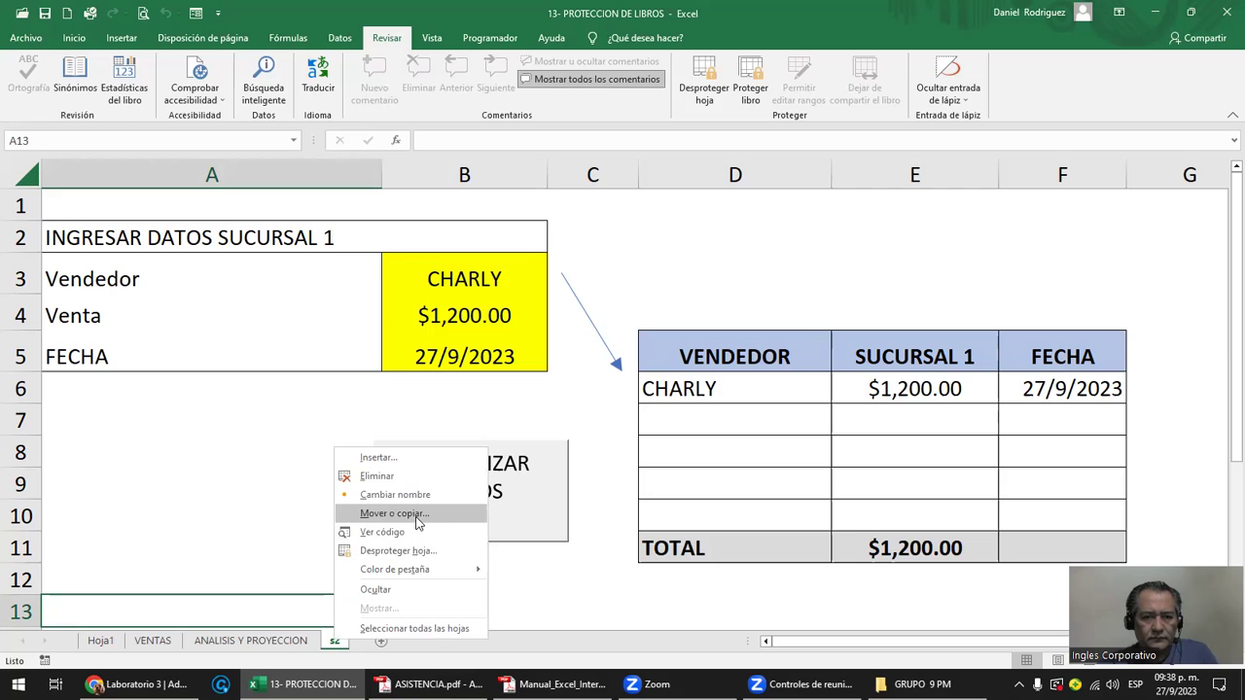
{"action": "left_click", "coordinate": [415, 517]}
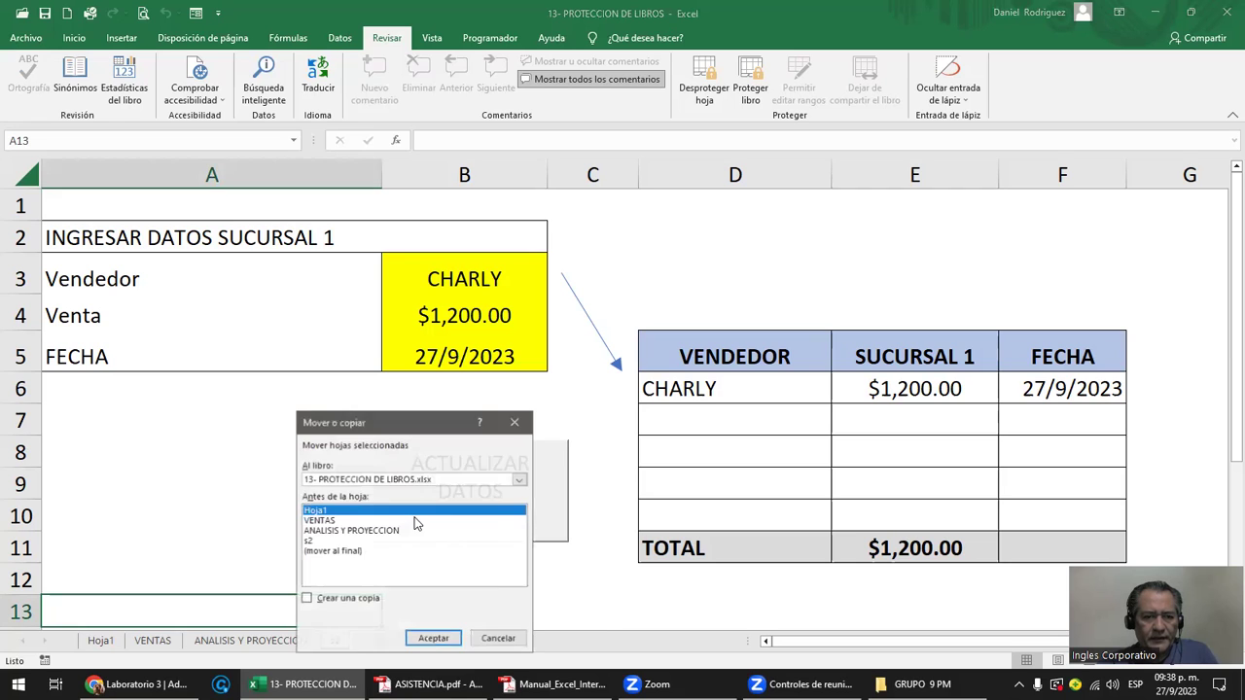
{"action": "left_click", "coordinate": [327, 600]}
{"action": "left_click", "coordinate": [337, 552]}
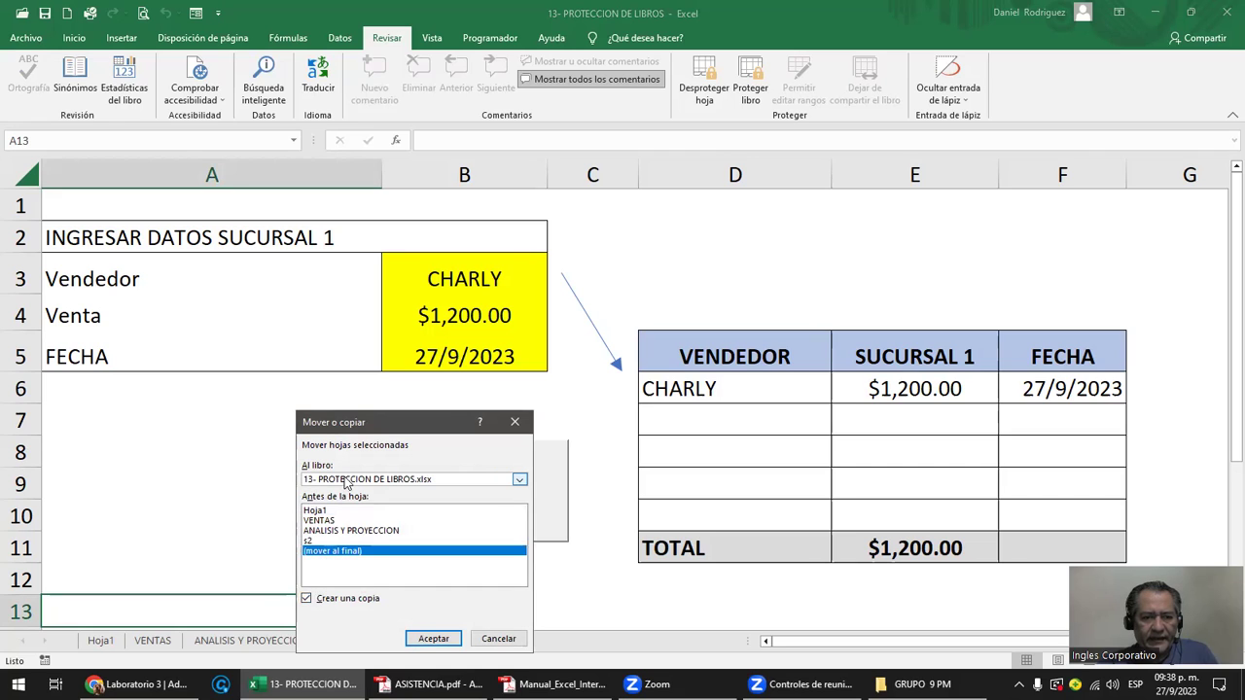
{"action": "left_click", "coordinate": [427, 642]}
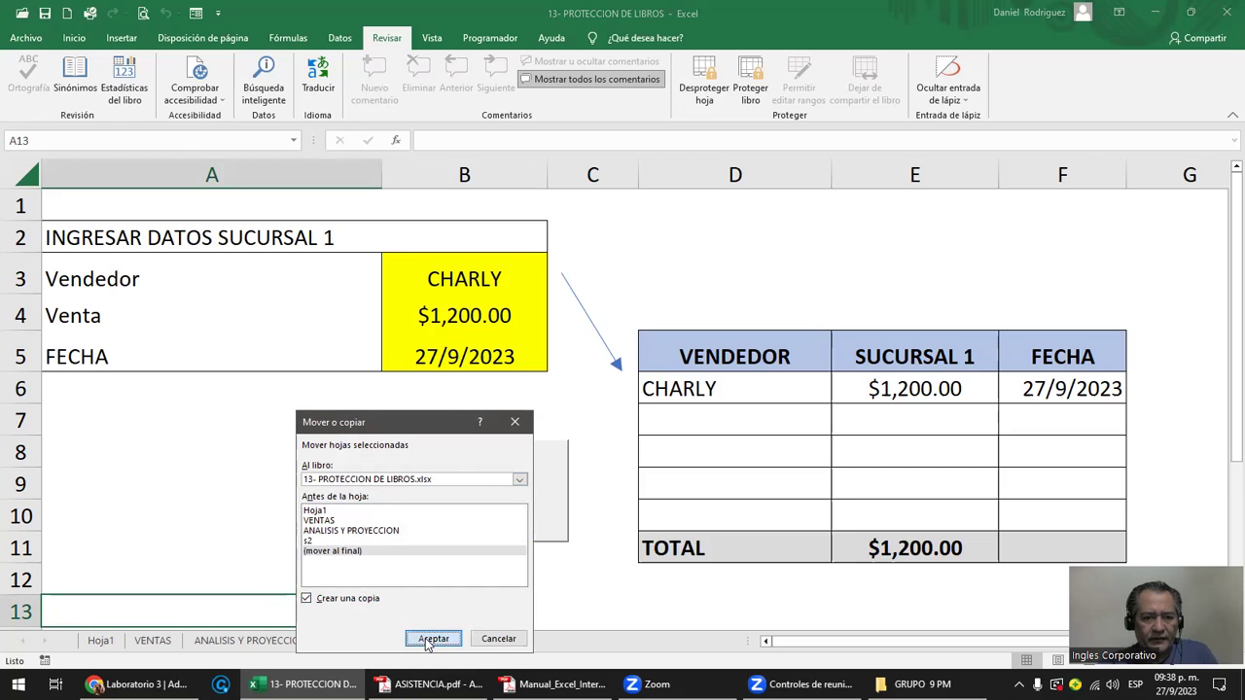
{"action": "left_click", "coordinate": [455, 614]}
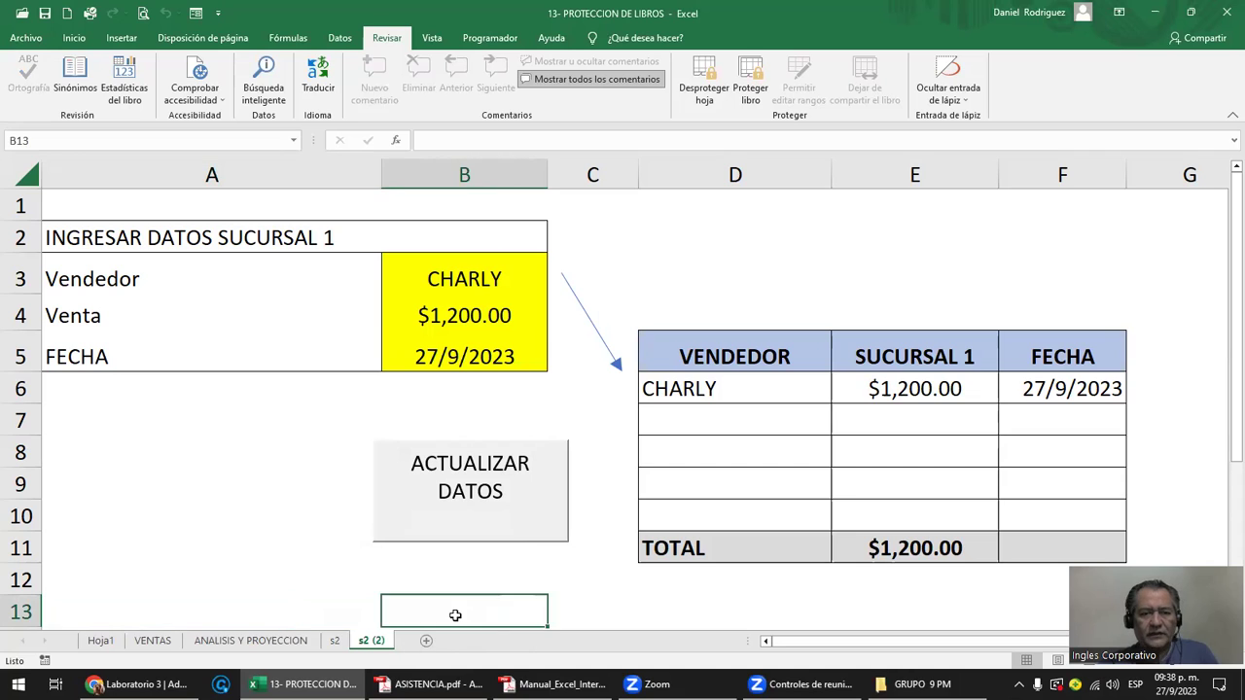
- Drag another copy of s2 beside it, then delete the extra s2 (3) sheet
{"action": "left_click", "coordinate": [337, 642]}
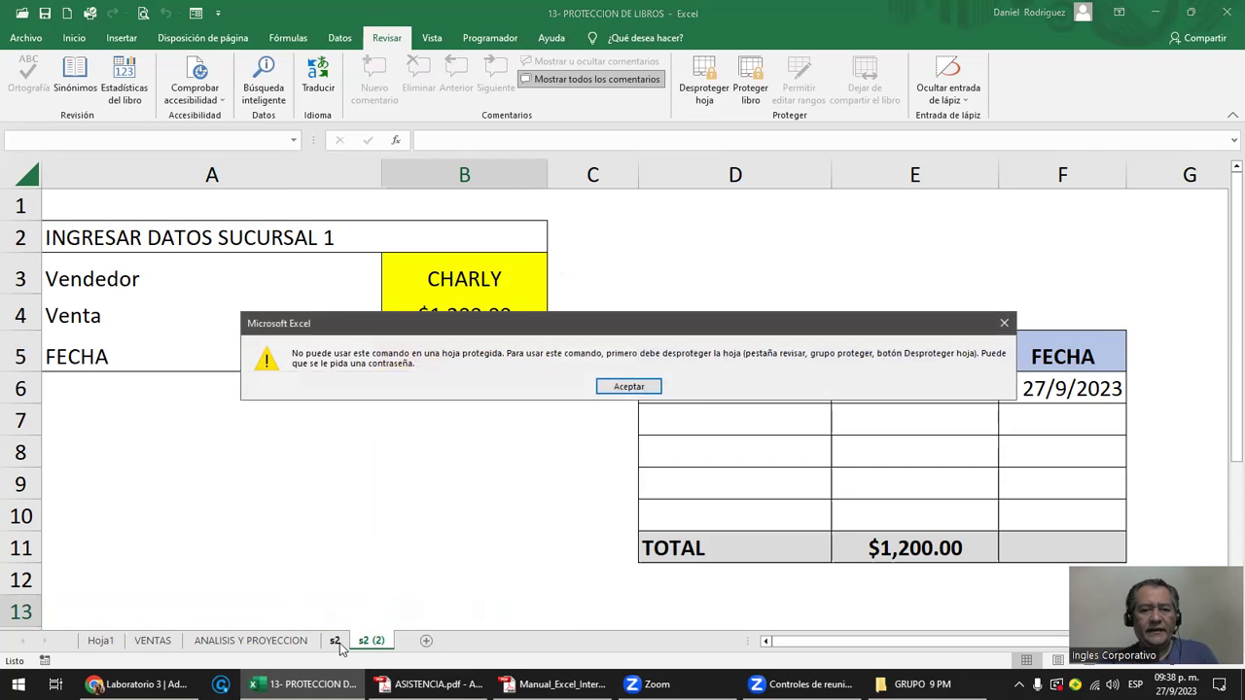
{"action": "left_click", "coordinate": [631, 387]}
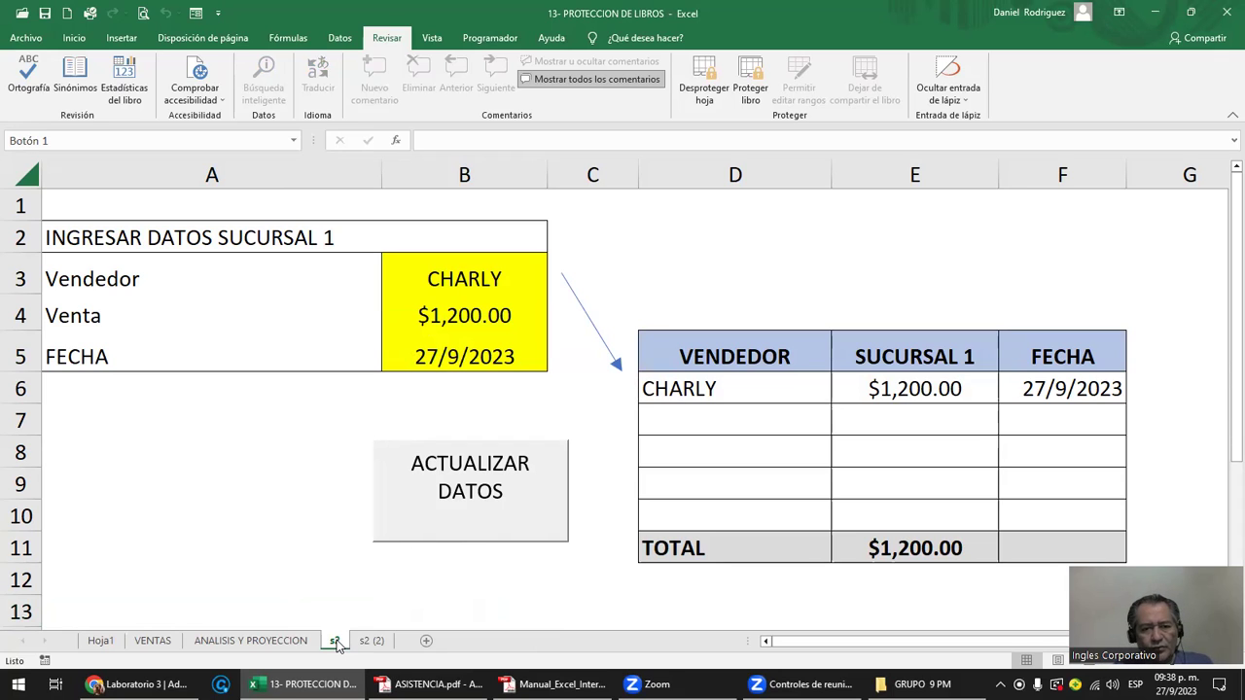
{"action": "left_click_drag", "start_coordinate": [338, 645], "coordinate": [400, 640]}
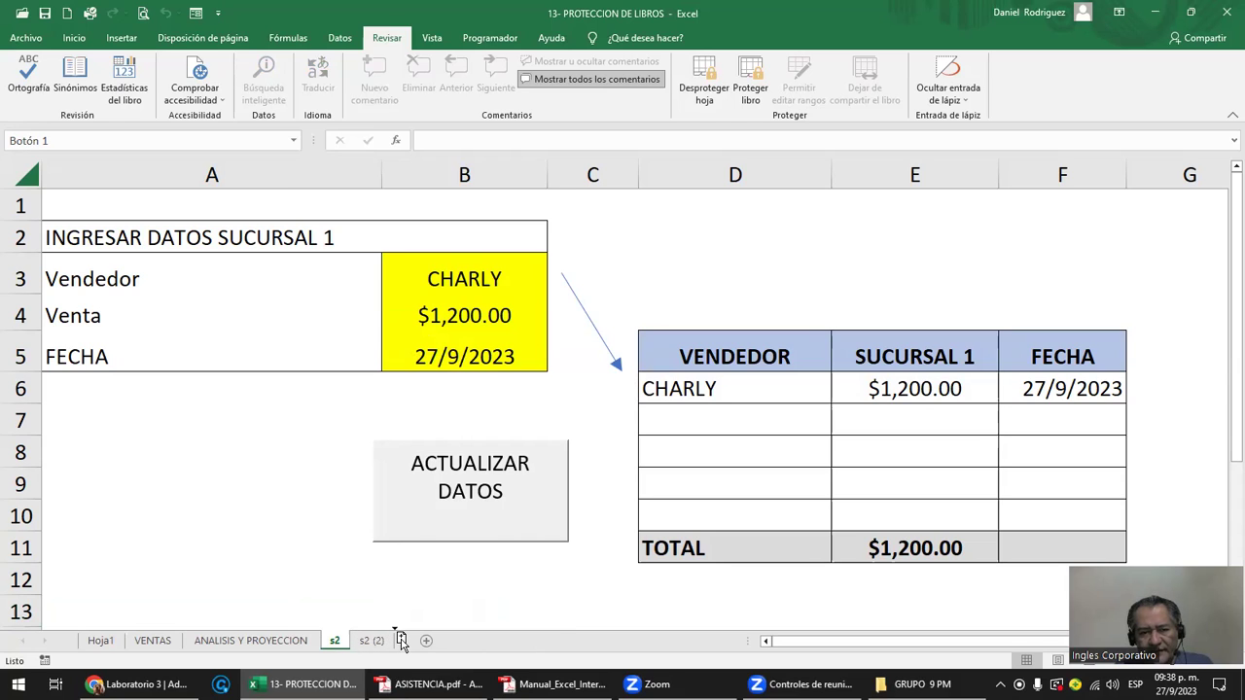
{"action": "mouse_move", "coordinate": [401, 640]}
{"action": "left_mouse_down"}
{"action": "mouse_move", "coordinate": [259, 637]}
{"action": "mouse_move", "coordinate": [383, 644]}
{"action": "left_mouse_up"}
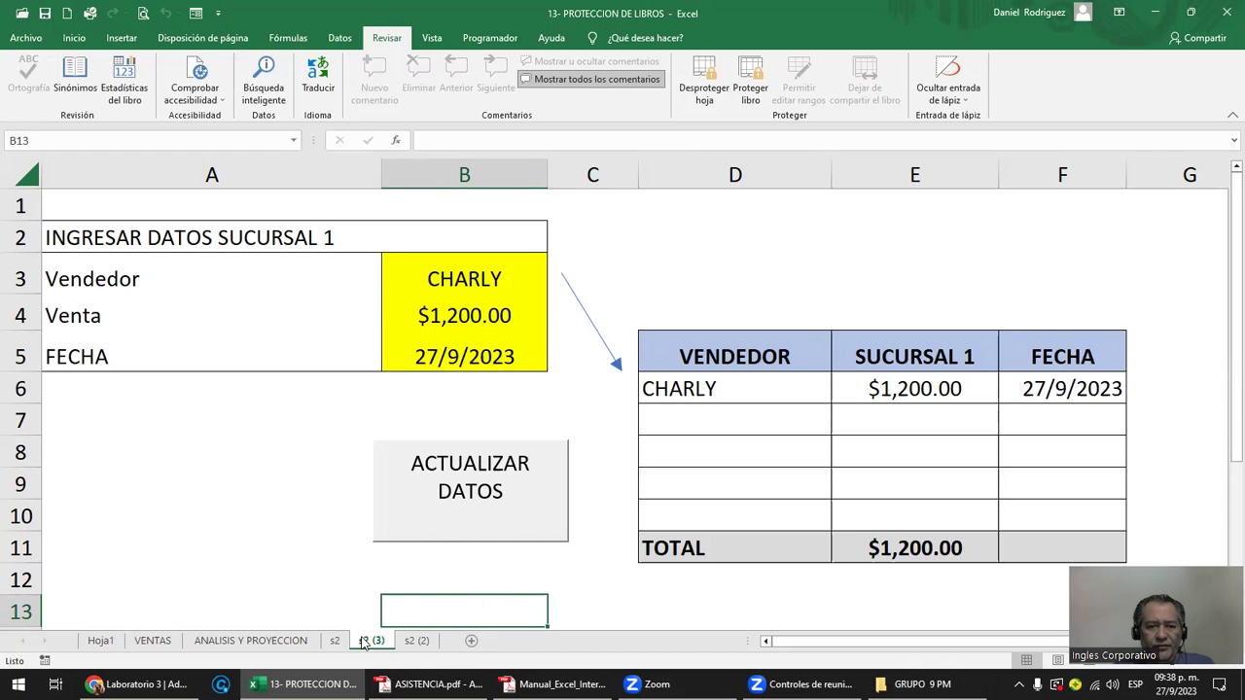
{"action": "right_click", "coordinate": [364, 643]}
{"action": "left_click", "coordinate": [403, 475]}
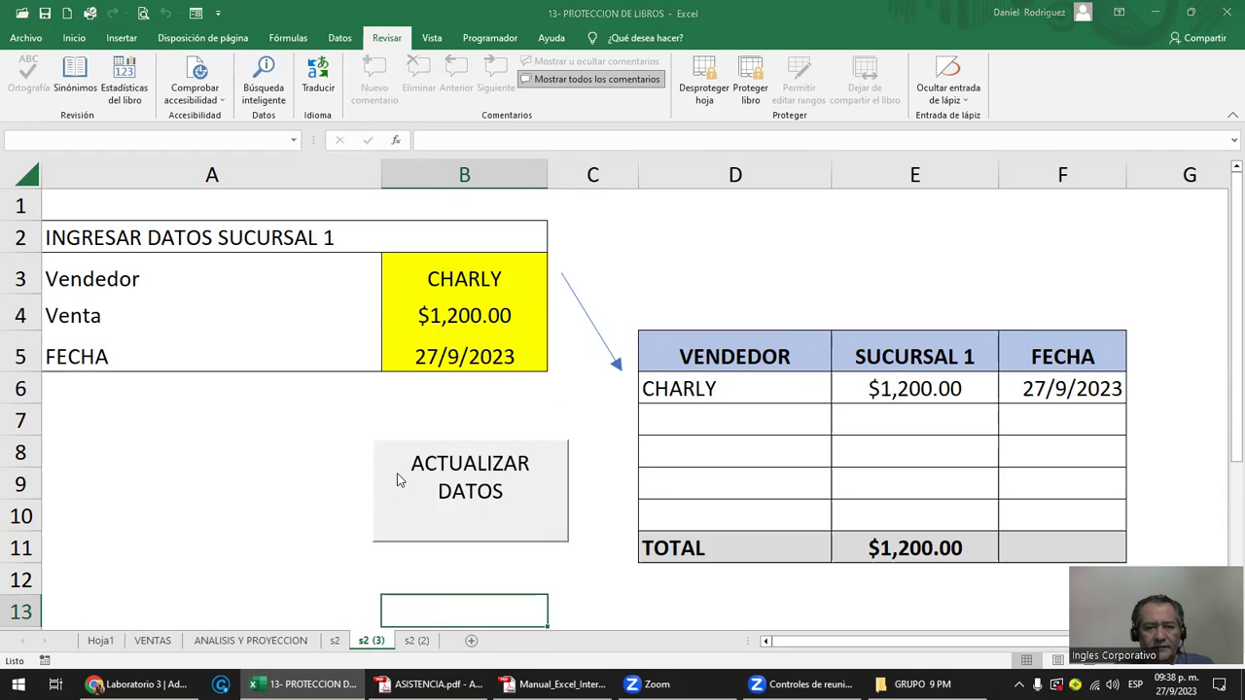
{"action": "left_click", "coordinate": [574, 387]}
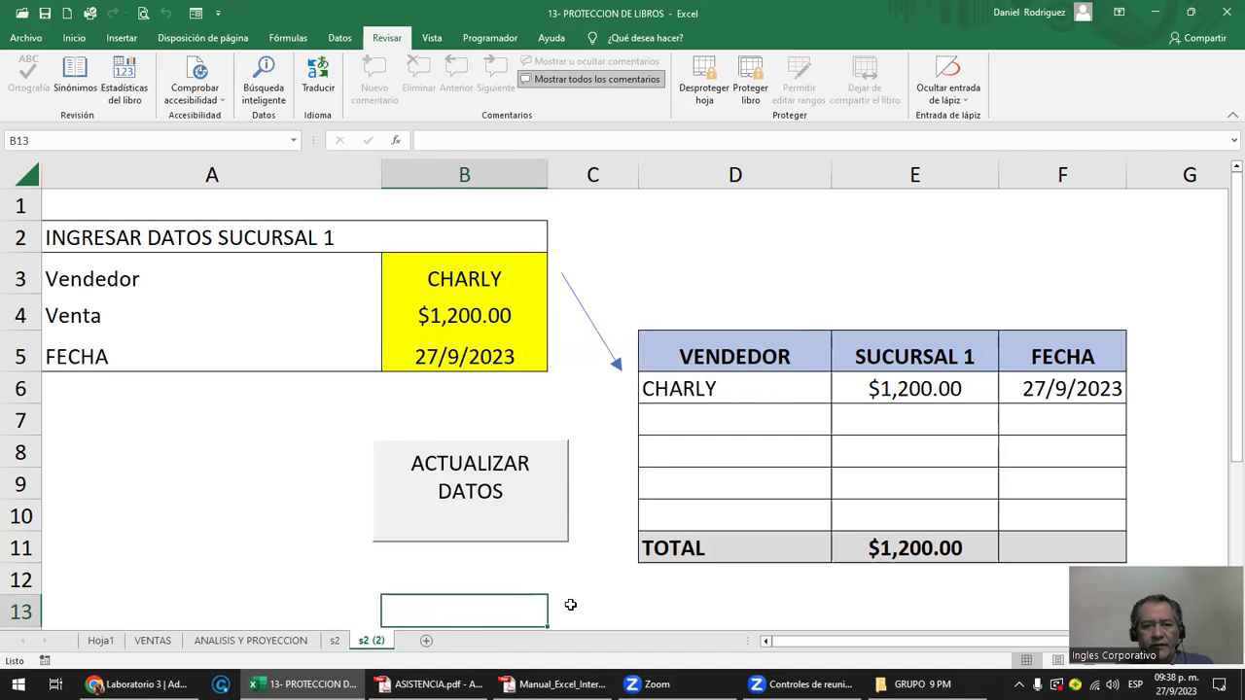
{"action": "left_click", "coordinate": [596, 584]}
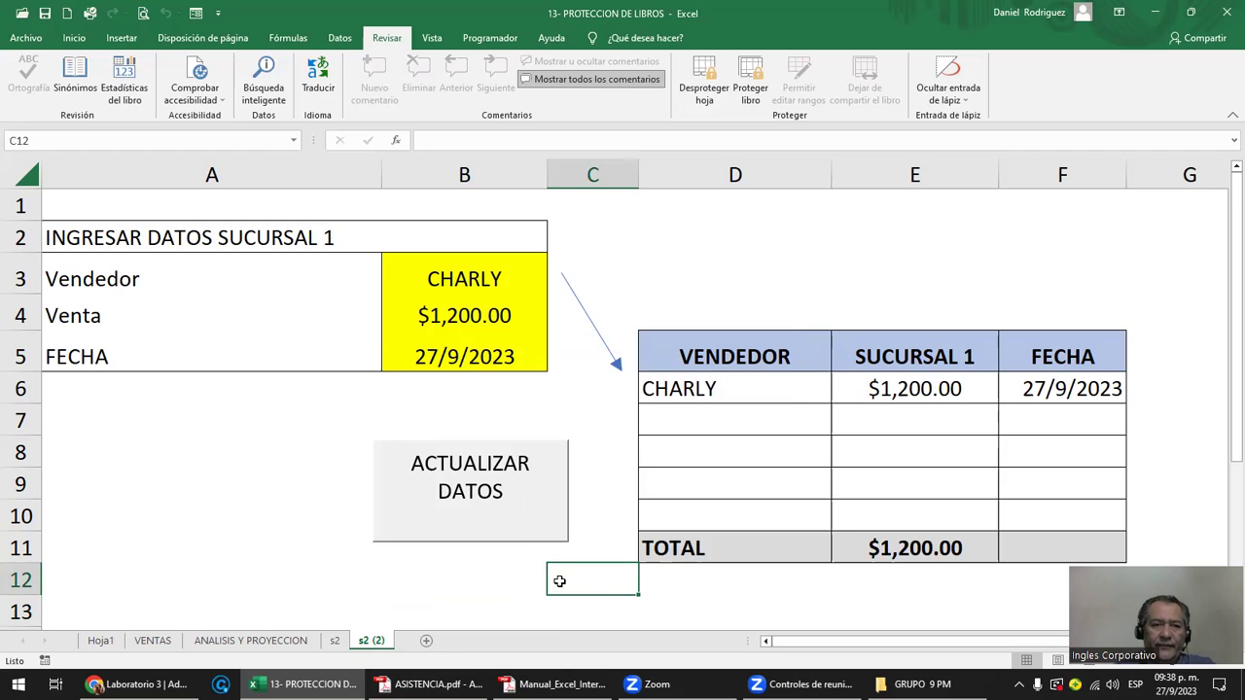
{"action": "left_click", "coordinate": [26, 39]}
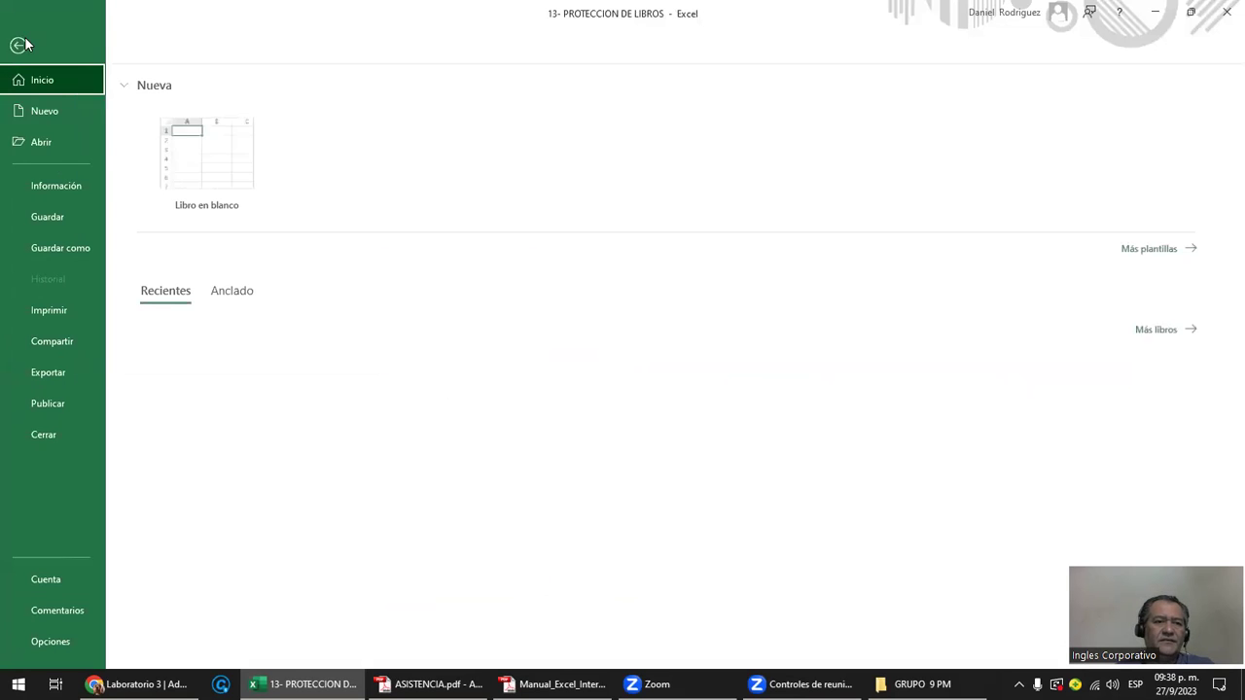
{"action": "left_click", "coordinate": [55, 186]}
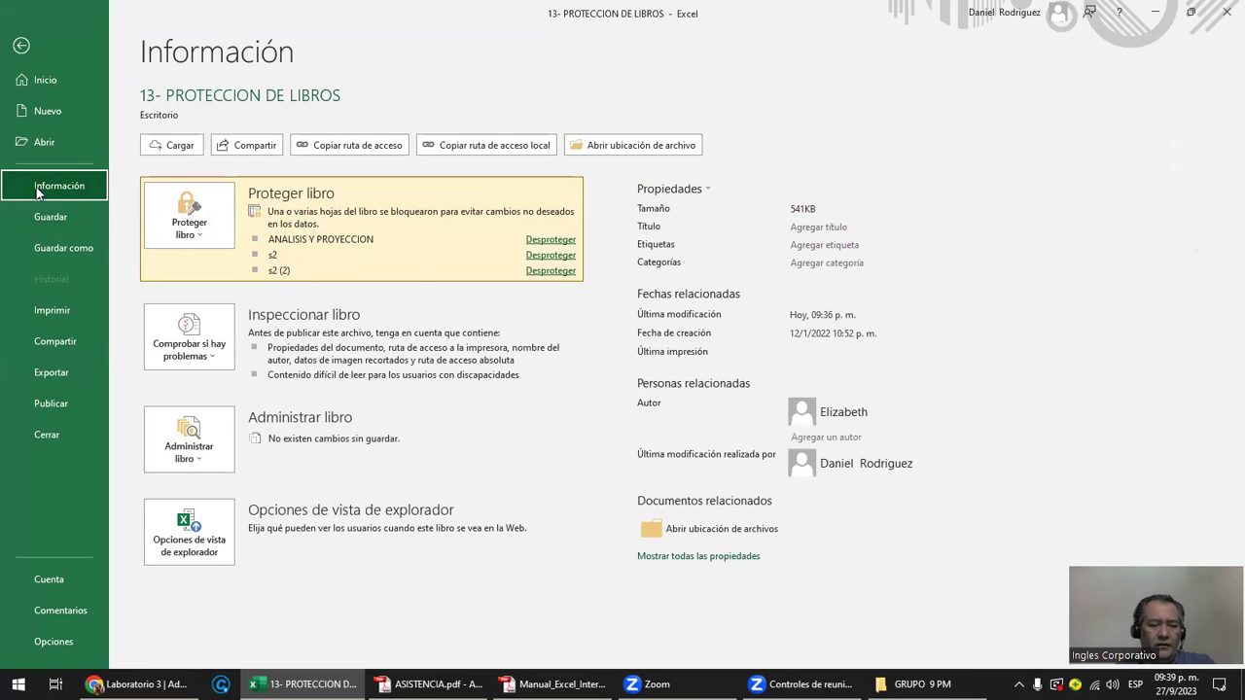
{"action": "key", "text": "Escape"}
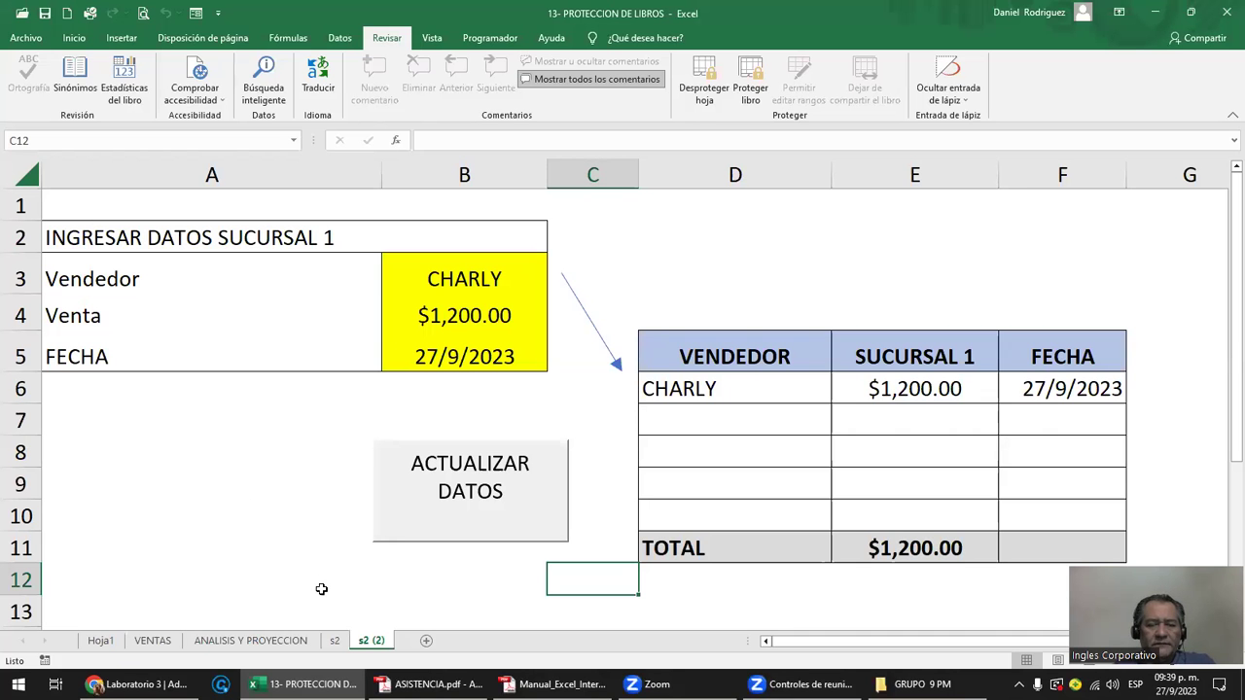
{"action": "left_click", "coordinate": [321, 588]}
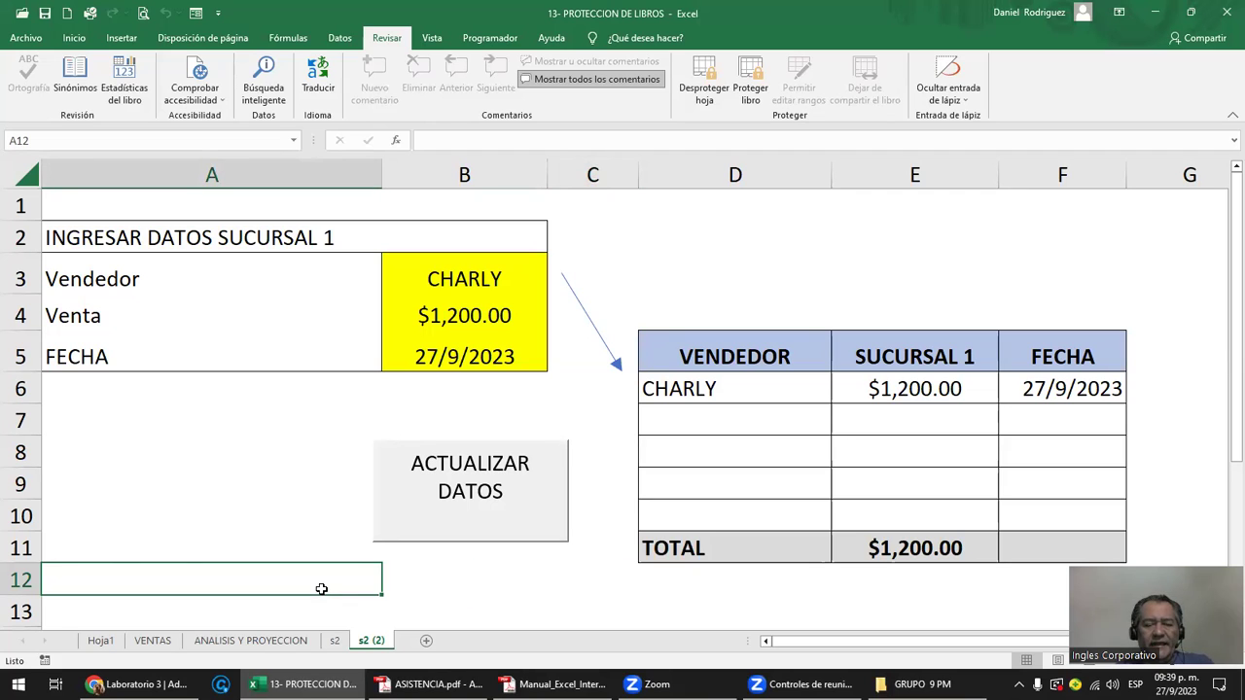
{"action": "right_click", "coordinate": [375, 643]}
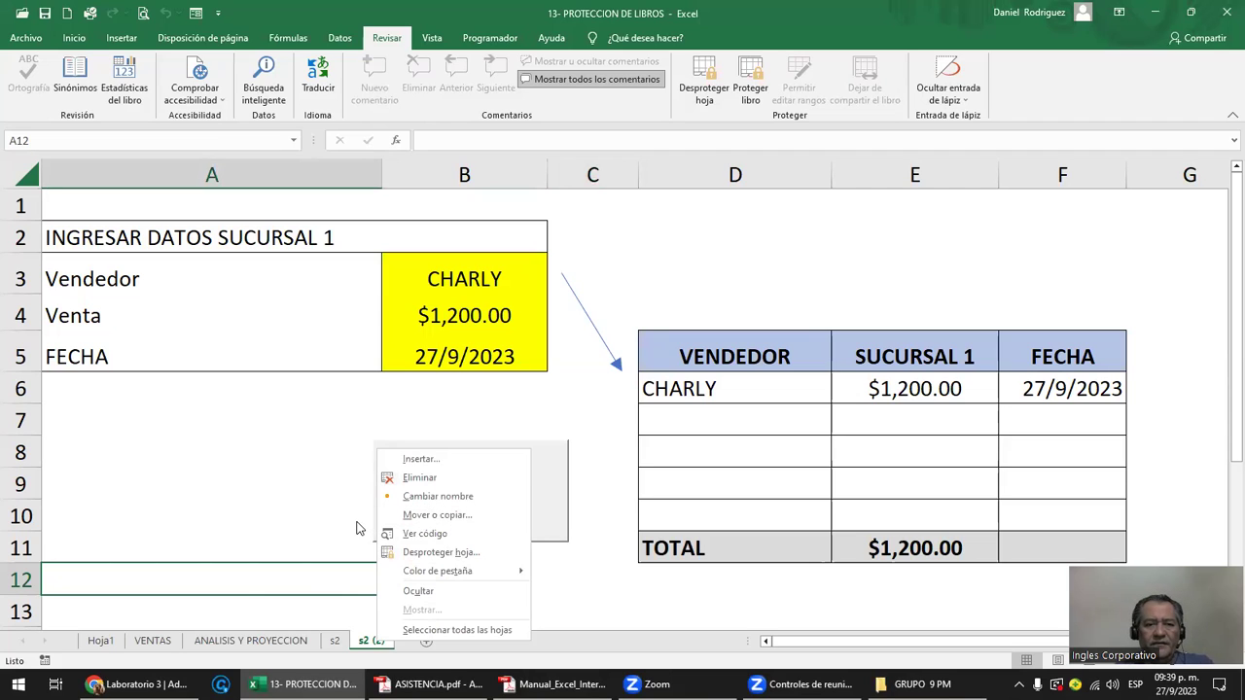
{"action": "left_click", "coordinate": [199, 491]}
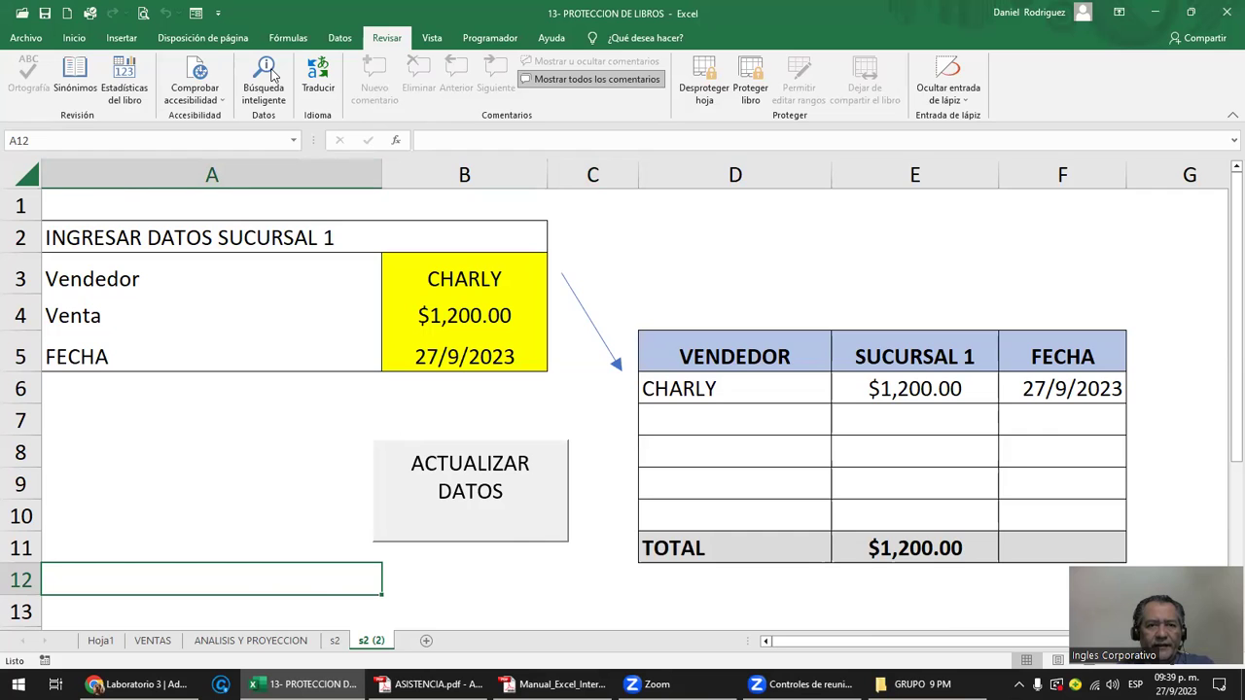
{"action": "left_click_drag", "start_coordinate": [447, 13], "coordinate": [447, 115]}
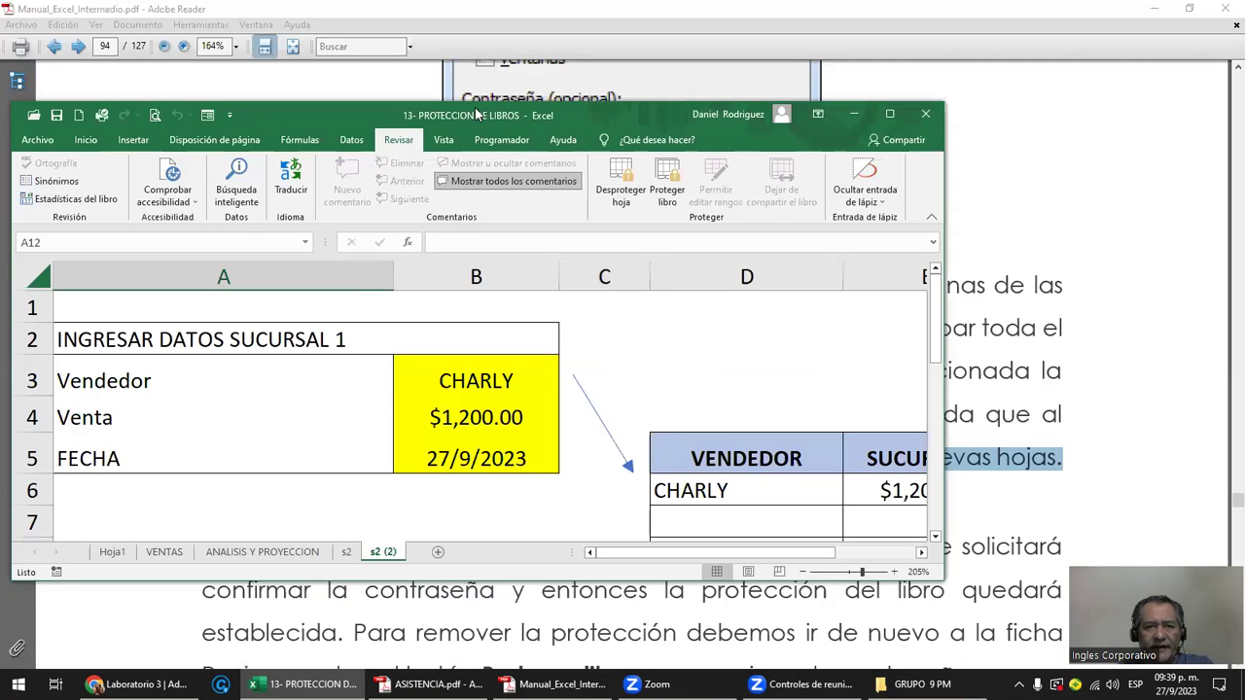
{"action": "double_click", "coordinate": [628, 124]}
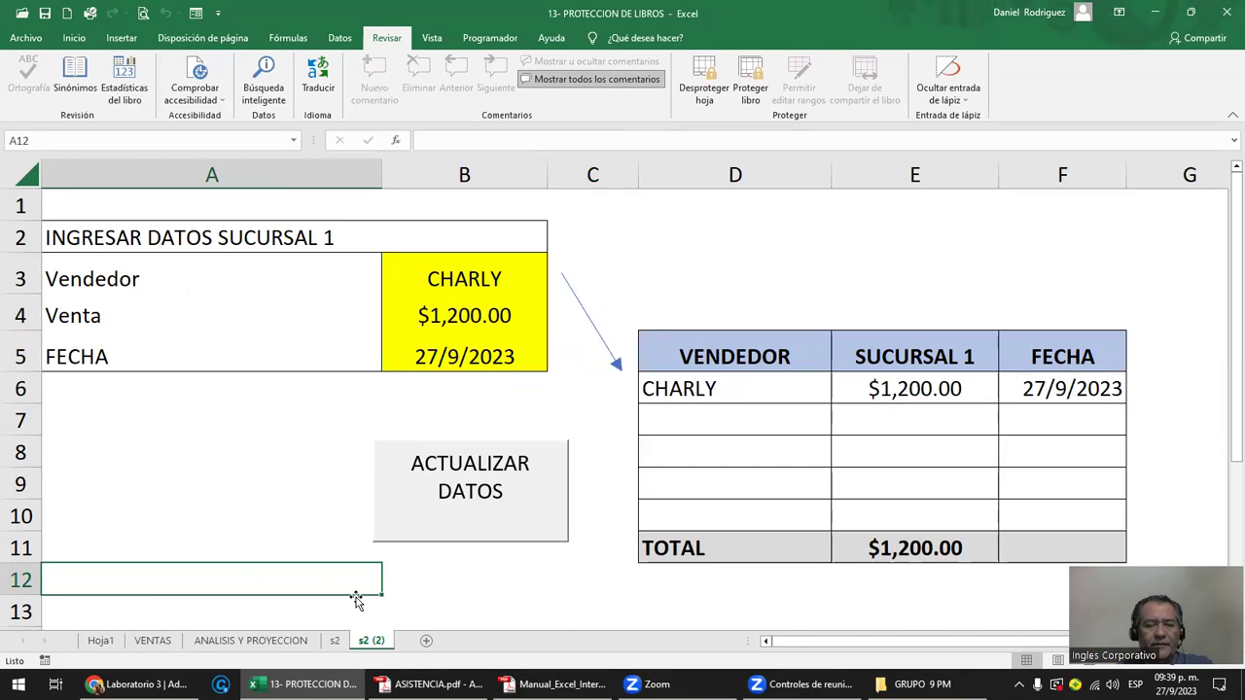
- Open Proteger estructura del libro from Información > Proteger libro and move the dialog aside
{"action": "left_click", "coordinate": [17, 41]}
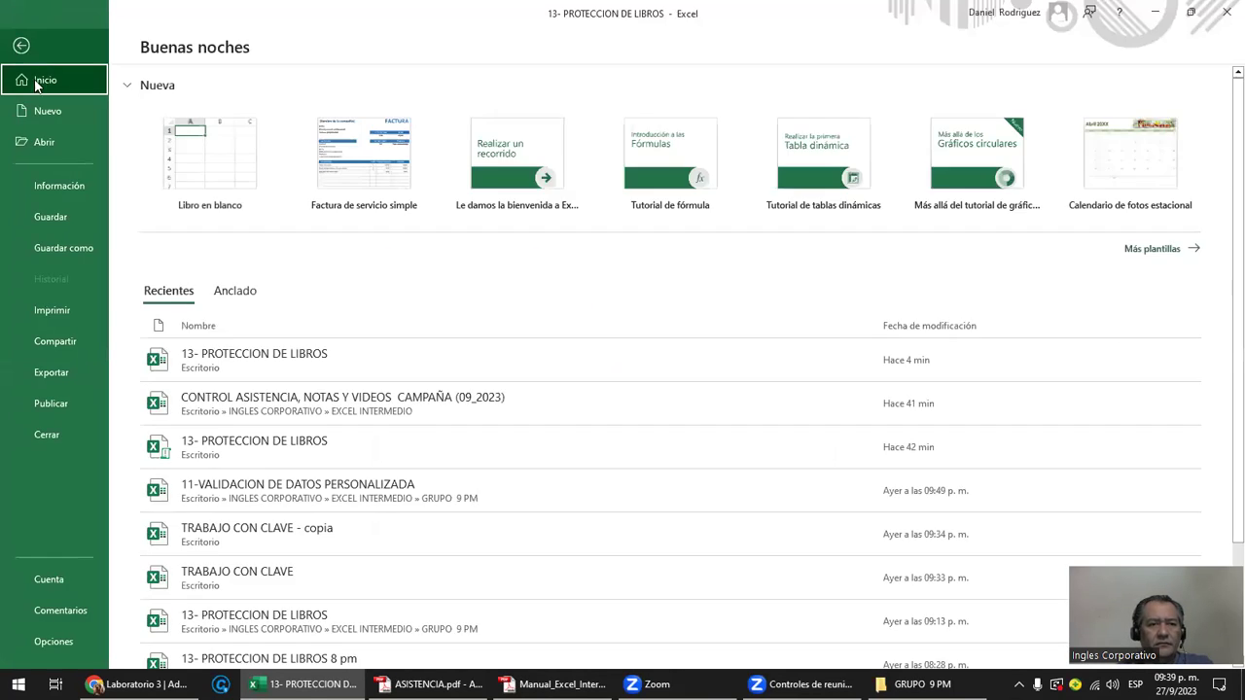
{"action": "left_click", "coordinate": [51, 190]}
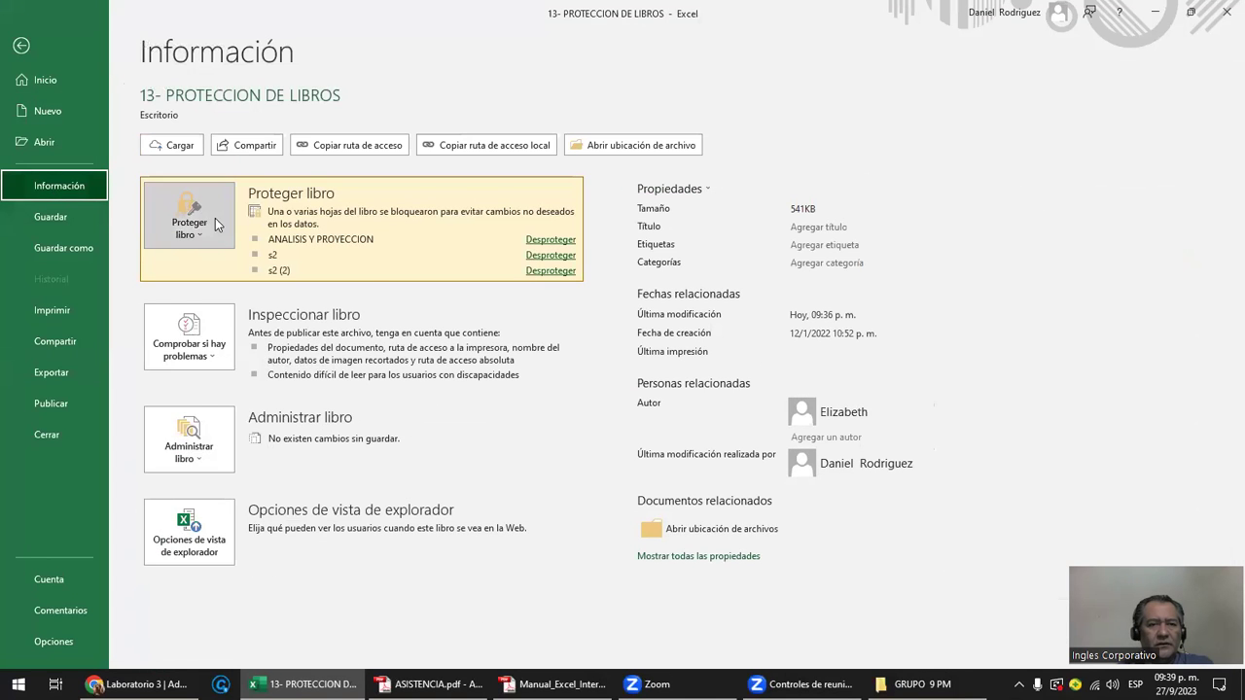
{"action": "left_click", "coordinate": [215, 217]}
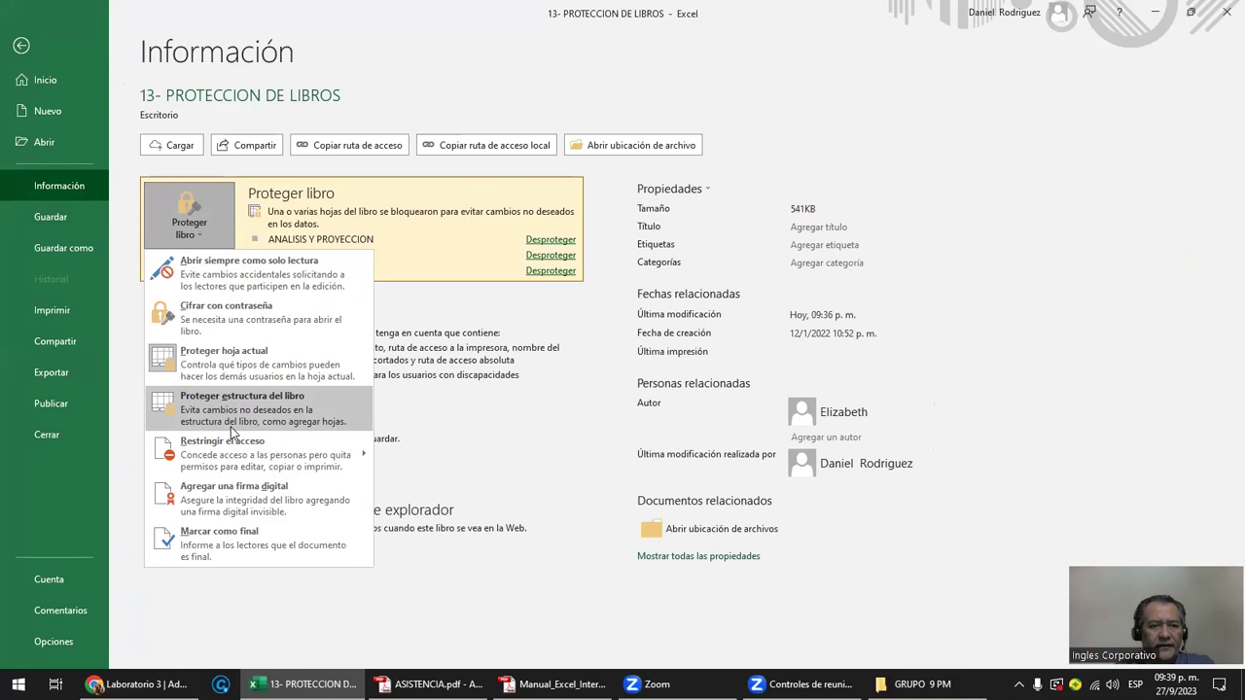
{"action": "left_click", "coordinate": [308, 420]}
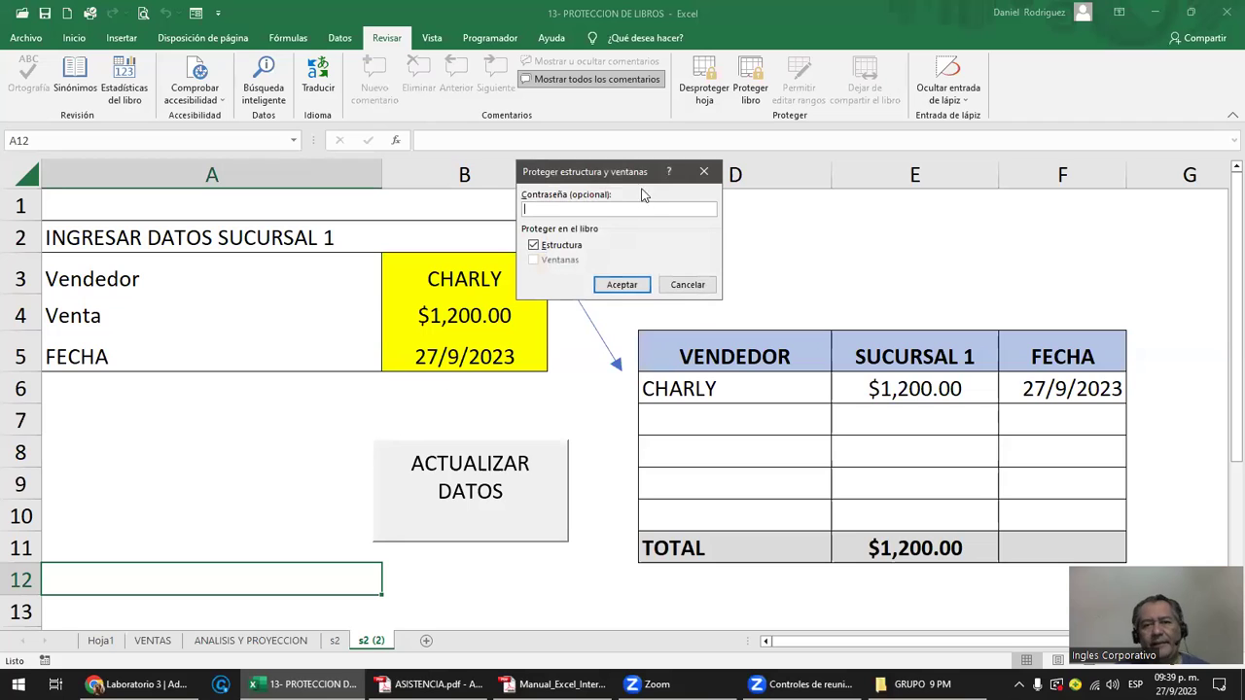
{"action": "left_click_drag", "start_coordinate": [625, 178], "coordinate": [727, 220]}
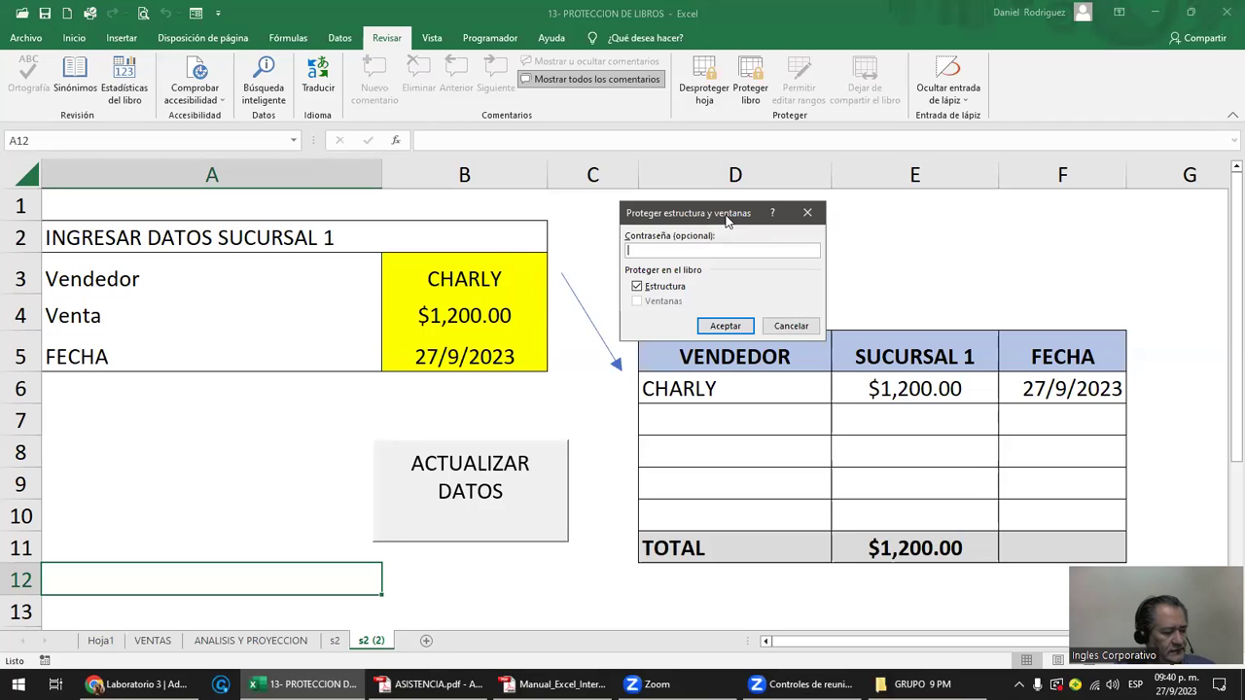
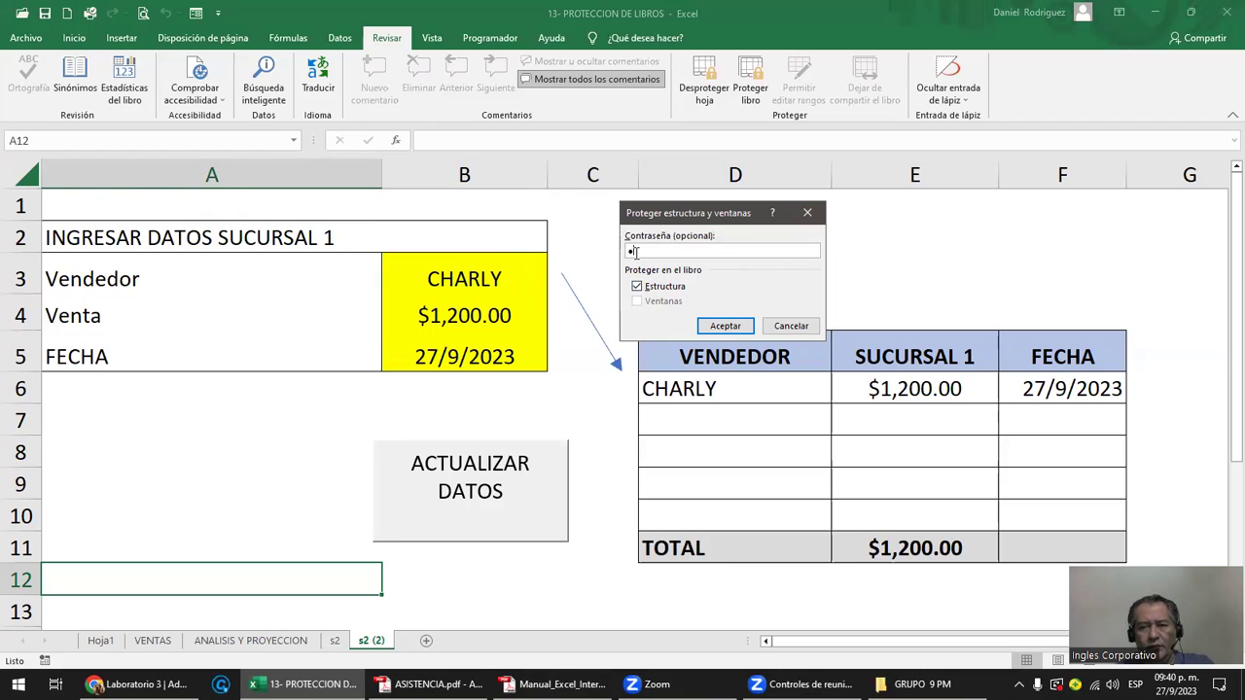
- Enter and confirm the password to lock the workbook structure
{"action": "left_click", "coordinate": [722, 328]}
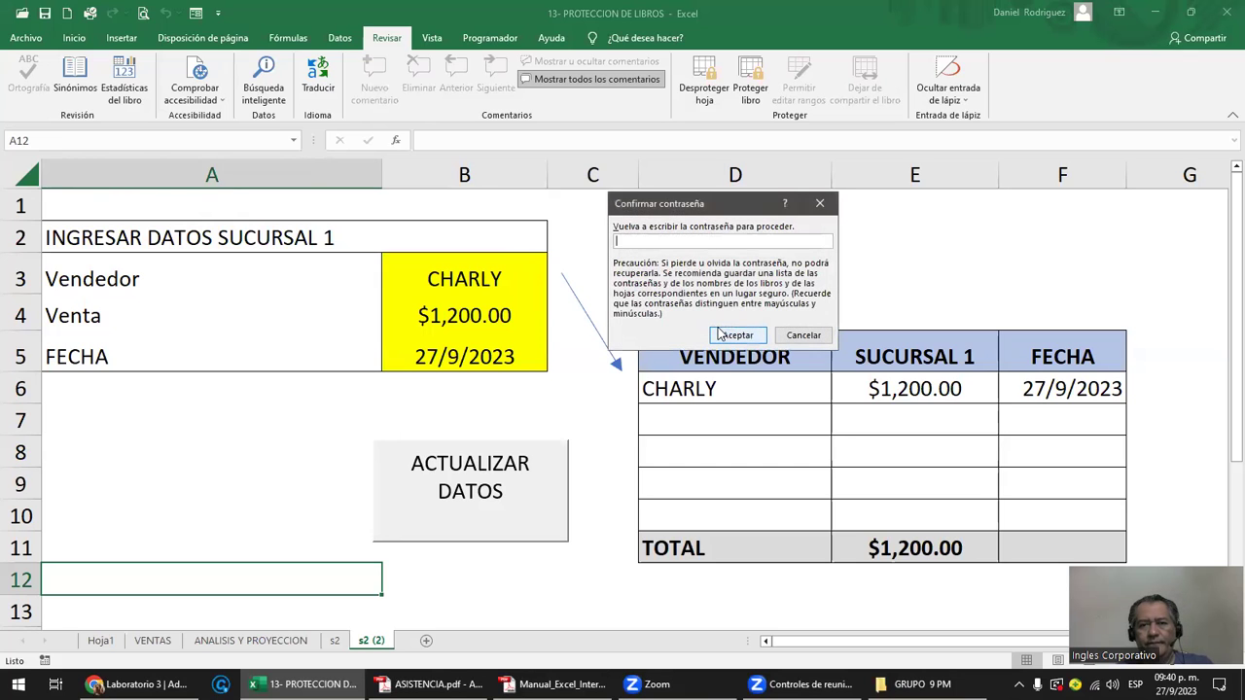
{"action": "type", "text": "1"}
{"action": "left_click", "coordinate": [731, 334]}
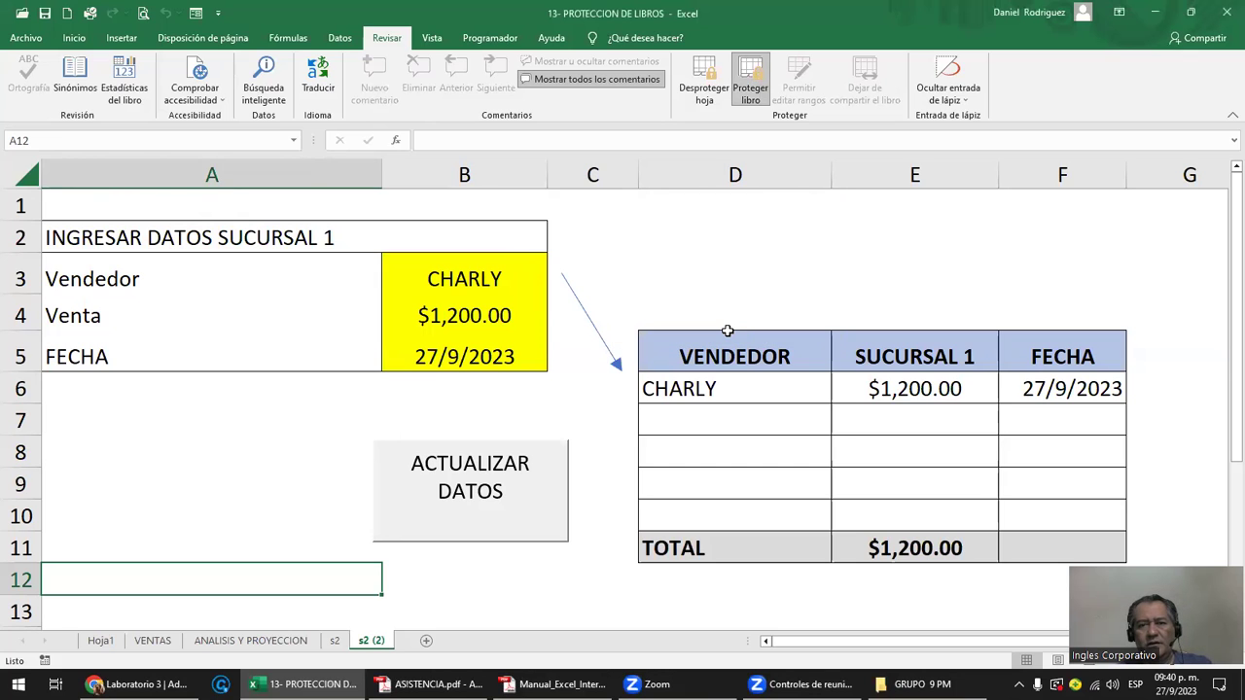
{"action": "left_click", "coordinate": [749, 229]}
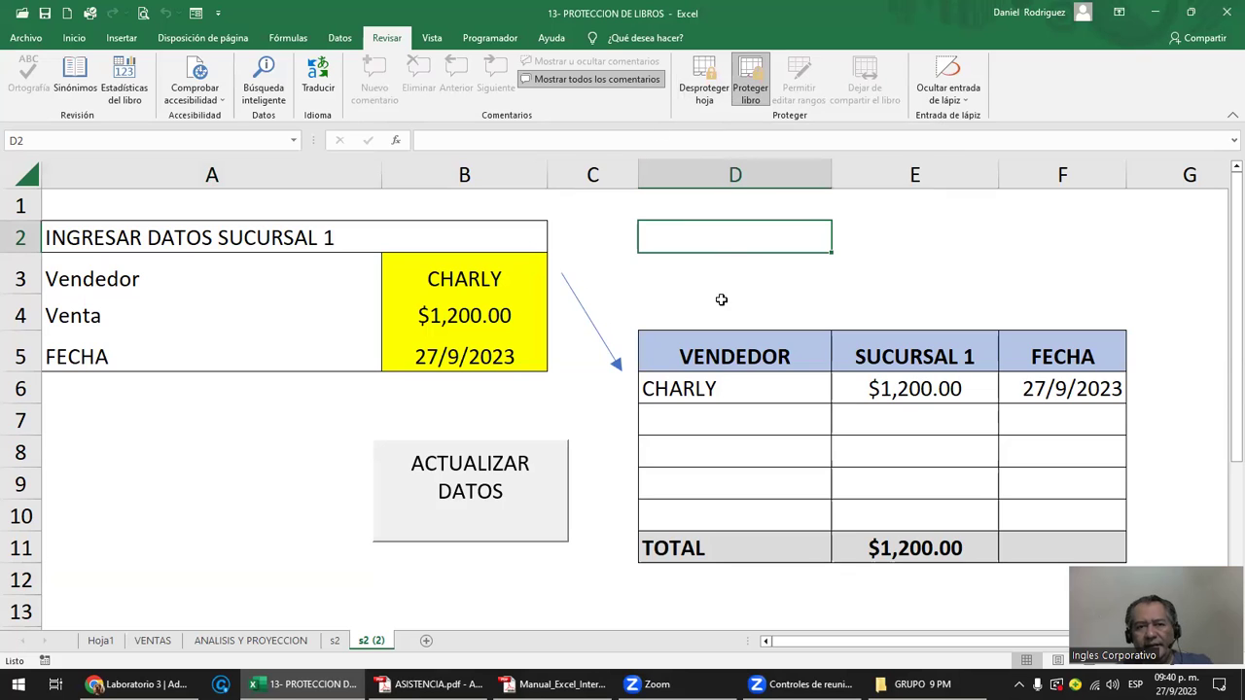
- Verify that the s2 (2) tab can no longer be moved or deleted, then switch to the s2 sheet
{"action": "right_click", "coordinate": [377, 639]}
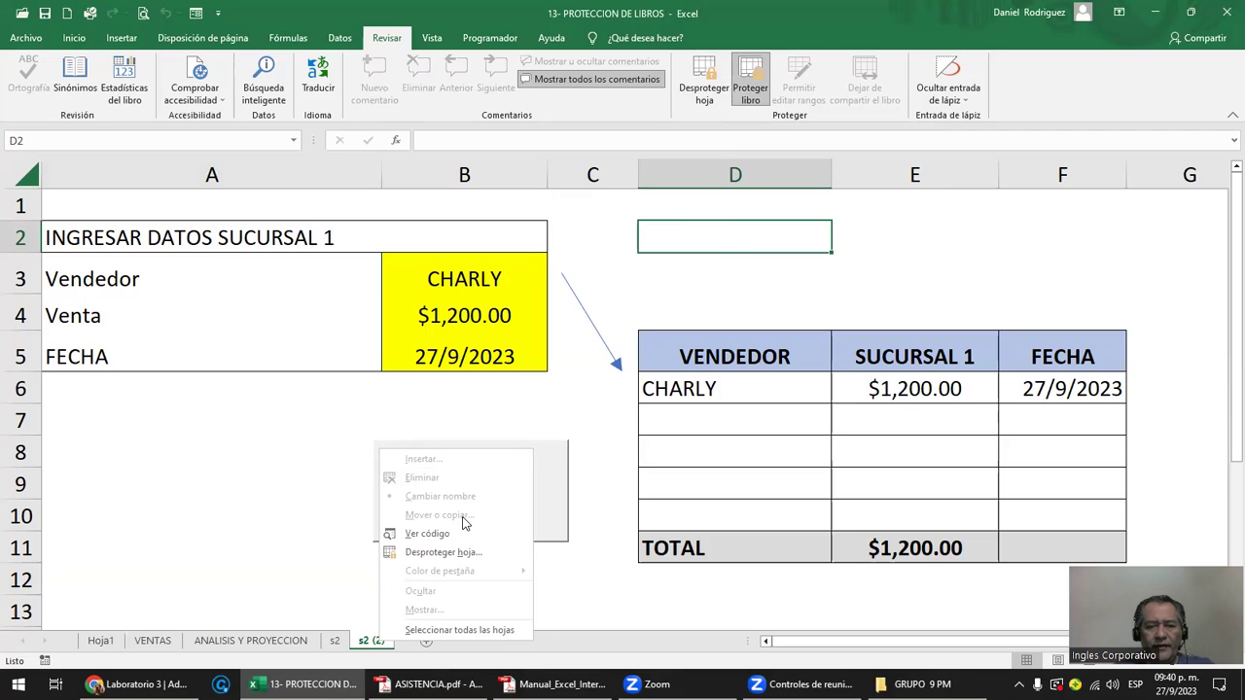
{"action": "left_click", "coordinate": [243, 589]}
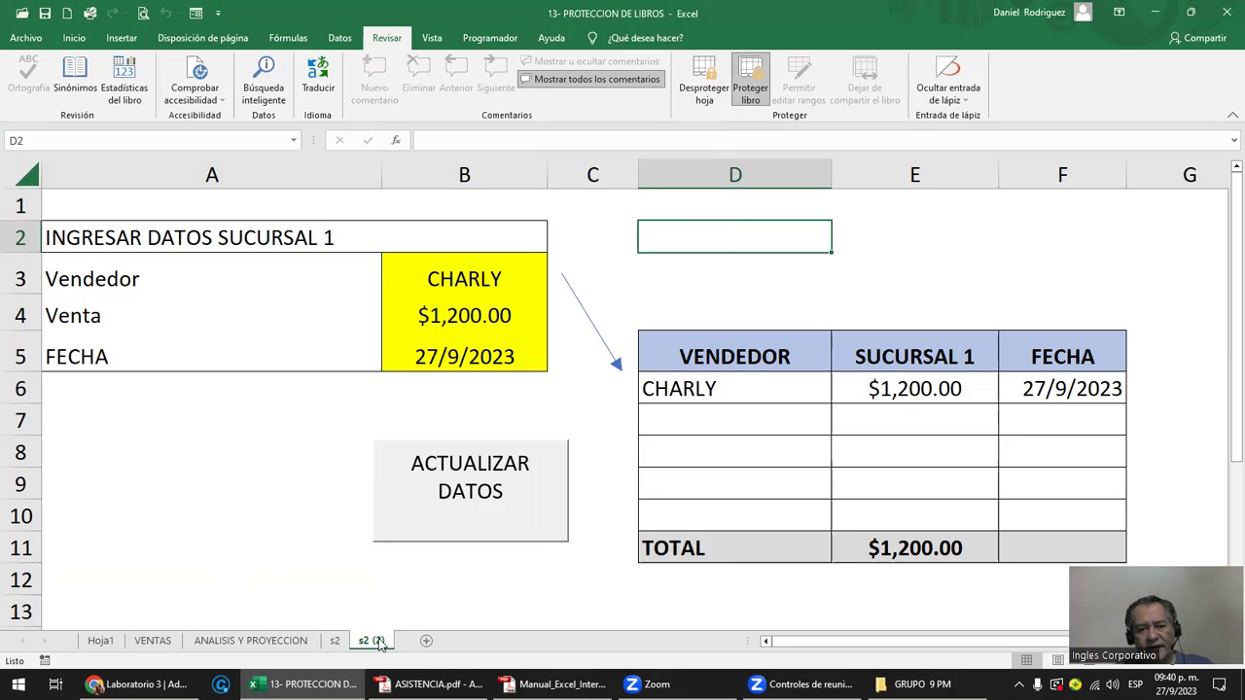
{"action": "mouse_move", "coordinate": [379, 644]}
{"action": "left_mouse_down"}
{"action": "mouse_move", "coordinate": [452, 642]}
{"action": "mouse_move", "coordinate": [426, 642]}
{"action": "left_mouse_up"}
{"action": "right_click", "coordinate": [374, 641]}
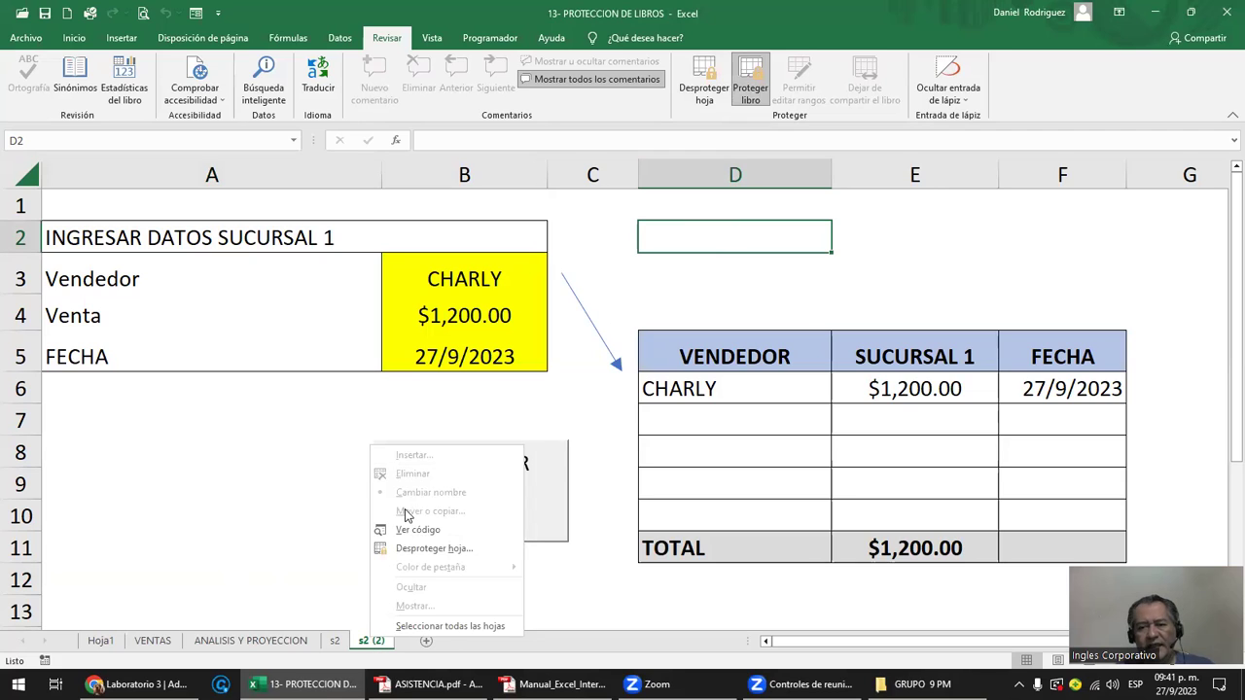
{"action": "left_click", "coordinate": [258, 504]}
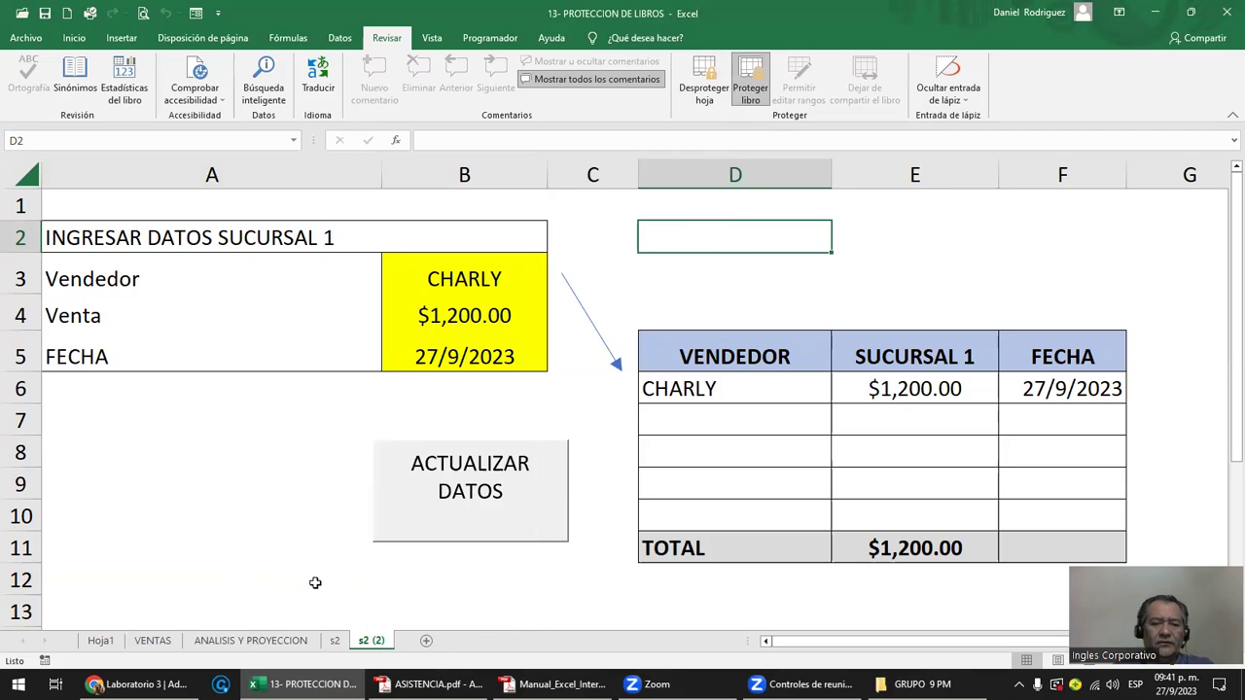
{"action": "left_click", "coordinate": [335, 641]}
{"action": "left_click", "coordinate": [630, 386]}
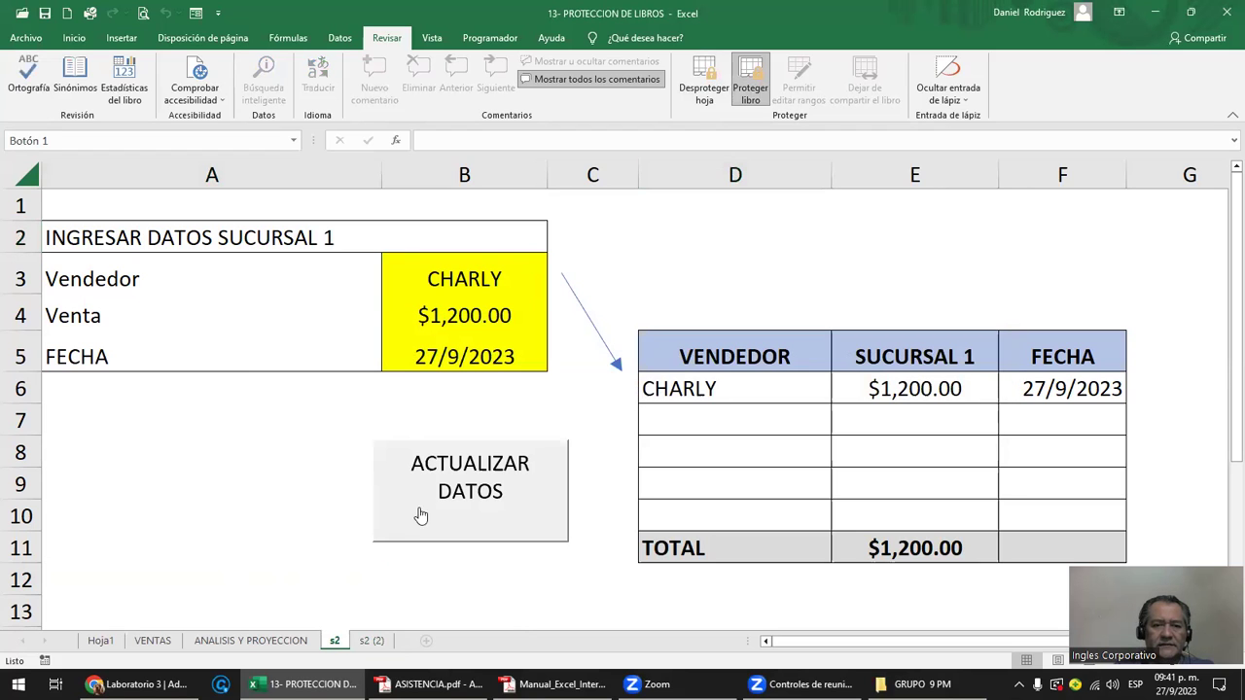
{"action": "left_click", "coordinate": [274, 642]}
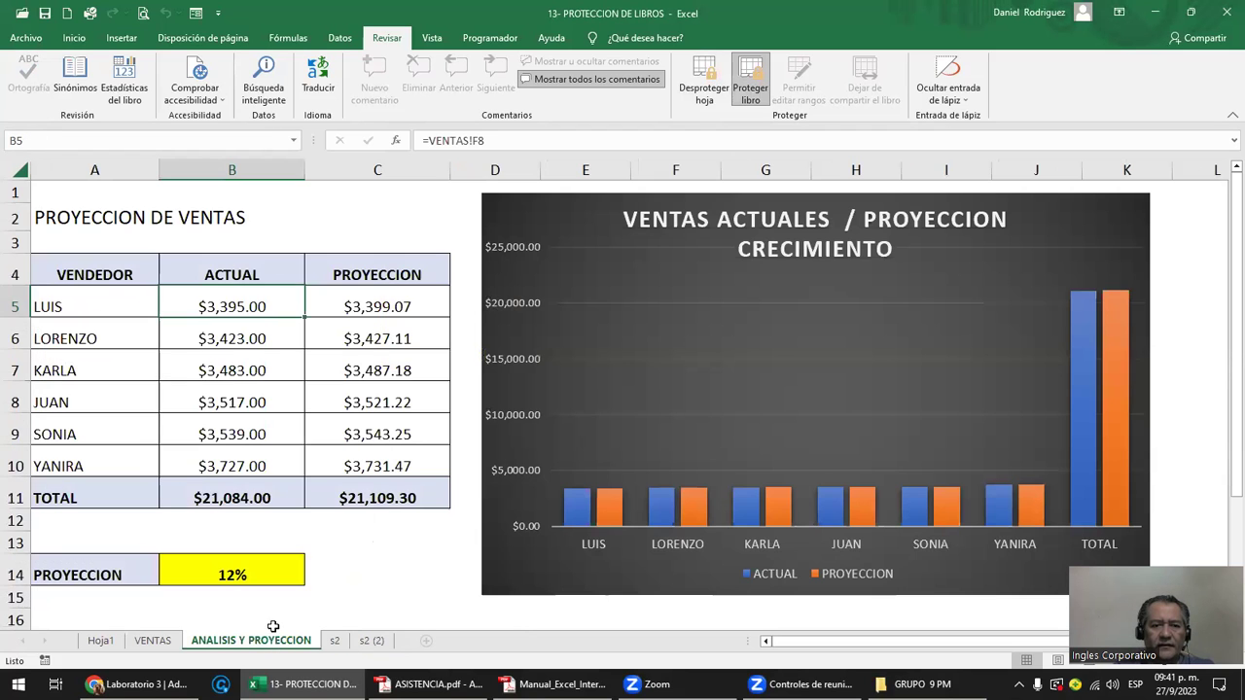
{"action": "right_click", "coordinate": [260, 642]}
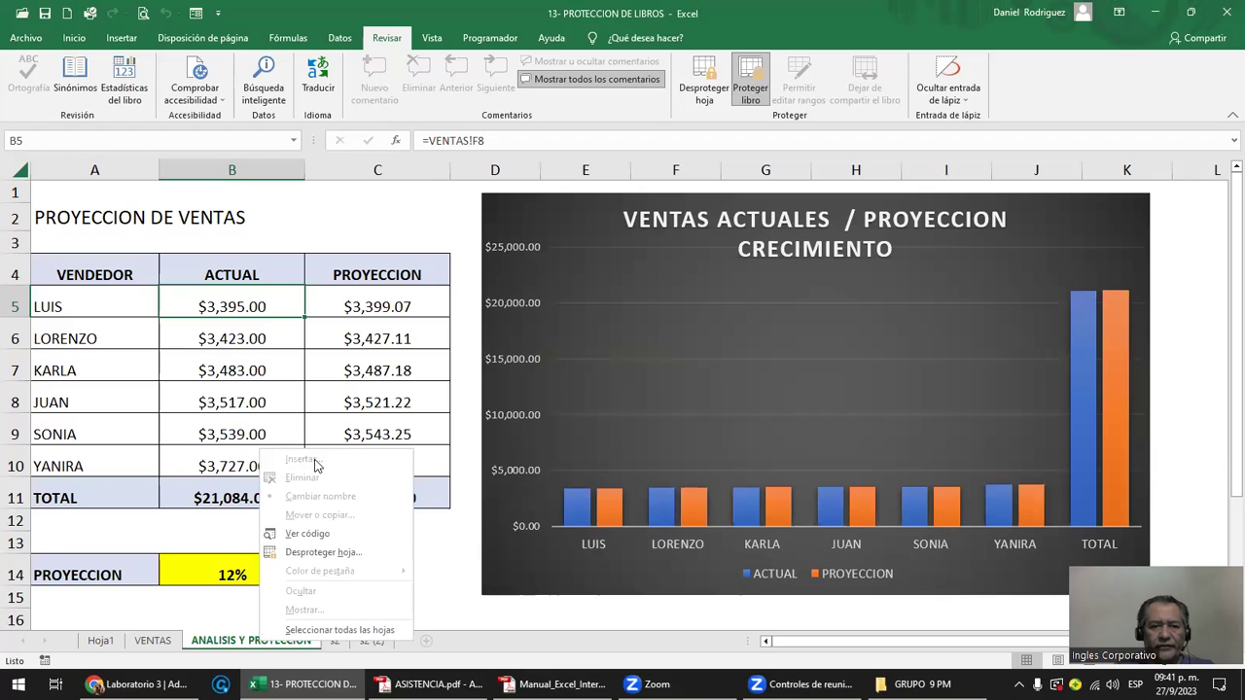
{"action": "left_click", "coordinate": [453, 584]}
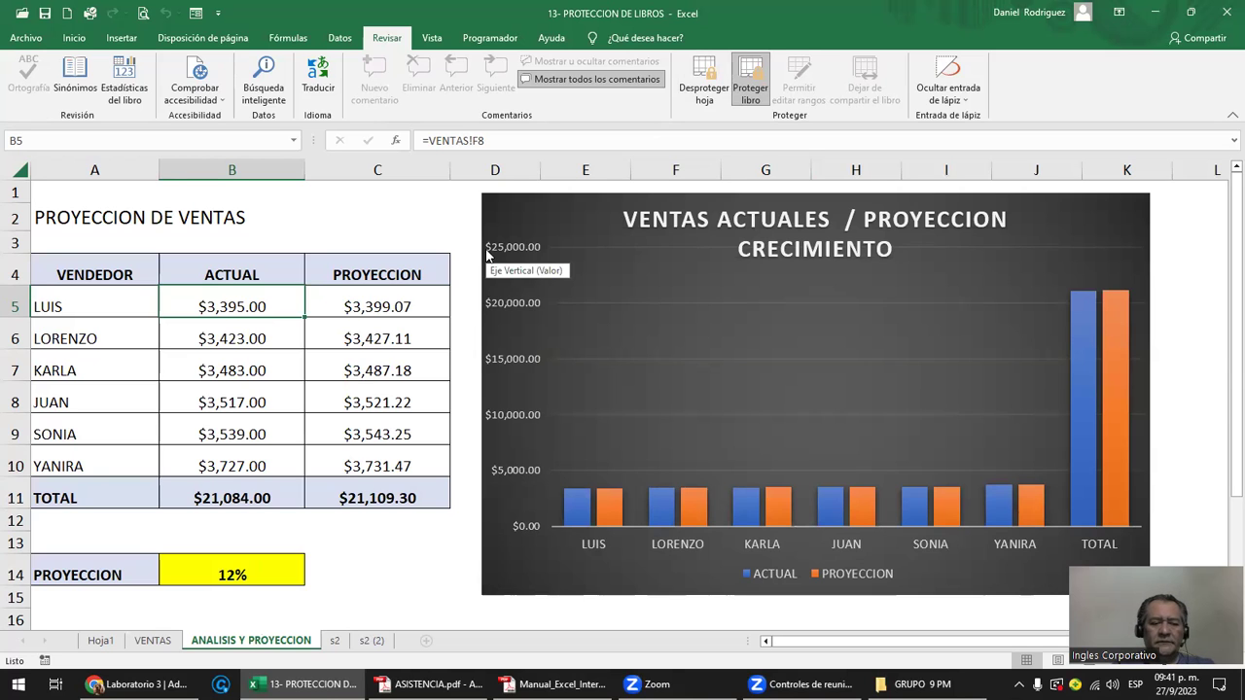
{"action": "left_click", "coordinate": [26, 39]}
{"action": "left_click", "coordinate": [61, 188]}
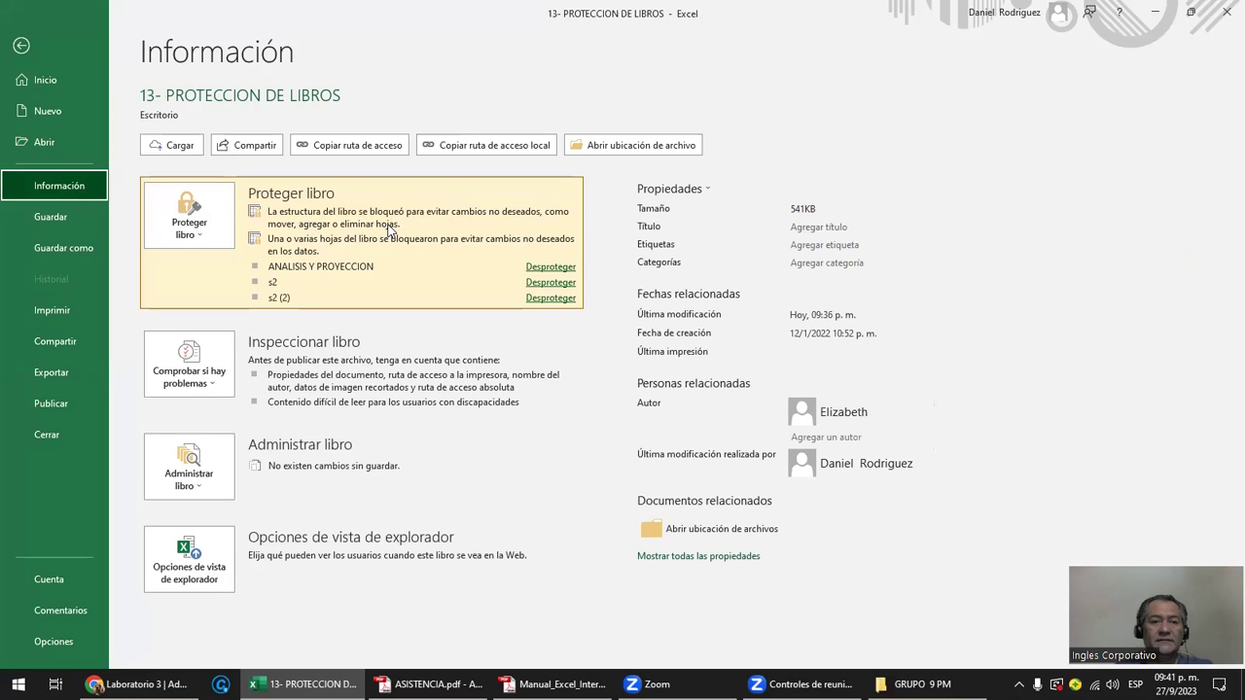
{"action": "left_click", "coordinate": [209, 234]}
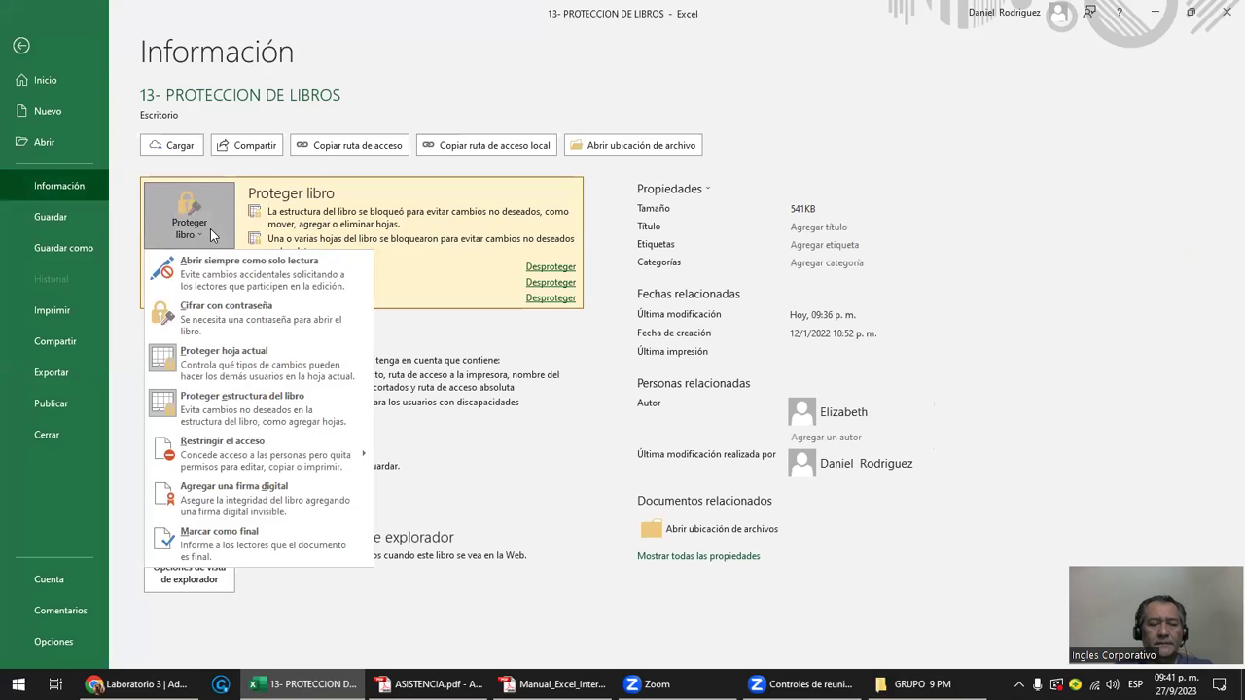
{"action": "left_click", "coordinate": [210, 235]}
{"action": "left_click", "coordinate": [22, 46]}
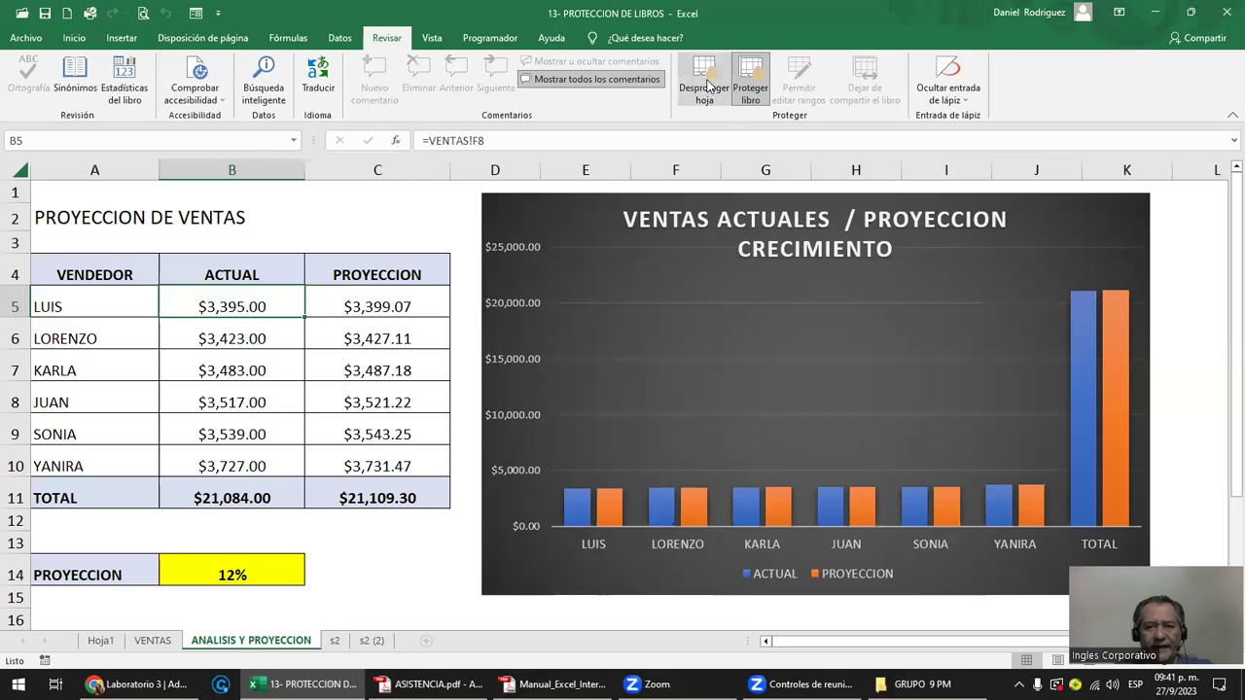
- Unprotect the workbook structure via Proteger libro by entering its password
{"action": "left_click", "coordinate": [750, 89]}
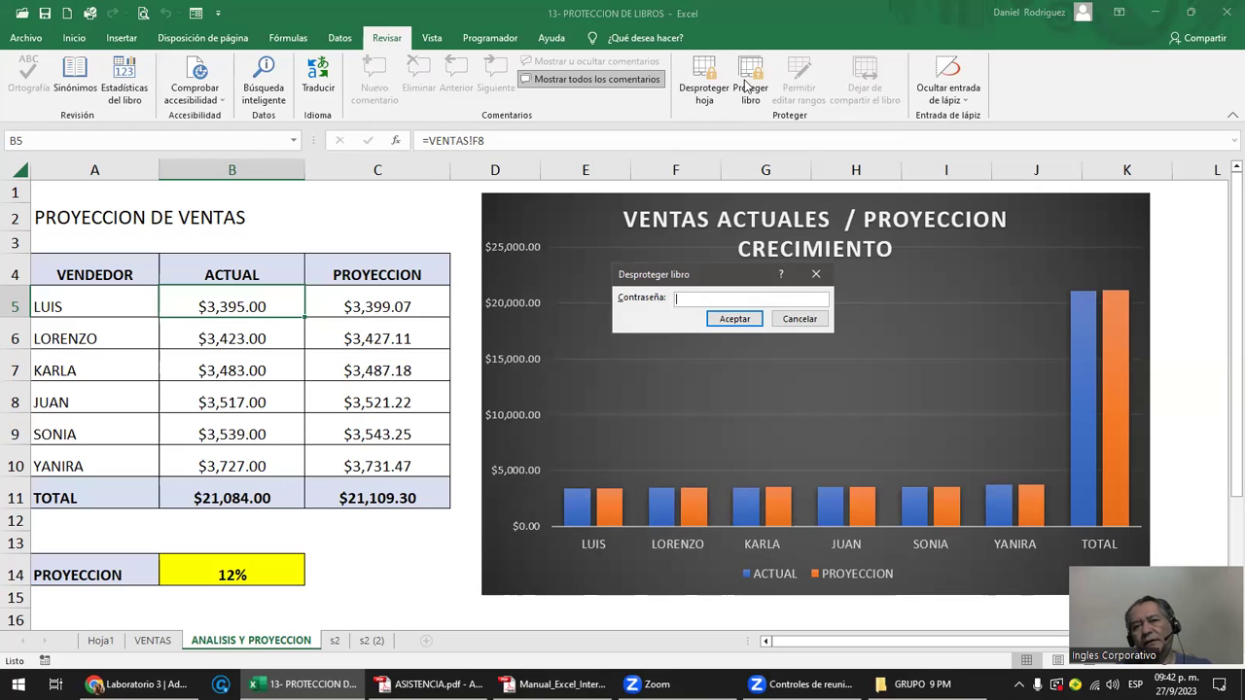
{"action": "type", "text": "1"}
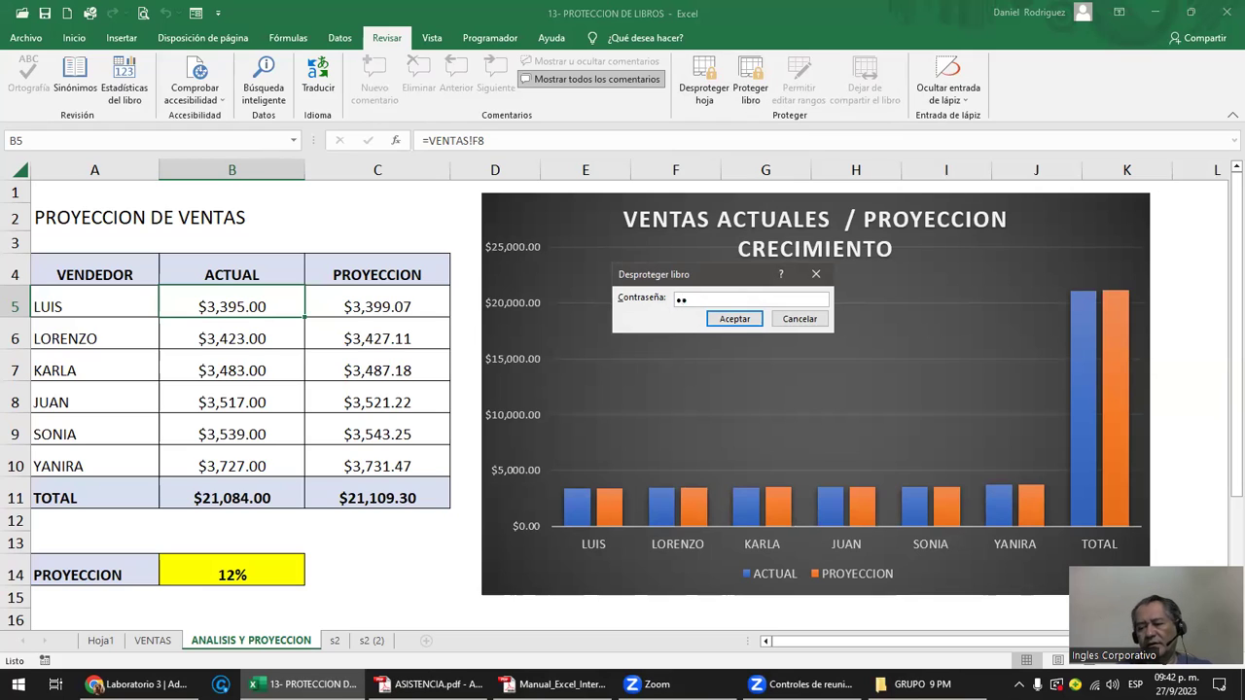
{"action": "key", "text": "Return"}
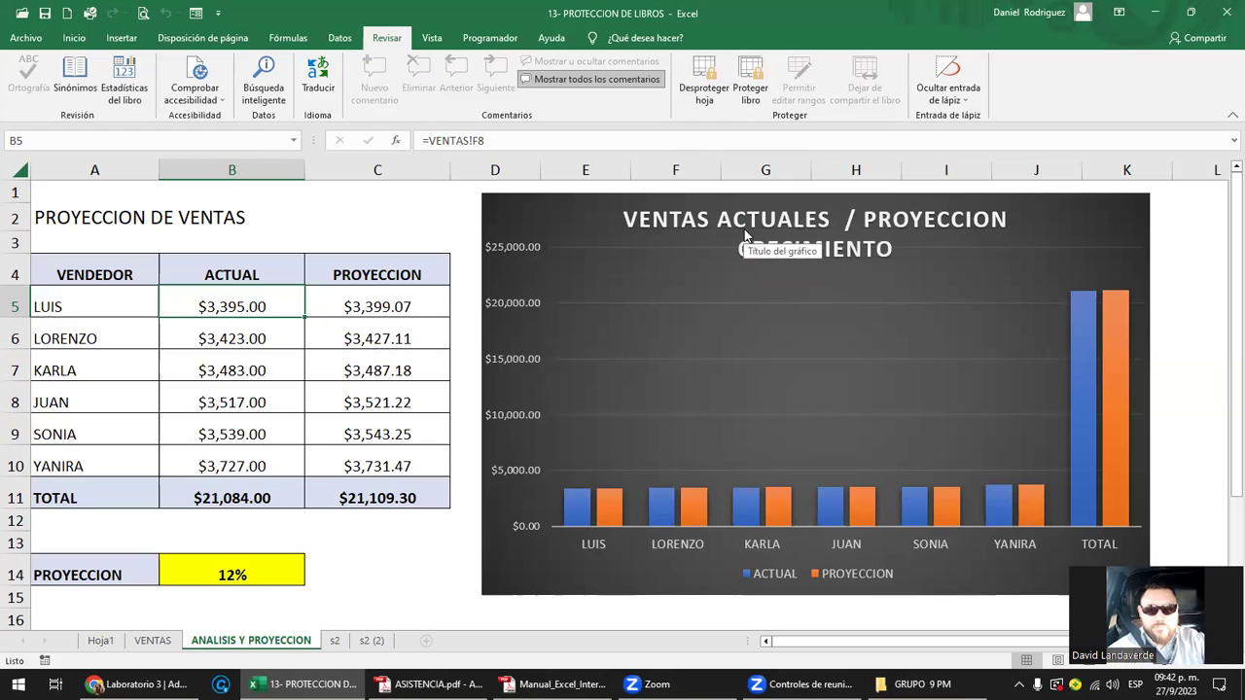
- Delete the duplicate s2 (2) sheet, confirming the deletion and dismissing the warning
{"action": "right_click", "coordinate": [370, 640]}
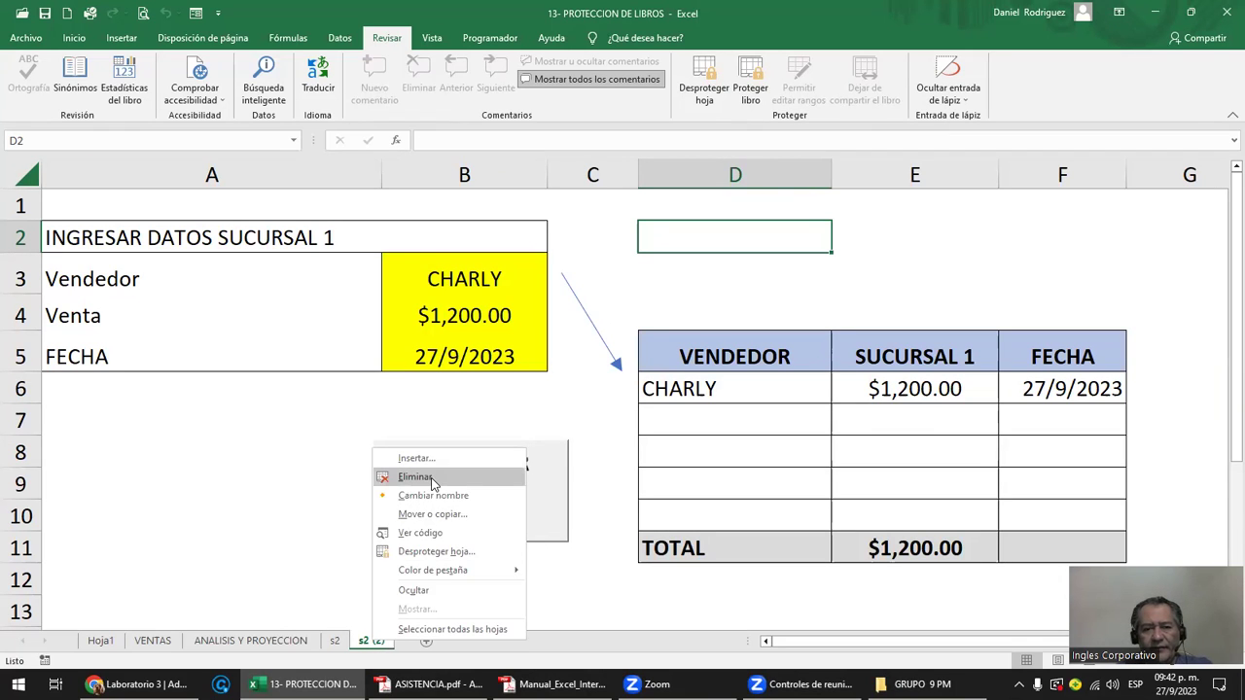
{"action": "left_click", "coordinate": [331, 571]}
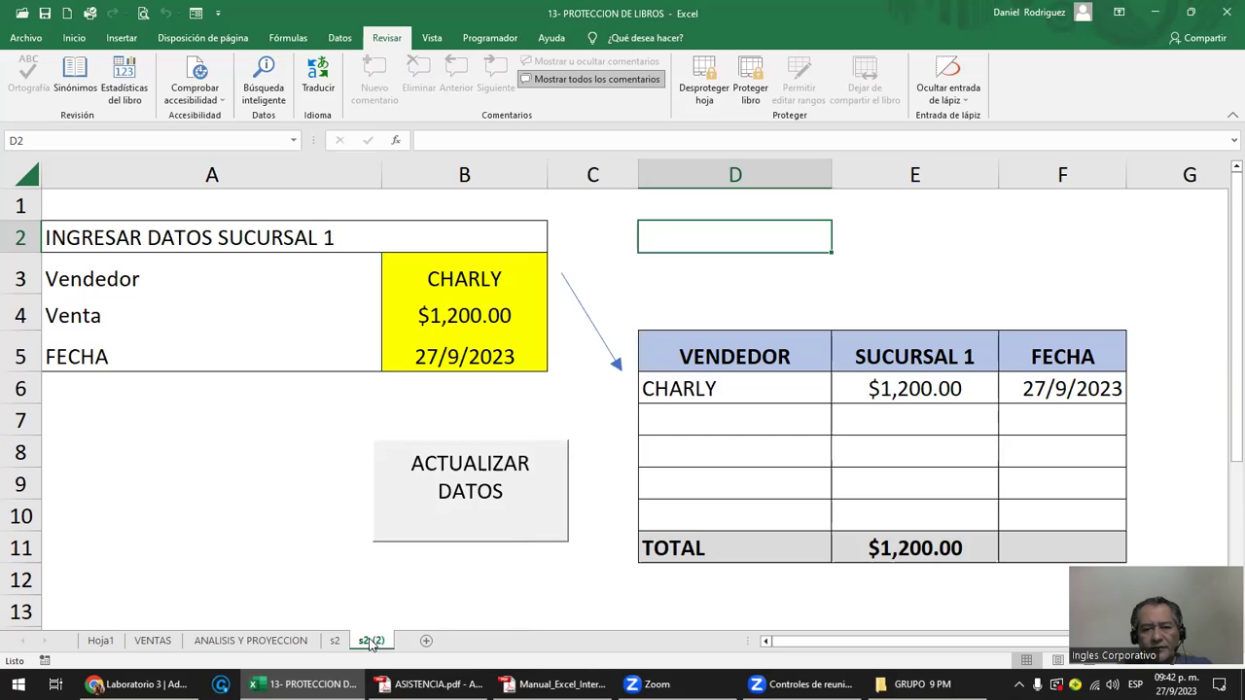
{"action": "right_click", "coordinate": [377, 647]}
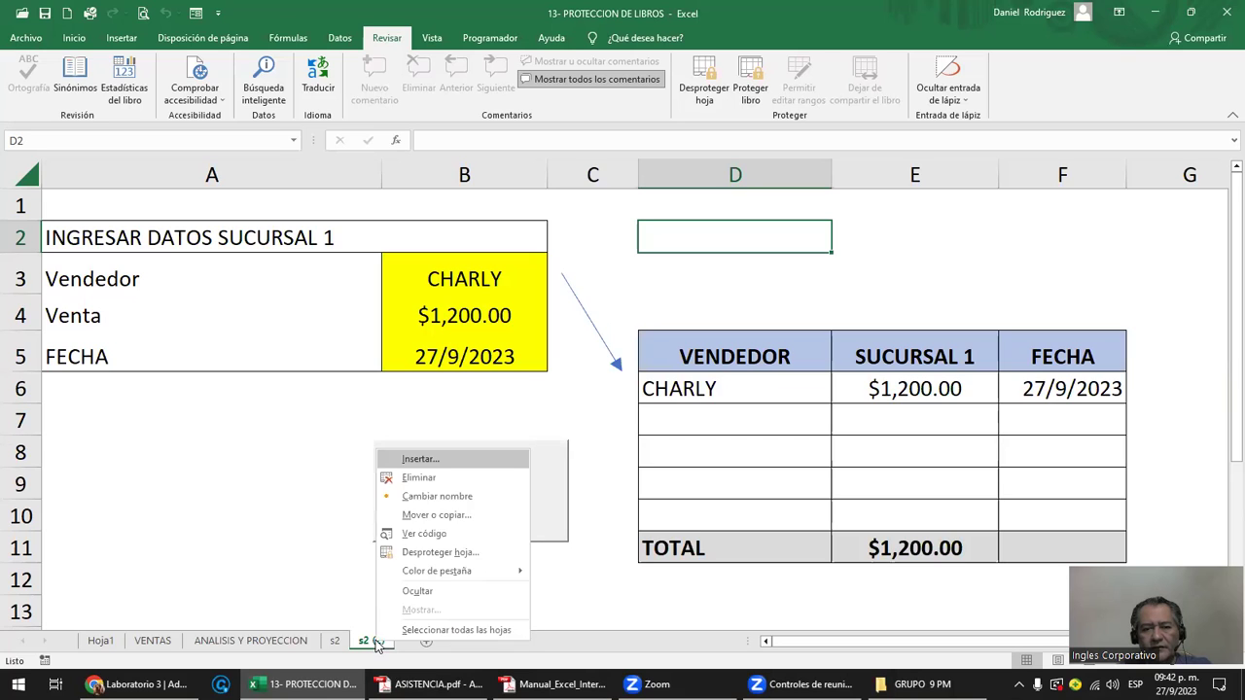
{"action": "left_click", "coordinate": [424, 483]}
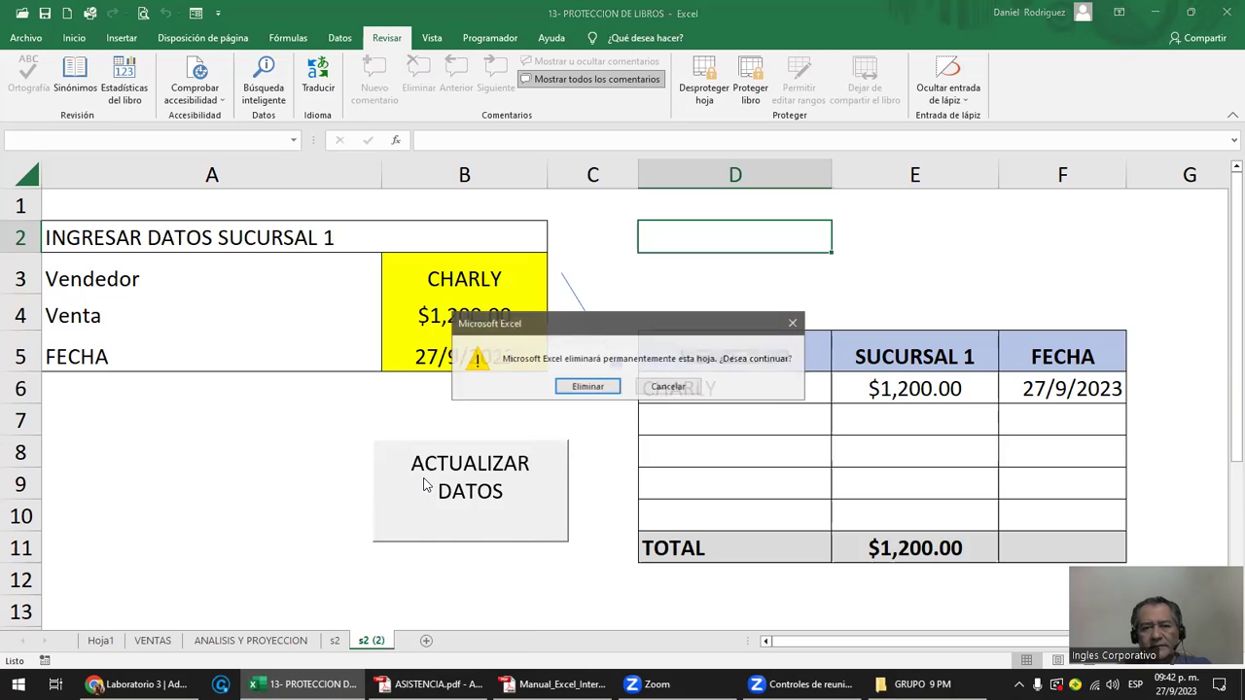
{"action": "left_click", "coordinate": [583, 386]}
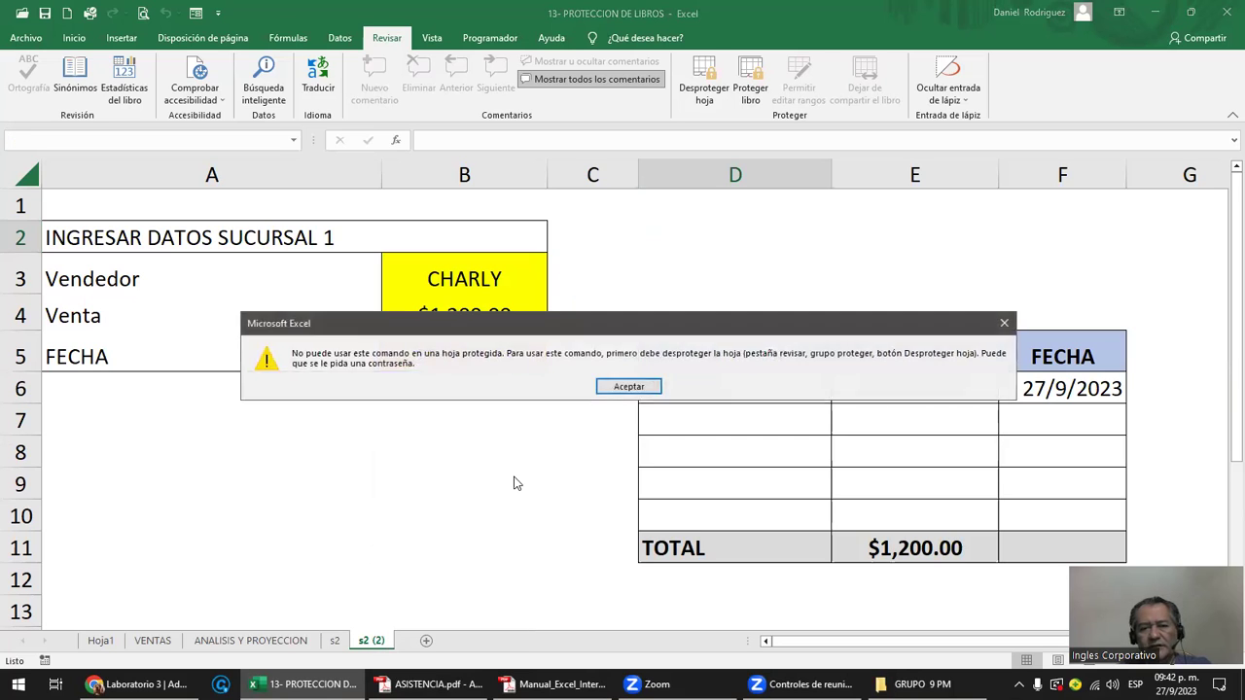
{"action": "left_click", "coordinate": [629, 387]}
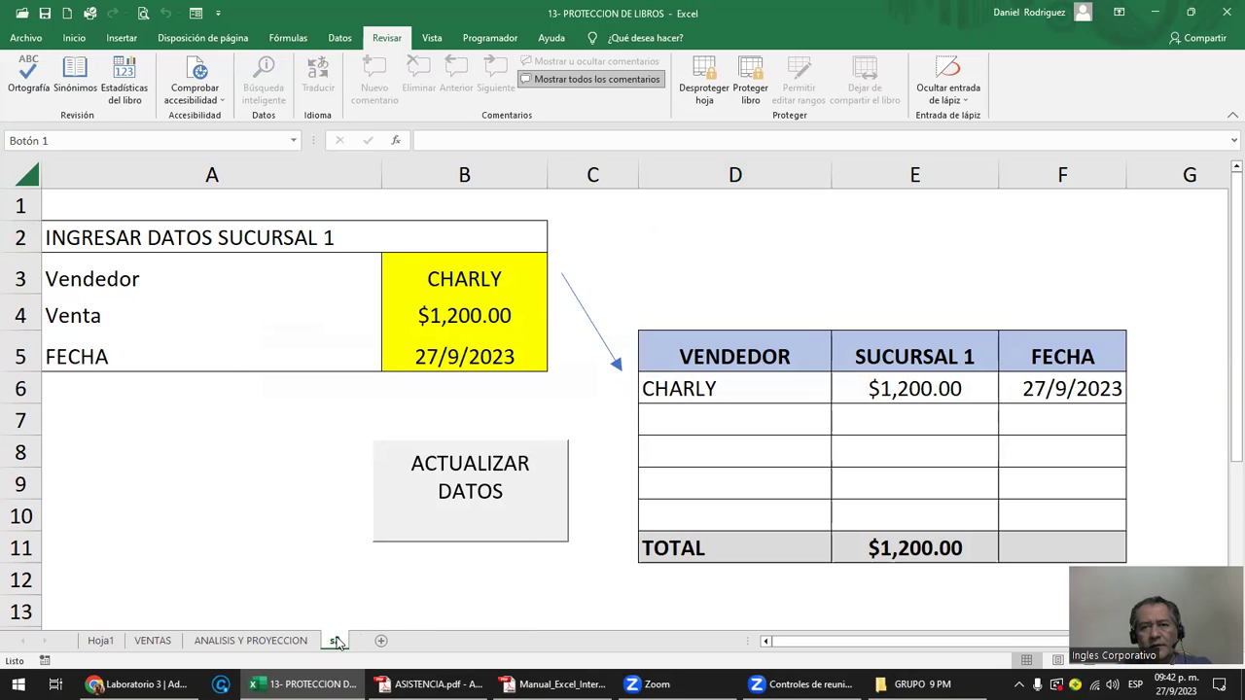
- Reapply Proteger libro structure protection, entering and confirming the password
{"action": "left_click", "coordinate": [750, 95]}
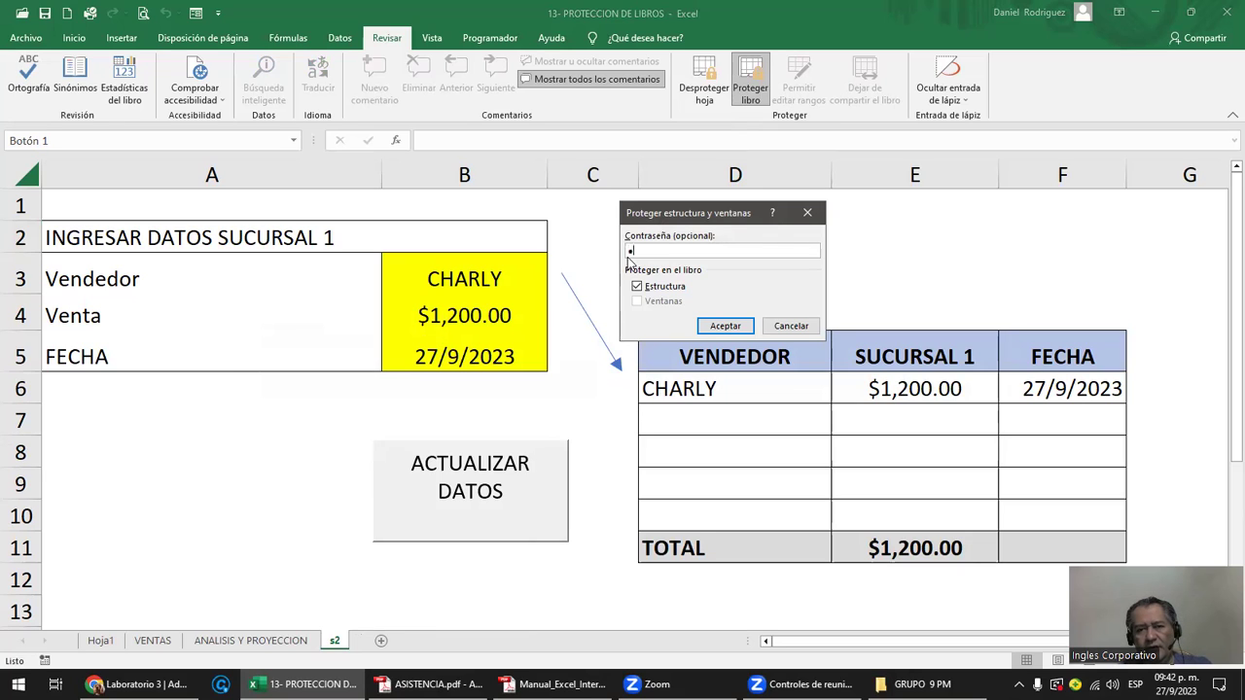
{"action": "left_click", "coordinate": [721, 326]}
{"action": "type", "text": "1"}
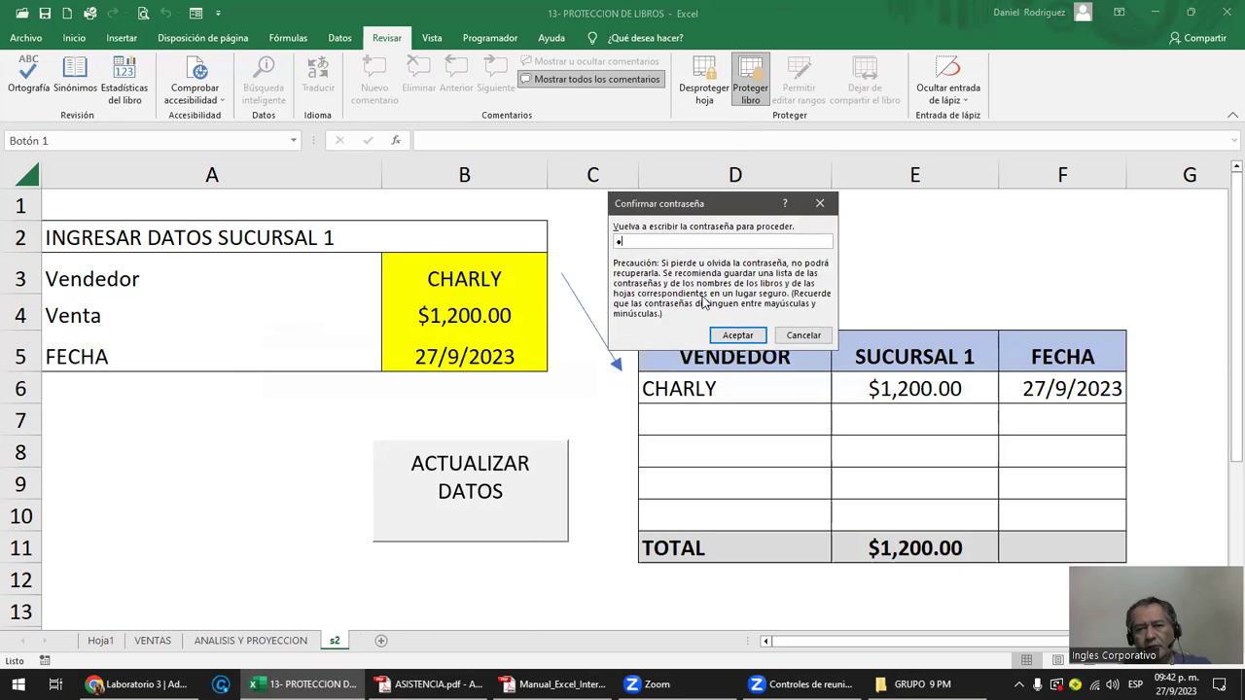
{"action": "left_click", "coordinate": [736, 334]}
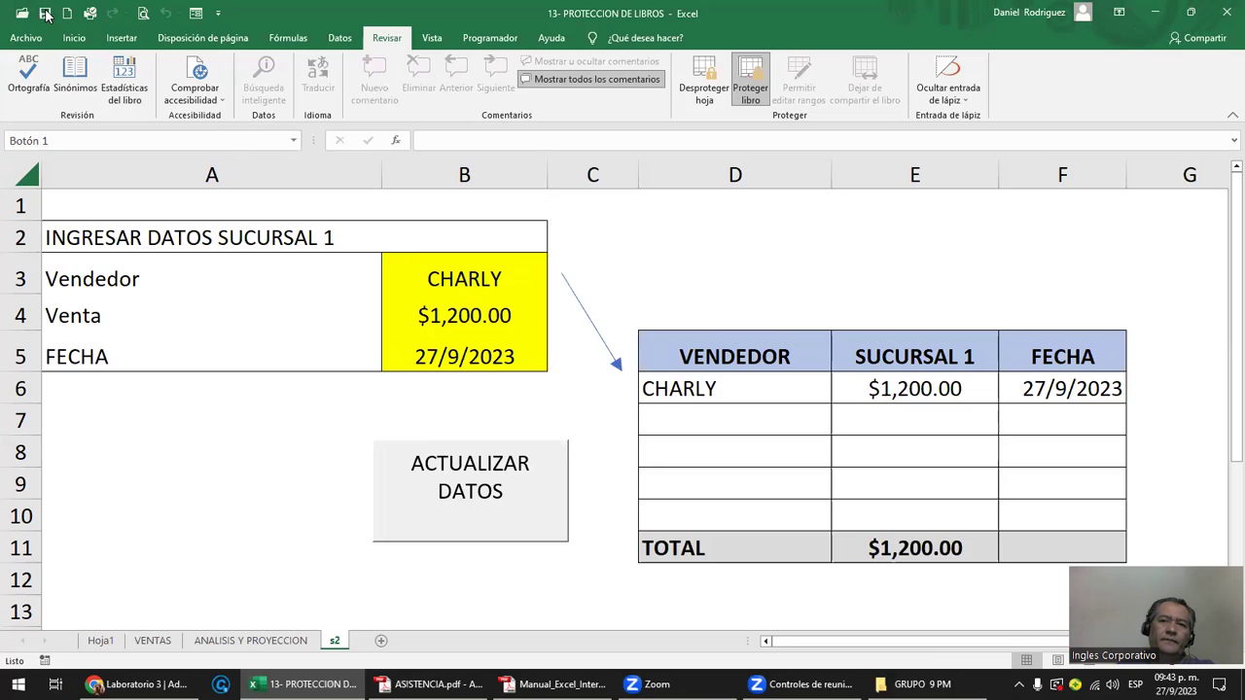
{"action": "left_click", "coordinate": [26, 37]}
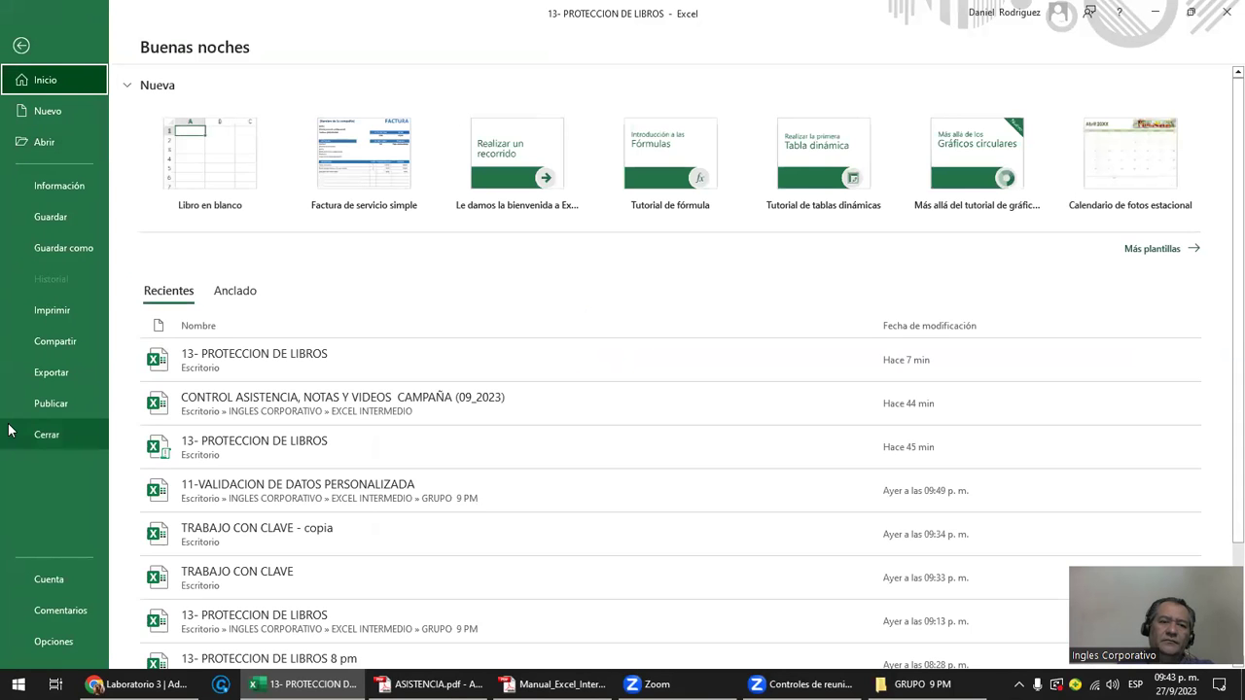
{"action": "left_click", "coordinate": [65, 433]}
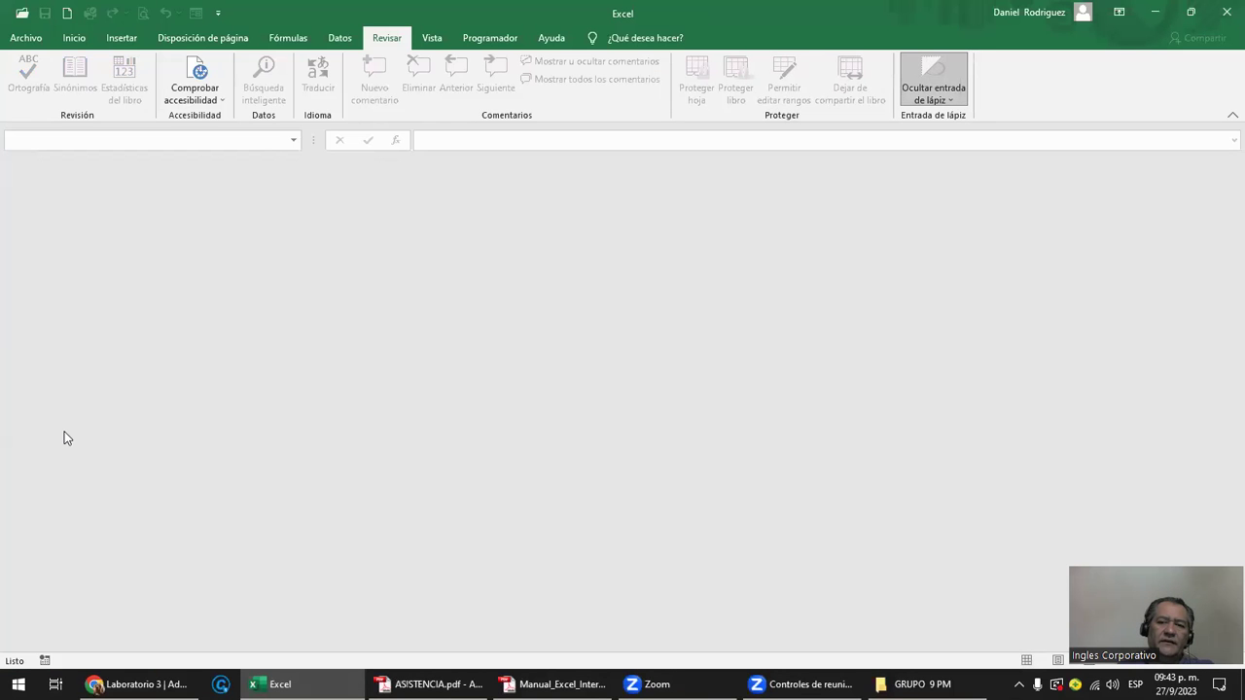
{"action": "left_click", "coordinate": [26, 37]}
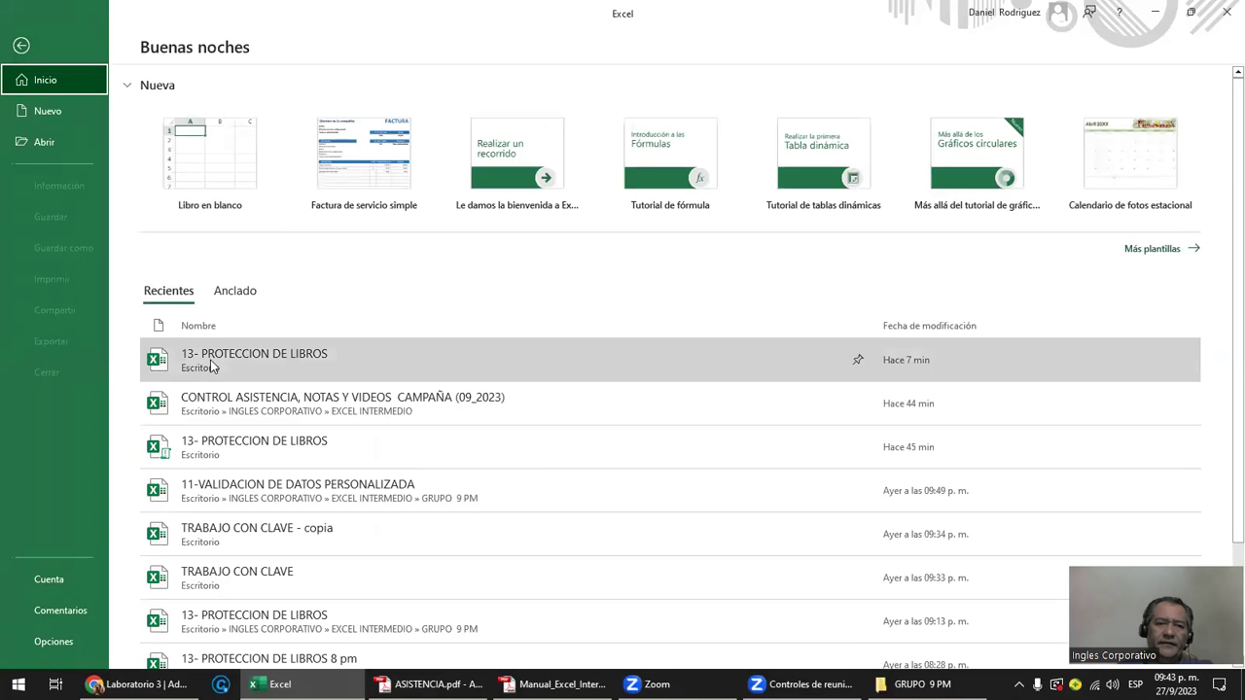
{"action": "left_click", "coordinate": [210, 361]}
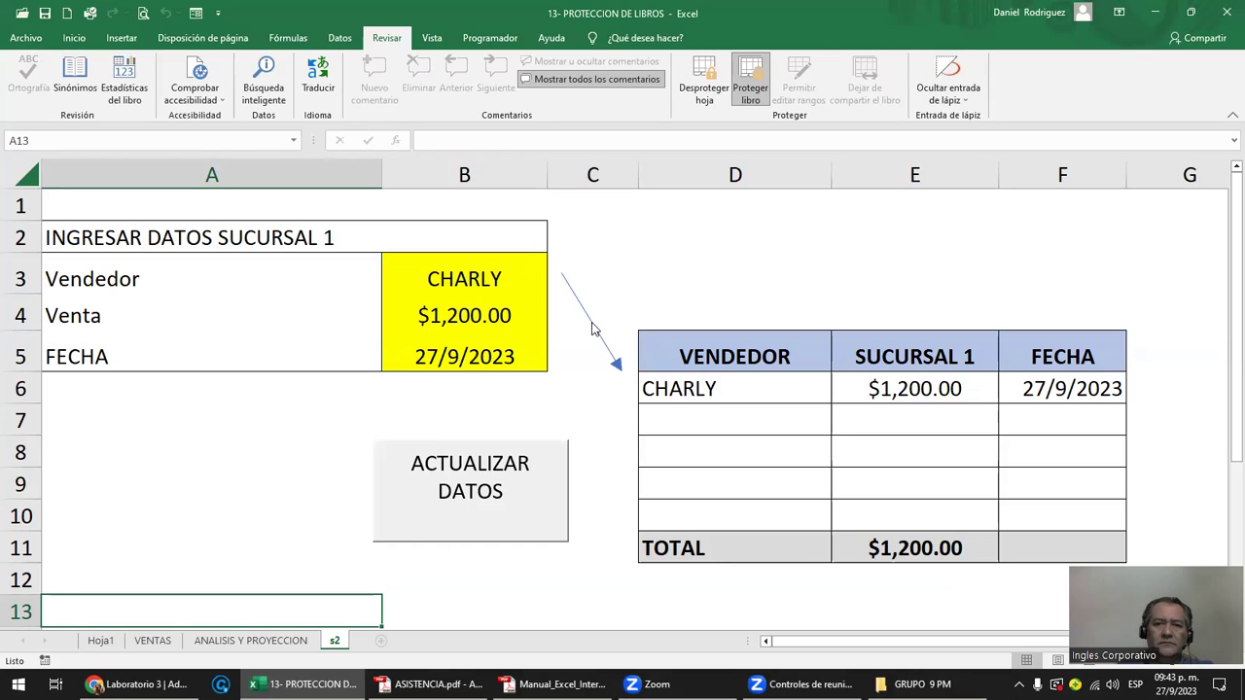
{"action": "left_click", "coordinate": [658, 287]}
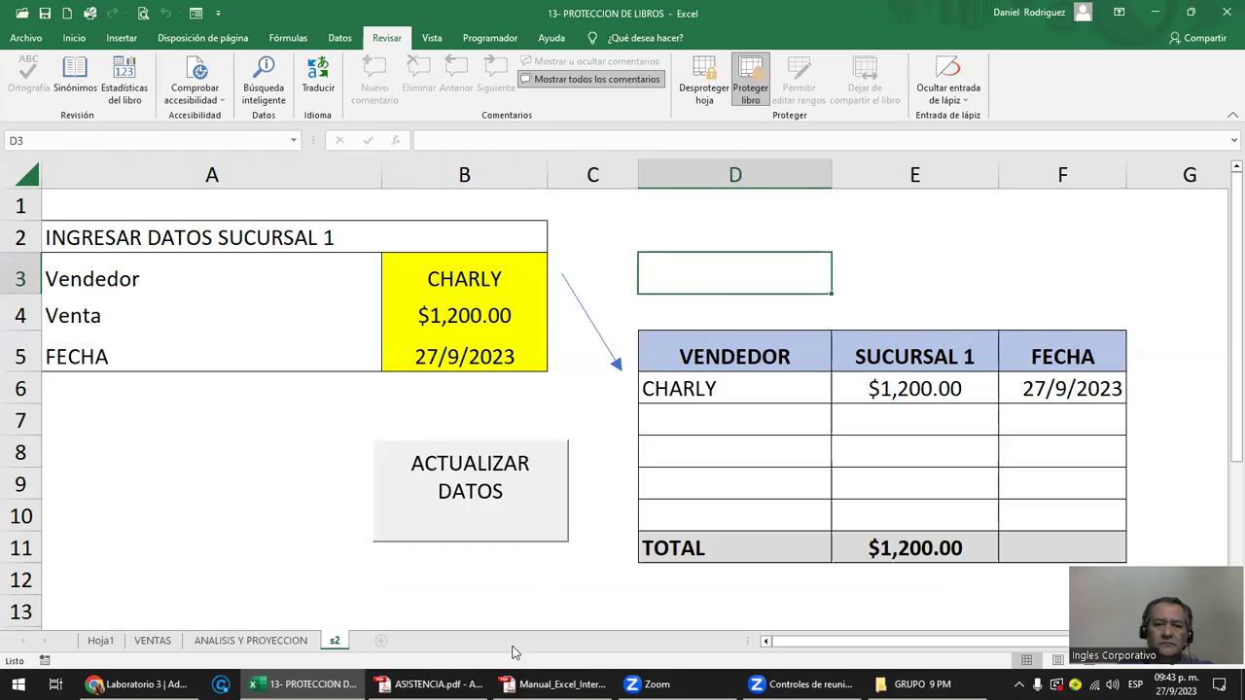
{"action": "right_click", "coordinate": [334, 642]}
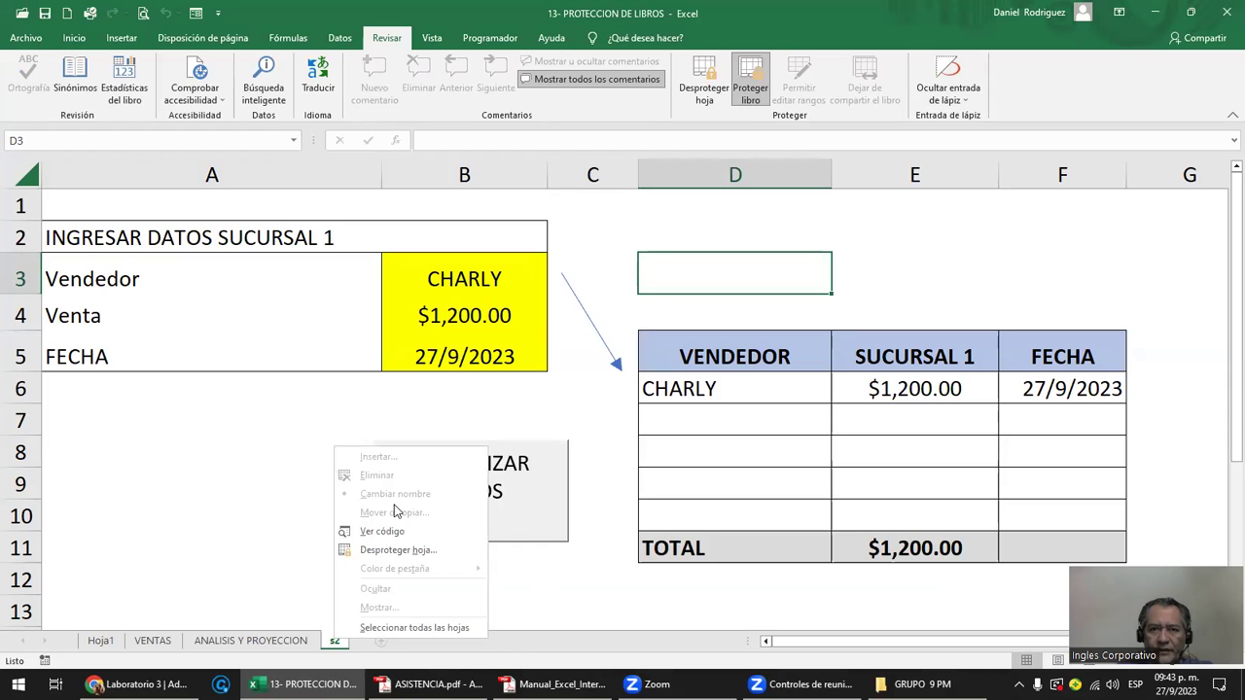
{"action": "left_click", "coordinate": [152, 436]}
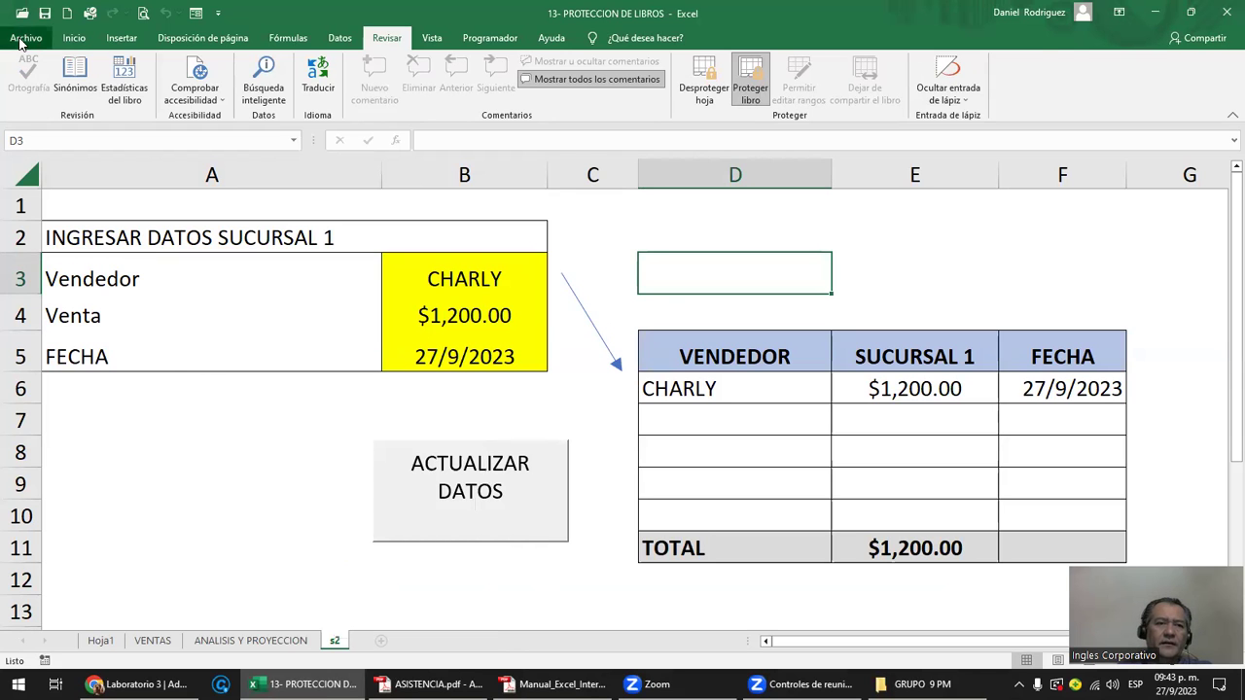
{"action": "left_click", "coordinate": [27, 37]}
{"action": "left_click", "coordinate": [60, 188]}
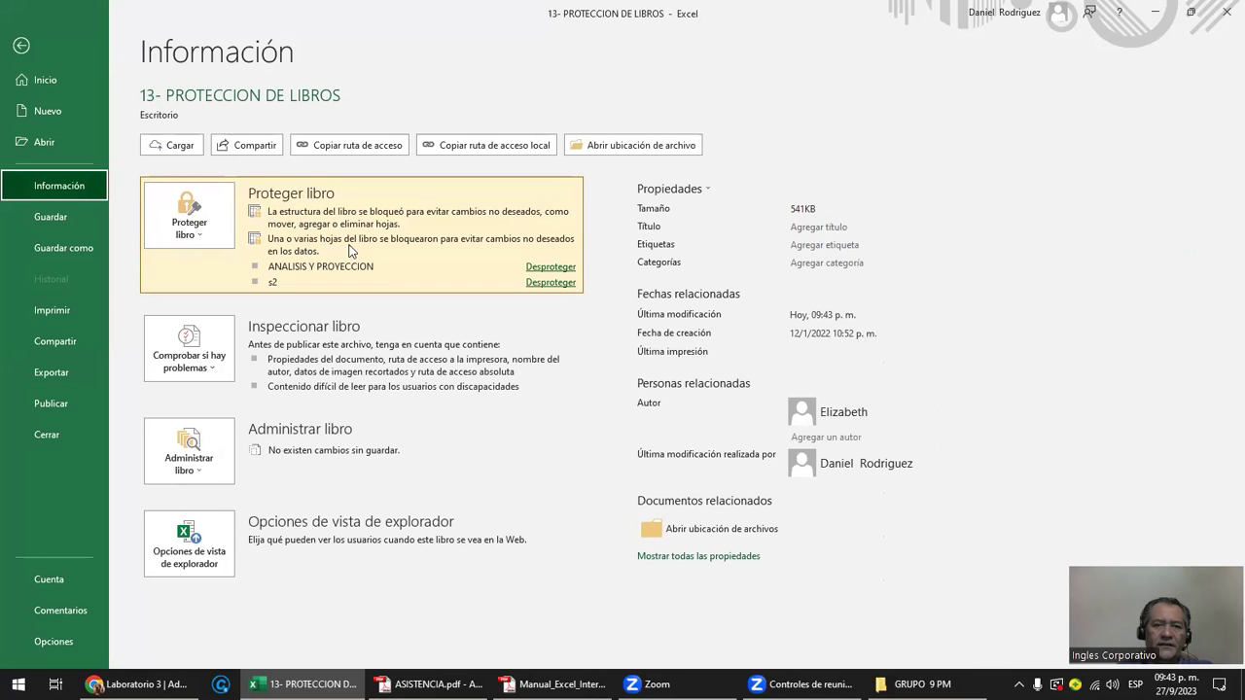
{"action": "key", "text": "Escape"}
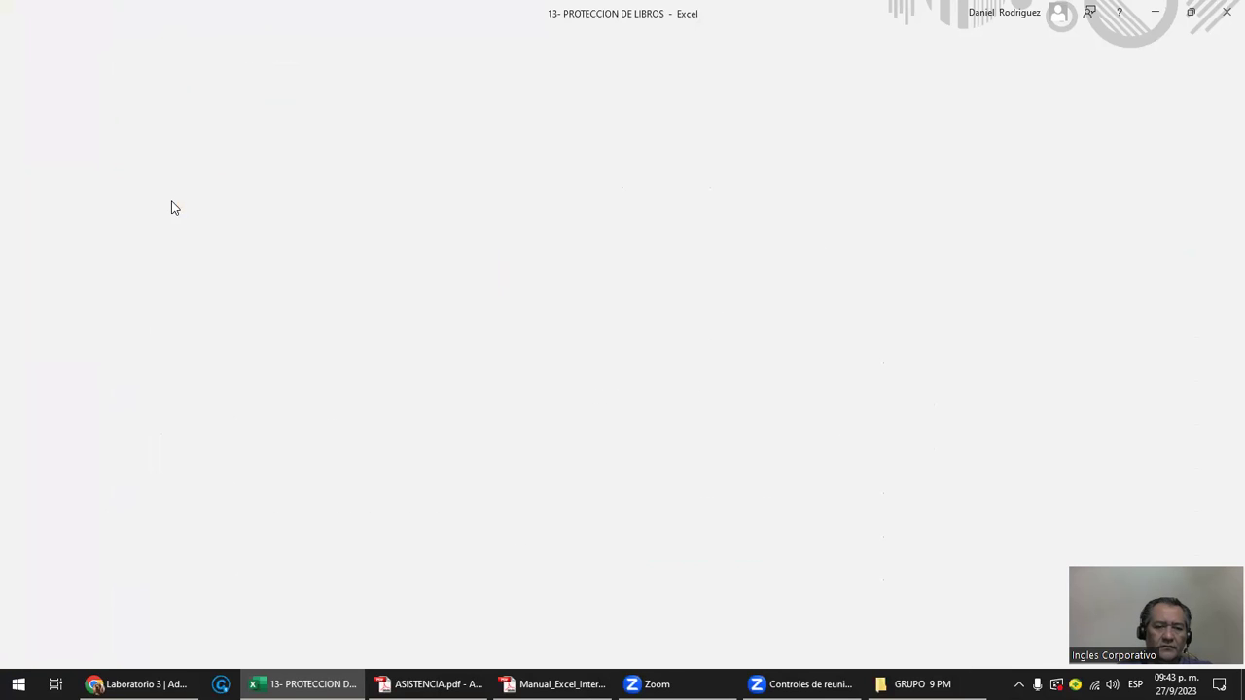
{"action": "right_click", "coordinate": [334, 642]}
{"action": "key", "text": "Escape"}
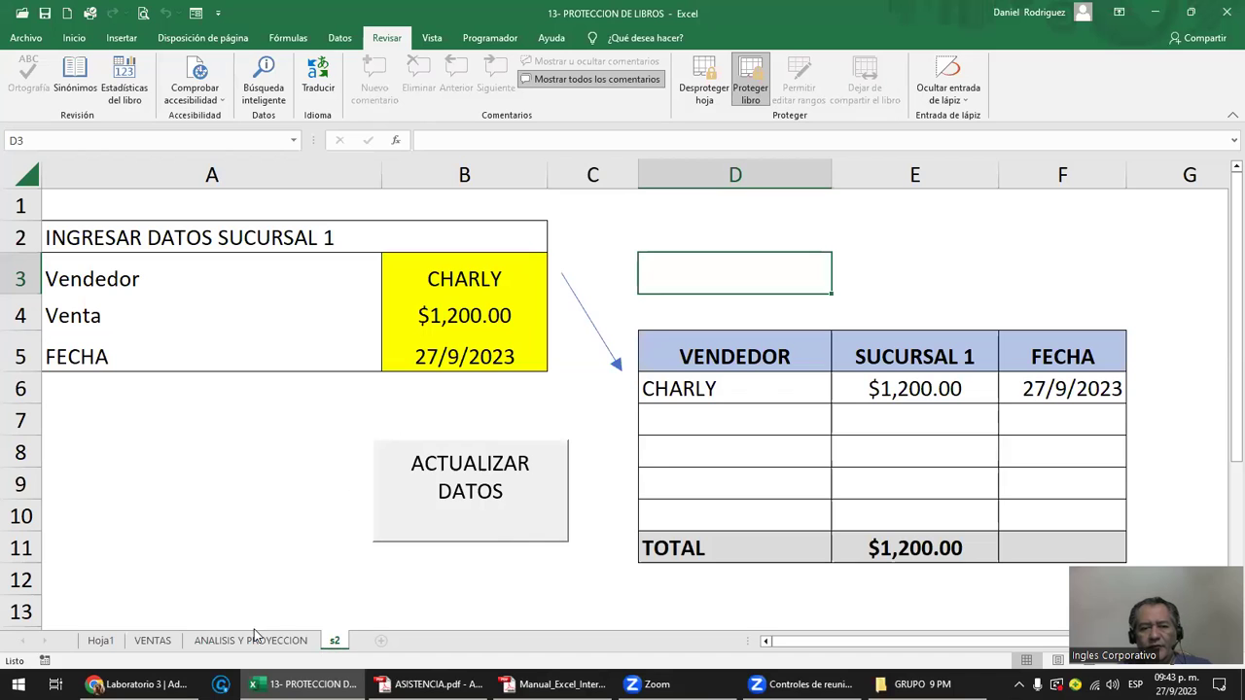
- Unlock B14 on ANALISIS Y PROYECCION with the range password and set the rate to 15%
{"action": "left_click", "coordinate": [249, 638]}
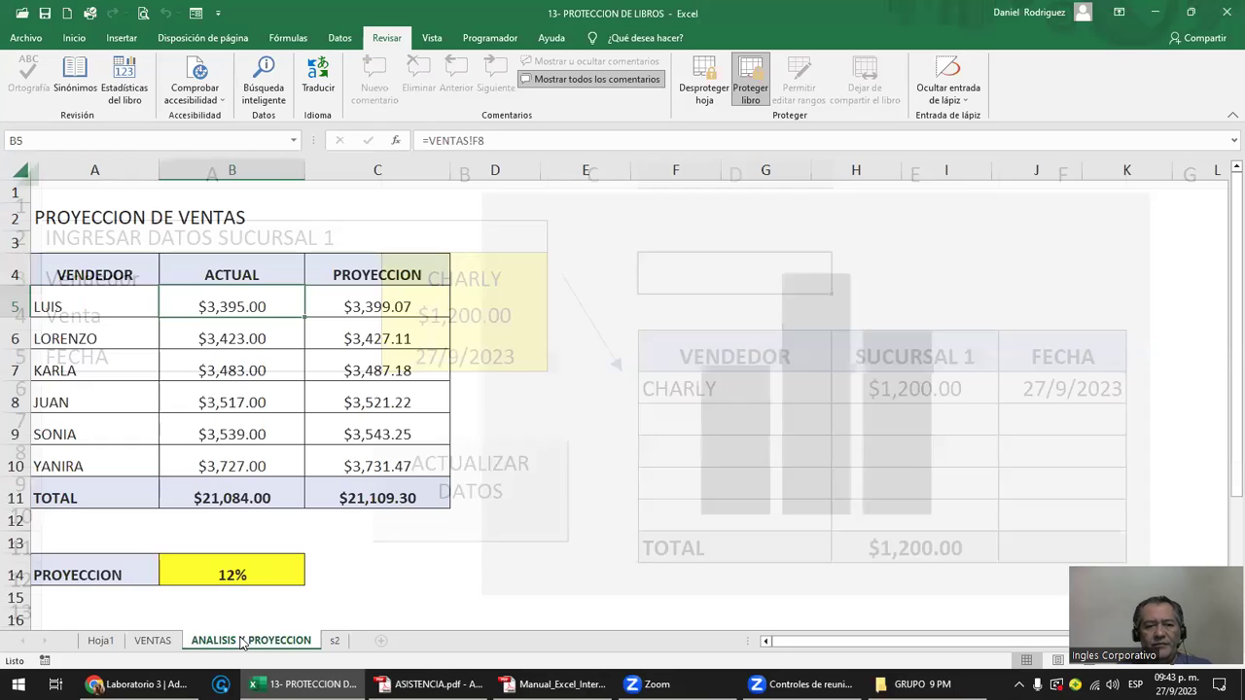
{"action": "left_click", "coordinate": [239, 644]}
{"action": "left_click", "coordinate": [216, 576]}
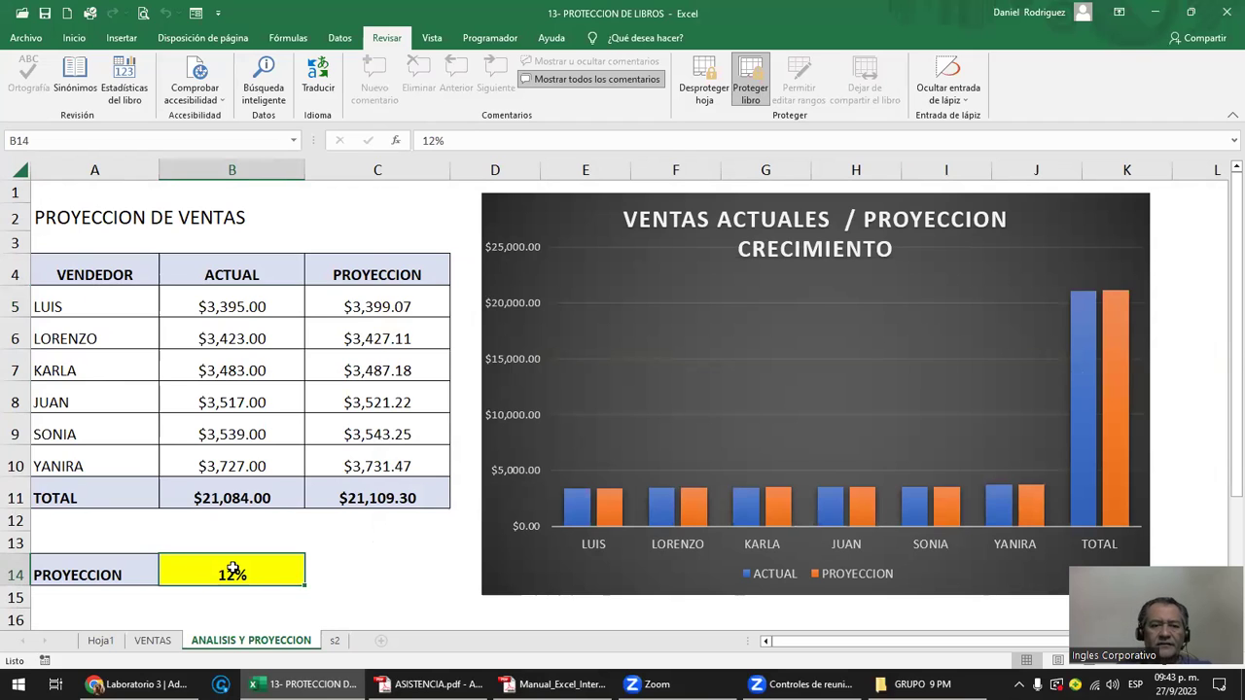
{"action": "double_click", "coordinate": [234, 574]}
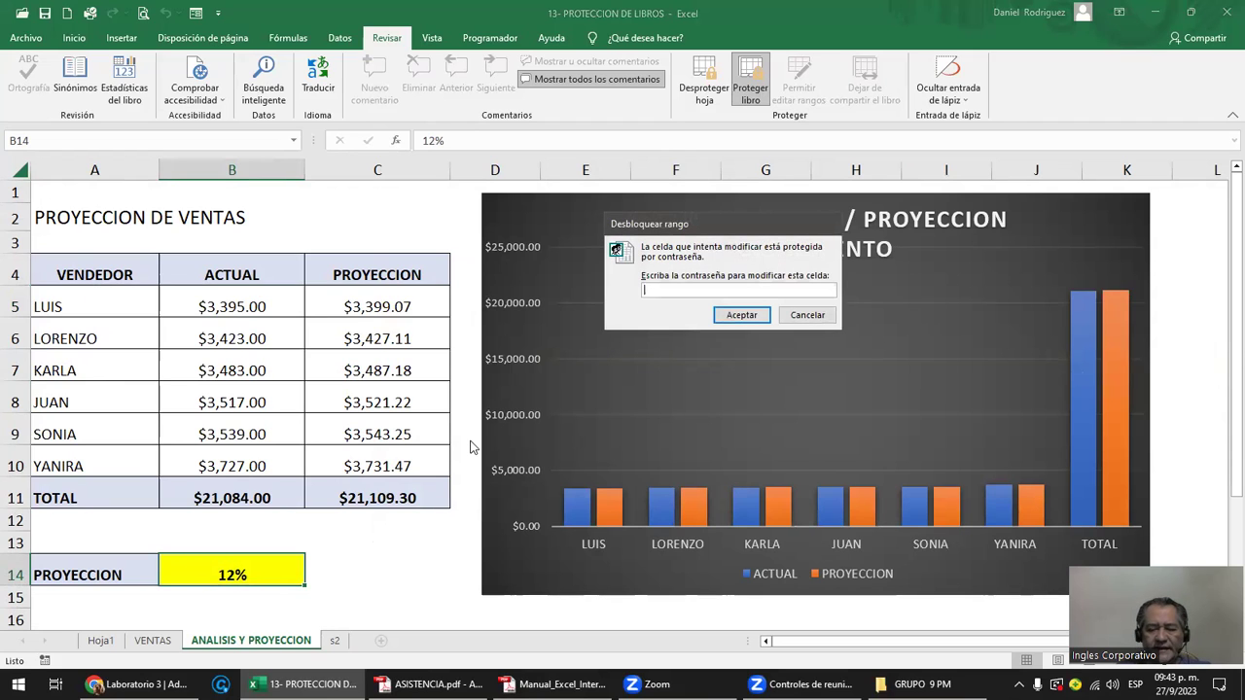
{"action": "type", "text": "1"}
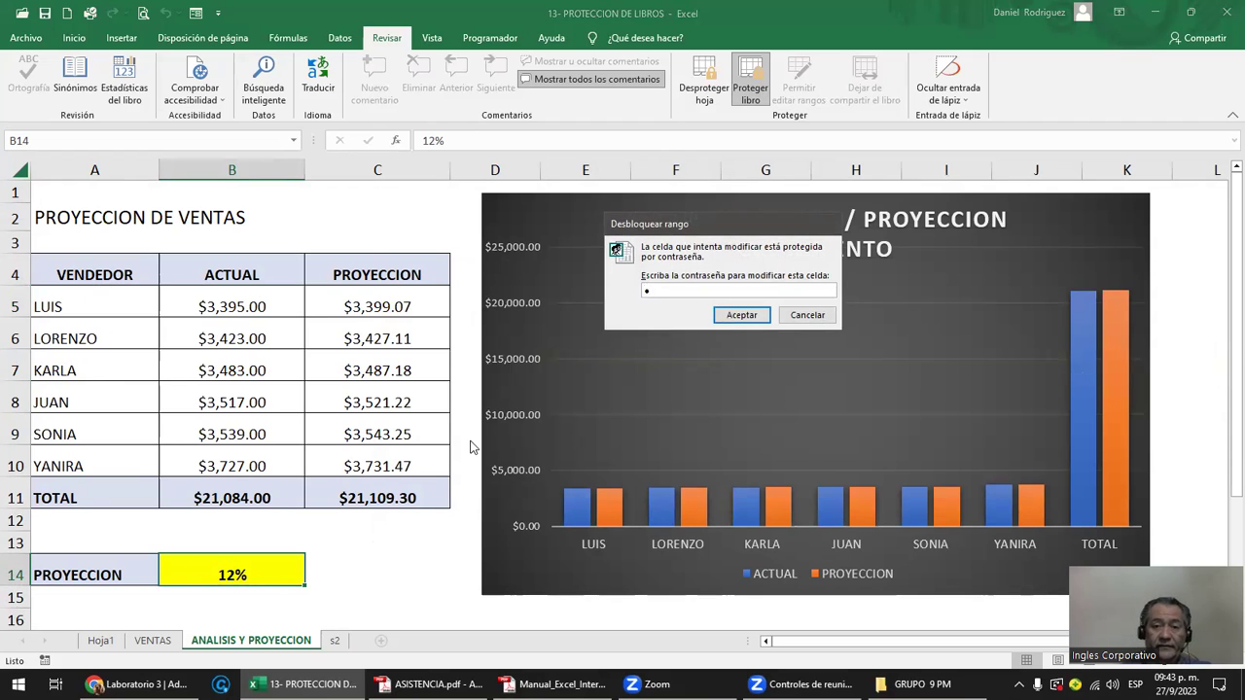
{"action": "key", "text": "Return"}
{"action": "key", "text": "BackSpace"}
{"action": "key", "text": "BackSpace"}
{"action": "type", "text": "15"}
{"action": "key", "text": "Return"}
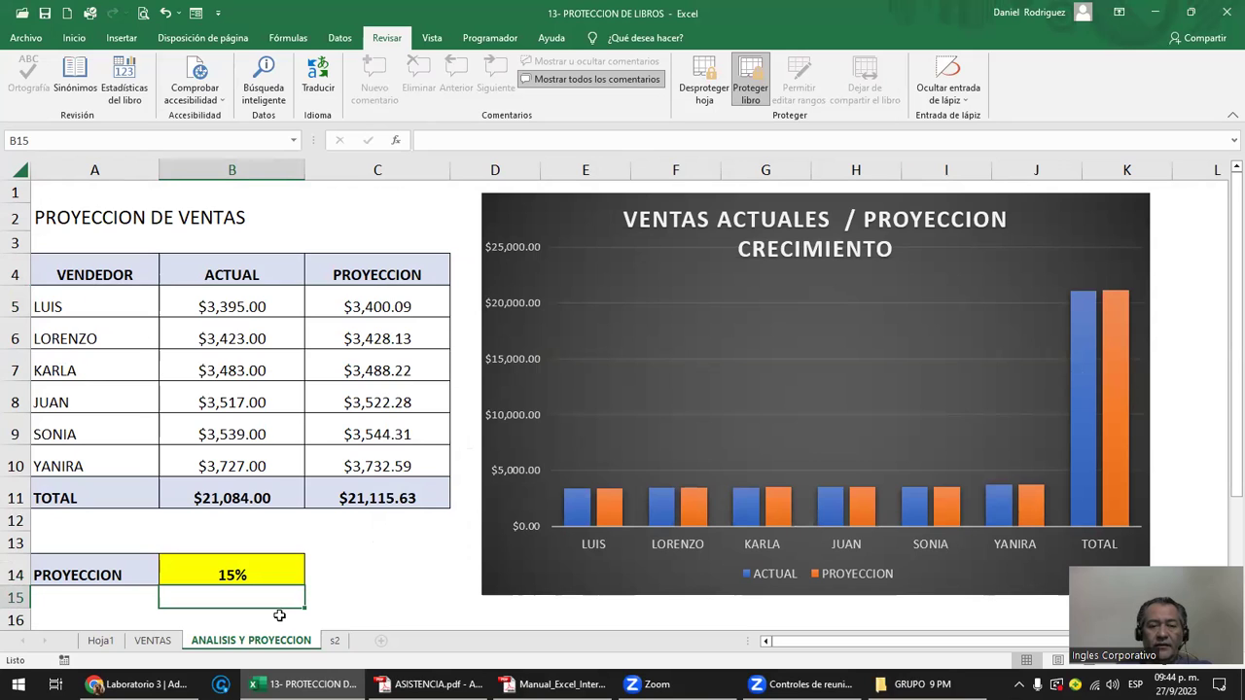
{"action": "left_click", "coordinate": [154, 641]}
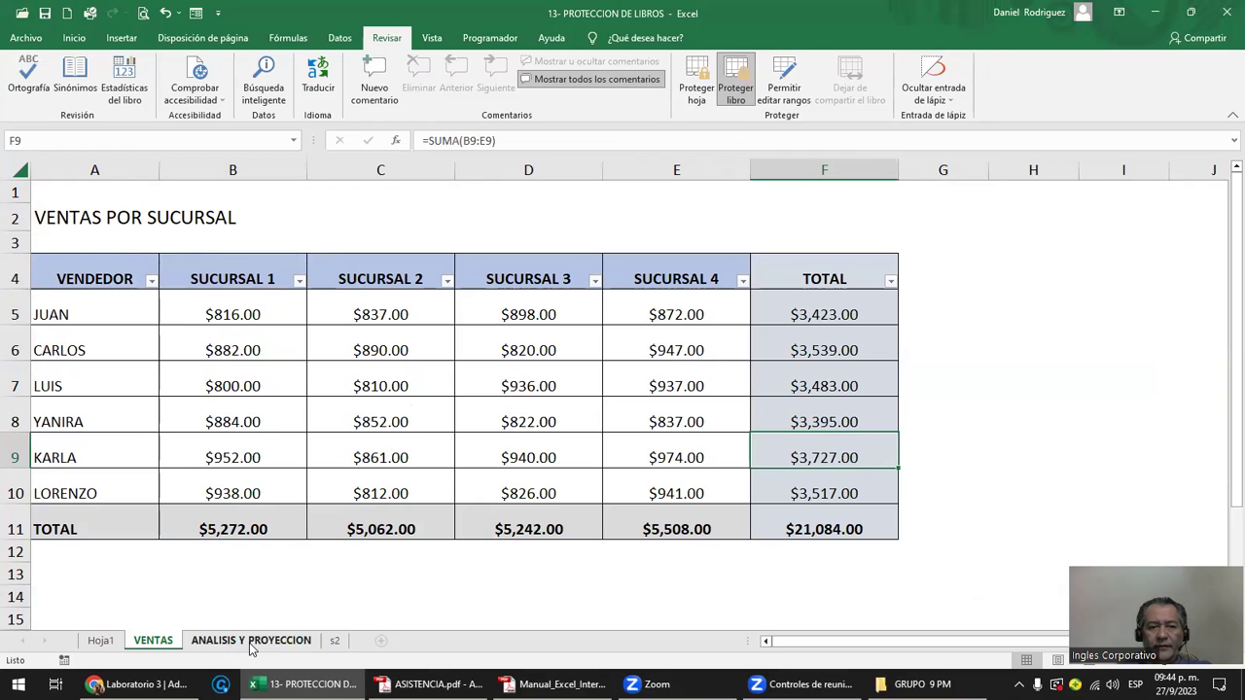
- On s2, unlock B3 with the range password and correct the seller from CHARLY to CHARLI
{"action": "left_click", "coordinate": [305, 643]}
{"action": "left_click", "coordinate": [336, 641]}
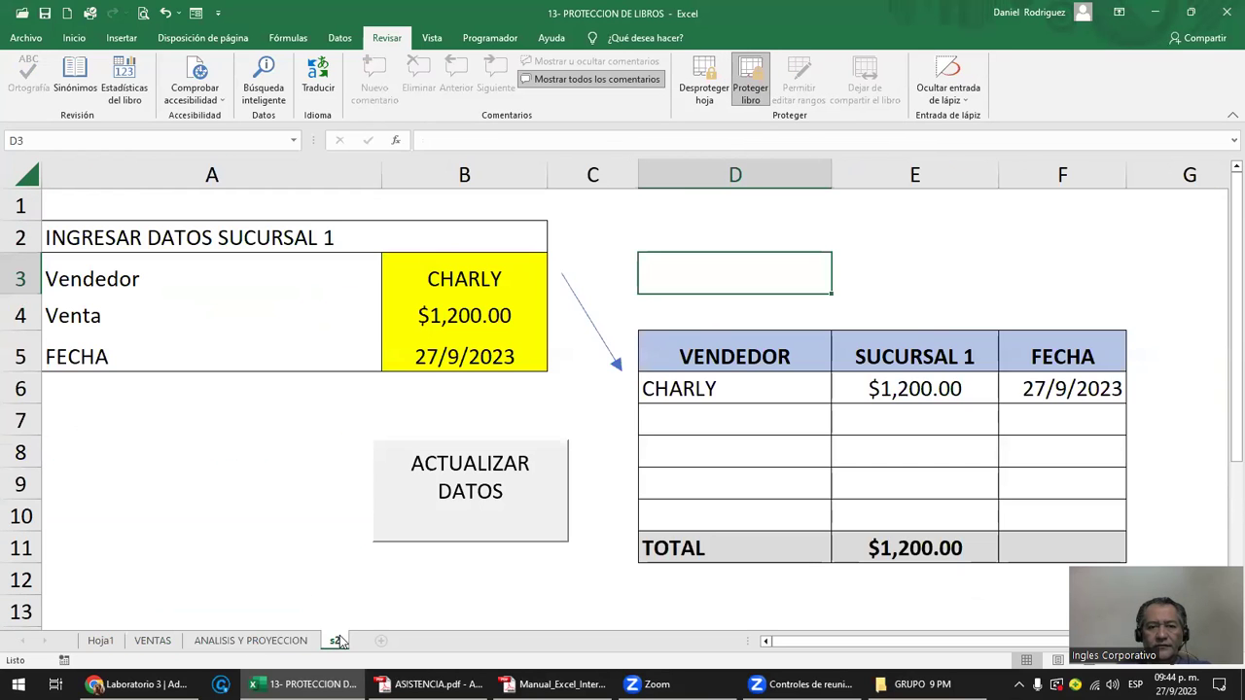
{"action": "double_click", "coordinate": [488, 282]}
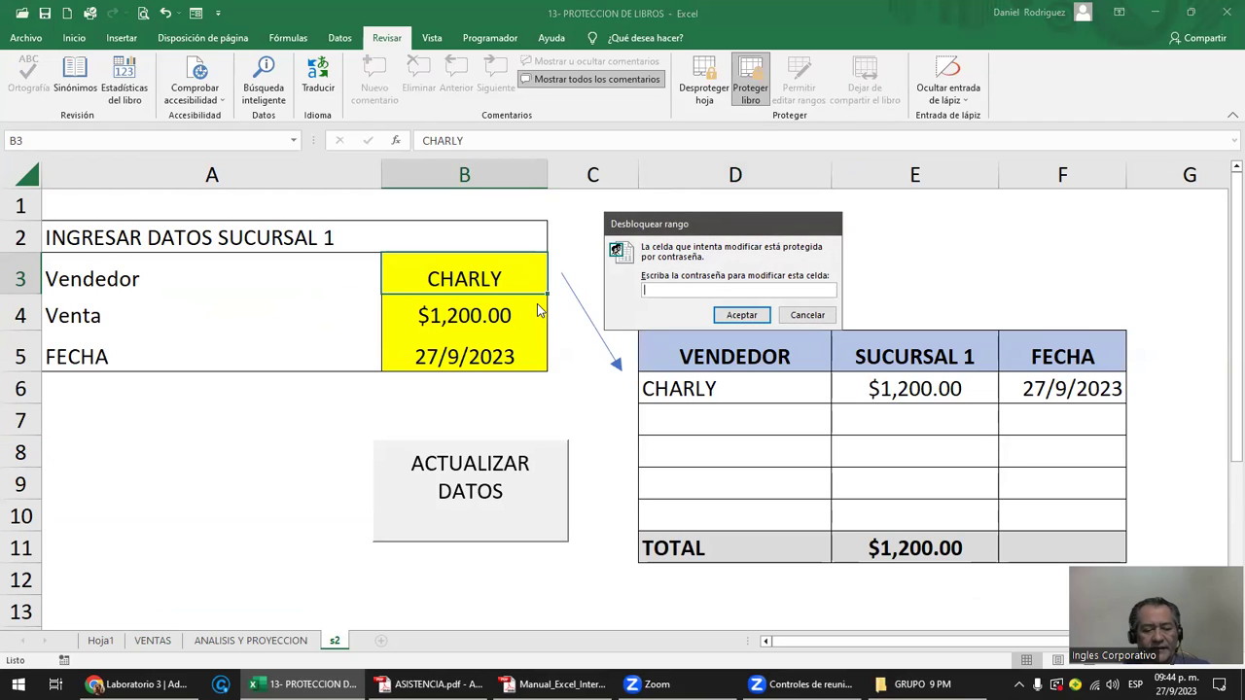
{"action": "key", "text": "Return"}
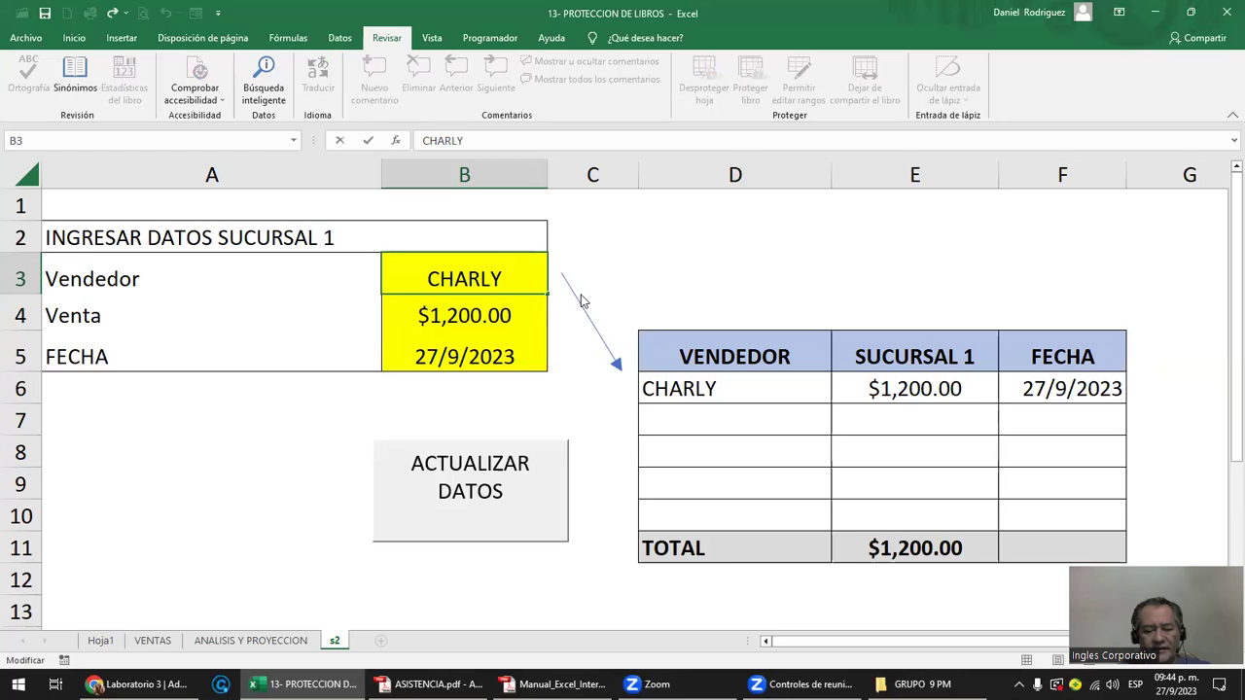
{"action": "type", "text": "I"}
{"action": "key", "text": "Delete"}
{"action": "key", "text": "Return"}
{"action": "key", "text": "Up"}
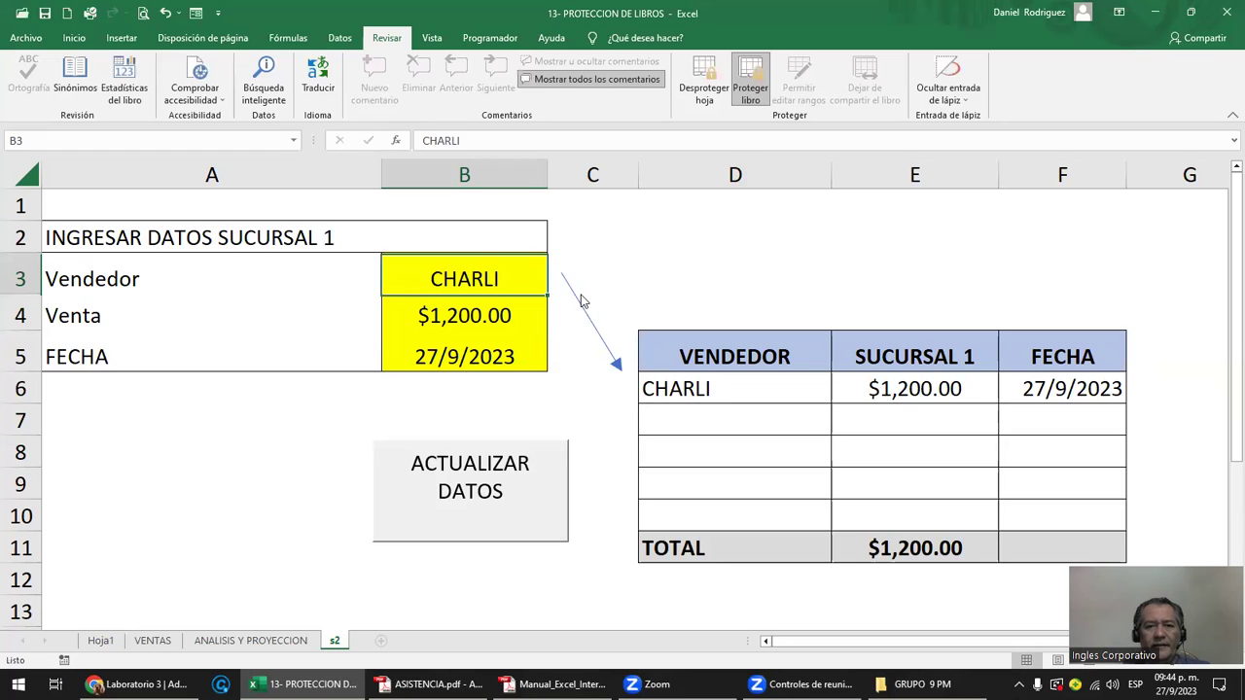
- Enter 2,500 as the sale amount in B4
{"action": "left_click", "coordinate": [507, 316]}
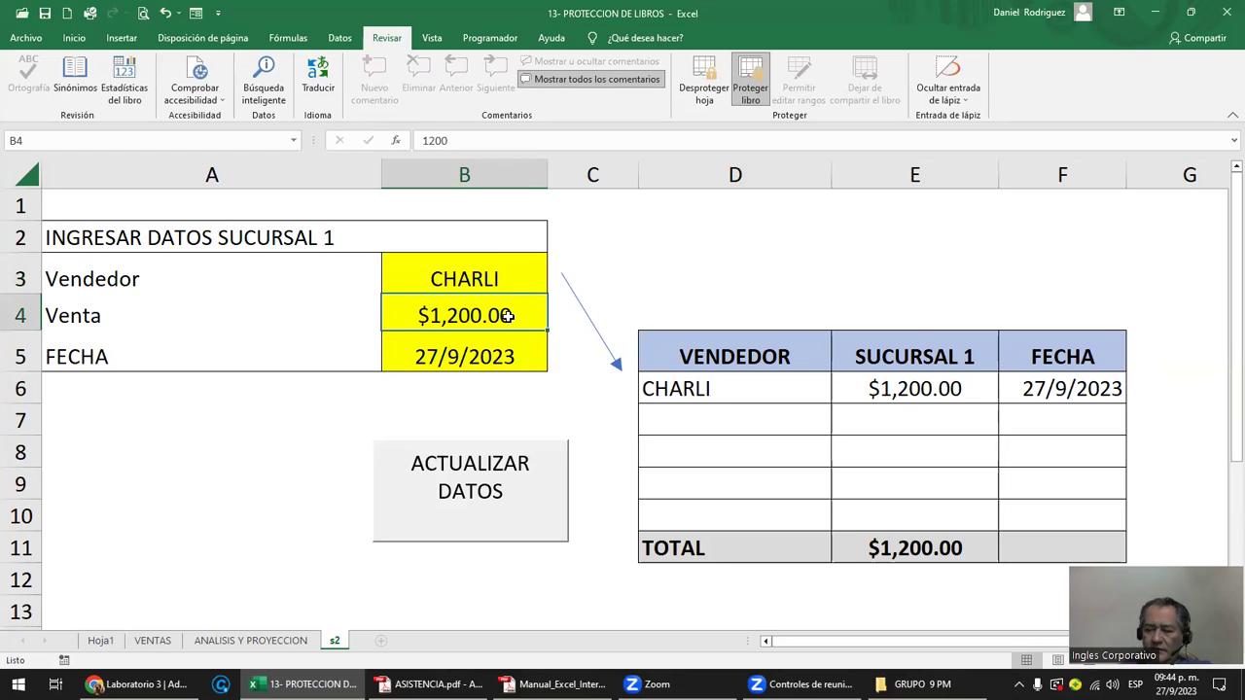
{"action": "type", "text": "2,500"}
{"action": "key", "text": "Return"}
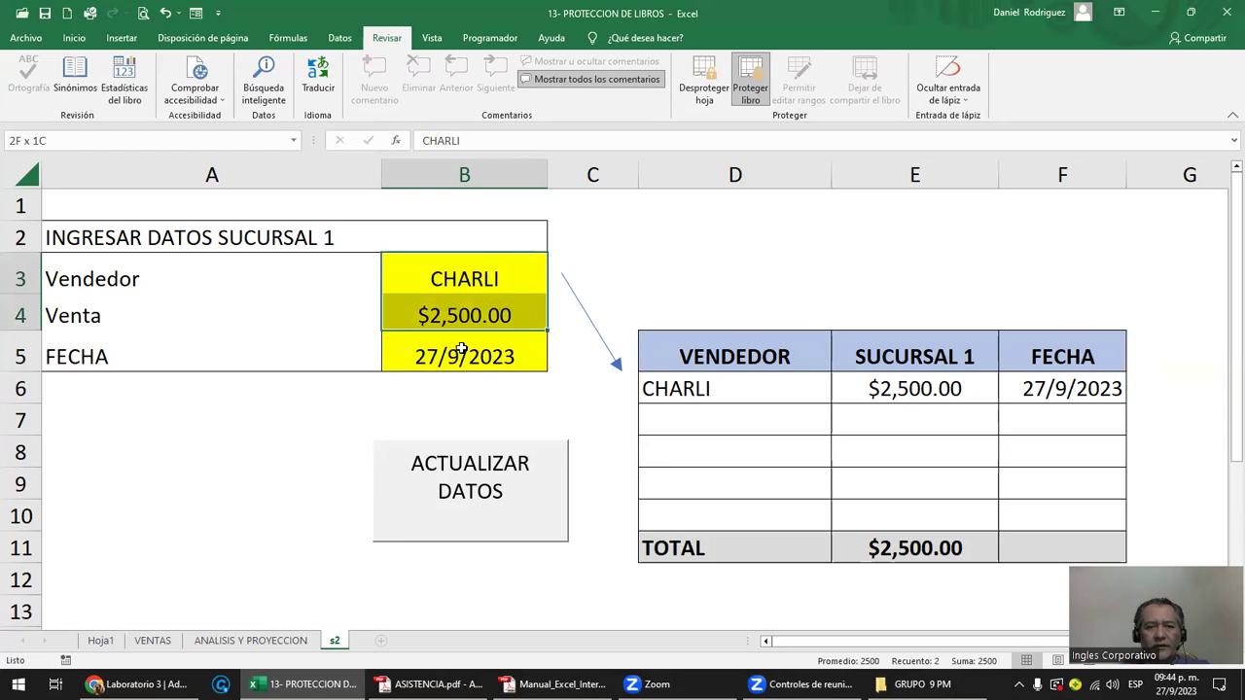
- Review the s2 entry cells and the 15% rate, and check the s2 sheet options under protection
{"action": "left_click_drag", "start_coordinate": [463, 267], "coordinate": [461, 356]}
{"action": "left_click", "coordinate": [282, 639]}
{"action": "left_click", "coordinate": [247, 575]}
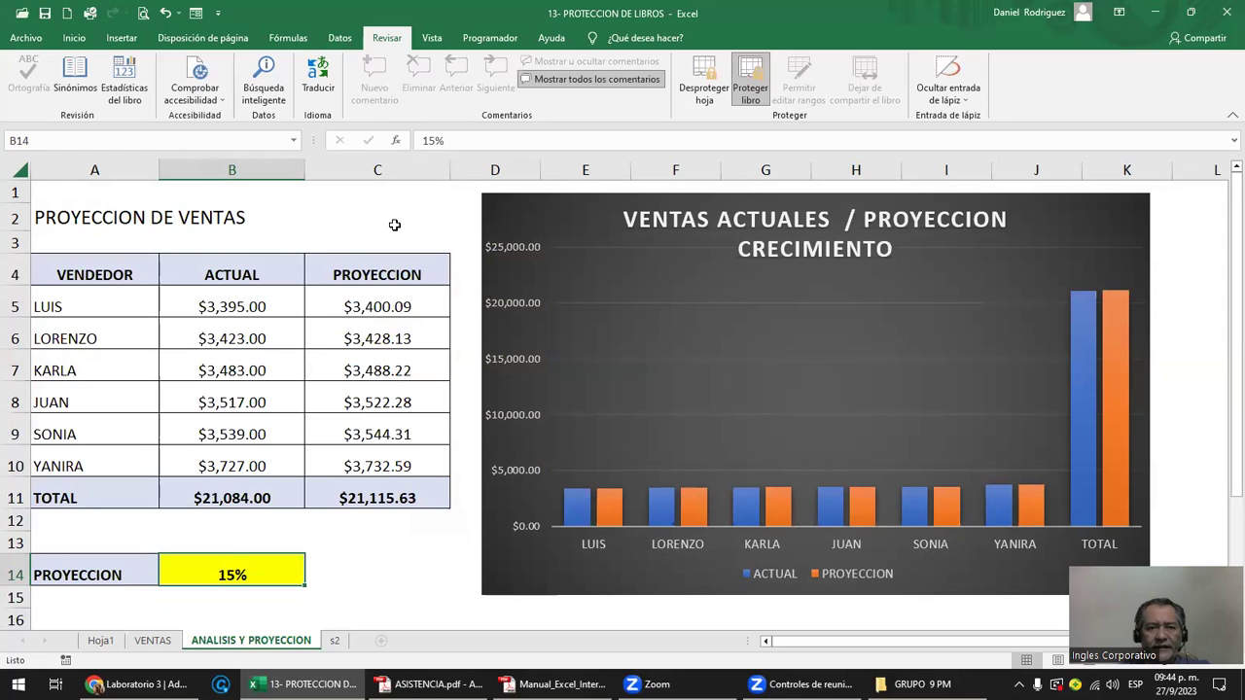
{"action": "left_click", "coordinate": [334, 640]}
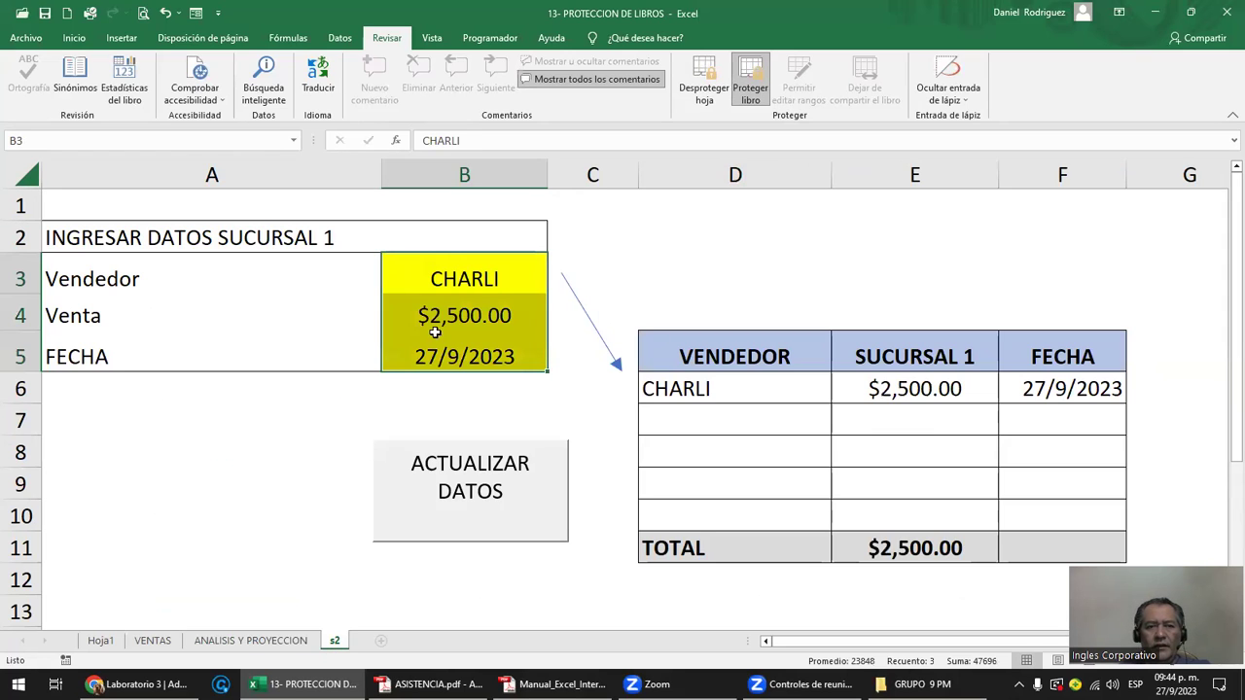
{"action": "left_click_drag", "start_coordinate": [453, 271], "coordinate": [458, 356]}
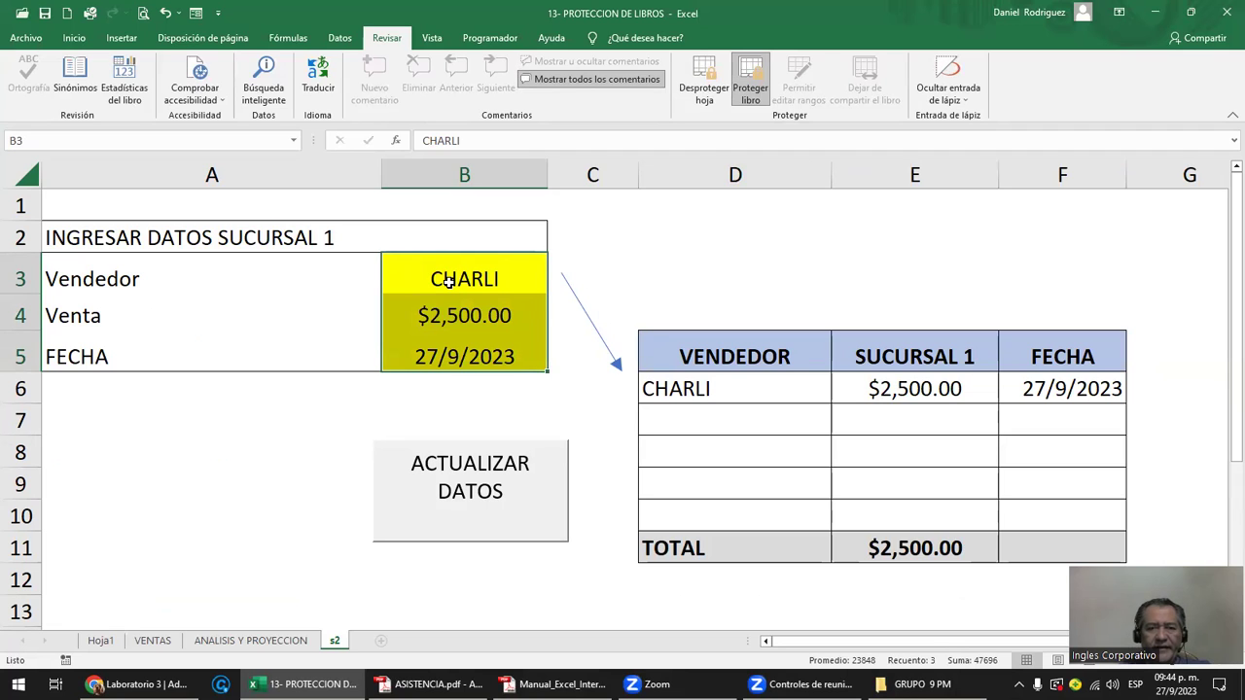
{"action": "left_click", "coordinate": [250, 640]}
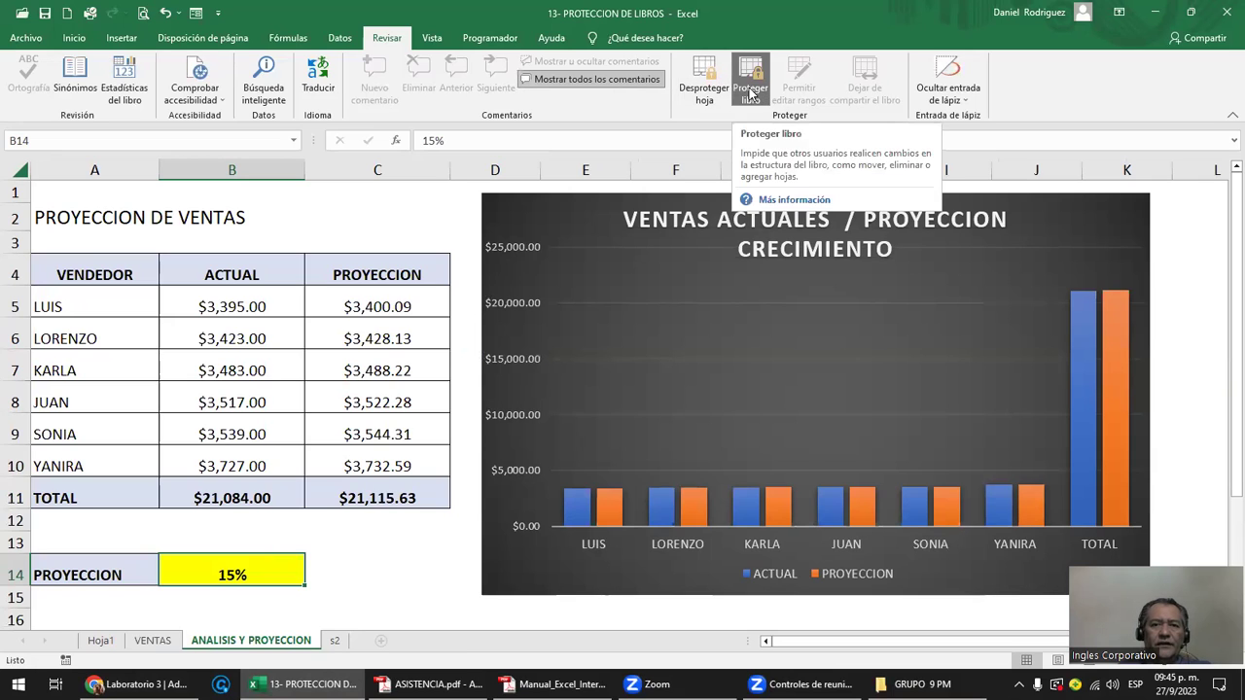
{"action": "right_click", "coordinate": [338, 640]}
{"action": "left_click", "coordinate": [247, 481]}
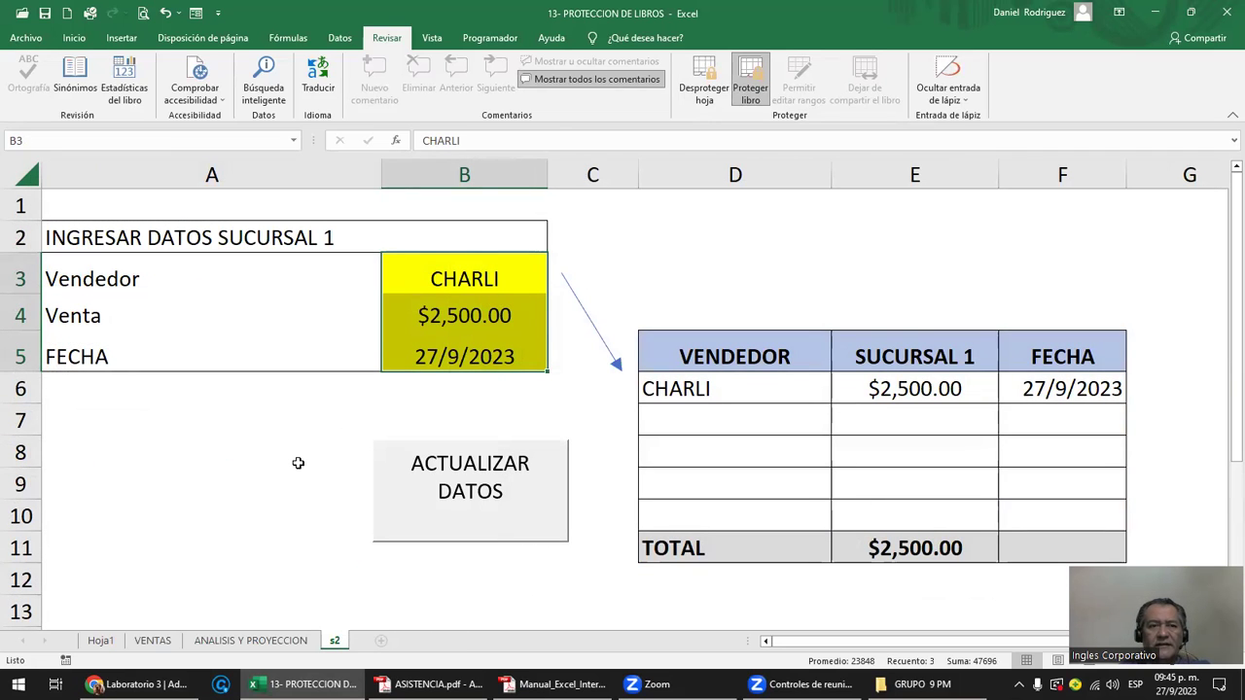
- Start encrypting the workbook with a password from File > Info > Protect Workbook
{"action": "left_click", "coordinate": [26, 38]}
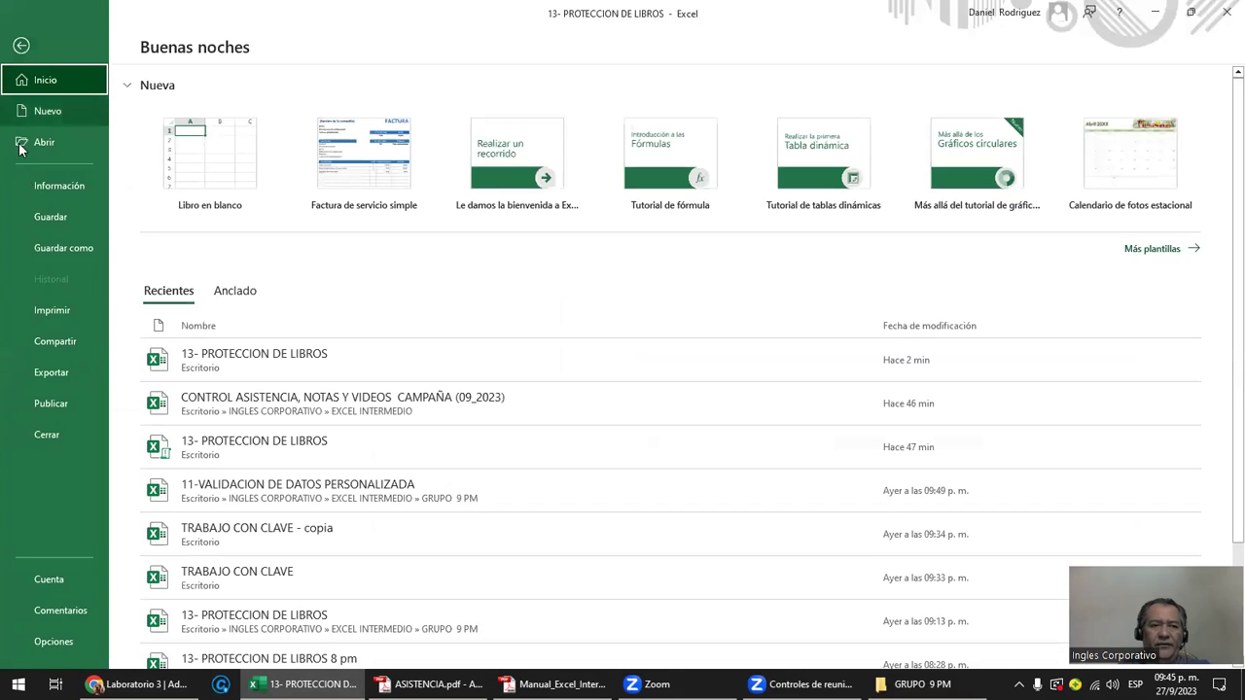
{"action": "left_click", "coordinate": [48, 189]}
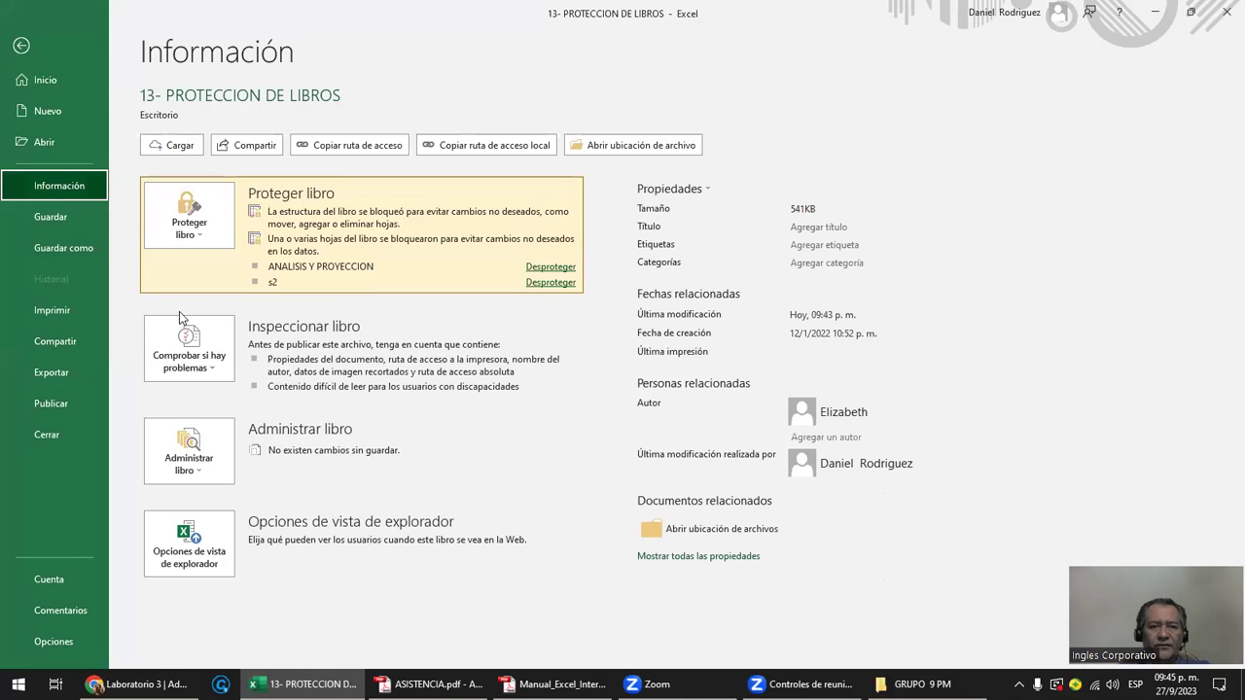
{"action": "left_click", "coordinate": [201, 238]}
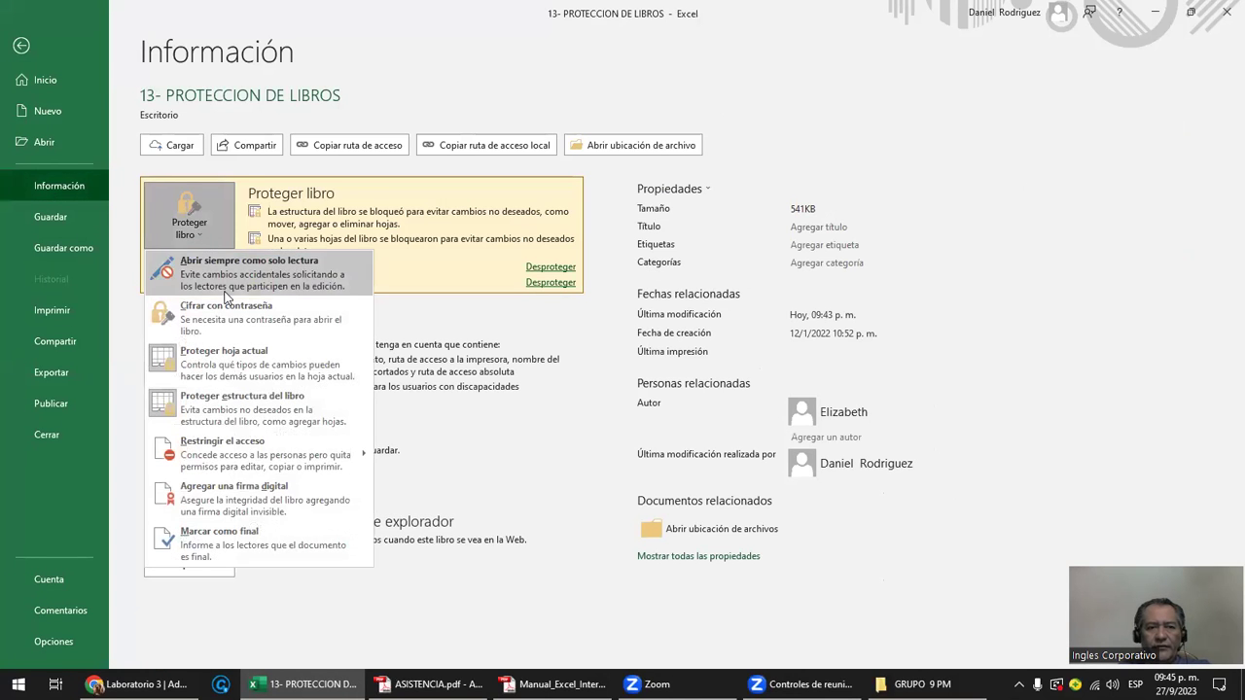
{"action": "left_click", "coordinate": [237, 321]}
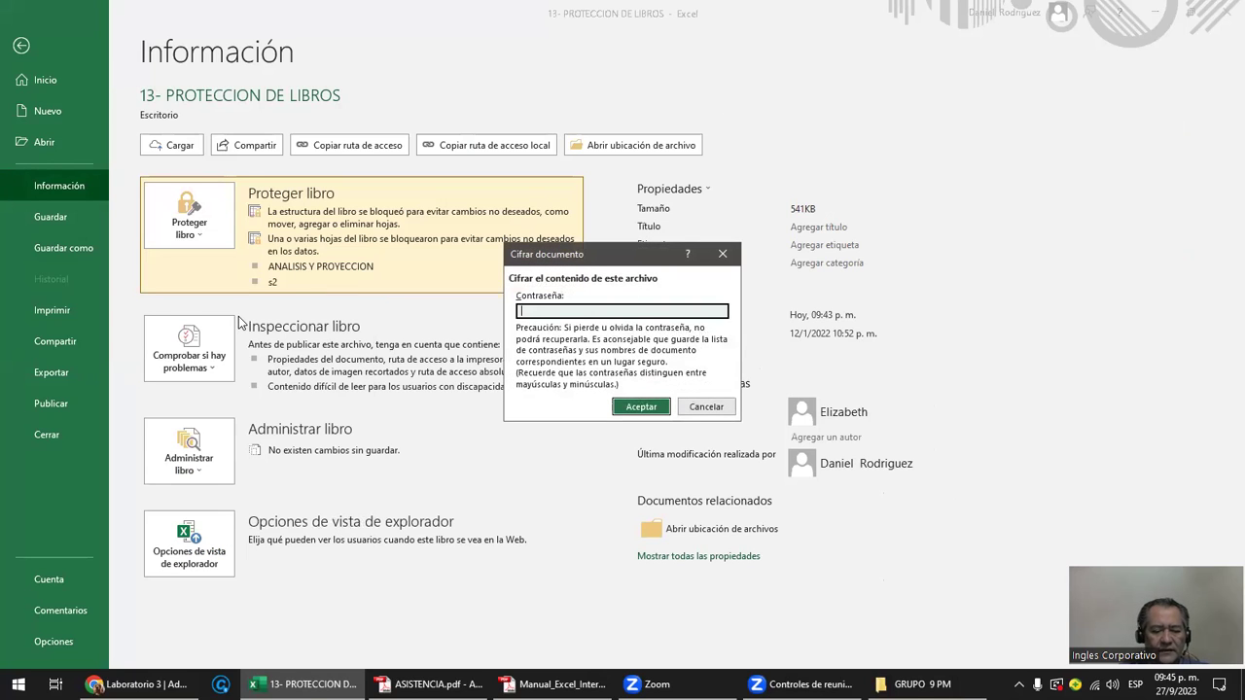
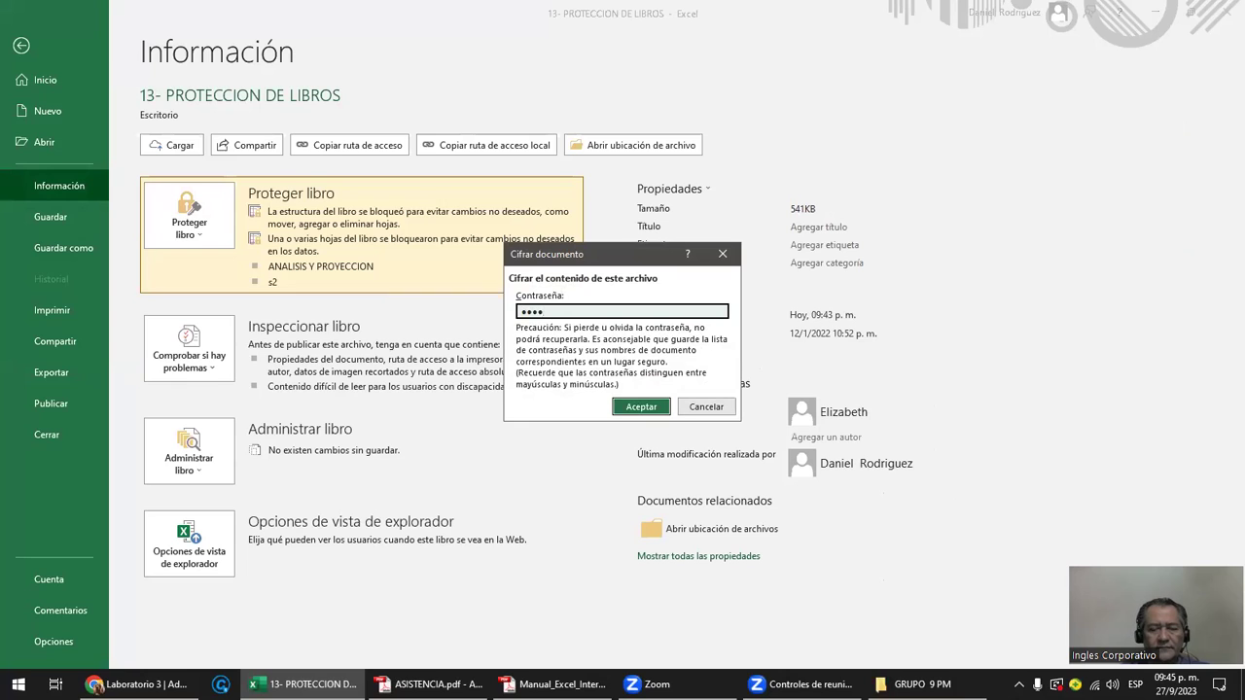
{"action": "key", "text": "Return"}
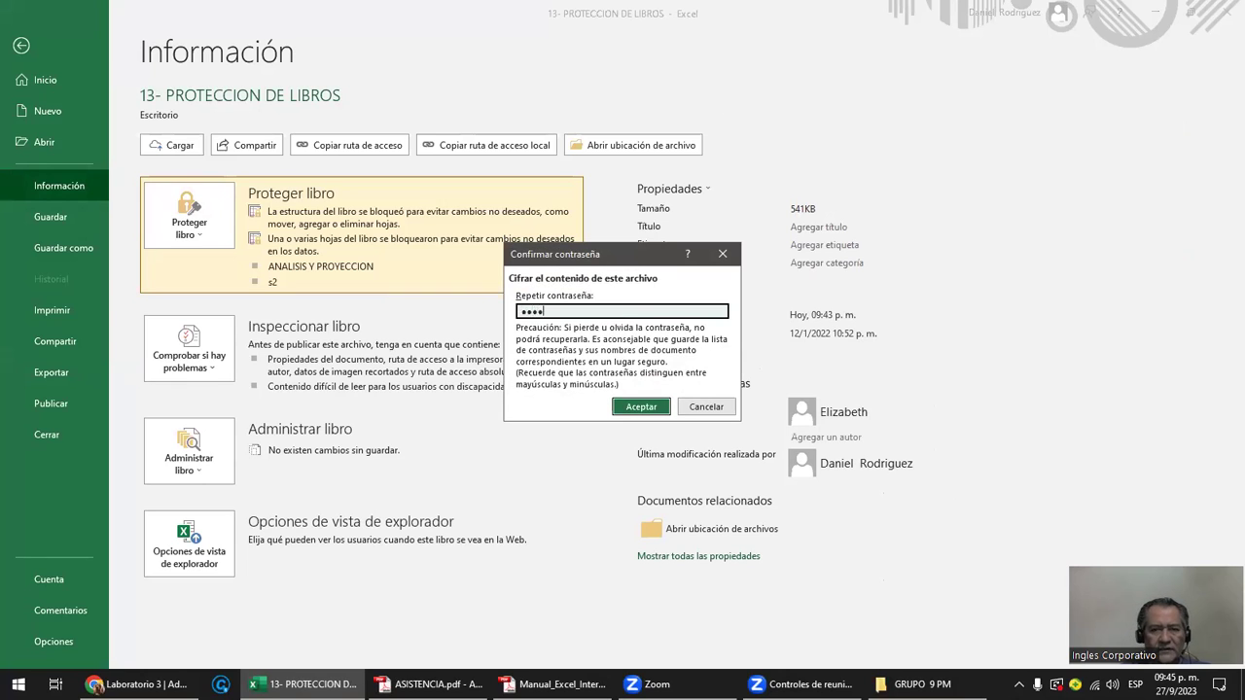
{"action": "key", "text": "Return"}
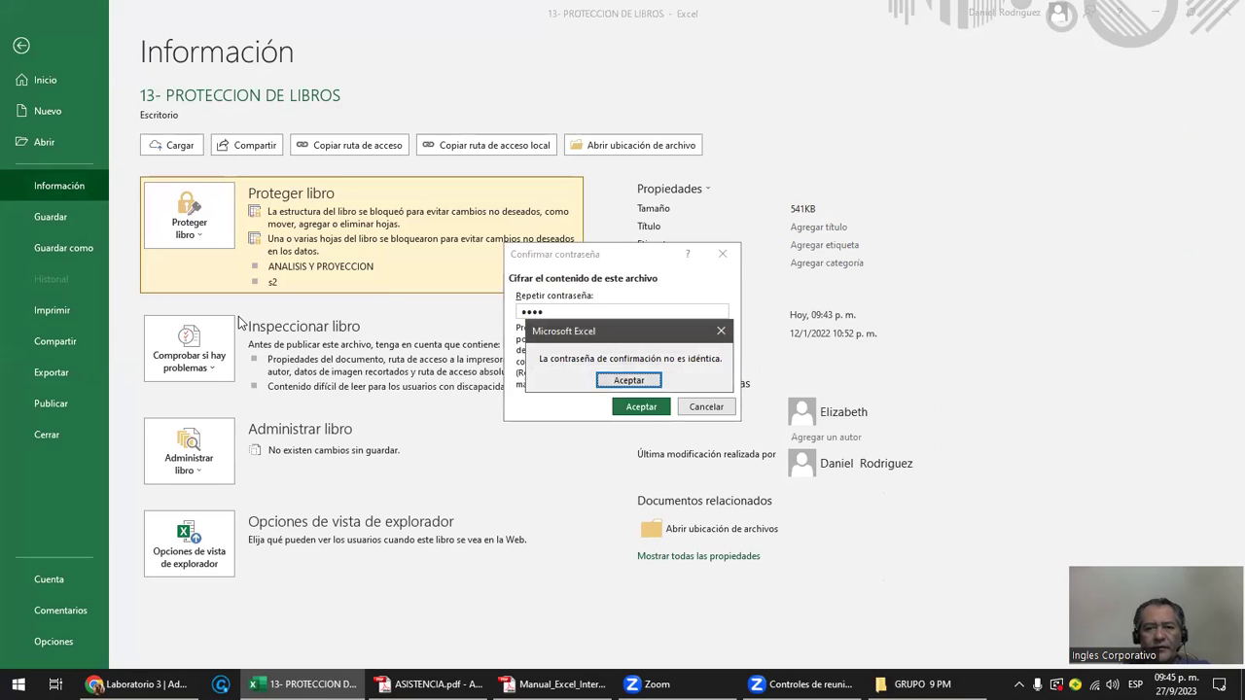
- Retype the mismatched confirmation password, then cancel the encryption setup
{"action": "key", "text": "Return"}
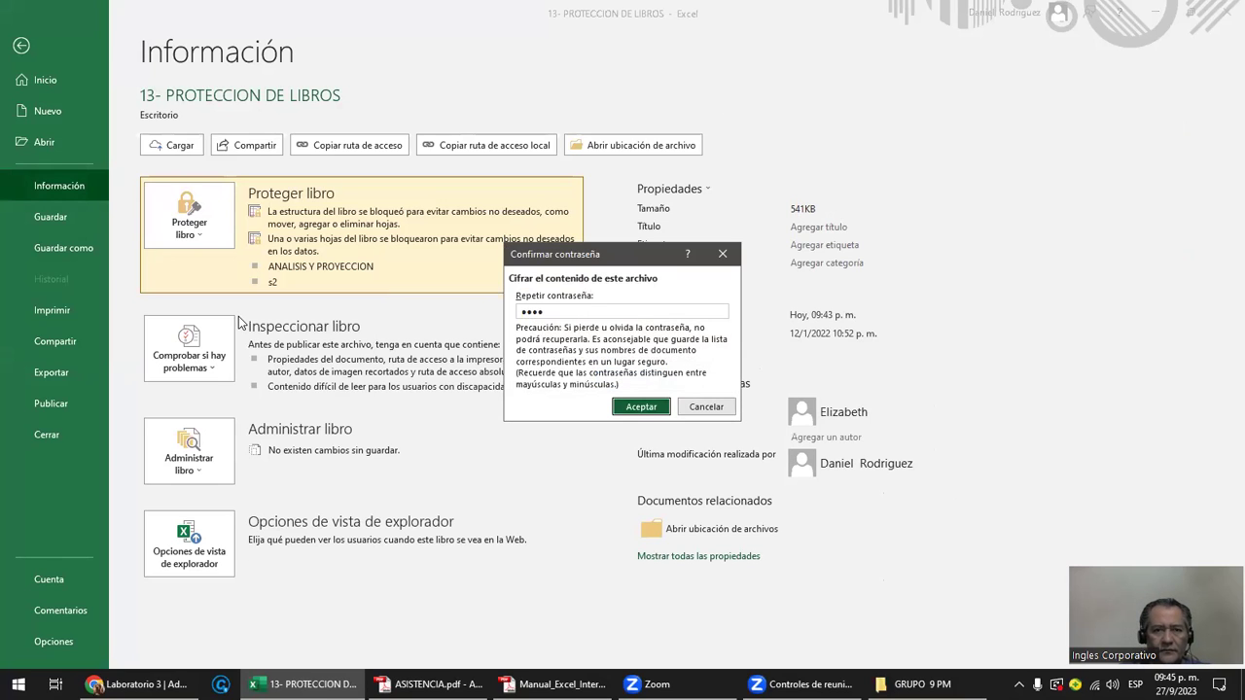
{"action": "double_click", "coordinate": [535, 308]}
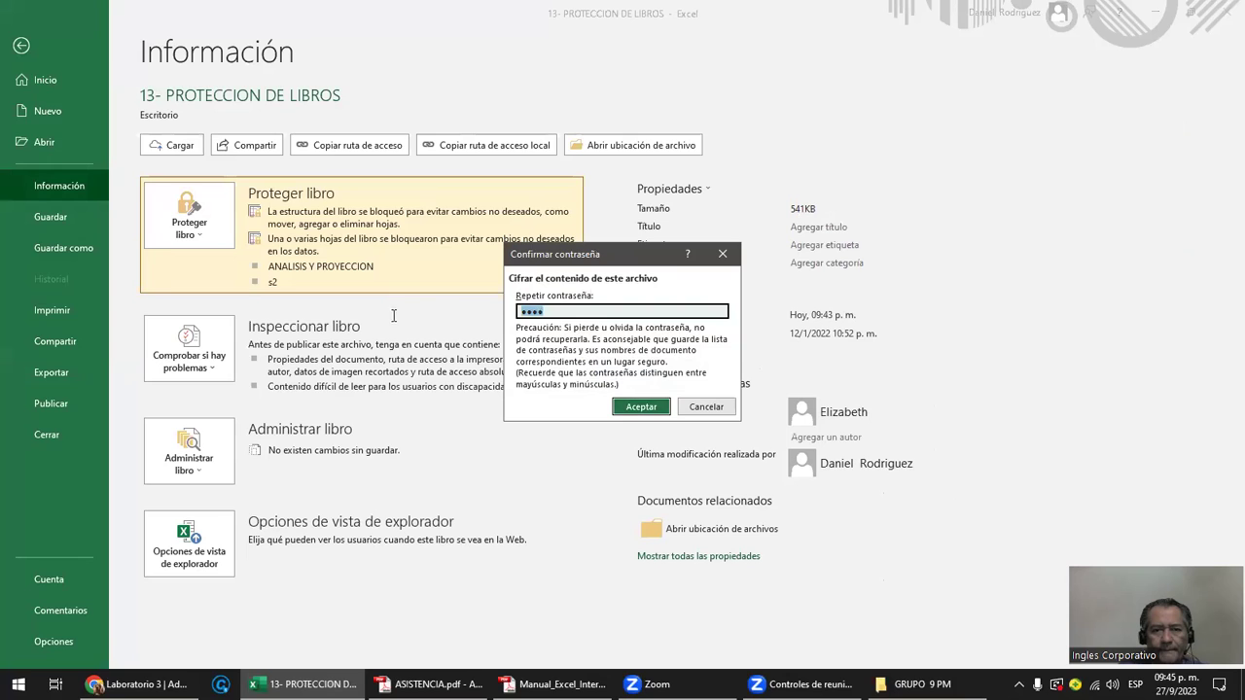
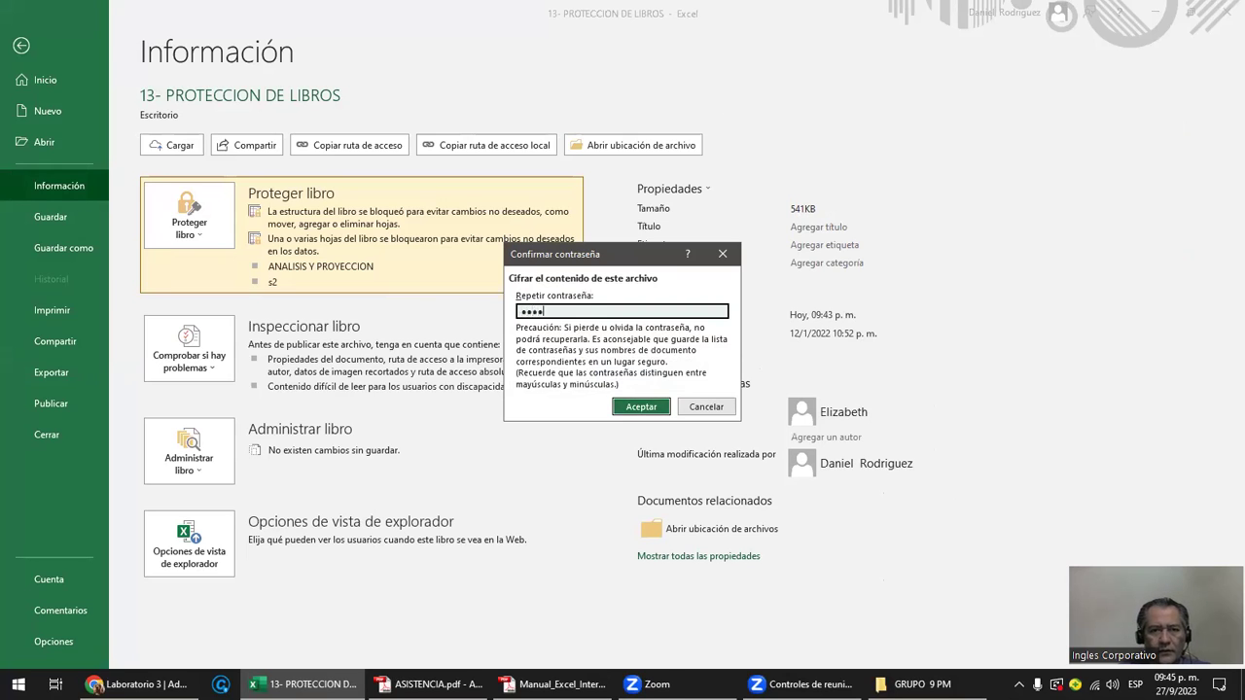
{"action": "key", "text": "Return"}
{"action": "key", "text": "Return"}
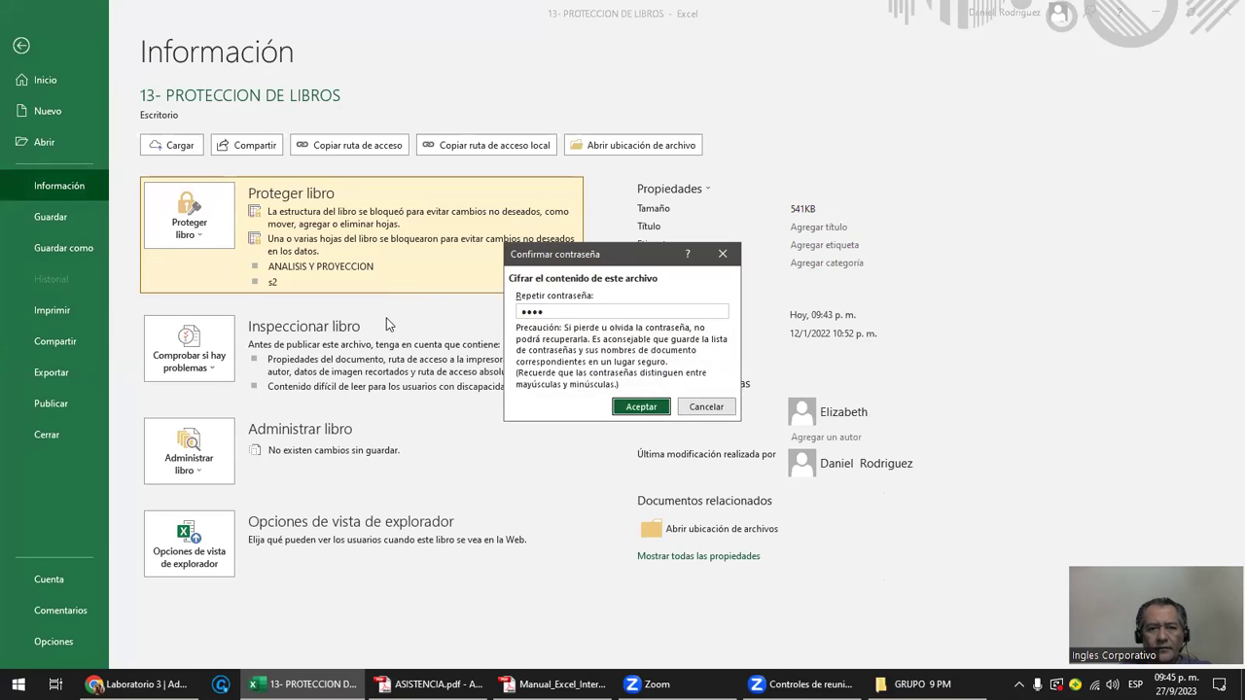
{"action": "left_click", "coordinate": [693, 408]}
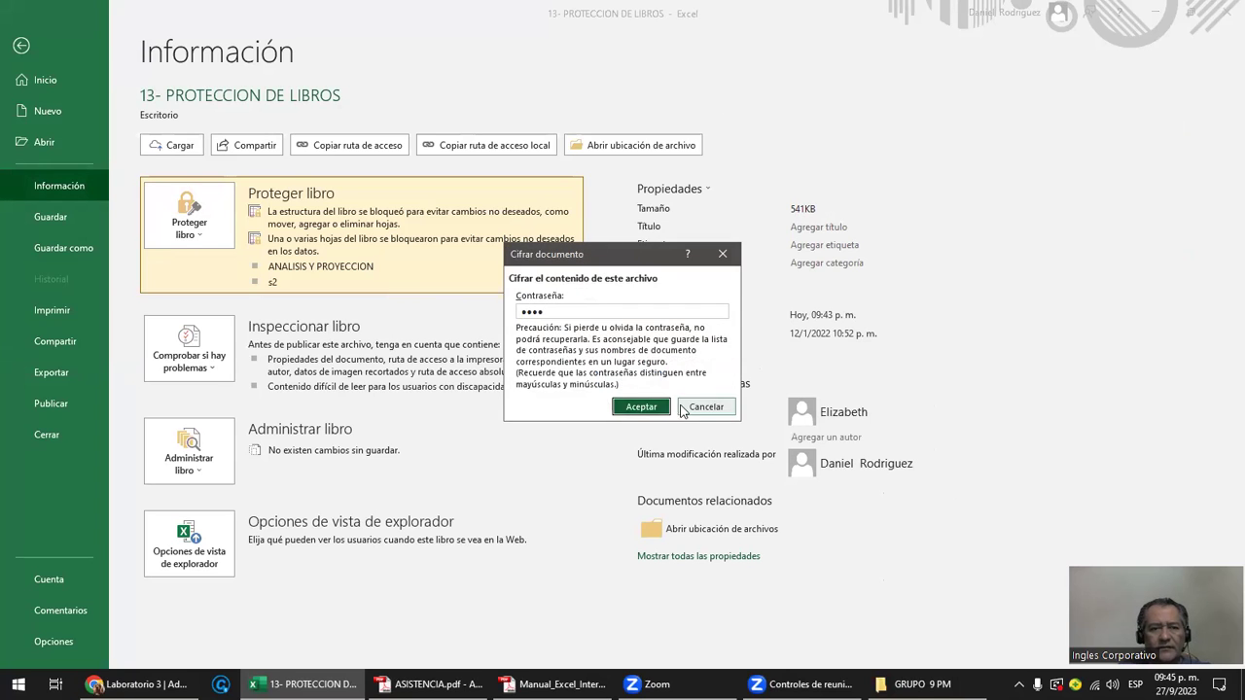
{"action": "left_click", "coordinate": [706, 406]}
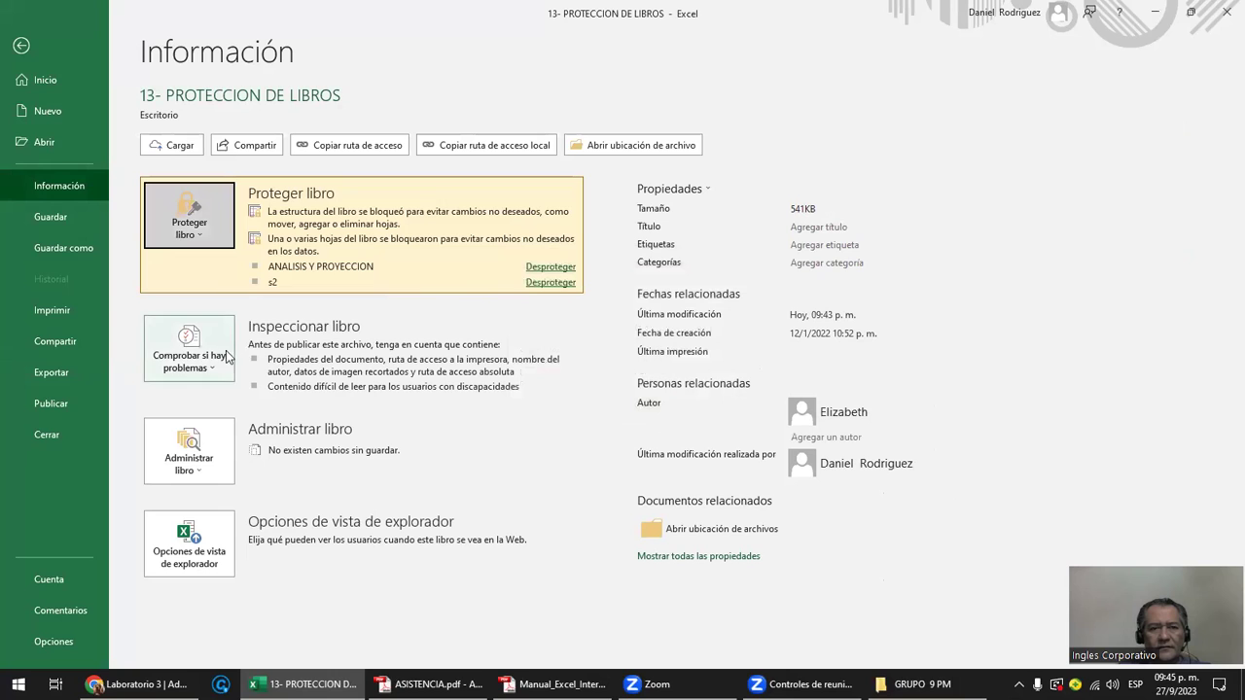
- Encrypt the workbook with an opening password, entering and confirming it
{"action": "left_click", "coordinate": [203, 230]}
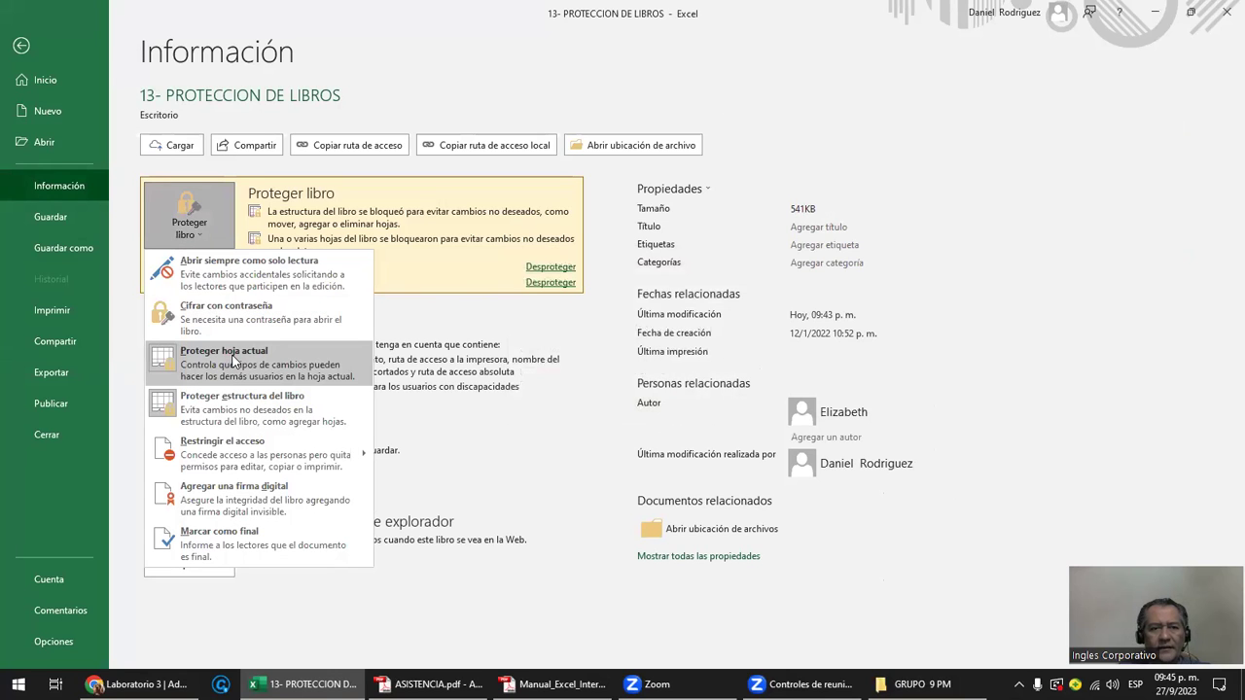
{"action": "left_click", "coordinate": [249, 317]}
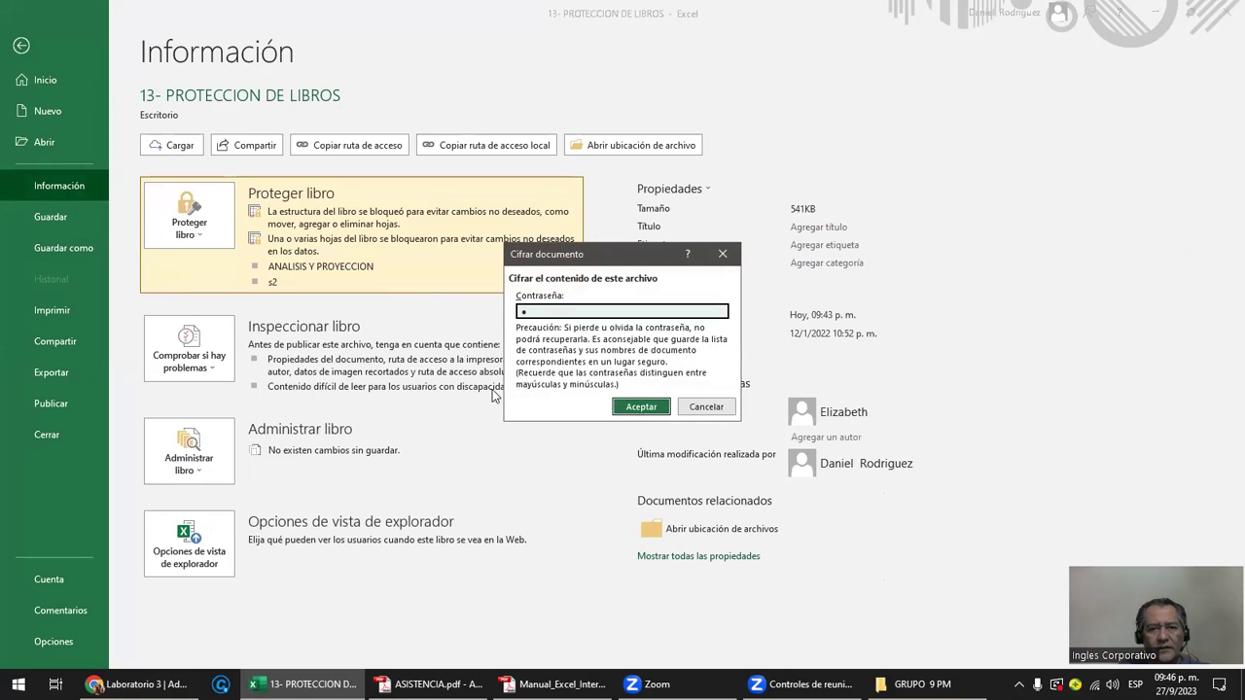
{"action": "type", "text": "2"}
{"action": "left_click", "coordinate": [638, 411]}
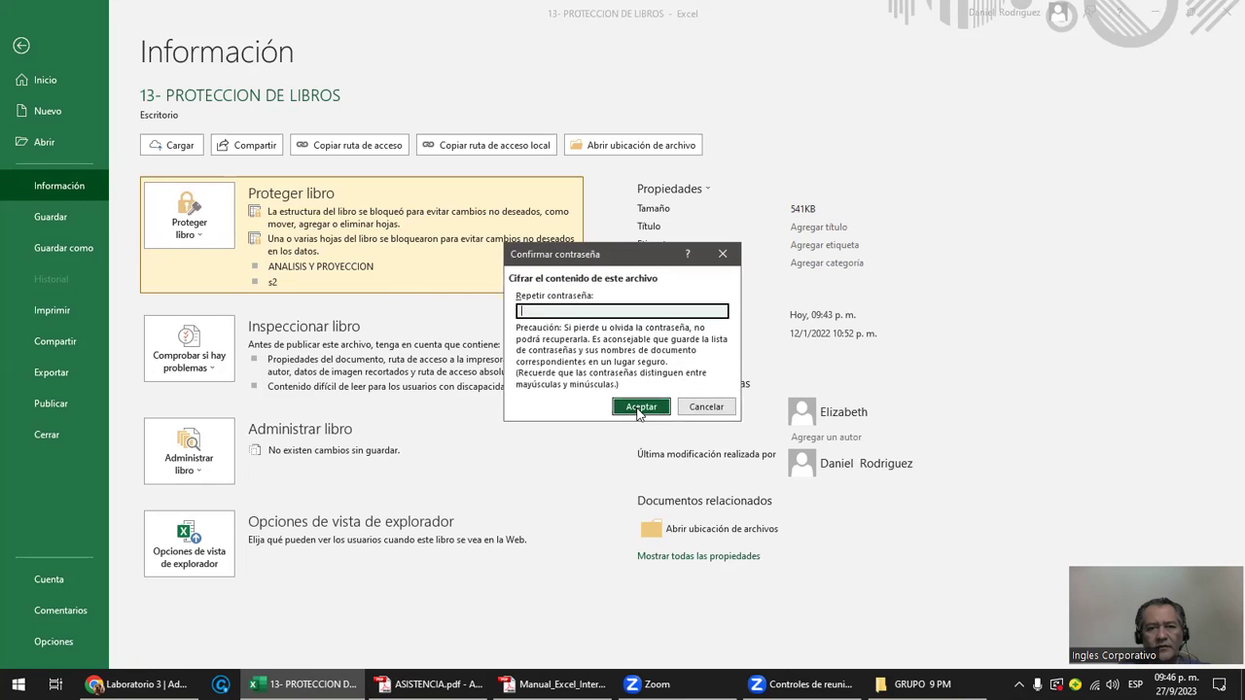
{"action": "left_click", "coordinate": [639, 407]}
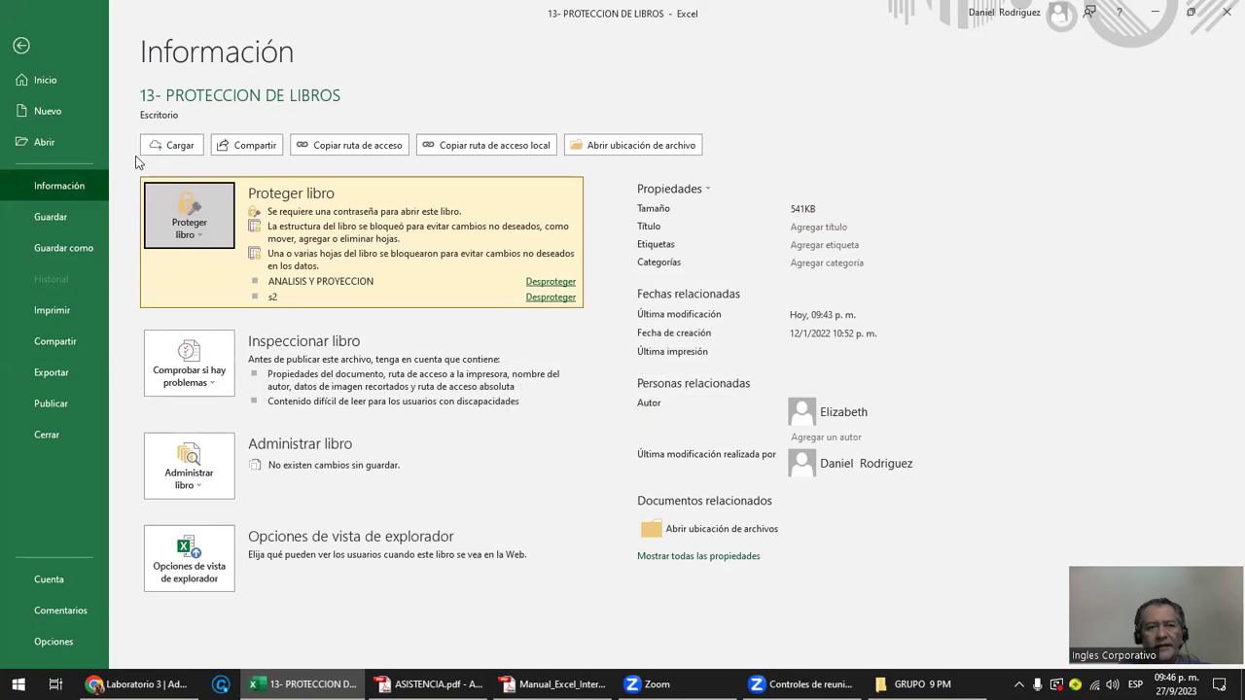
- Close 13- PROTECCION DE LIBROS and reopen it from Recent with its opening password
{"action": "left_click", "coordinate": [21, 46]}
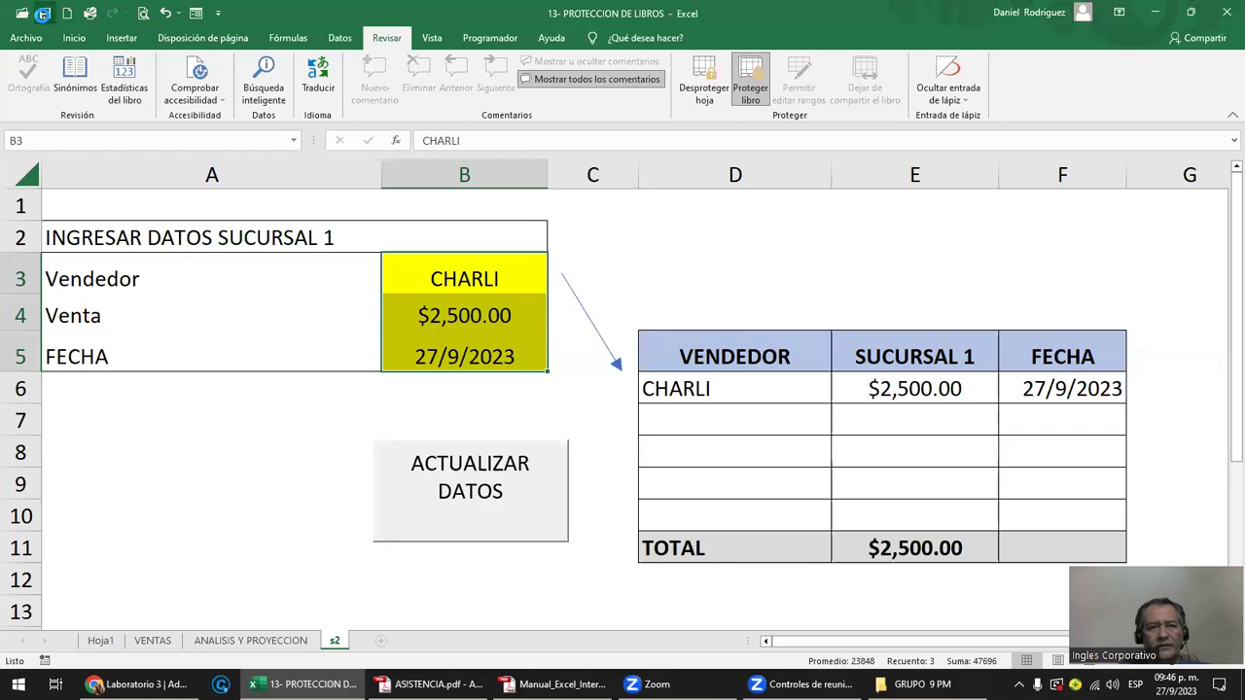
{"action": "left_click", "coordinate": [23, 38]}
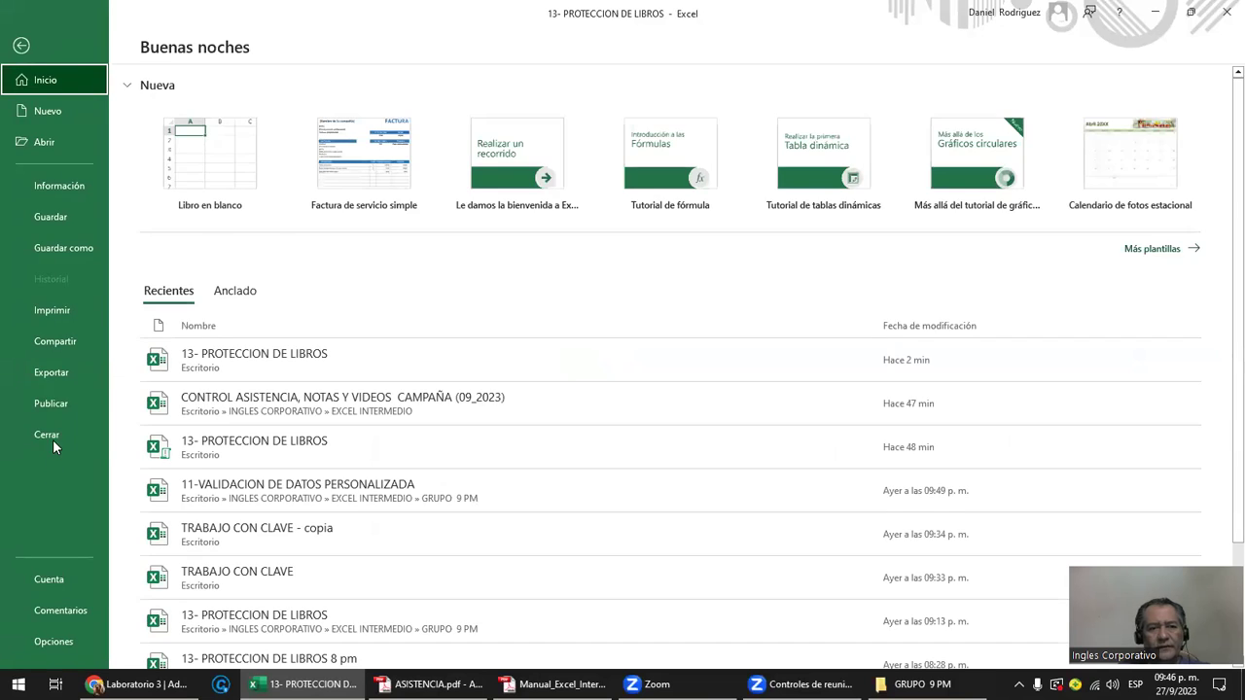
{"action": "left_click", "coordinate": [52, 439]}
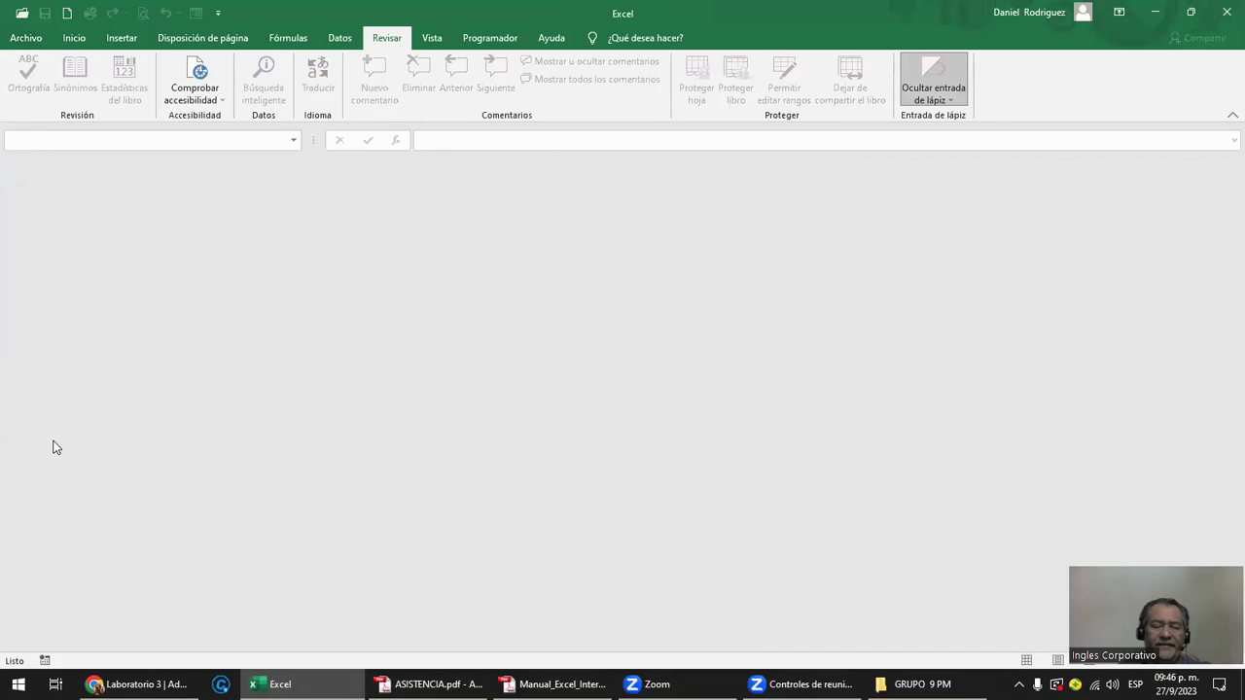
{"action": "left_click", "coordinate": [23, 38]}
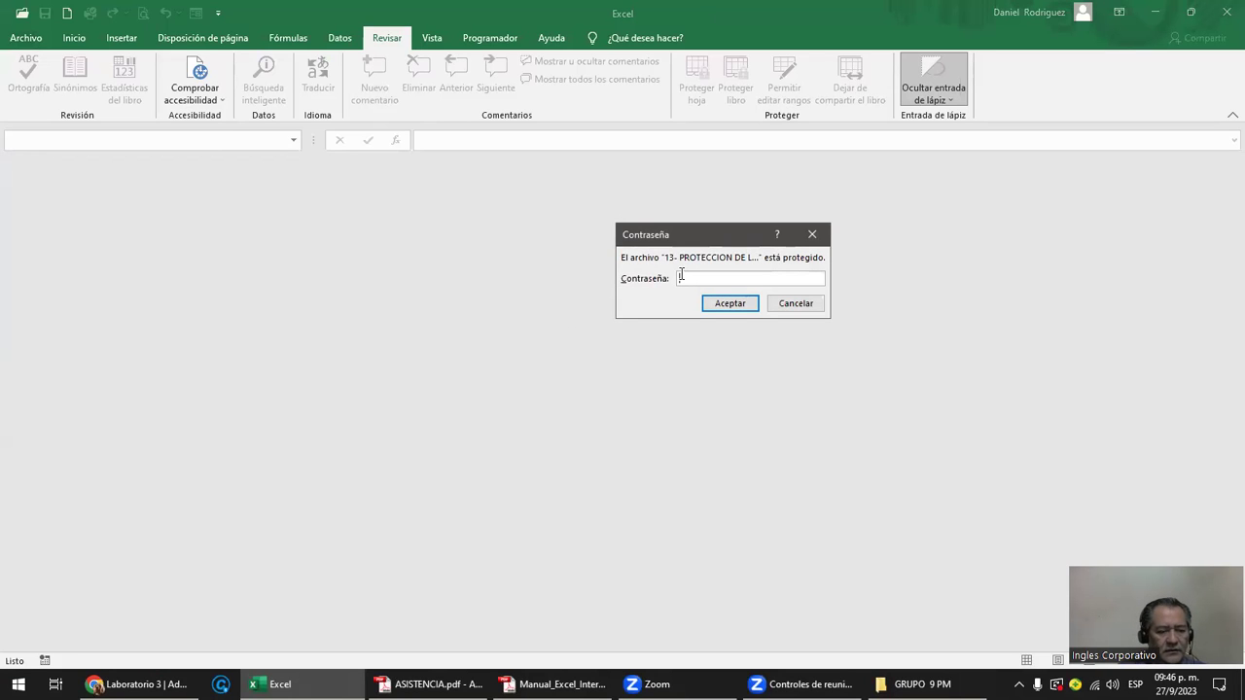
{"action": "key", "text": "Return"}
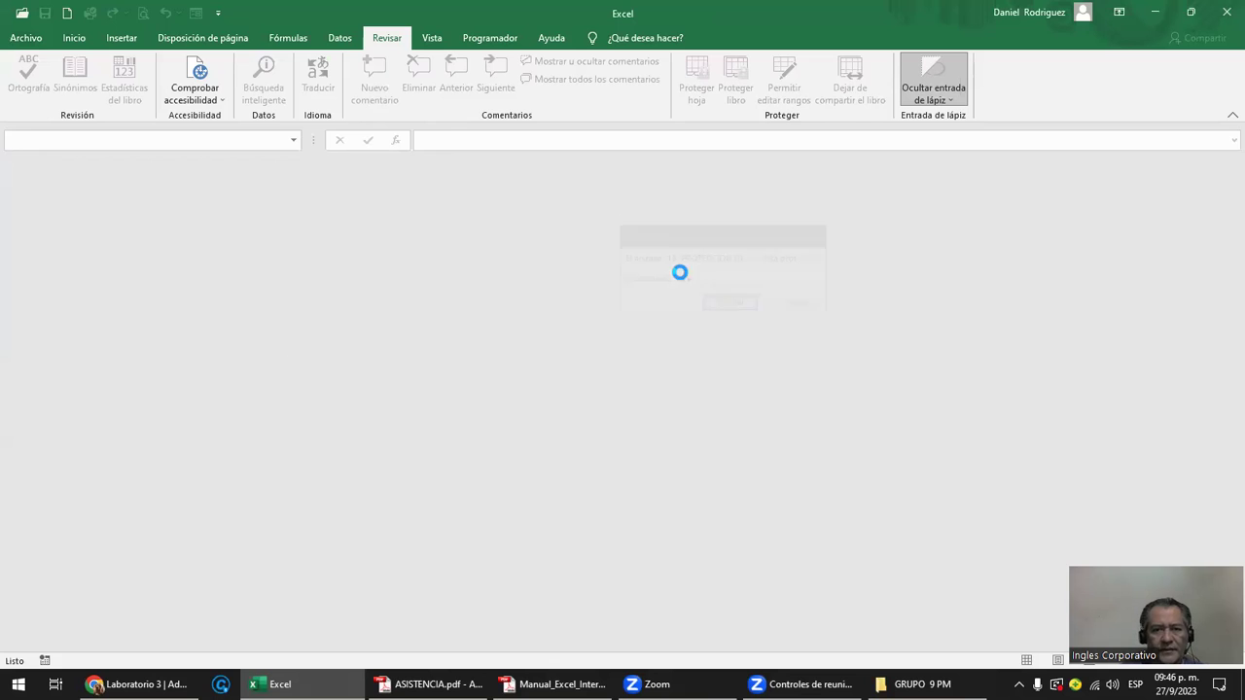
{"action": "left_click_drag", "start_coordinate": [472, 265], "coordinate": [477, 335]}
{"action": "left_click", "coordinate": [550, 288]}
- Unlock the s2 input range with its password and set the sale in B4 to 2,222
{"action": "double_click", "coordinate": [480, 283]}
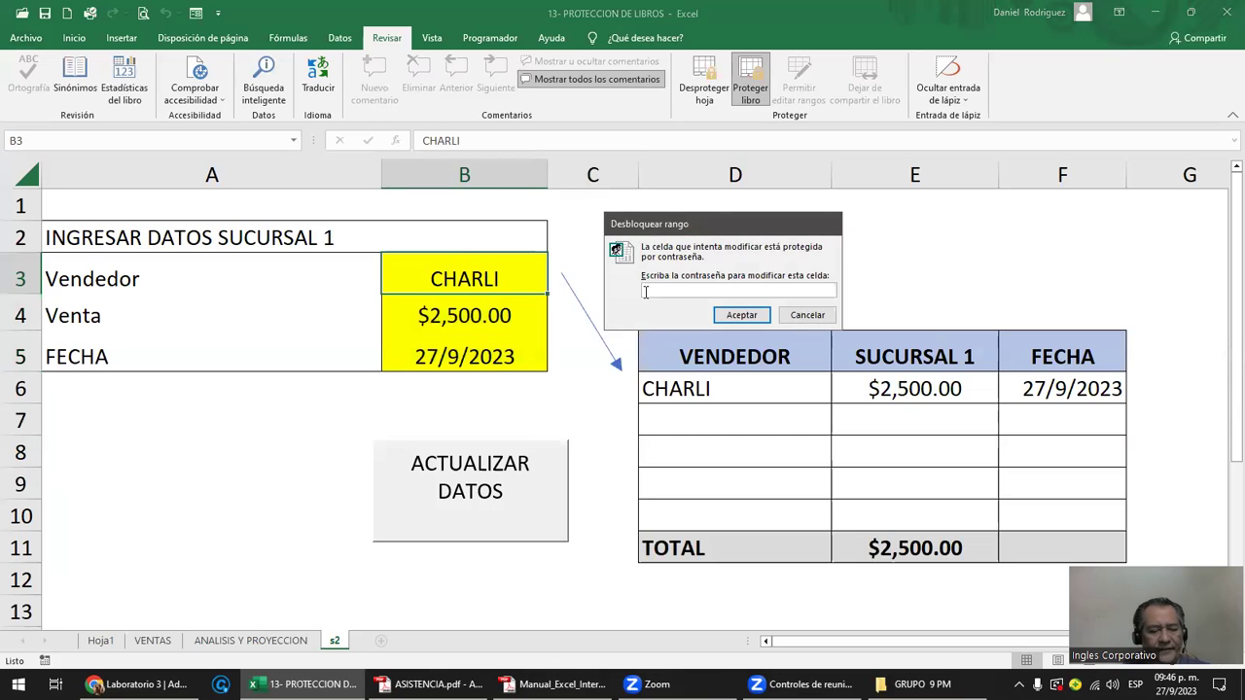
{"action": "key", "text": "Return"}
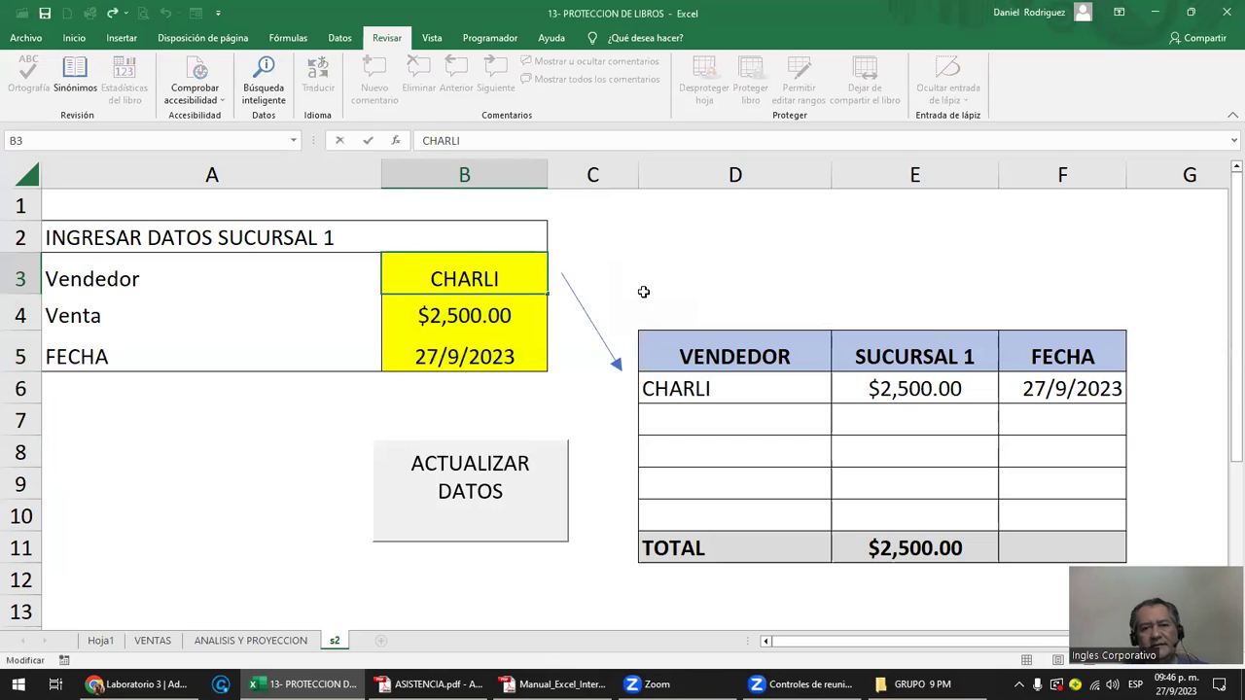
{"action": "left_click", "coordinate": [515, 331]}
{"action": "type", "text": "2,222"}
{"action": "key", "text": "Return"}
- On ANALISIS Y PROYECCION, unlock B14 with the password and enter 1700 as the rate
{"action": "left_click", "coordinate": [284, 634]}
{"action": "double_click", "coordinate": [251, 574]}
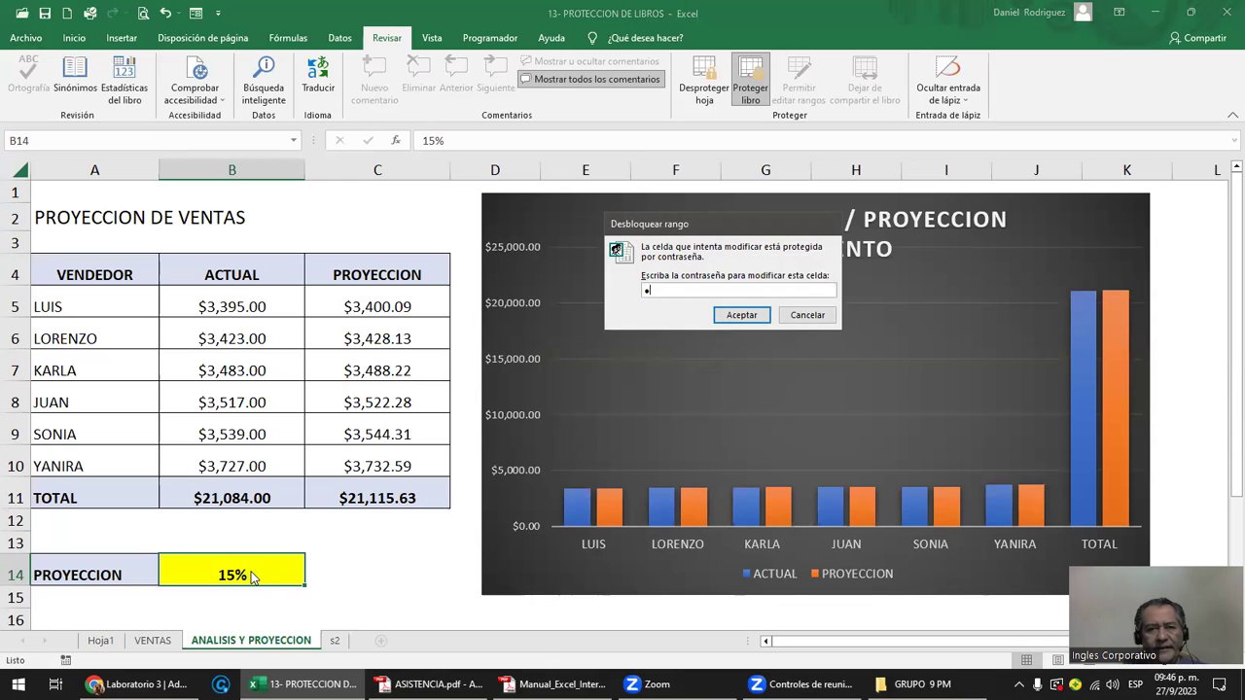
{"action": "key", "text": "Return"}
{"action": "type", "text": "1"}
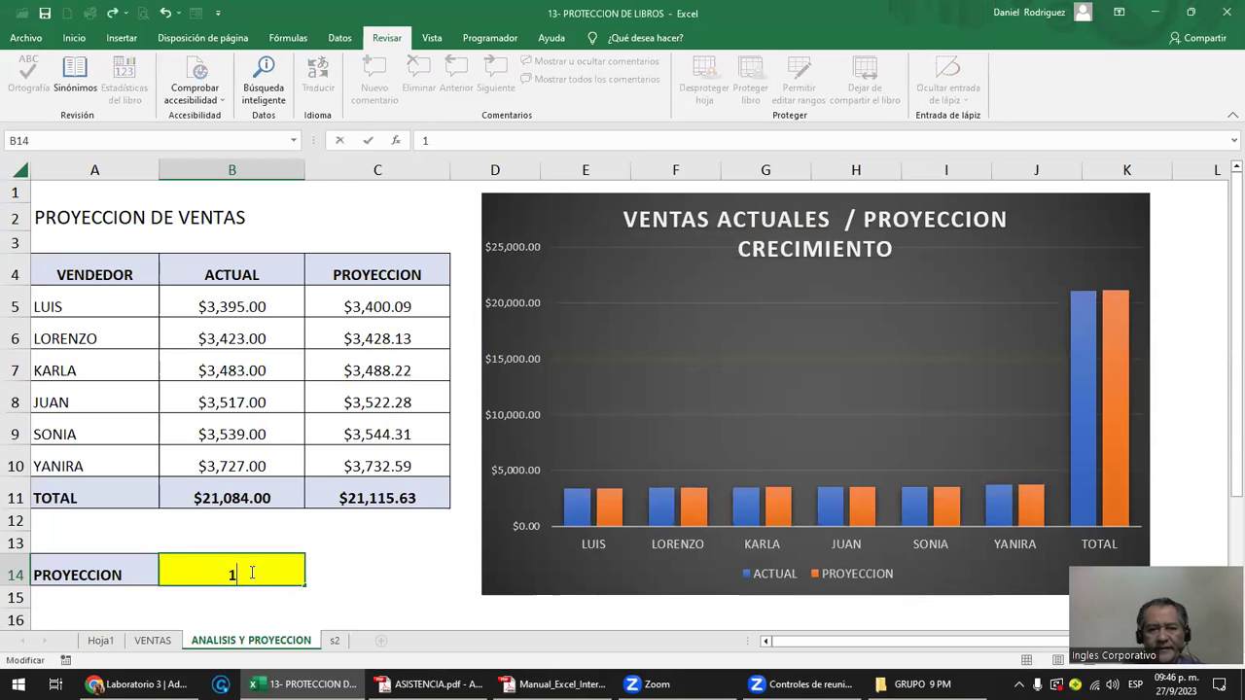
{"action": "type", "text": "700"}
{"action": "key", "text": "Return"}
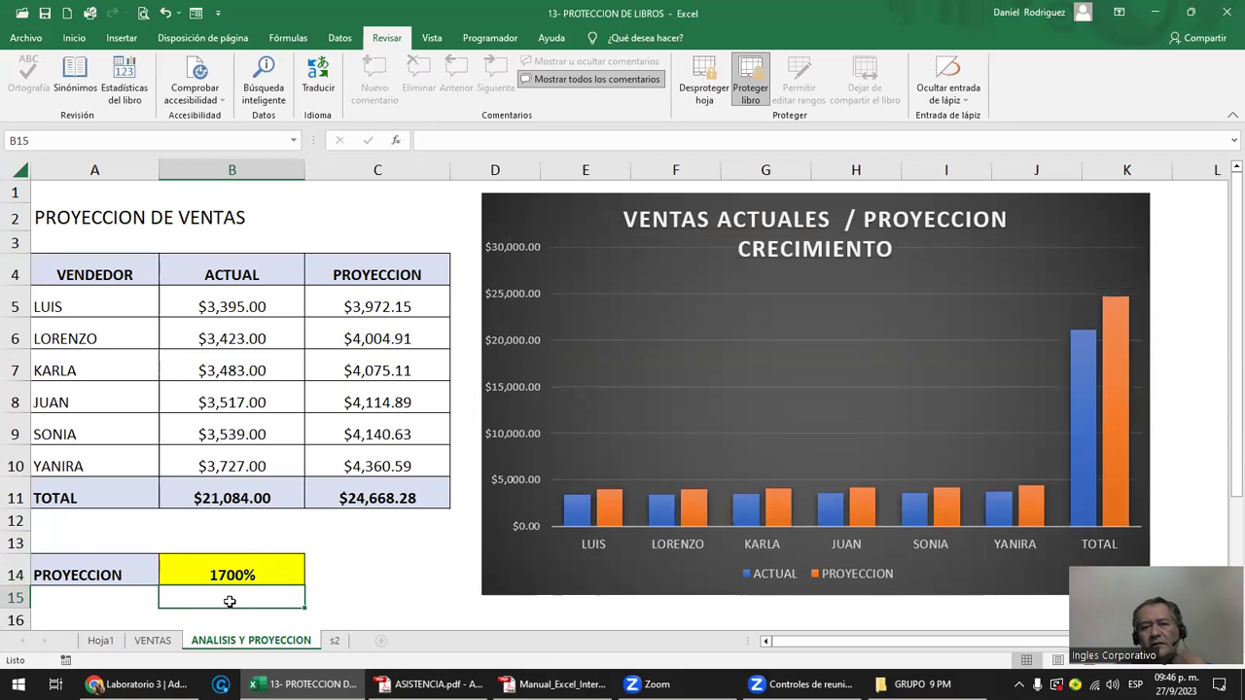
- Move between the VENTAS and ANALISIS Y PROYECCION sheets, then return to s2 and check its sheet options
{"action": "left_click", "coordinate": [156, 642]}
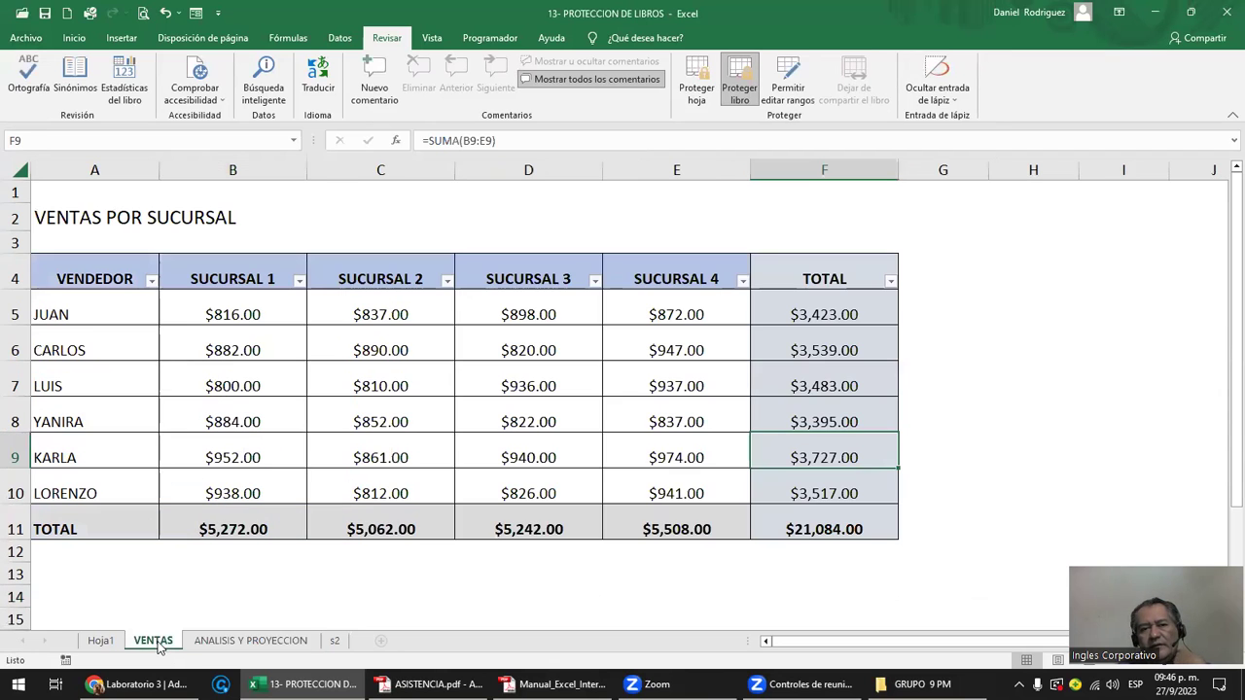
{"action": "left_click", "coordinate": [243, 641]}
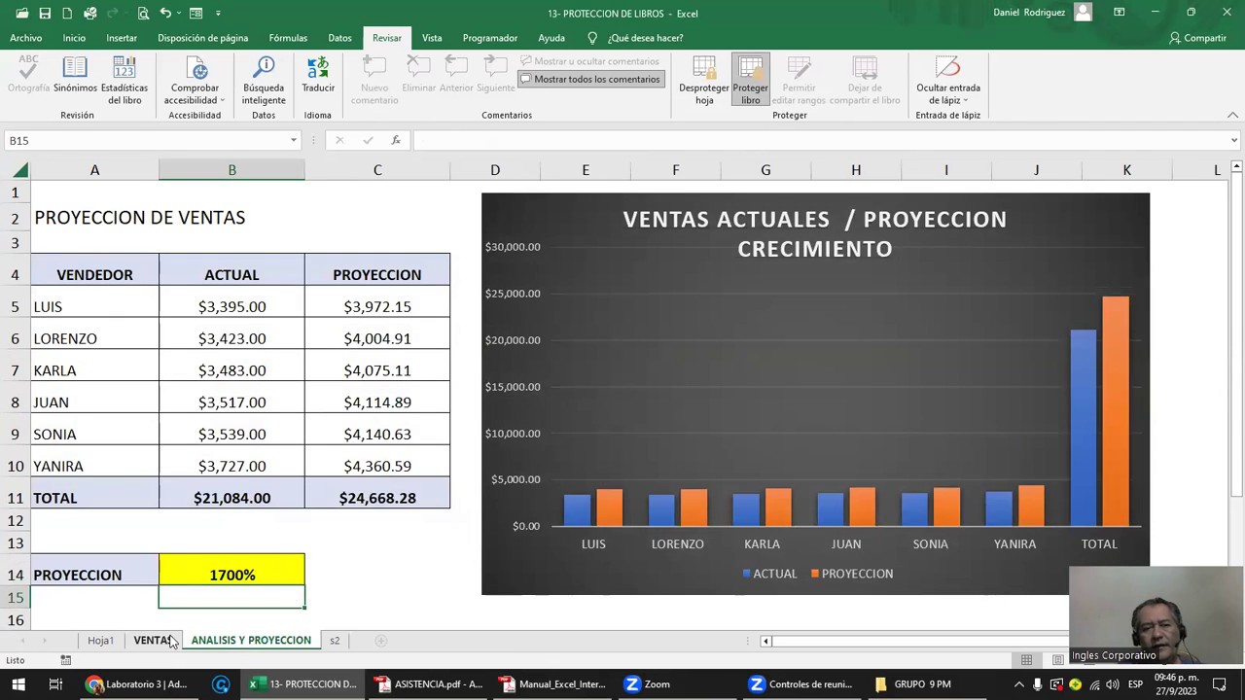
{"action": "left_click", "coordinate": [152, 641]}
{"action": "right_click", "coordinate": [336, 640]}
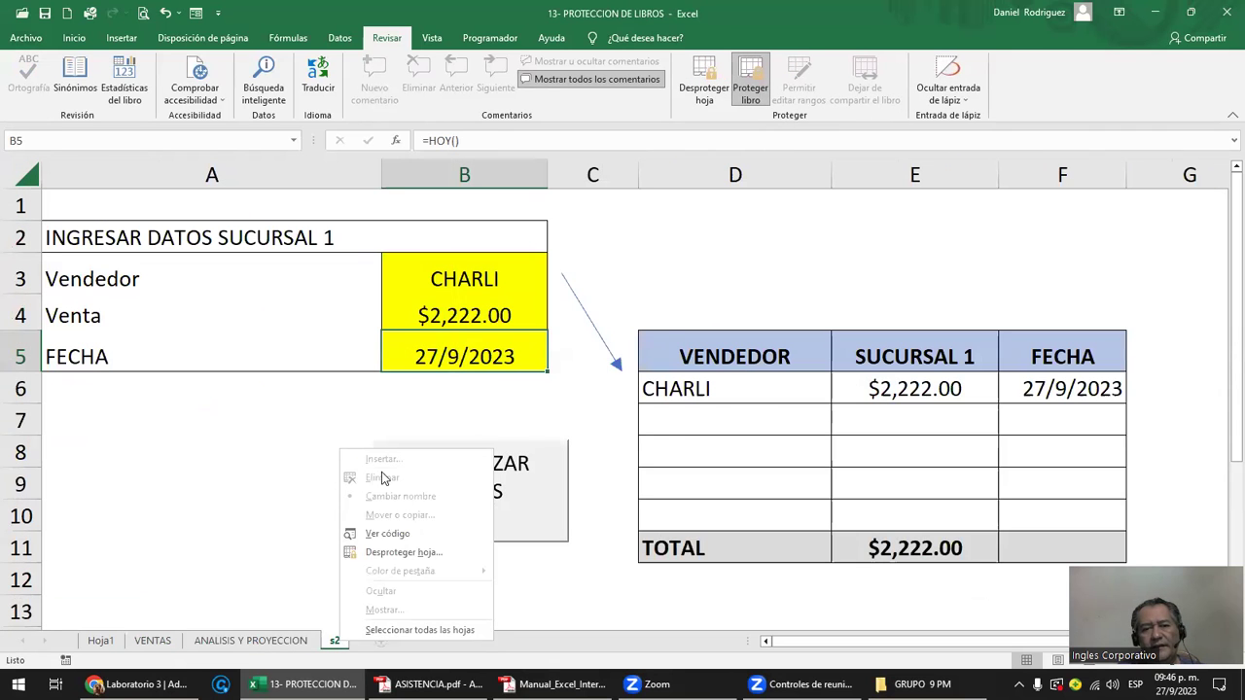
{"action": "left_click", "coordinate": [271, 508]}
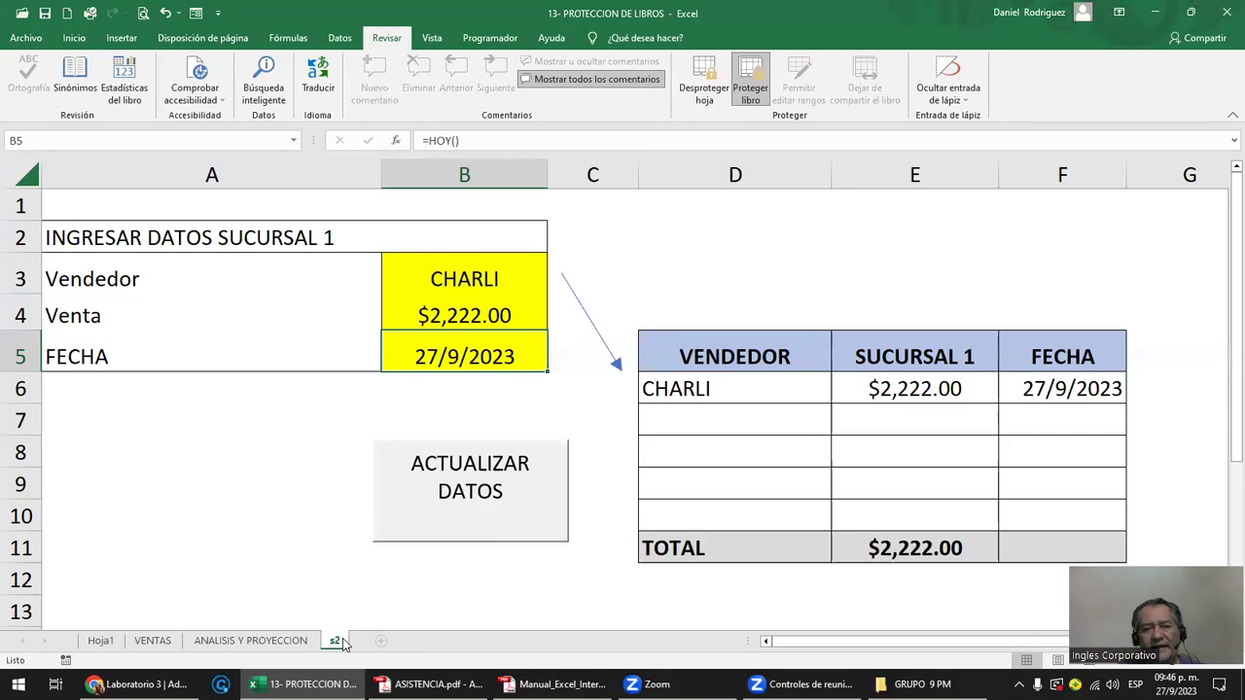
- Remove the workbook structure protection via Protect Workbook by entering the password
{"action": "left_click", "coordinate": [751, 89]}
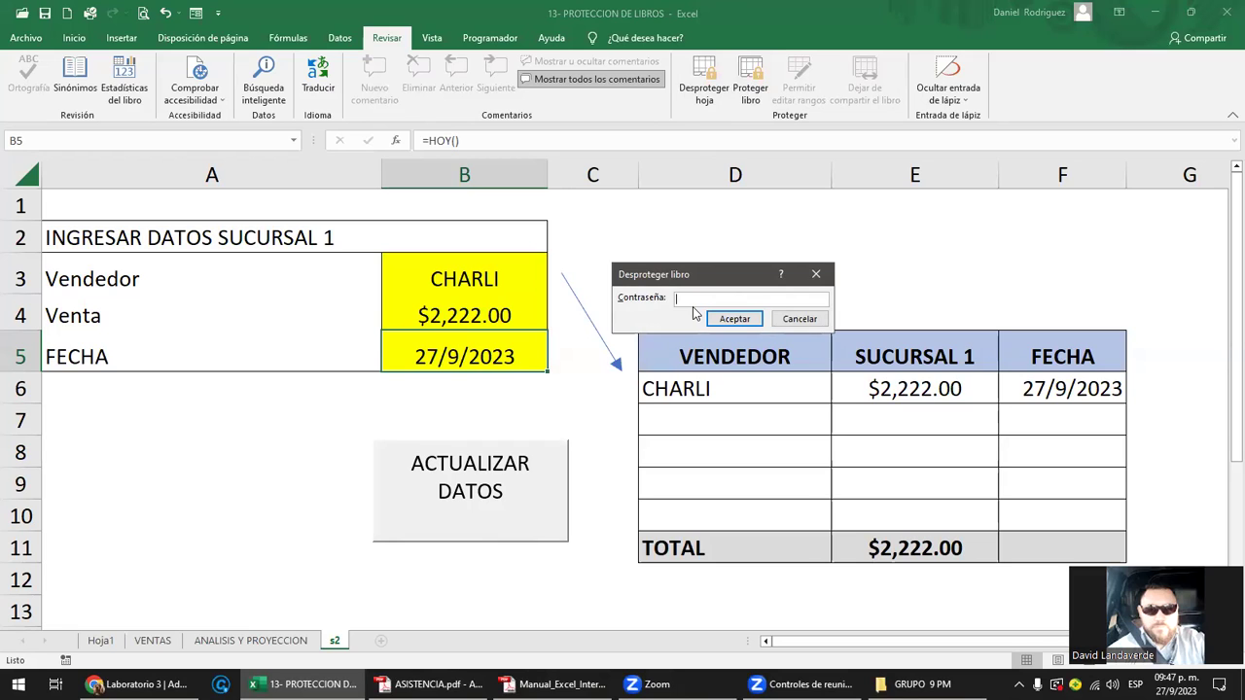
{"action": "type", "text": "1"}
{"action": "key", "text": "Return"}
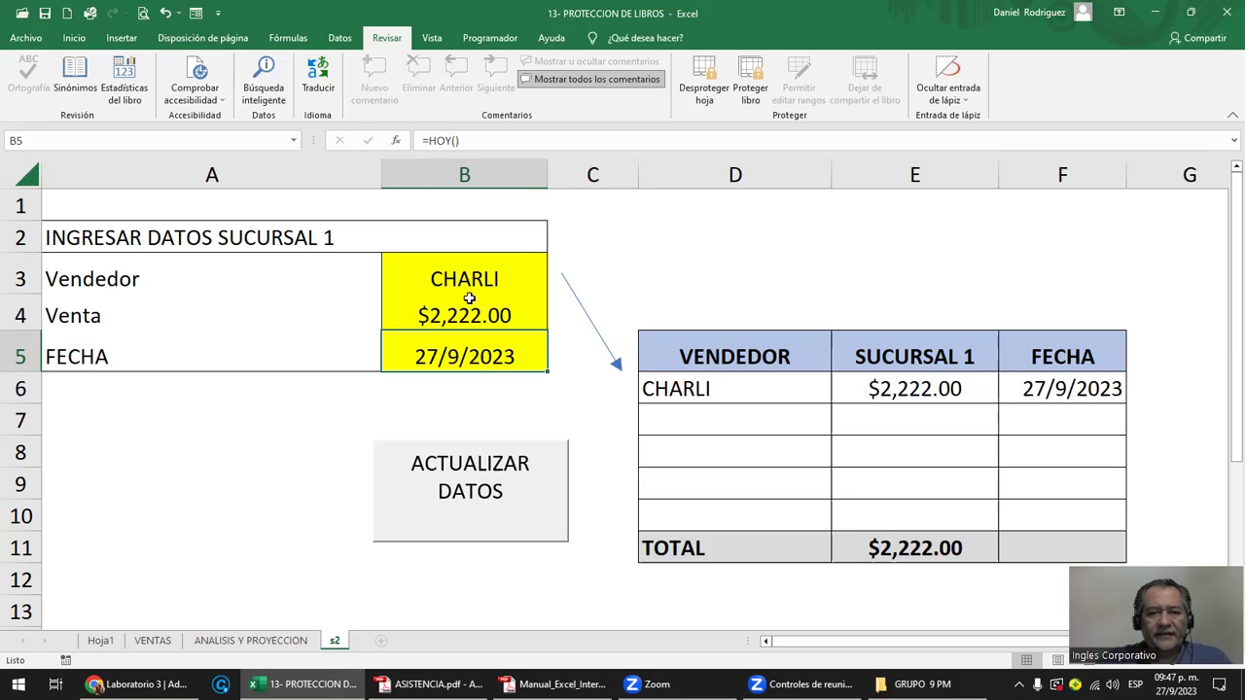
- Select the input cells B3:B5 and B6 to review them, then deselect
{"action": "left_click_drag", "start_coordinate": [469, 268], "coordinate": [500, 364]}
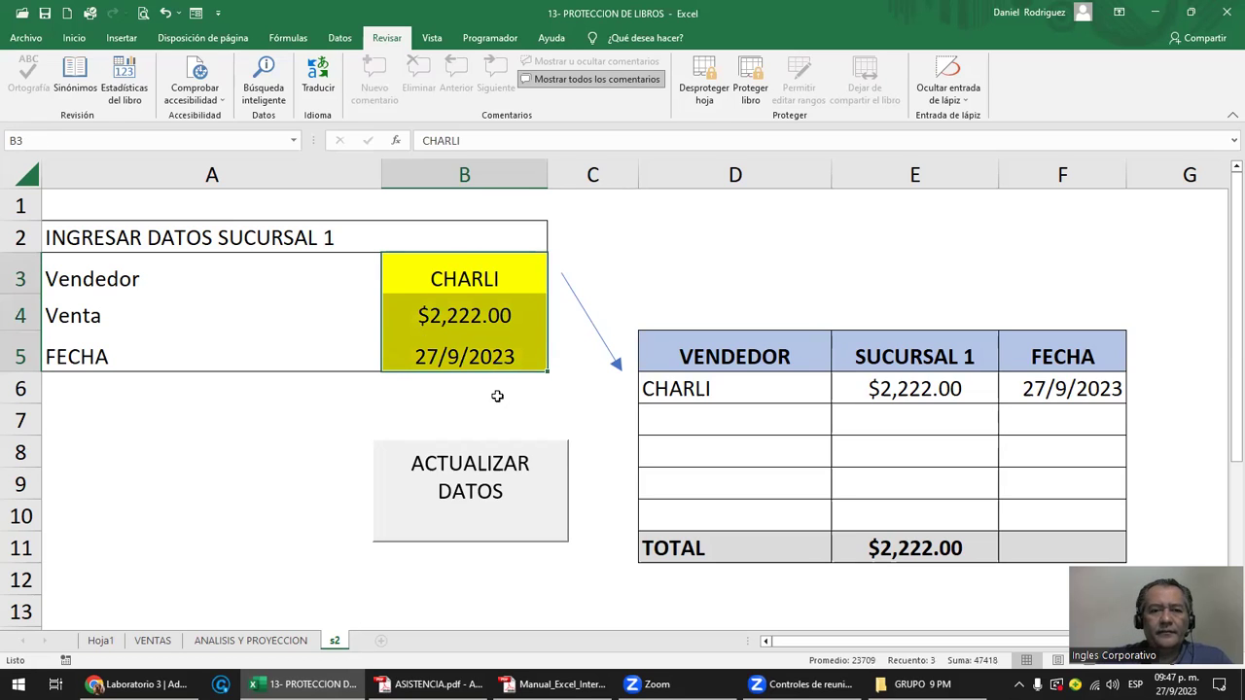
{"action": "left_click", "coordinate": [476, 394]}
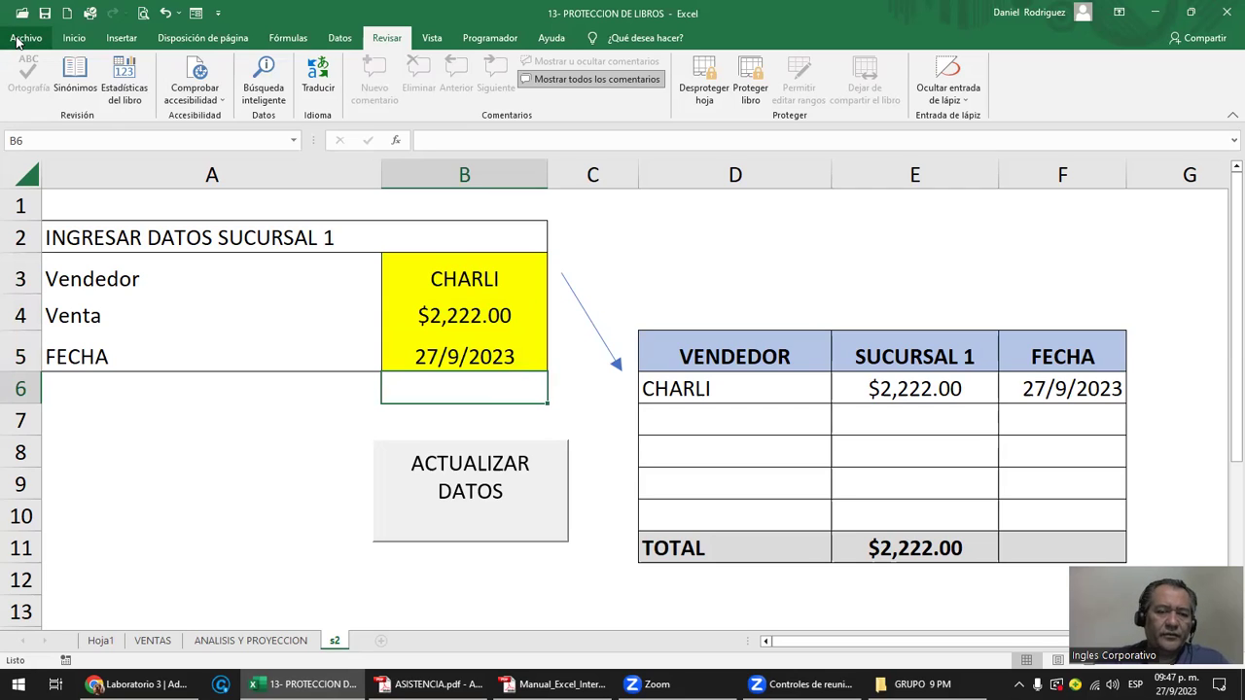
{"action": "left_click_drag", "start_coordinate": [440, 282], "coordinate": [449, 352]}
{"action": "left_click", "coordinate": [633, 215]}
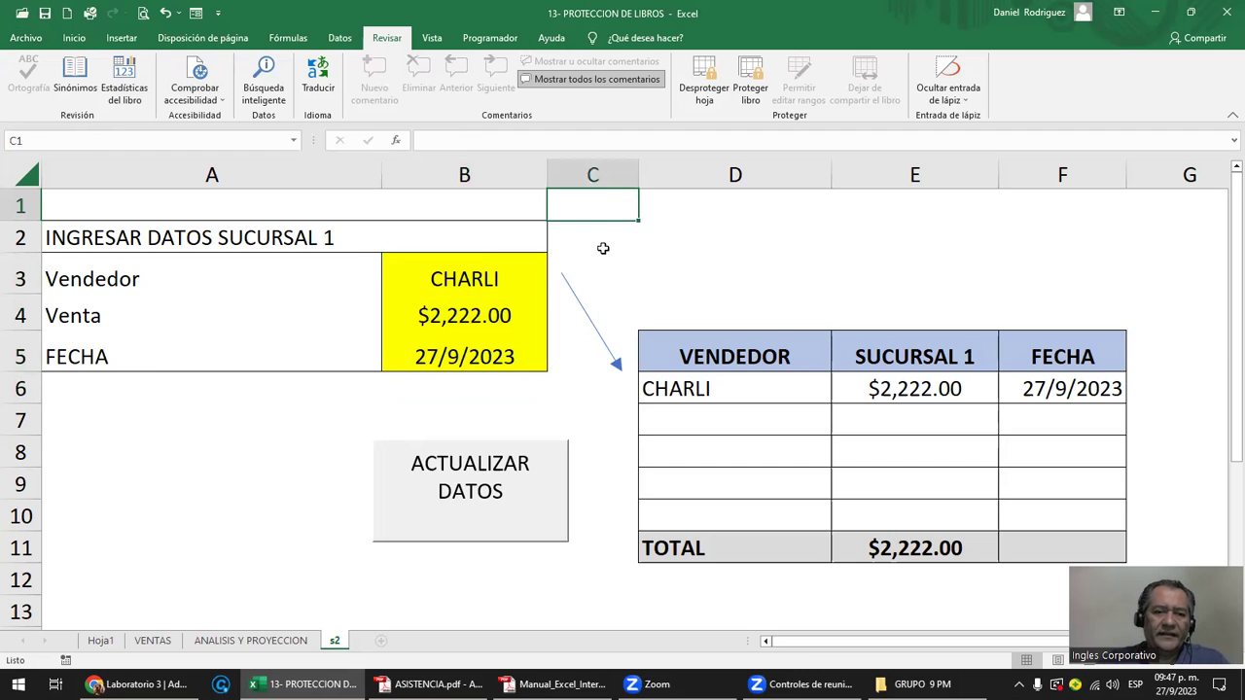
- On ANALISIS Y PROYECCION set the B14 projection to 17%, then go to Hoja1
{"action": "left_click", "coordinate": [251, 640]}
{"action": "left_click", "coordinate": [248, 579]}
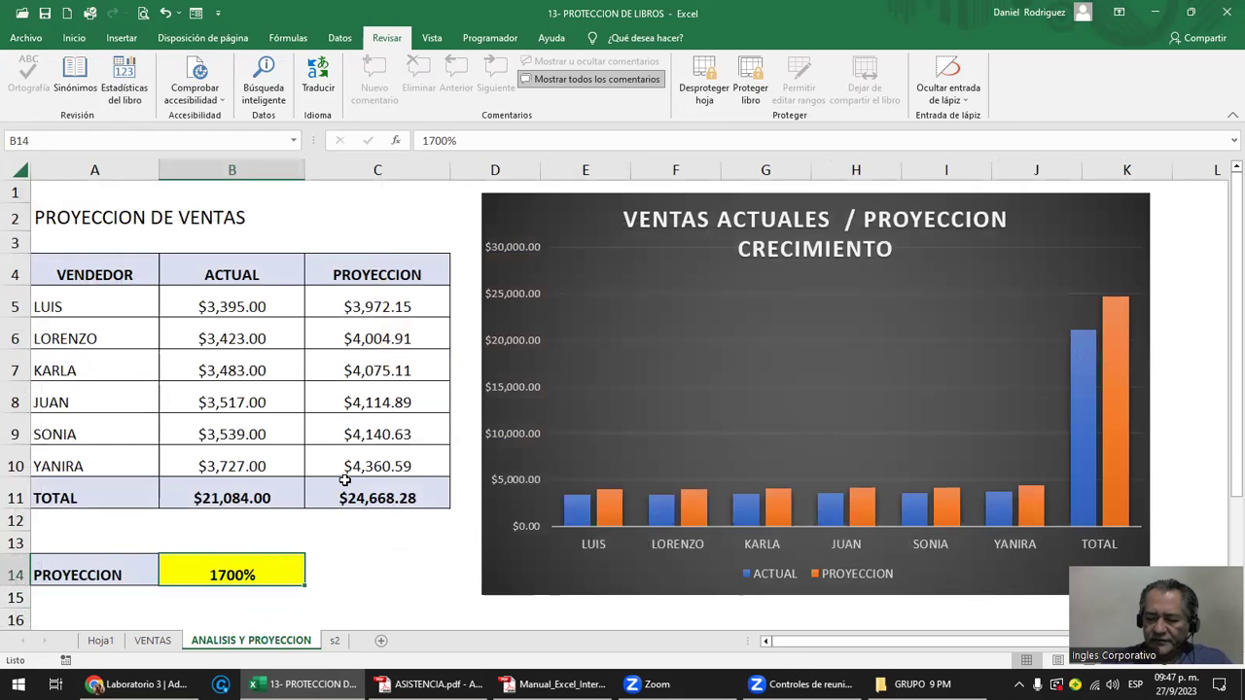
{"action": "type", "text": "17"}
{"action": "key", "text": "Return"}
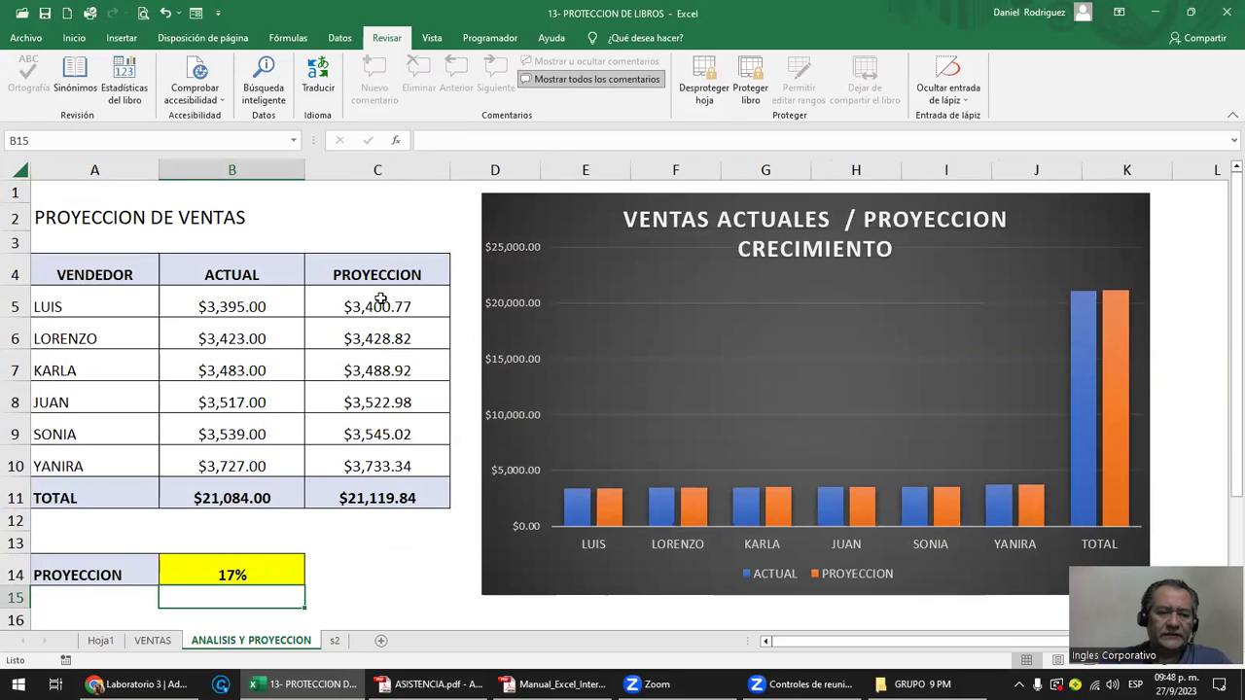
{"action": "left_click", "coordinate": [359, 220]}
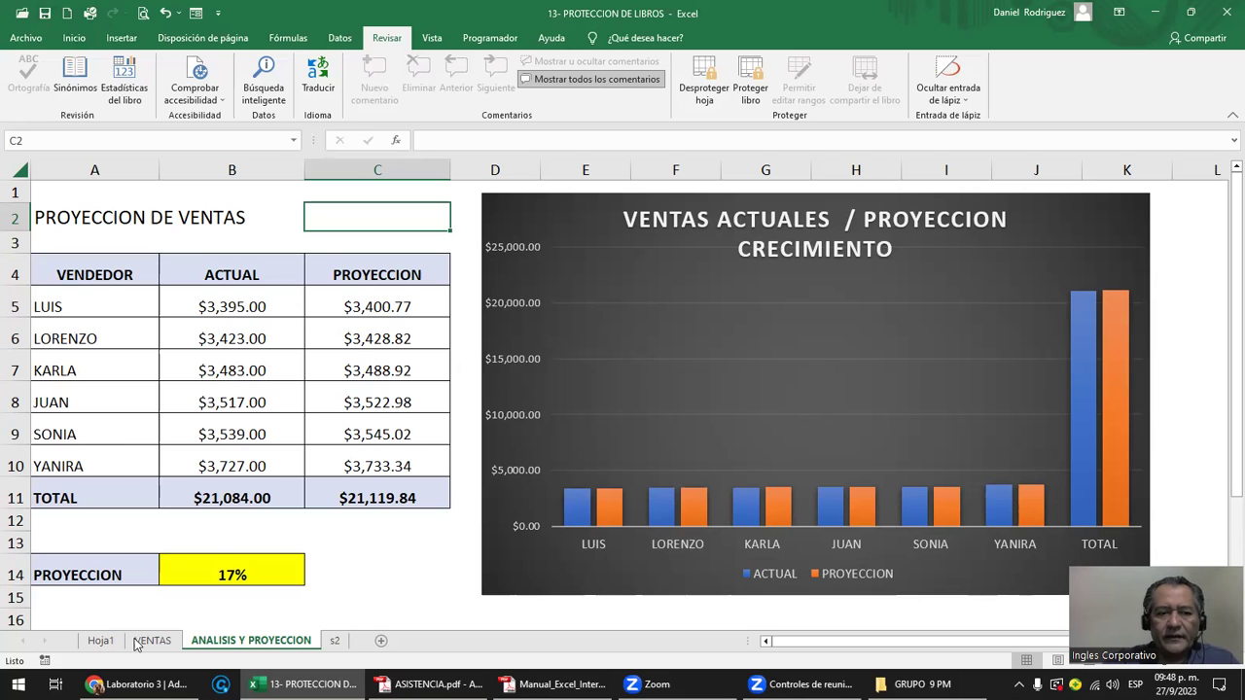
{"action": "left_click", "coordinate": [101, 642]}
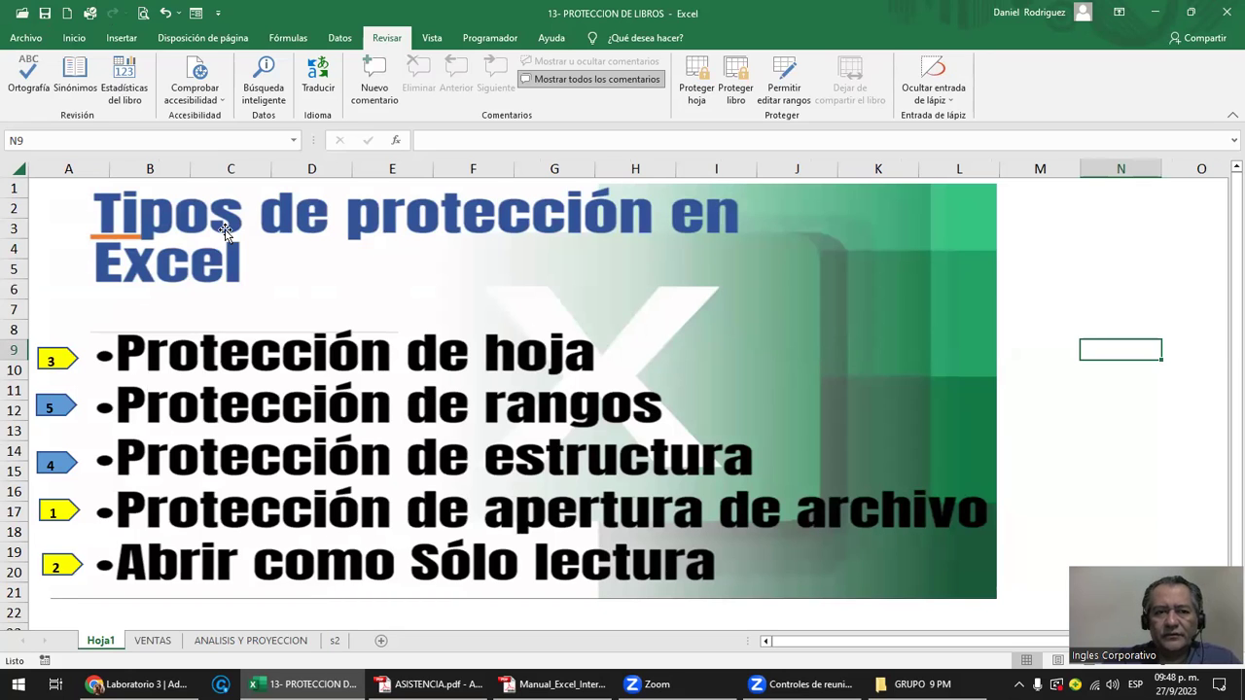
{"action": "mouse_move", "coordinate": [136, 684]}
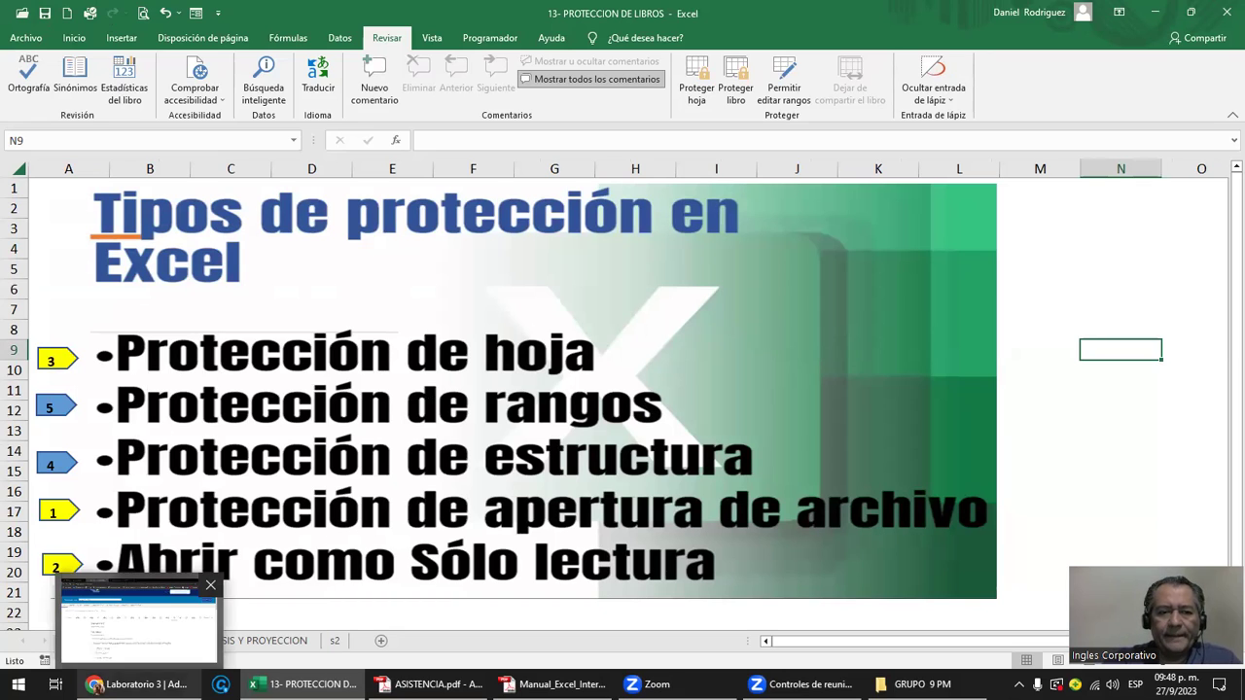
- Highlight the Protección de apertura de archivo marker on the slide, then bring up Laboratorio 3
{"action": "left_click", "coordinate": [1125, 273]}
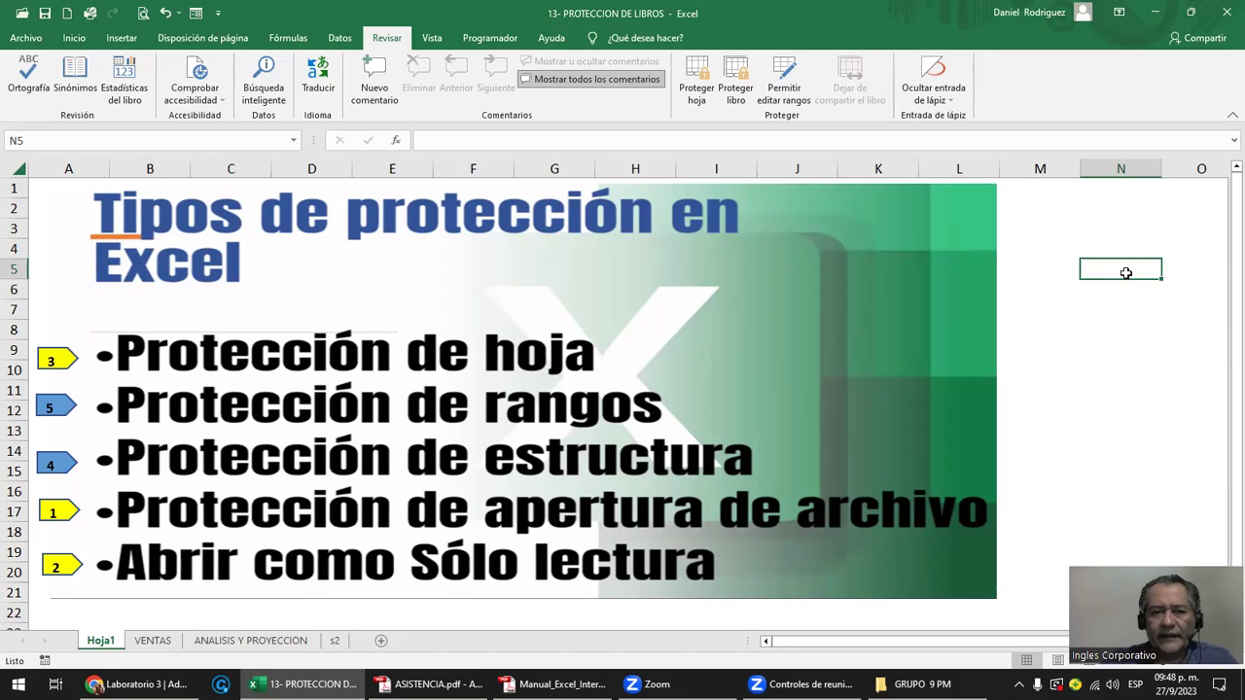
{"action": "left_click", "coordinate": [68, 517]}
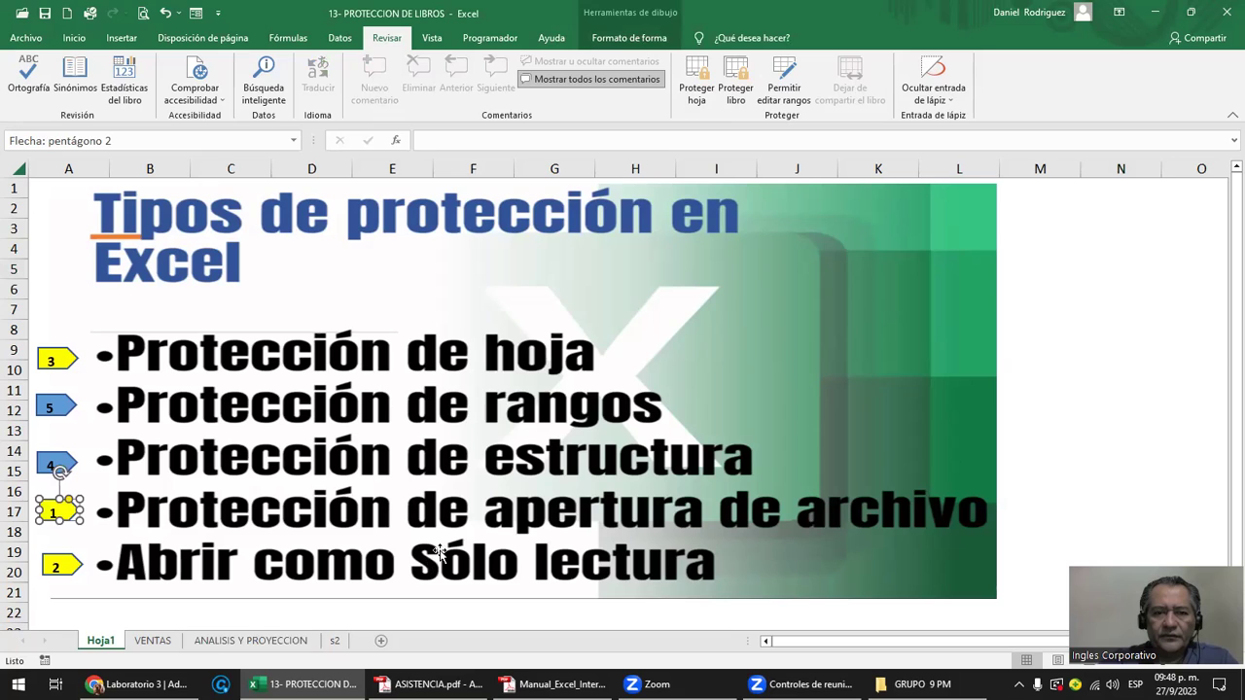
{"action": "left_click", "coordinate": [97, 687]}
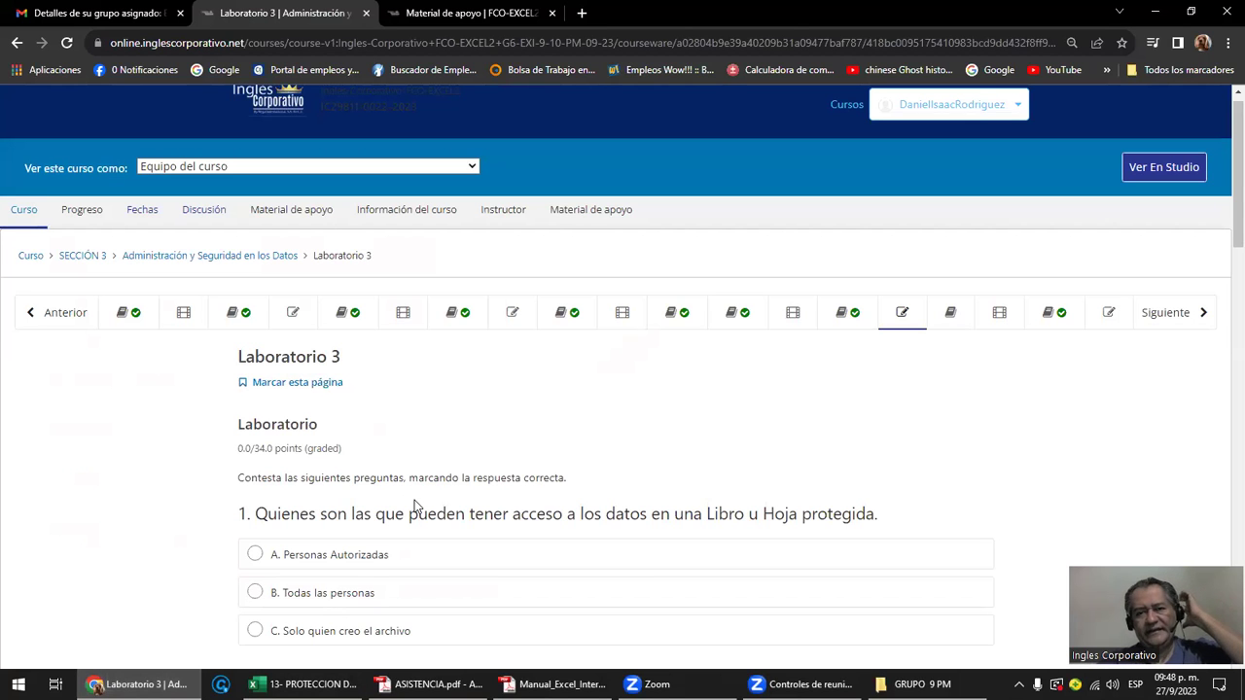
- Go back two course units to Videoconferencia #14, then return to the Excel workbook
{"action": "left_click", "coordinate": [68, 318]}
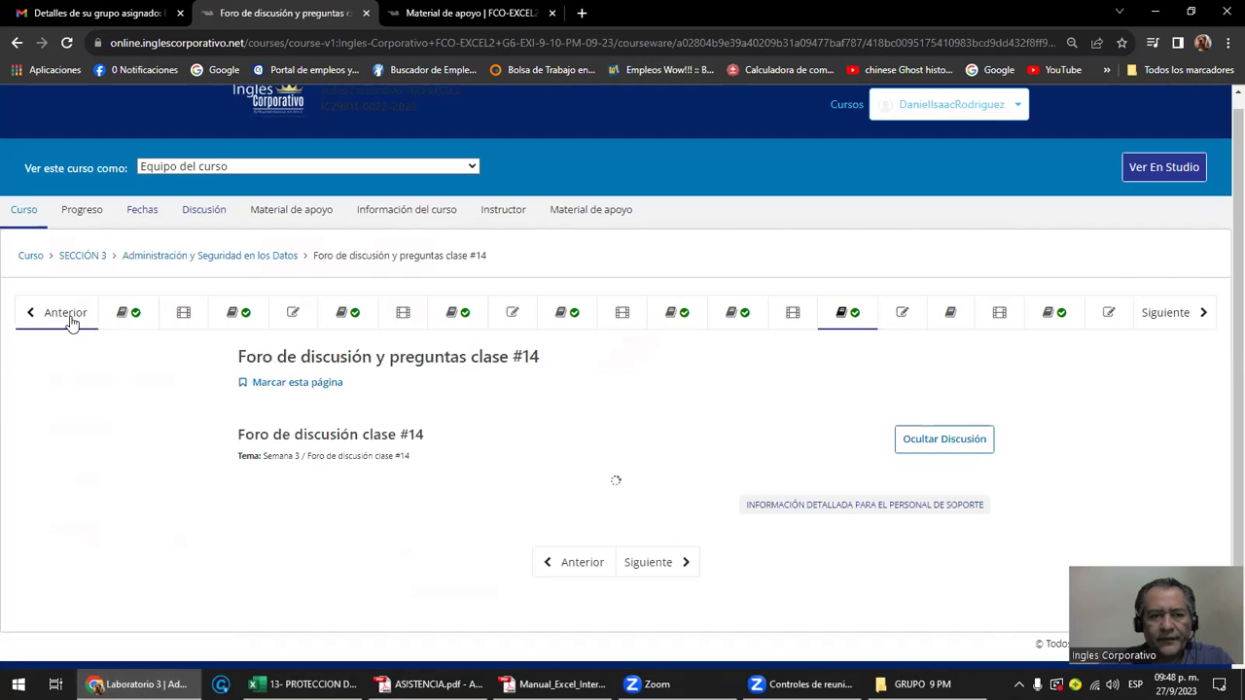
{"action": "left_click", "coordinate": [70, 318]}
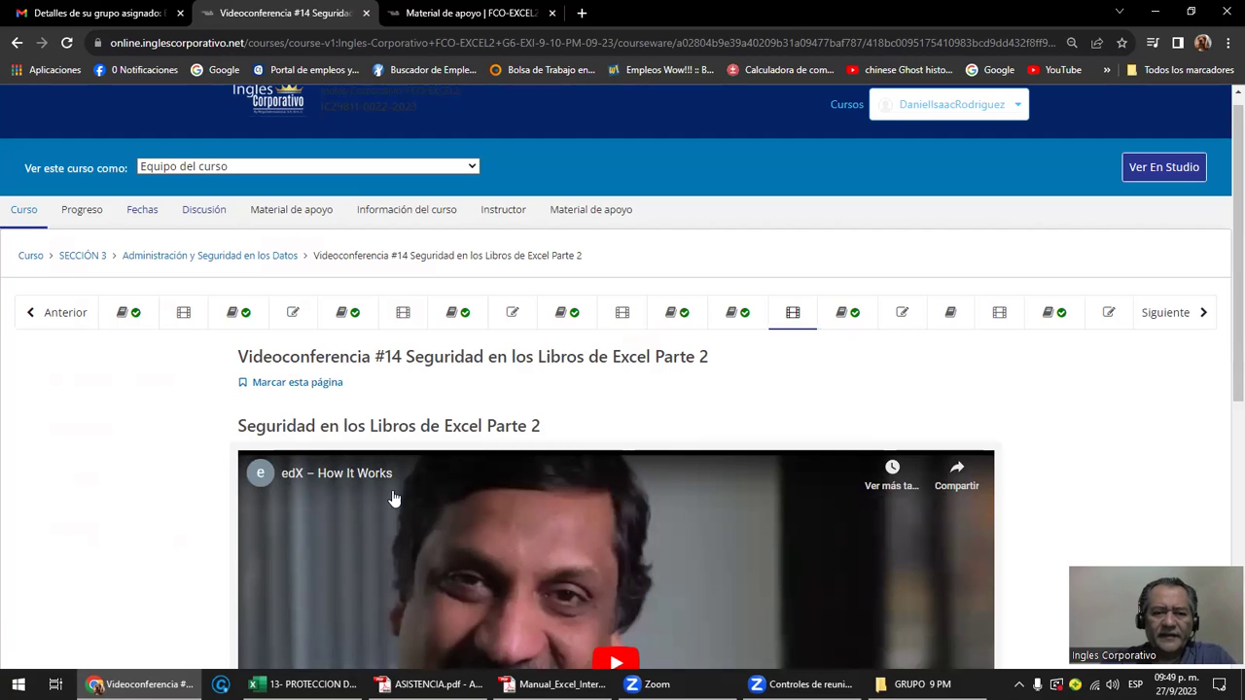
{"action": "left_click", "coordinate": [303, 684]}
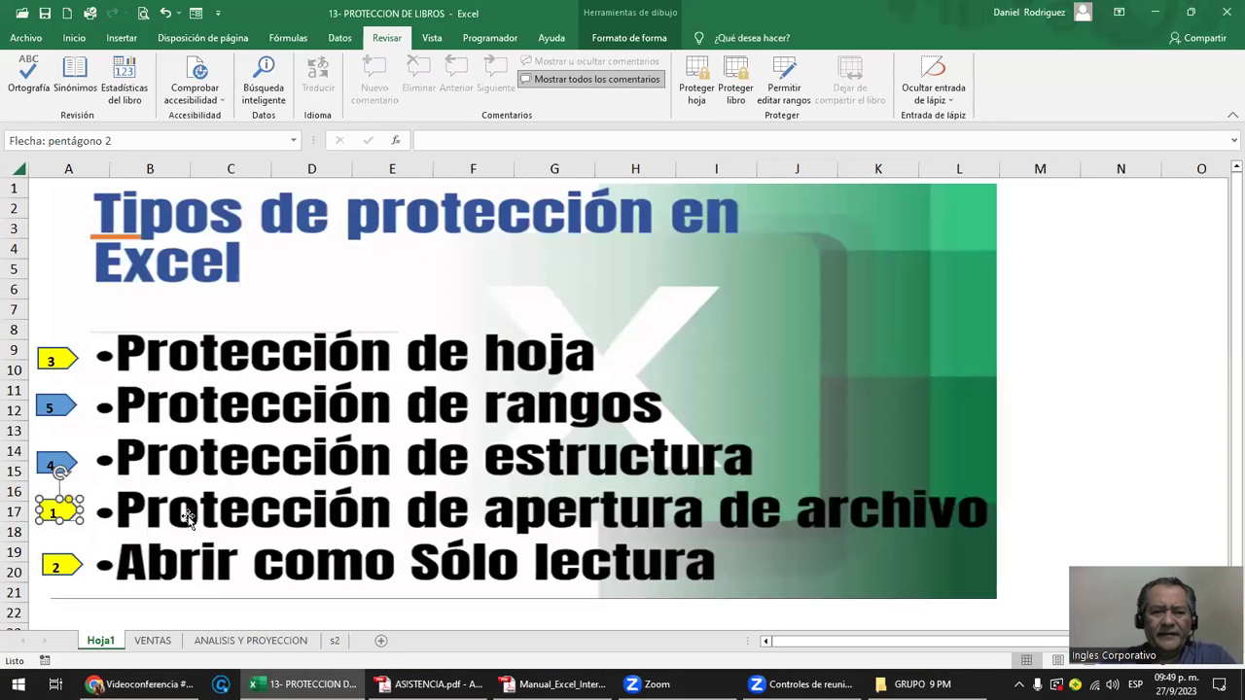
- Browse the VENTAS, ANALISIS Y PROYECCION and s2 sheets, then select B14 and the salesperson rows
{"action": "left_click", "coordinate": [153, 640]}
{"action": "left_click", "coordinate": [220, 641]}
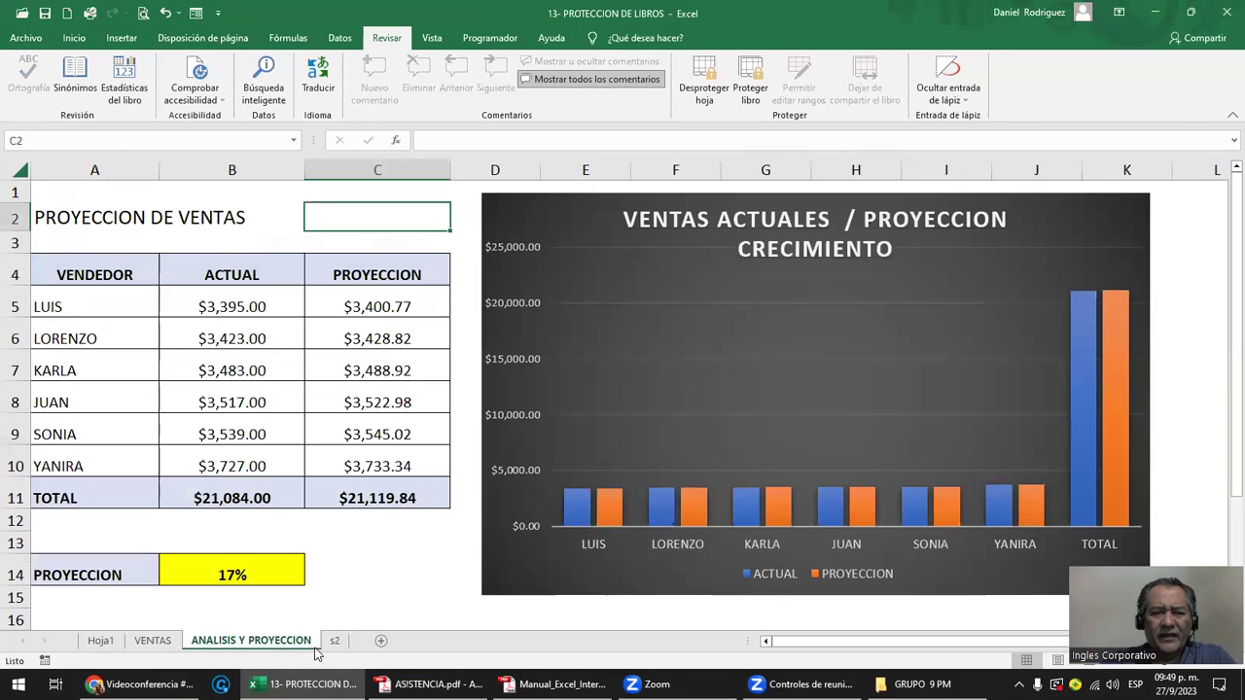
{"action": "left_click", "coordinate": [334, 642]}
{"action": "left_click", "coordinate": [335, 641]}
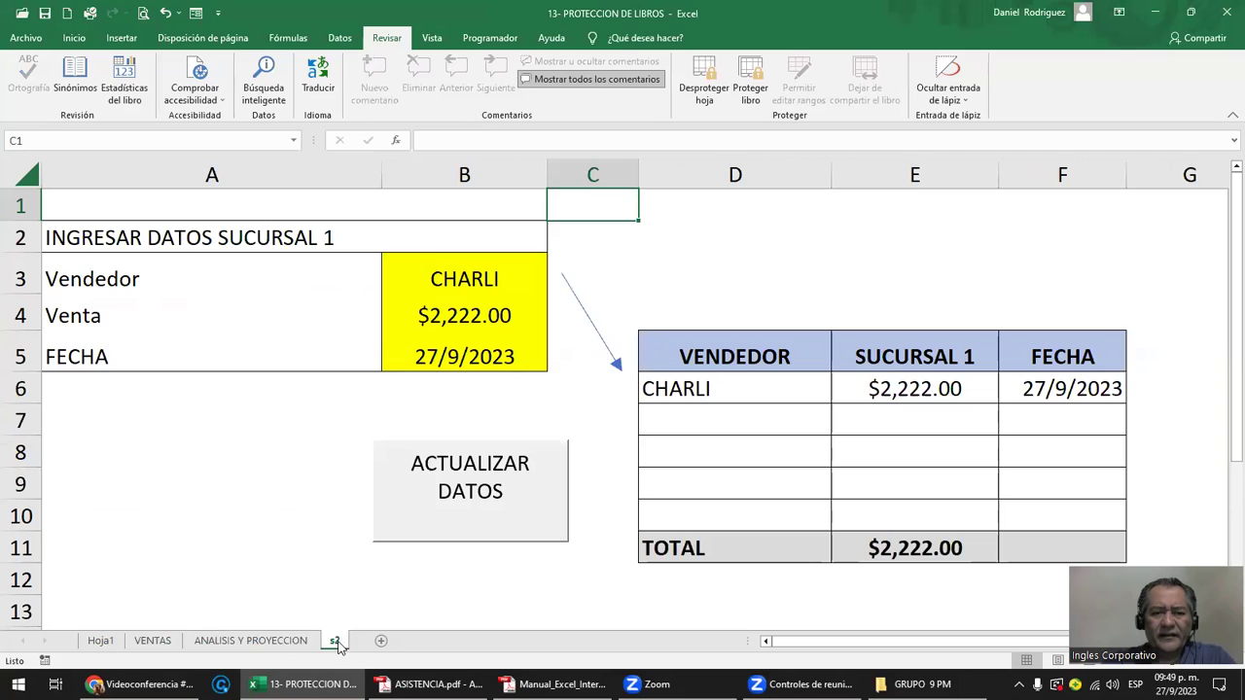
{"action": "left_click", "coordinate": [251, 640]}
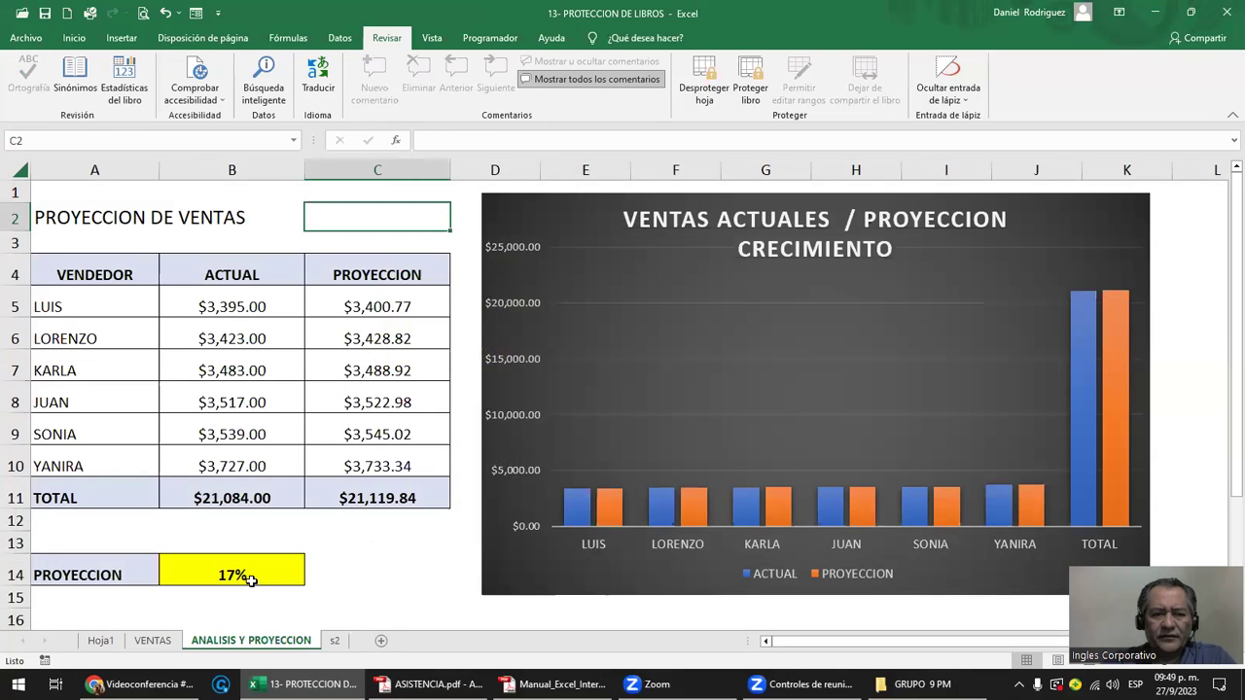
{"action": "left_click", "coordinate": [218, 589]}
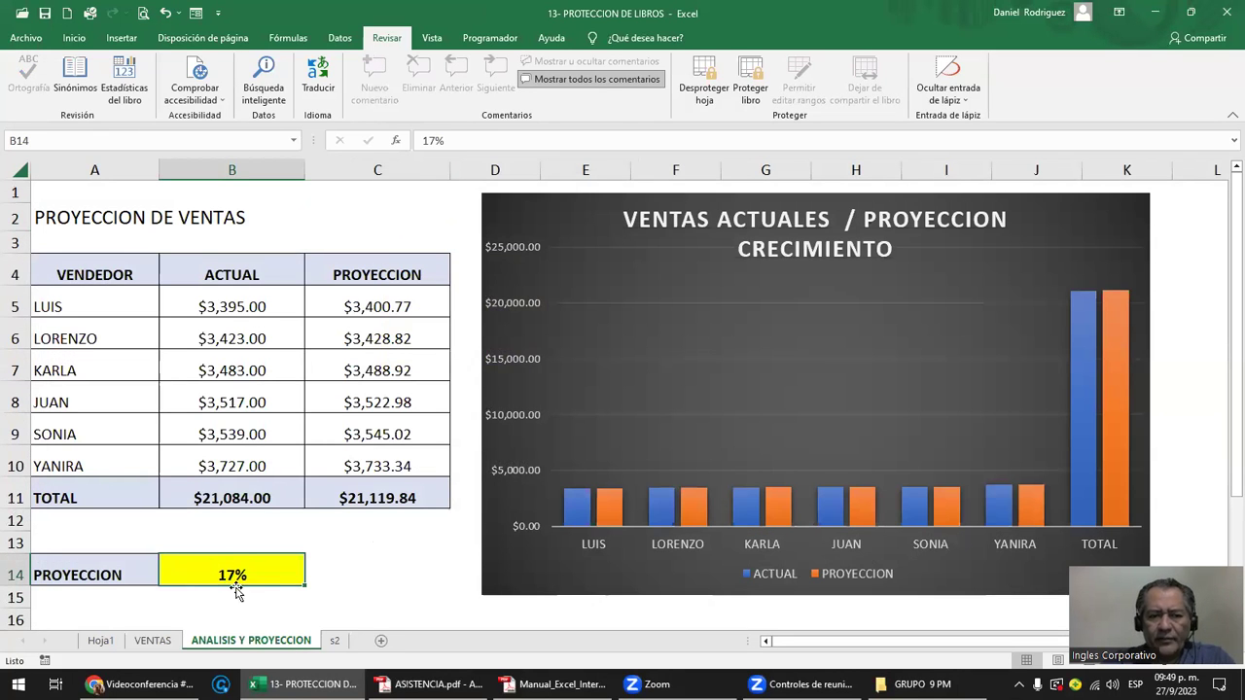
{"action": "left_click", "coordinate": [356, 574]}
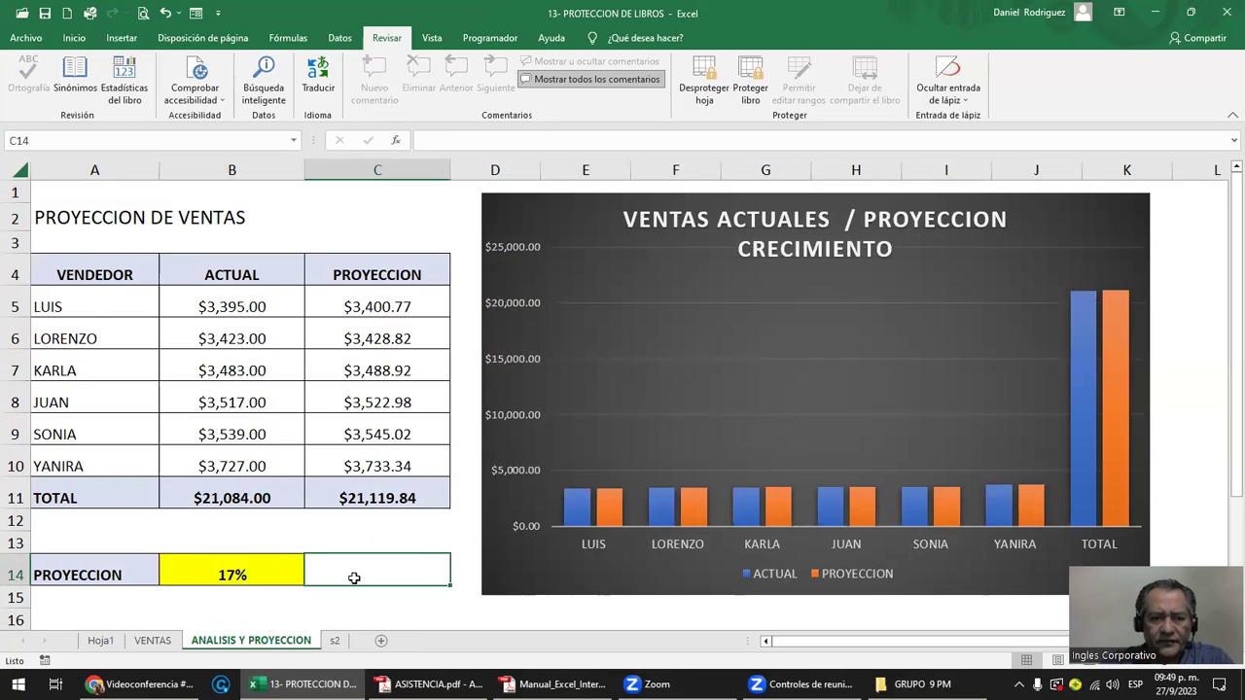
{"action": "mouse_move", "coordinate": [105, 301]}
{"action": "left_mouse_down"}
{"action": "mouse_move", "coordinate": [301, 355]}
{"action": "mouse_move", "coordinate": [362, 493]}
{"action": "left_mouse_up"}
{"action": "left_click", "coordinate": [256, 565]}
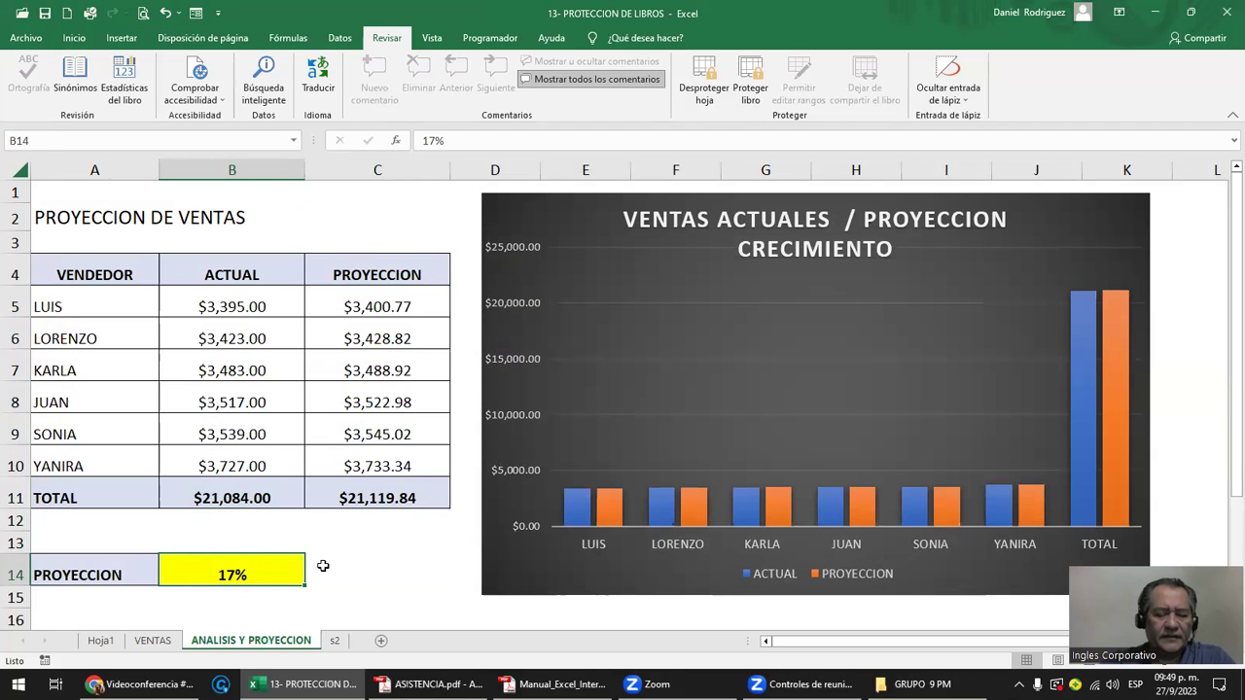
- Try editing the locked C5 formula to trigger the protection warning, then open unlocked B14 without changes
{"action": "left_click", "coordinate": [373, 304]}
{"action": "double_click", "coordinate": [373, 304]}
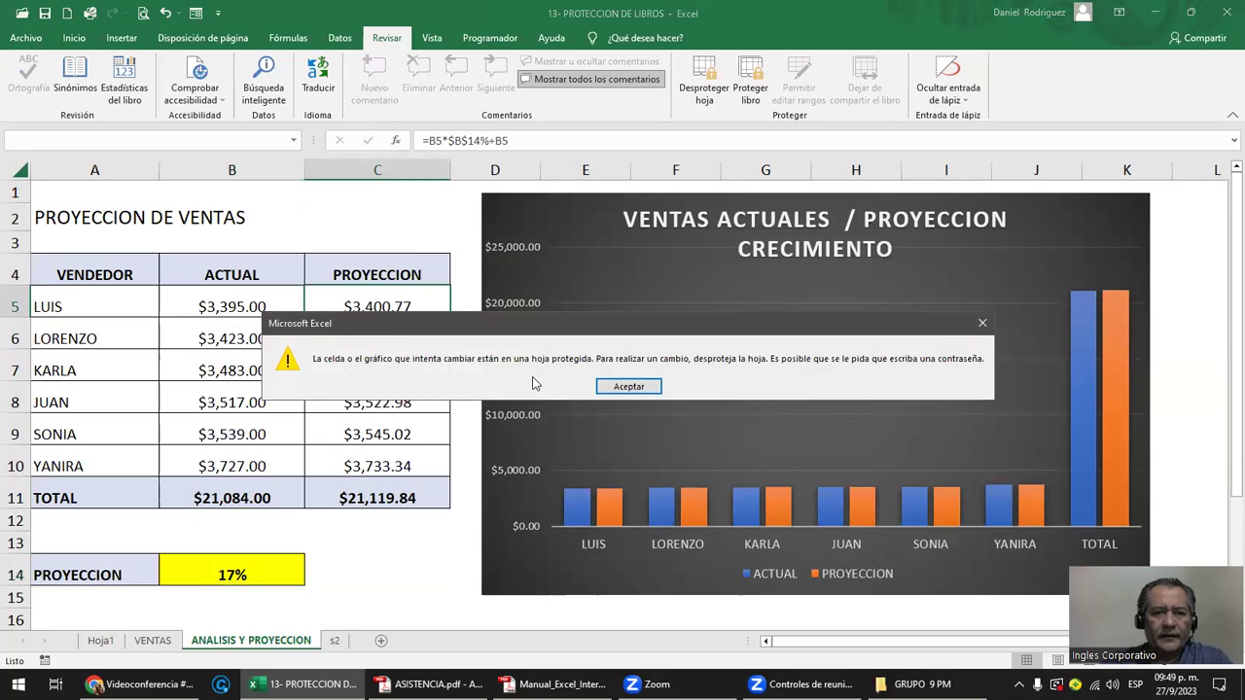
{"action": "left_click", "coordinate": [633, 386]}
{"action": "left_click", "coordinate": [232, 306]}
{"action": "left_click", "coordinate": [289, 564], "text": "ctrl"}
{"action": "double_click", "coordinate": [270, 573]}
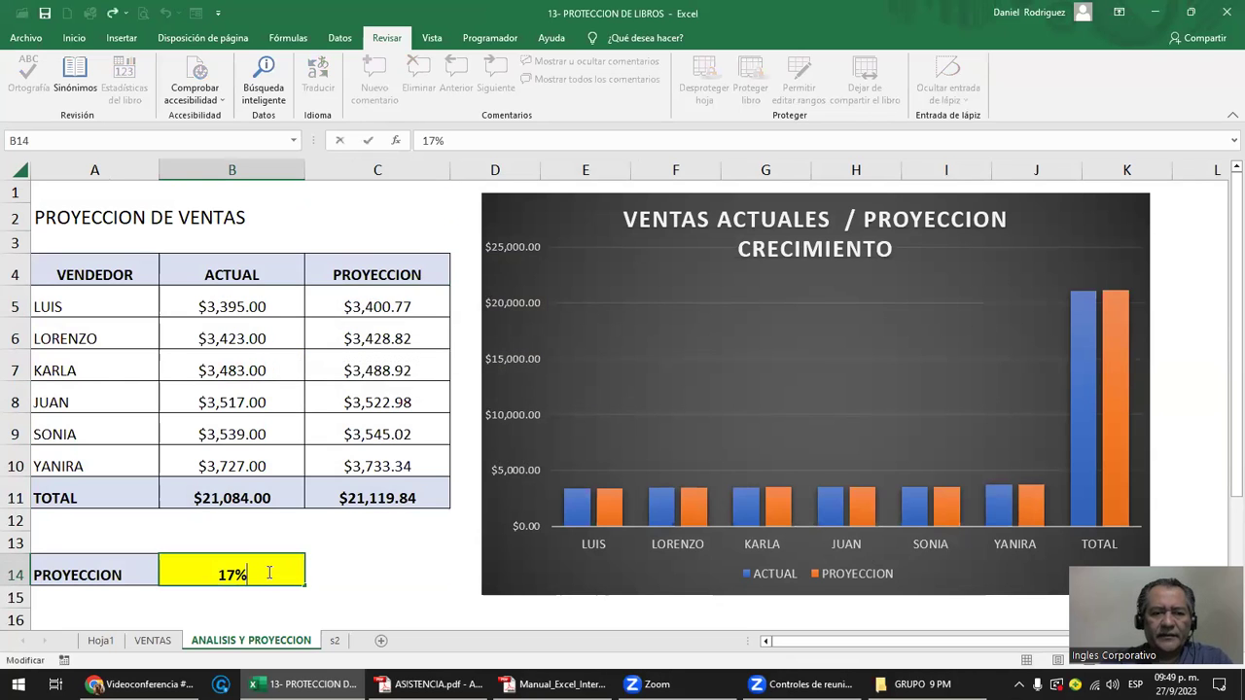
{"action": "key", "text": "Escape"}
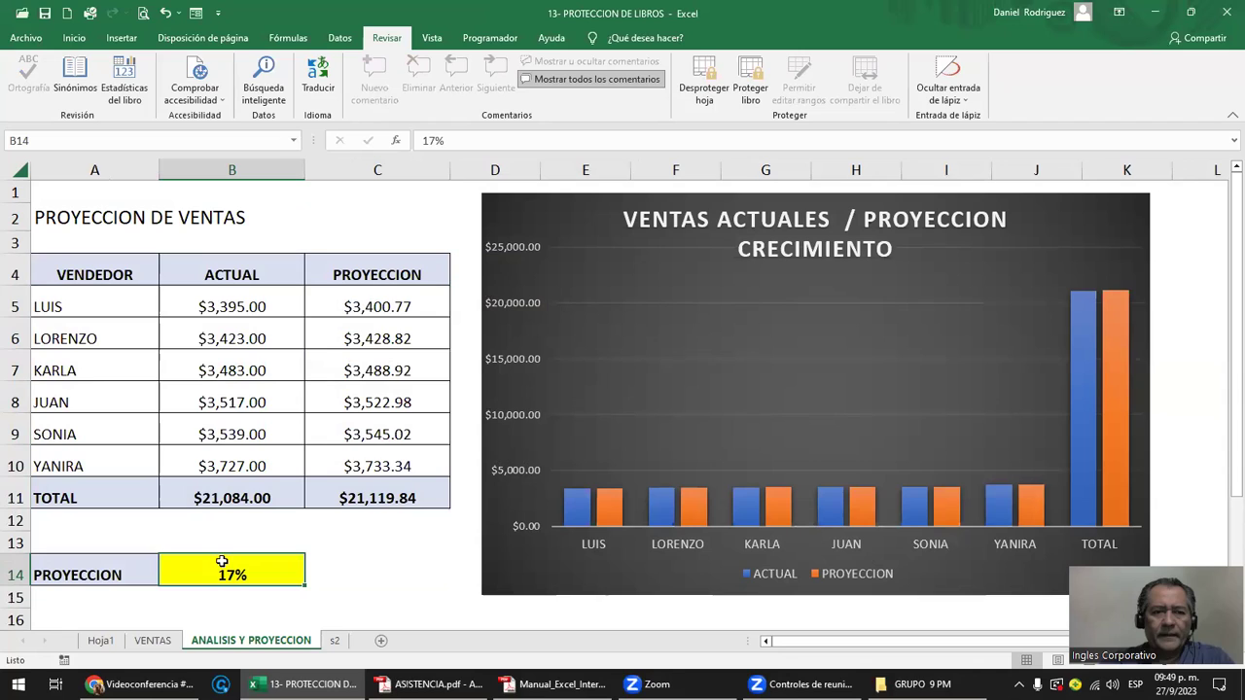
- Save the workbook, select the whole sheet and B14, and go to the Archivo start page
{"action": "left_click", "coordinate": [43, 16]}
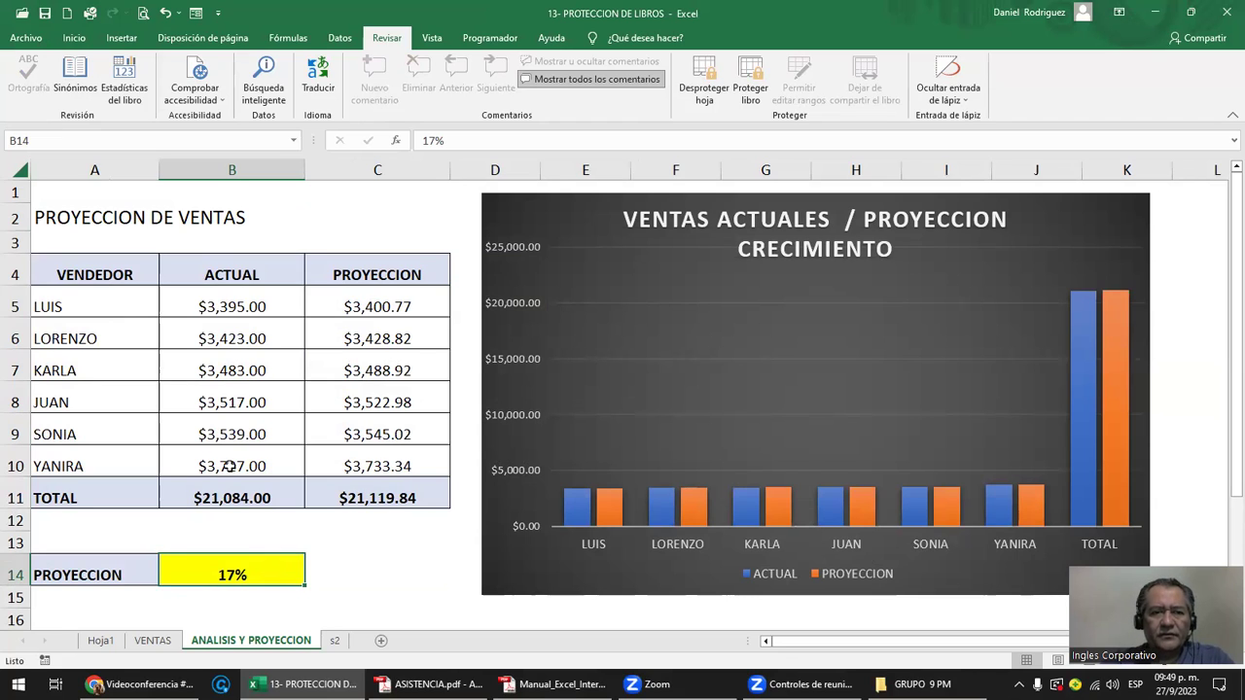
{"action": "left_click", "coordinate": [21, 172]}
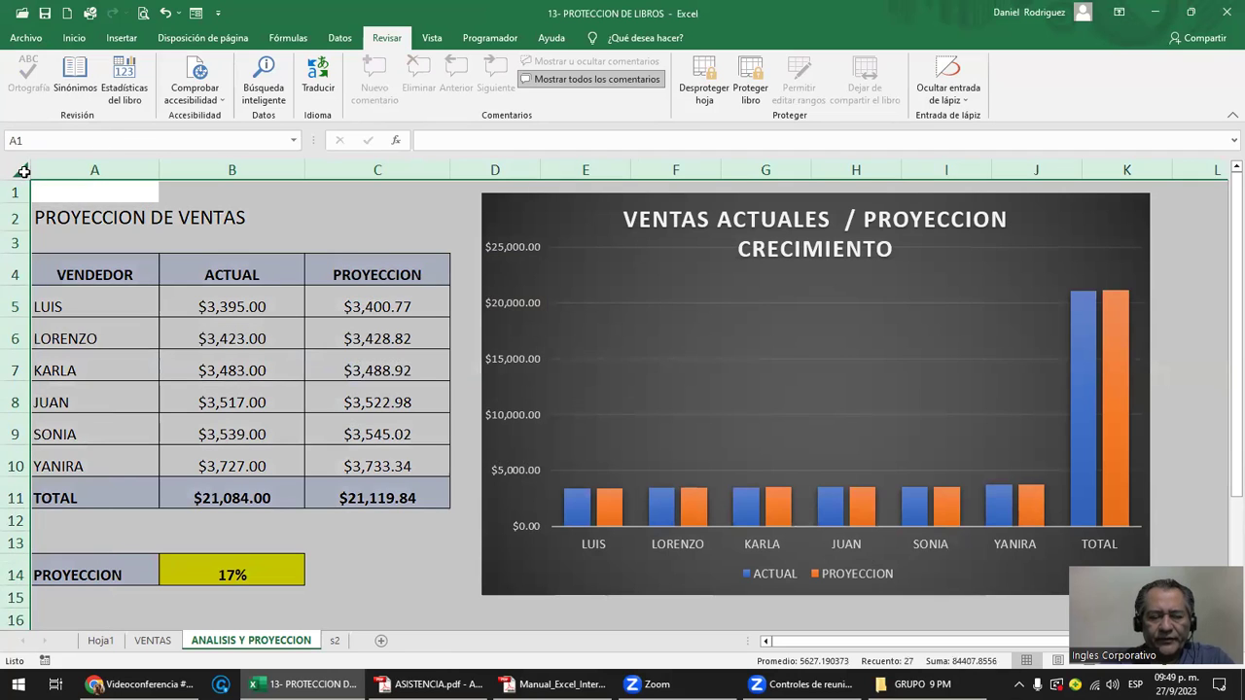
{"action": "left_click", "coordinate": [238, 575]}
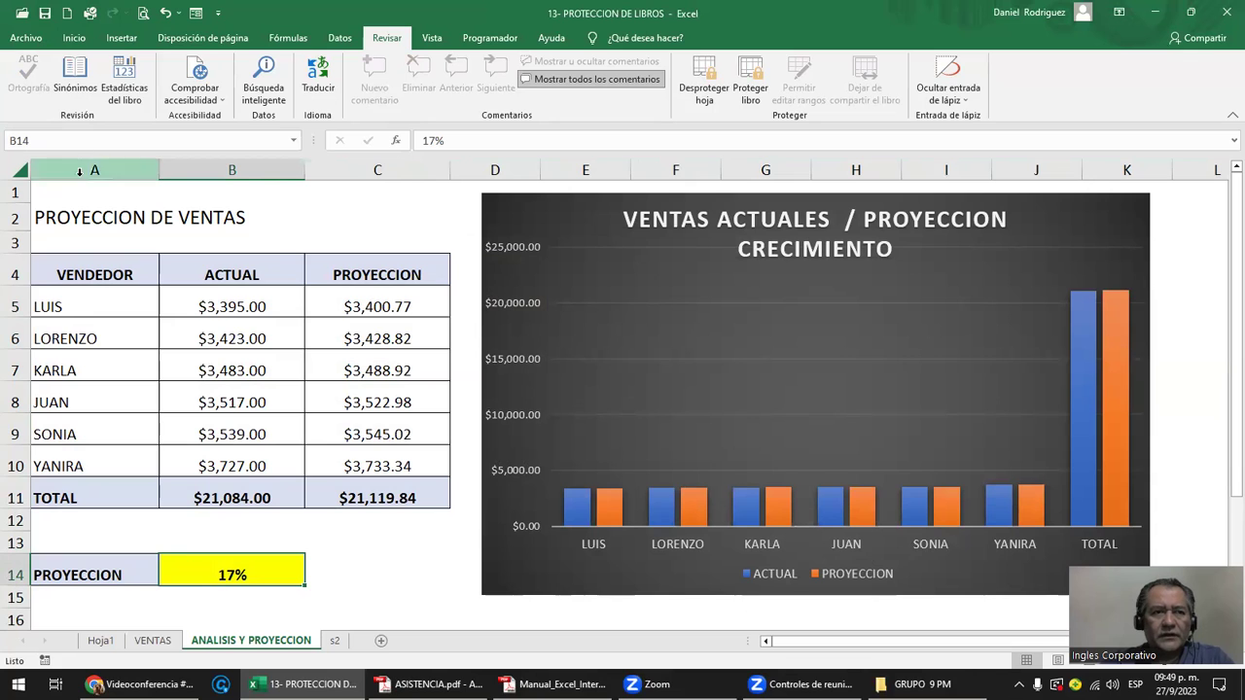
{"action": "left_click", "coordinate": [26, 38]}
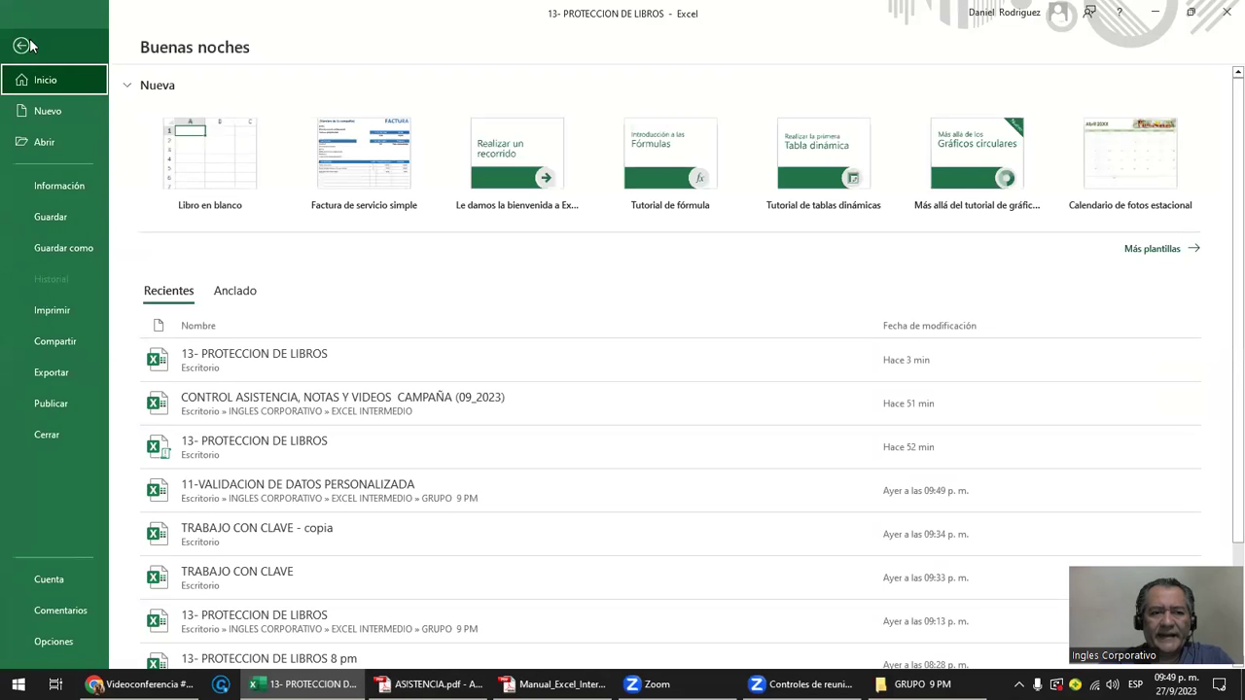
- Choose Información > Proteger libro > Marcar como final and confirm with Aceptar
{"action": "left_click", "coordinate": [51, 187]}
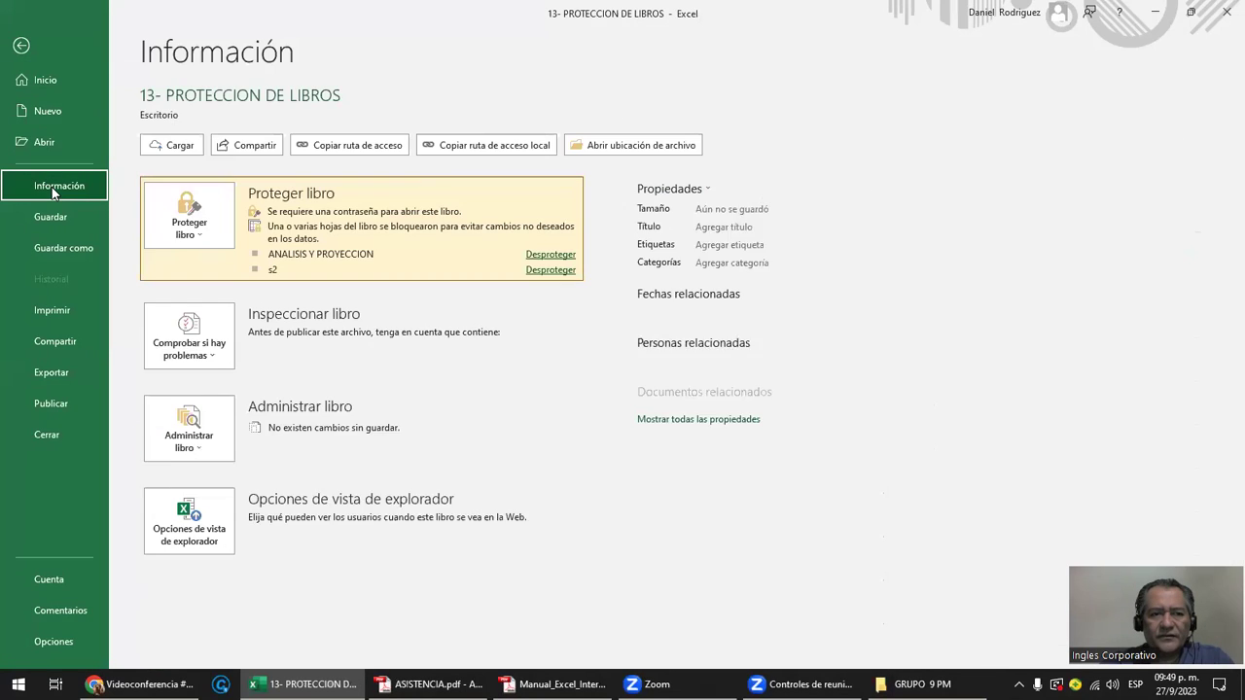
{"action": "left_click", "coordinate": [206, 243]}
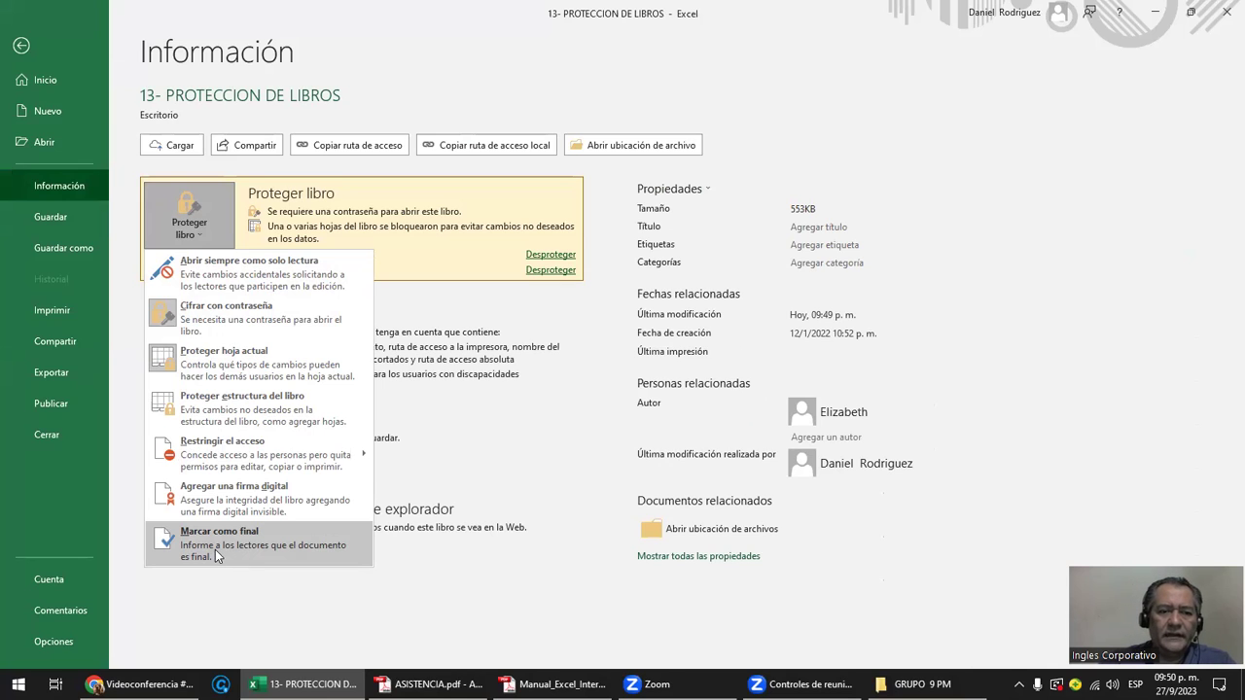
{"action": "left_click", "coordinate": [215, 549]}
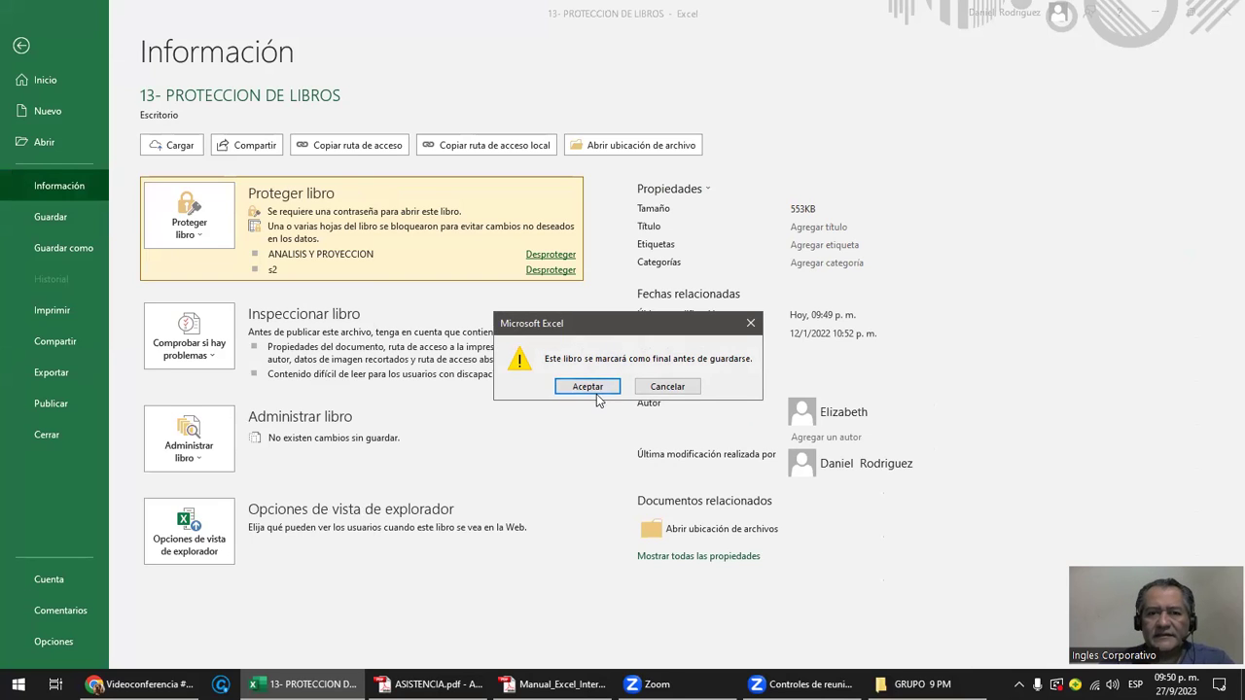
{"action": "left_click", "coordinate": [580, 385]}
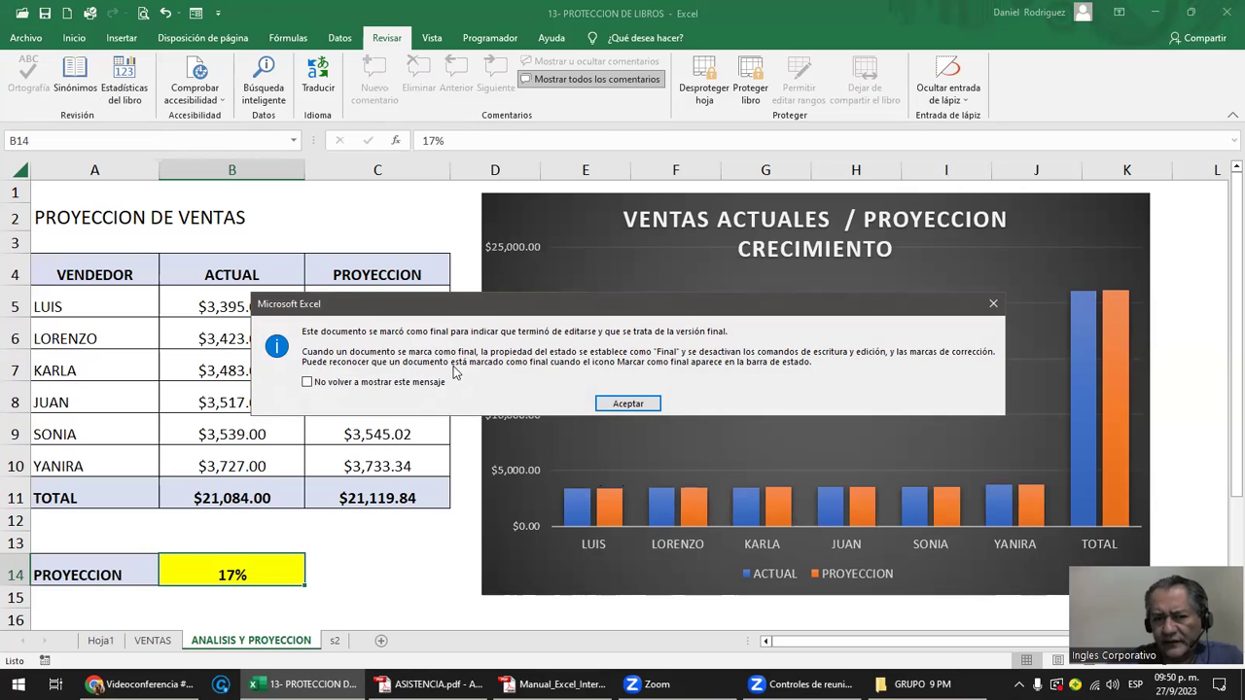
- Accept the marked-as-final message and close the read-only workbook window
{"action": "left_click", "coordinate": [619, 404]}
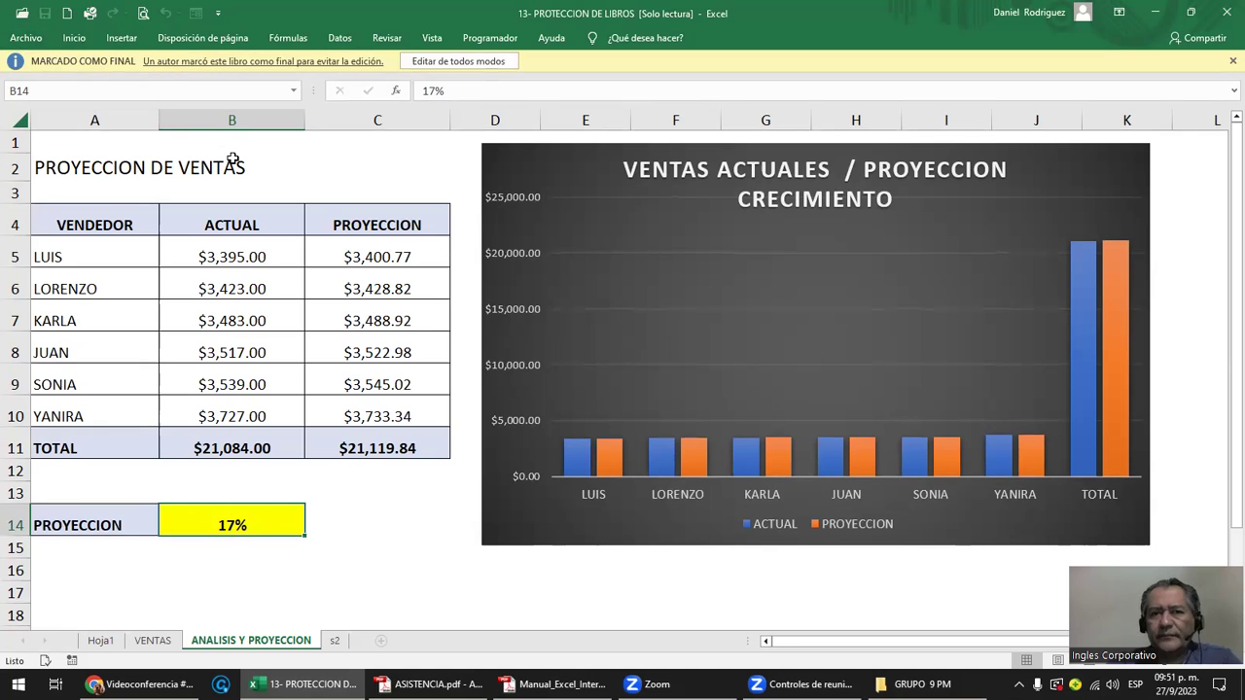
{"action": "left_click", "coordinate": [1224, 14]}
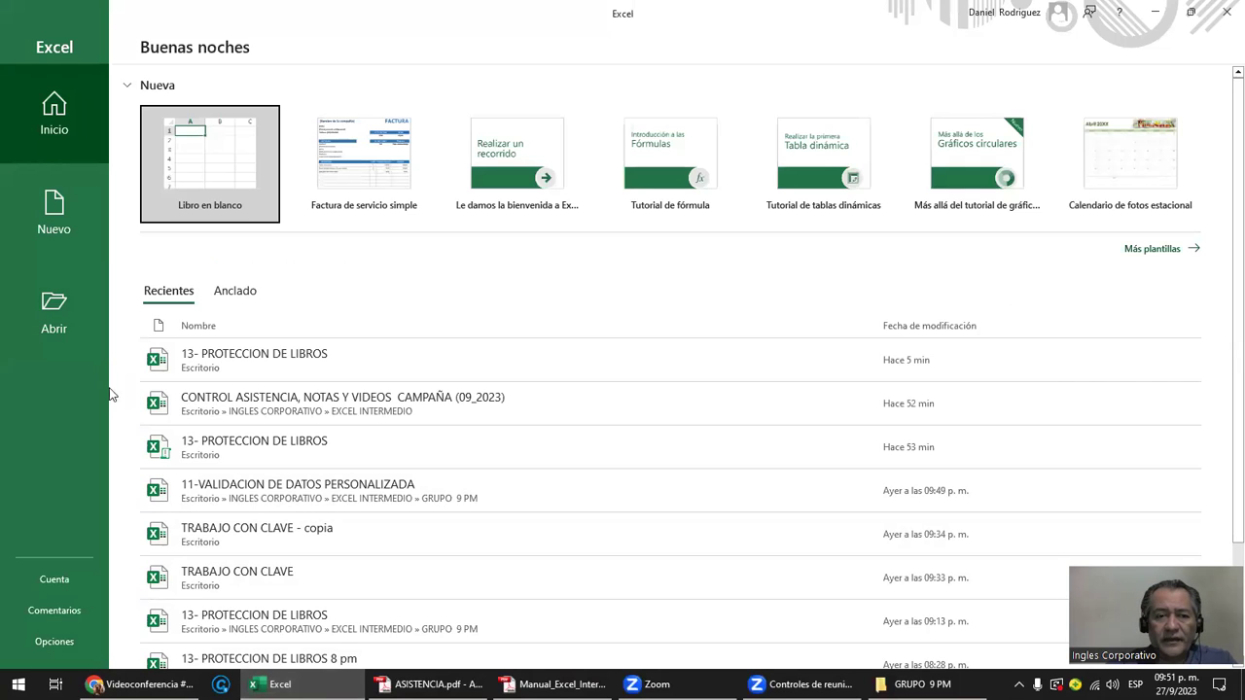
- Try opening 13- PROTECCION DE LIBROS, dismiss the incorrect-password warning, and close Excel
{"action": "left_click", "coordinate": [204, 364]}
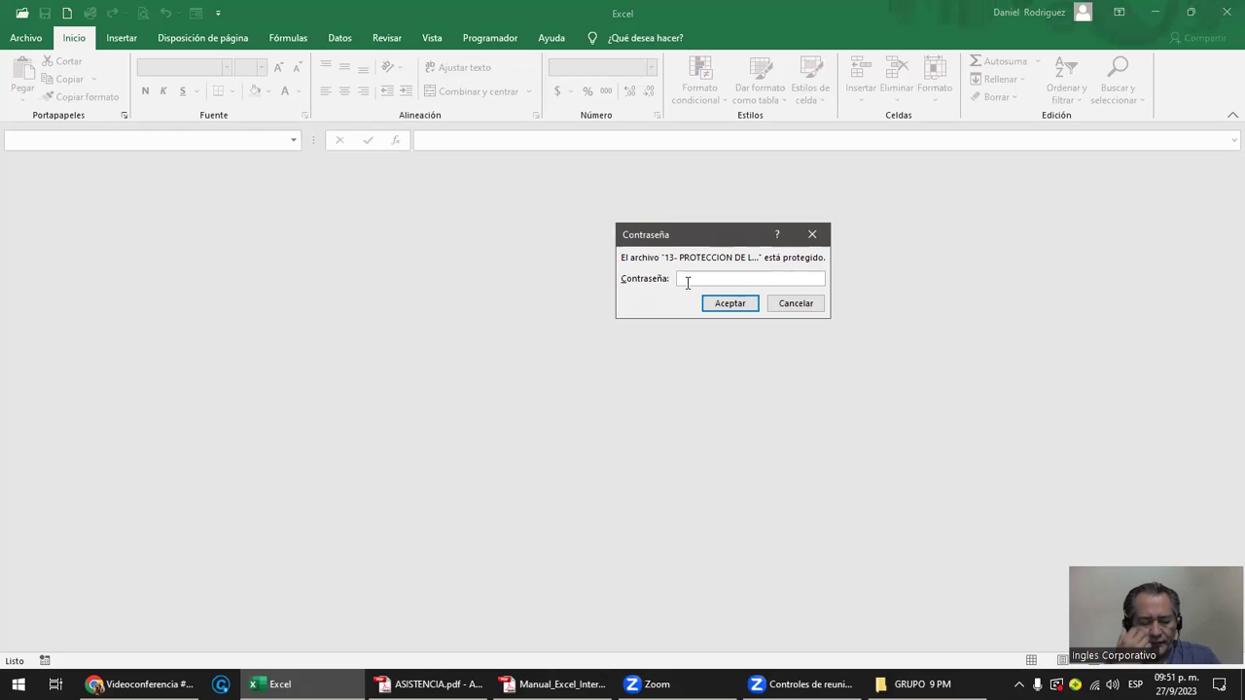
{"action": "key", "text": "Return"}
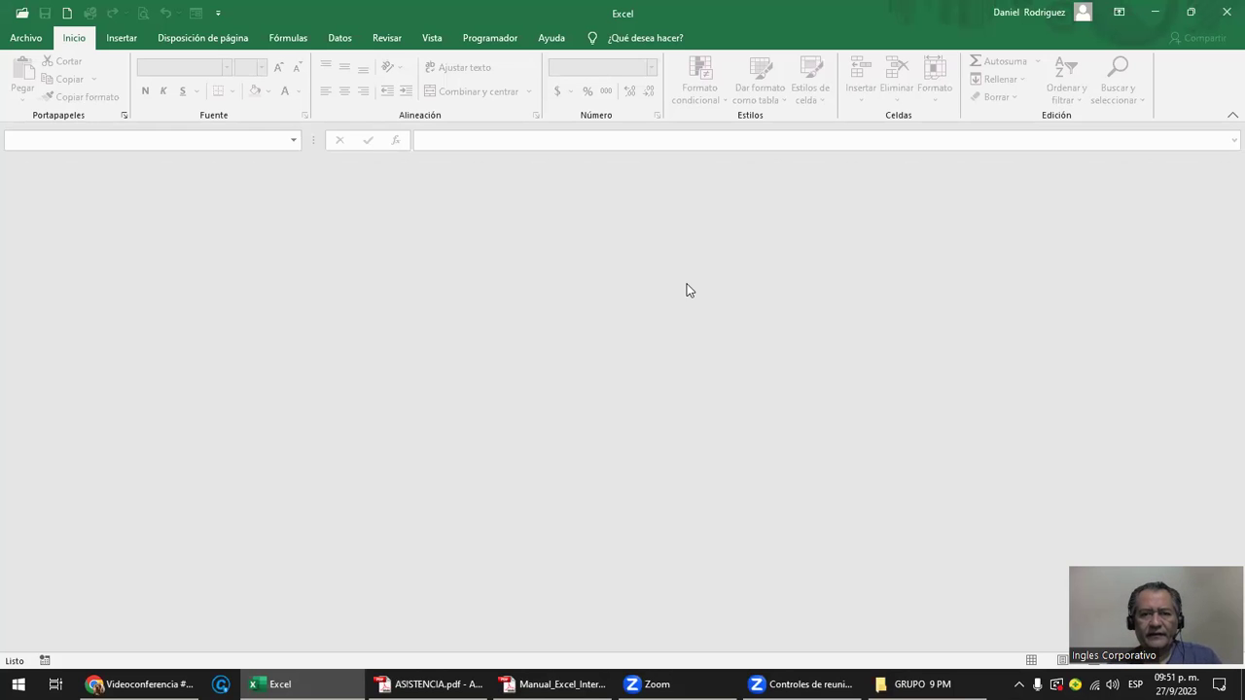
{"action": "key", "text": "Return"}
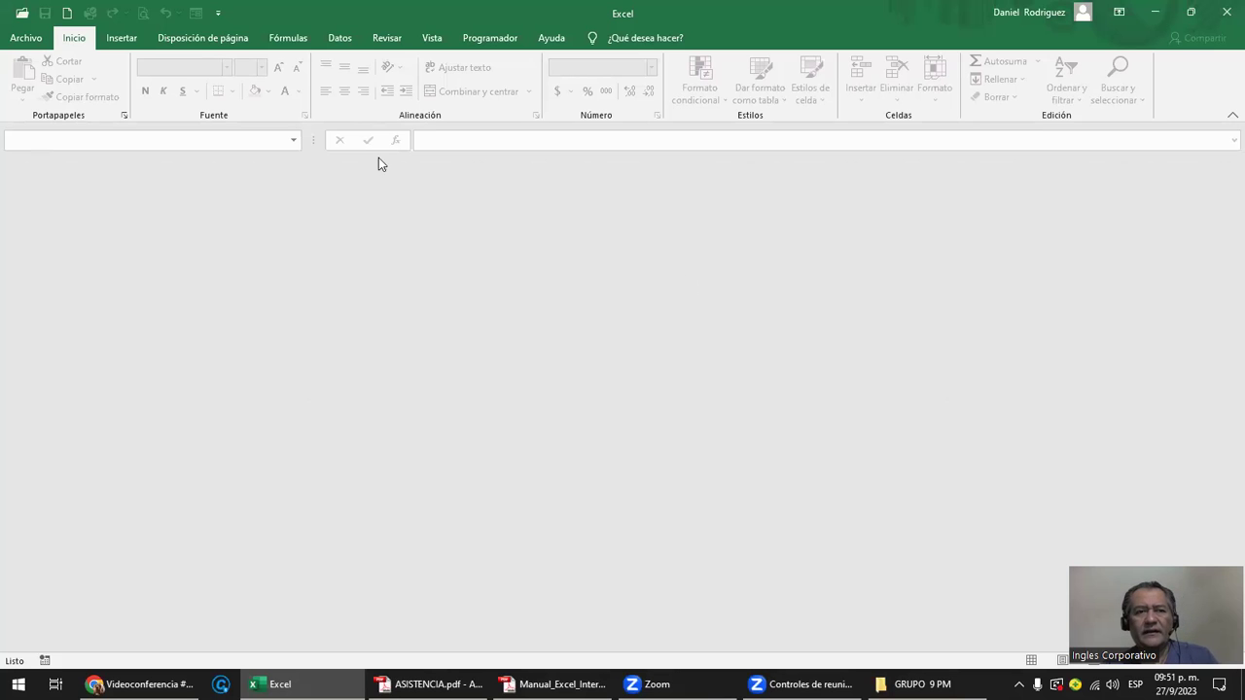
{"action": "left_click", "coordinate": [1223, 14]}
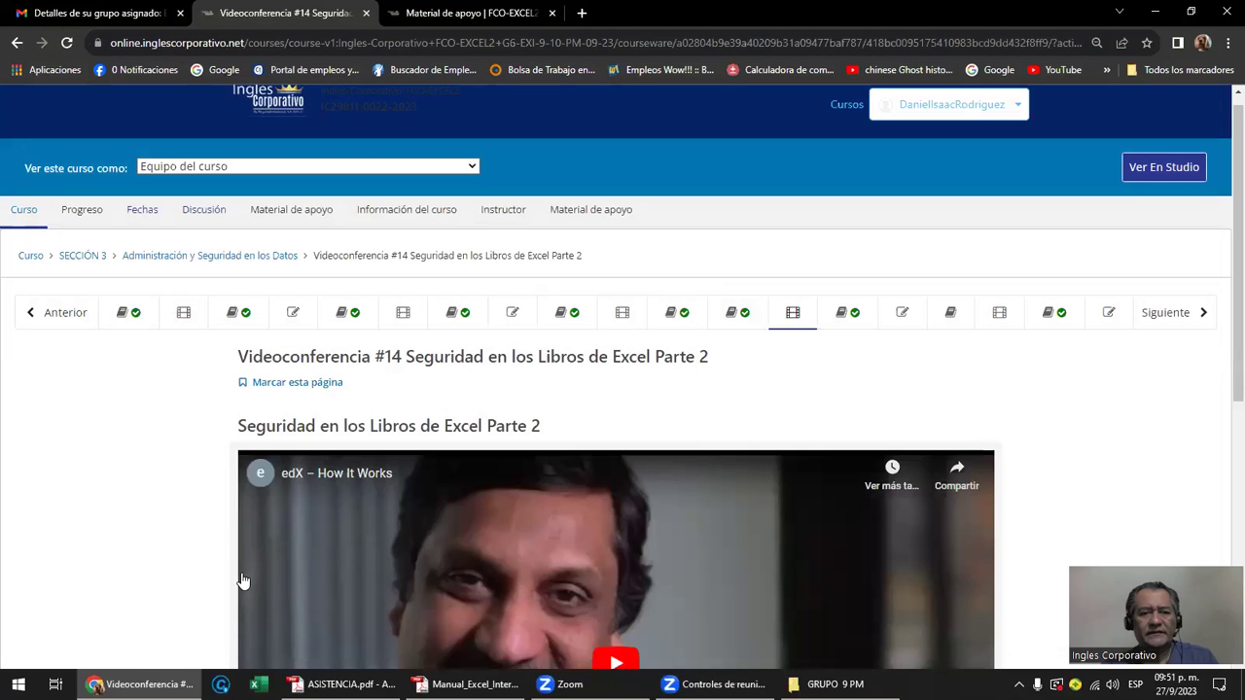
- Relaunch Excel and open 13- PROTECCION DE LIBROS from Recientes with its password
{"action": "left_click", "coordinate": [256, 684]}
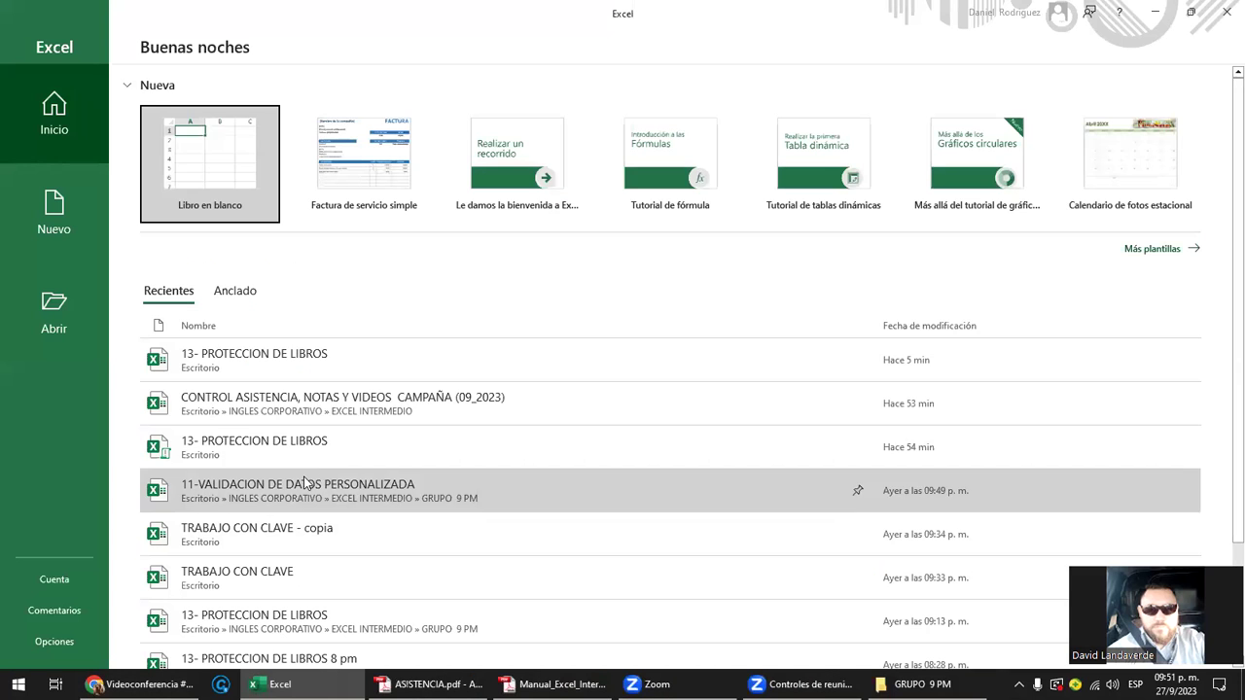
{"action": "left_click", "coordinate": [213, 363]}
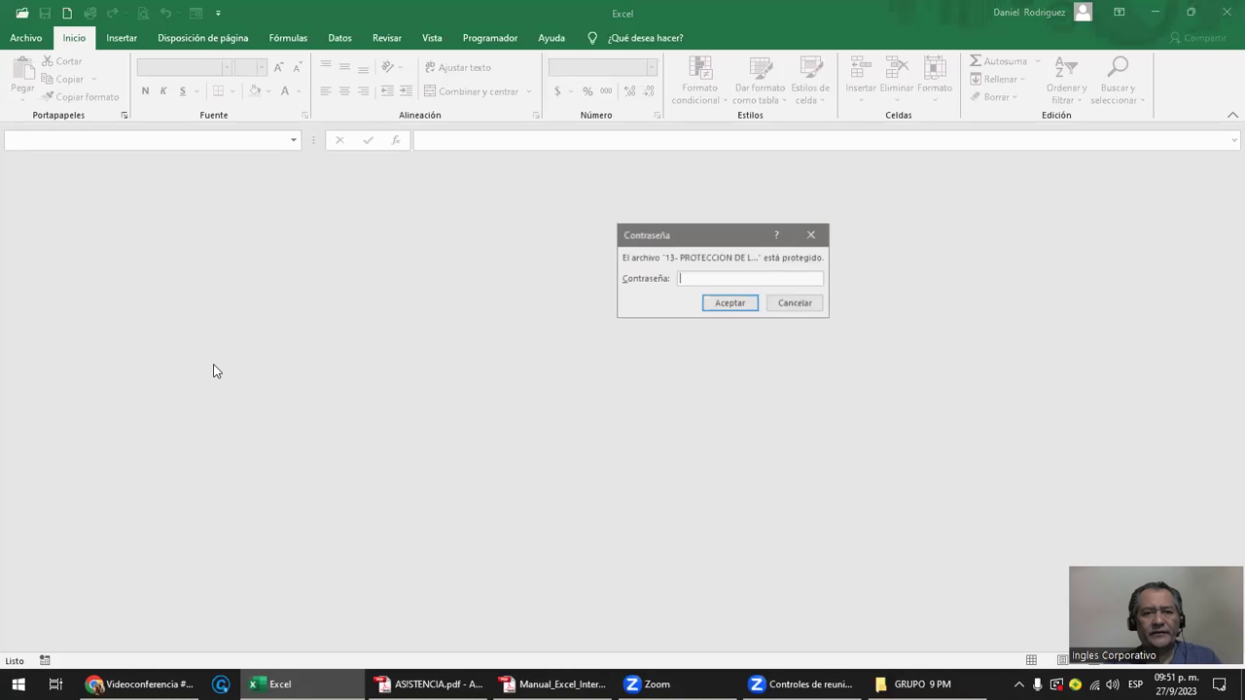
{"action": "key", "text": "Return"}
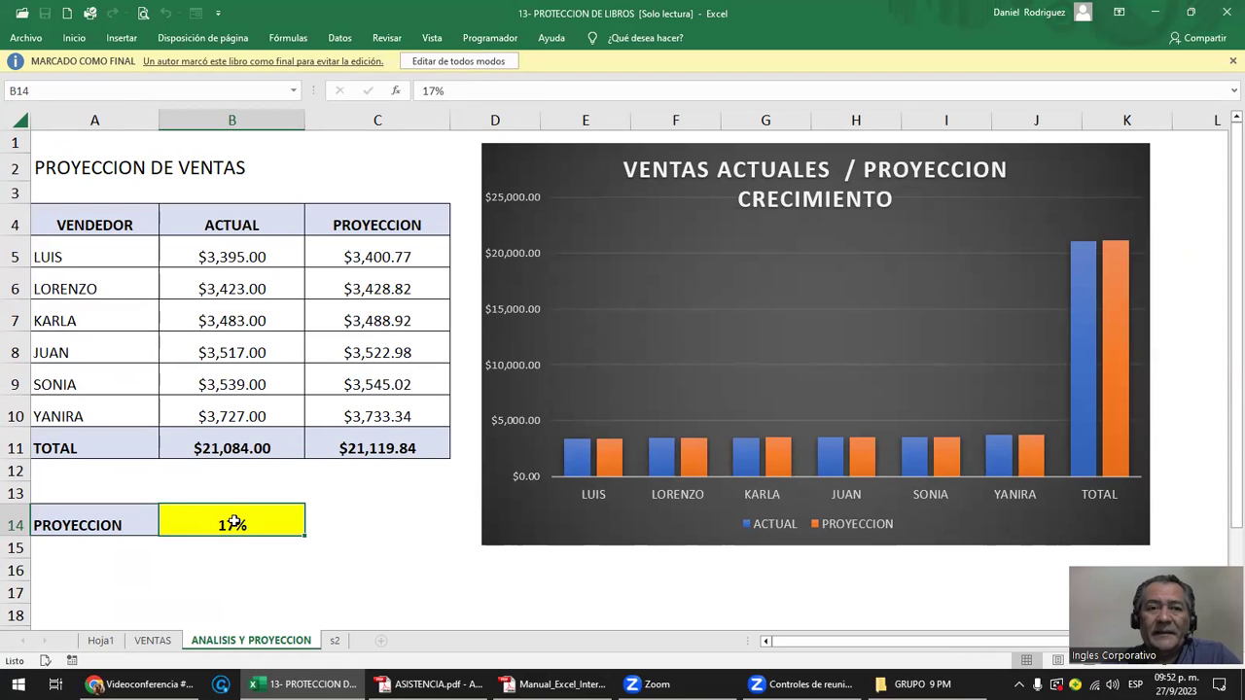
- Choose Editar de todos modos and unlock cell B14 with the range password
{"action": "left_click", "coordinate": [466, 62]}
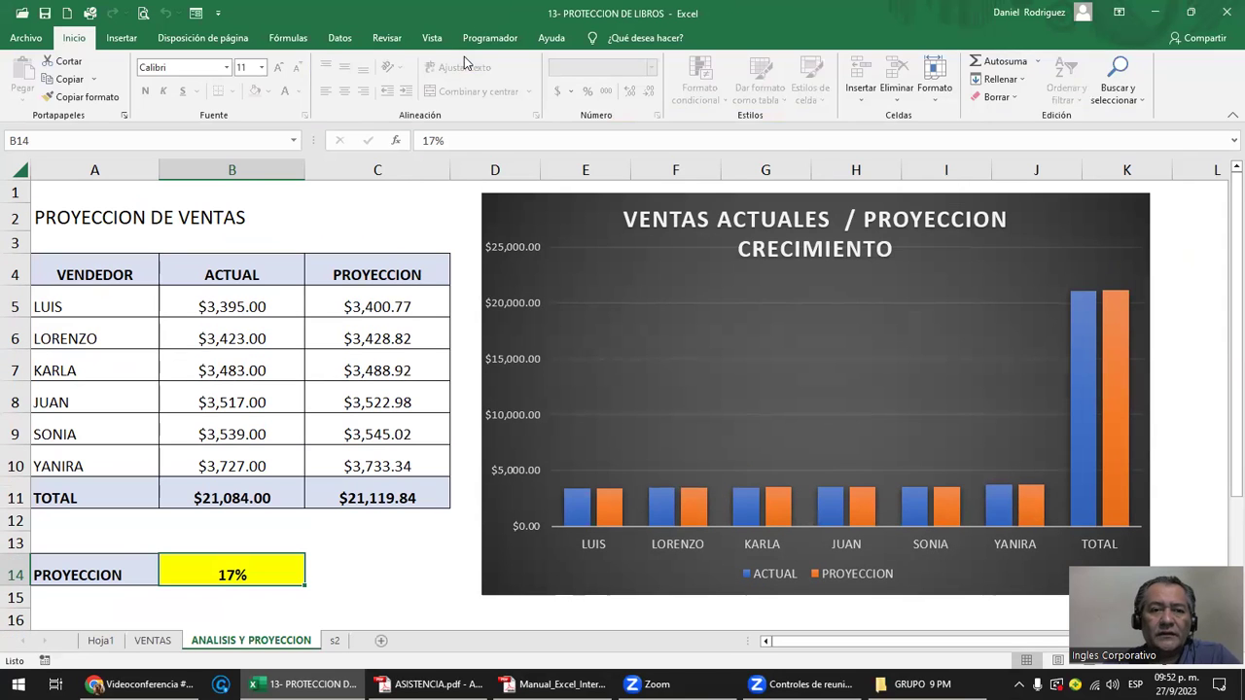
{"action": "double_click", "coordinate": [253, 571]}
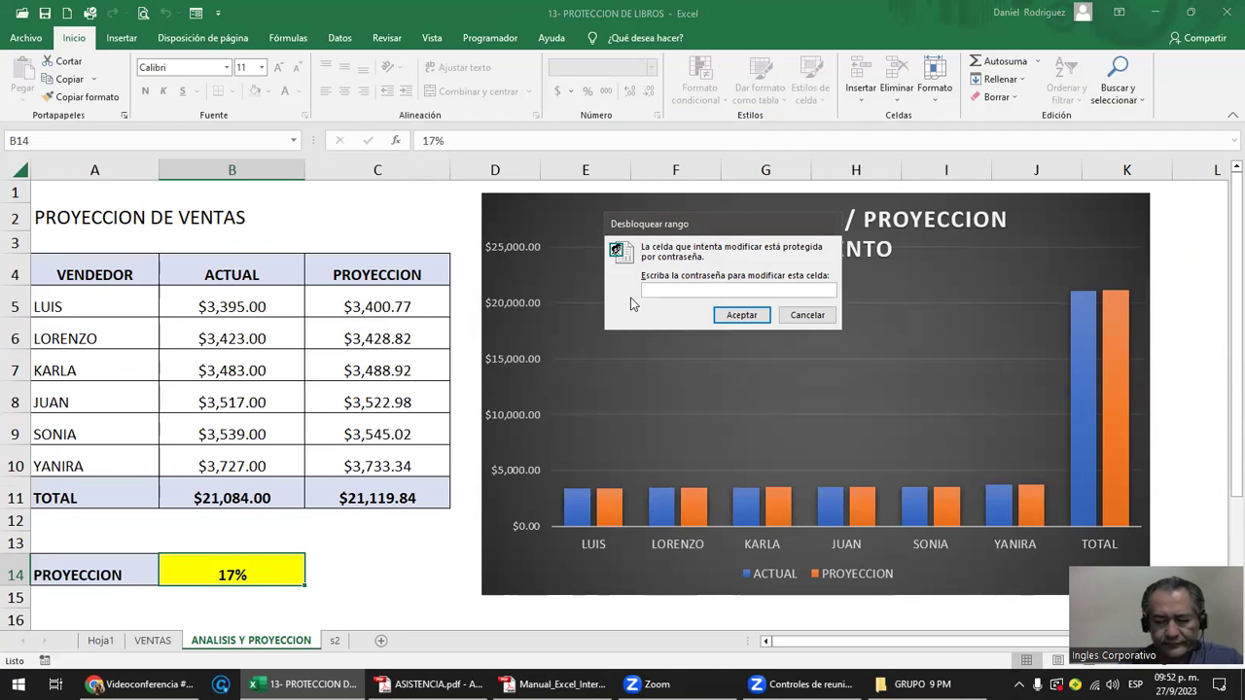
{"action": "type", "text": "1"}
{"action": "key", "text": "Return"}
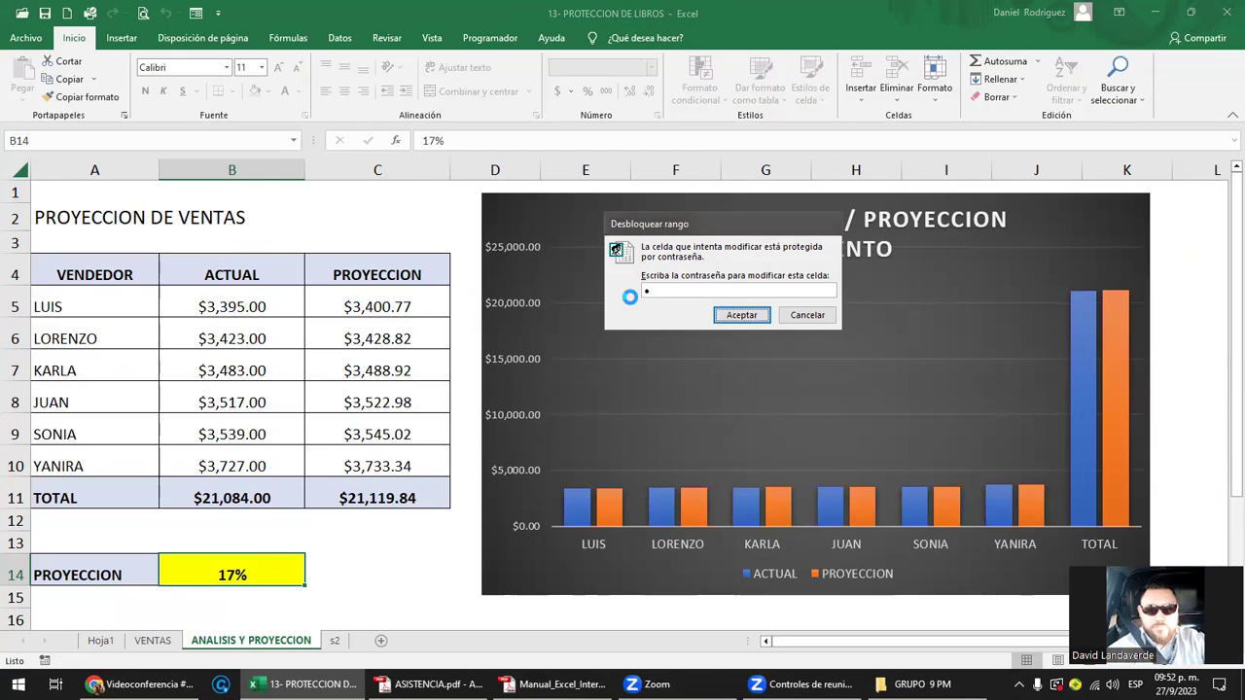
- Change the B14 projection rate from 17% to 20%
{"action": "key", "text": "BackSpace"}
{"action": "key", "text": "BackSpace"}
{"action": "key", "text": "BackSpace"}
{"action": "type", "text": "000"}
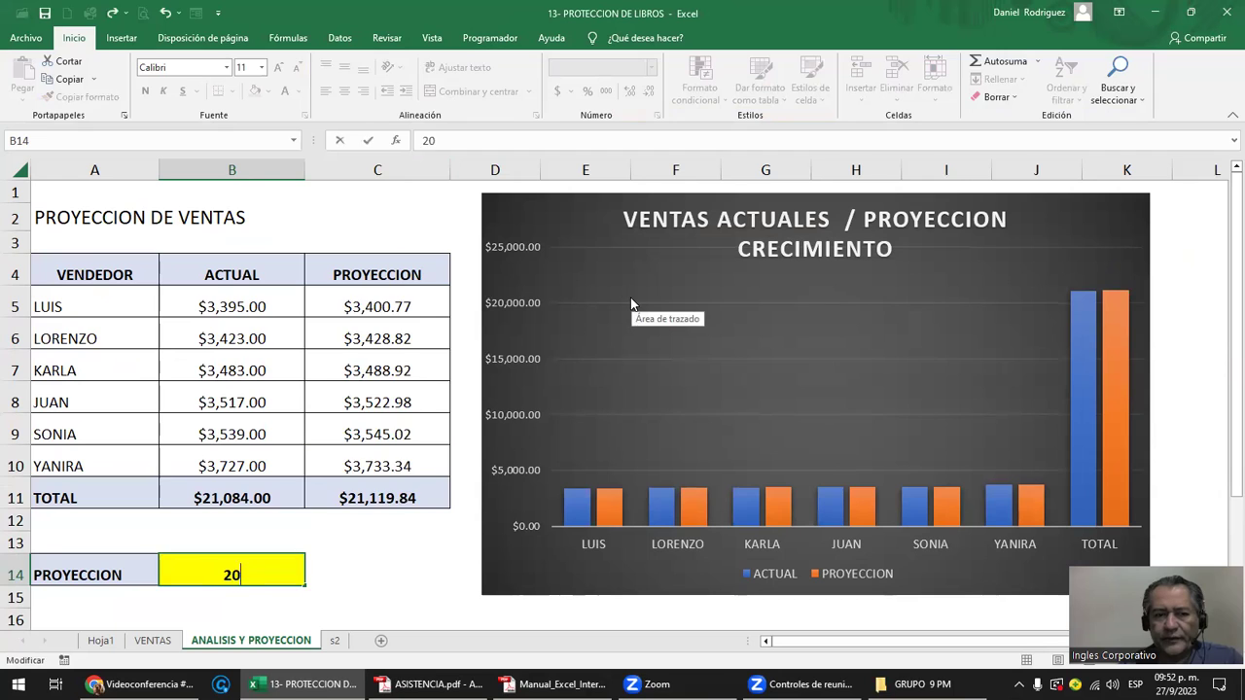
{"action": "key", "text": "Return"}
{"action": "key", "text": "Up"}
{"action": "type", "text": "2"}
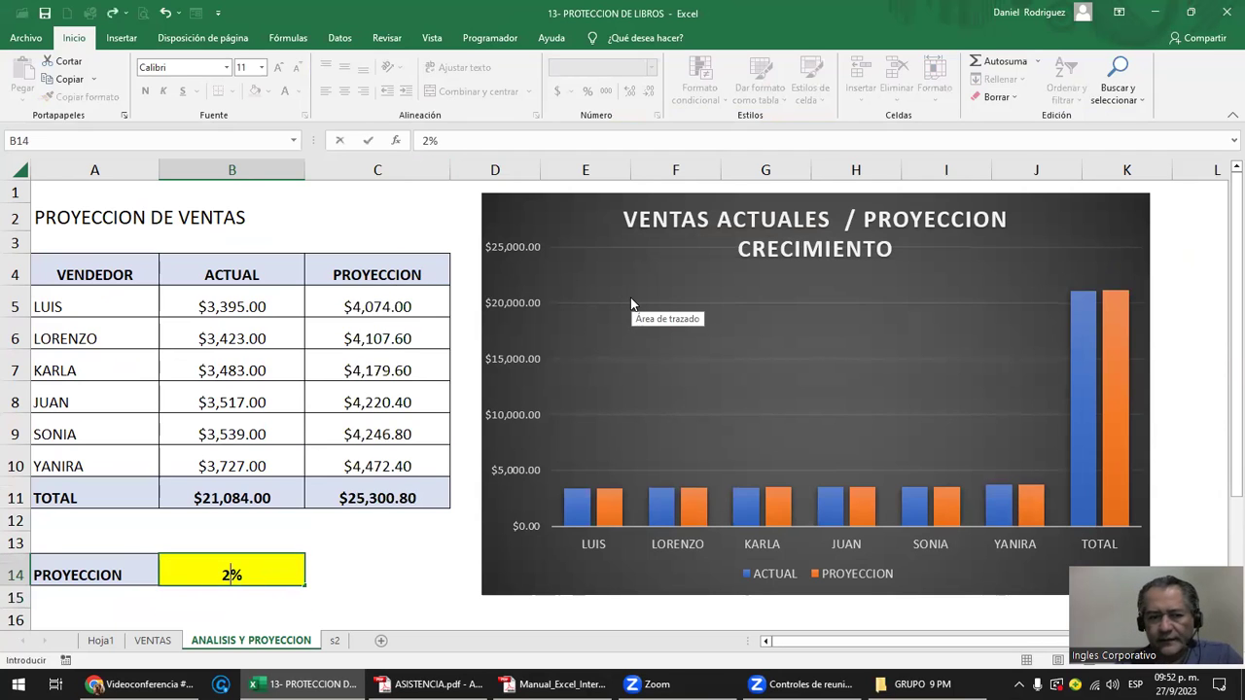
{"action": "type", "text": "0"}
{"action": "key", "text": "Return"}
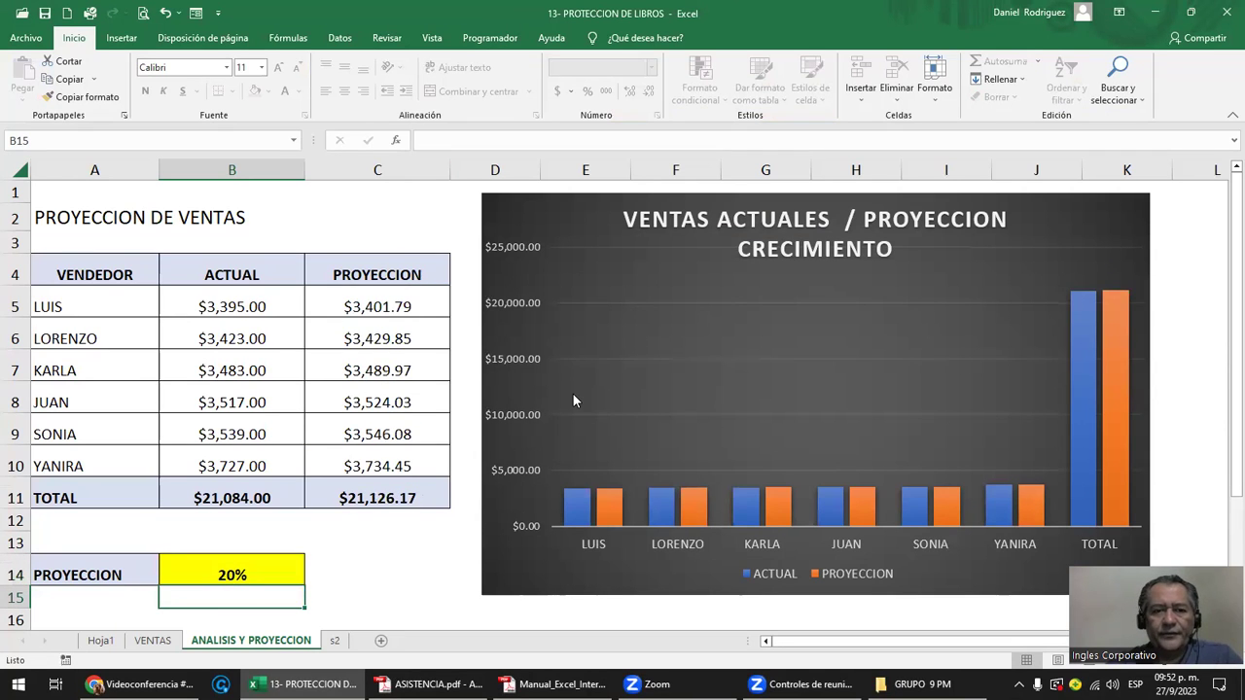
- Save the workbook and mark it as final via Información > Proteger libro
{"action": "left_click", "coordinate": [44, 14]}
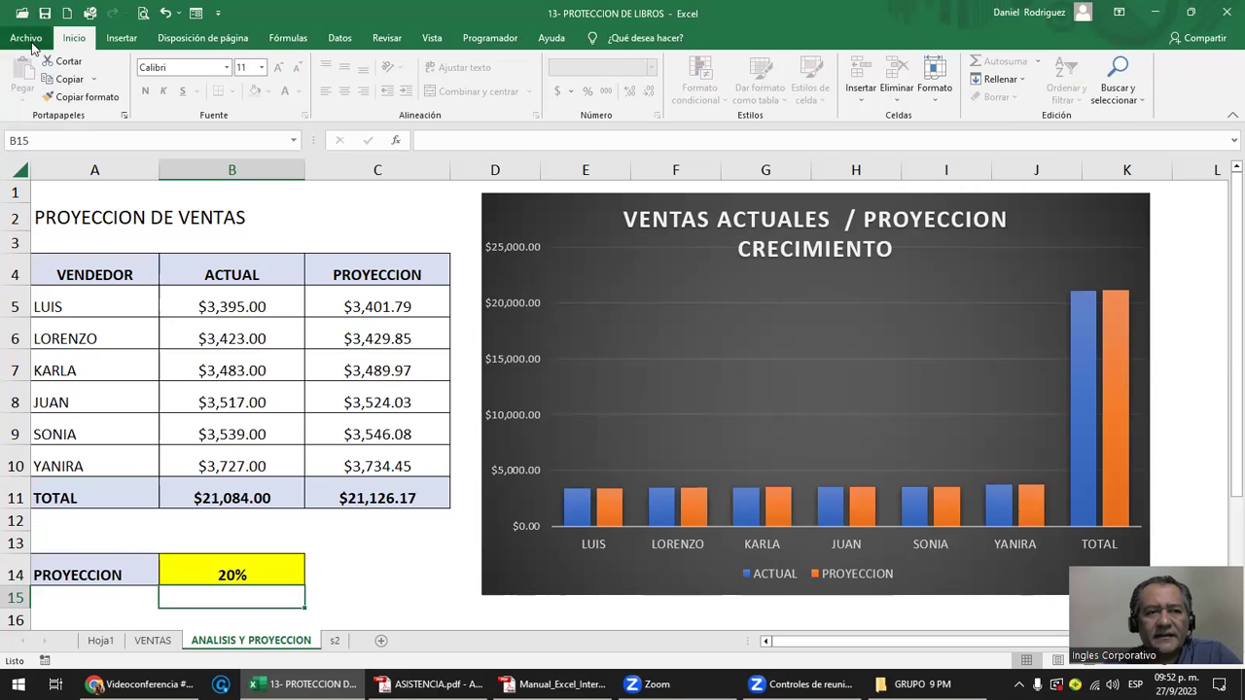
{"action": "left_click", "coordinate": [31, 43]}
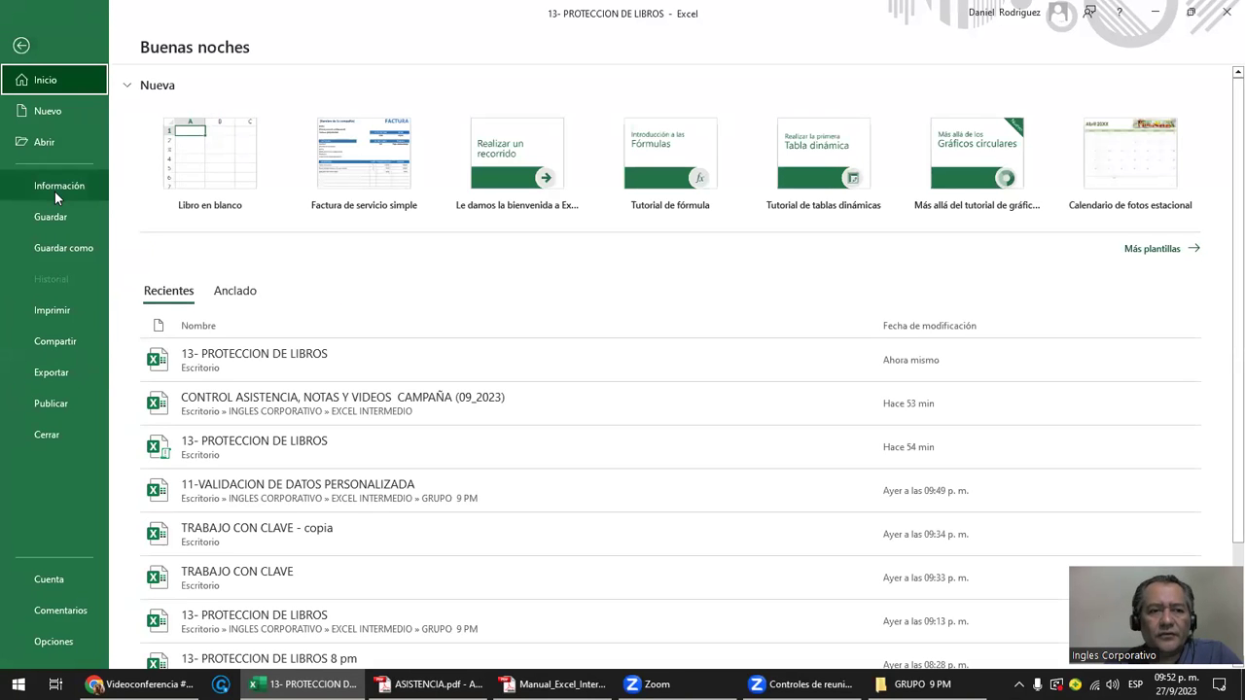
{"action": "left_click", "coordinate": [54, 191]}
{"action": "left_click", "coordinate": [206, 231]}
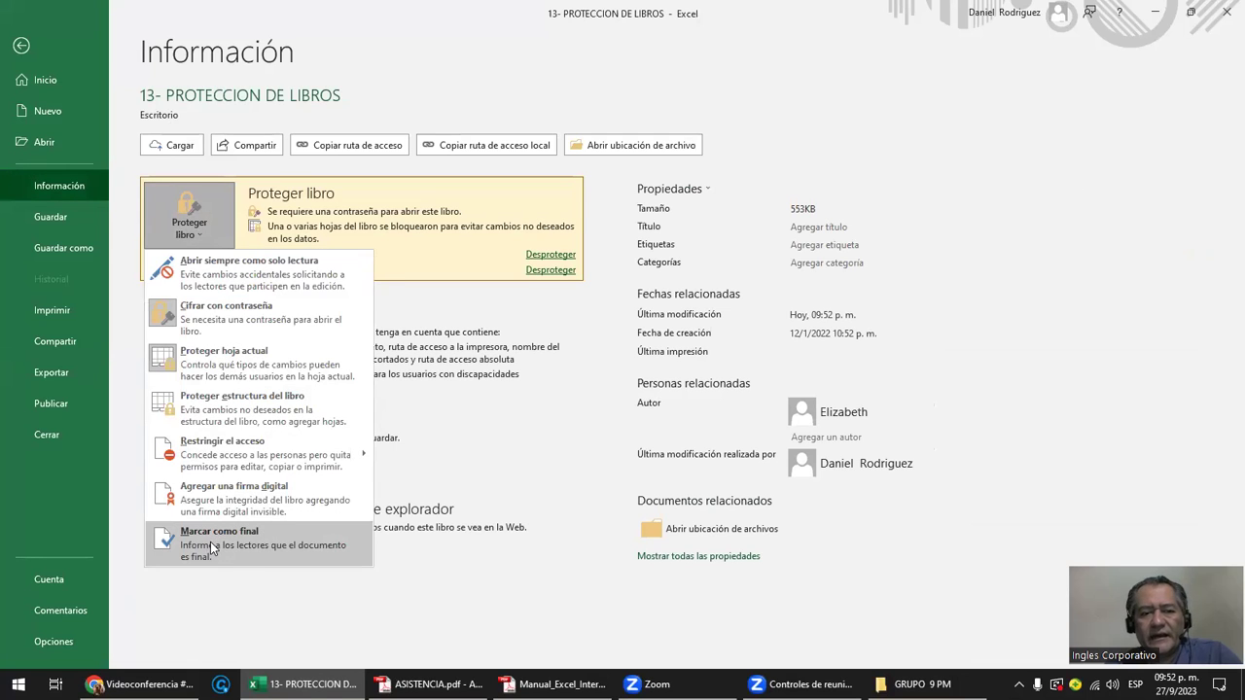
{"action": "left_click", "coordinate": [217, 544]}
{"action": "left_click", "coordinate": [583, 387]}
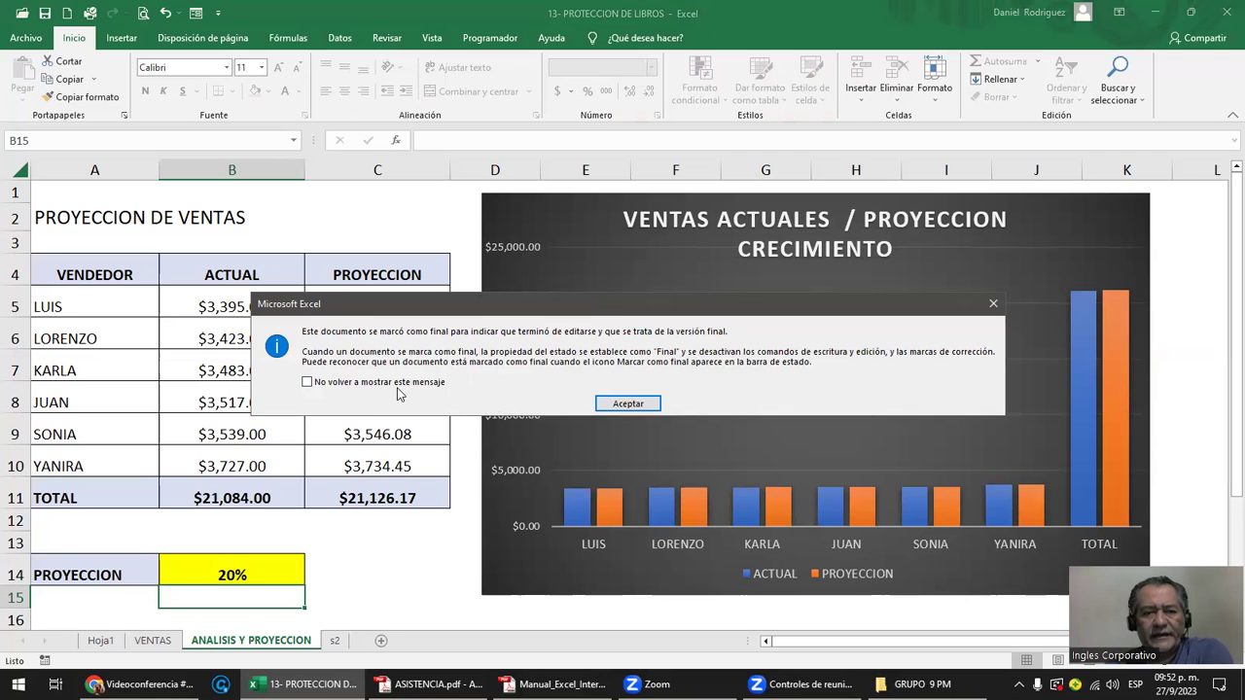
- Dismiss the final-status notice, close Excel, and relaunch it from the taskbar
{"action": "left_click", "coordinate": [630, 403]}
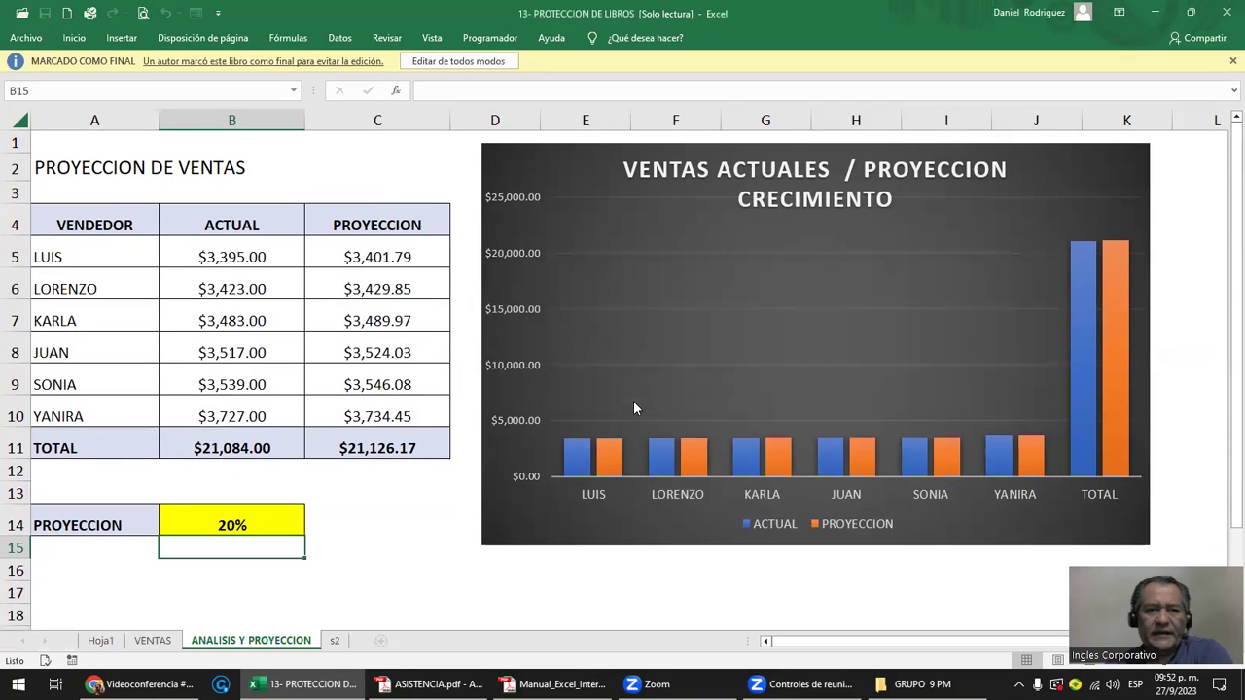
{"action": "left_click", "coordinate": [1223, 13]}
{"action": "left_click", "coordinate": [258, 672]}
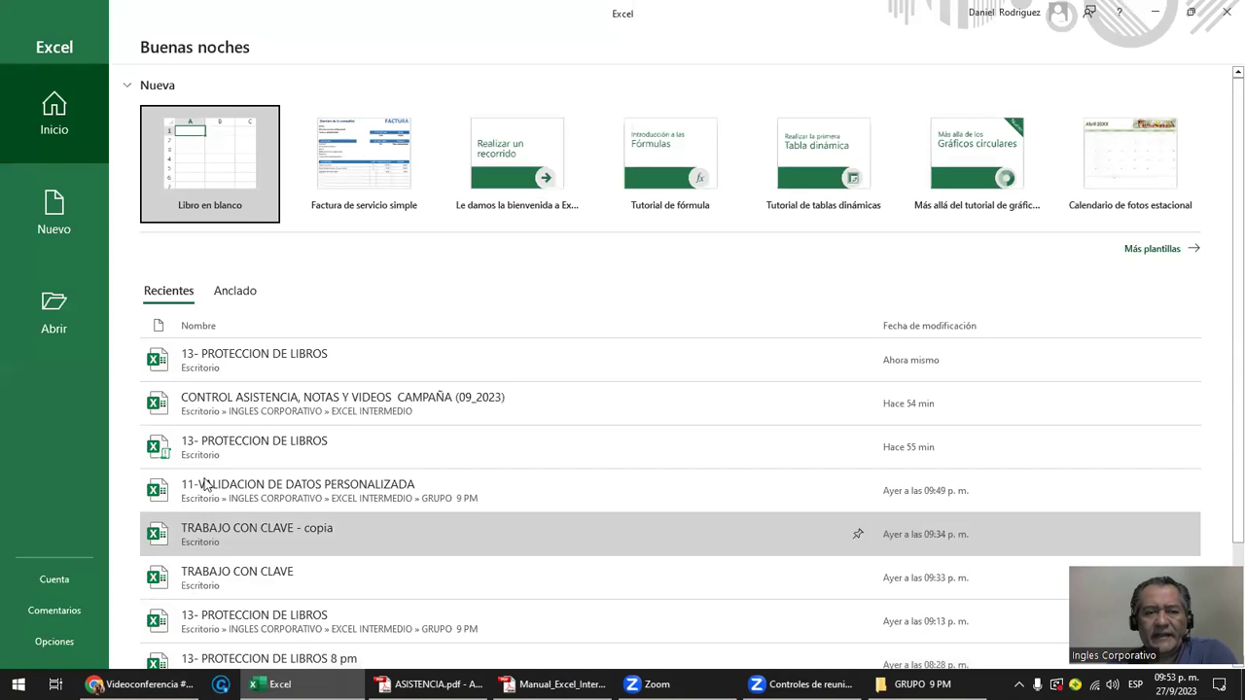
- Open 13- PROTECCION DE LIBROS with its password and check the s2 and ANALISIS Y PROYECCION sheets
{"action": "left_click", "coordinate": [240, 358]}
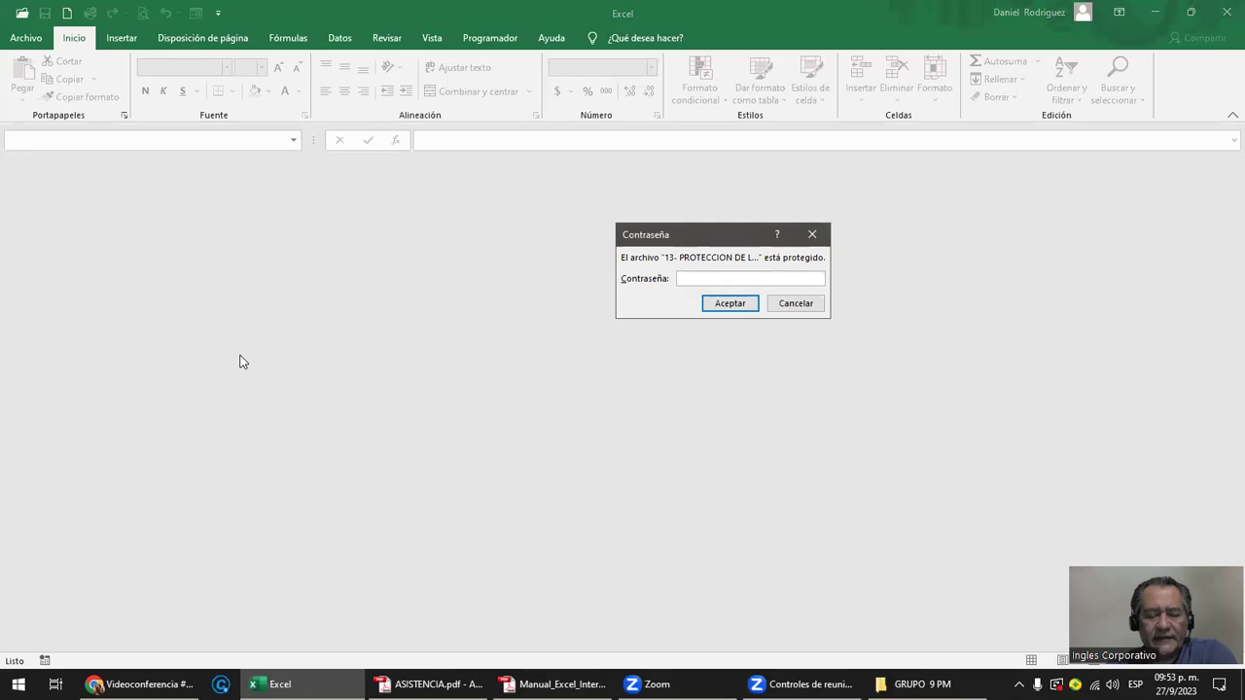
{"action": "key", "text": "Return"}
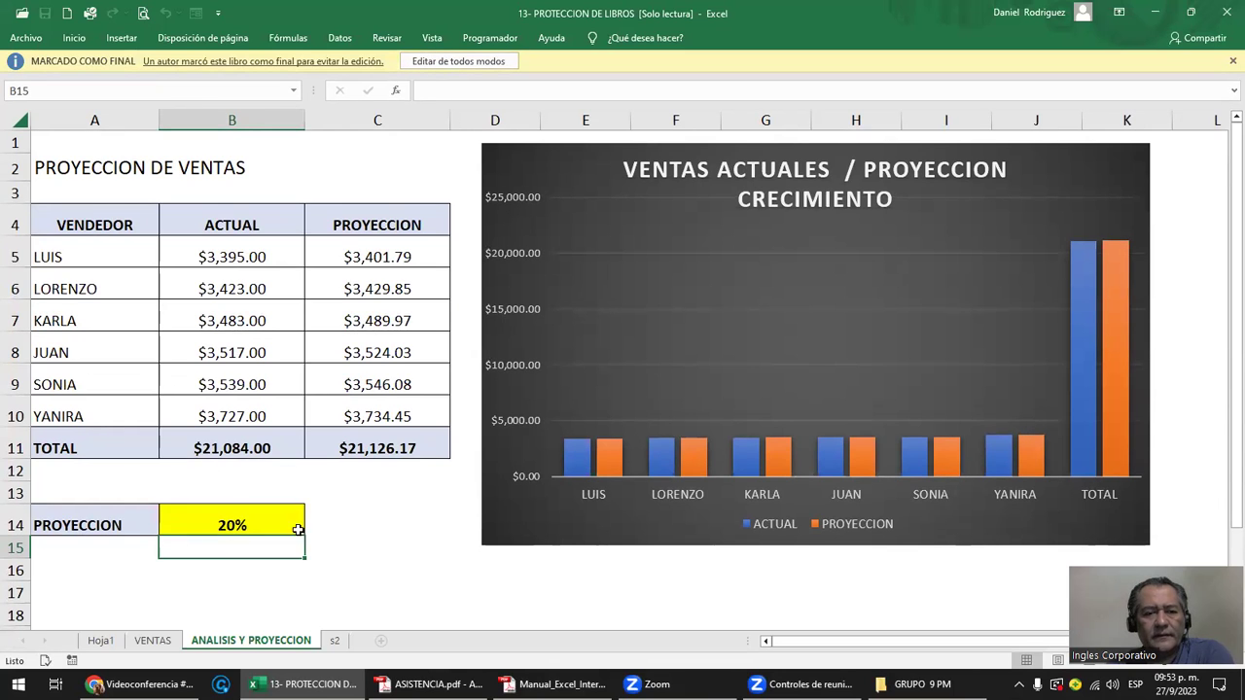
{"action": "left_click", "coordinate": [334, 640]}
{"action": "left_click", "coordinate": [284, 643]}
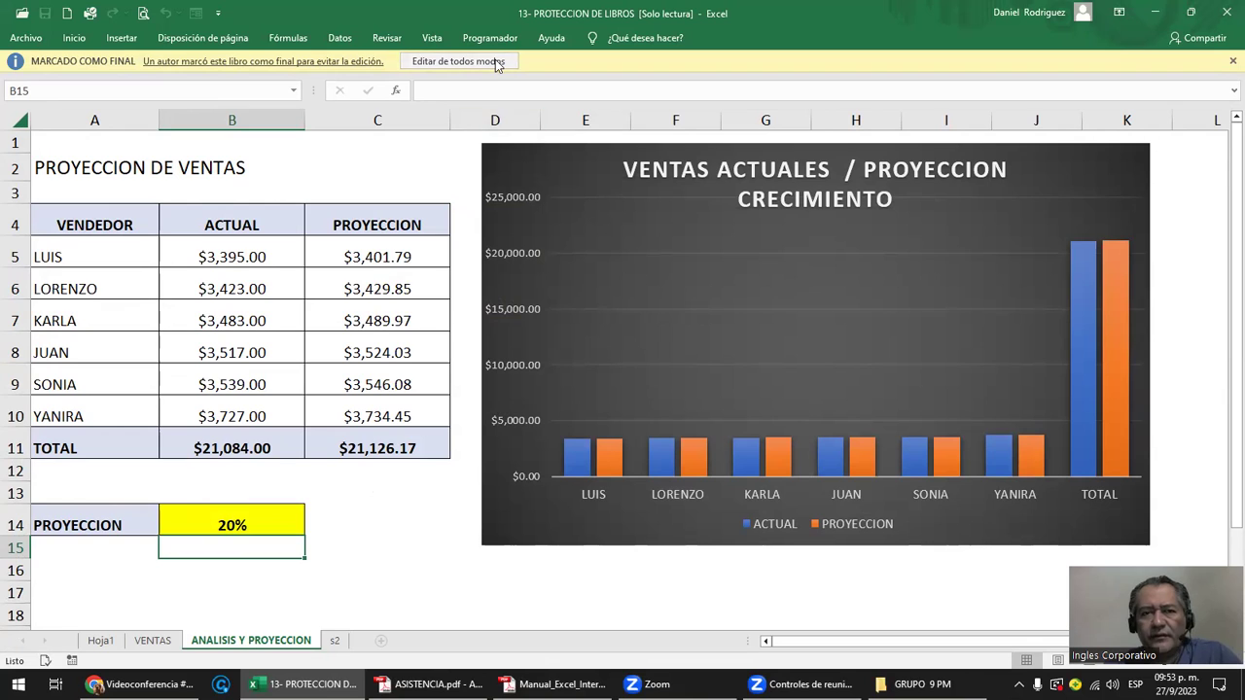
- Browse the Revisar, Fórmulas, Disposición de página, Insertar and Inicio ribbon tabs
{"action": "left_click", "coordinate": [386, 37]}
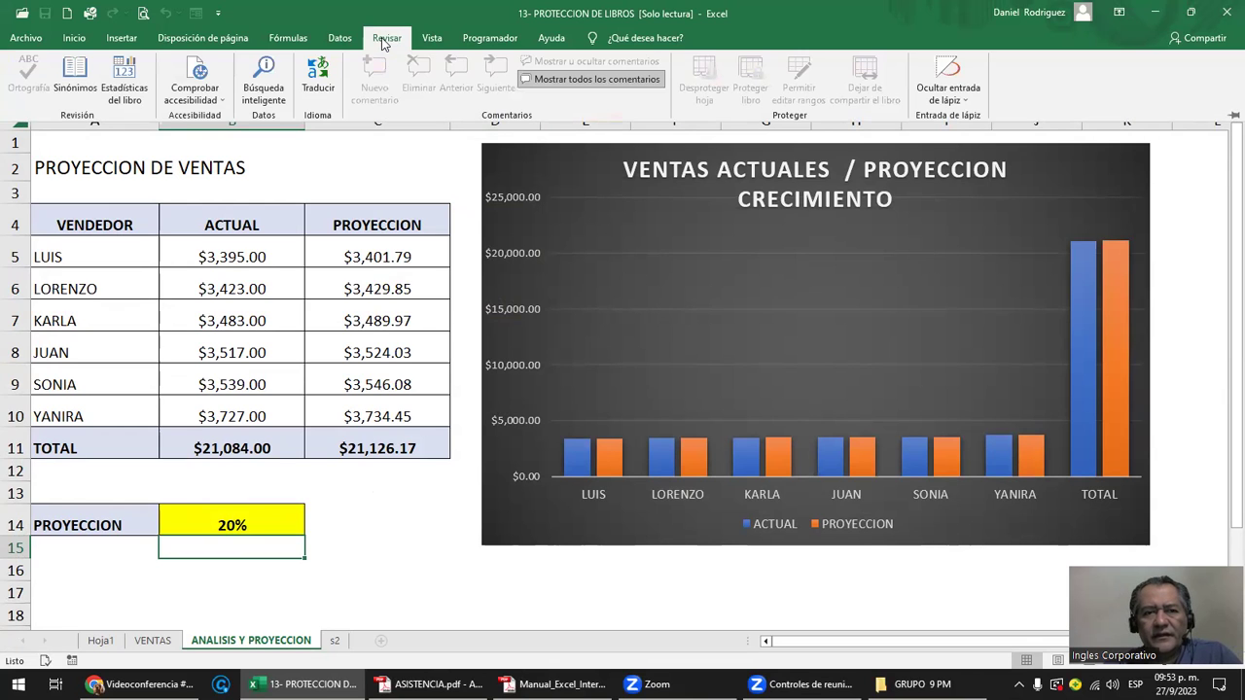
{"action": "left_click", "coordinate": [288, 37]}
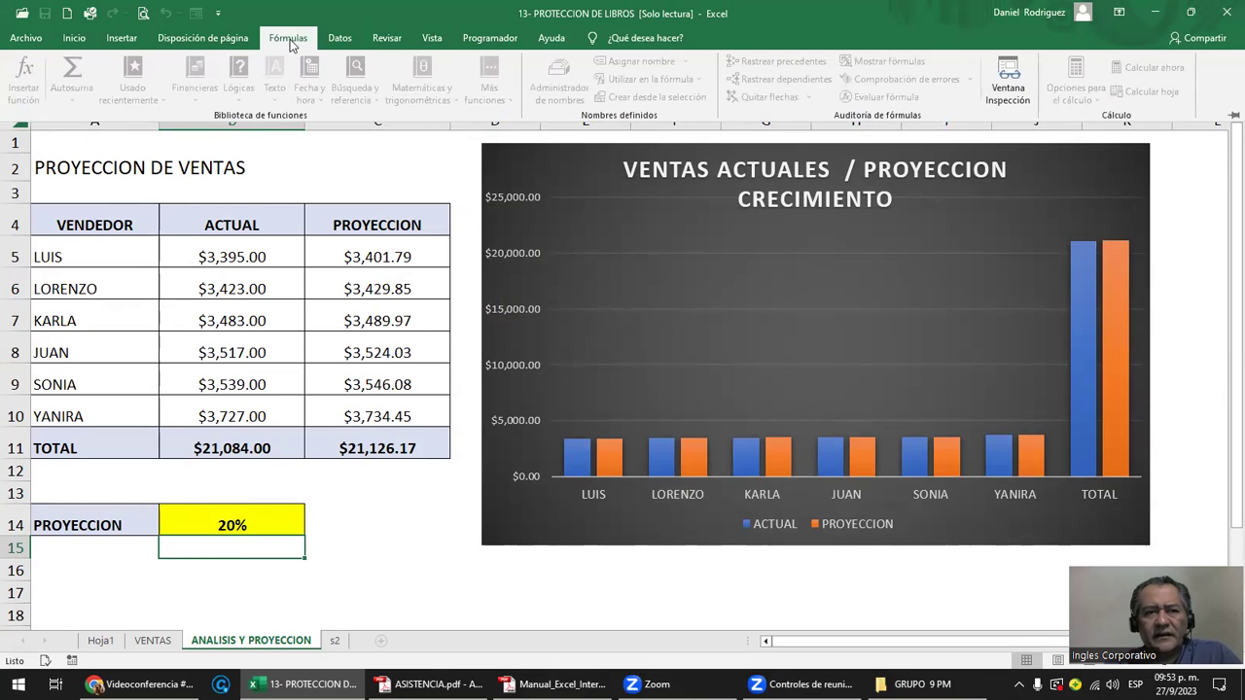
{"action": "left_click", "coordinate": [203, 37]}
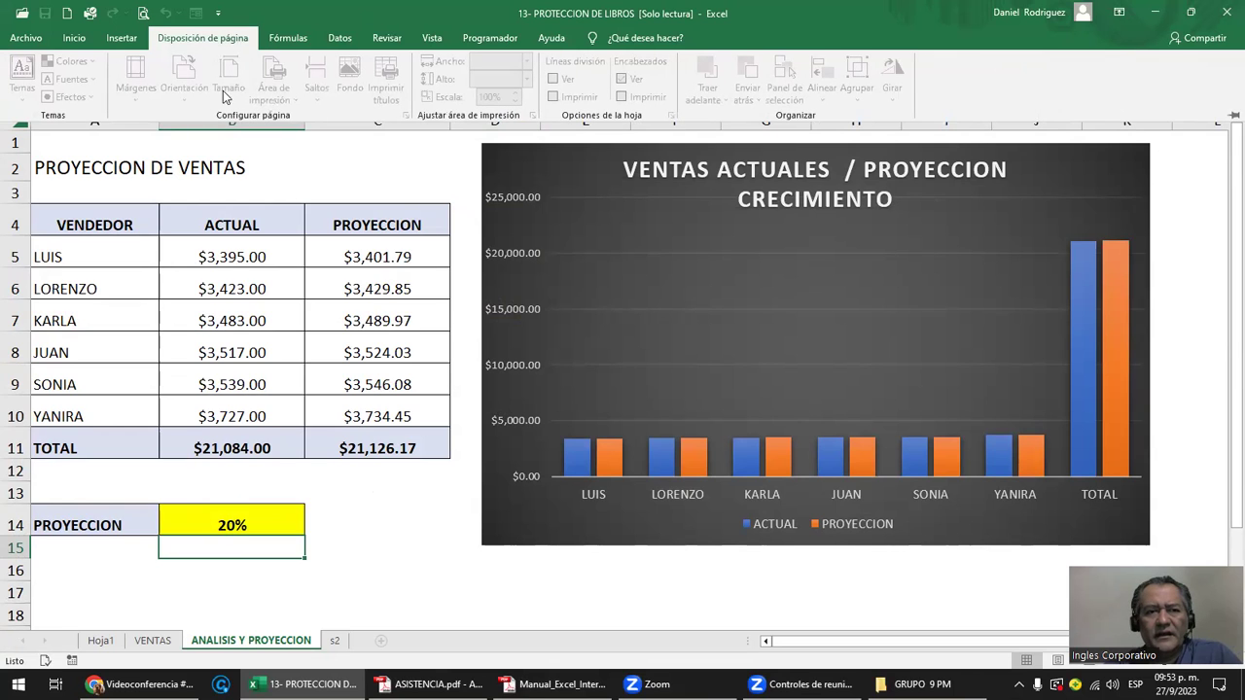
{"action": "left_click", "coordinate": [122, 39]}
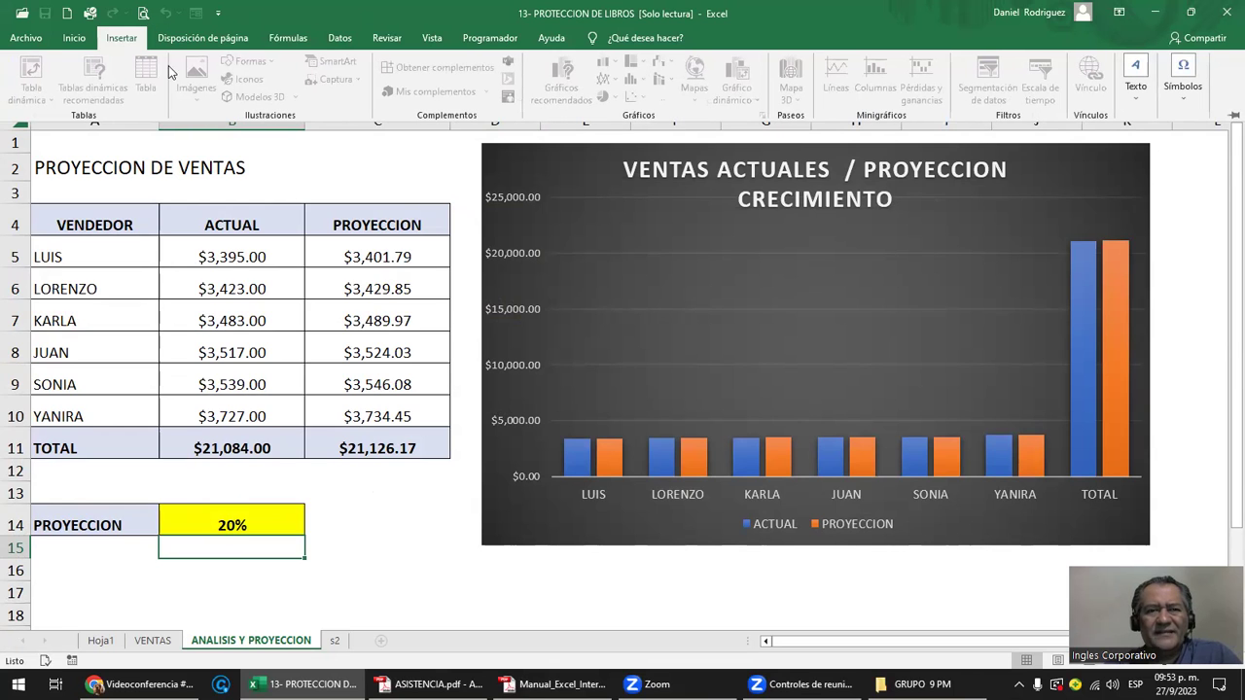
{"action": "left_click", "coordinate": [66, 35]}
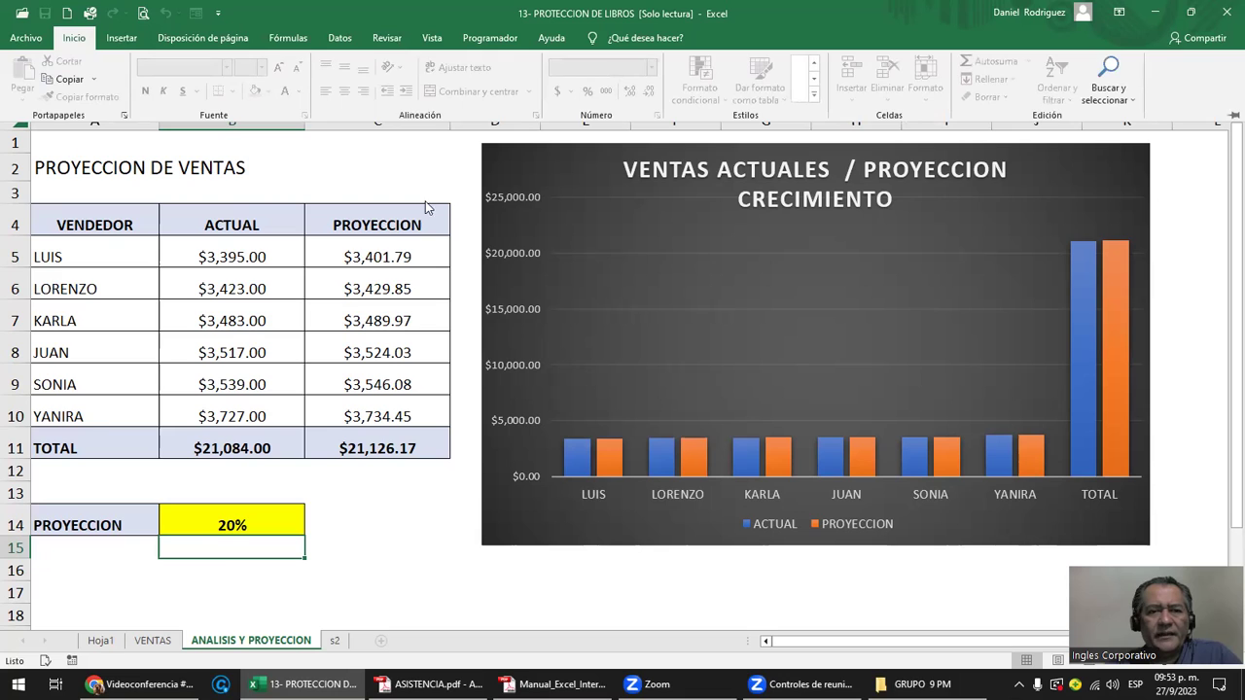
{"action": "left_click", "coordinate": [370, 143]}
- Choose Editar de todos modos to make the workbook editable, then select cell C2
{"action": "left_click", "coordinate": [443, 64]}
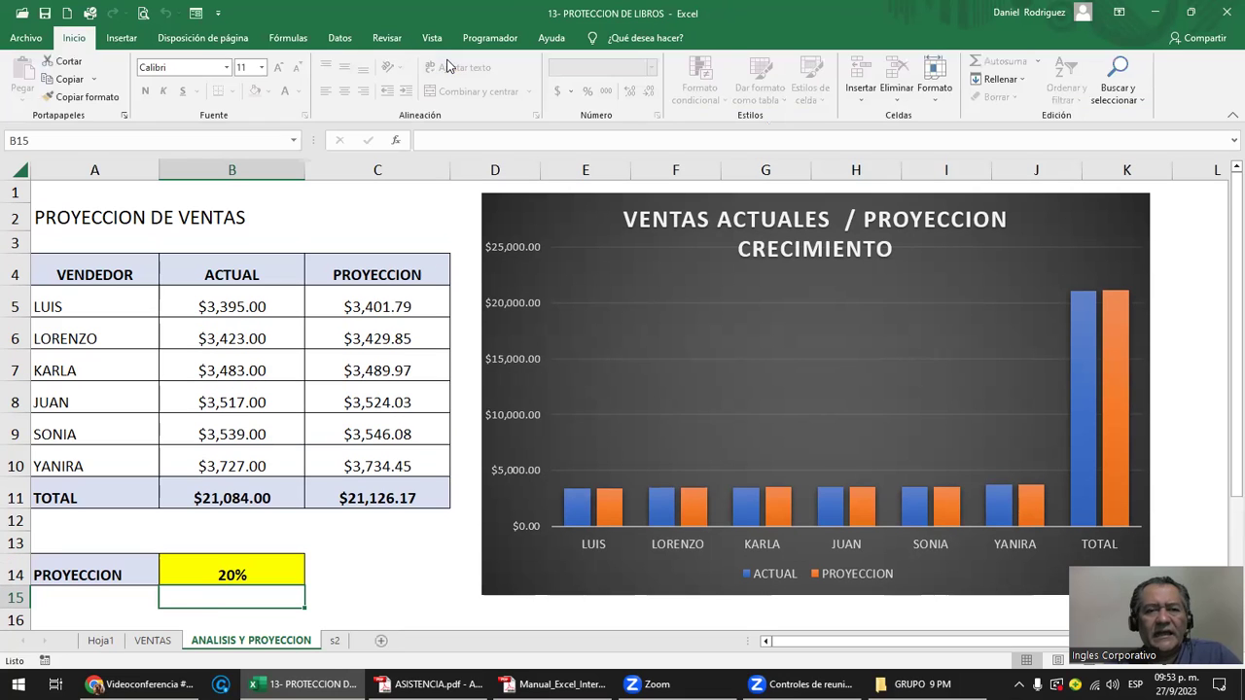
{"action": "left_click", "coordinate": [211, 41]}
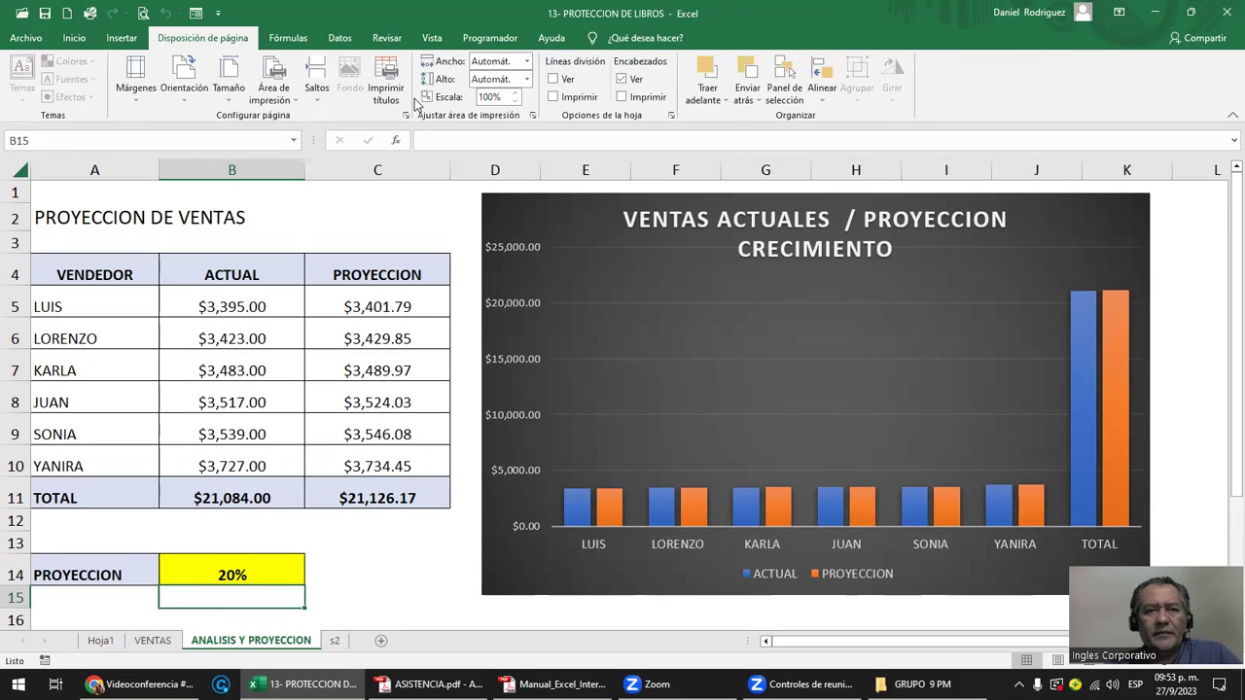
{"action": "left_click", "coordinate": [463, 39]}
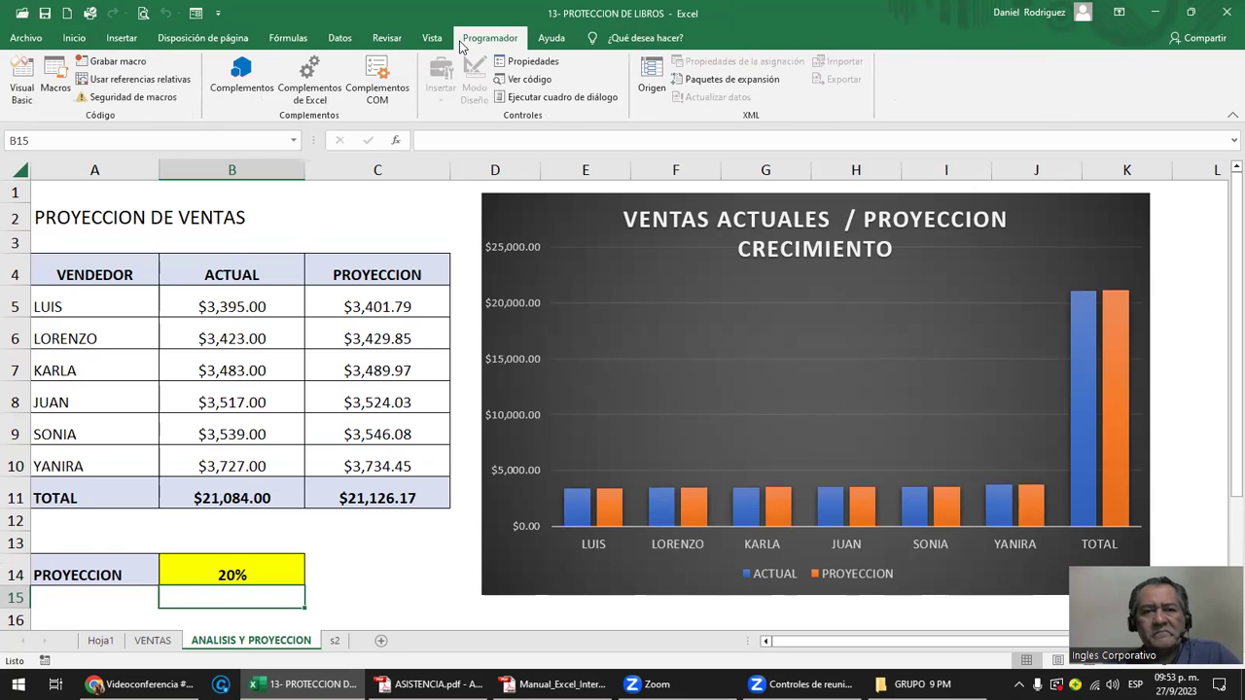
{"action": "left_click", "coordinate": [377, 223]}
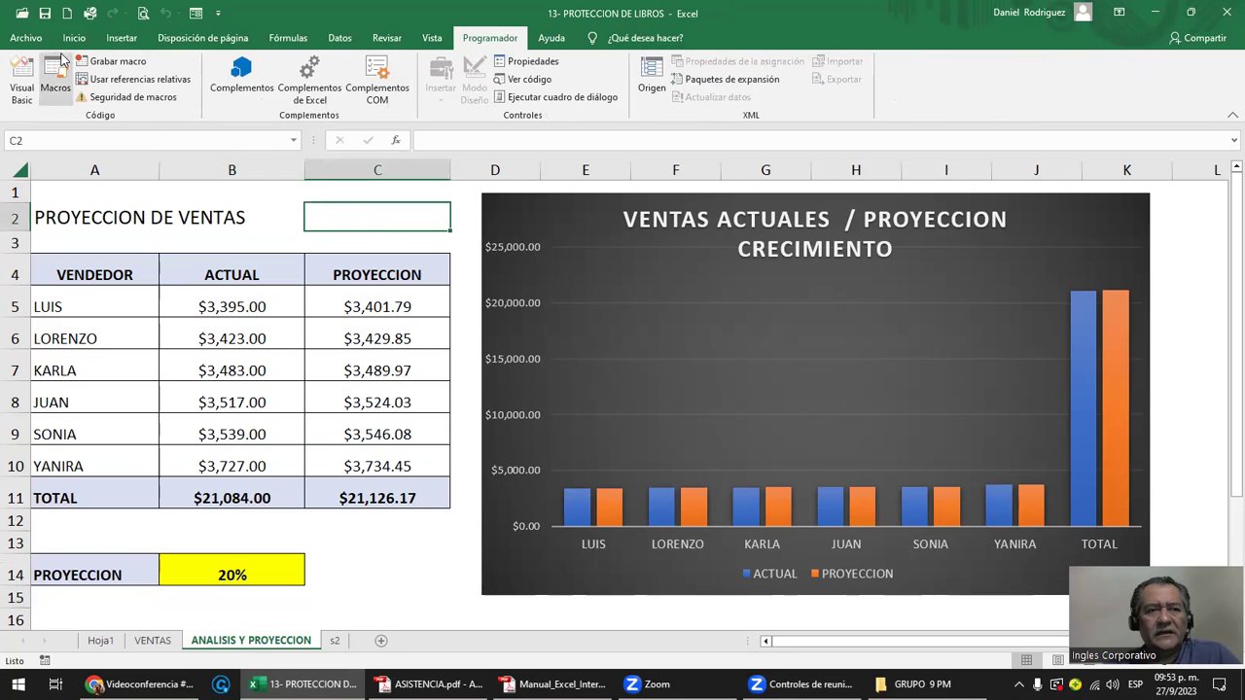
- Mark 13- PROTECCION DE LIBROS as final through Proteger libro, confirm both notices, and close Excel
{"action": "left_click", "coordinate": [34, 39]}
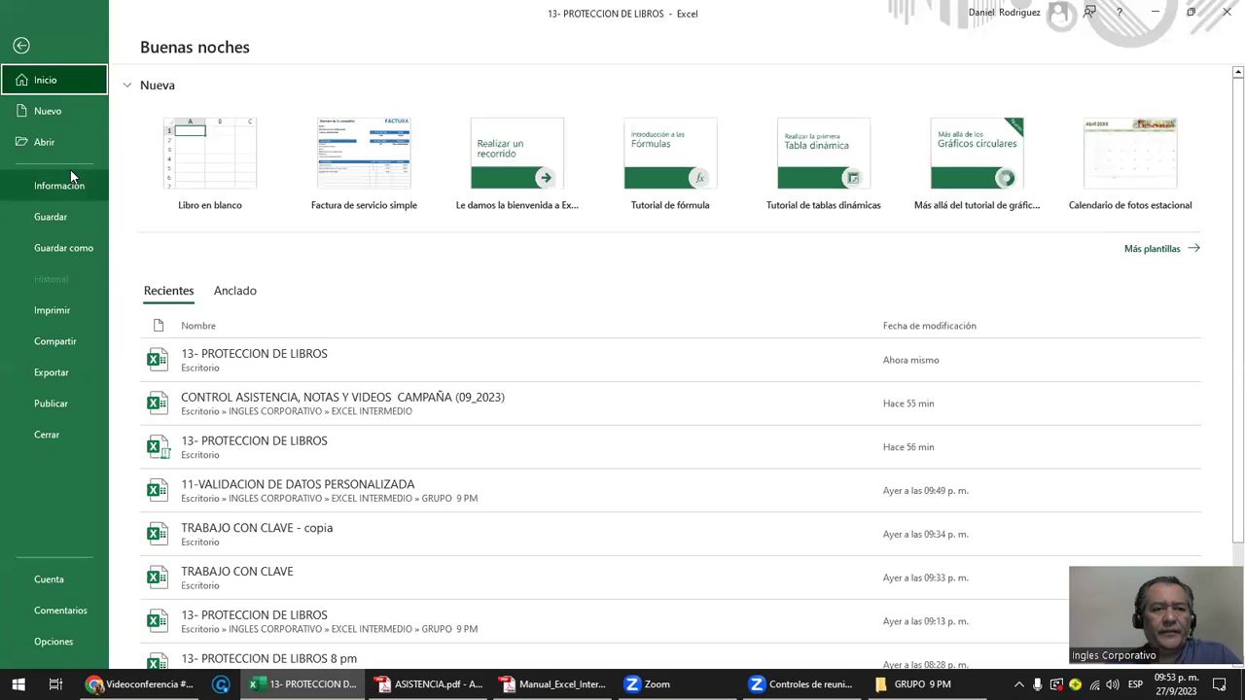
{"action": "left_click", "coordinate": [67, 186]}
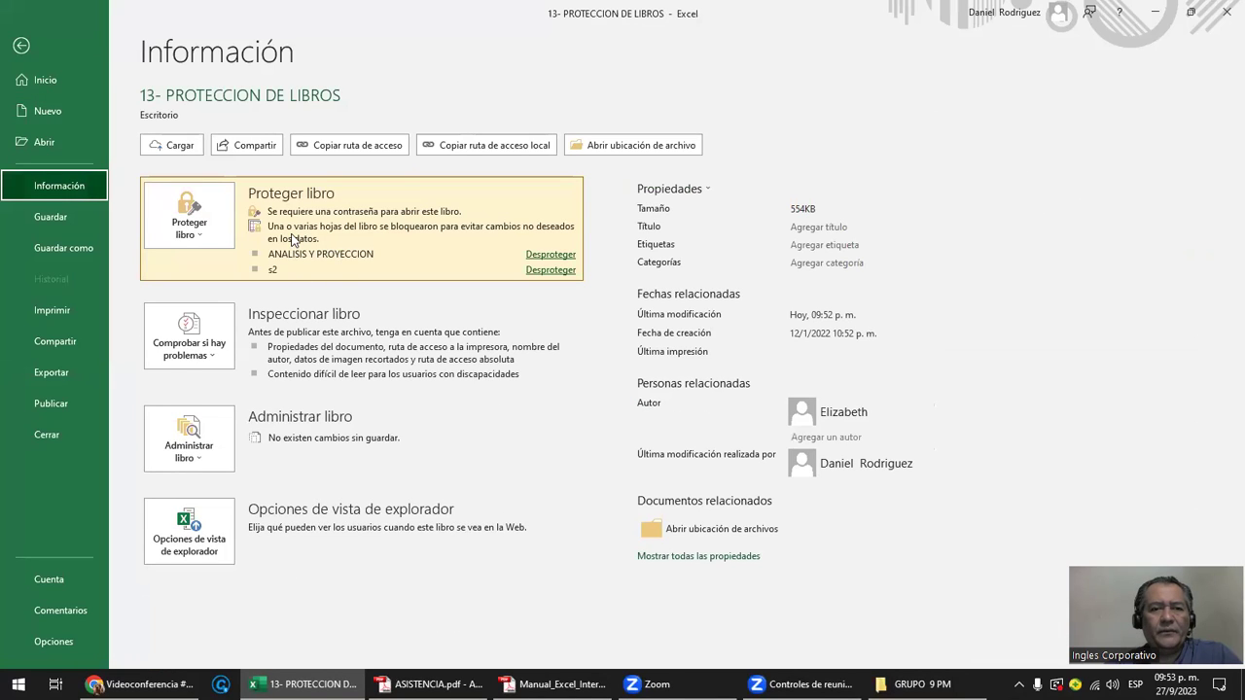
{"action": "left_click", "coordinate": [223, 242]}
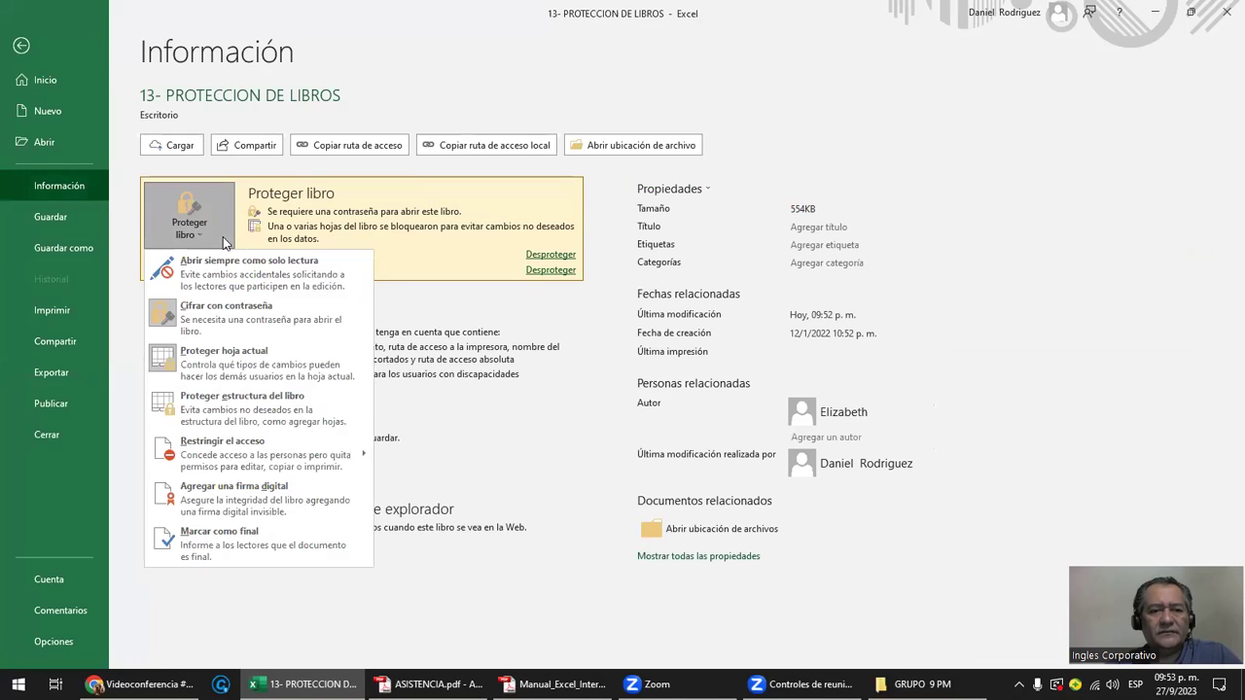
{"action": "left_click", "coordinate": [280, 549]}
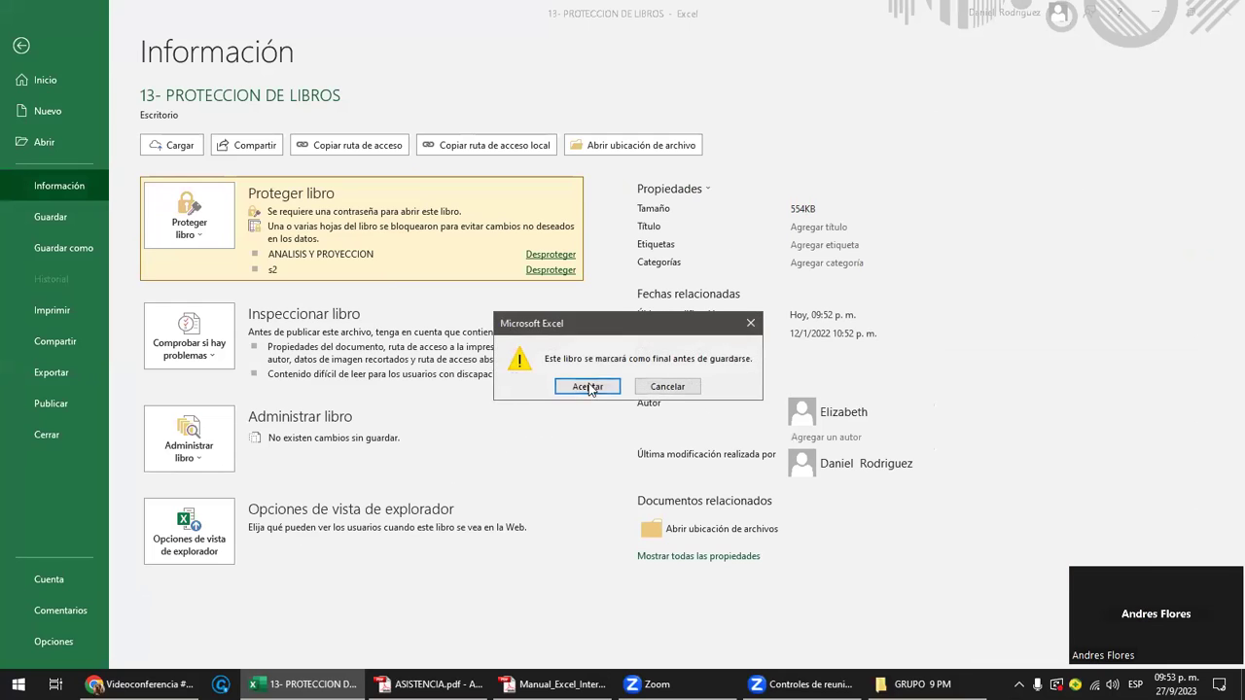
{"action": "left_click", "coordinate": [587, 387]}
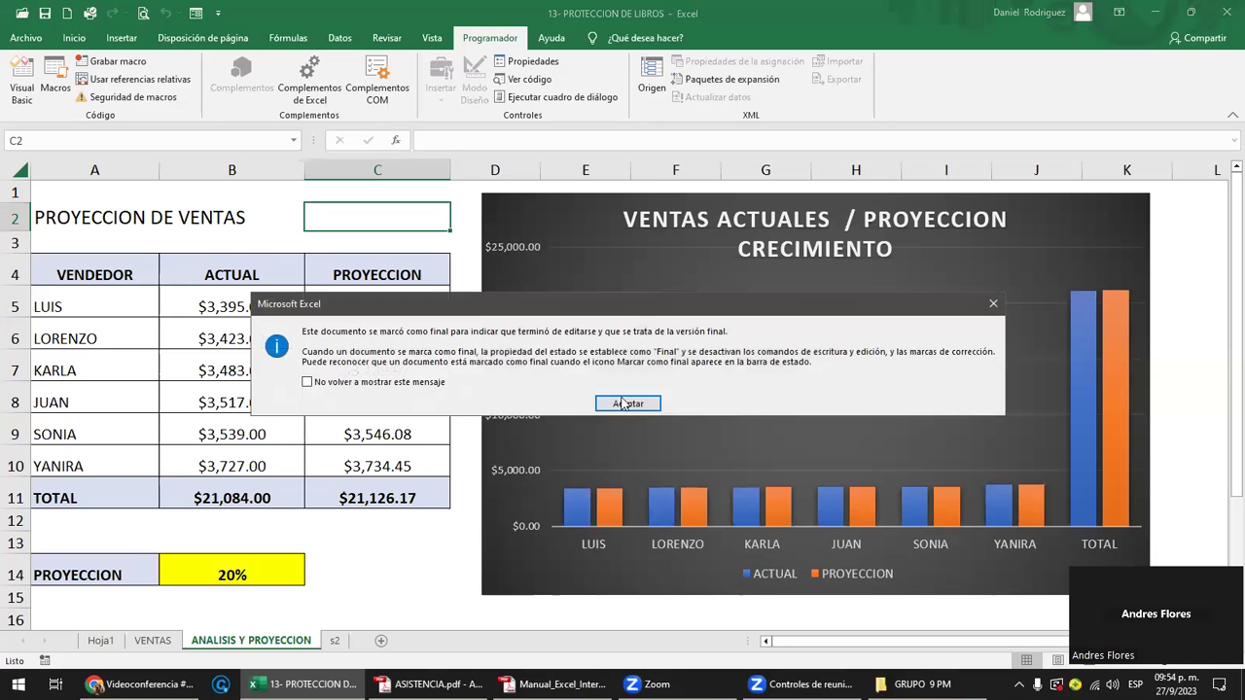
{"action": "left_click", "coordinate": [624, 402]}
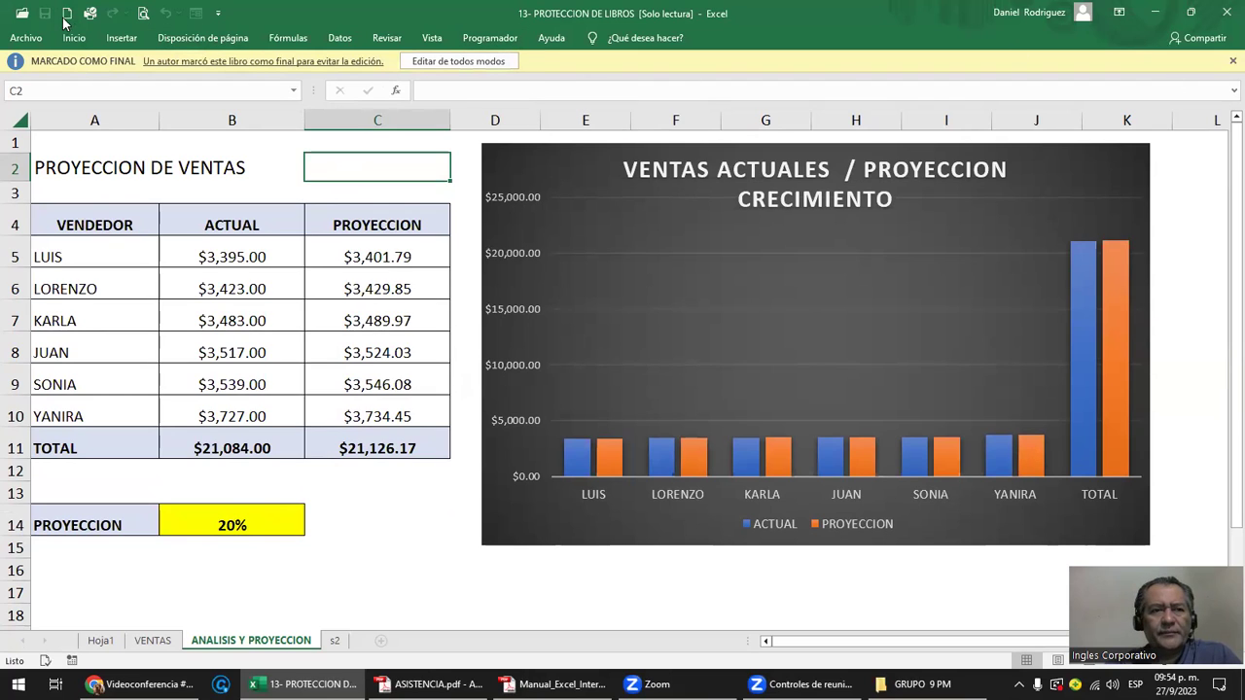
{"action": "left_click", "coordinate": [1227, 11]}
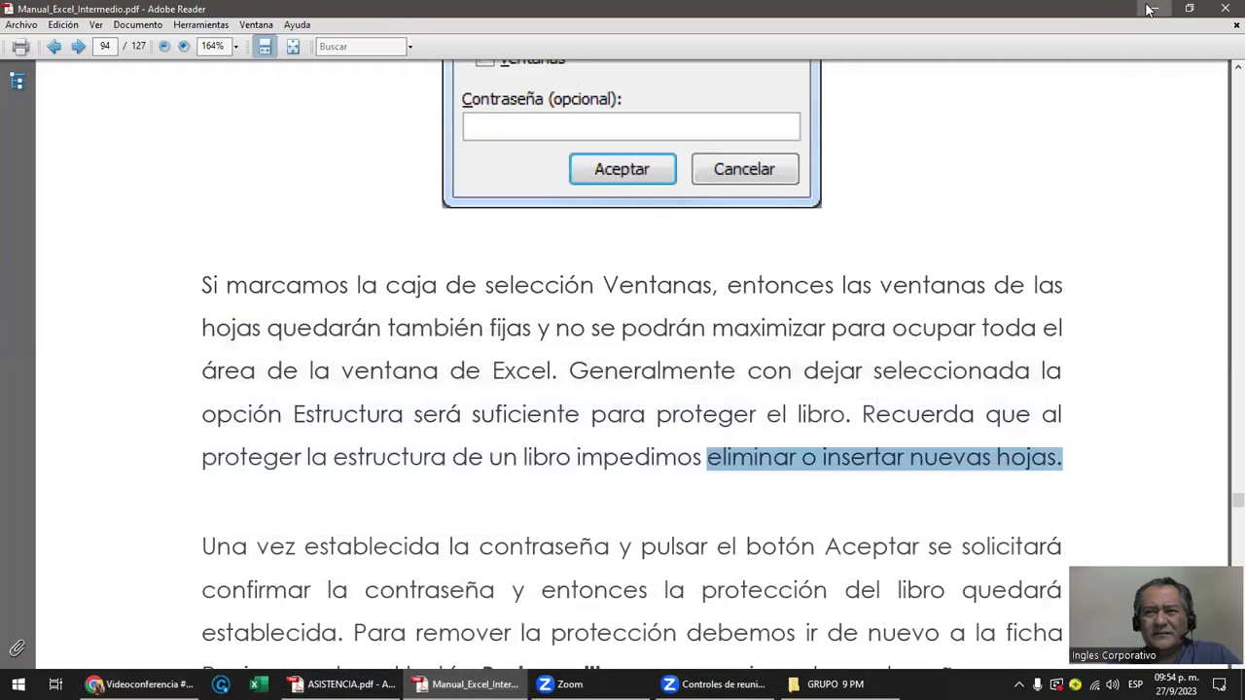
- Minimize the PDF manual and open the desktop workbook file's Properties window
{"action": "left_click", "coordinate": [1149, 9]}
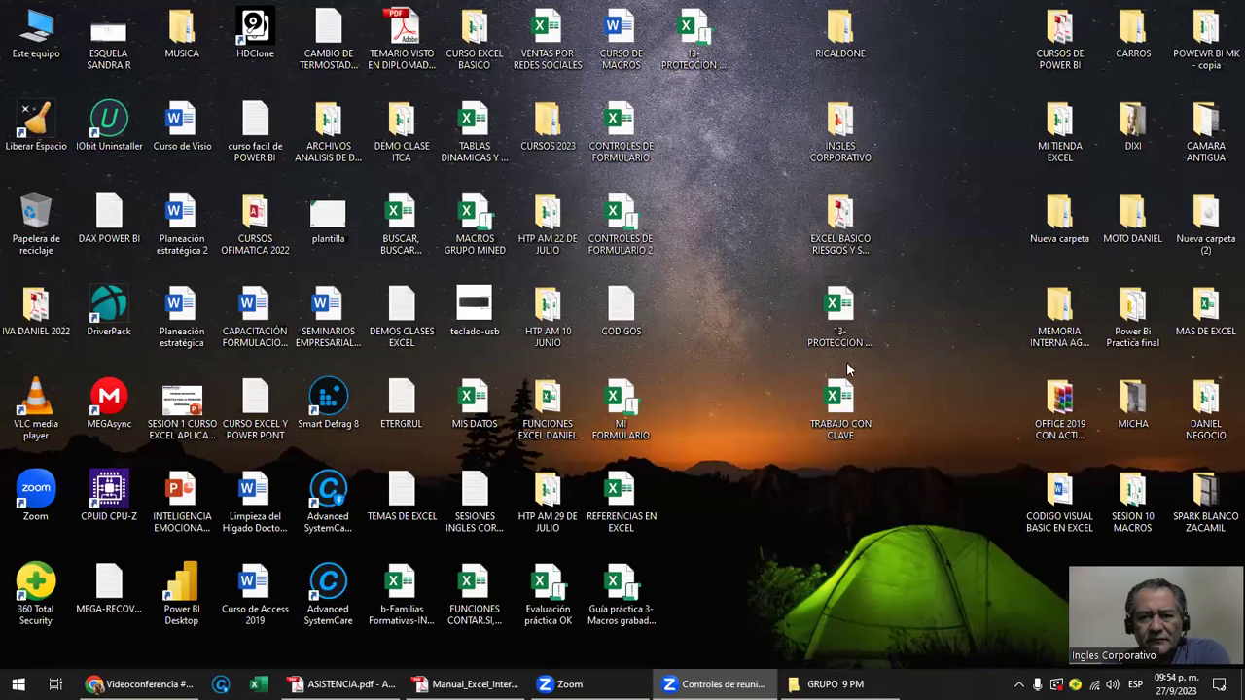
{"action": "double_click", "coordinate": [834, 311]}
{"action": "right_click", "coordinate": [833, 313]}
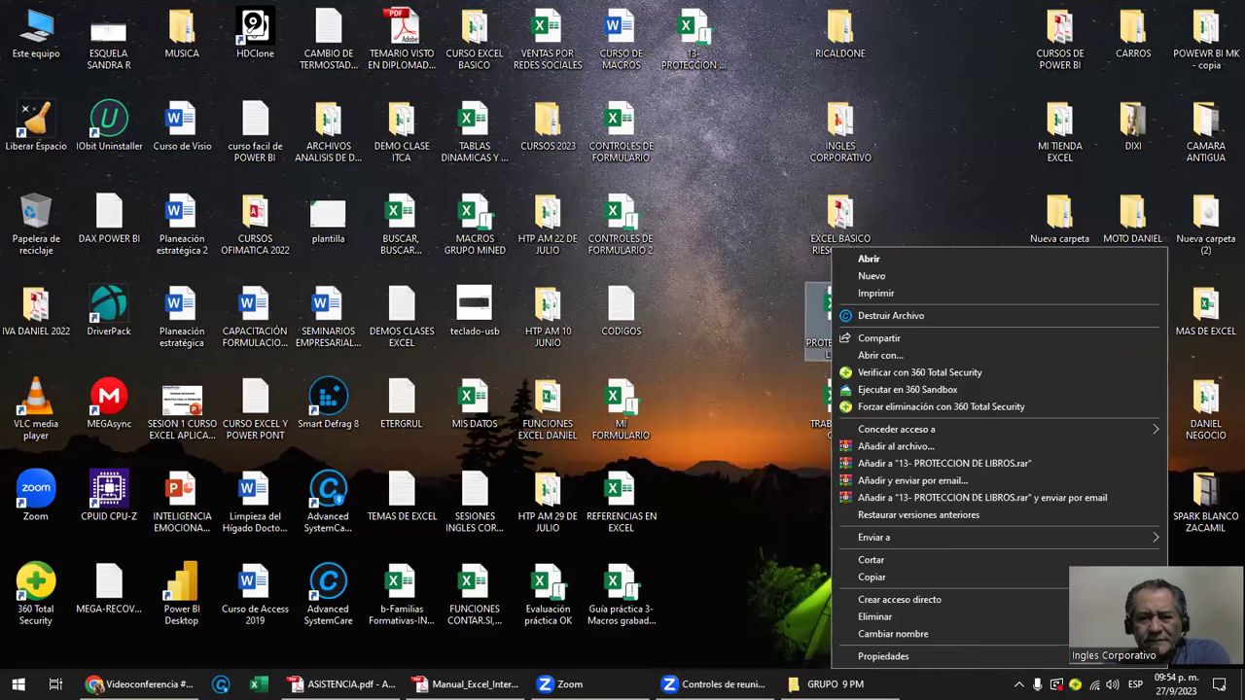
{"action": "left_click", "coordinate": [899, 657]}
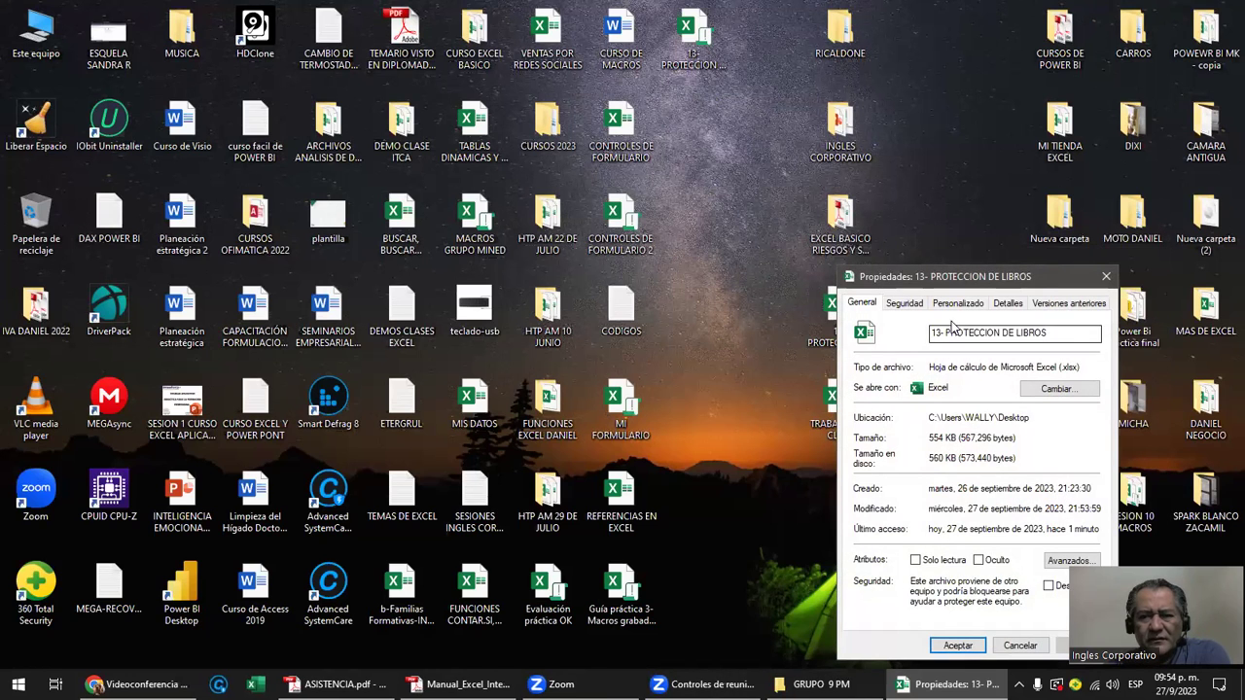
{"action": "left_click_drag", "start_coordinate": [971, 287], "coordinate": [657, 188]}
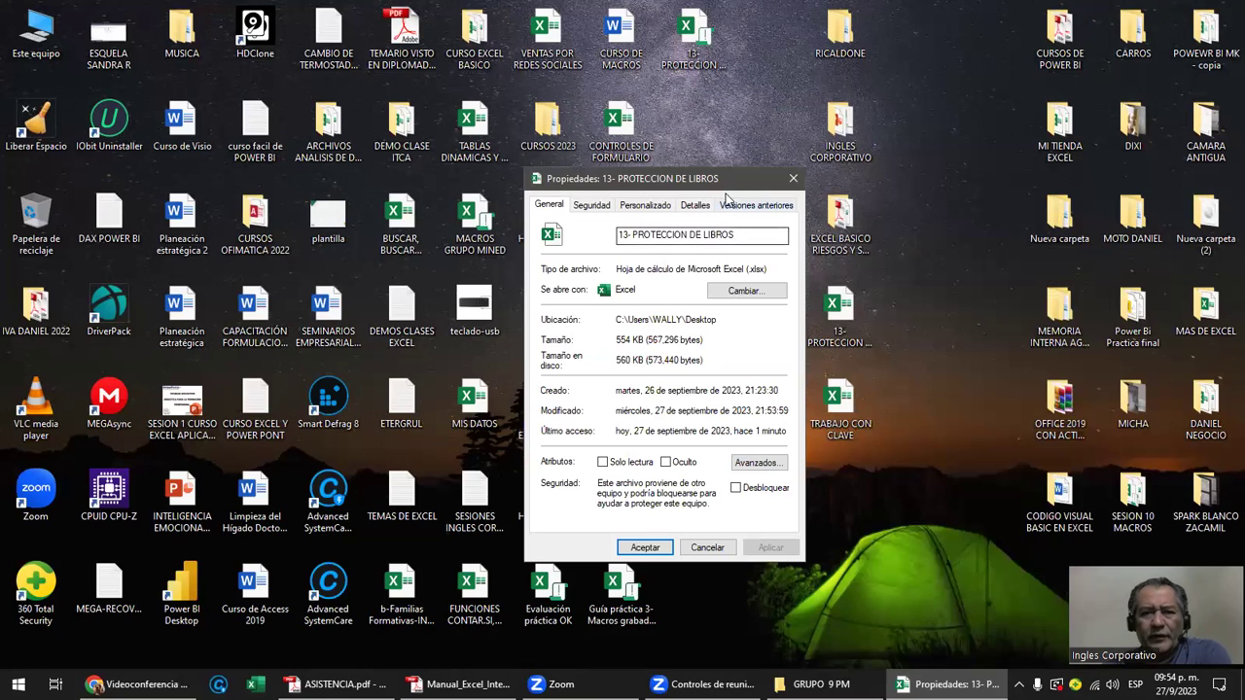
{"action": "left_click_drag", "start_coordinate": [732, 182], "coordinate": [610, 211]}
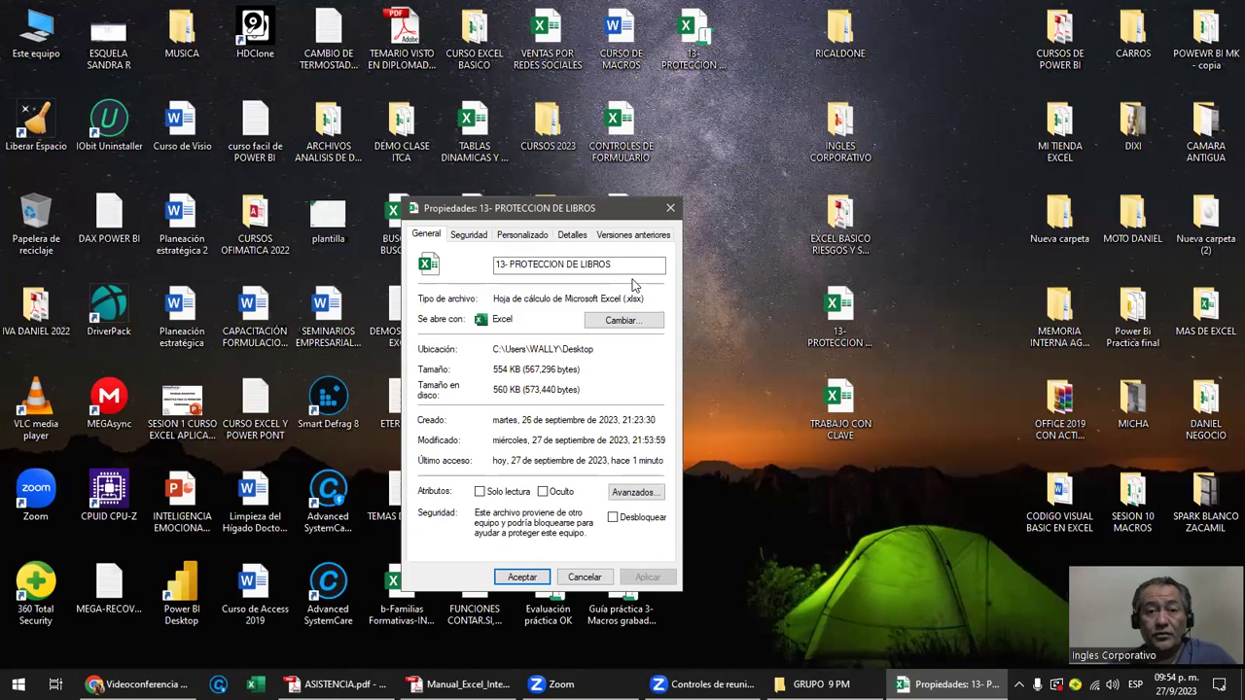
- Review the file name and type, keep Excel as the .xlsx app, and close Properties
{"action": "left_click", "coordinate": [842, 335]}
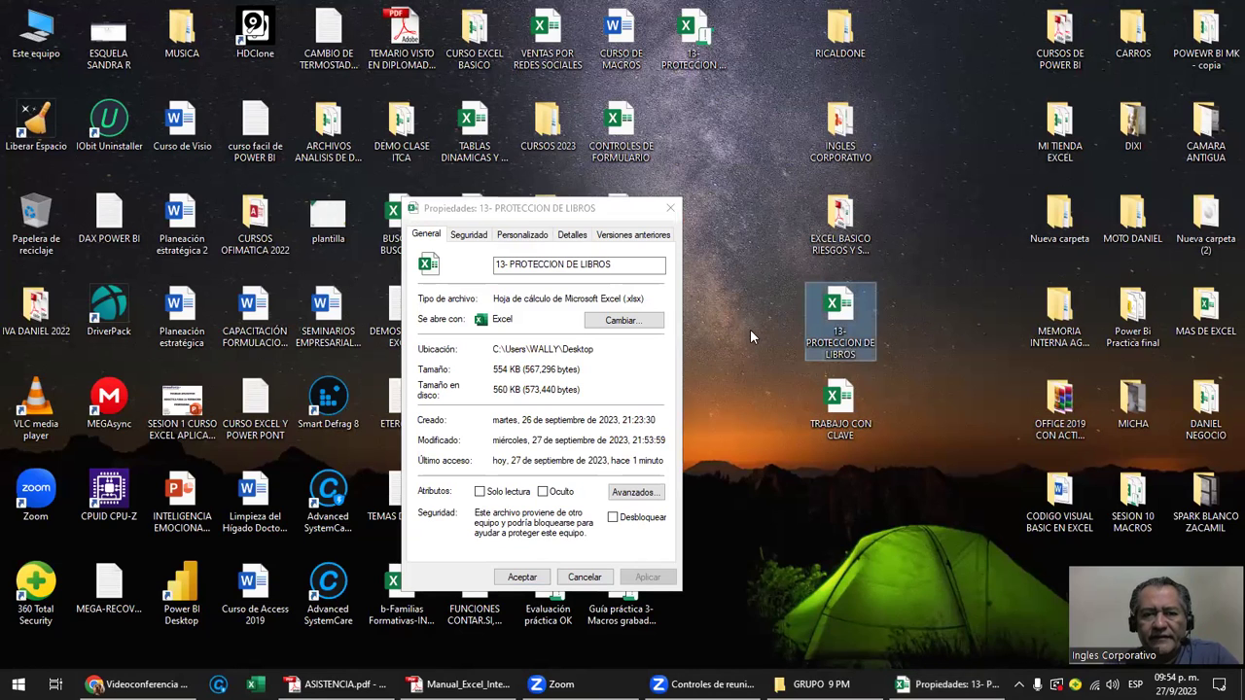
{"action": "left_click_drag", "start_coordinate": [641, 302], "coordinate": [489, 304]}
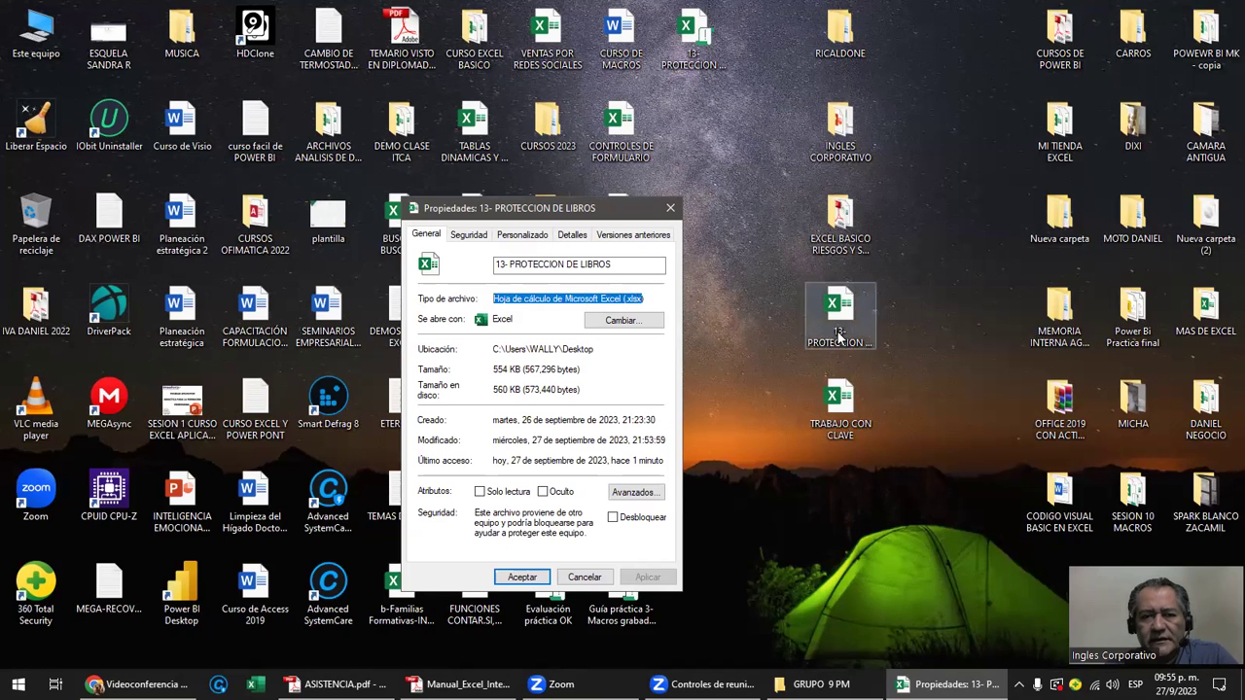
{"action": "left_click", "coordinate": [614, 327]}
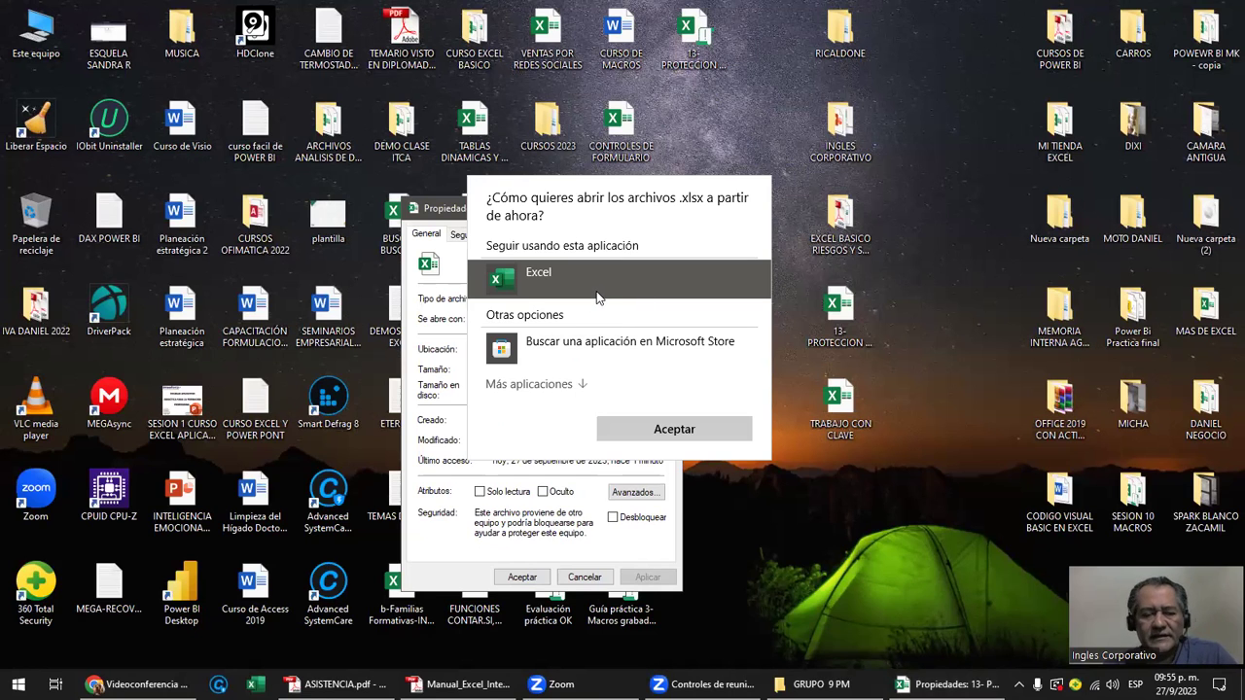
{"action": "key", "text": "Return"}
{"action": "key", "text": "Return"}
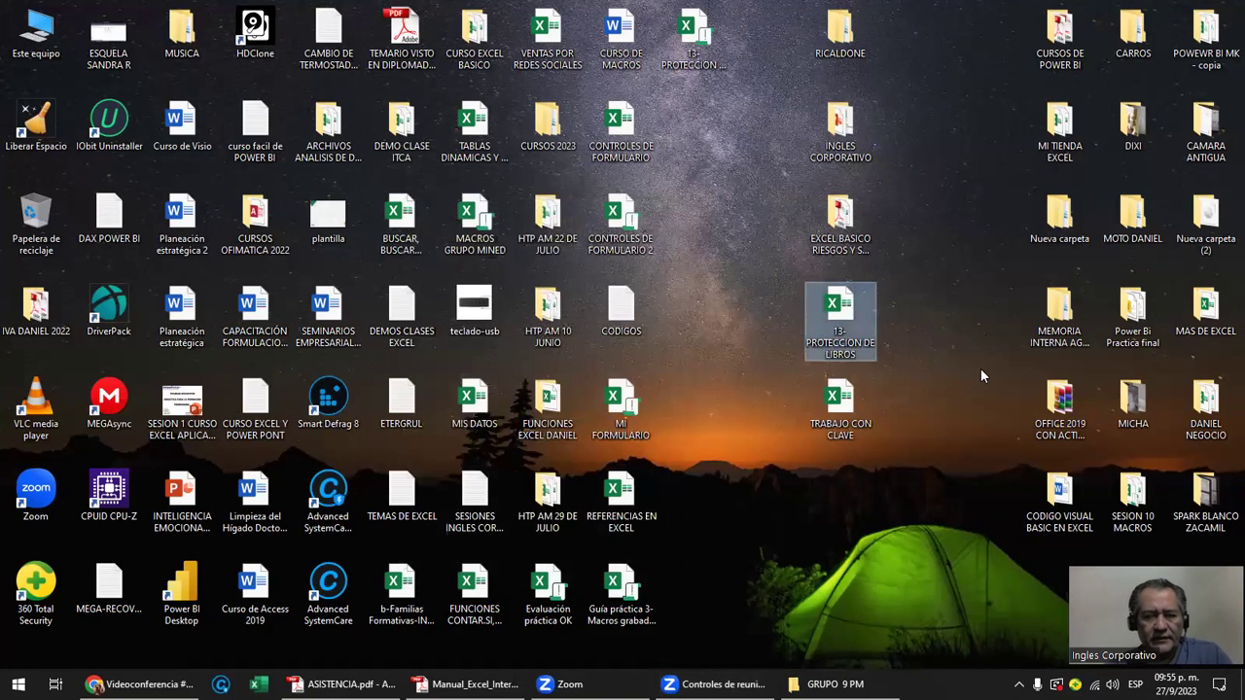
{"action": "key", "text": "F2"}
{"action": "key", "text": "End"}
{"action": "type", "text": ".DOC"}
{"action": "key", "text": "Return"}
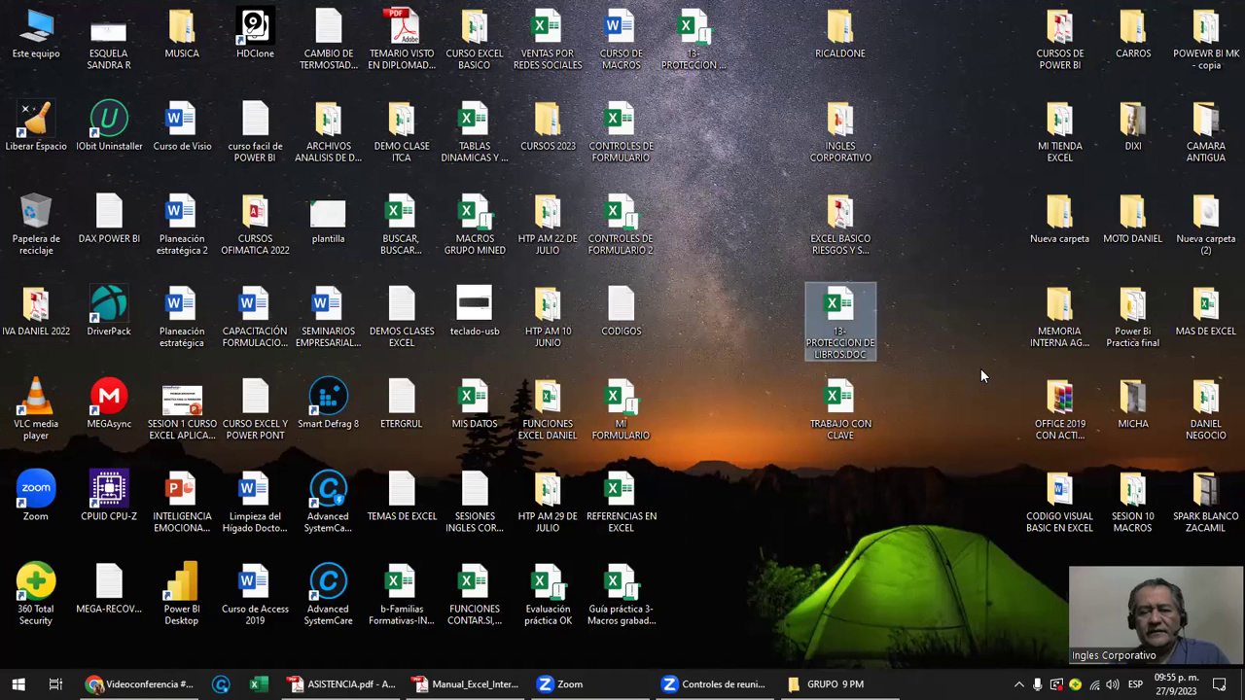
{"action": "left_click", "coordinate": [855, 353]}
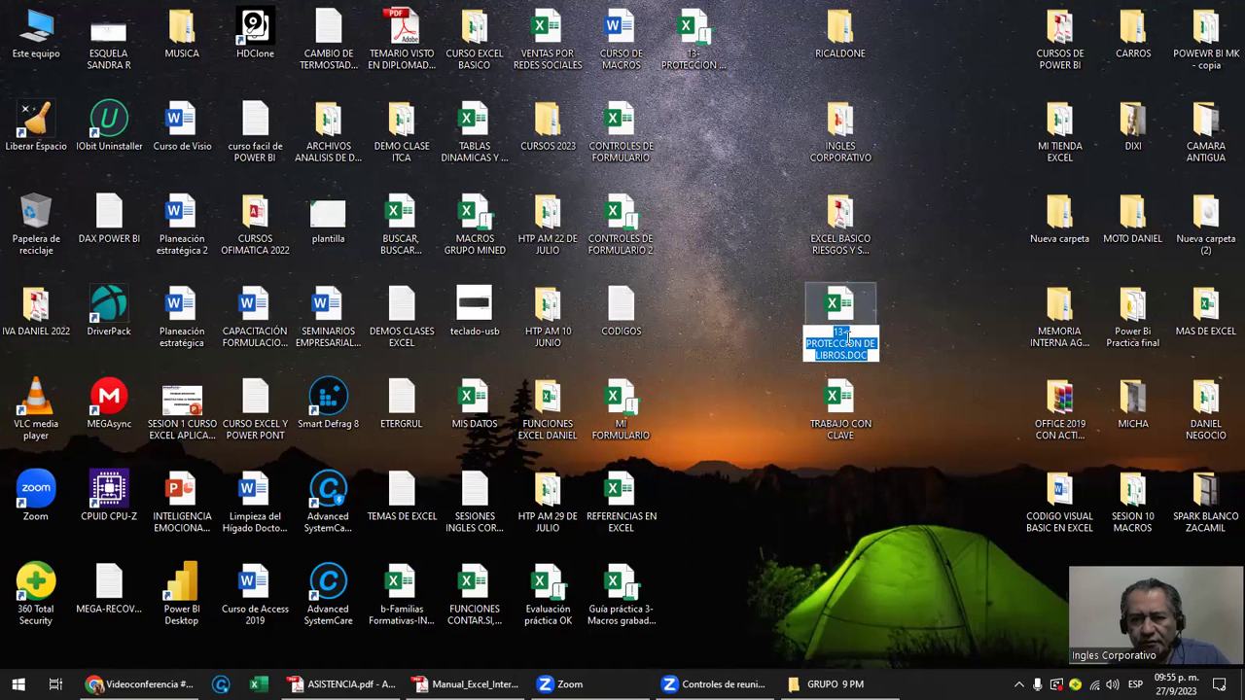
{"action": "key", "text": "End"}
{"action": "key", "text": "BackSpace"}
{"action": "key", "text": "BackSpace"}
{"action": "key", "text": "BackSpace"}
{"action": "key", "text": "BackSpace"}
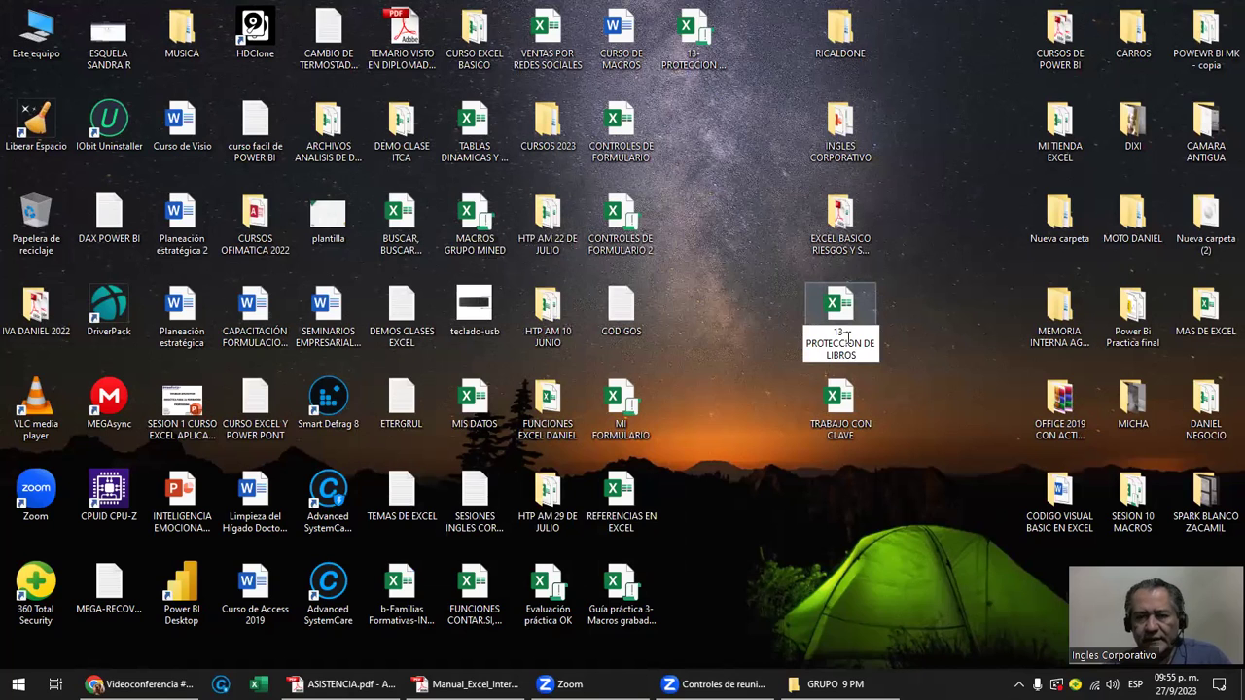
{"action": "key", "text": "Return"}
{"action": "right_click", "coordinate": [832, 307]}
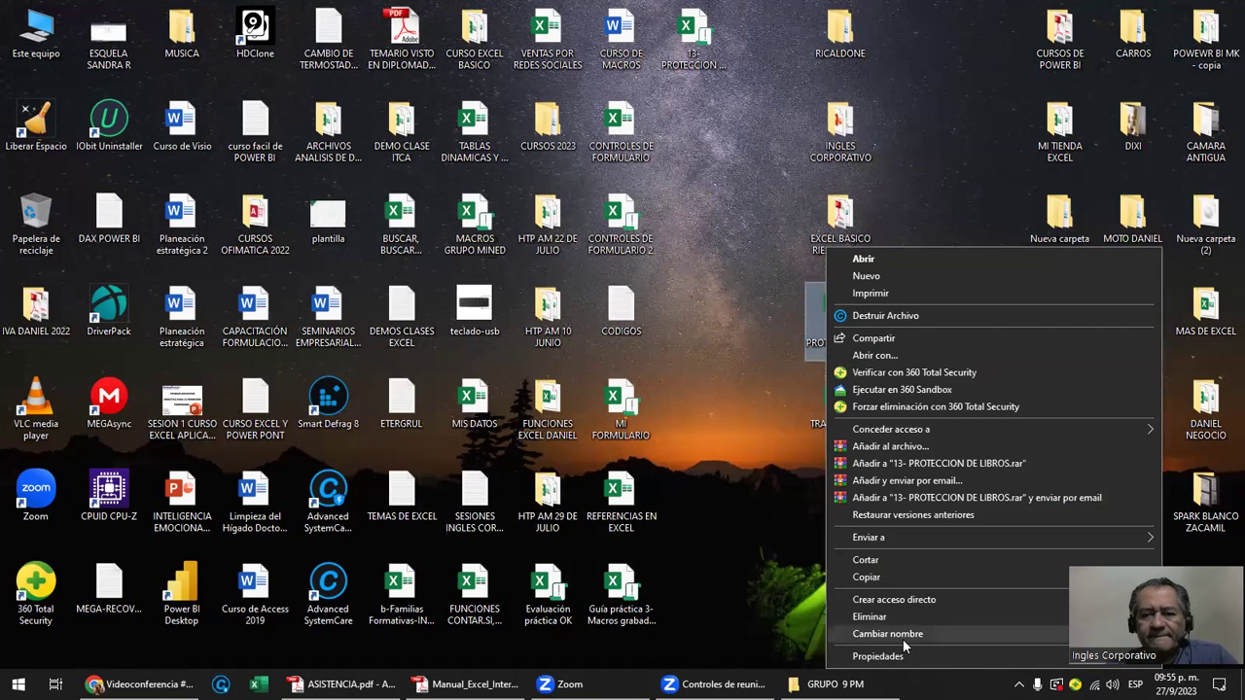
{"action": "left_click", "coordinate": [894, 656]}
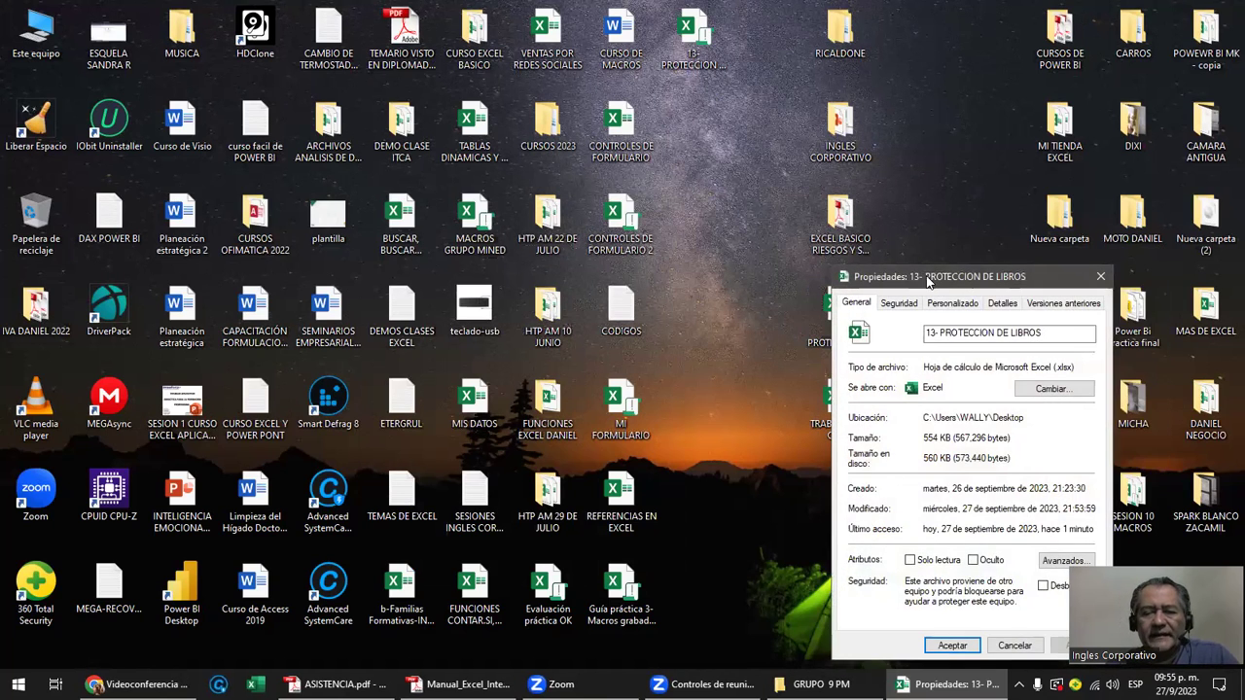
{"action": "left_click_drag", "start_coordinate": [932, 287], "coordinate": [486, 167]}
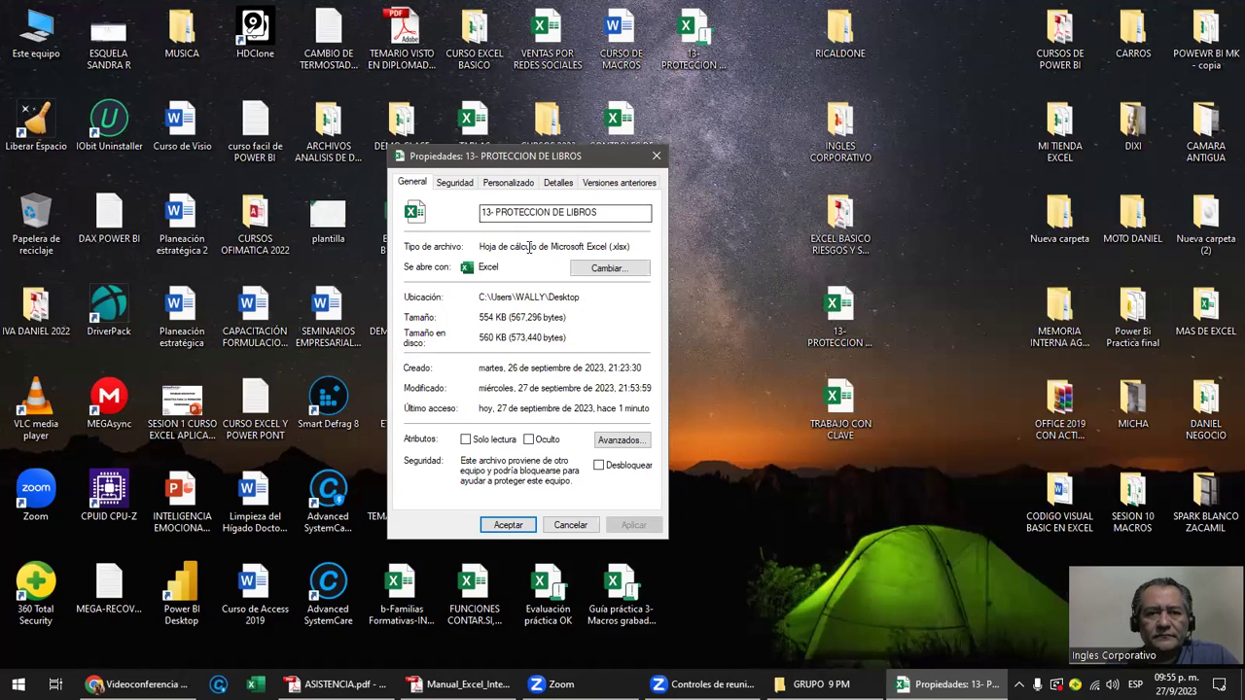
{"action": "left_click", "coordinate": [460, 185]}
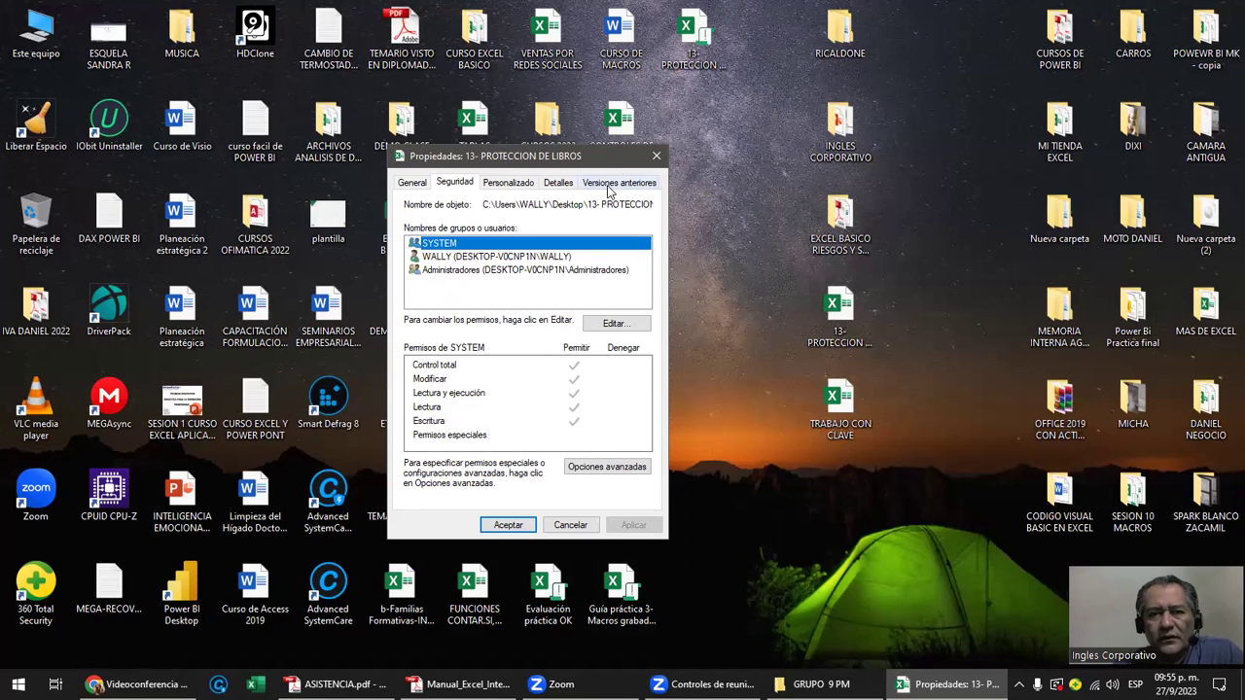
{"action": "left_click", "coordinate": [560, 186]}
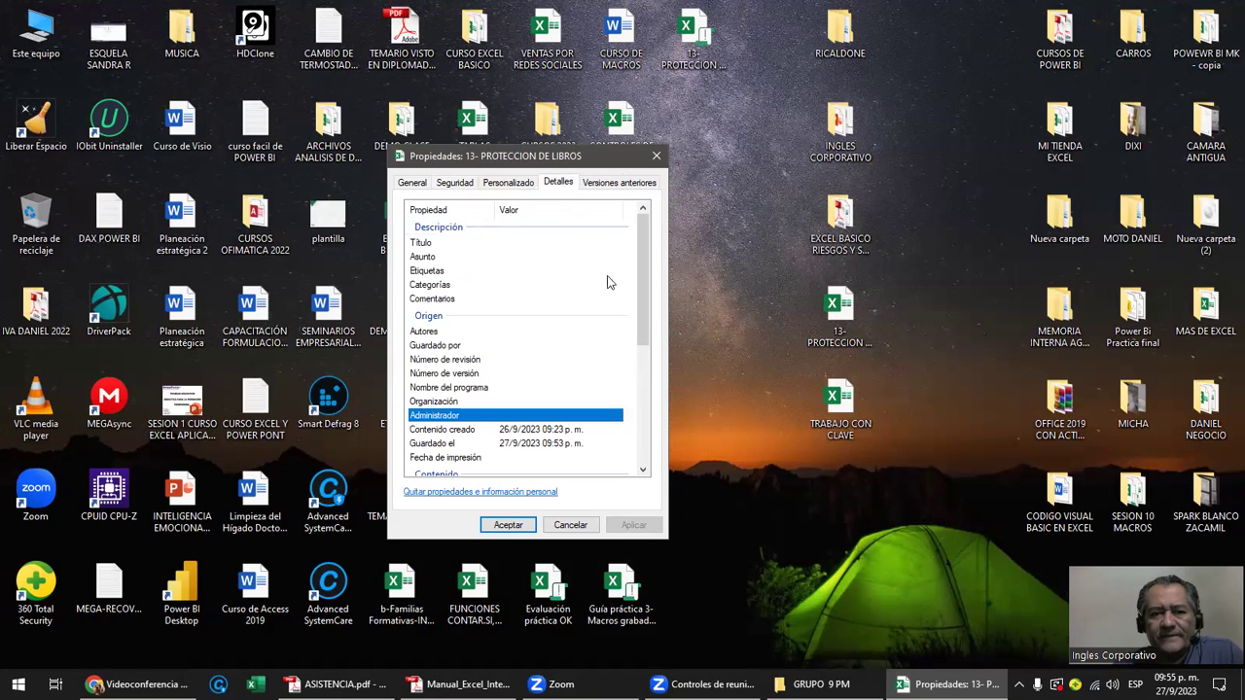
{"action": "left_click_drag", "start_coordinate": [644, 292], "coordinate": [657, 425]}
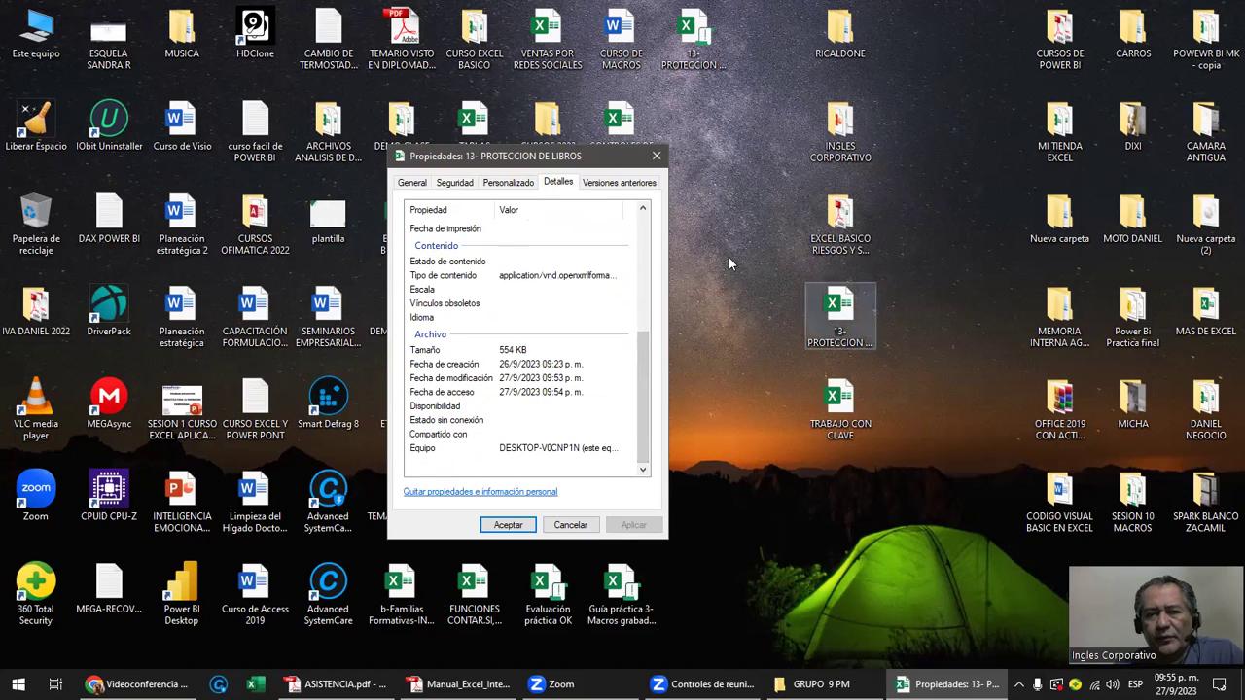
{"action": "key", "text": "Escape"}
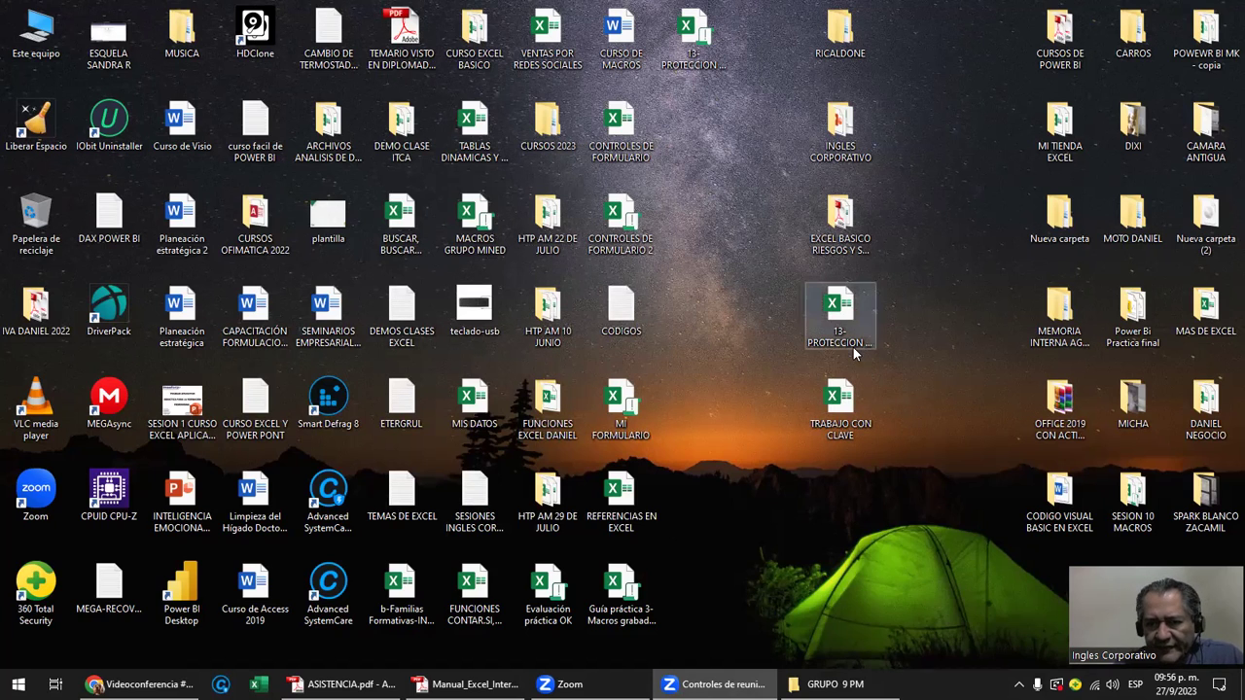
- Open the Properties window of the 13-PROTECCION DE LIBROS workbook file
{"action": "left_click", "coordinate": [852, 348]}
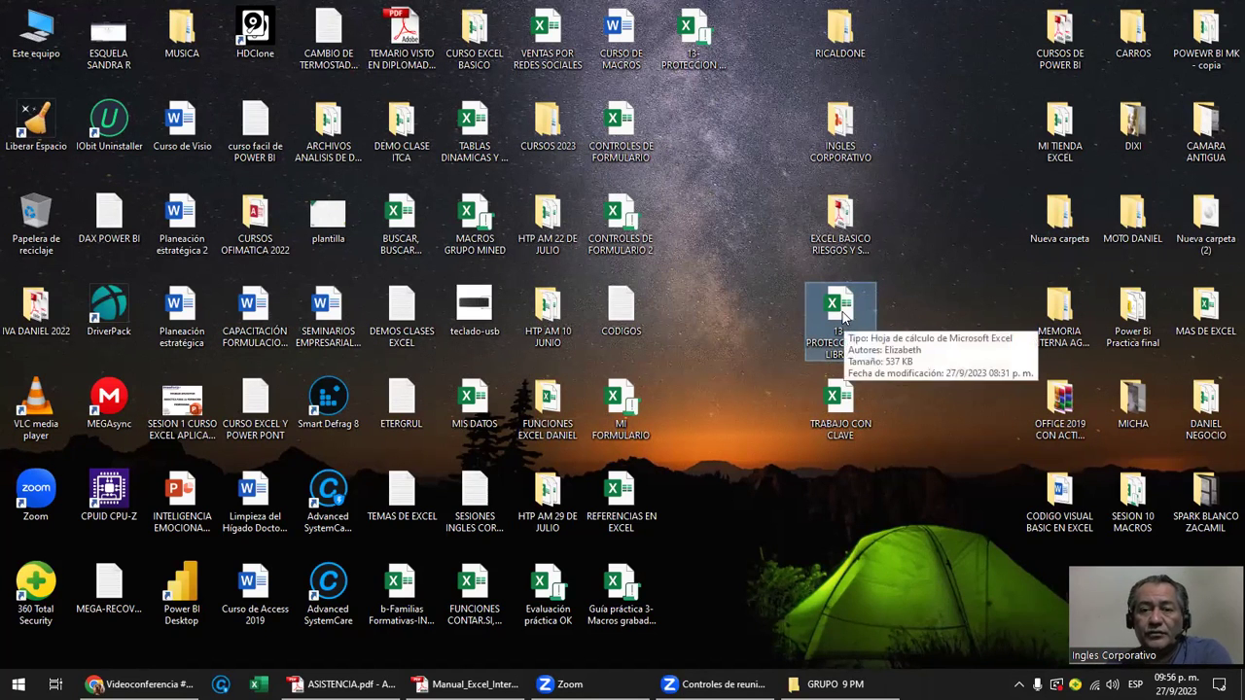
{"action": "right_click", "coordinate": [843, 370]}
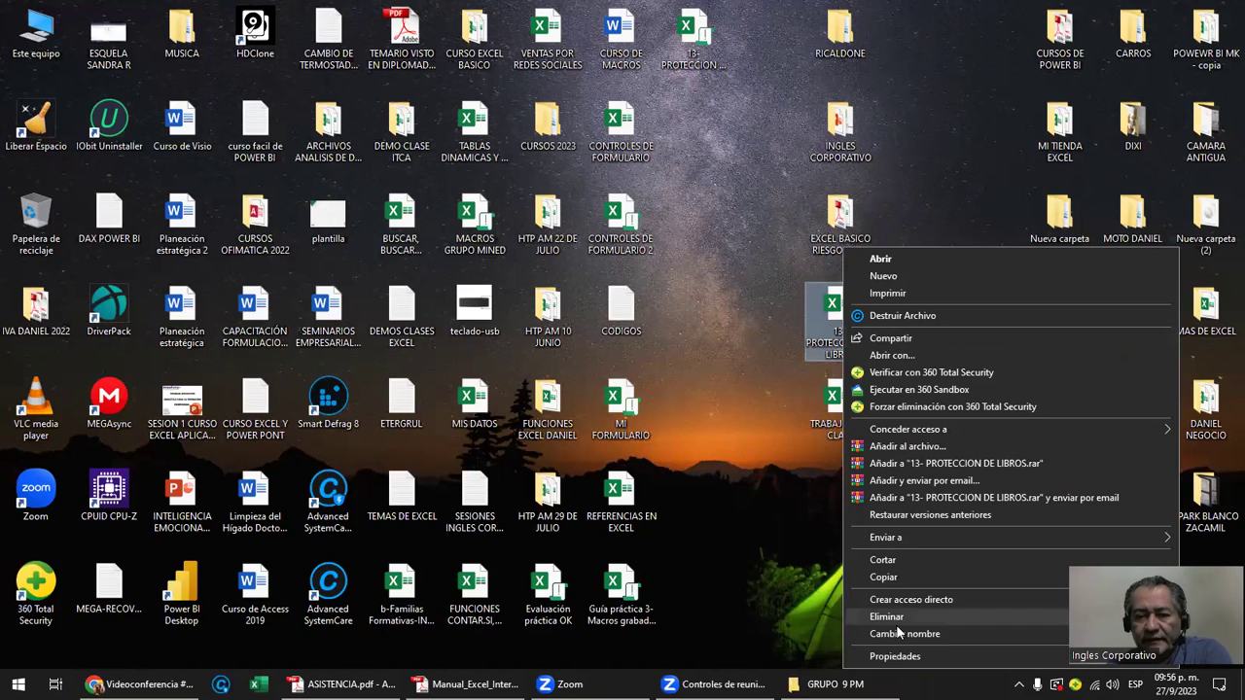
{"action": "left_click", "coordinate": [892, 656]}
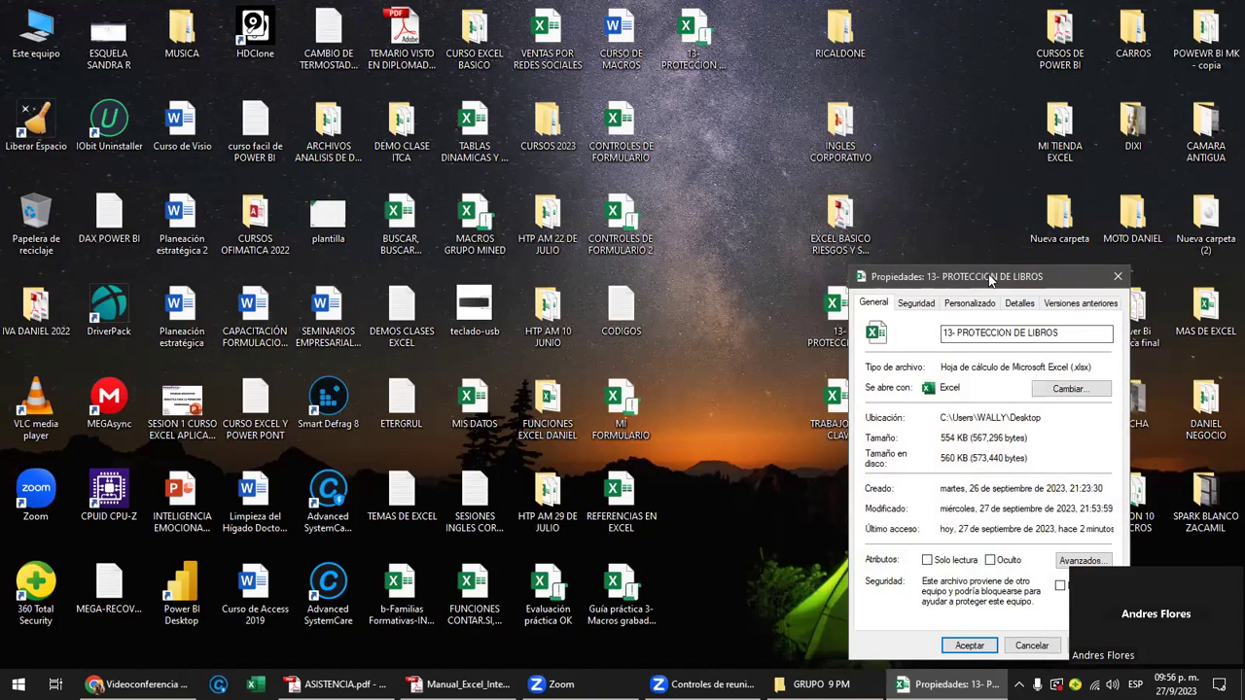
{"action": "left_click_drag", "start_coordinate": [1006, 310], "coordinate": [684, 185]}
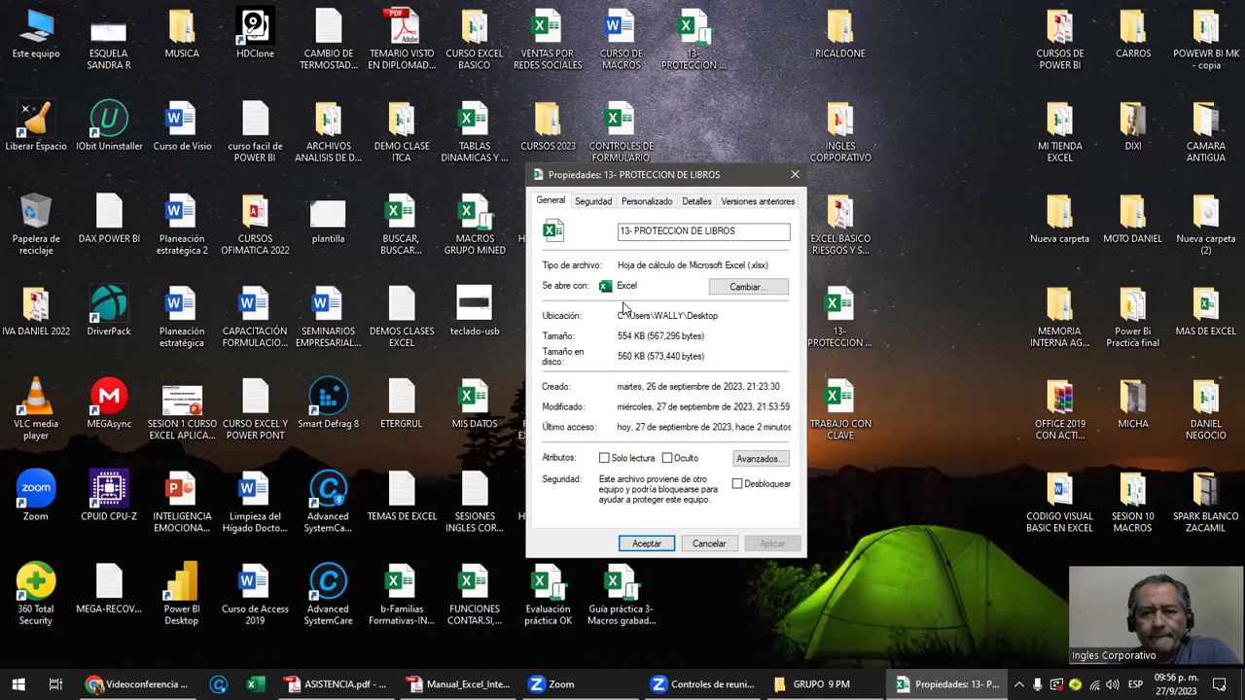
- Dismiss the app chooser and Properties, then drag the workbook icon below TRABAJO CON CLAVE
{"action": "left_click", "coordinate": [745, 288]}
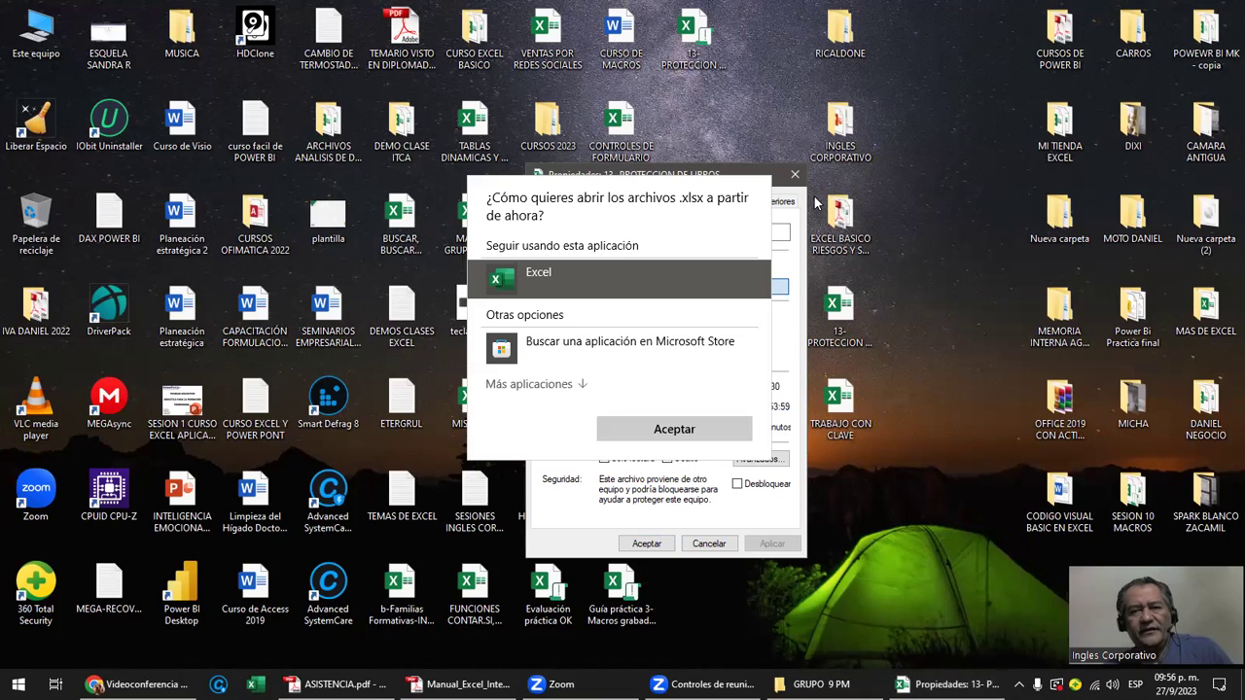
{"action": "left_click", "coordinate": [673, 429]}
{"action": "left_click", "coordinate": [647, 542]}
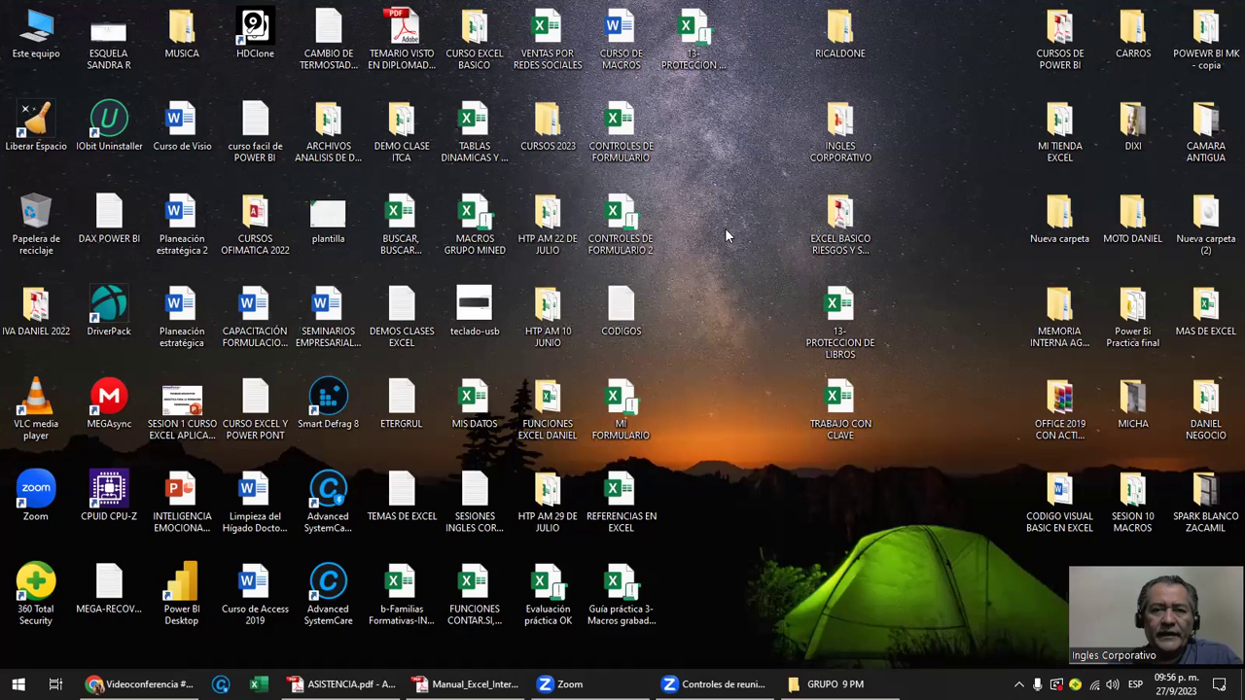
{"action": "left_click_drag", "start_coordinate": [692, 44], "coordinate": [824, 488]}
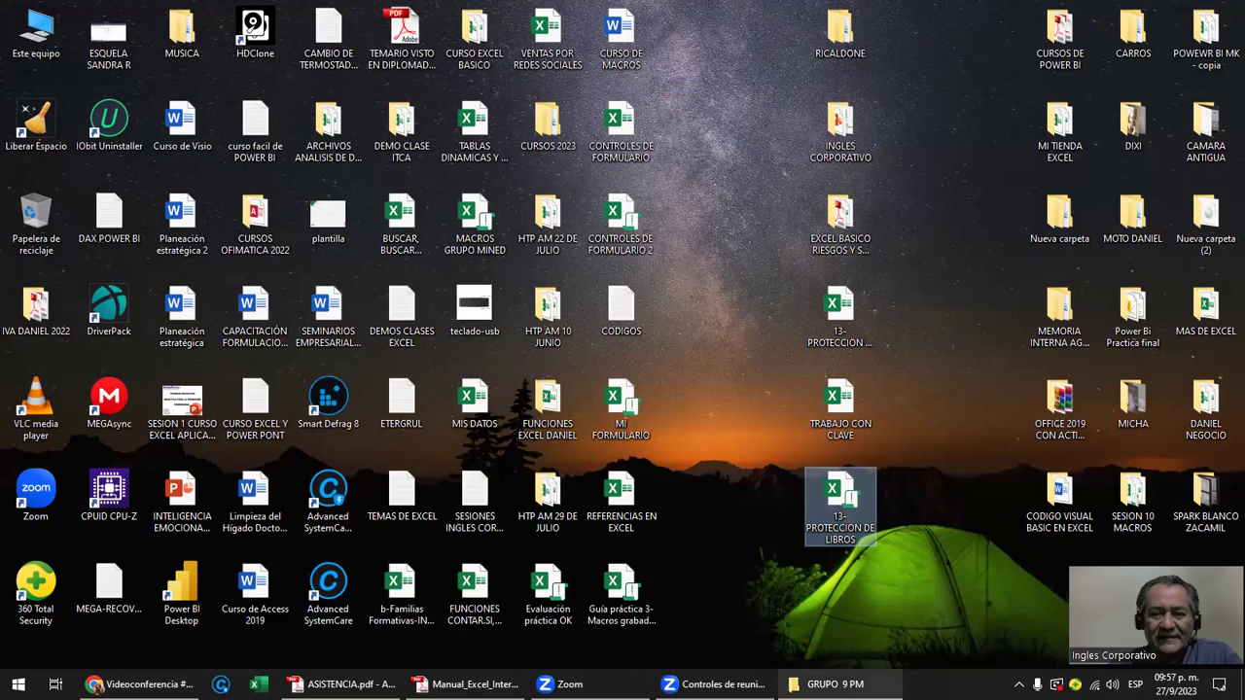
- Close the GRUPO 9 PM folder window and clear the three-workbook selection on the desktop
{"action": "left_click", "coordinate": [834, 684]}
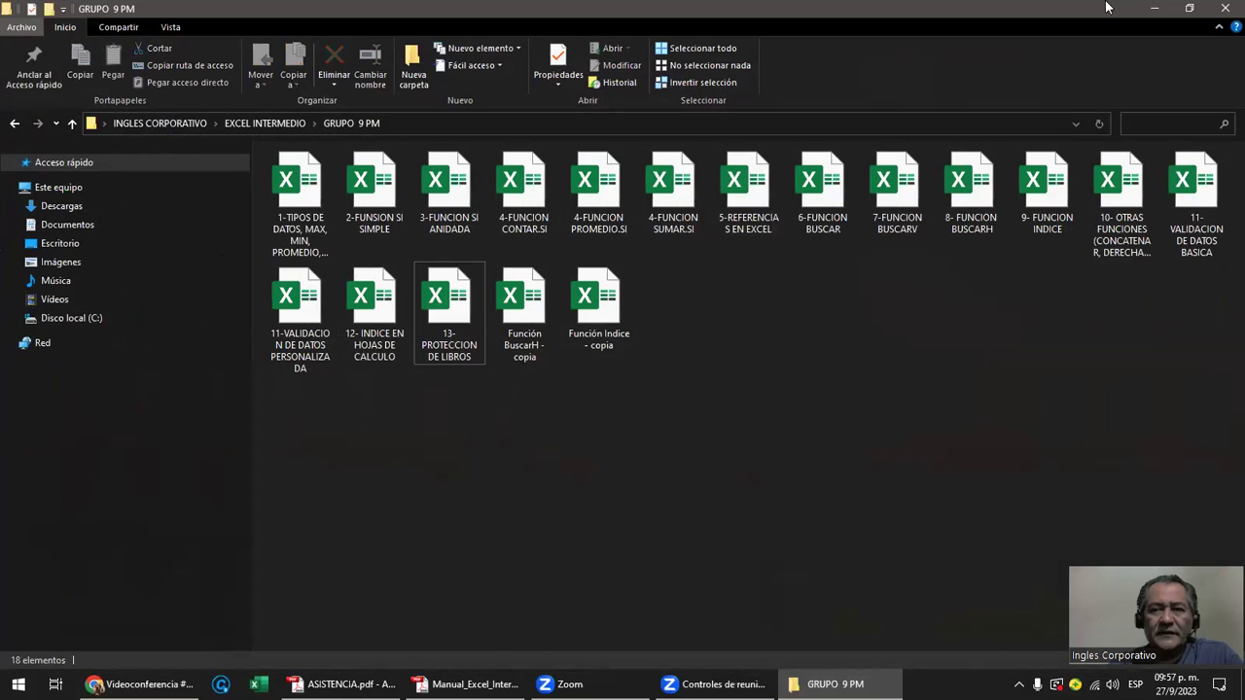
{"action": "left_click", "coordinate": [1224, 7]}
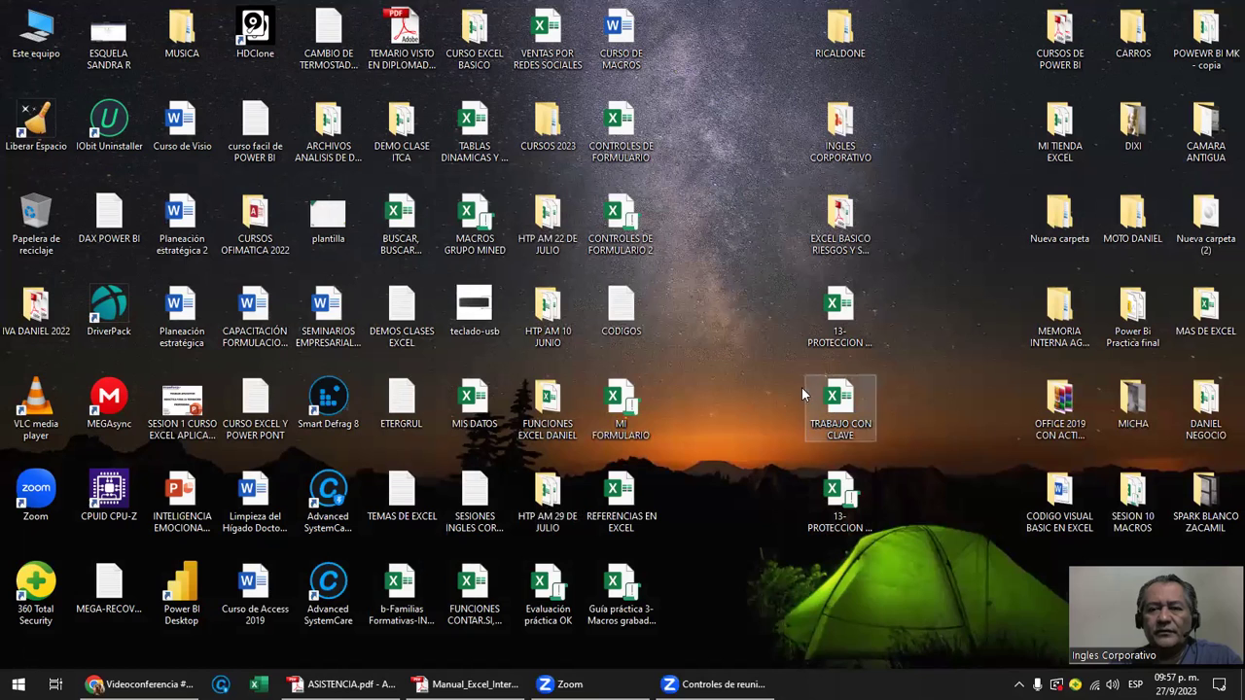
{"action": "mouse_move", "coordinate": [753, 288]}
{"action": "left_mouse_down"}
{"action": "mouse_move", "coordinate": [921, 404]}
{"action": "mouse_move", "coordinate": [939, 549]}
{"action": "left_mouse_up"}
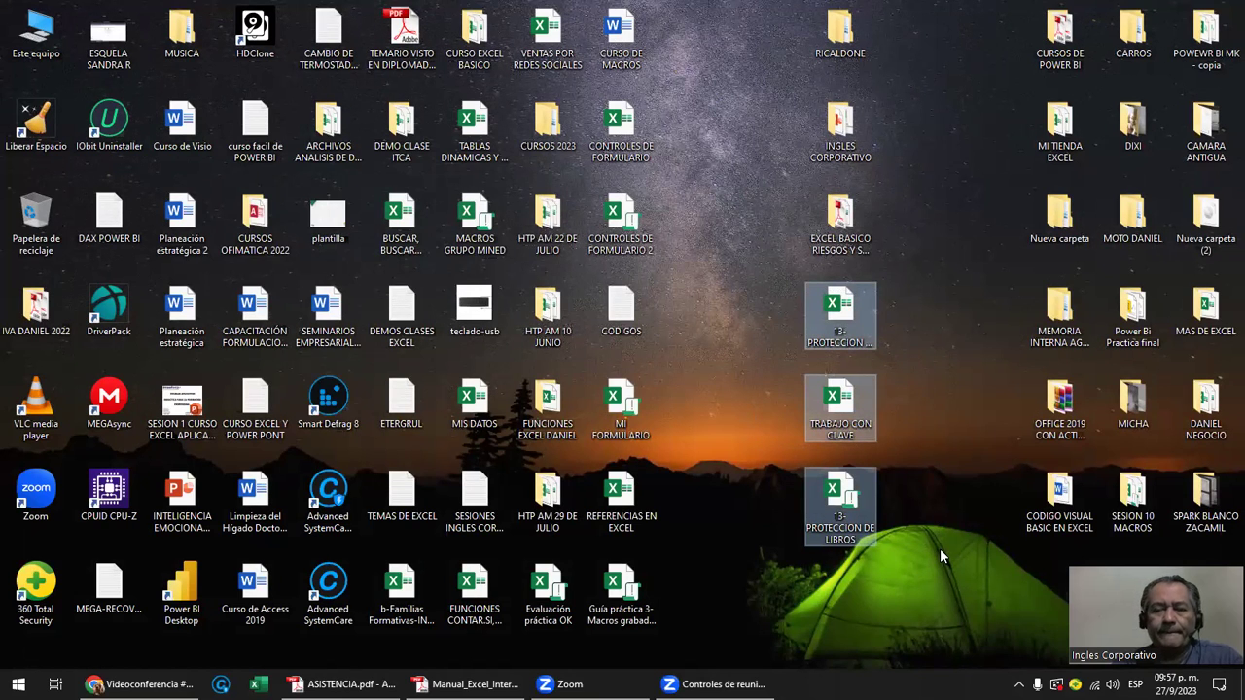
{"action": "left_click", "coordinate": [940, 548]}
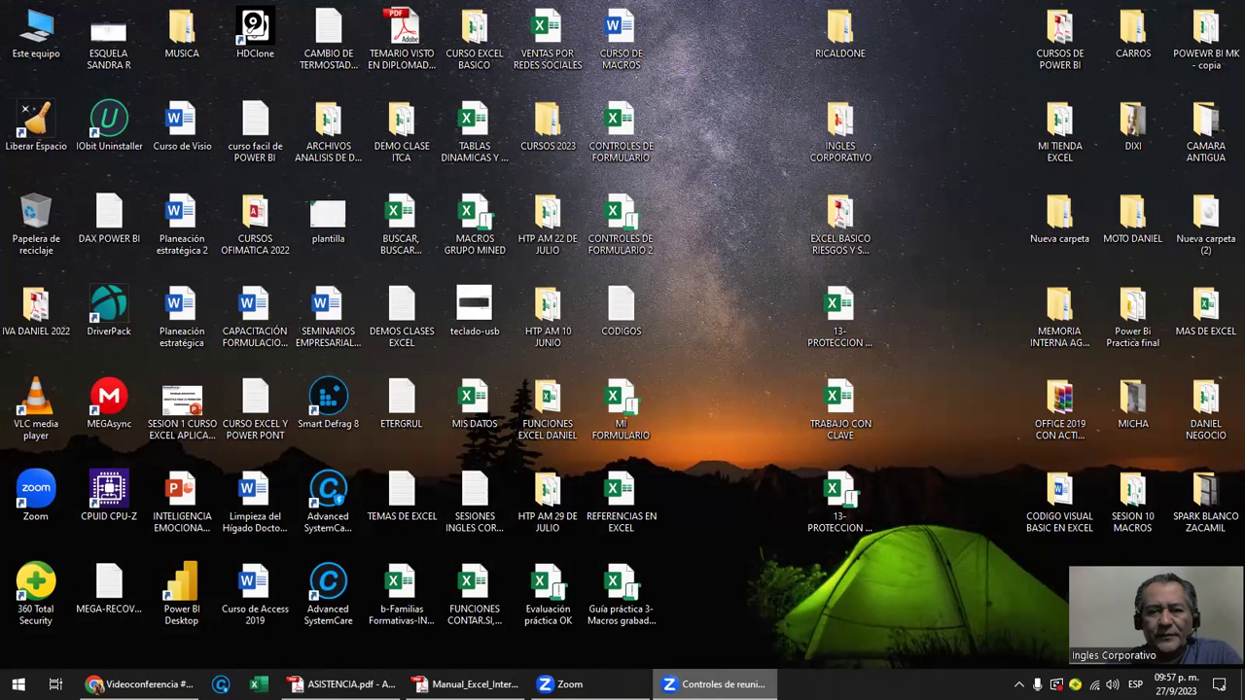
- Open the workbook with its opening password and enable editing despite the final mark
{"action": "double_click", "coordinate": [852, 309]}
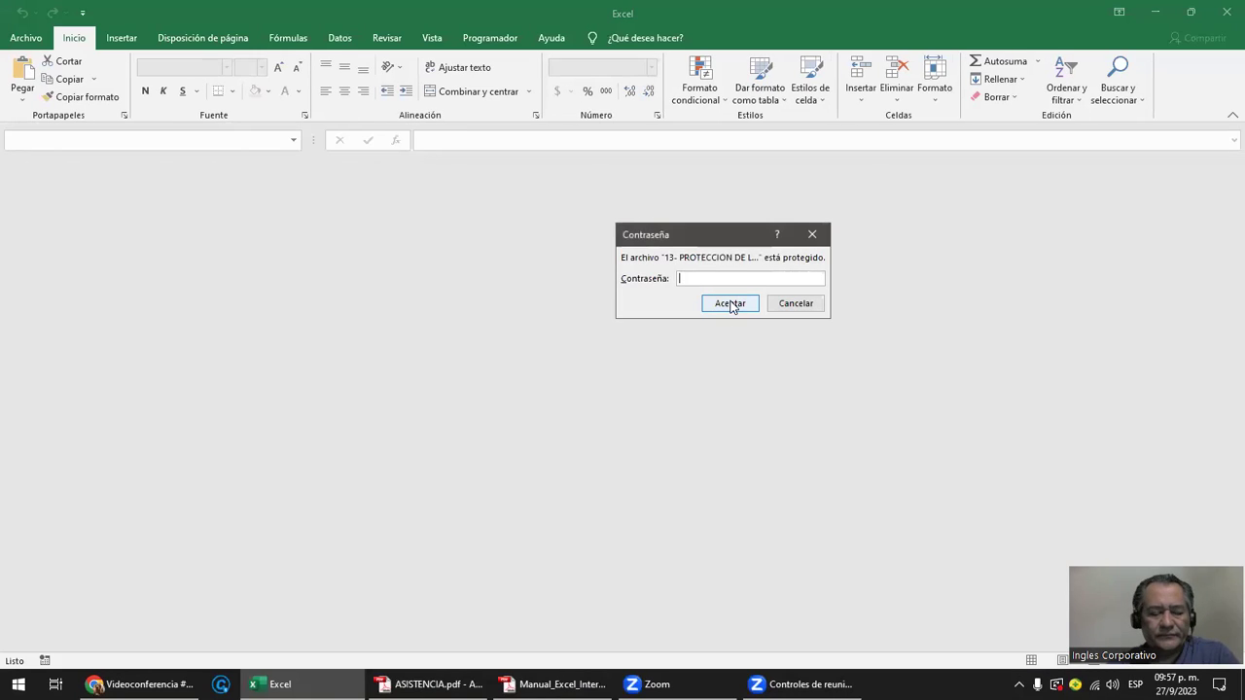
{"action": "type", "text": "2"}
{"action": "left_click", "coordinate": [731, 304]}
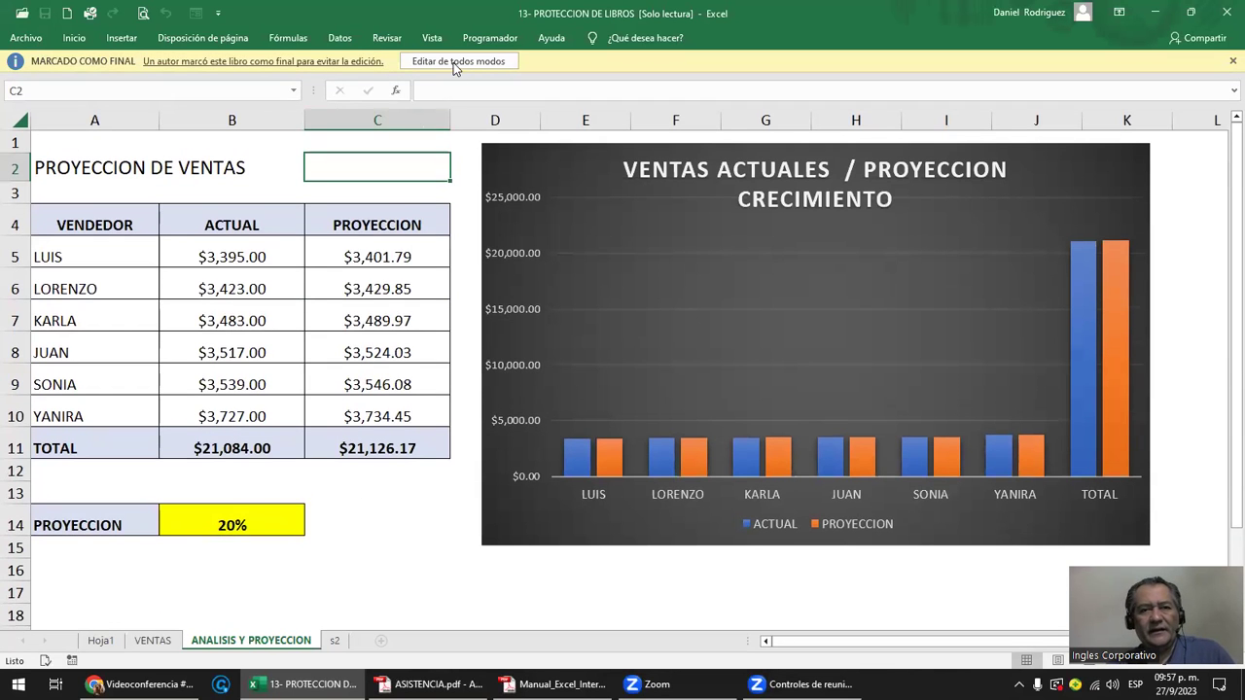
{"action": "left_click", "coordinate": [459, 62]}
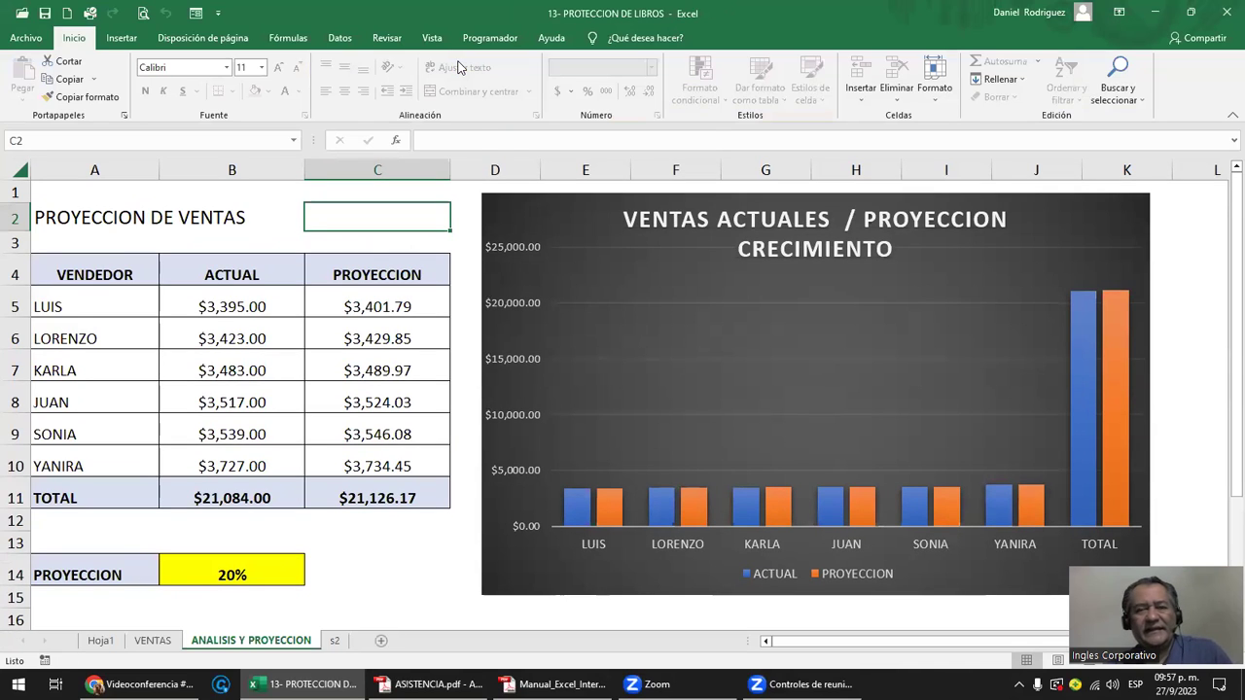
- Unlock B14 on ANALISIS Y PROYECCION and B3 on sheet s2 with the range password
{"action": "double_click", "coordinate": [251, 572]}
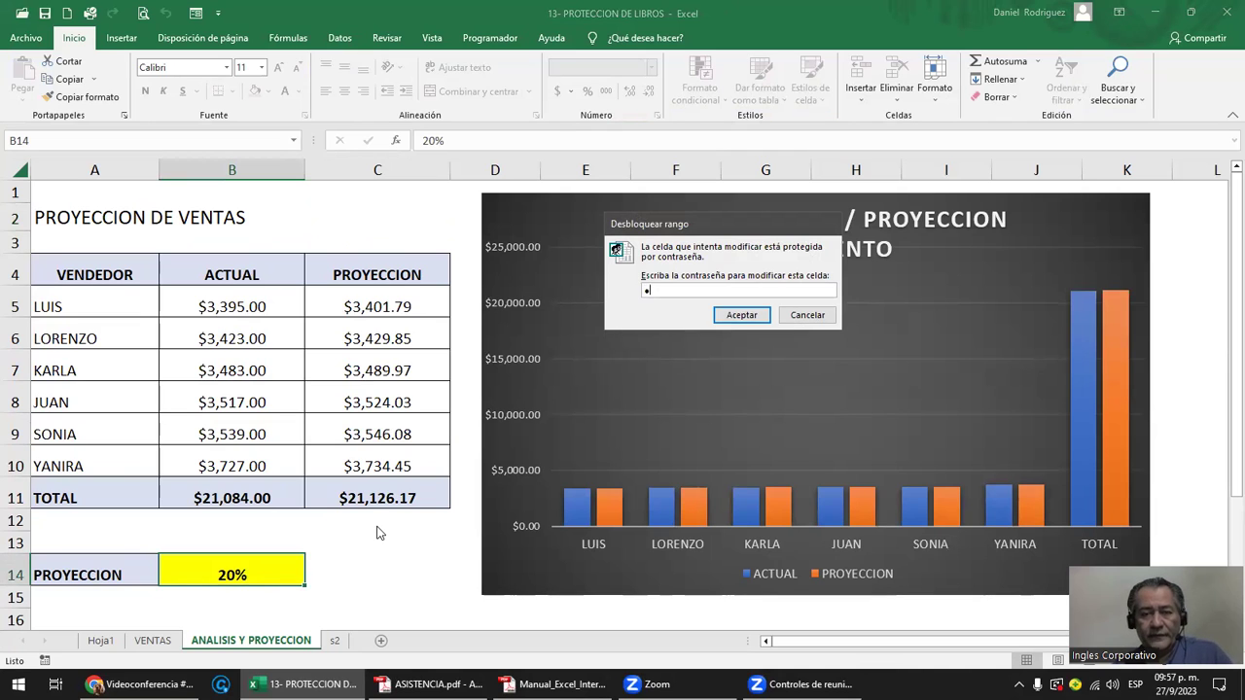
{"action": "key", "text": "Return"}
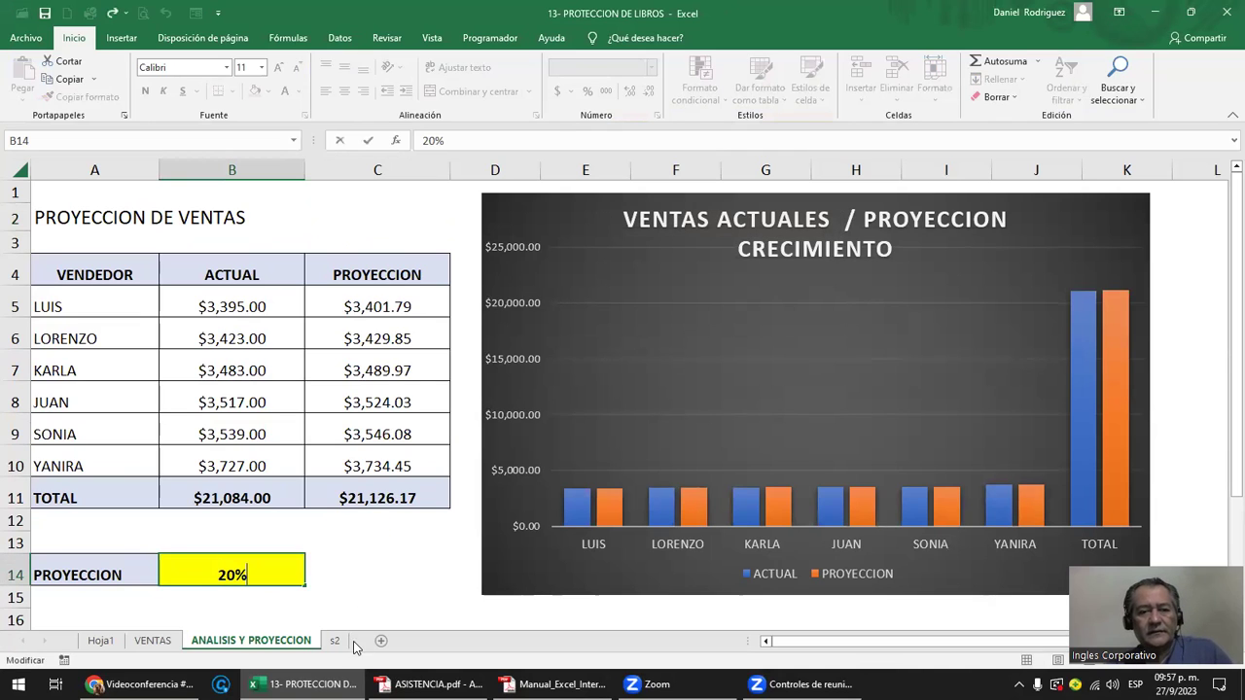
{"action": "left_click", "coordinate": [336, 642]}
{"action": "double_click", "coordinate": [494, 289]}
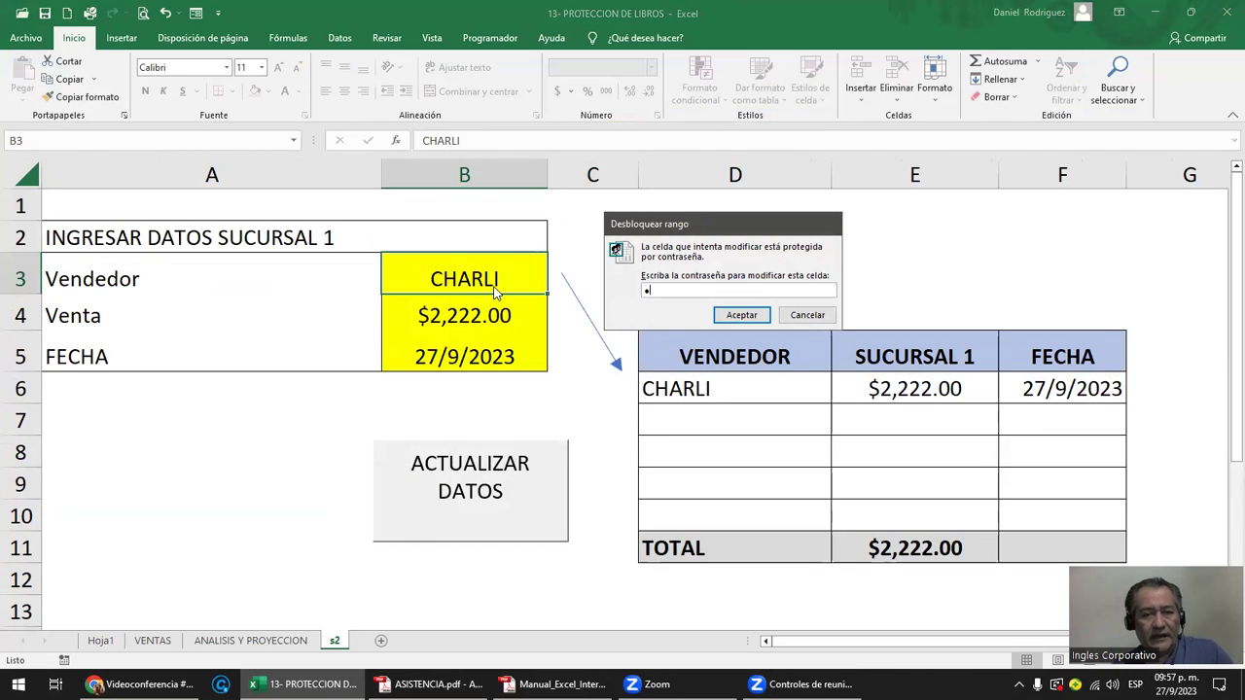
{"action": "key", "text": "Return"}
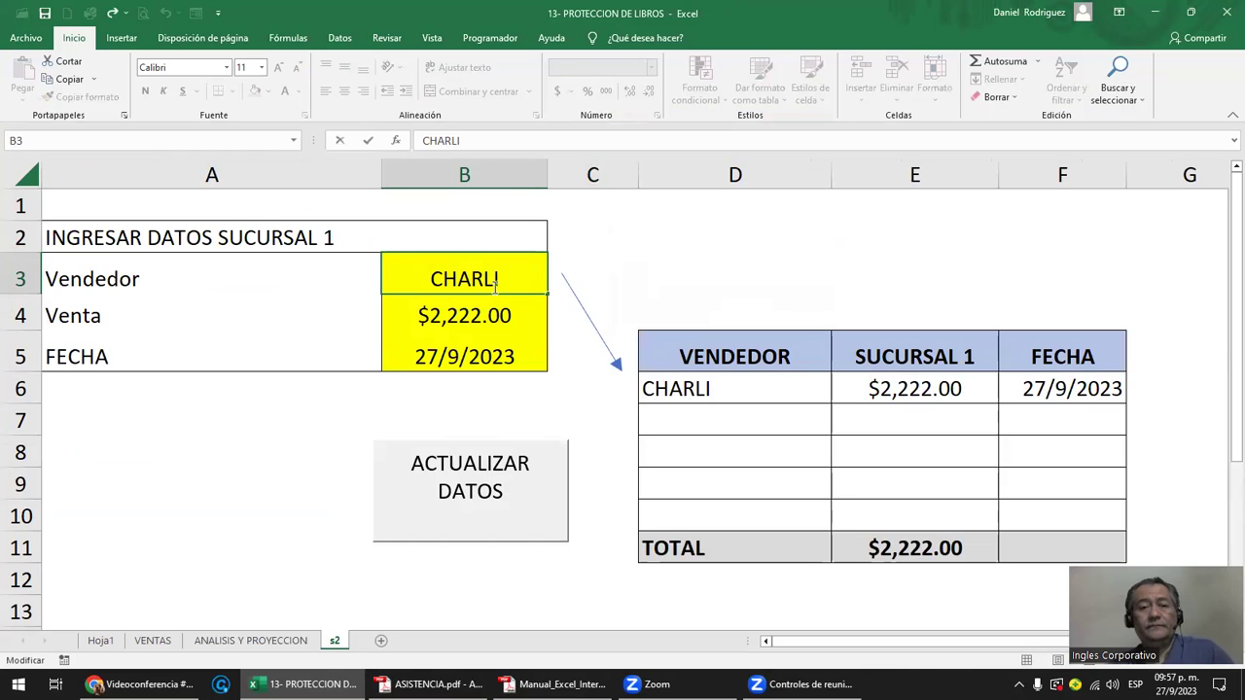
{"action": "left_click", "coordinate": [612, 257]}
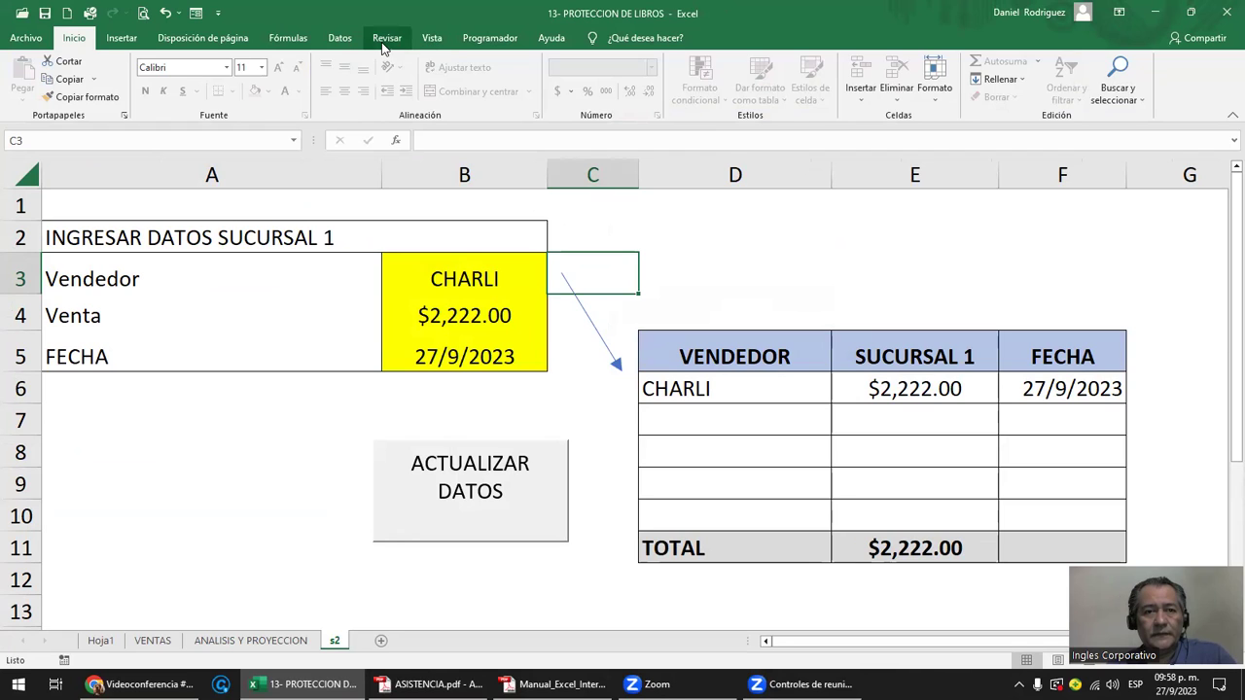
- Unprotect sheet s2 with Desproteger hoja, confirming the sheet password
{"action": "left_click", "coordinate": [384, 44]}
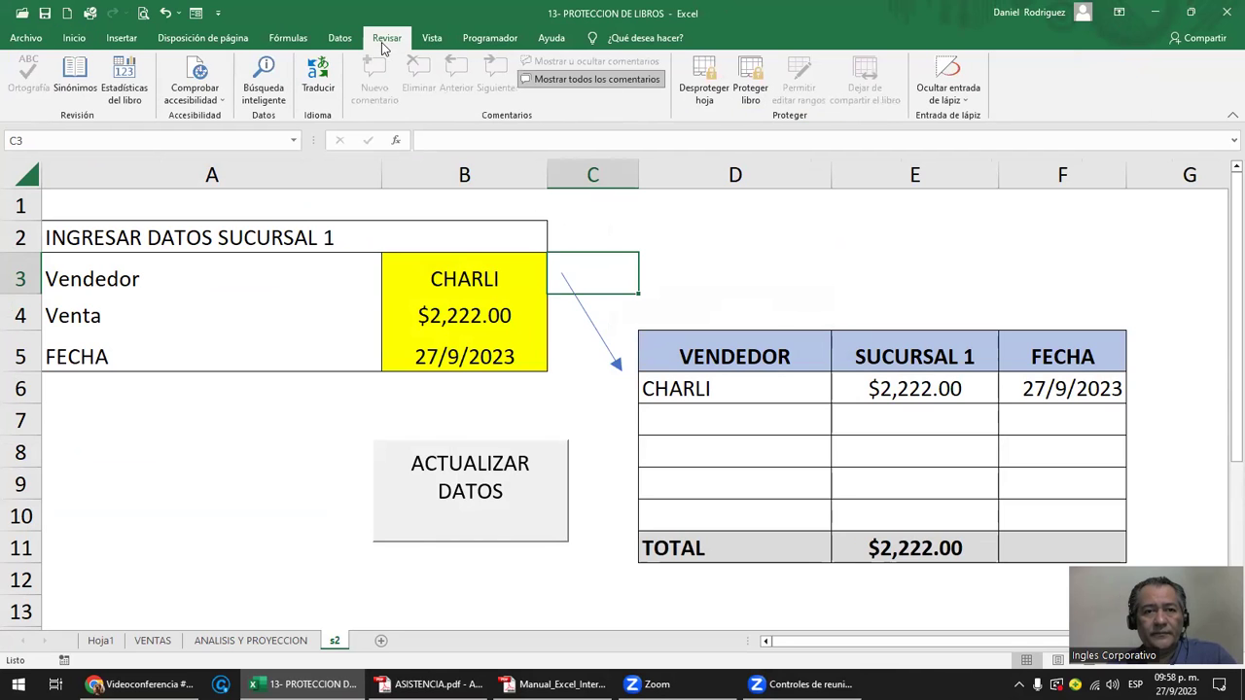
{"action": "left_click", "coordinate": [700, 92]}
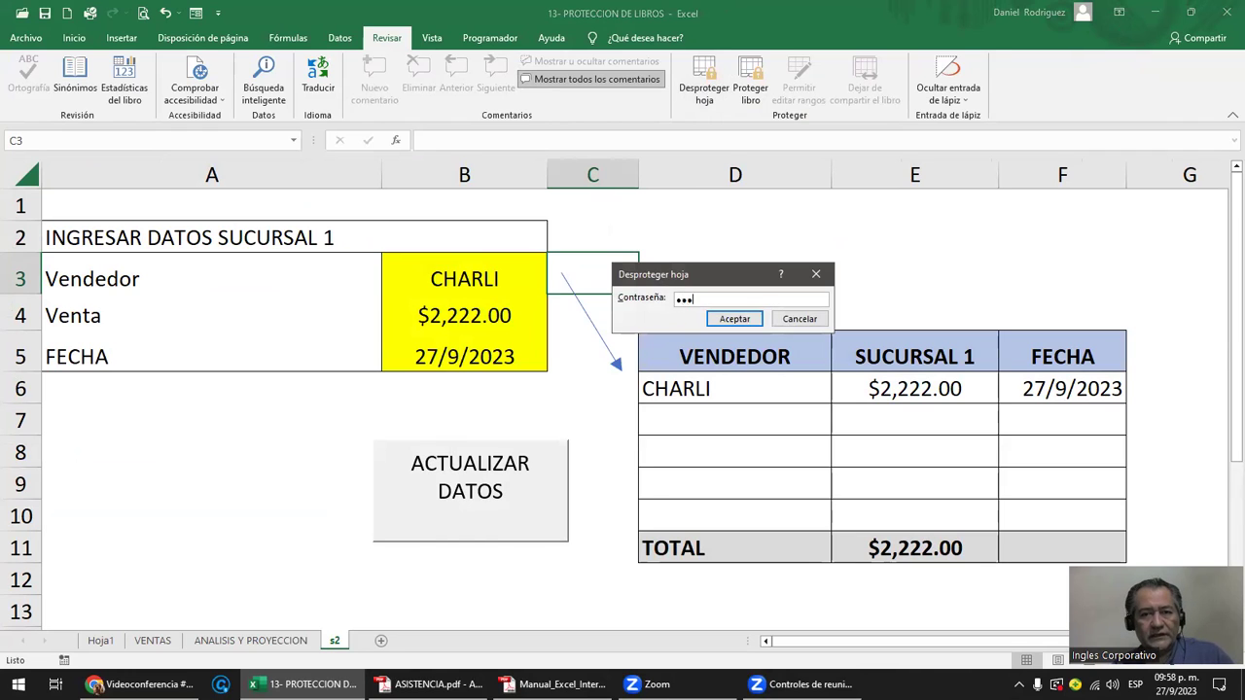
{"action": "key", "text": "Return"}
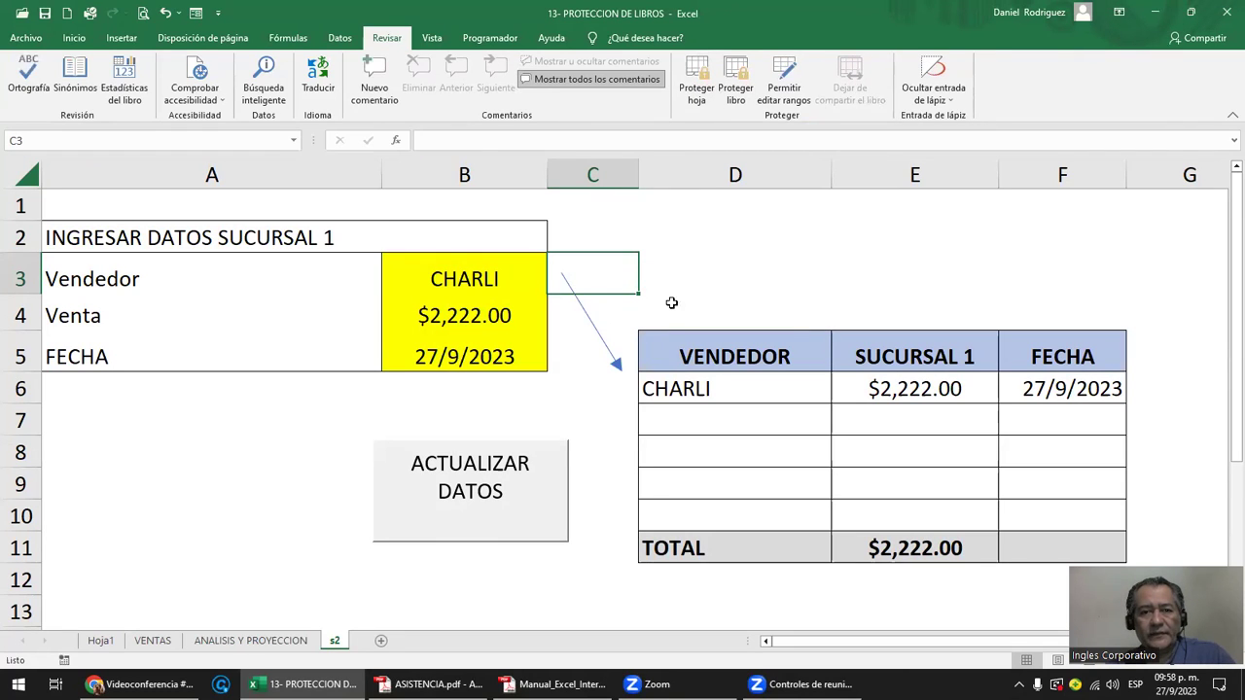
- Check the =B3 formula in D6, then test editing by deleting the VENDEDOR header and undoing
{"action": "left_click", "coordinate": [693, 352]}
{"action": "left_click", "coordinate": [699, 385]}
{"action": "double_click", "coordinate": [698, 385]}
{"action": "key", "text": "Escape"}
{"action": "left_click", "coordinate": [739, 355]}
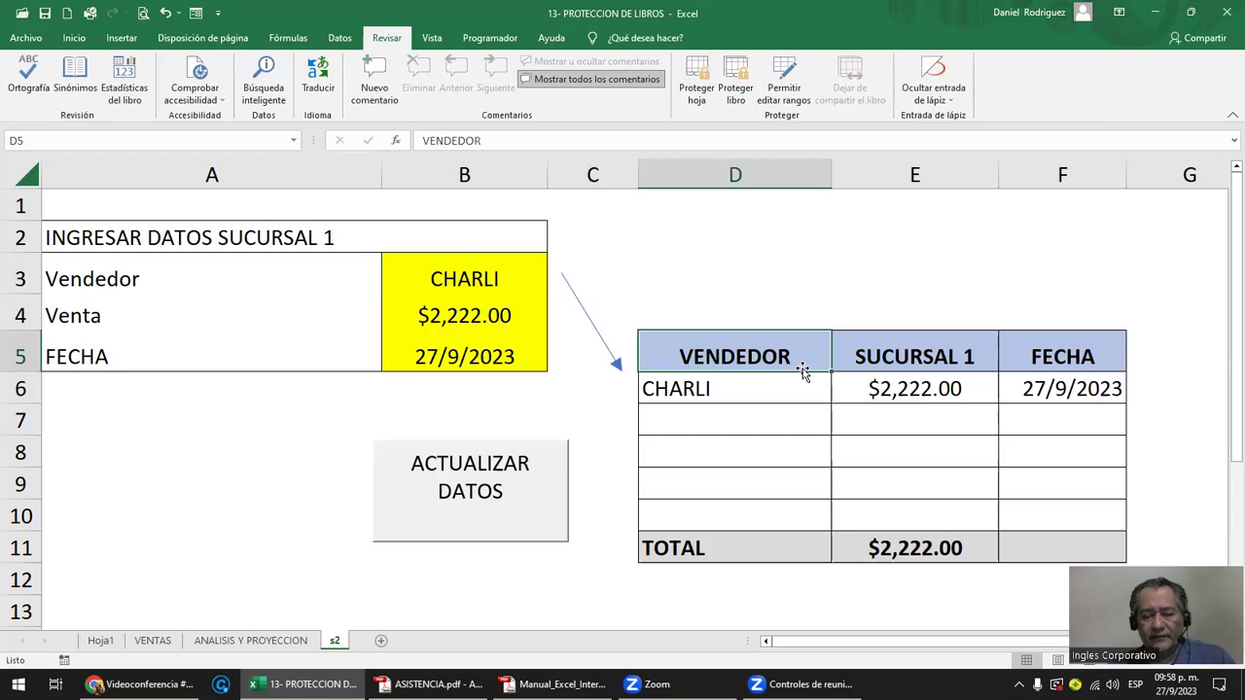
{"action": "key", "text": "Delete"}
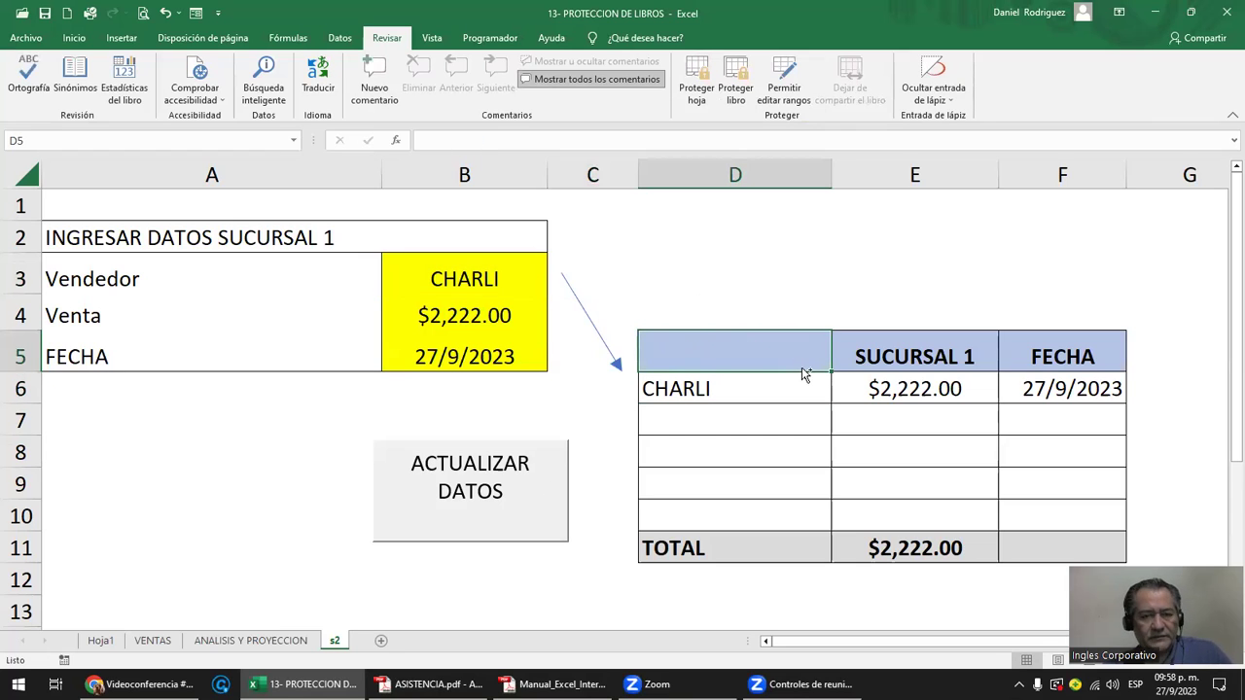
{"action": "key", "text": "ctrl+z"}
{"action": "left_click", "coordinate": [730, 256]}
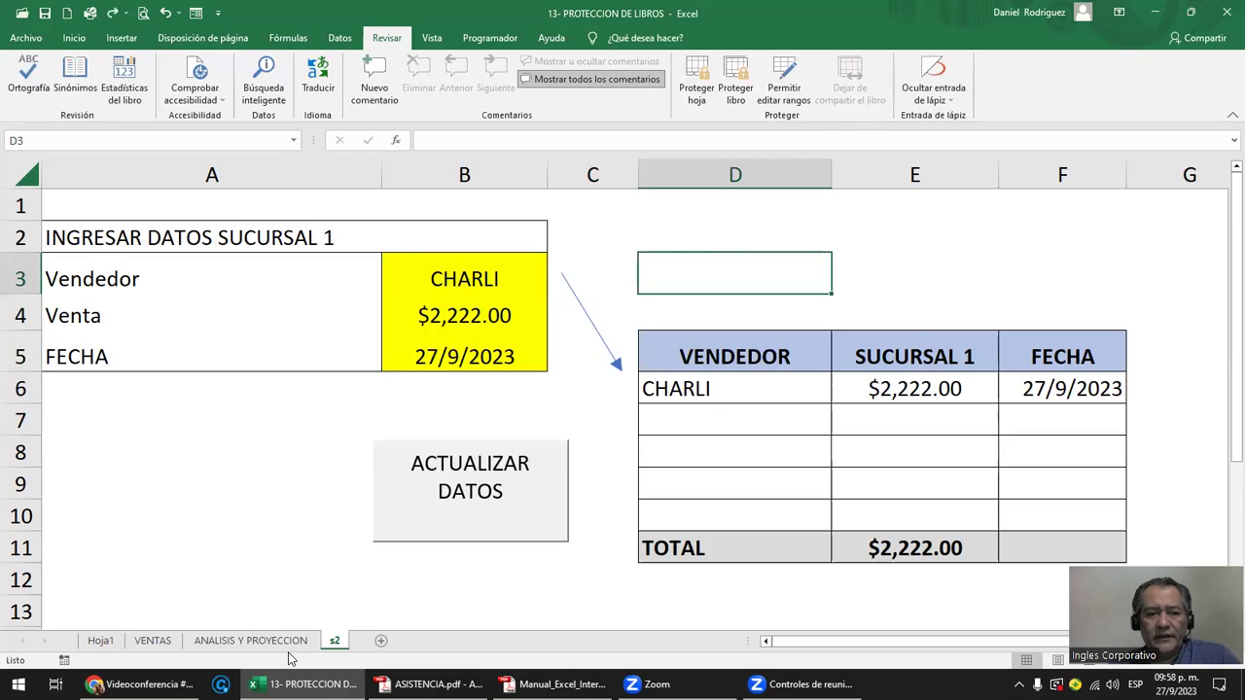
- On ANALISIS Y PROYECCION, attempt to edit C2 twice, dismissing the protected-sheet warnings, then select C14
{"action": "left_click", "coordinate": [250, 640]}
{"action": "left_click", "coordinate": [416, 221]}
{"action": "double_click", "coordinate": [416, 221]}
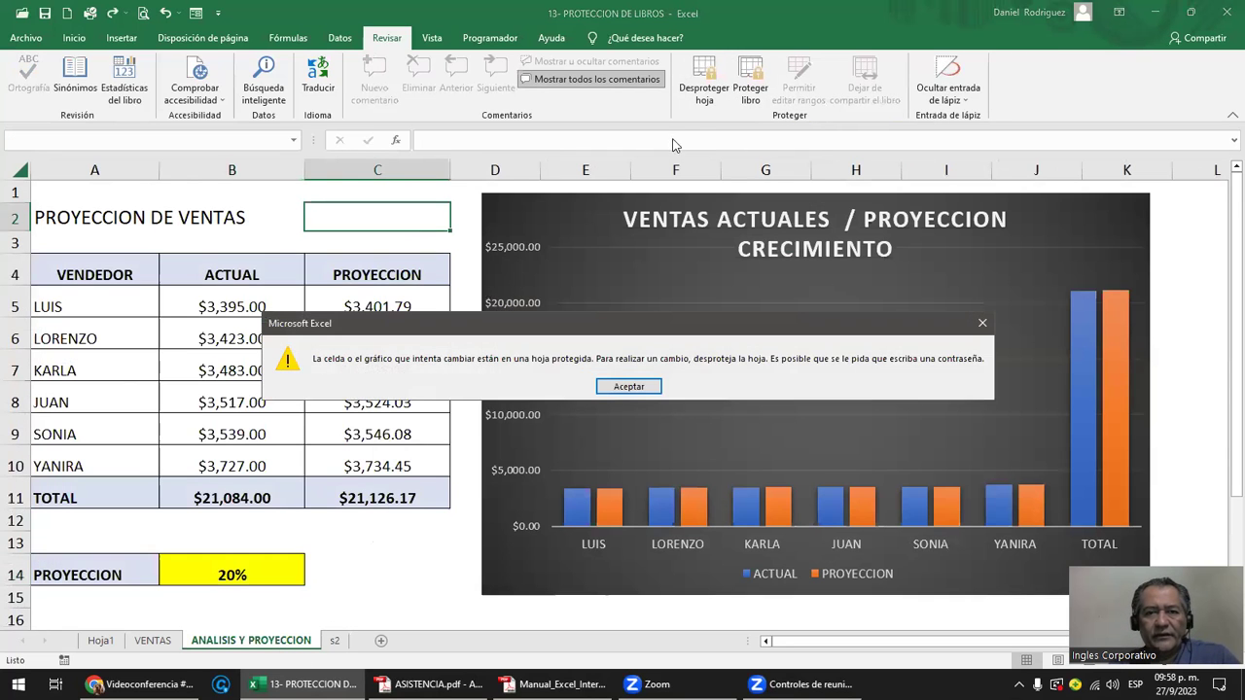
{"action": "key", "text": "Return"}
{"action": "double_click", "coordinate": [433, 212]}
{"action": "key", "text": "Return"}
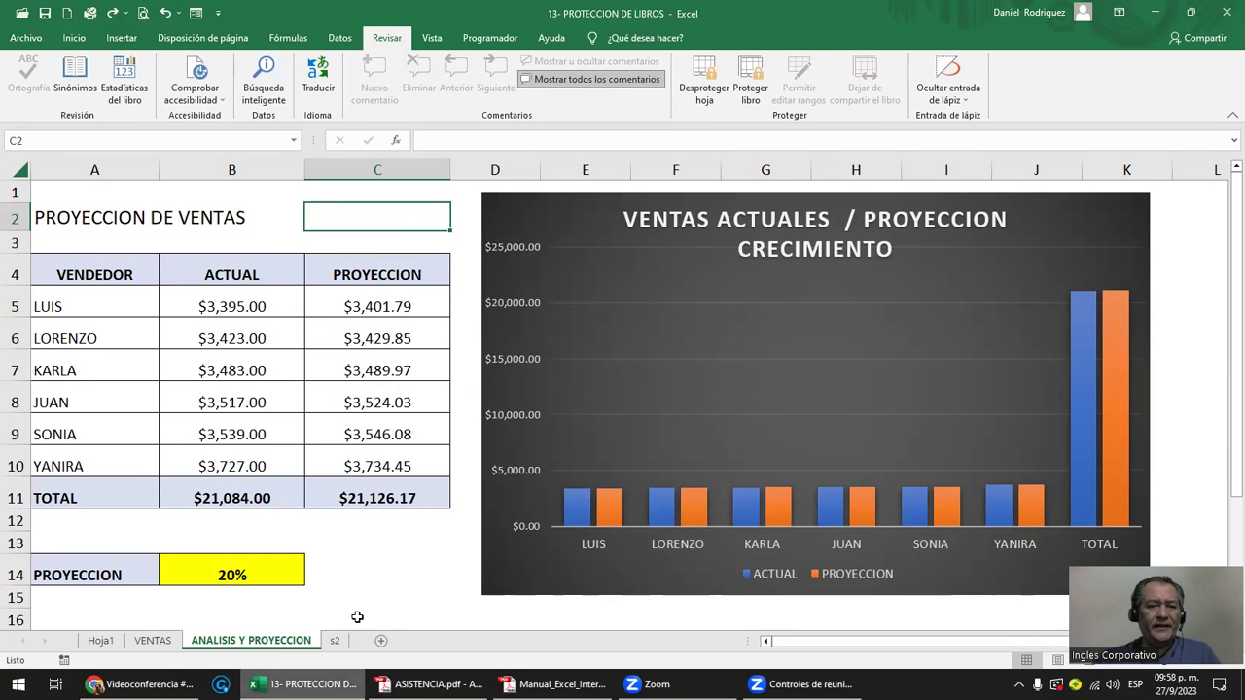
{"action": "left_click", "coordinate": [350, 572]}
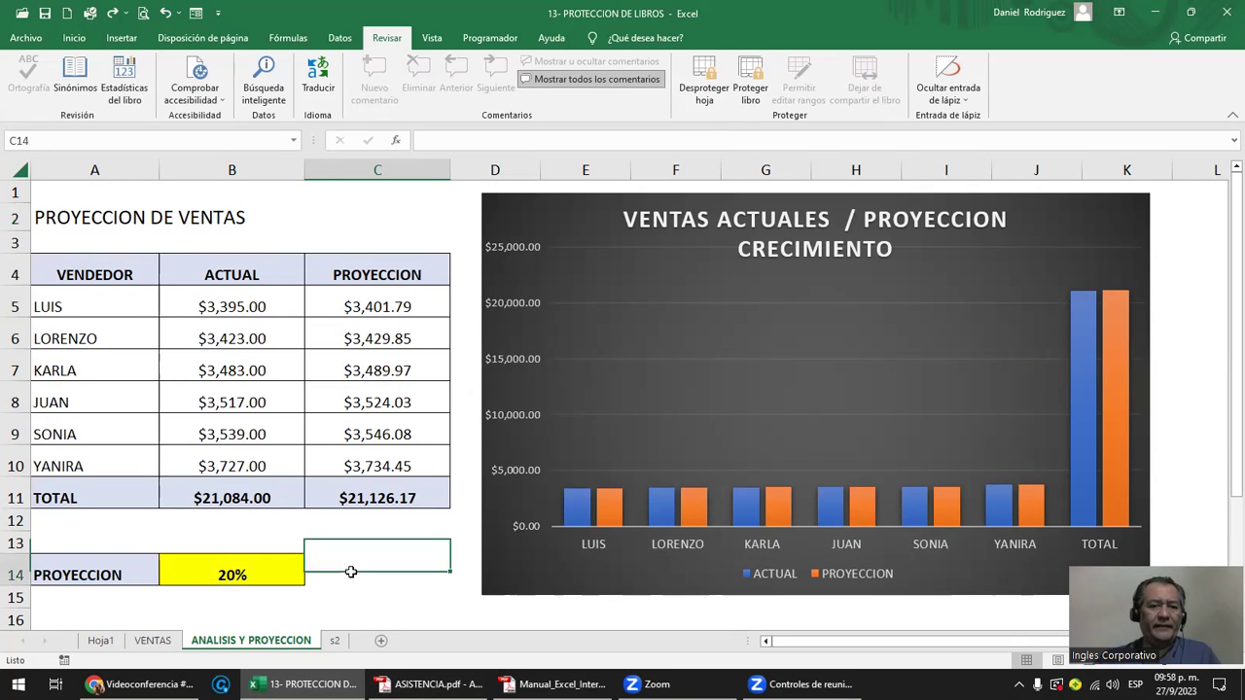
- Insert a new sheet, enter LIBRO and CLAVE APERTURA headings, and autofit column B
{"action": "left_click", "coordinate": [380, 642]}
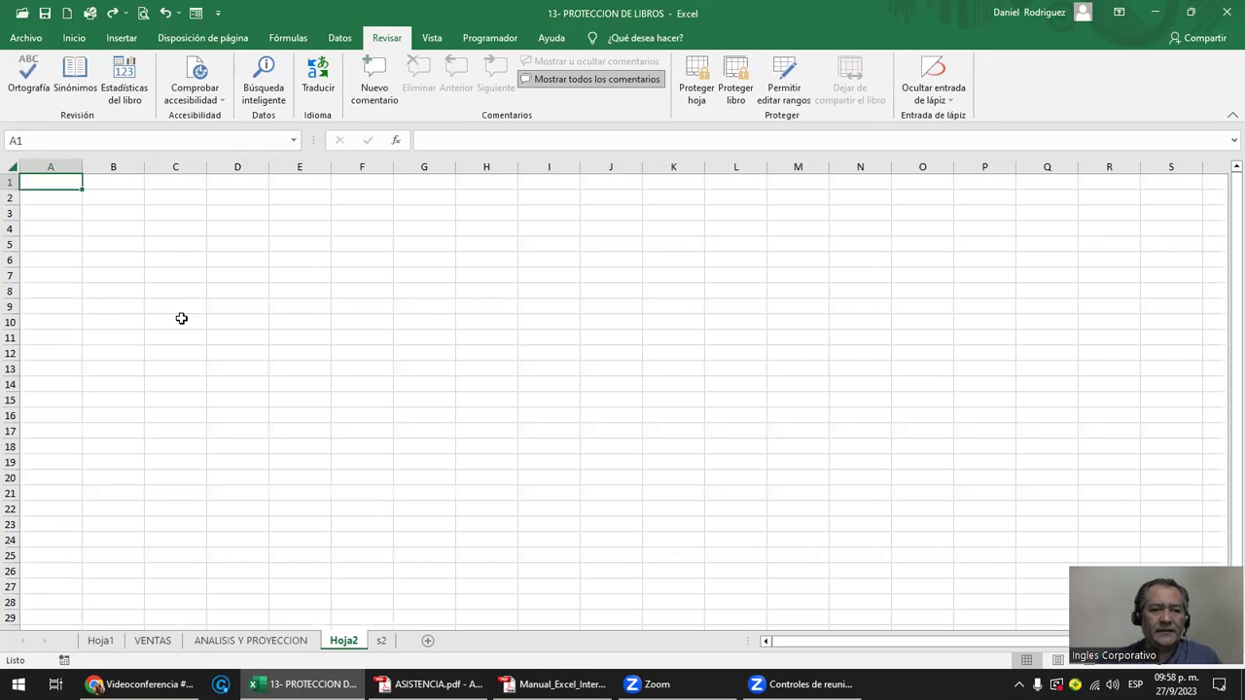
{"action": "scroll", "coordinate": [180, 317], "scroll_direction": "up", "scroll_amount": 3}
{"action": "left_click", "coordinate": [175, 262]}
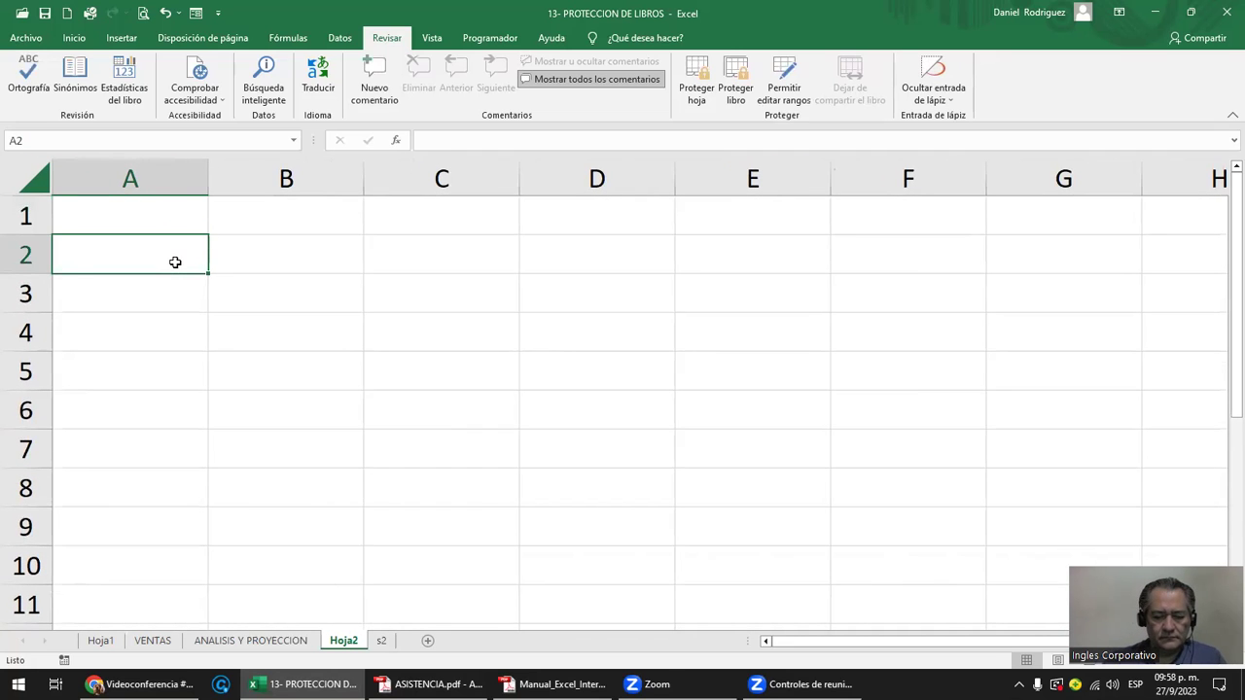
{"action": "type", "text": "LIBRO"}
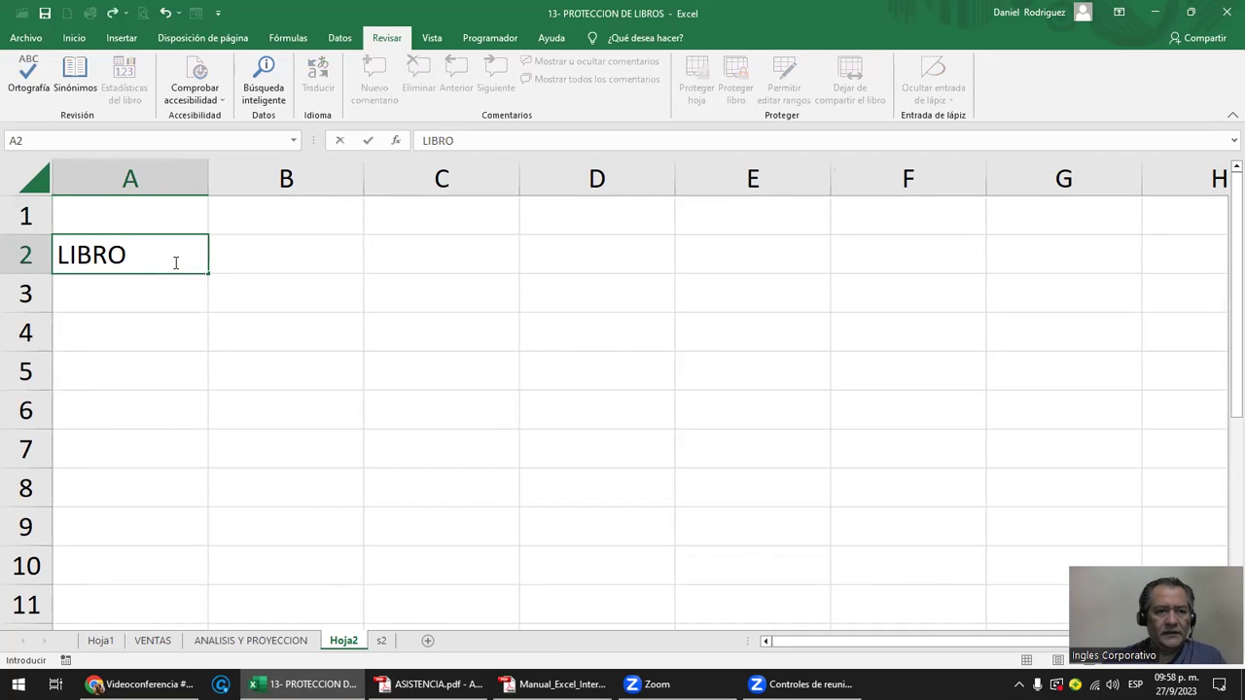
{"action": "key", "text": "Return"}
{"action": "left_click", "coordinate": [175, 263]}
{"action": "type", "text": "CLAVE"}
{"action": "key", "text": "F2"}
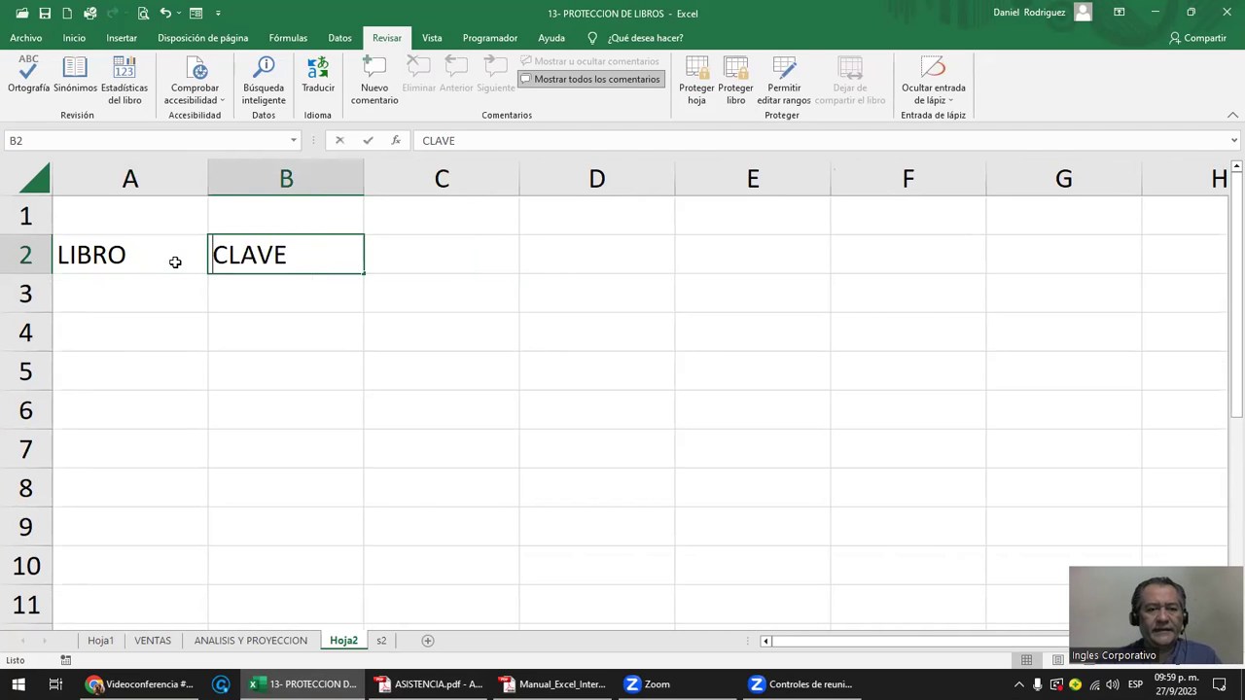
{"action": "type", "text": "APERT"}
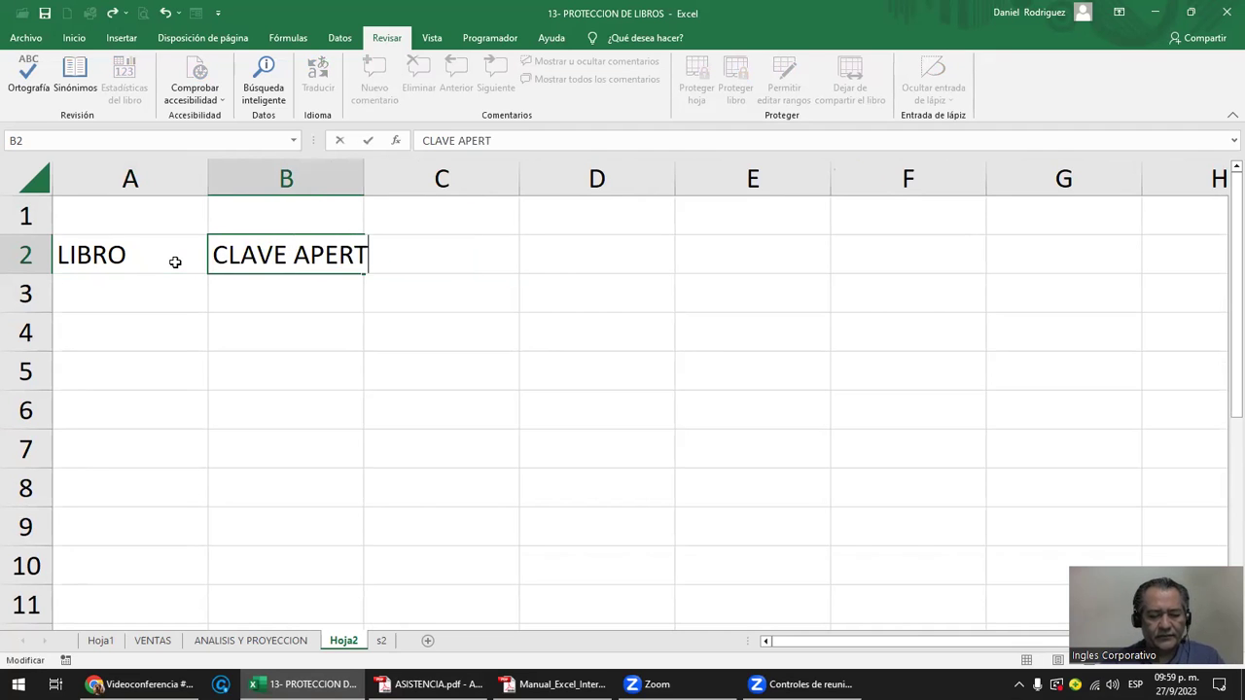
{"action": "type", "text": "URA"}
{"action": "key", "text": "Return"}
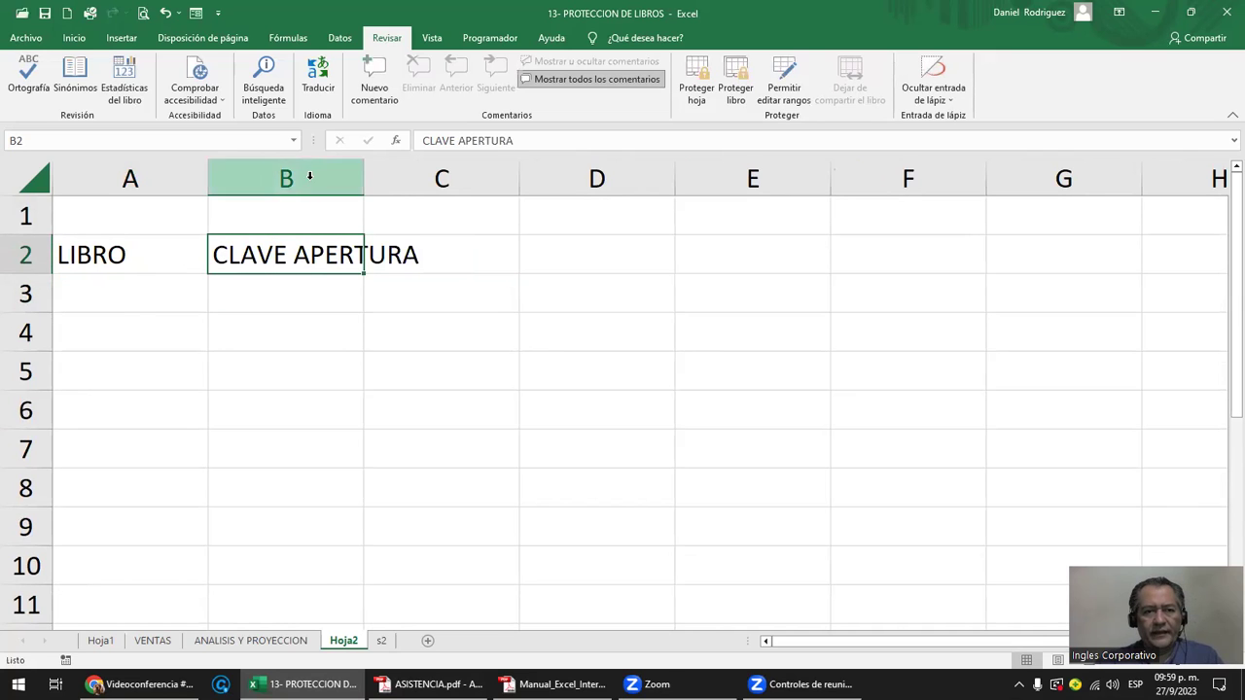
{"action": "double_click", "coordinate": [362, 175]}
- Add the RANGO and HOJA headings in C2 and D2
{"action": "left_click", "coordinate": [576, 266]}
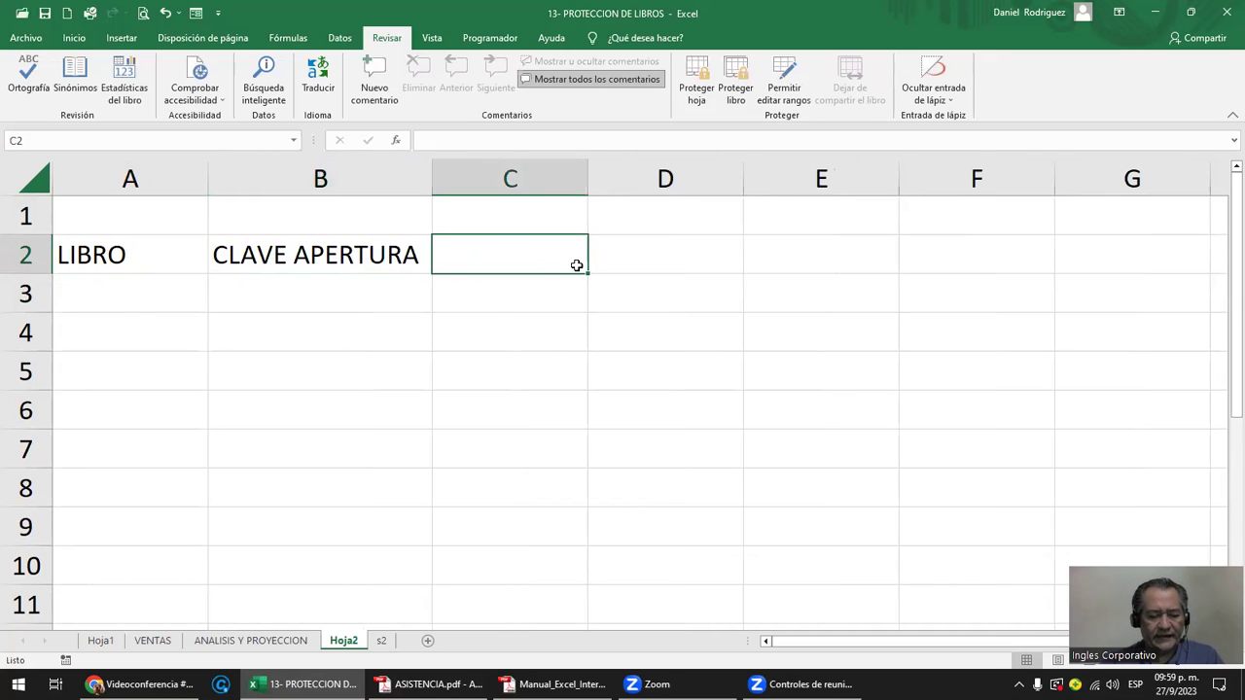
{"action": "type", "text": "RANGO"}
{"action": "key", "text": "Tab"}
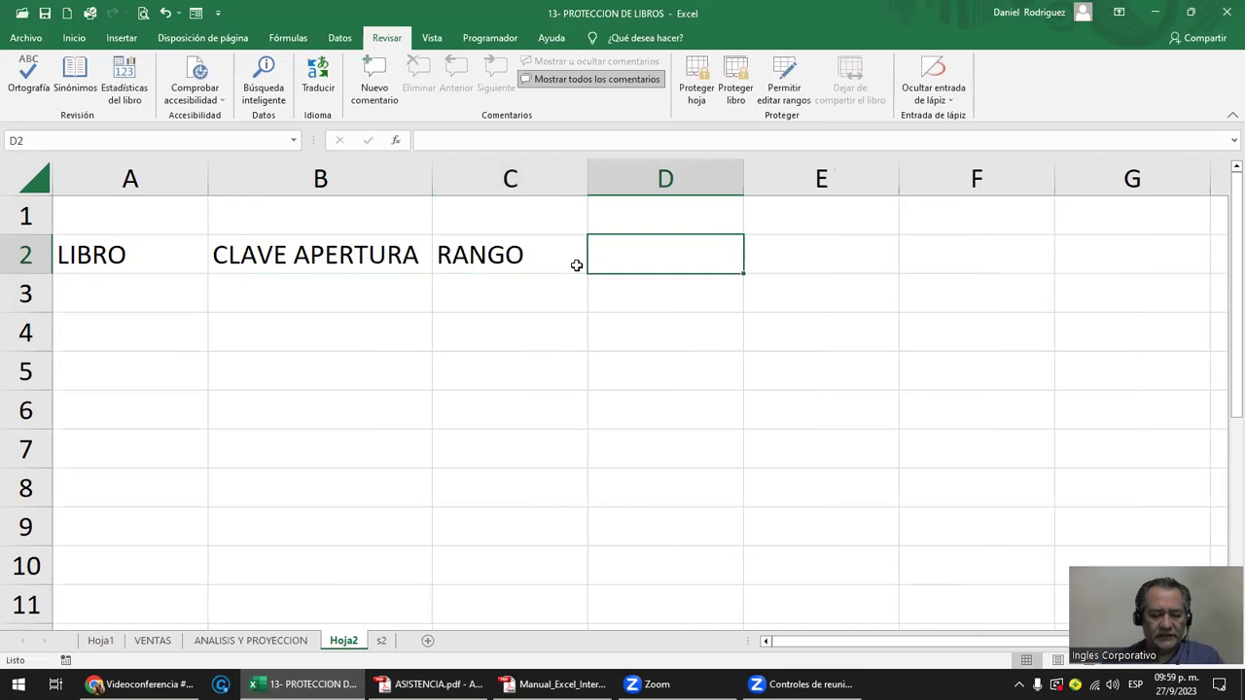
{"action": "type", "text": "HOJA"}
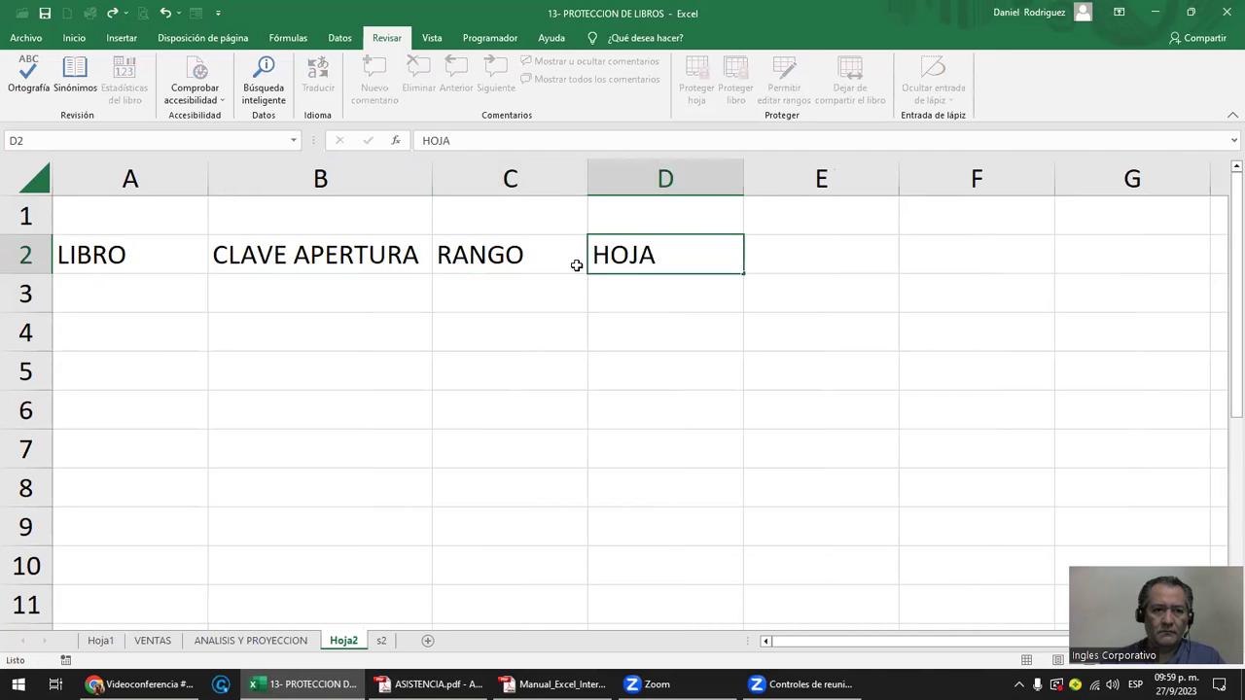
{"action": "key", "text": "Return"}
{"action": "key", "text": "Return"}
- Fill row 3 with VENTAS, 11, P and AA
{"action": "key", "text": "Left"}
{"action": "key", "text": "Left"}
{"action": "key", "text": "Up"}
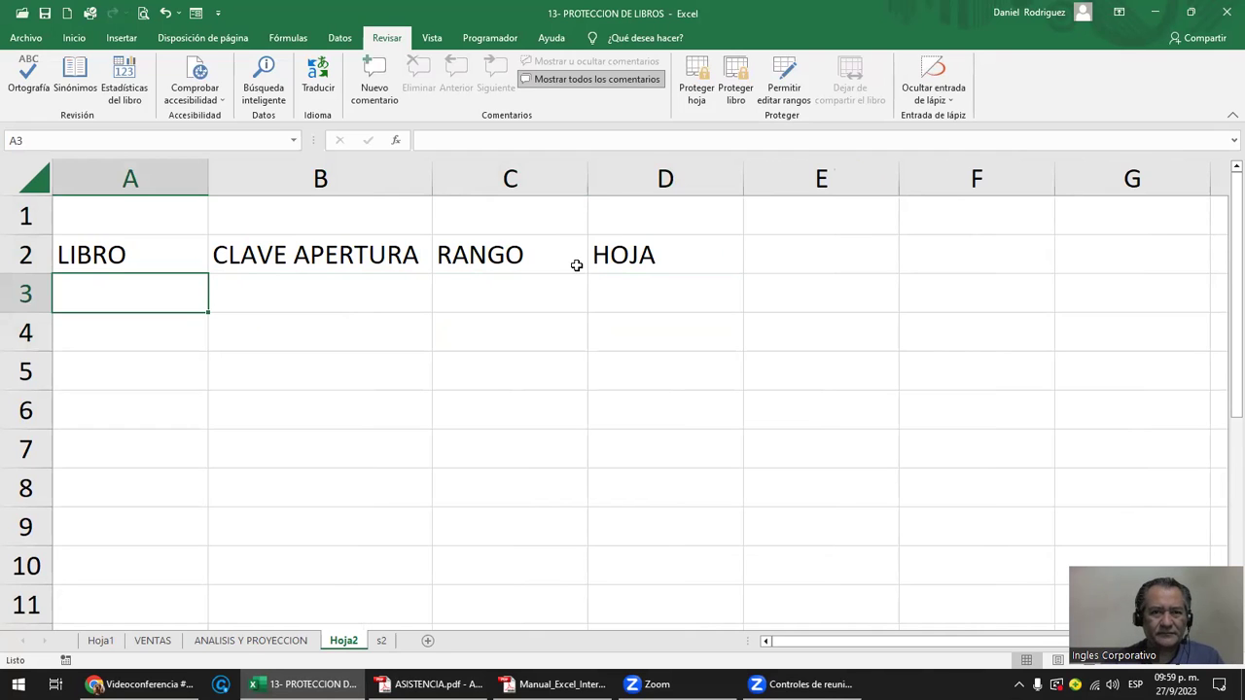
{"action": "type", "text": "VENTAS"}
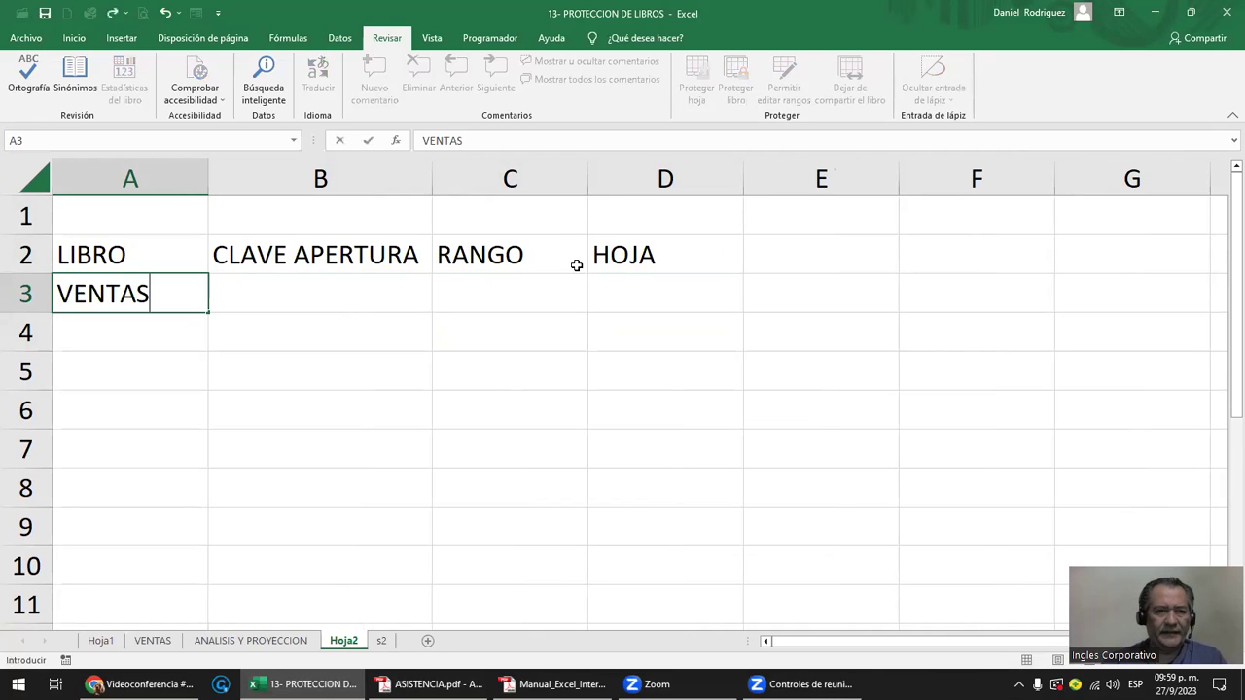
{"action": "key", "text": "Tab"}
{"action": "type", "text": "11"}
{"action": "key", "text": "Tab"}
{"action": "type", "text": "P"}
{"action": "key", "text": "Tab"}
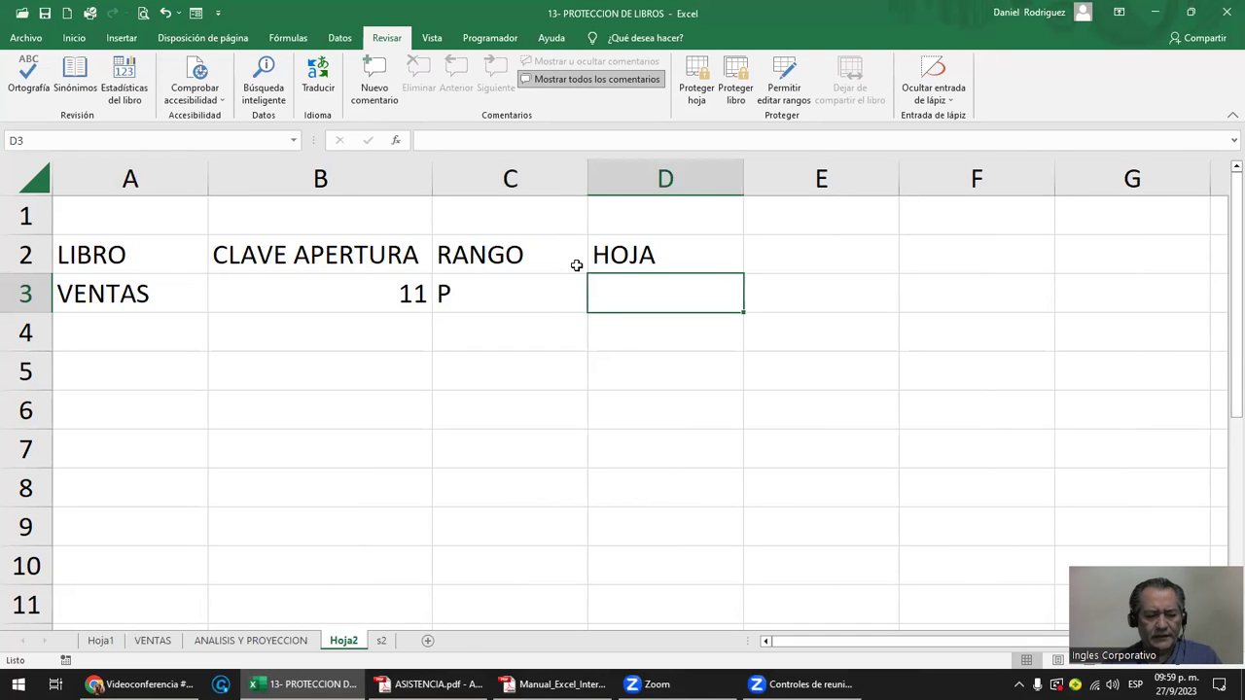
{"action": "type", "text": "AA"}
{"action": "key", "text": "Tab"}
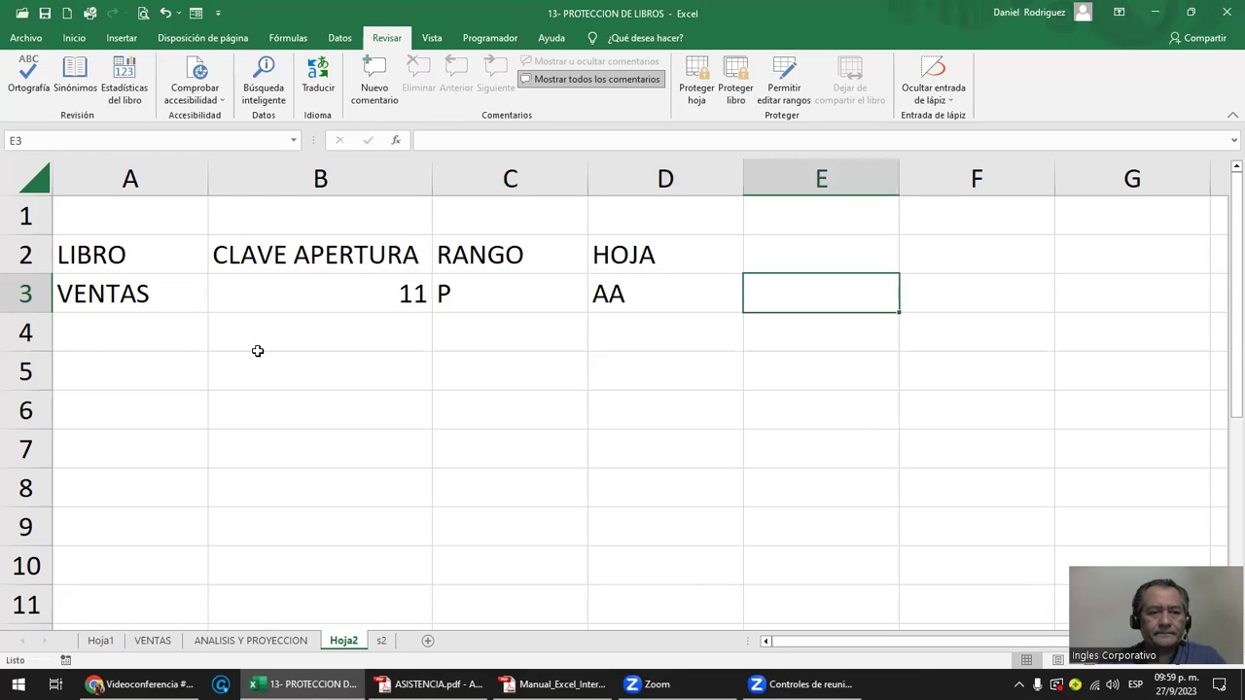
- Review the row 3 entries, briefly restoring and re-maximizing the Excel window
{"action": "left_click", "coordinate": [155, 296]}
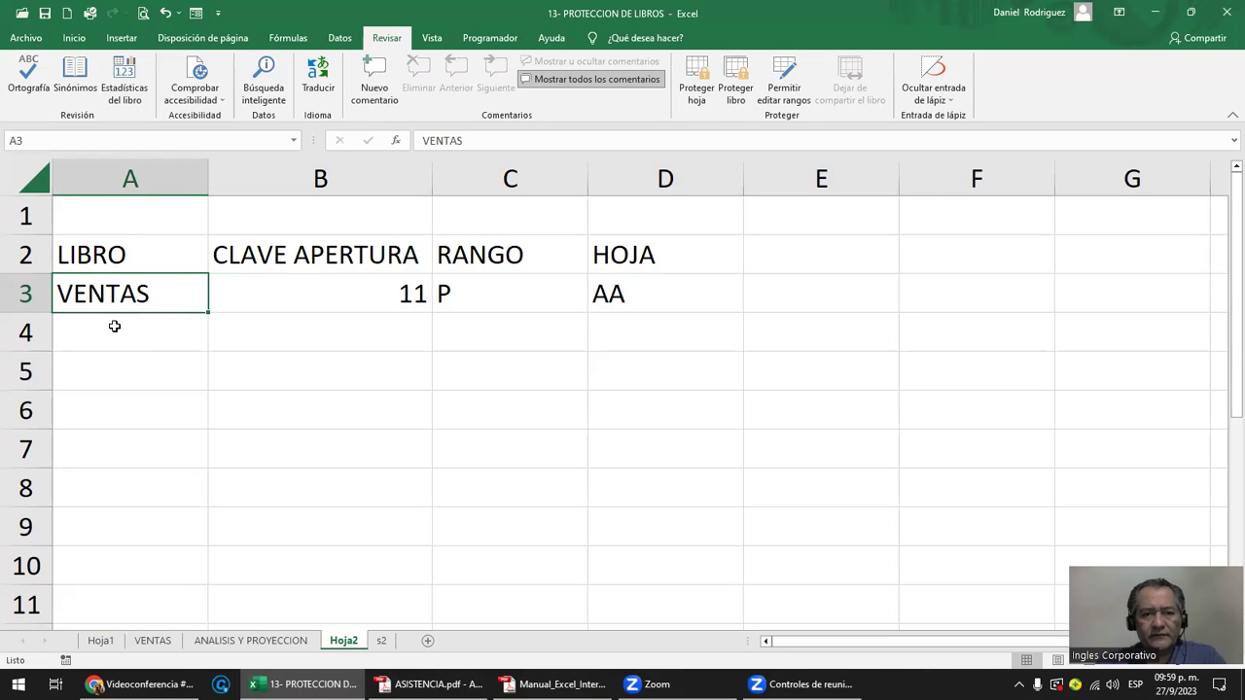
{"action": "left_click_drag", "start_coordinate": [254, 289], "coordinate": [655, 283]}
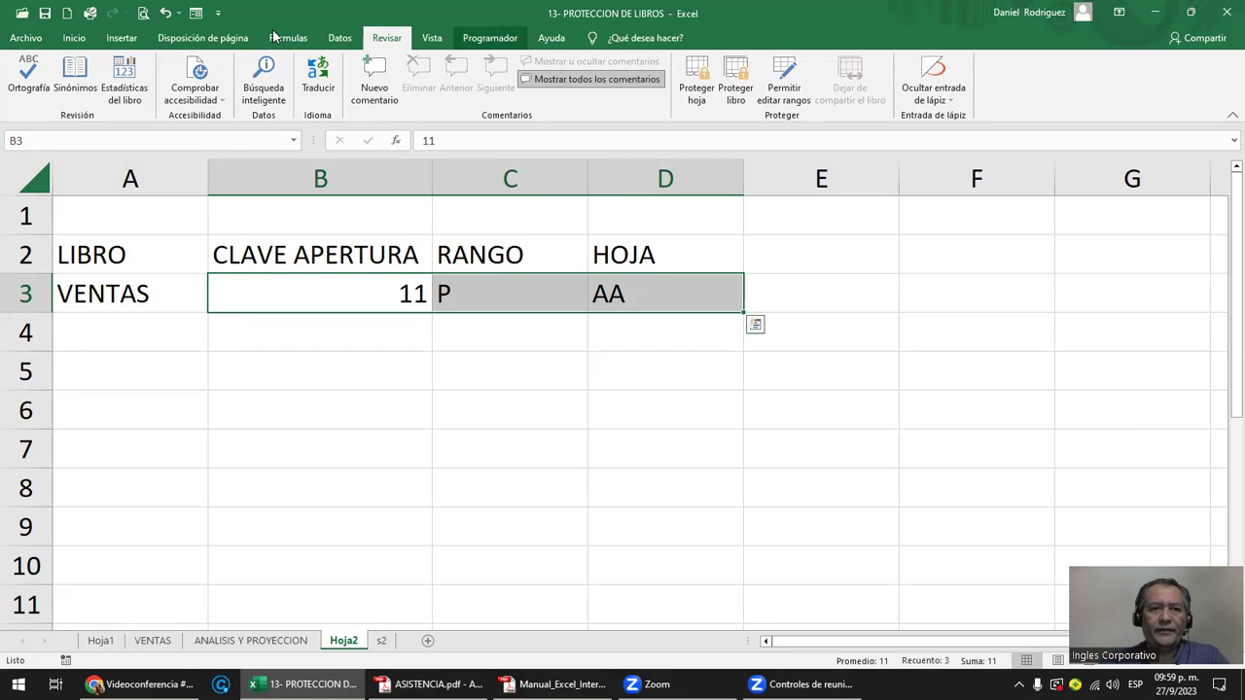
{"action": "left_click", "coordinate": [544, 416]}
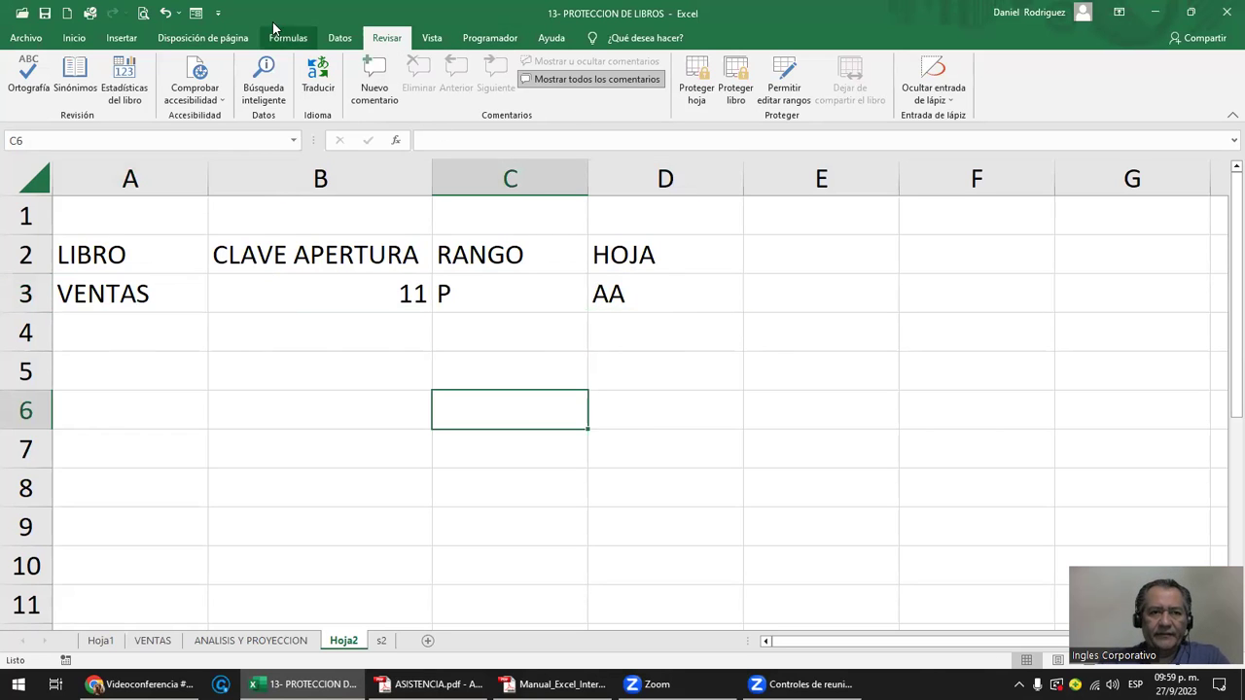
{"action": "key", "text": "super+Down"}
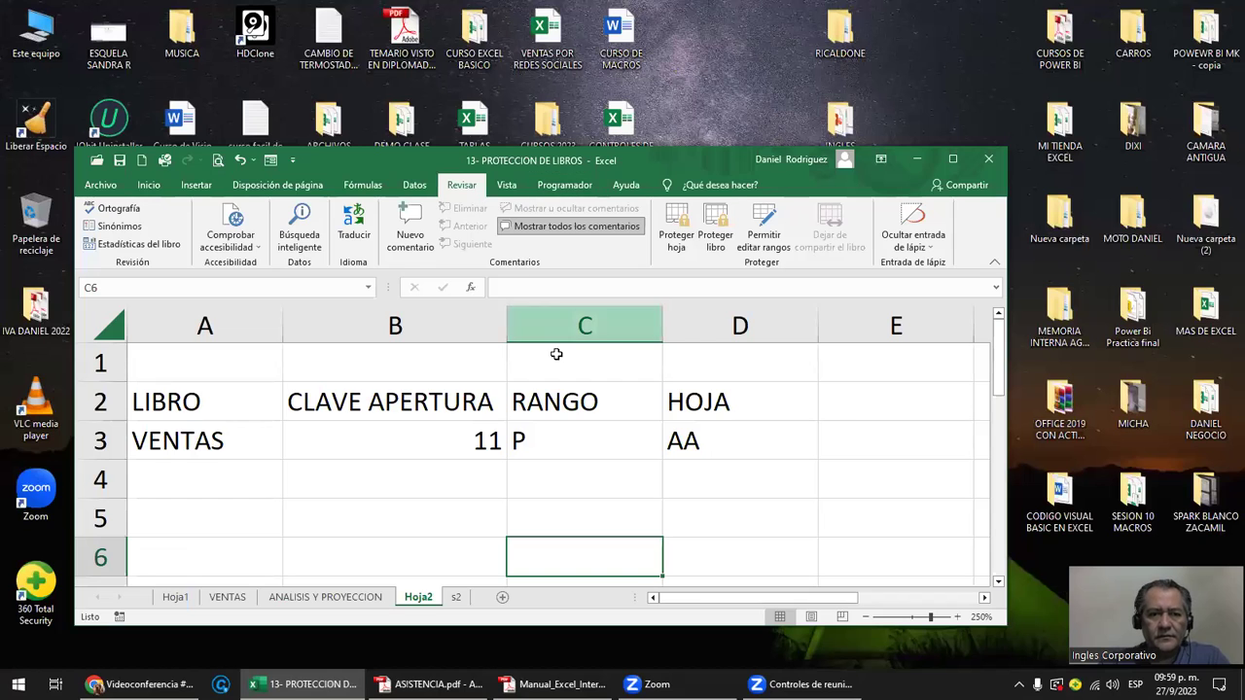
{"action": "key", "text": "super+Up"}
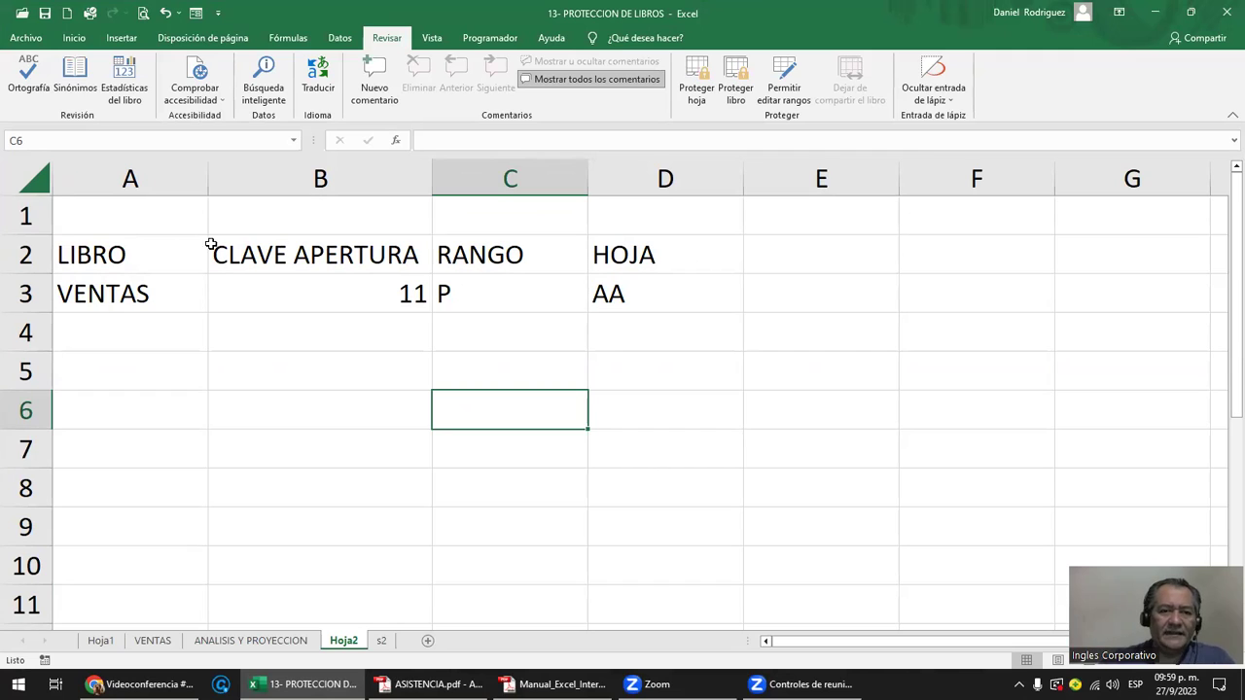
{"action": "left_click", "coordinate": [257, 295]}
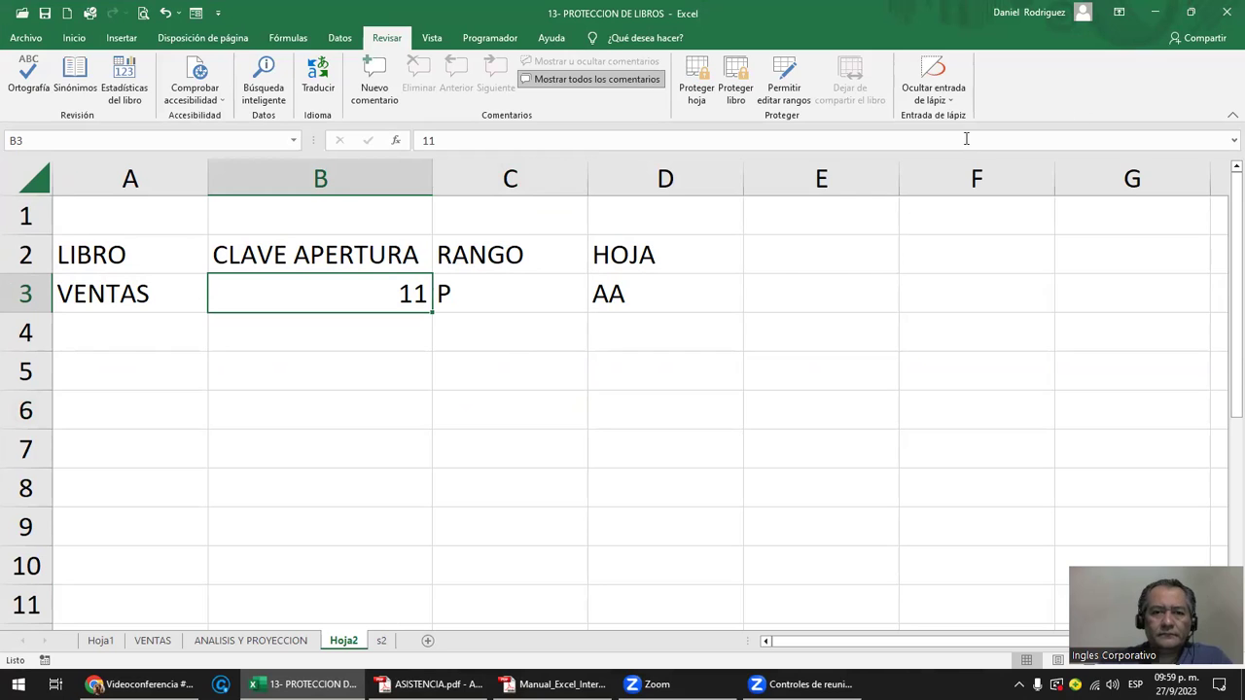
{"action": "left_click", "coordinate": [655, 288]}
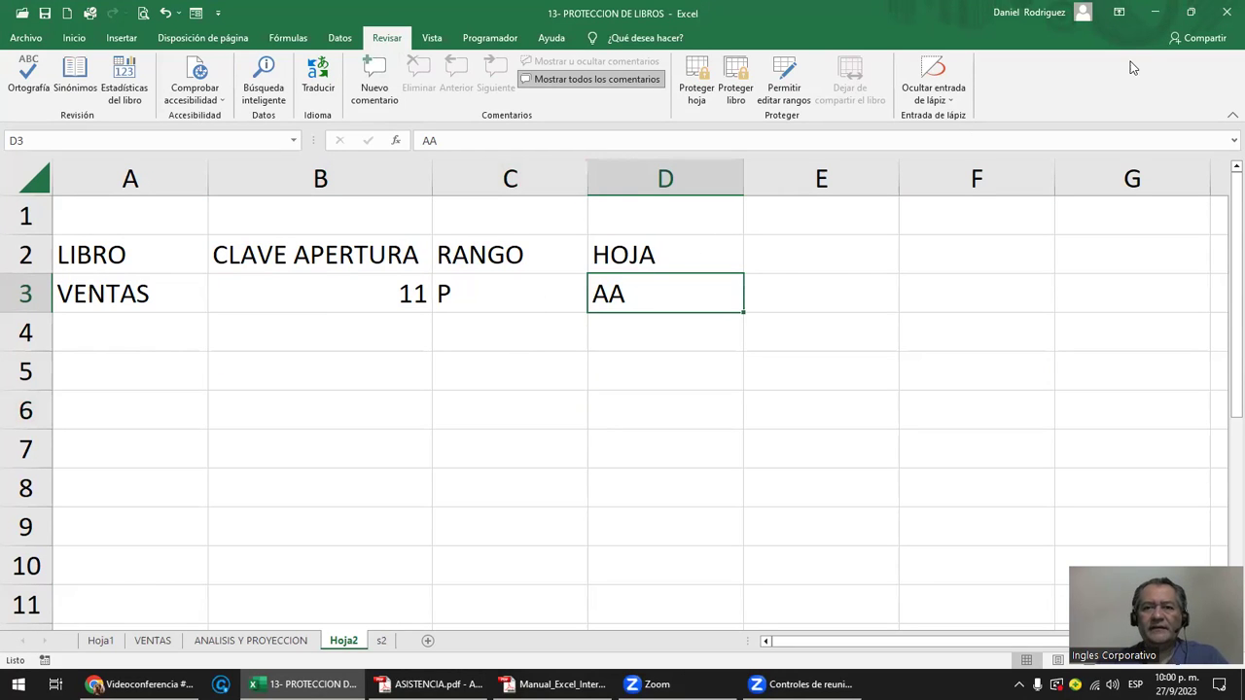
- Close Excel and discard the workbook changes with No guardar
{"action": "left_click", "coordinate": [1226, 12]}
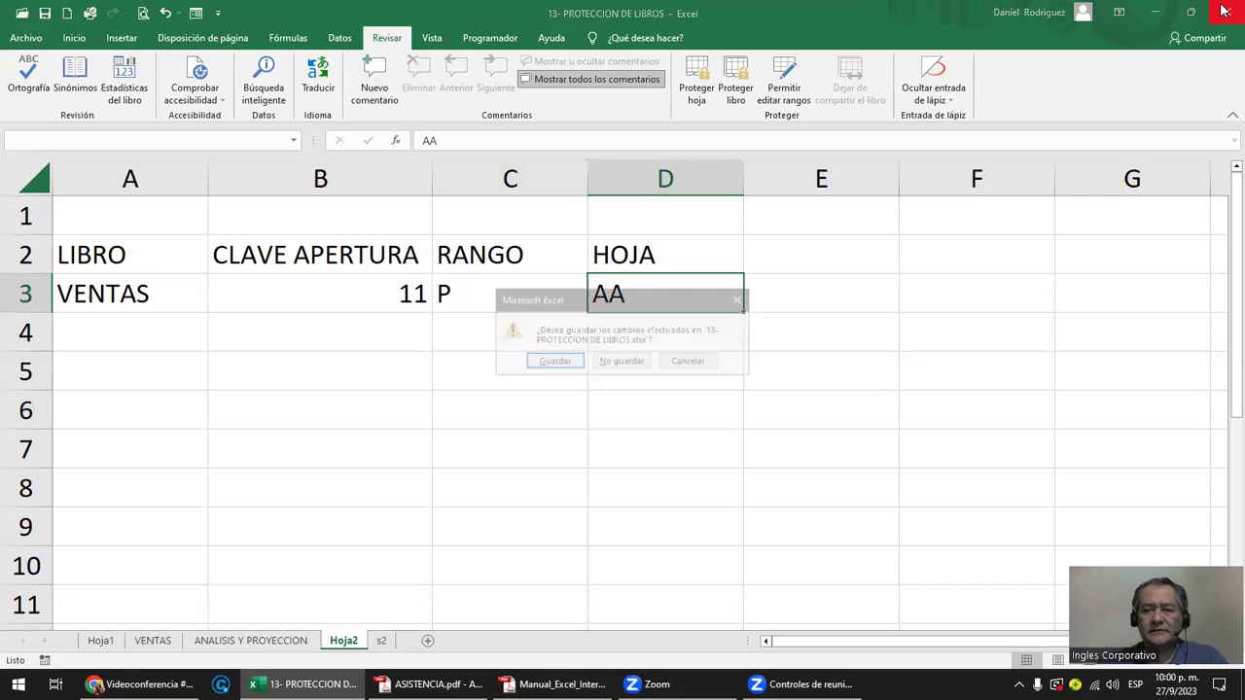
{"action": "left_click", "coordinate": [622, 361]}
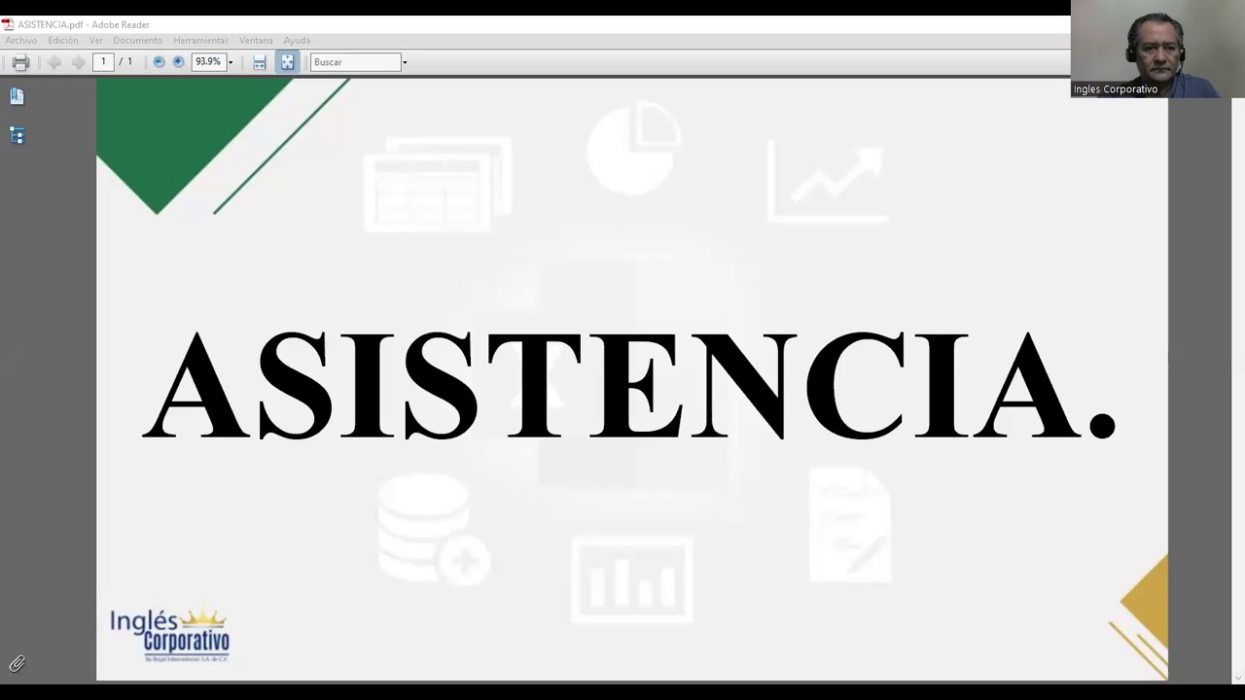
- Show the ASISTENCIA attendance slide, then switch over to the Laboratorio 3 quiz
{"action": "left_click", "coordinate": [613, 565]}
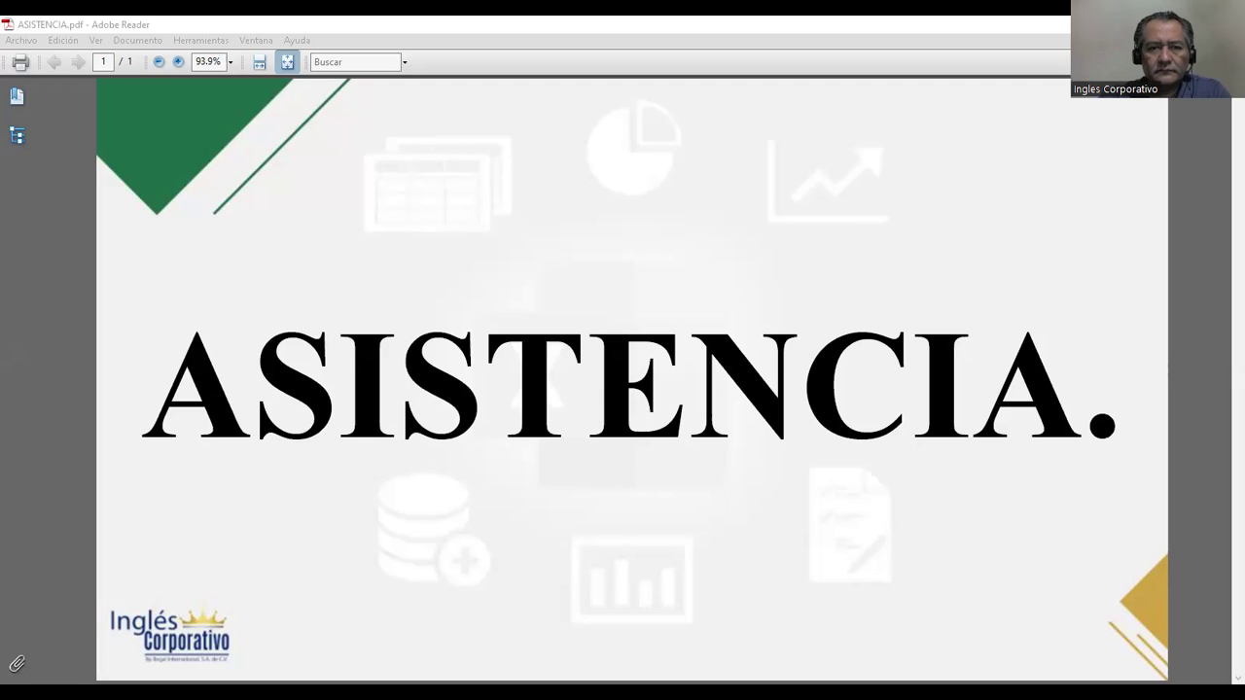
{"action": "key", "text": "alt+Tab"}
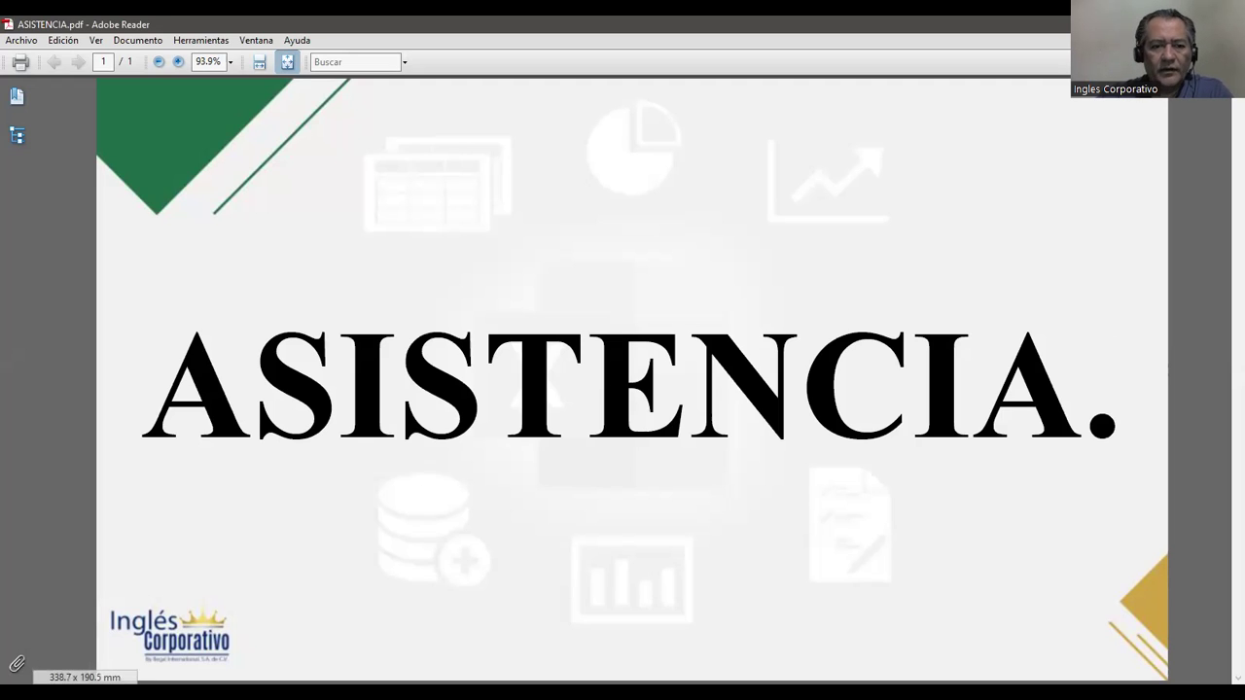
{"action": "key", "text": "alt+Tab"}
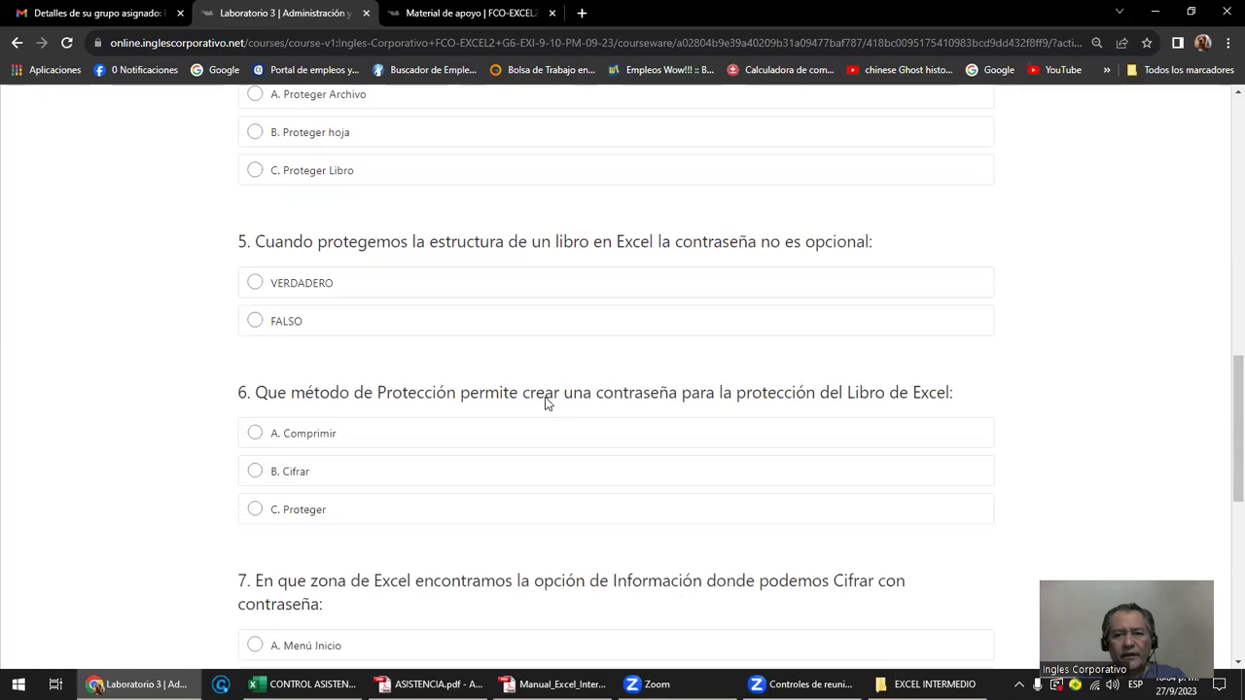
- Scroll to quiz questions 7 and 8 and select the word "ficha" in question 8
{"action": "scroll", "coordinate": [546, 397], "scroll_direction": "down", "scroll_amount": 5}
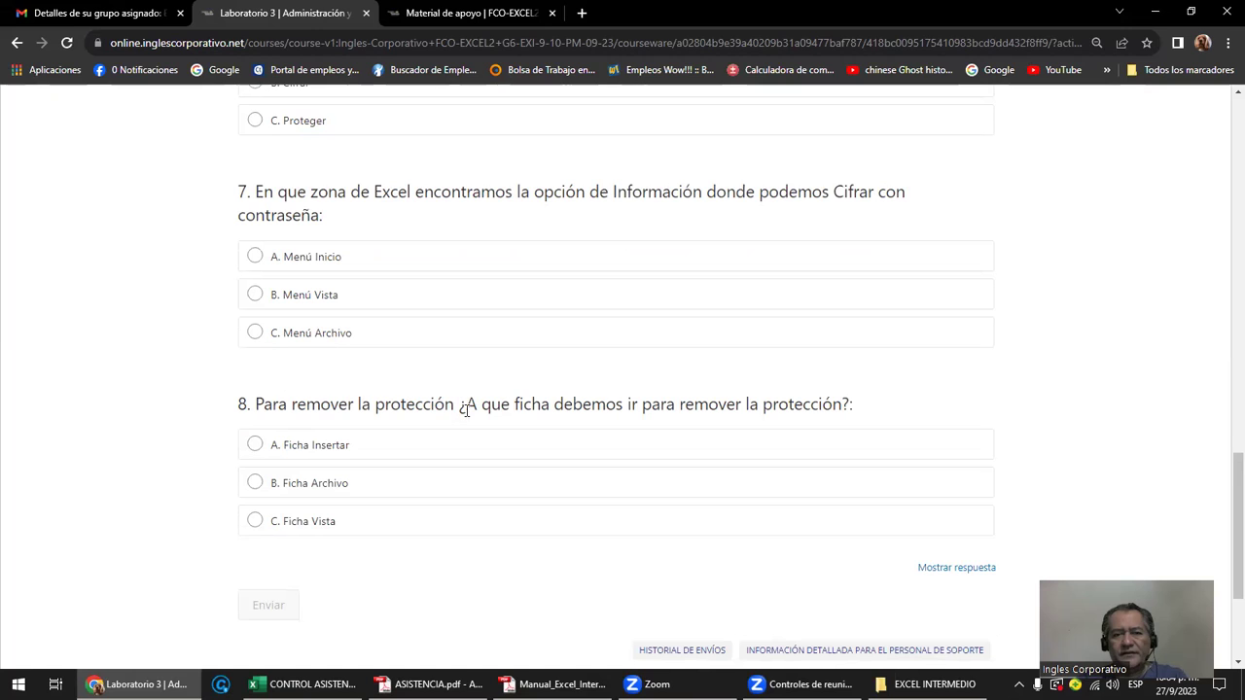
{"action": "left_click_drag", "start_coordinate": [514, 405], "coordinate": [550, 404]}
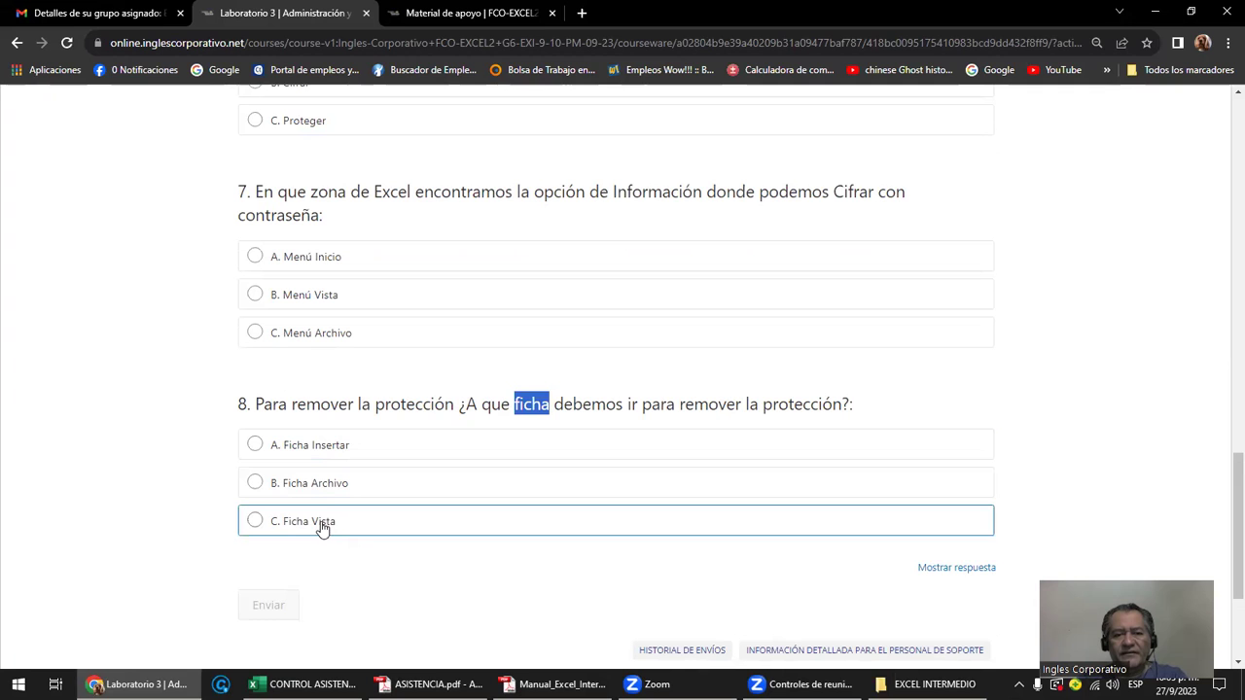
- Check Excel's Disposición de página, Fórmulas and Revisar tabs for protection commands, then return to the quiz
{"action": "left_click", "coordinate": [301, 683]}
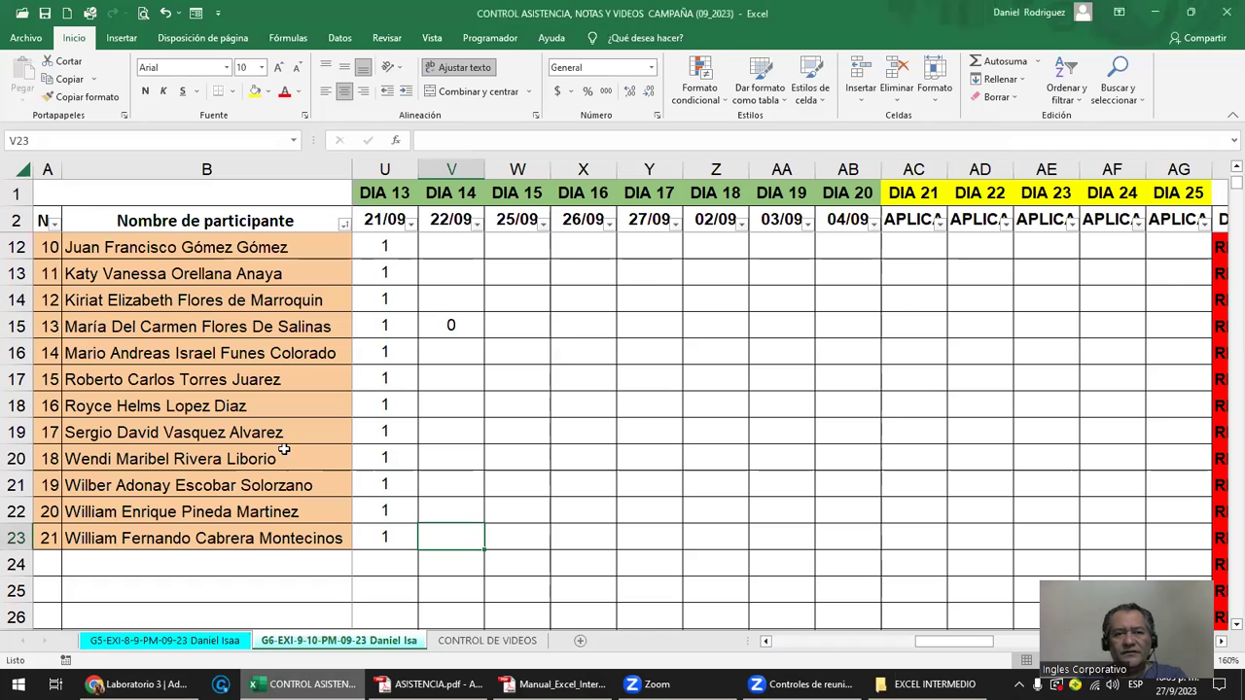
{"action": "left_click", "coordinate": [202, 39]}
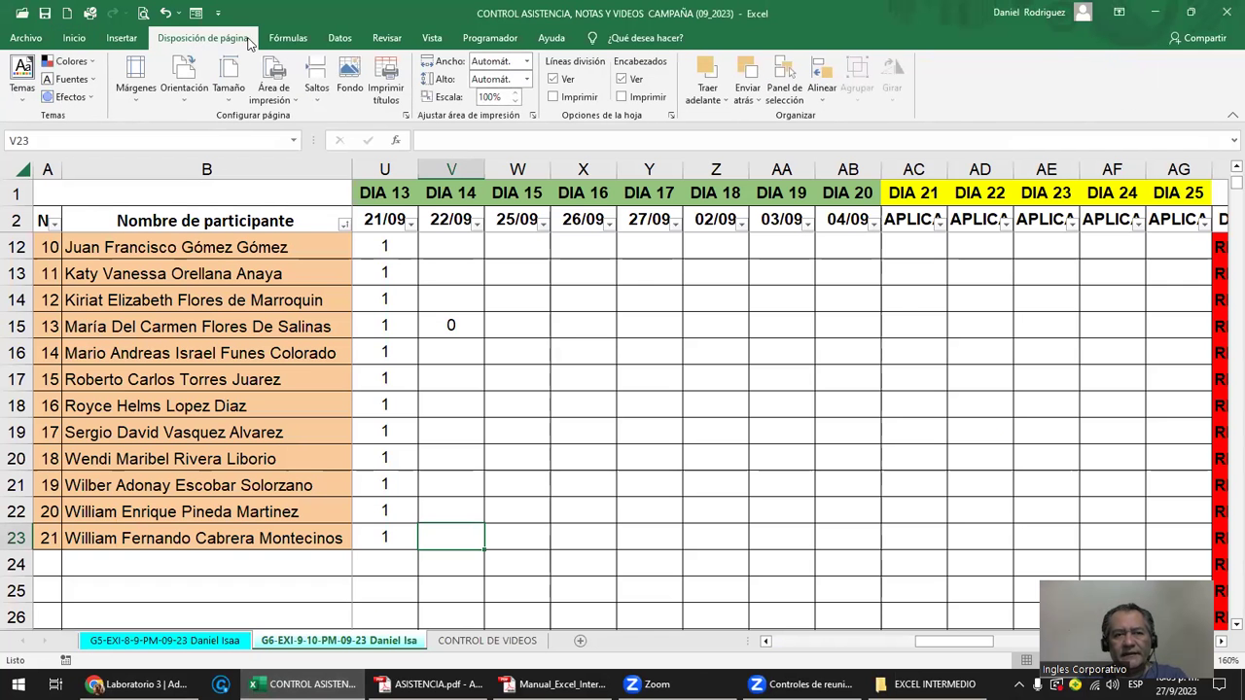
{"action": "left_click", "coordinate": [282, 39]}
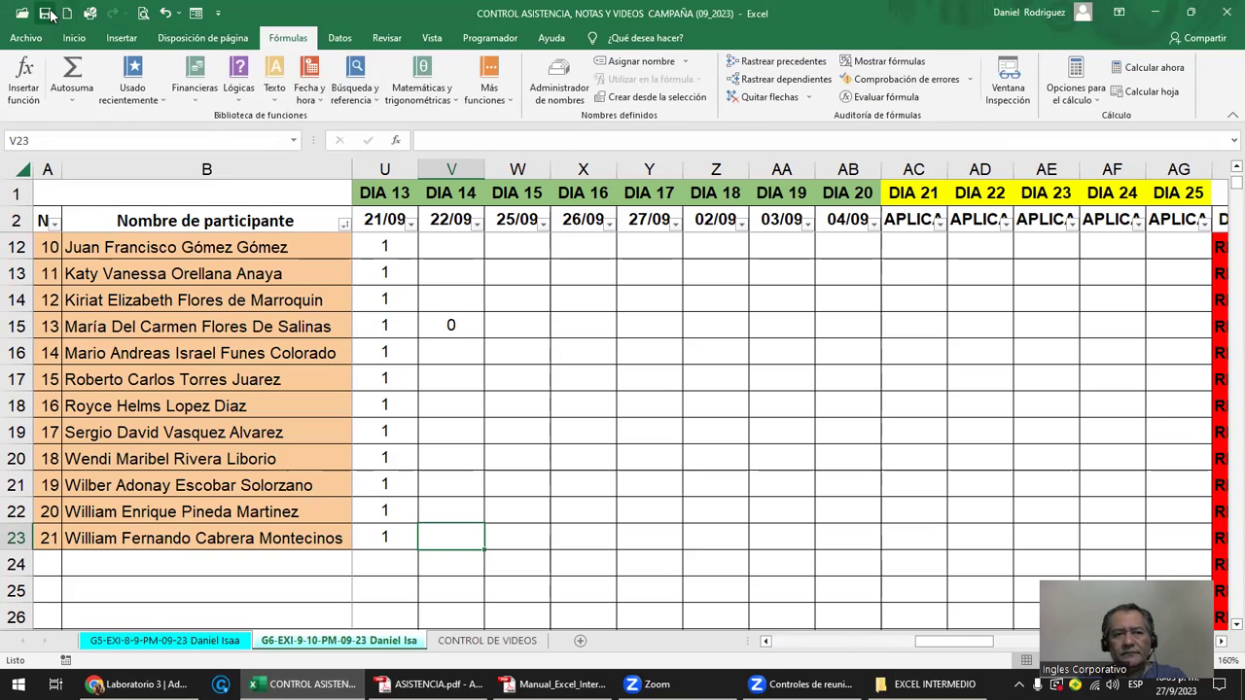
{"action": "double_click", "coordinate": [1025, 10]}
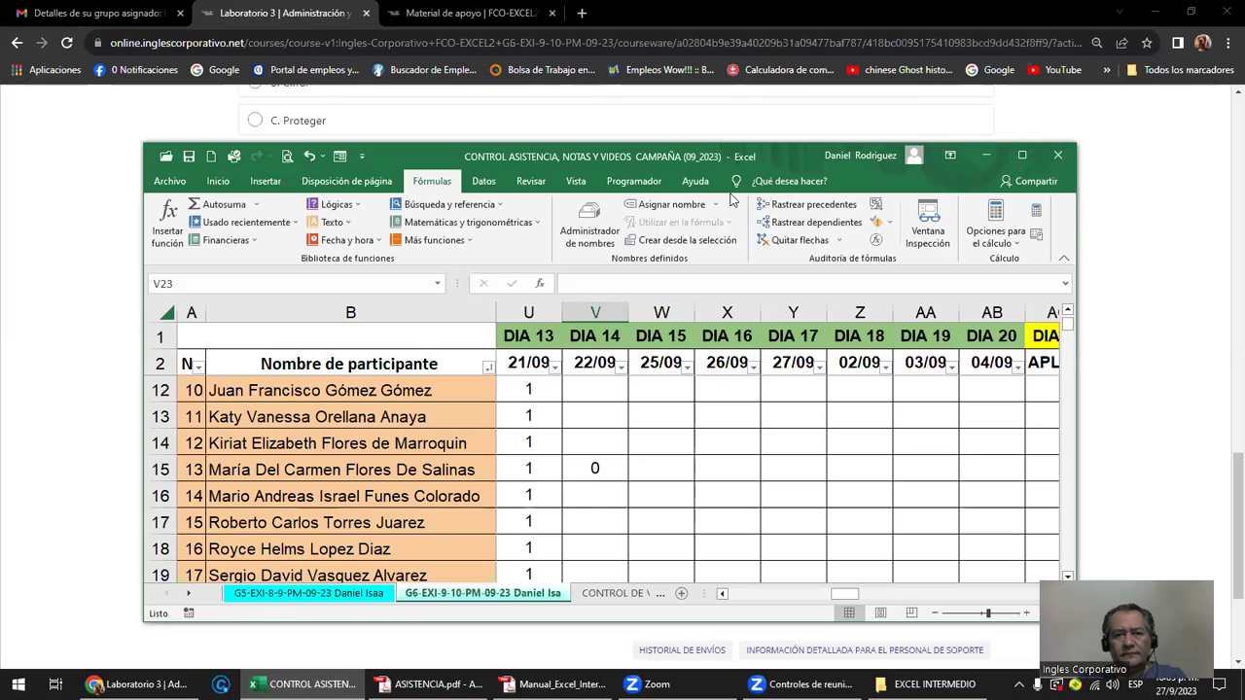
{"action": "left_click", "coordinate": [527, 183]}
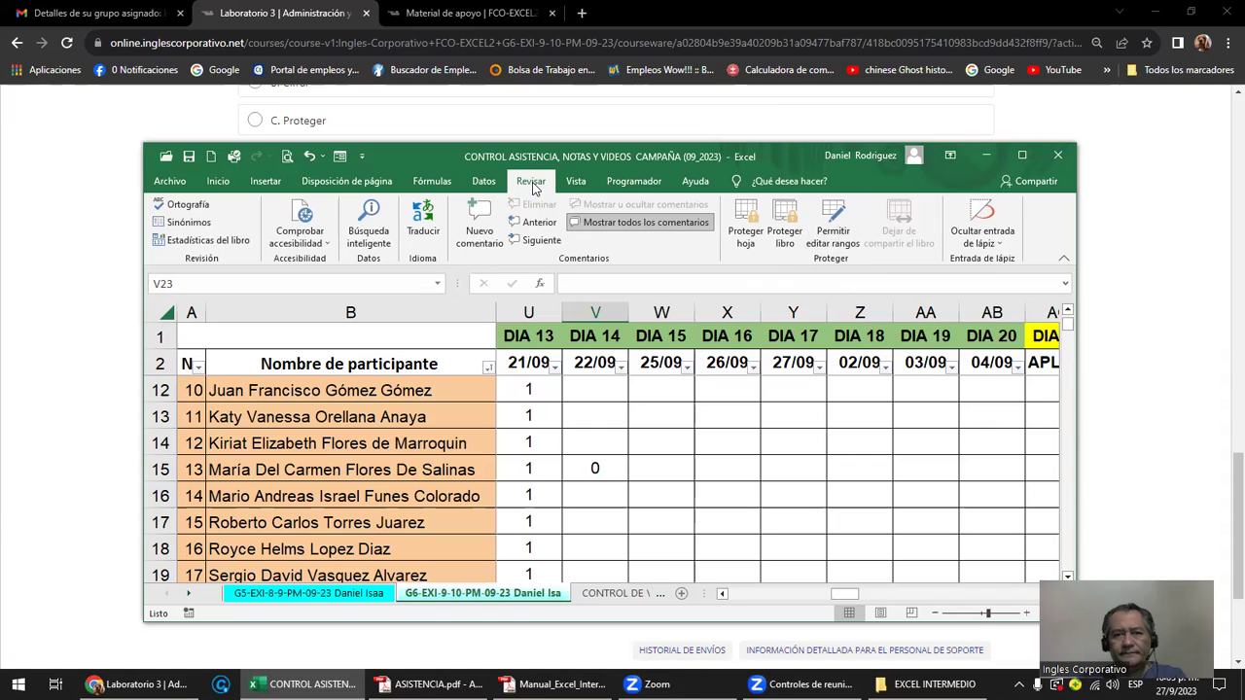
{"action": "left_click", "coordinate": [1128, 249]}
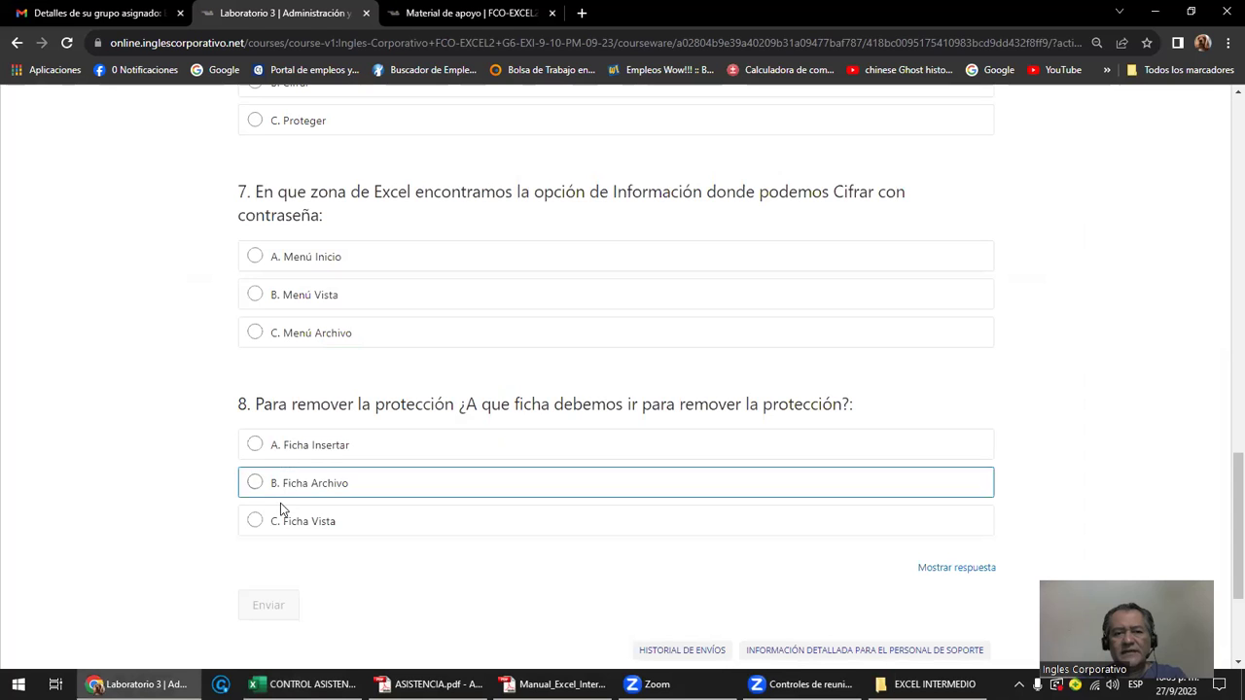
- Scroll the quiz to the footer, then back up to protection questions 4–6
{"action": "scroll", "coordinate": [366, 505], "scroll_direction": "down", "scroll_amount": 1}
{"action": "scroll", "coordinate": [366, 504], "scroll_direction": "down", "scroll_amount": 1}
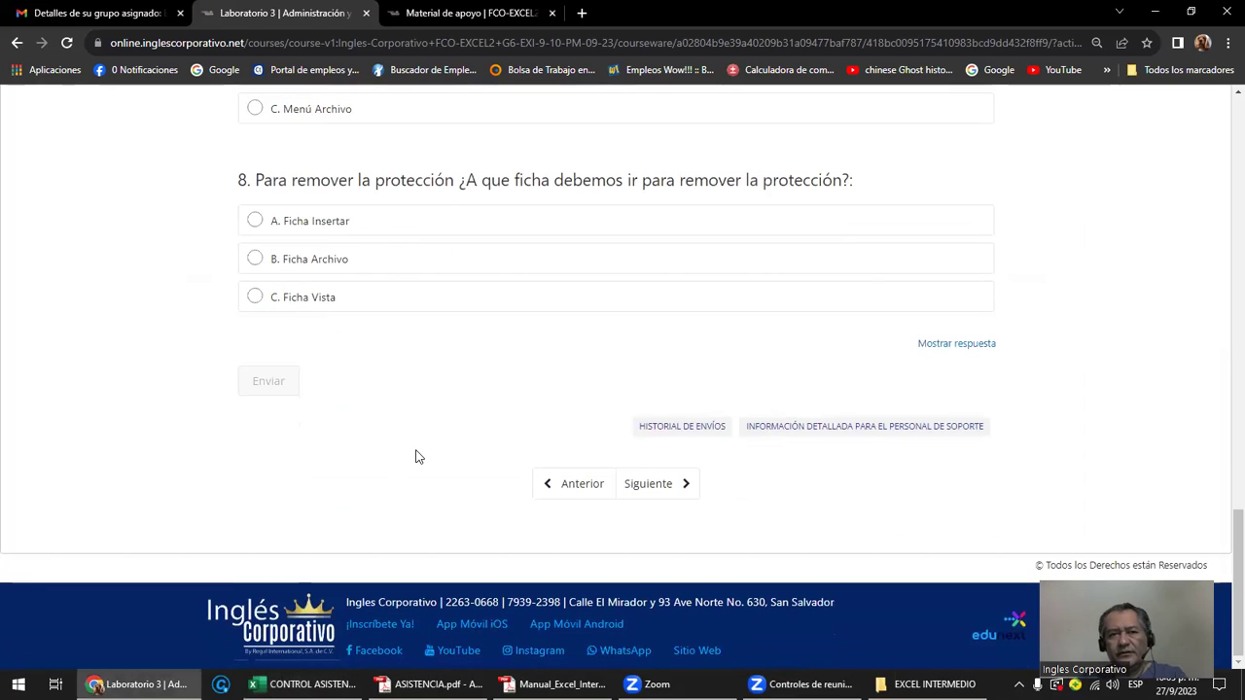
{"action": "scroll", "coordinate": [416, 457], "scroll_direction": "up", "scroll_amount": 3}
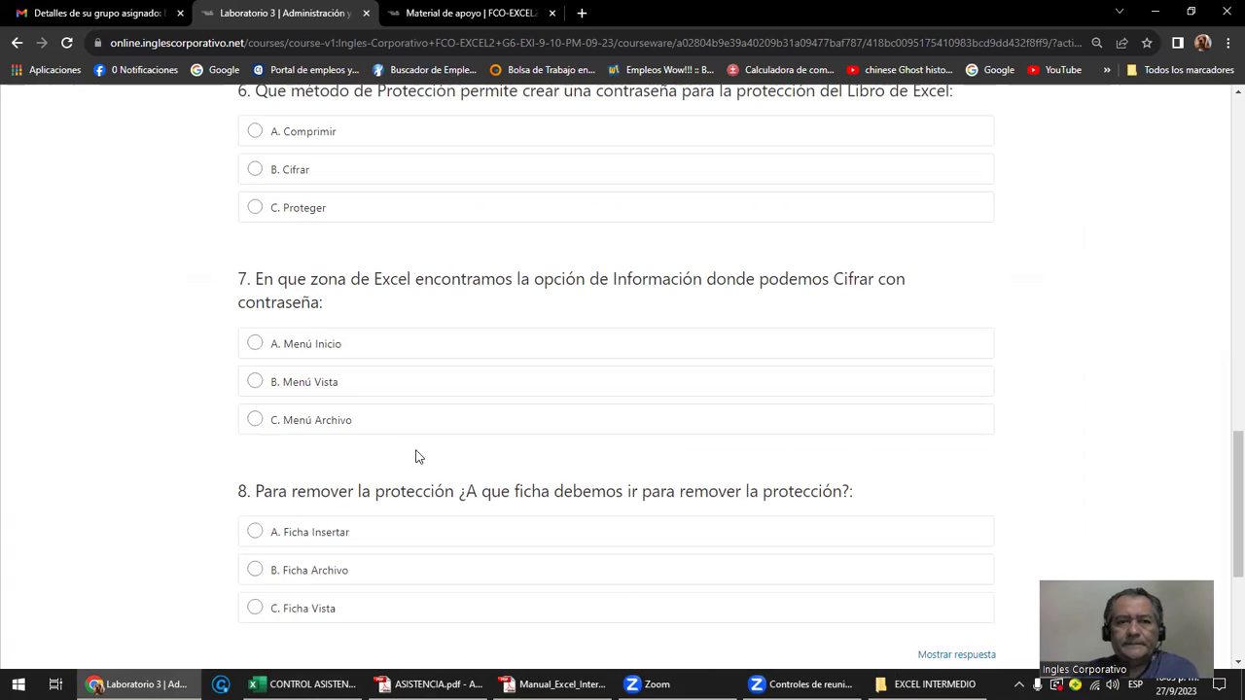
{"action": "scroll", "coordinate": [173, 269], "scroll_direction": "up", "scroll_amount": 2}
{"action": "scroll", "coordinate": [172, 269], "scroll_direction": "up", "scroll_amount": 2}
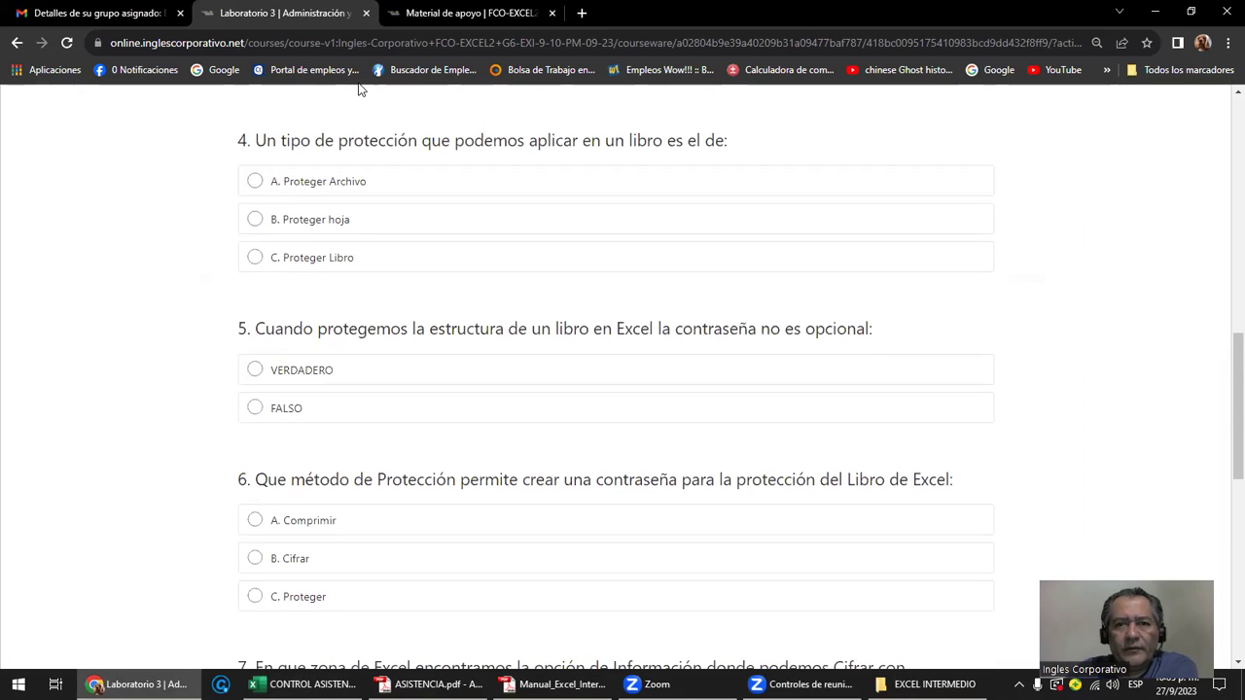